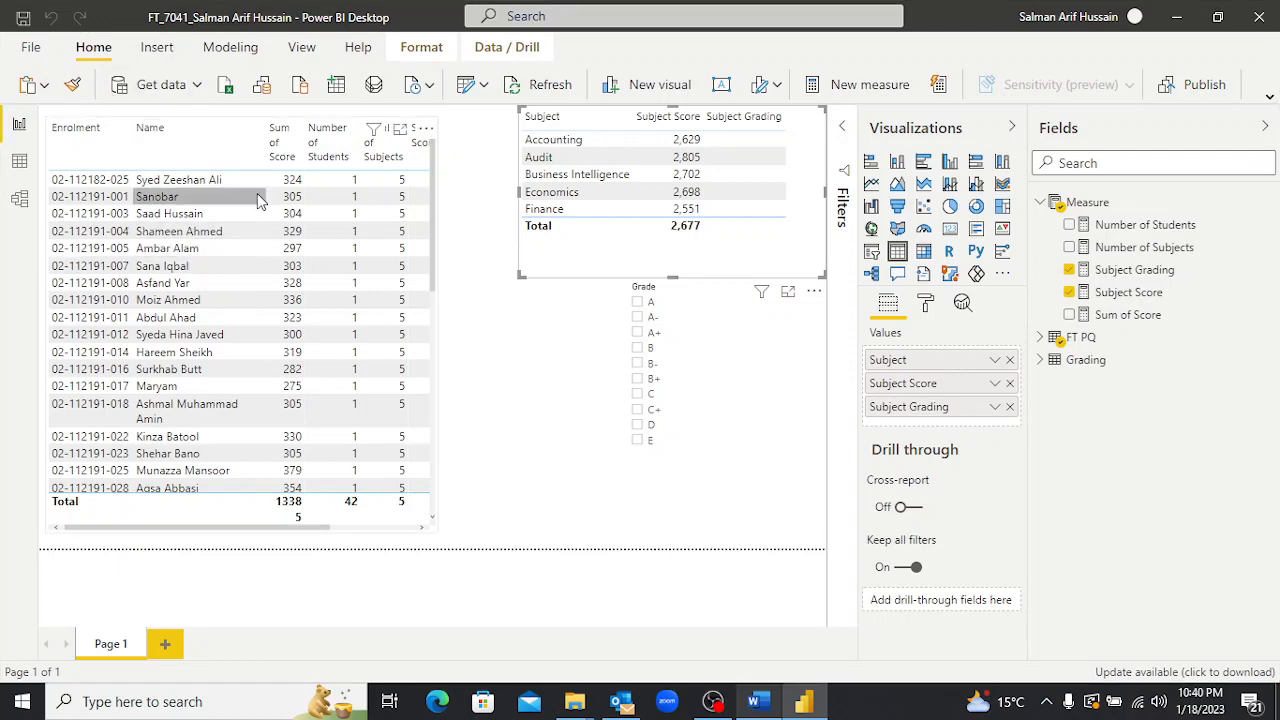
Switch to the Project FT Jan 2023 document in Word and read the Task 6 instructions.
{"action": "key", "text": "alt+Tab"}
{"action": "key", "text": "alt+Tab"}
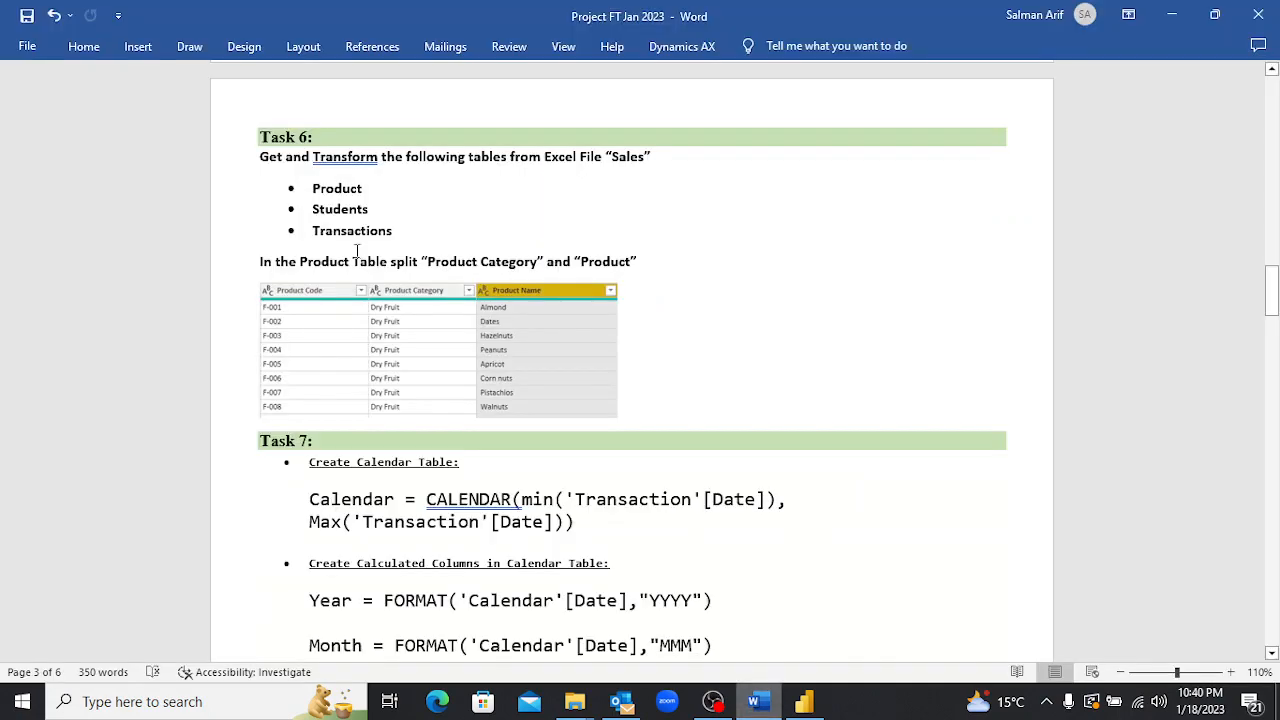
{"action": "scroll", "coordinate": [376, 231], "scroll_direction": "up", "scroll_amount": 3}
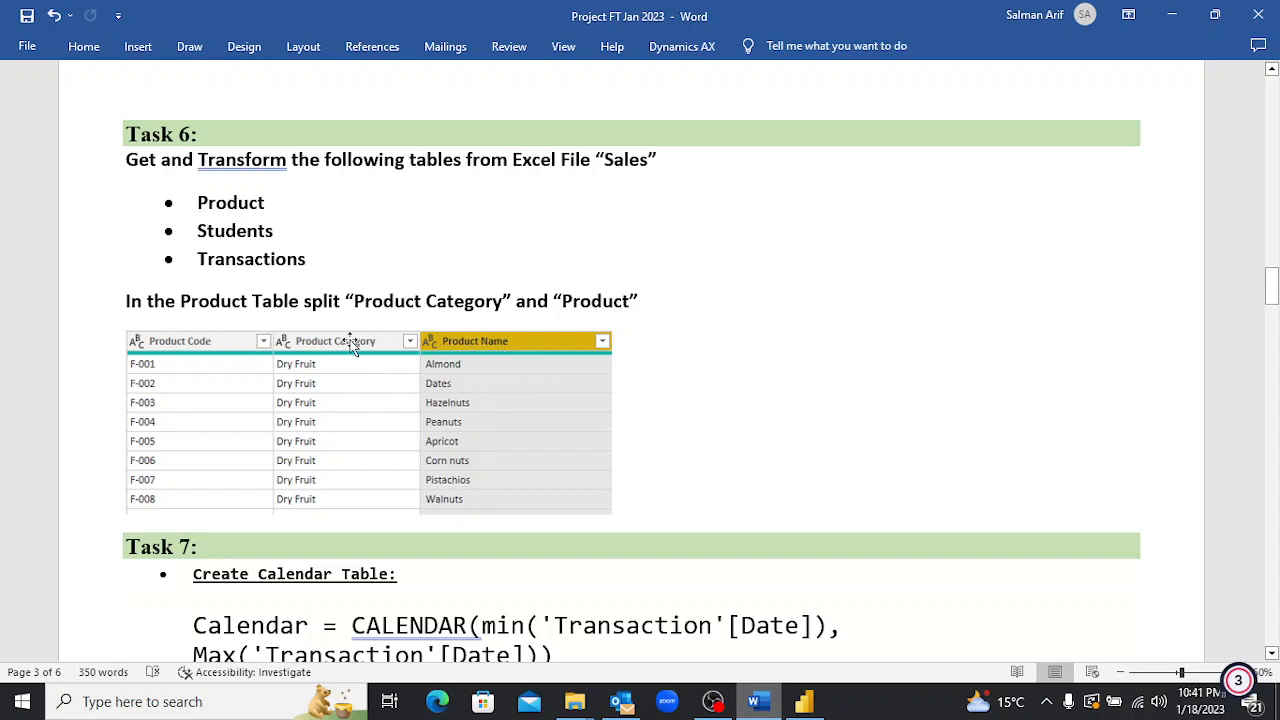
Switch to File Explorer, open the Sales workbook from the FT PQ folder in a maximized Excel window, and dismiss the licence notices.
{"action": "key", "text": "alt+Tab"}
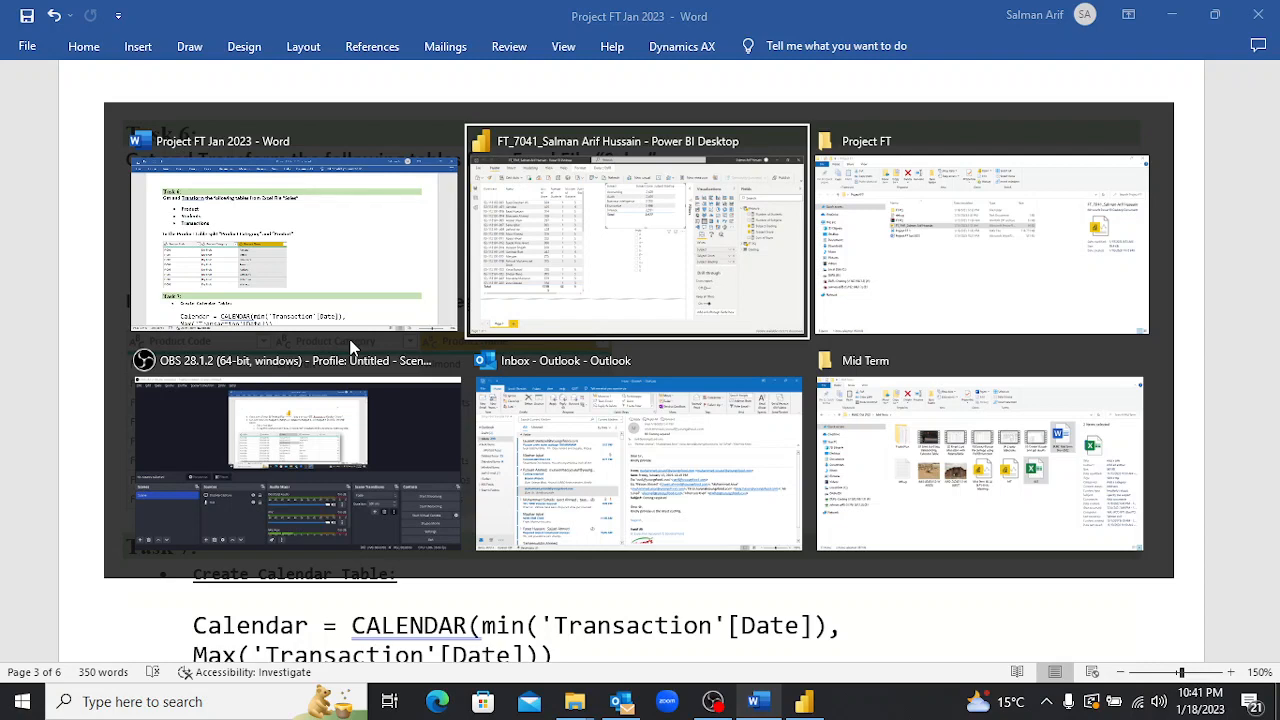
{"action": "key", "text": "alt+Tab"}
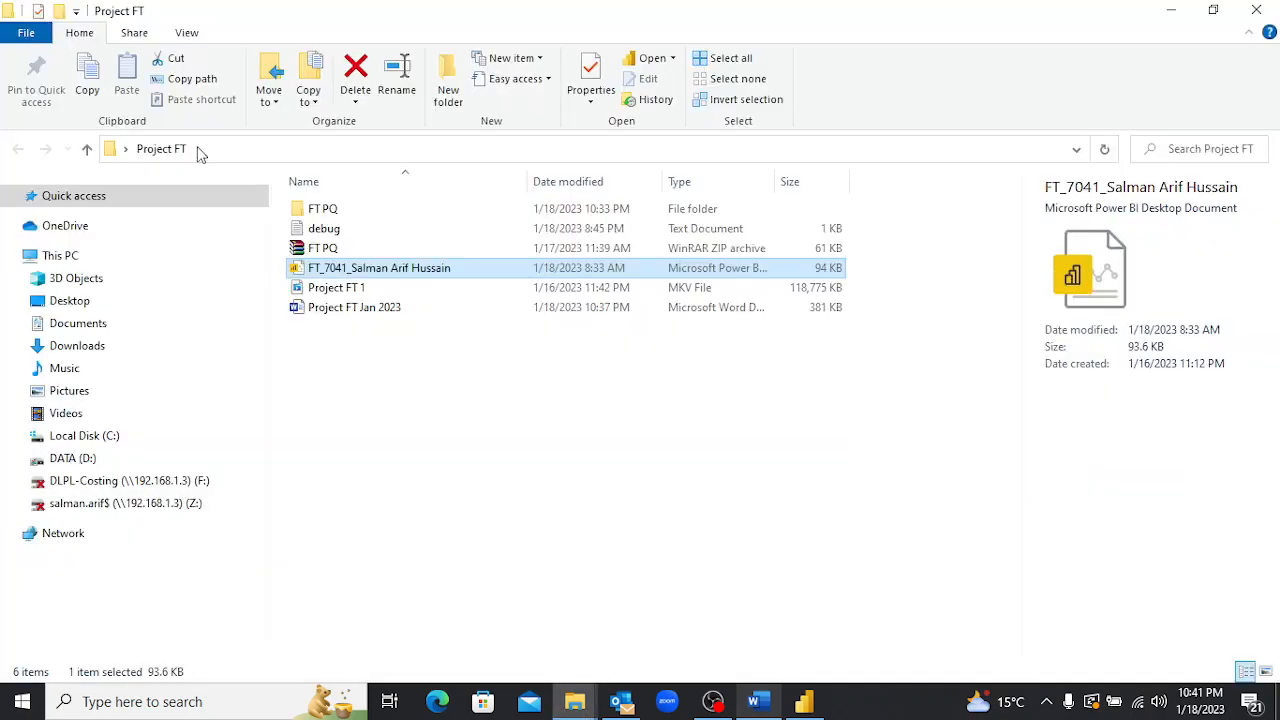
{"action": "double_click", "coordinate": [310, 212]}
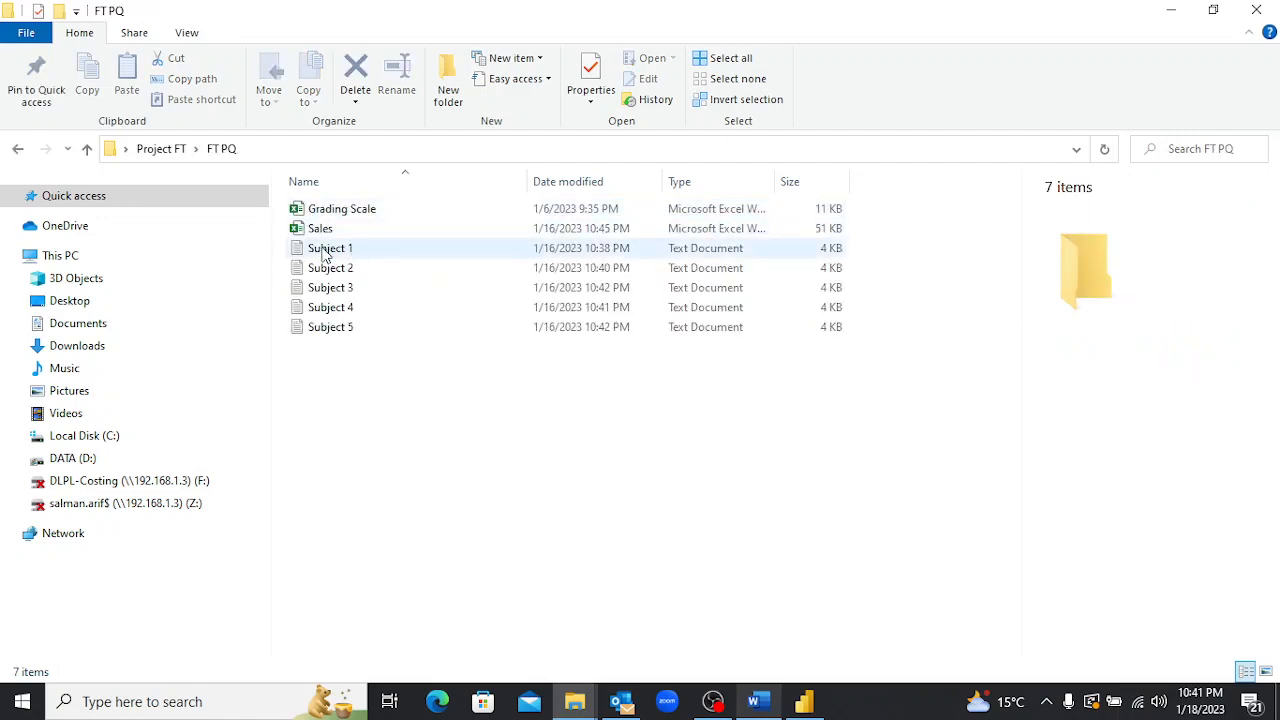
{"action": "double_click", "coordinate": [314, 229]}
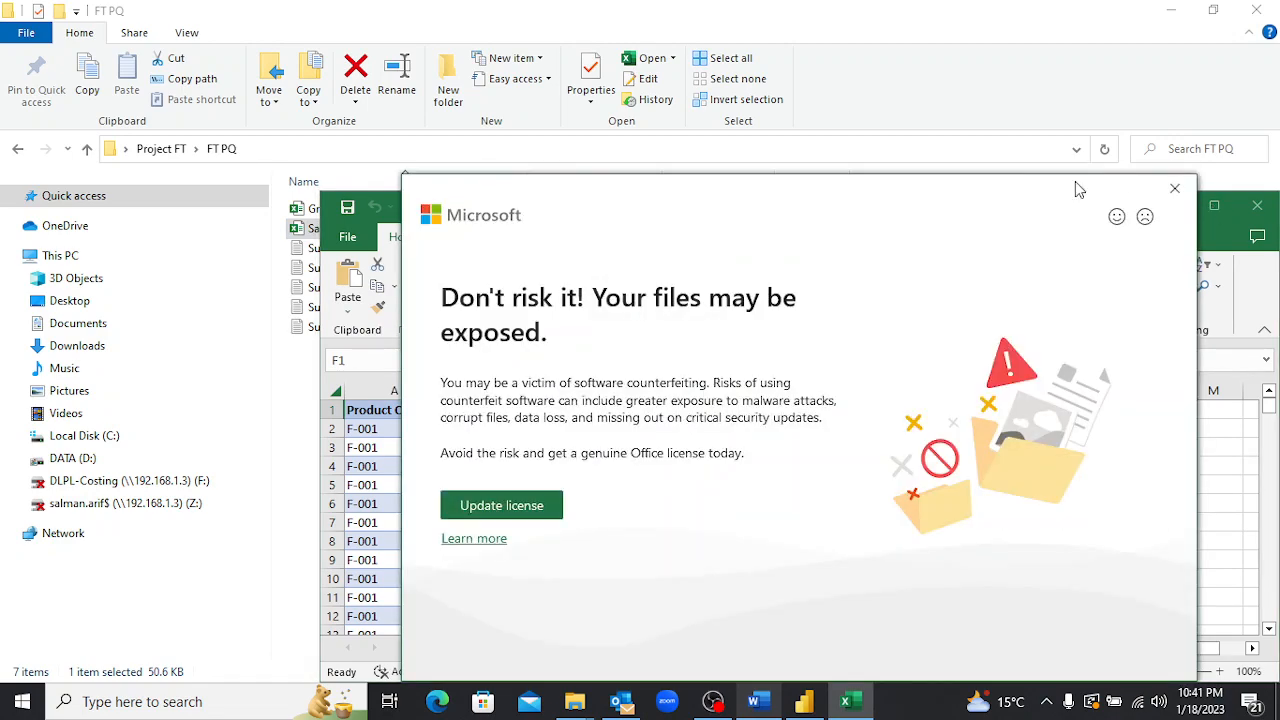
{"action": "left_click", "coordinate": [1175, 189]}
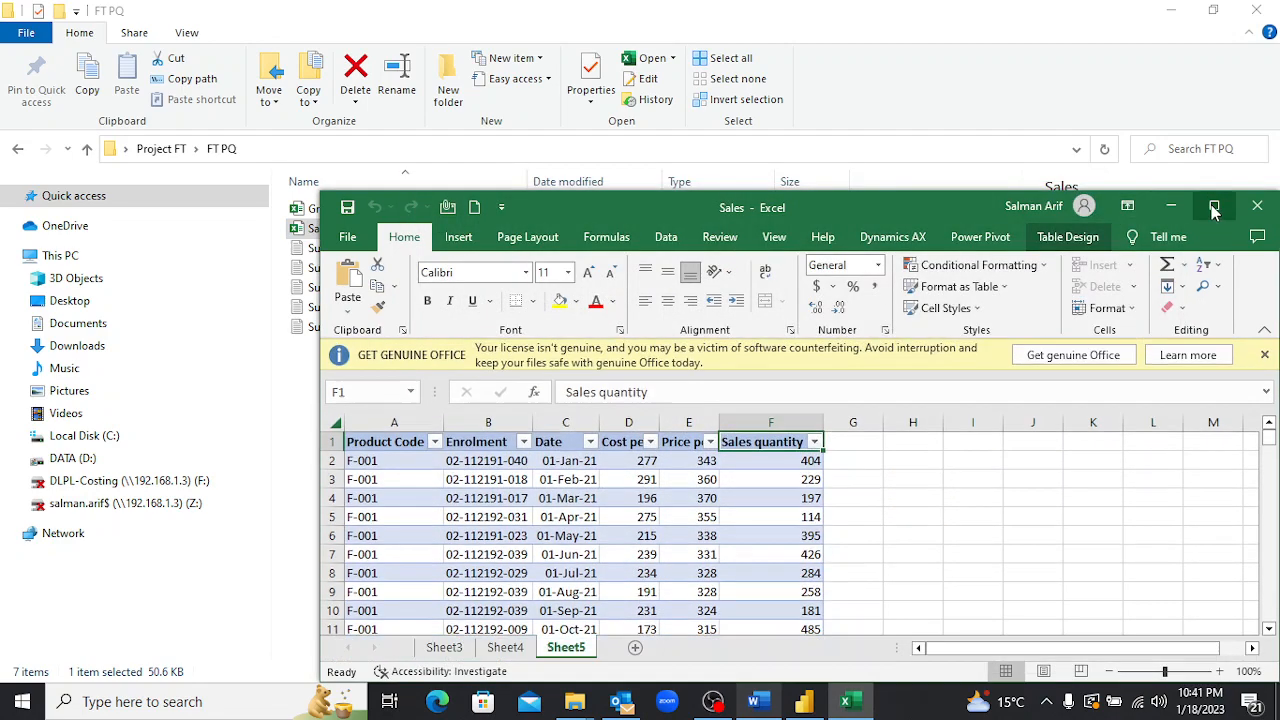
{"action": "left_click", "coordinate": [1214, 206]}
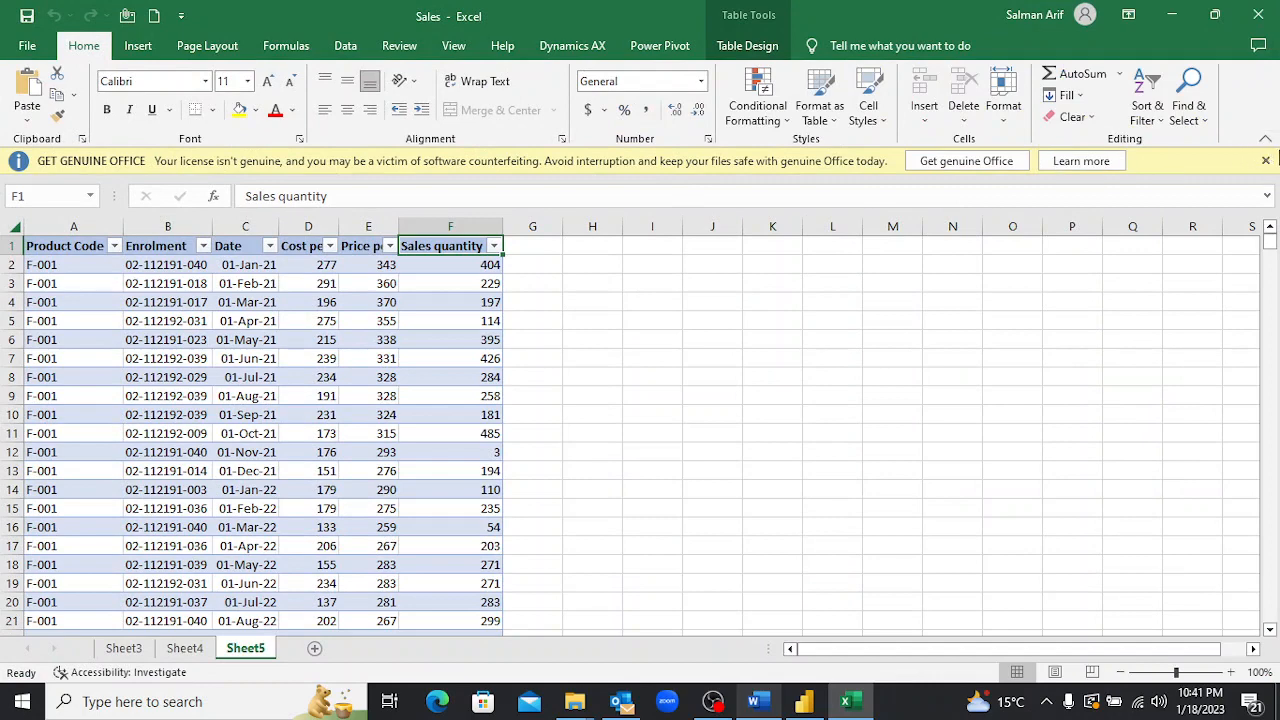
{"action": "left_click", "coordinate": [1266, 161]}
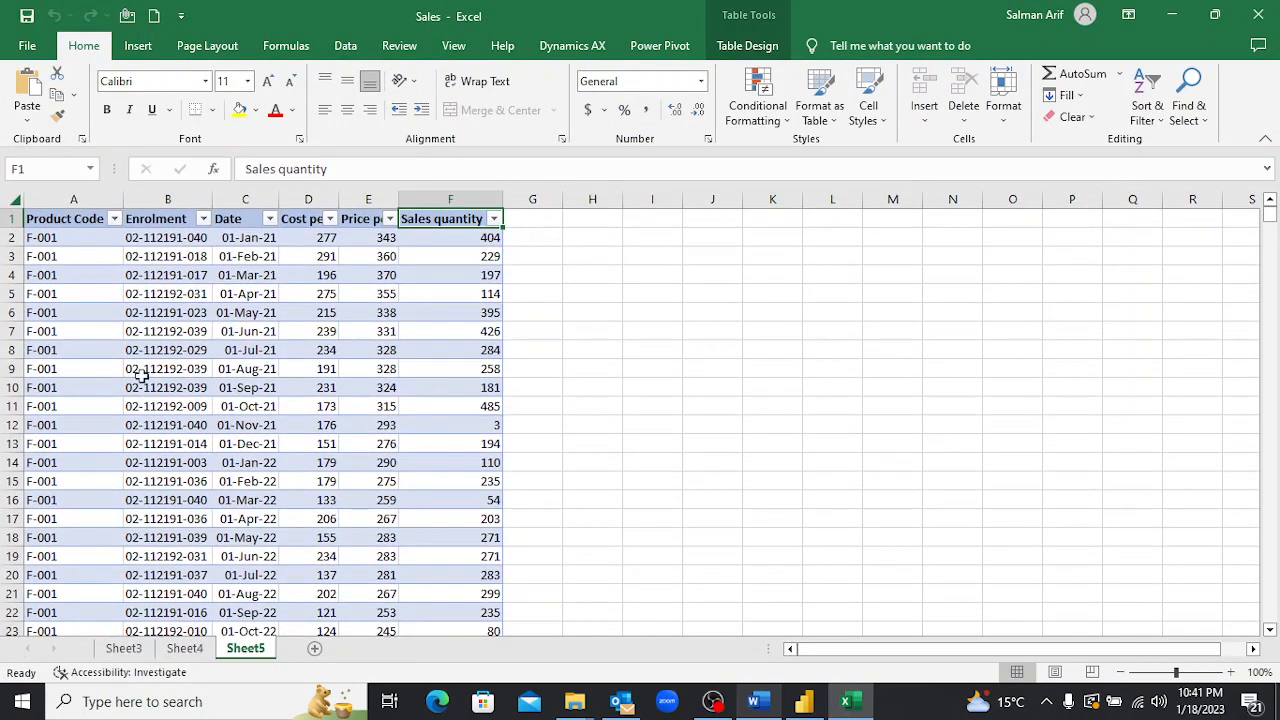
Check the table name on Sheet5 and fit the Cost per unit, Price per unit and Sales quantity columns to their contents.
{"action": "left_click", "coordinate": [755, 55]}
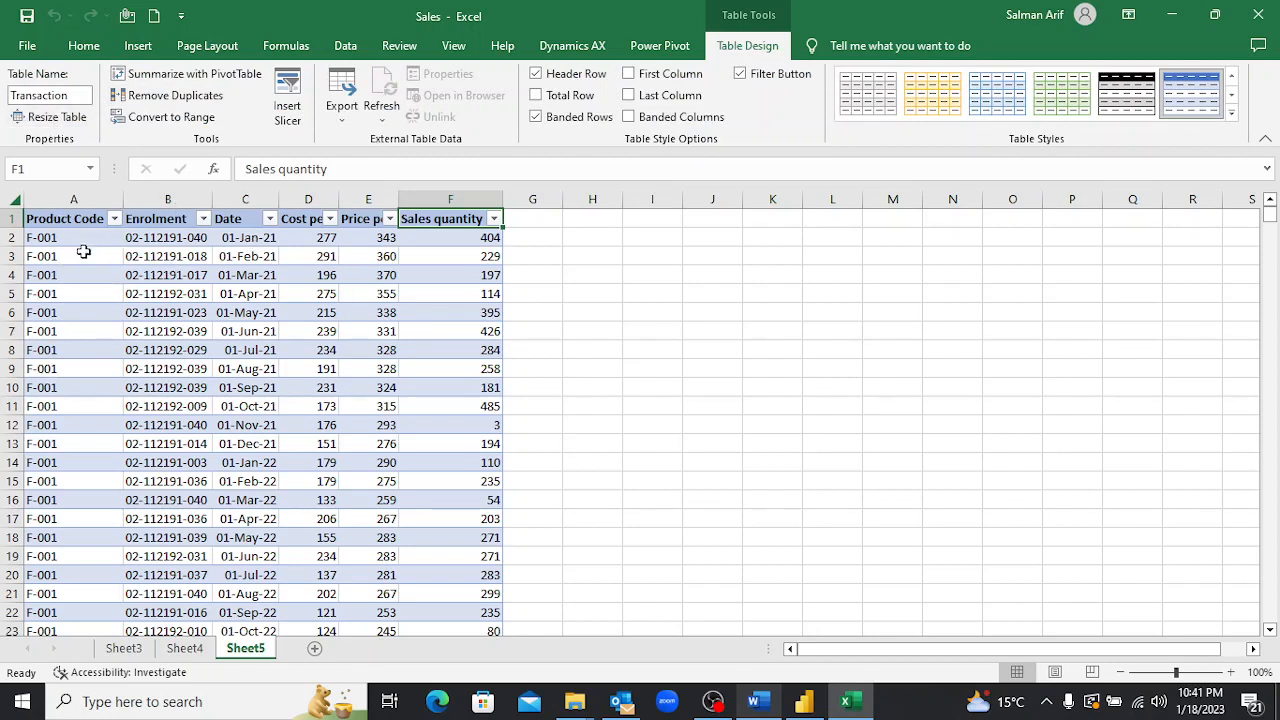
{"action": "double_click", "coordinate": [338, 199]}
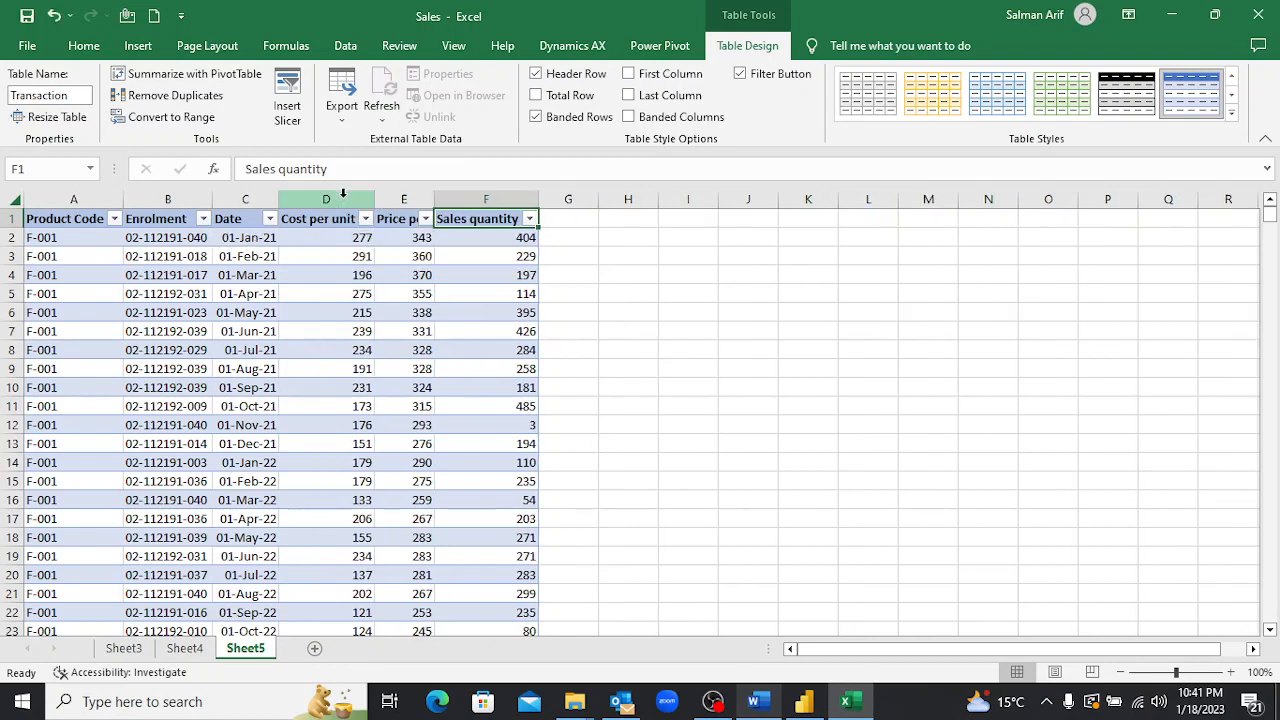
{"action": "double_click", "coordinate": [434, 199]}
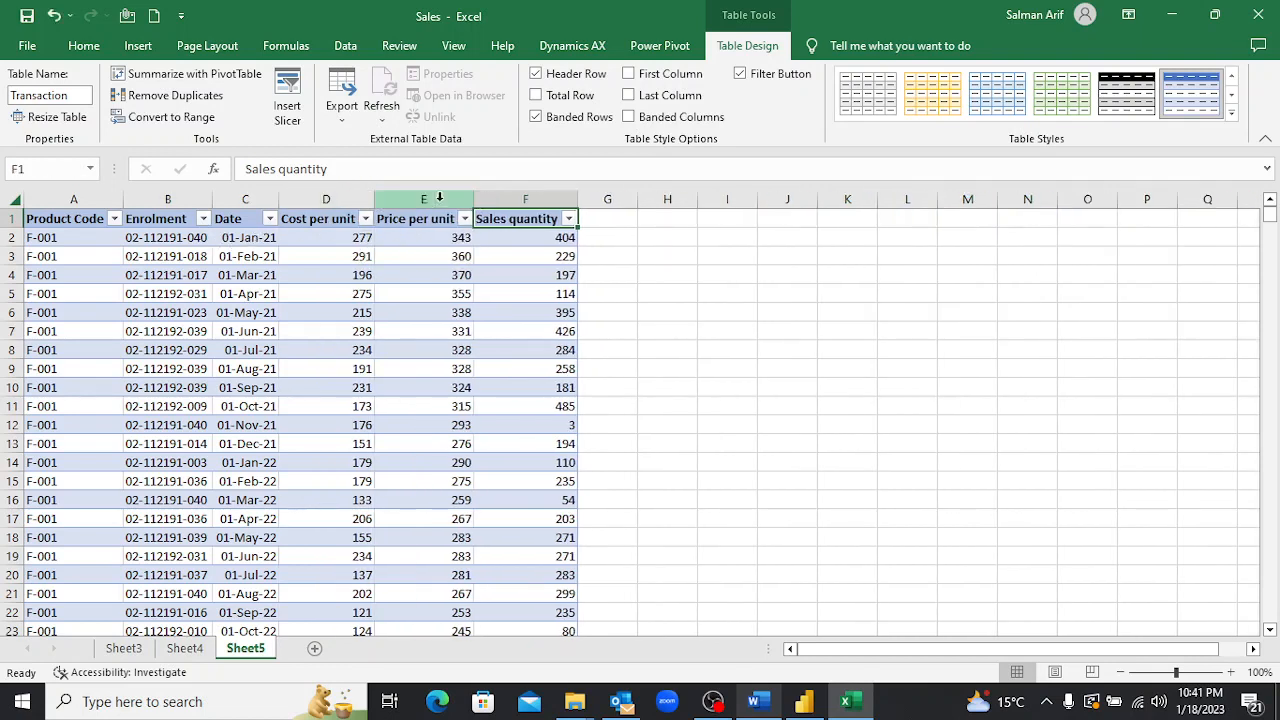
{"action": "double_click", "coordinate": [579, 196]}
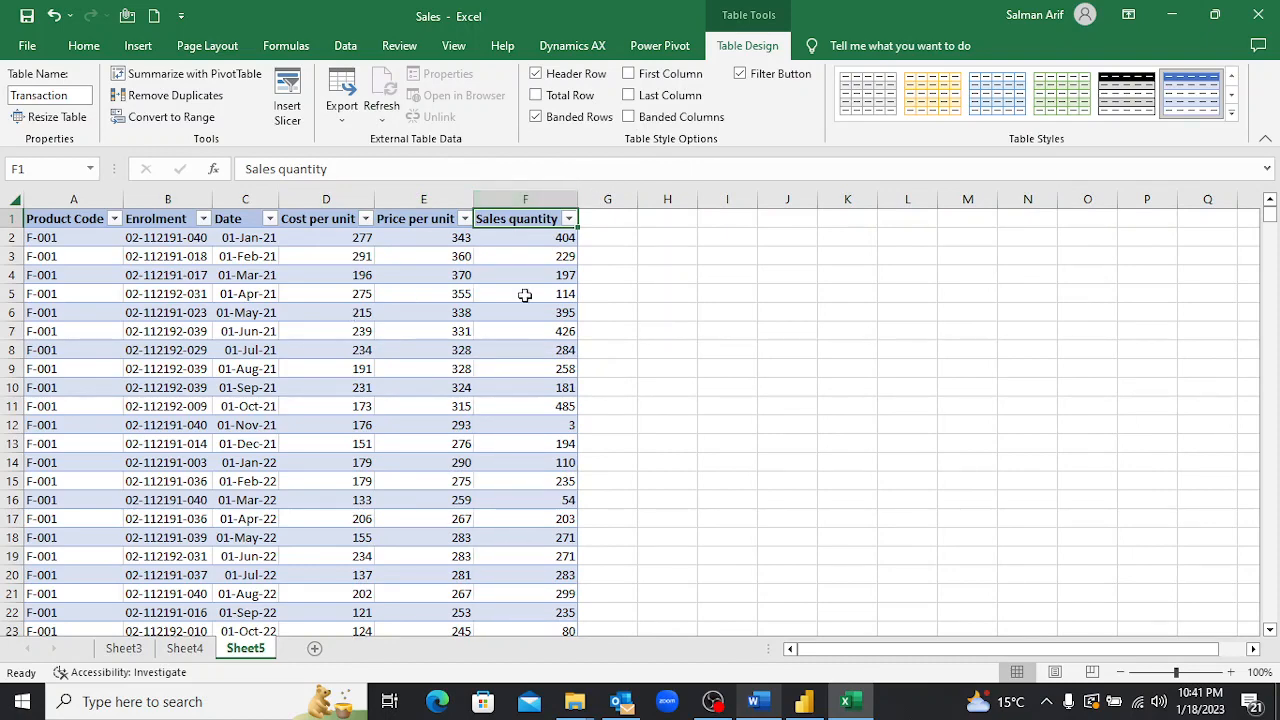
Fit the Product Code column on Sheet4 to its contents.
{"action": "left_click", "coordinate": [185, 648]}
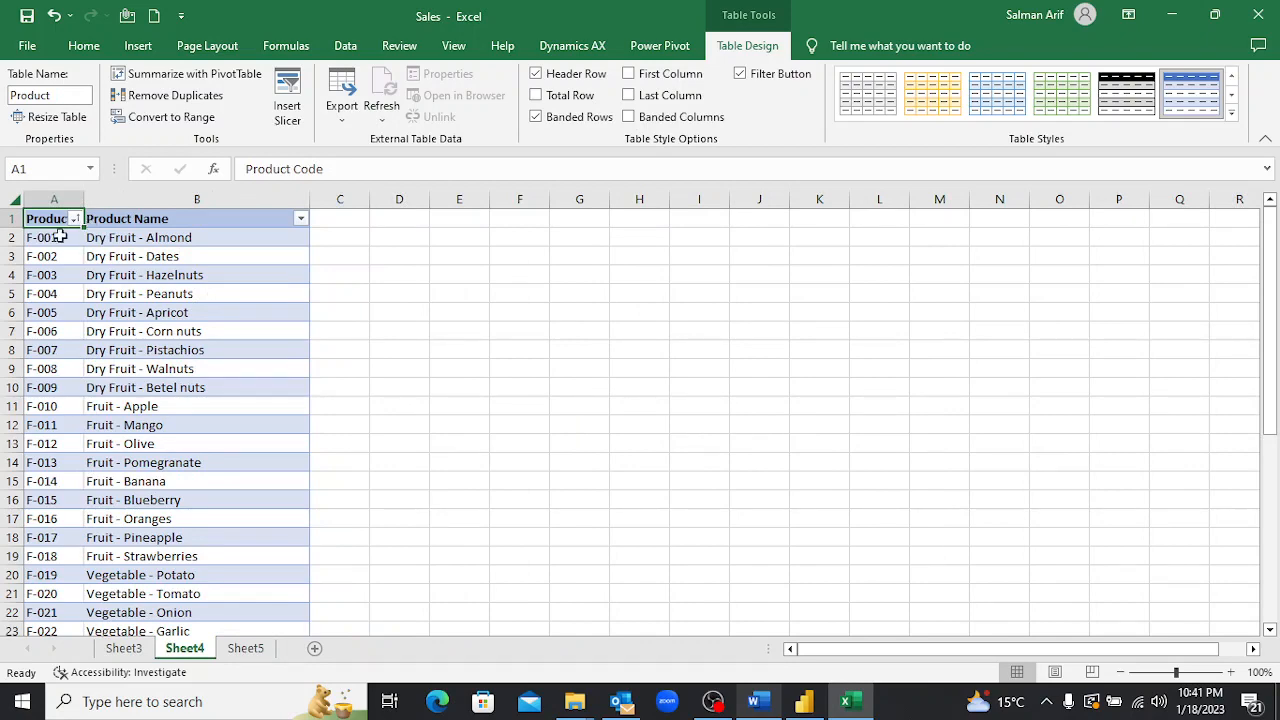
{"action": "left_click", "coordinate": [87, 197]}
{"action": "double_click", "coordinate": [87, 197]}
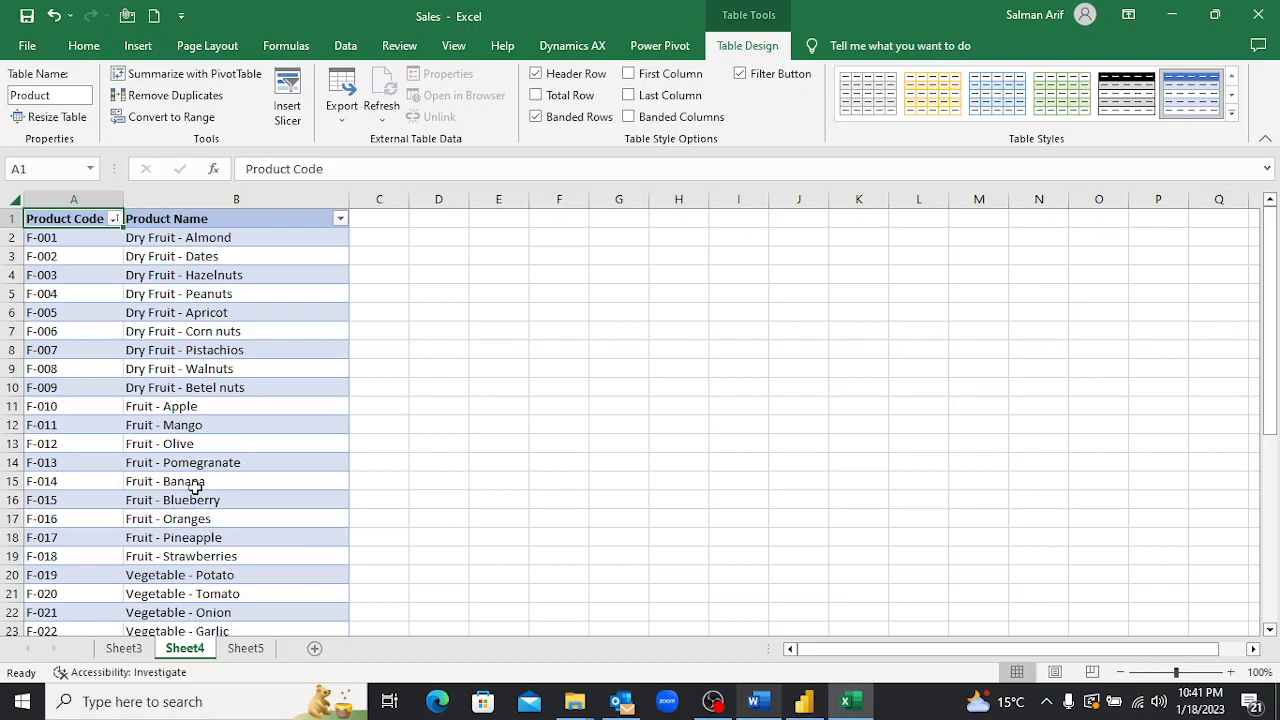
Check the expected Product Category and Product Name split in the Word document's Task 6, and return to the Sales workbook in Excel.
{"action": "key", "text": "alt+Tab"}
{"action": "key", "text": "alt+Tab"}
{"action": "key", "text": "alt+Tab"}
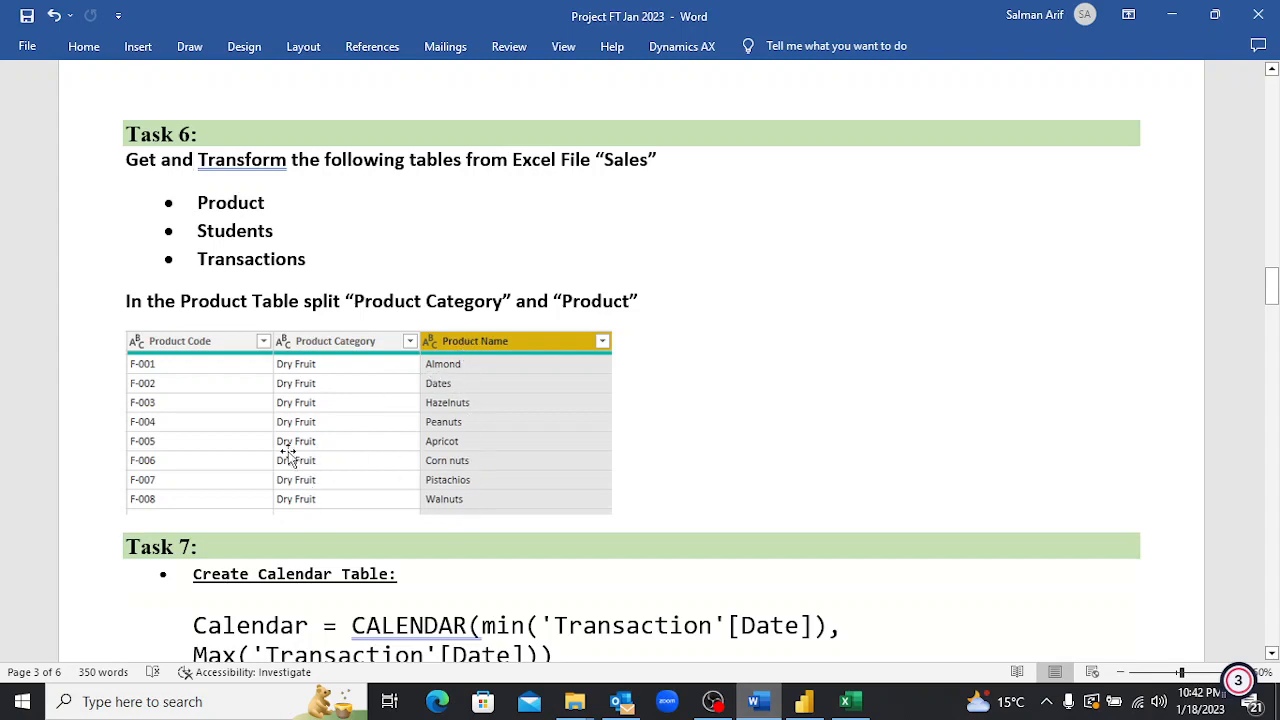
{"action": "key", "text": "alt+Tab"}
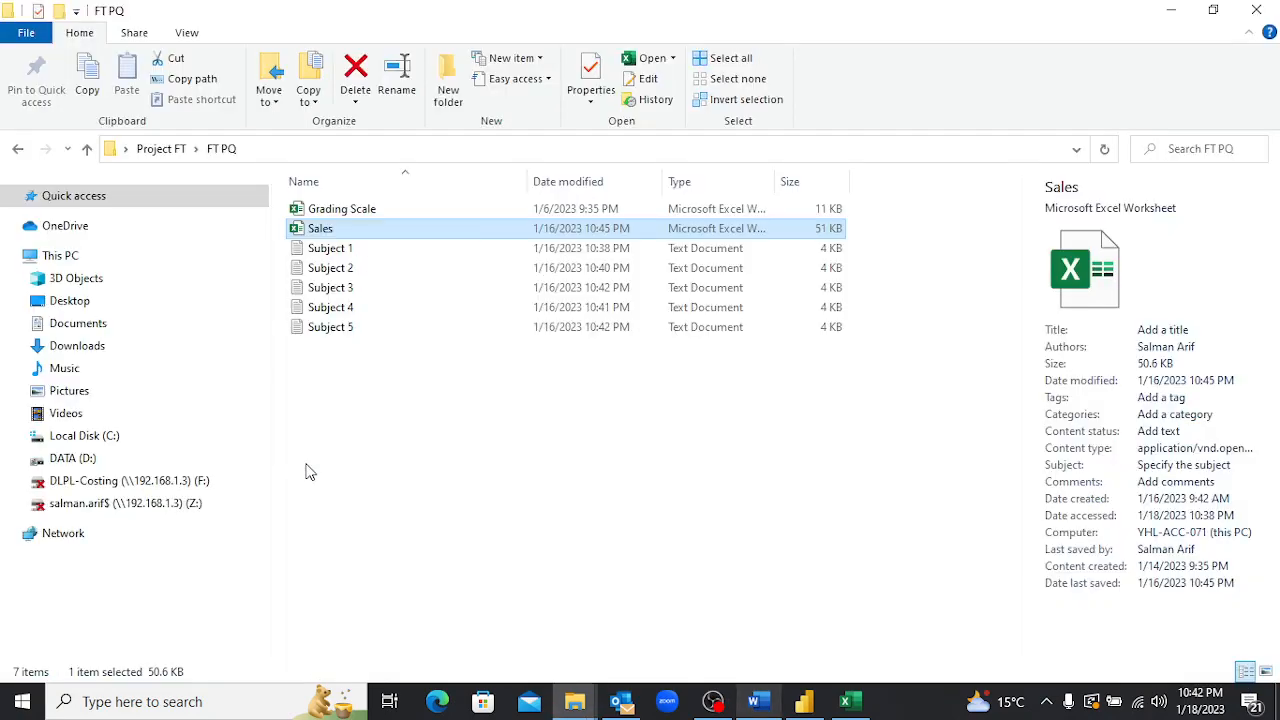
{"action": "key", "text": "alt+Tab"}
{"action": "key", "text": "Tab"}
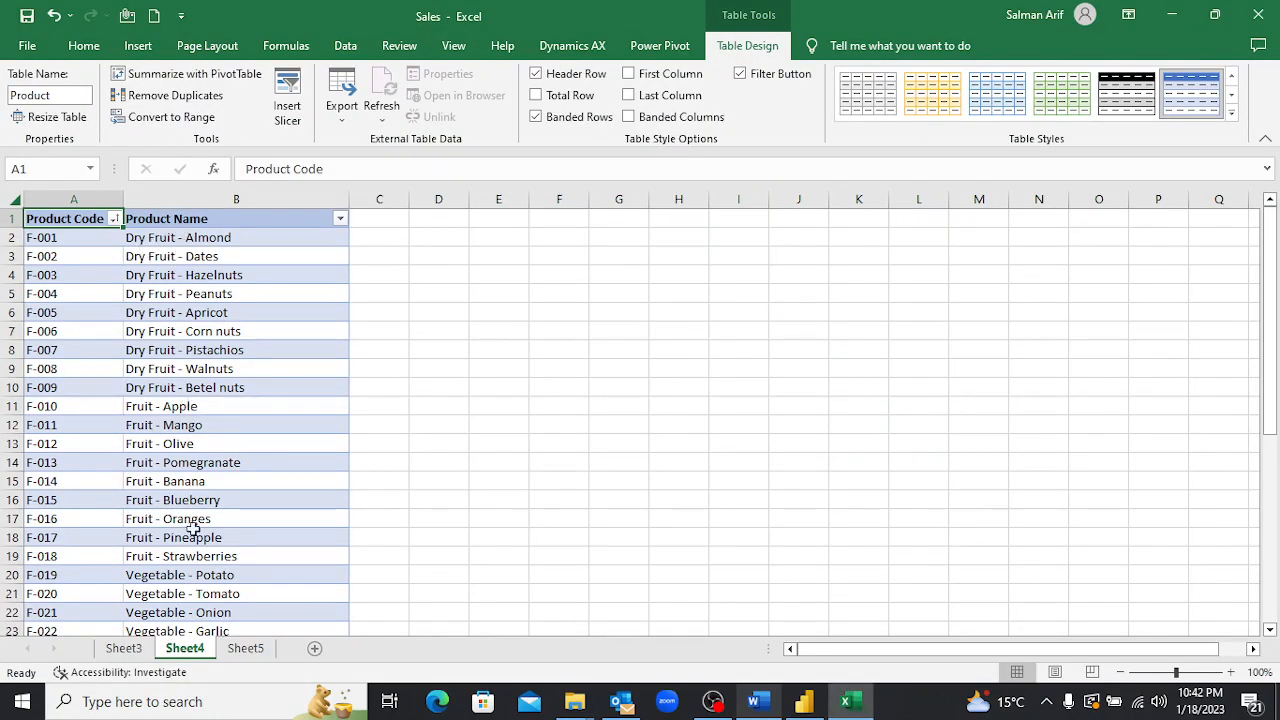
Review the Students table on Sheet3 and close the Sales workbook, saving its changes.
{"action": "left_click", "coordinate": [126, 650]}
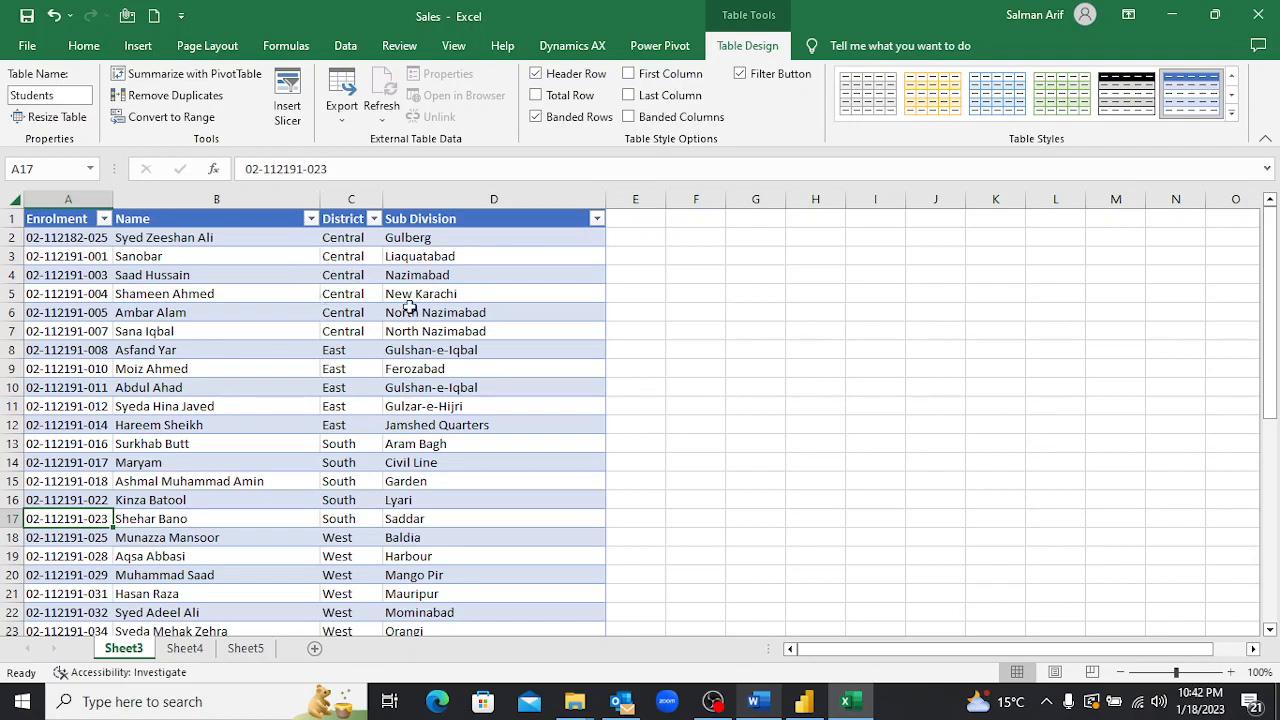
{"action": "left_click", "coordinate": [1258, 14]}
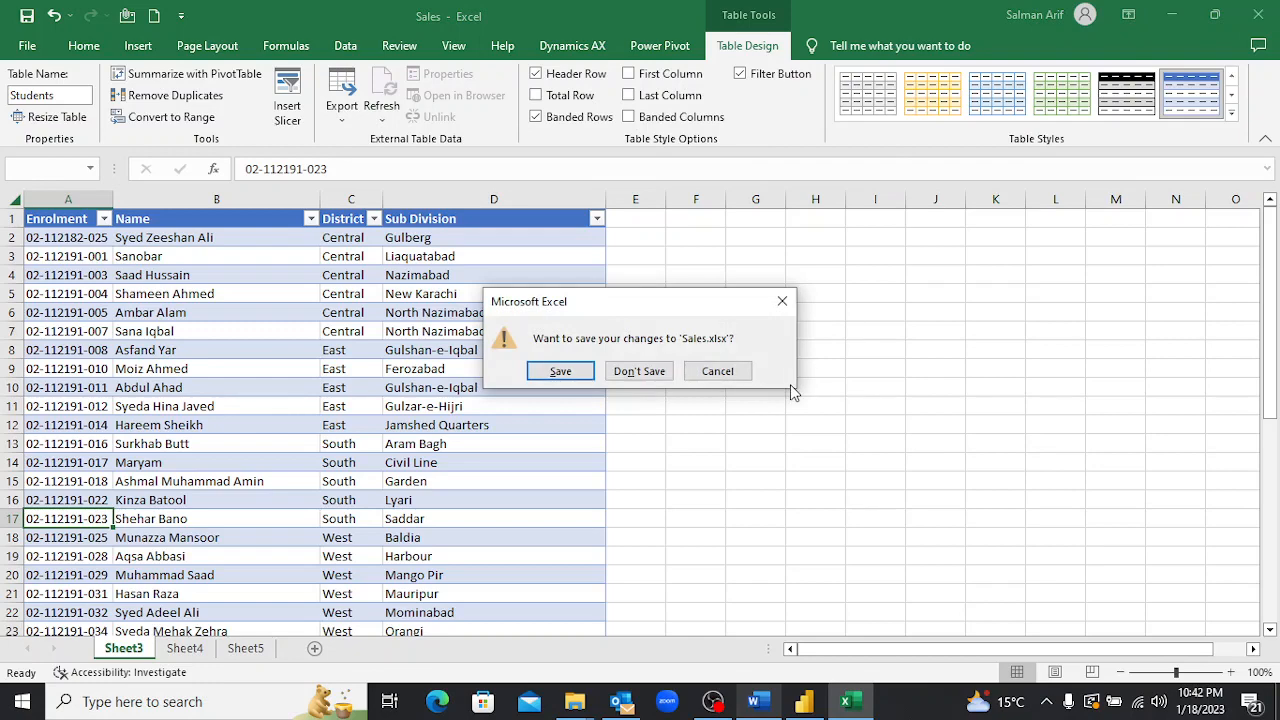
{"action": "left_click", "coordinate": [566, 372]}
Switch to Power BI Desktop and connect to the Sales Excel workbook in the FT PQ folder as a data source.
{"action": "key", "text": "alt+Tab"}
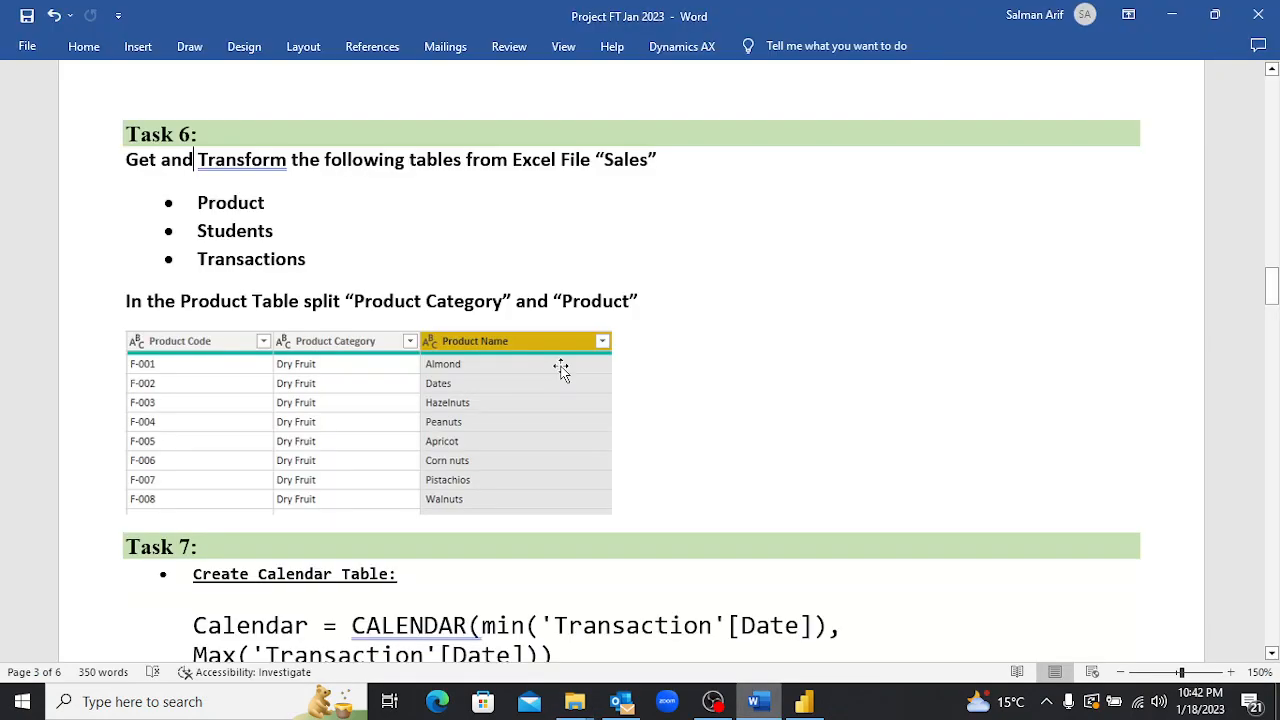
{"action": "key", "text": "alt+Tab"}
{"action": "key", "text": "Tab"}
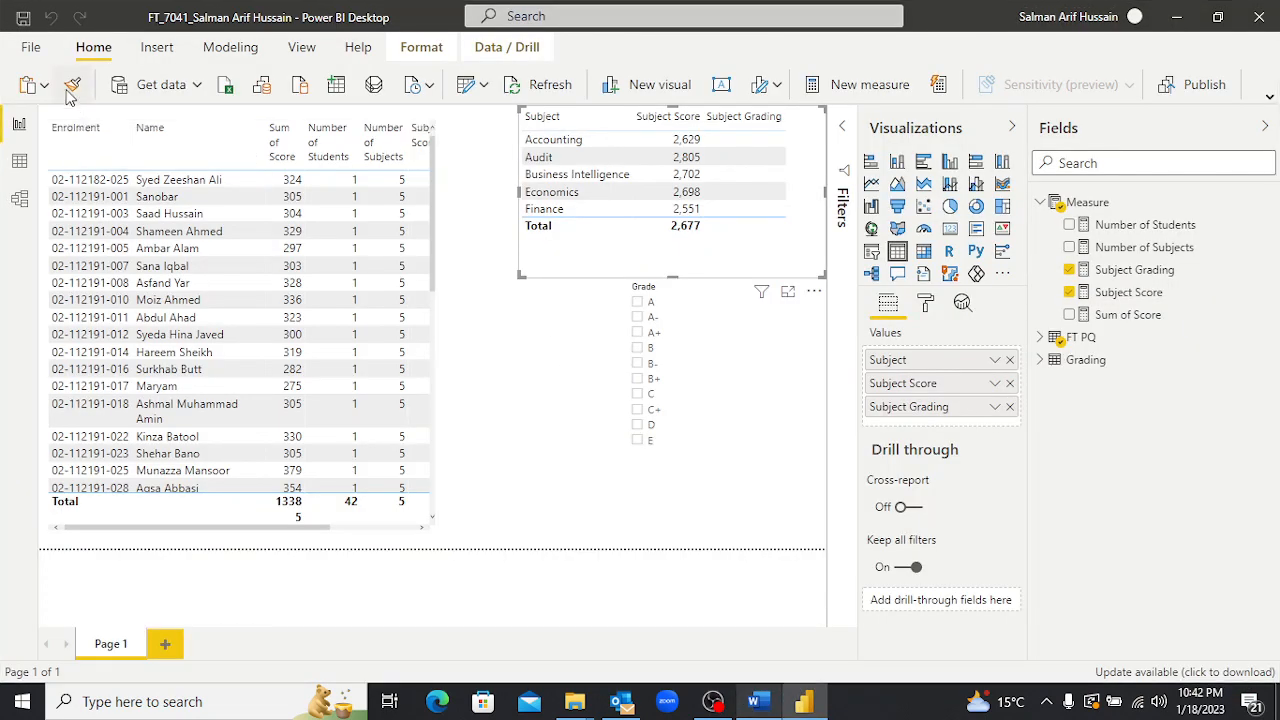
{"action": "left_click", "coordinate": [201, 87]}
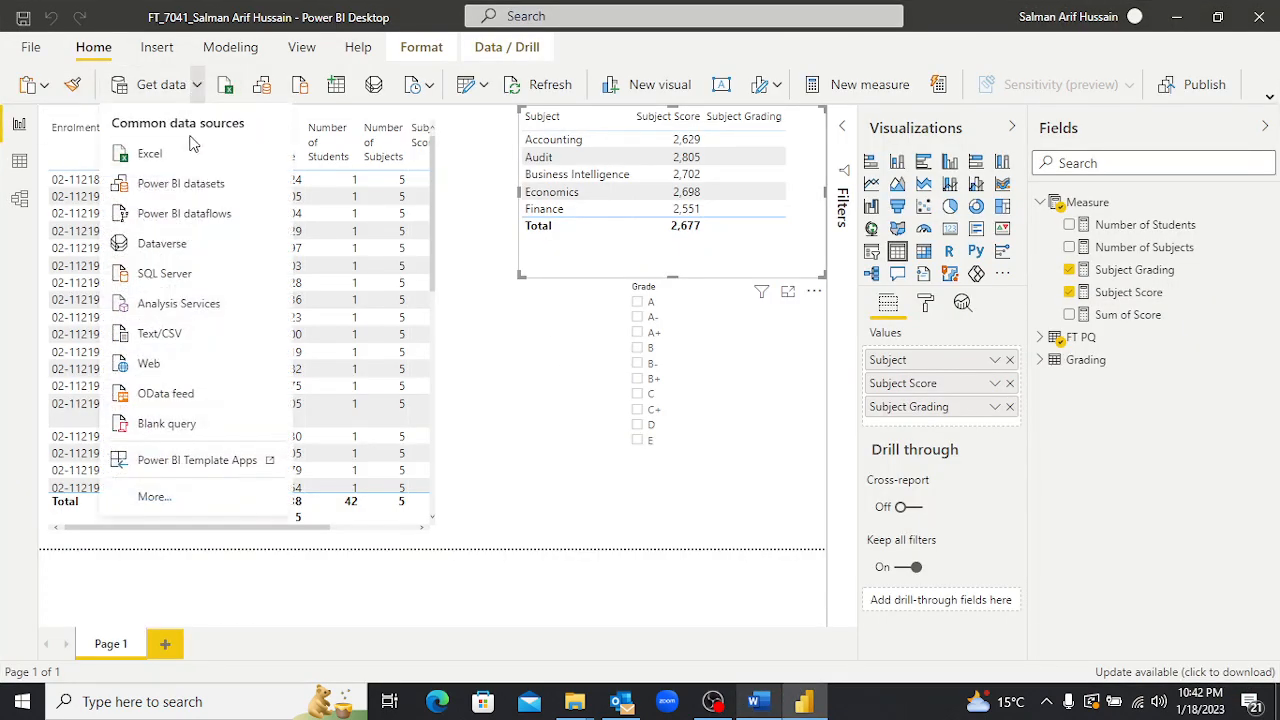
{"action": "left_click", "coordinate": [212, 152]}
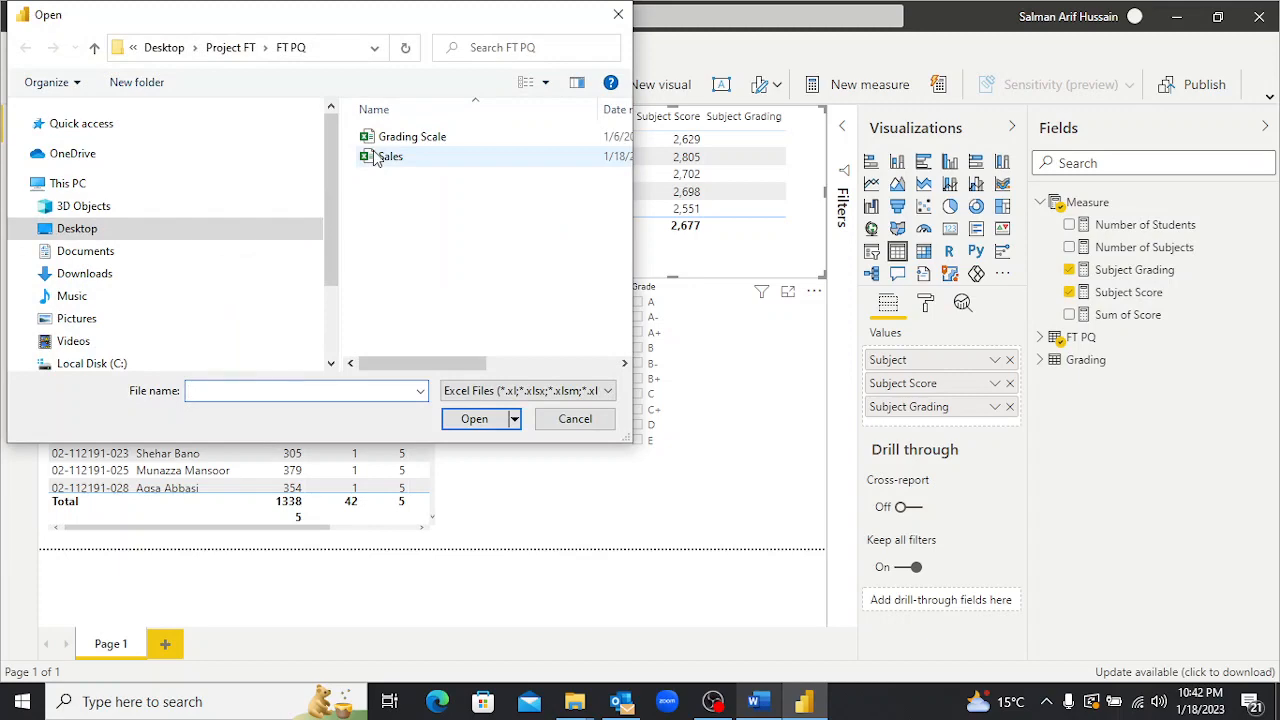
{"action": "left_click", "coordinate": [385, 157]}
{"action": "left_click", "coordinate": [470, 419]}
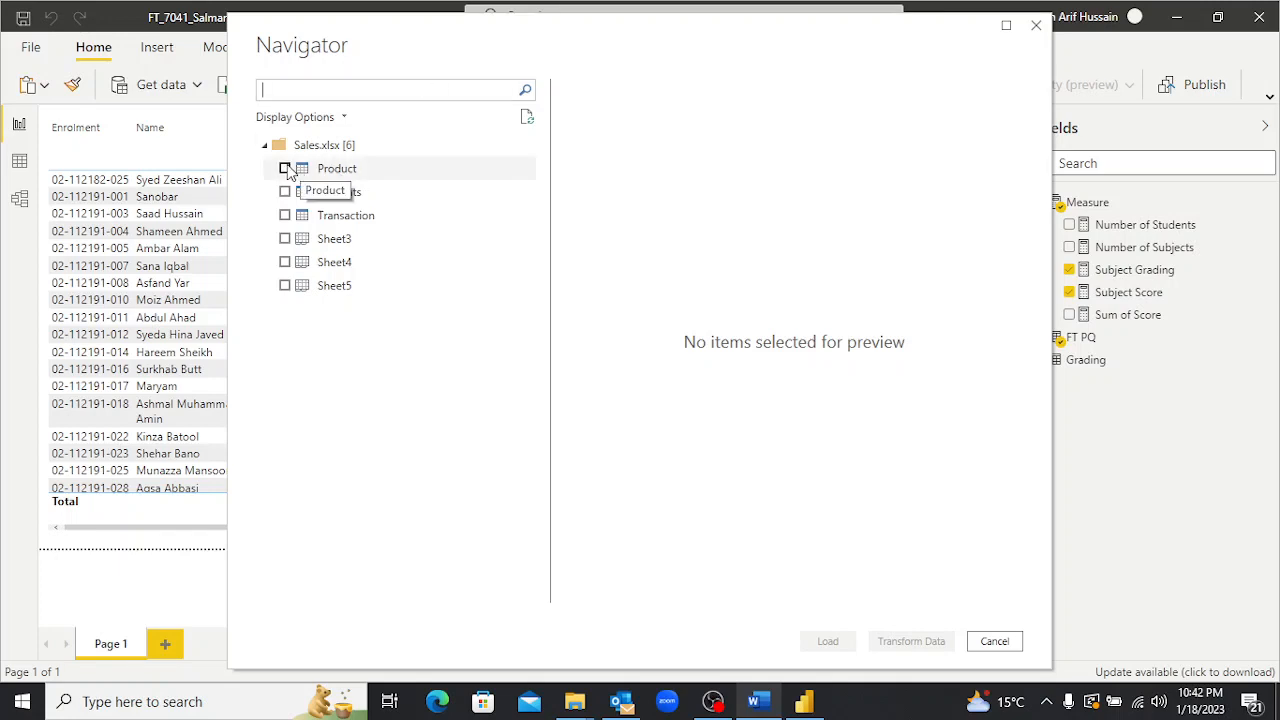
Choose the Product, Students and Transaction tables, preview each one, and bring them into Power Query Editor for transformation.
{"action": "left_click", "coordinate": [285, 168]}
{"action": "left_click", "coordinate": [285, 191]}
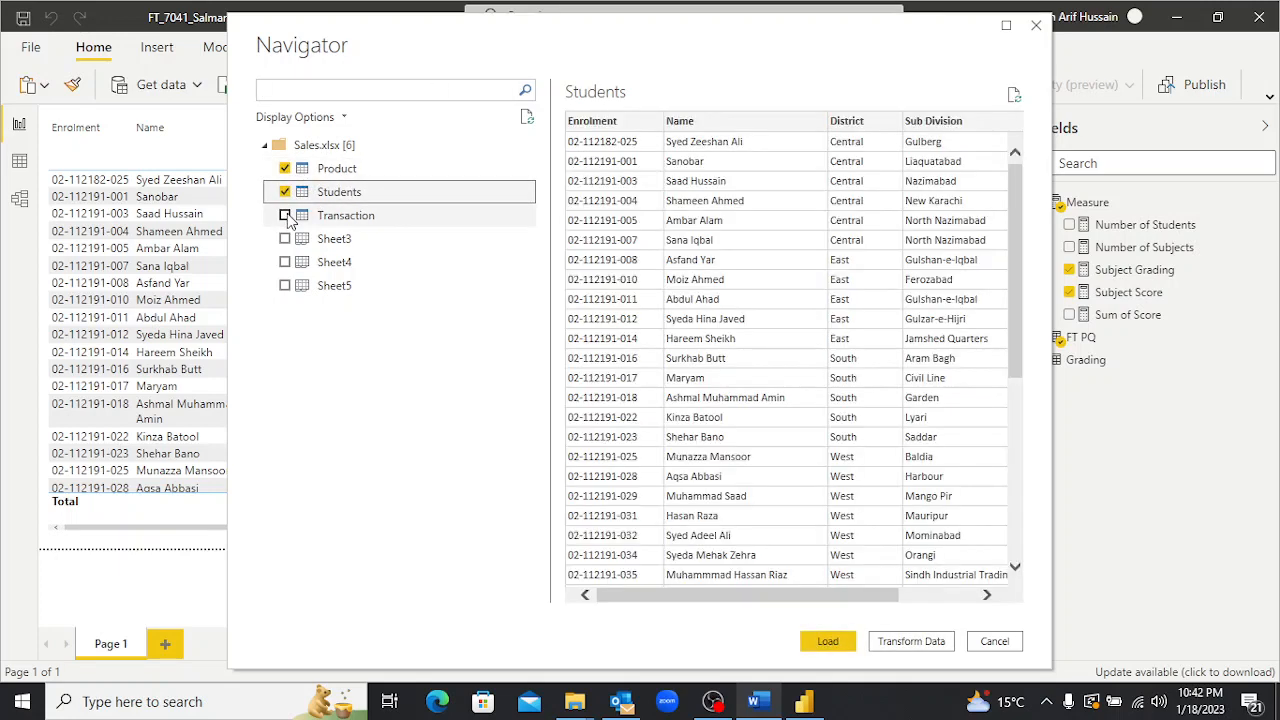
{"action": "left_click", "coordinate": [285, 215]}
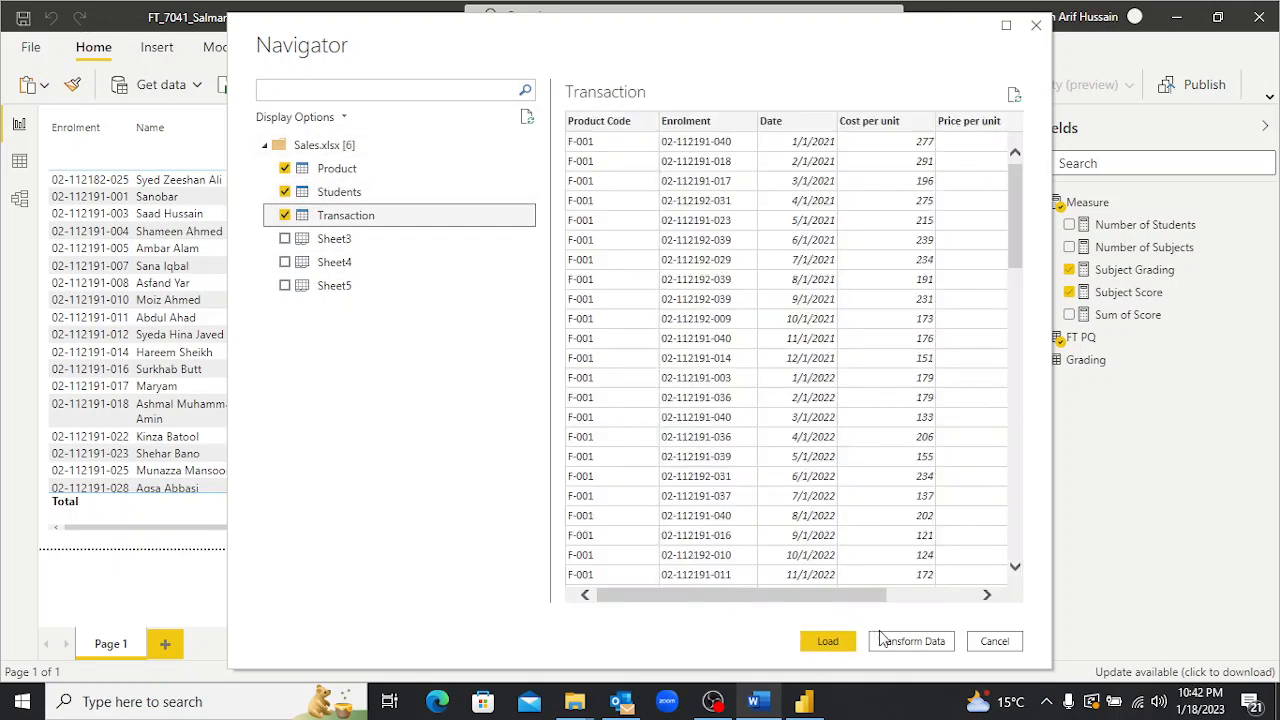
{"action": "left_click", "coordinate": [329, 174]}
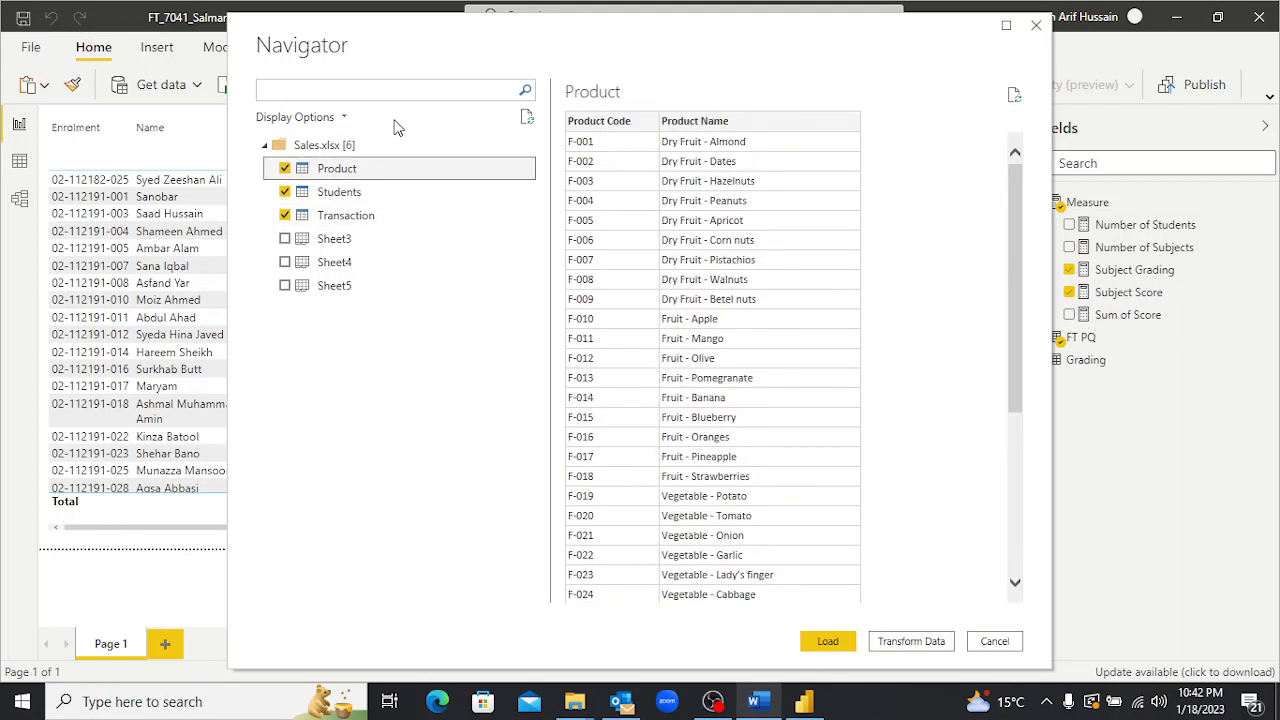
{"action": "left_click", "coordinate": [332, 194]}
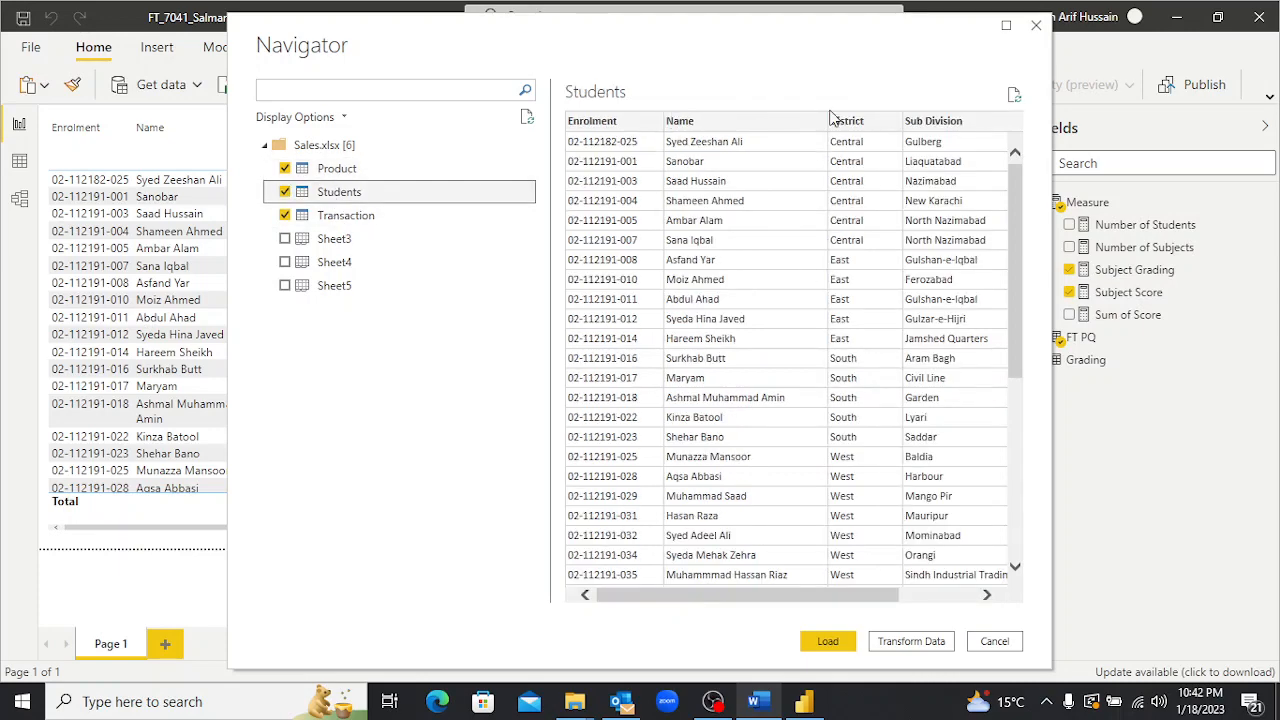
{"action": "left_click", "coordinate": [340, 218]}
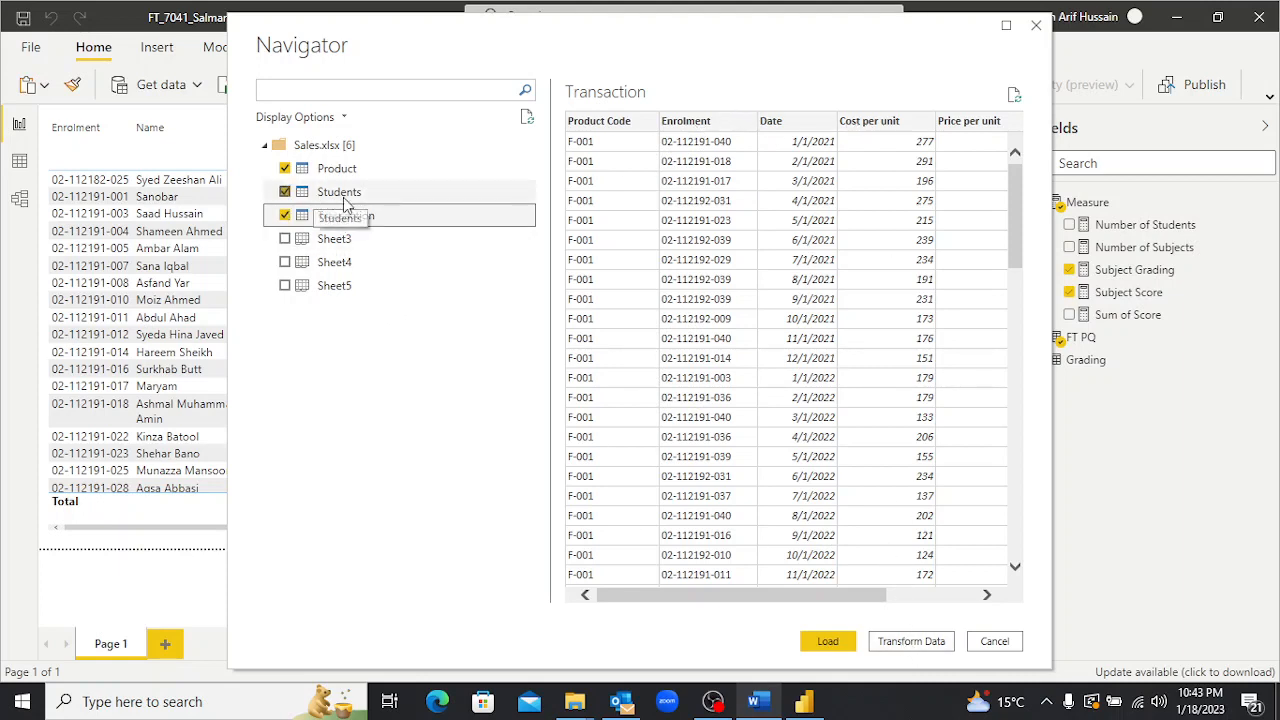
{"action": "left_click", "coordinate": [908, 650]}
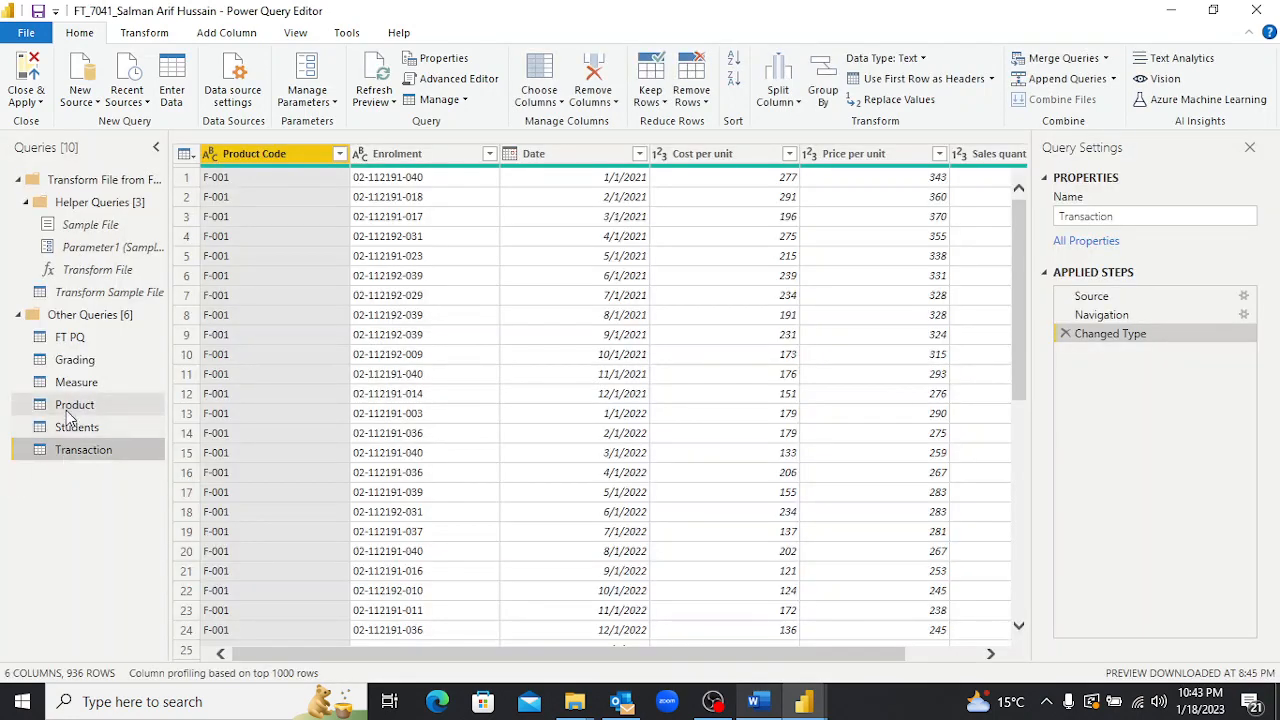
Split the Product table's Product Name column at each occurrence of the custom delimiter "-".
{"action": "left_click", "coordinate": [66, 410]}
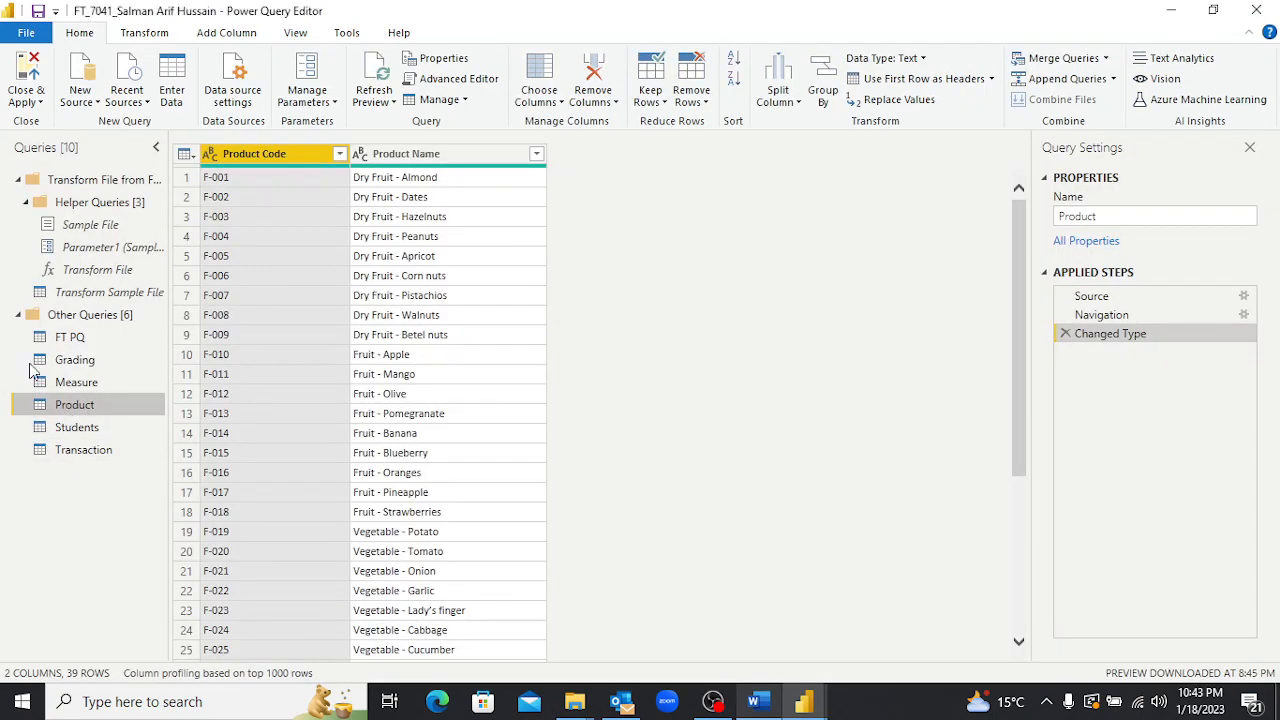
{"action": "left_click", "coordinate": [398, 155]}
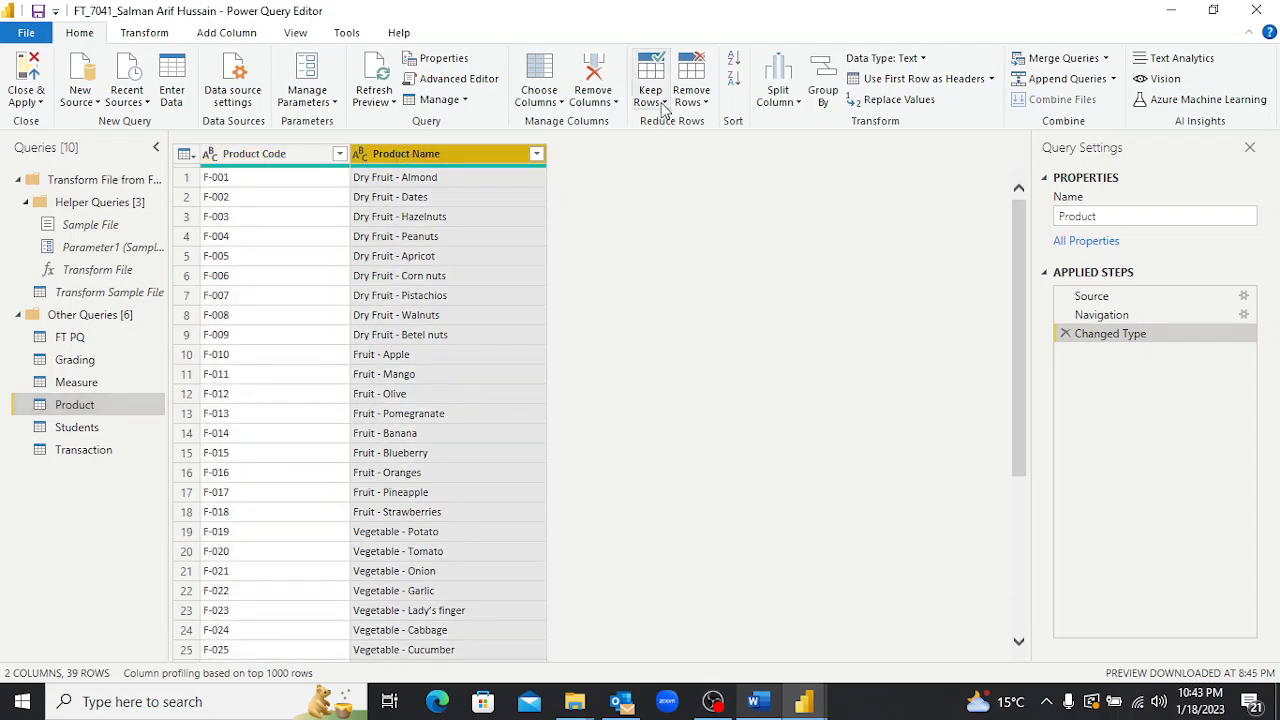
{"action": "left_click", "coordinate": [787, 85]}
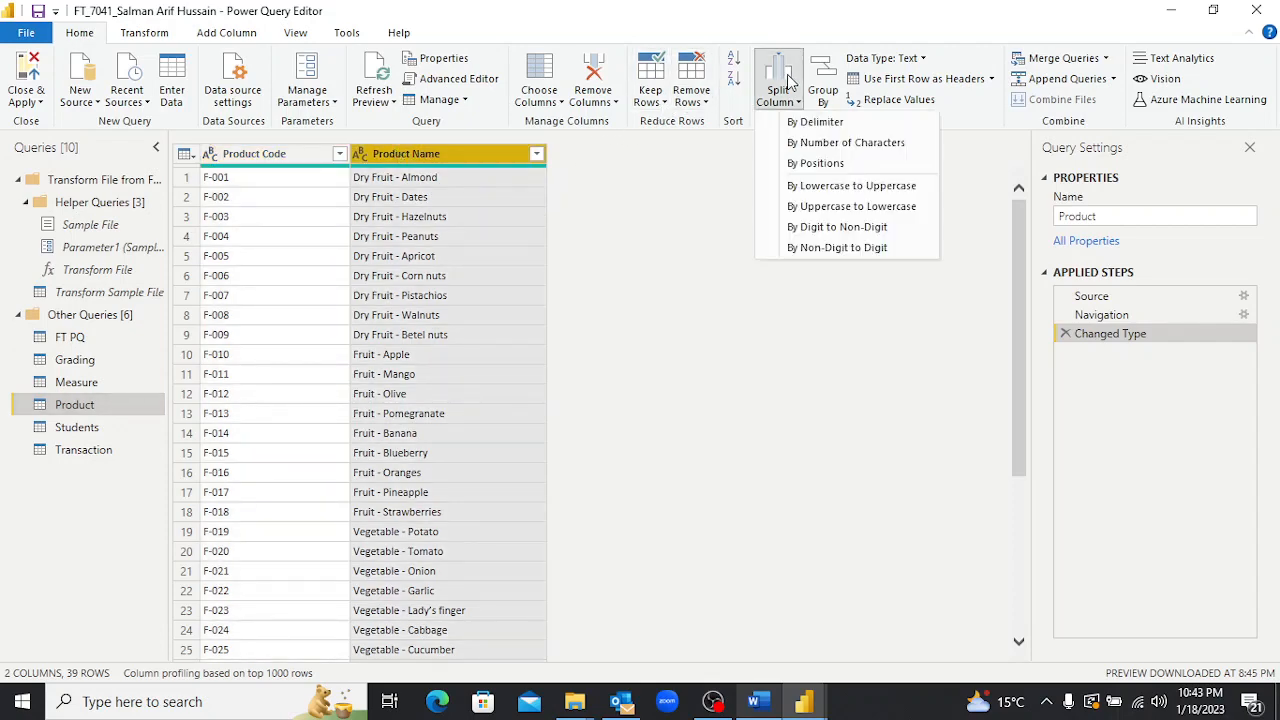
{"action": "left_click", "coordinate": [812, 121]}
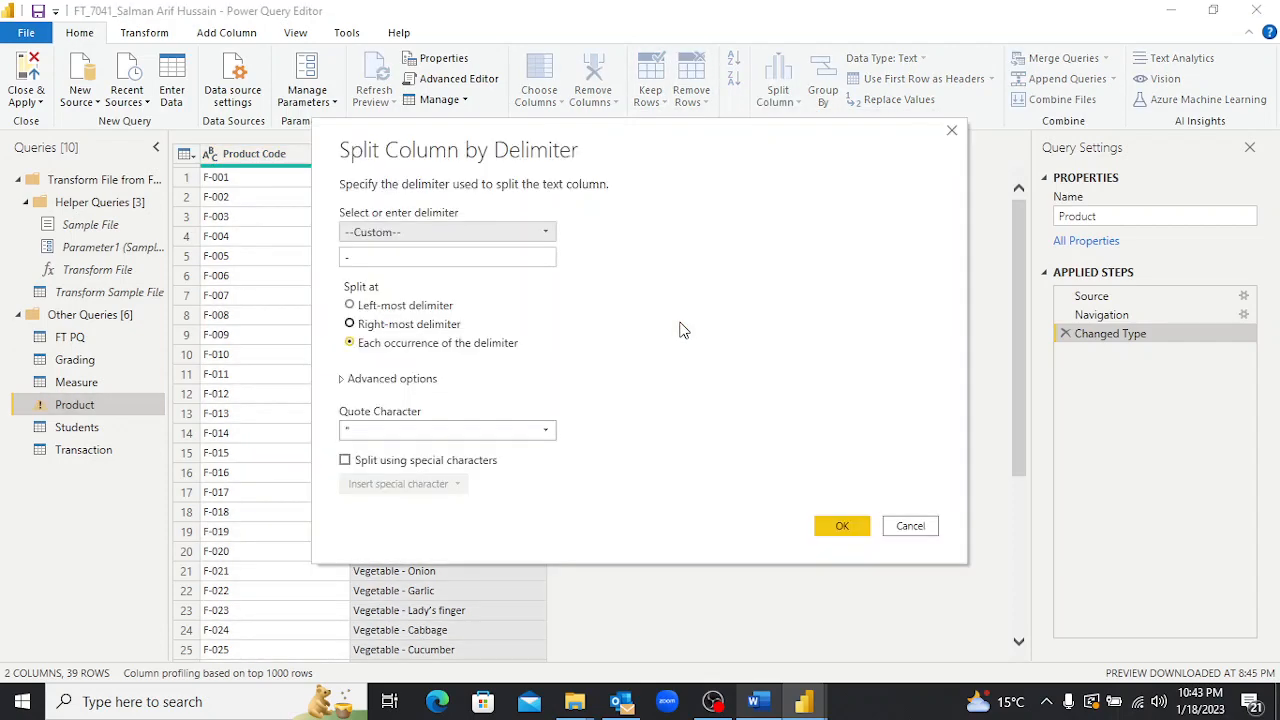
{"action": "left_click", "coordinate": [349, 257]}
{"action": "key", "text": "BackSpace"}
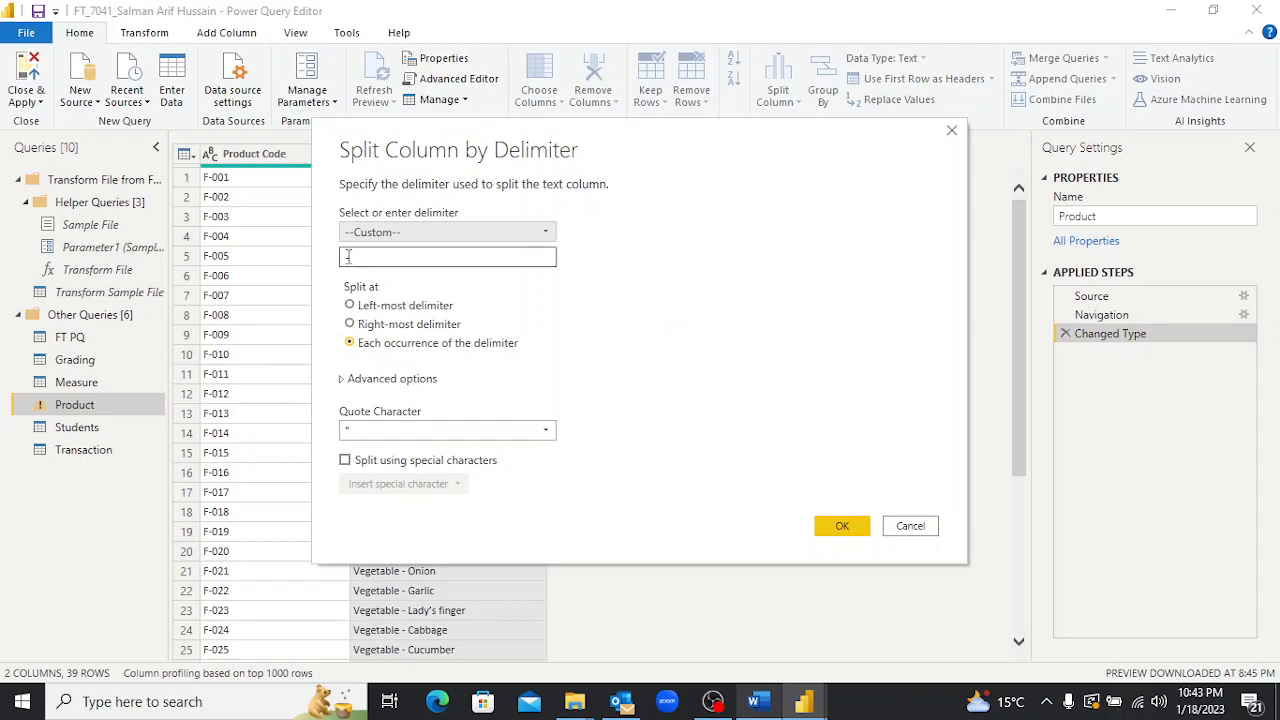
{"action": "type", "text": "-"}
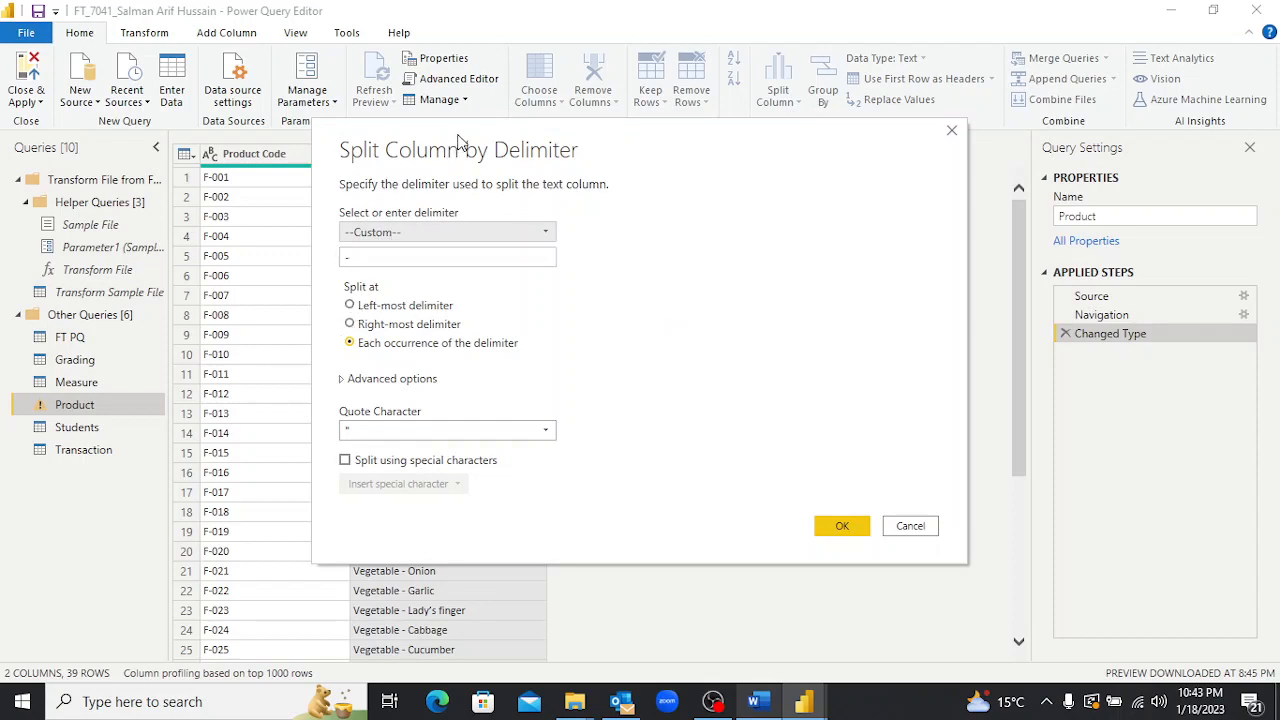
{"action": "left_click_drag", "start_coordinate": [458, 143], "coordinate": [608, 234]}
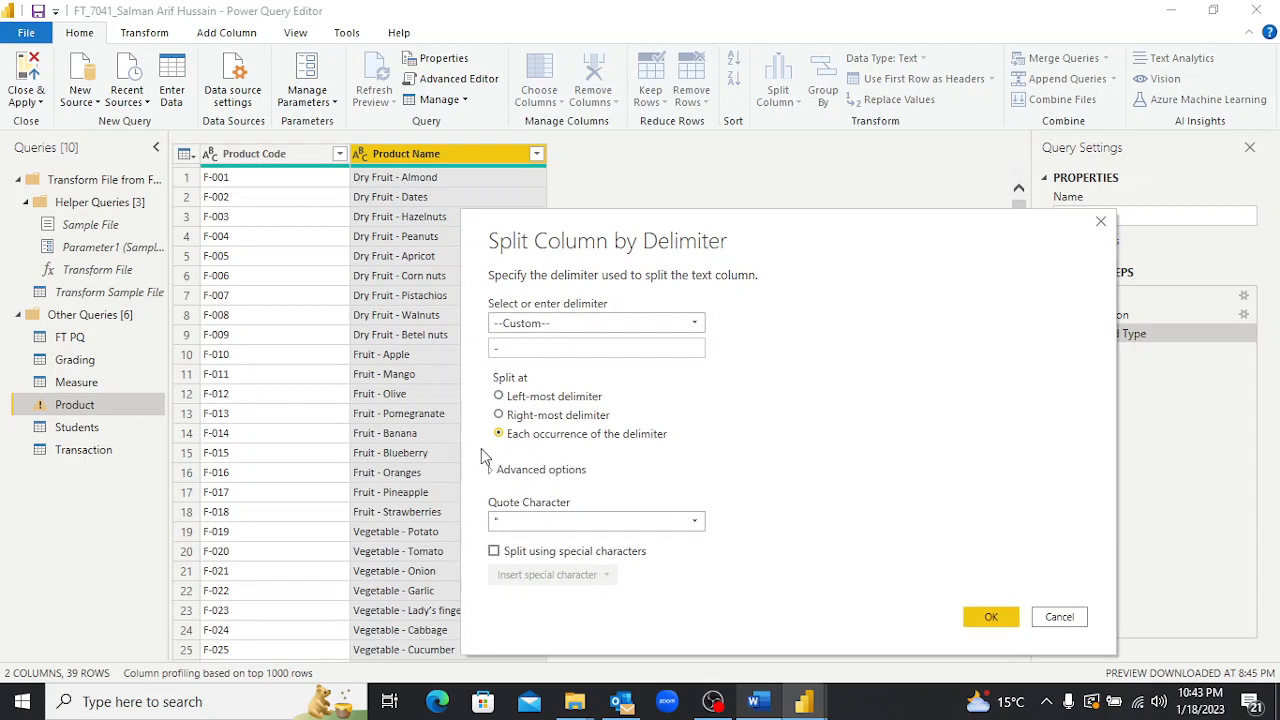
{"action": "left_click", "coordinate": [985, 617]}
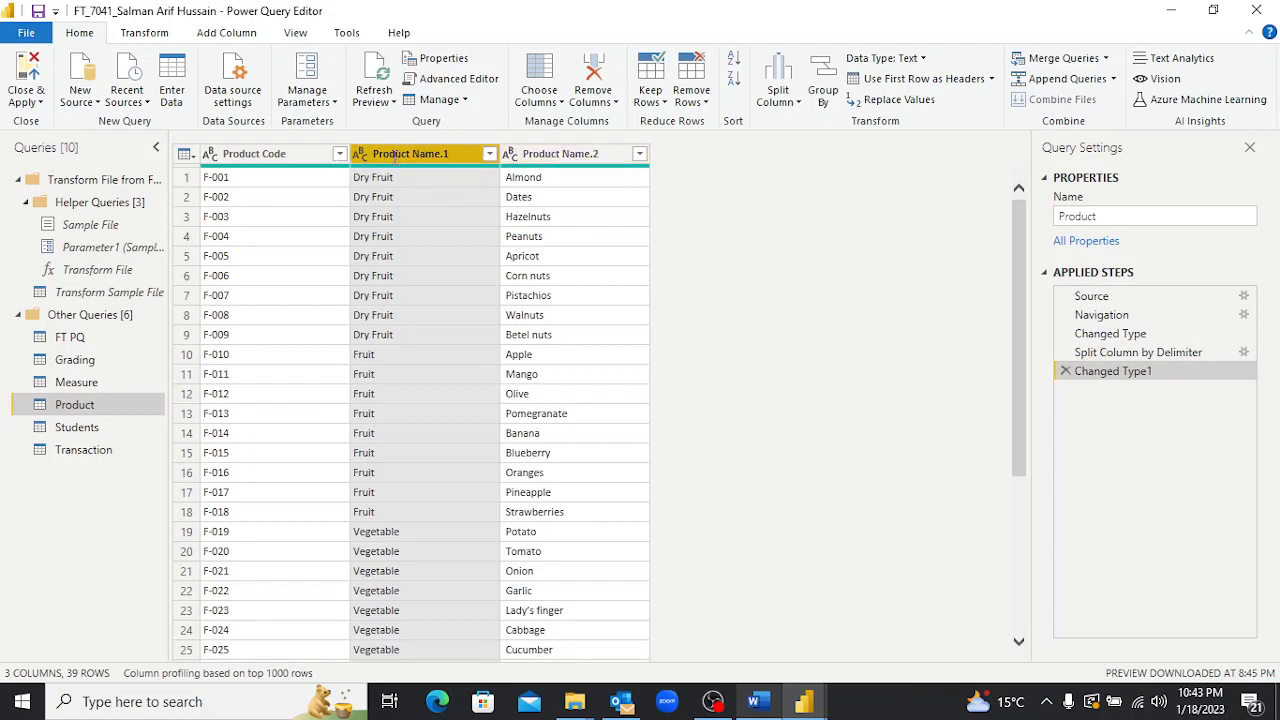
Rename the two split columns of the Product table as Product Category and Product Name.
{"action": "double_click", "coordinate": [395, 155]}
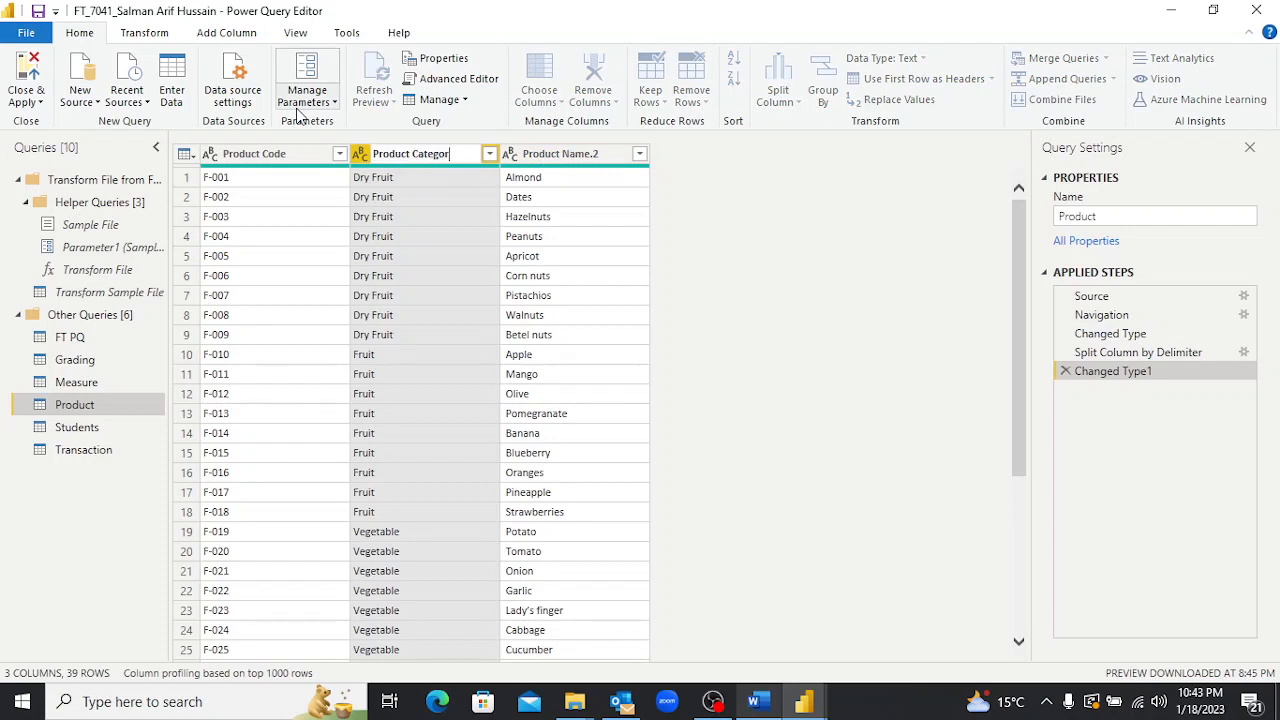
{"action": "type", "text": "Product Category"}
{"action": "key", "text": "Return"}
{"action": "double_click", "coordinate": [570, 153]}
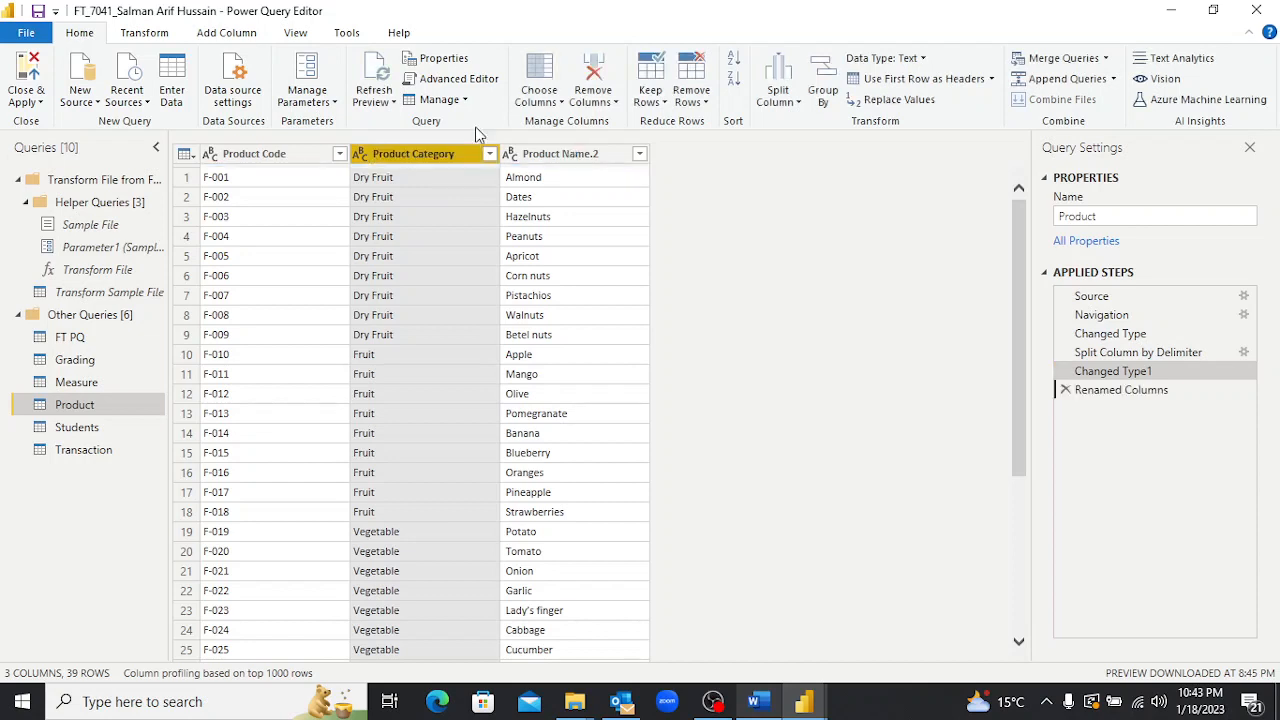
{"action": "key", "text": "Return"}
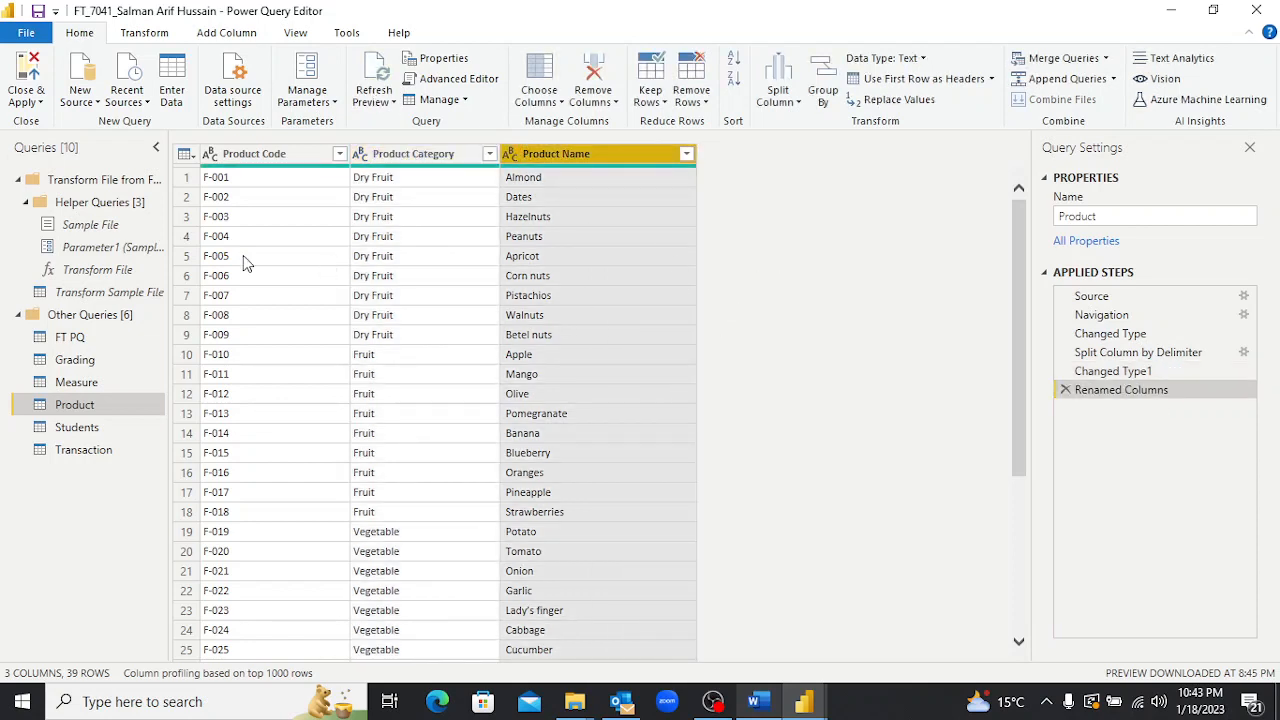
Leave Power Query Editor and apply the pending query changes to the report's data model.
{"action": "left_click", "coordinate": [34, 101]}
{"action": "left_click", "coordinate": [41, 129]}
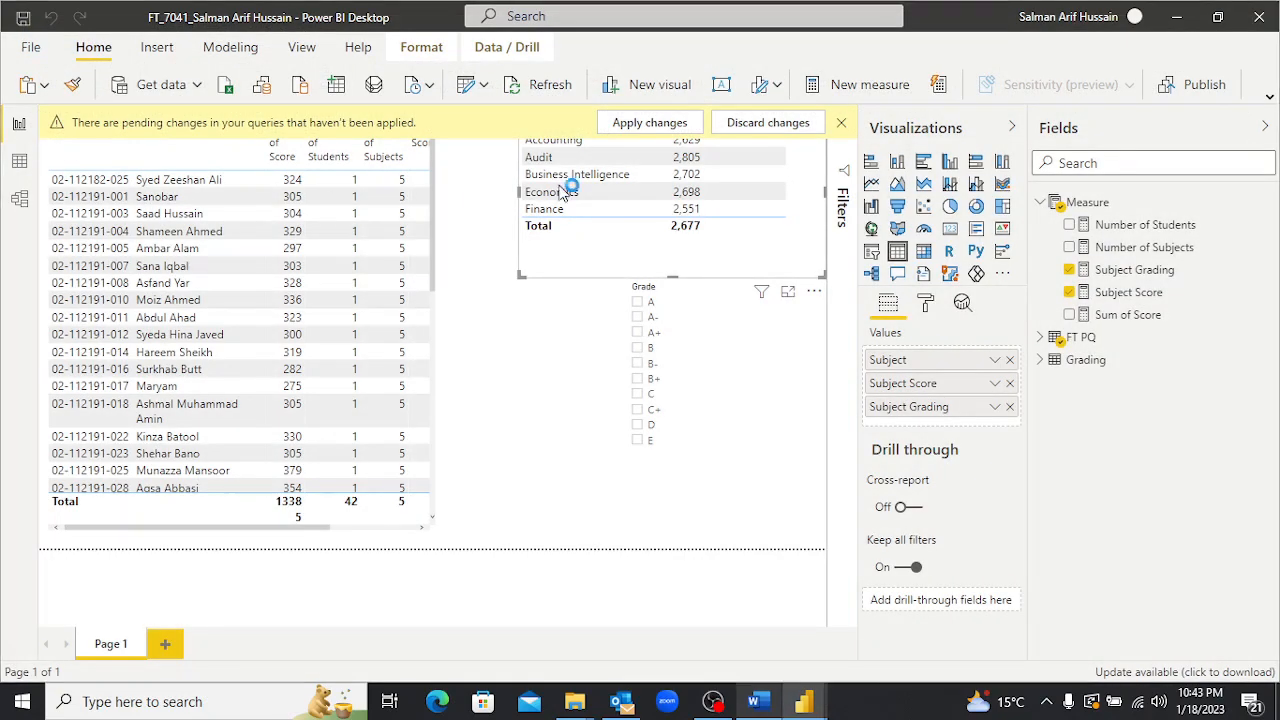
{"action": "left_click", "coordinate": [628, 124]}
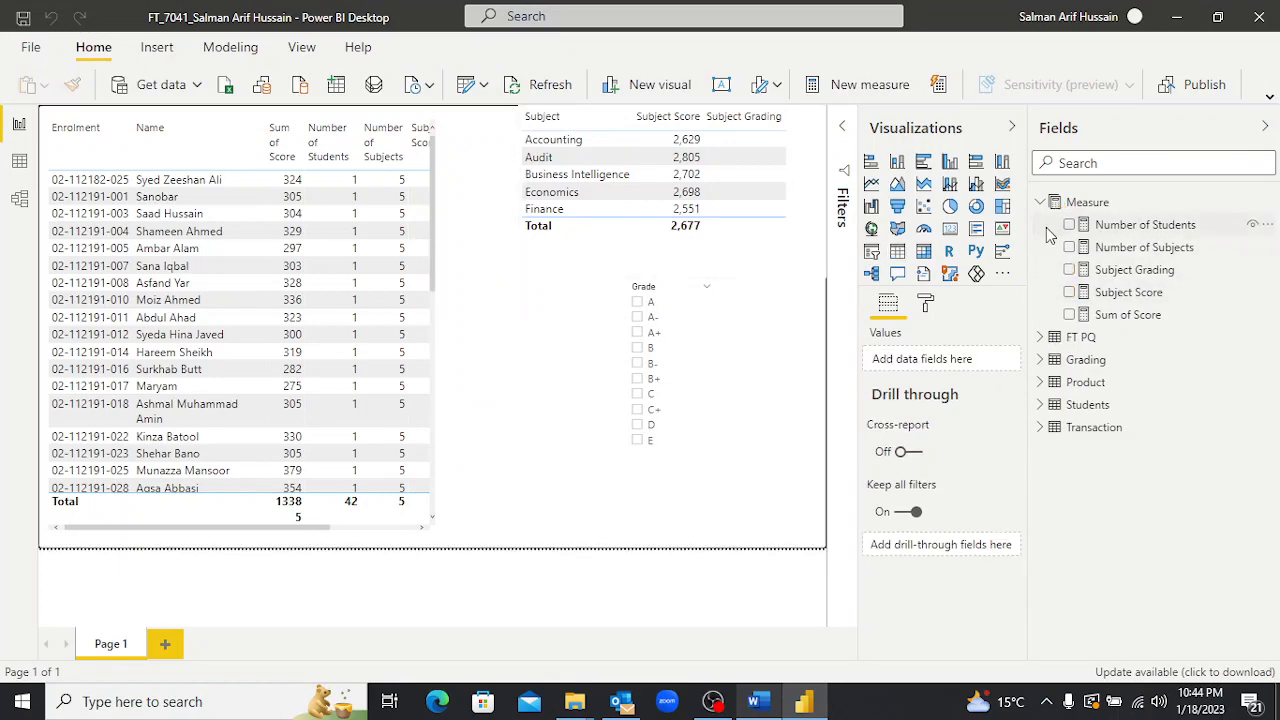
Switch to the Word document and read Task 7's Calendar table and column formulas and Task 8's relationship diagram.
{"action": "key", "text": "alt+Tab"}
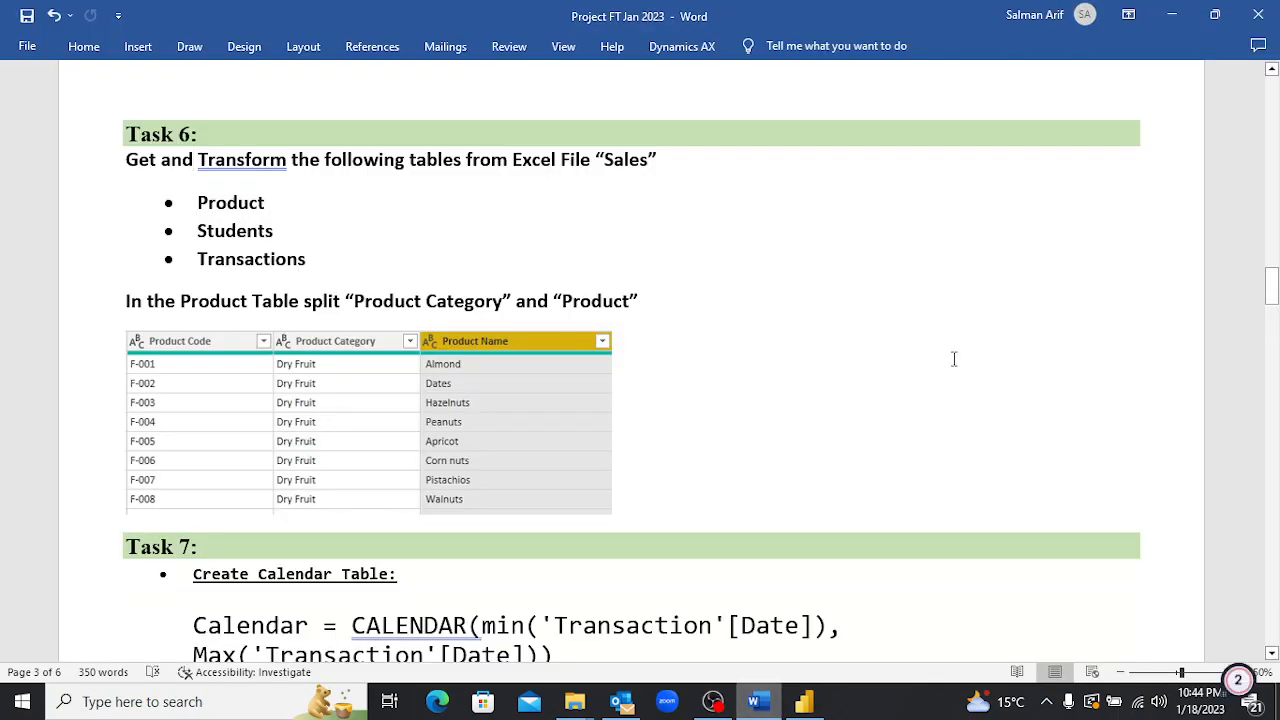
{"action": "scroll", "coordinate": [506, 531], "scroll_direction": "down", "scroll_amount": 4}
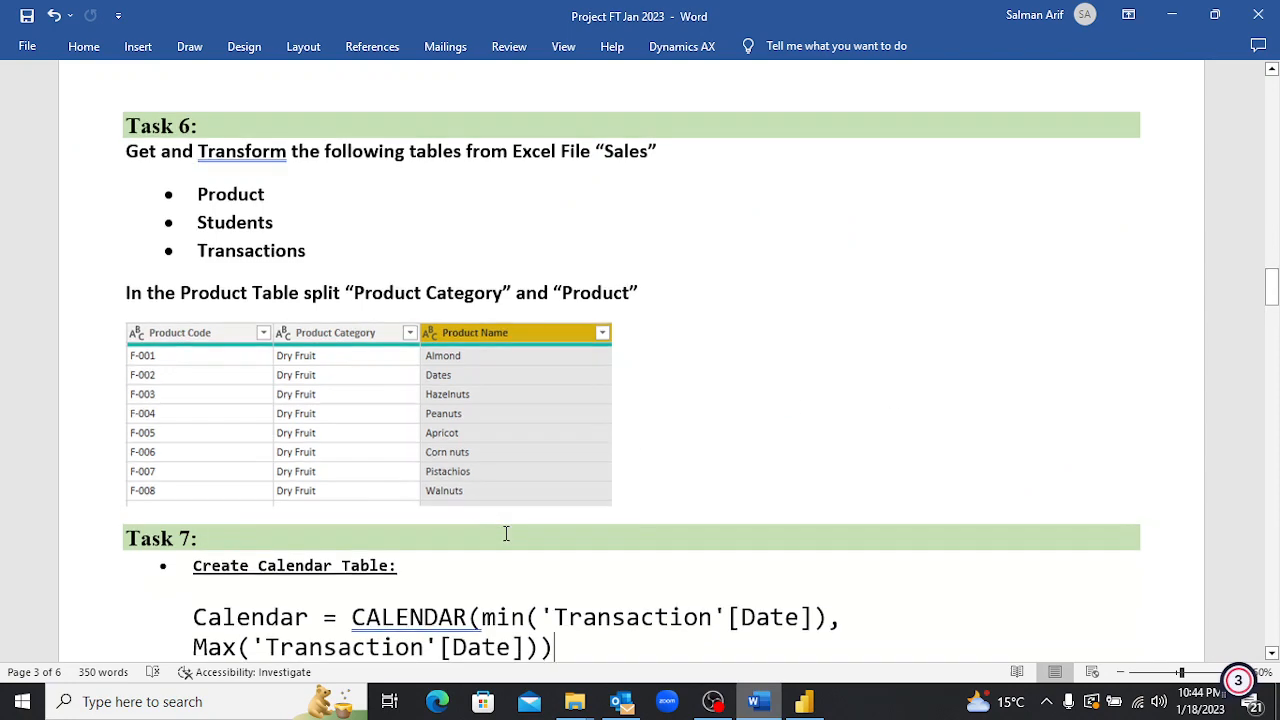
{"action": "scroll", "coordinate": [137, 328], "scroll_direction": "down", "scroll_amount": 5}
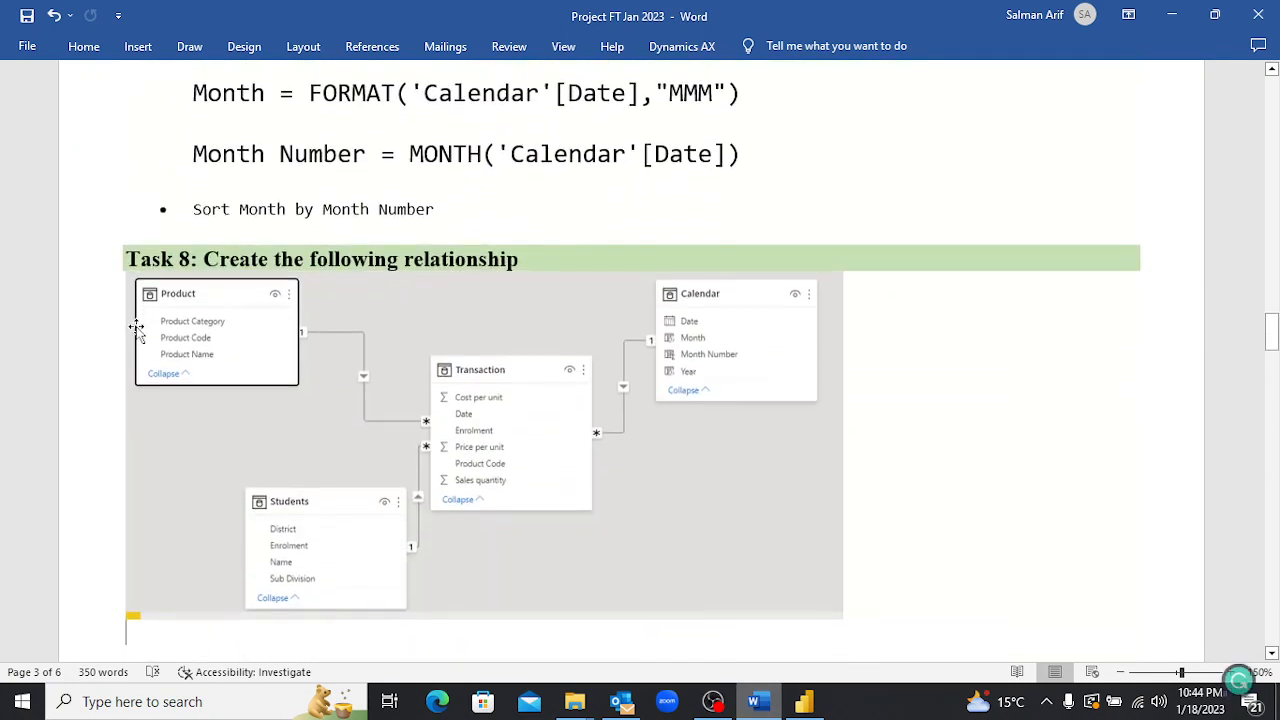
{"action": "left_click", "coordinate": [137, 328]}
{"action": "key", "text": "Up"}
{"action": "key", "text": "Up"}
{"action": "key", "text": "Up"}
{"action": "key", "text": "Up"}
{"action": "key", "text": "Up"}
{"action": "key", "text": "Up"}
{"action": "key", "text": "Up"}
{"action": "scroll", "coordinate": [137, 328], "scroll_direction": "up", "scroll_amount": 8}
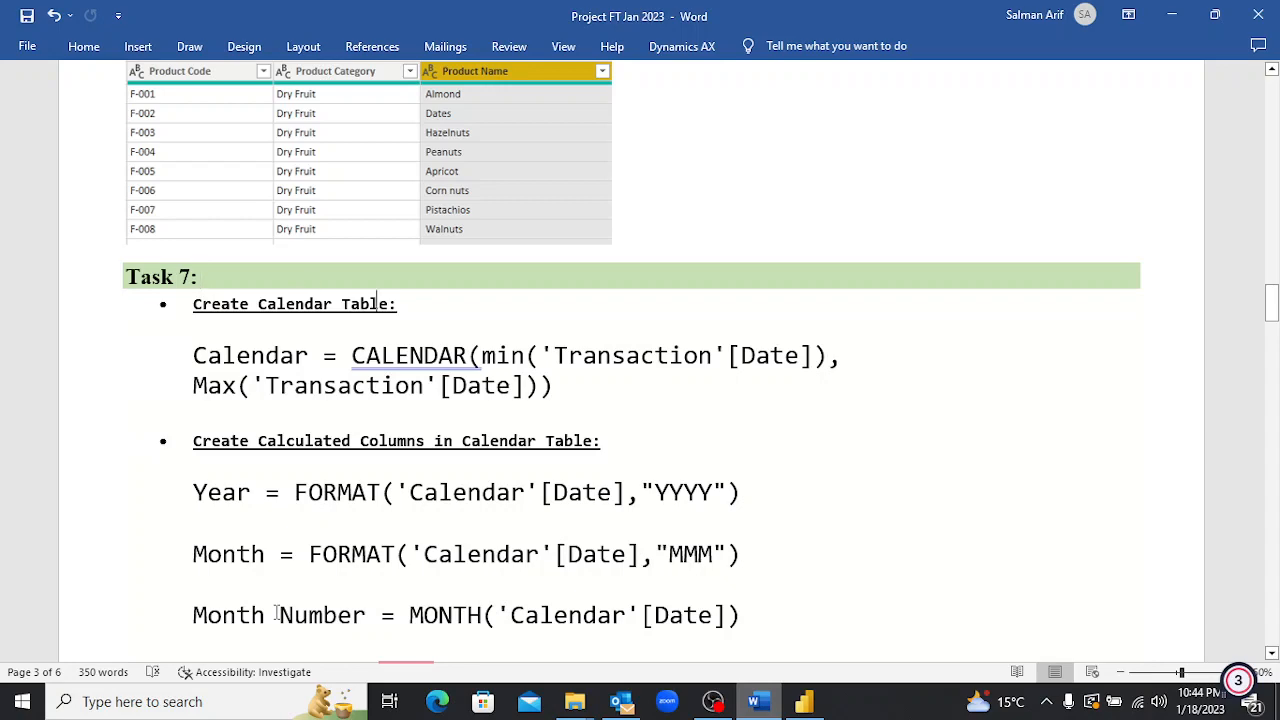
Return to Power BI Desktop, show the full set of commands and look for the one that creates a new table.
{"action": "key", "text": "alt+Tab"}
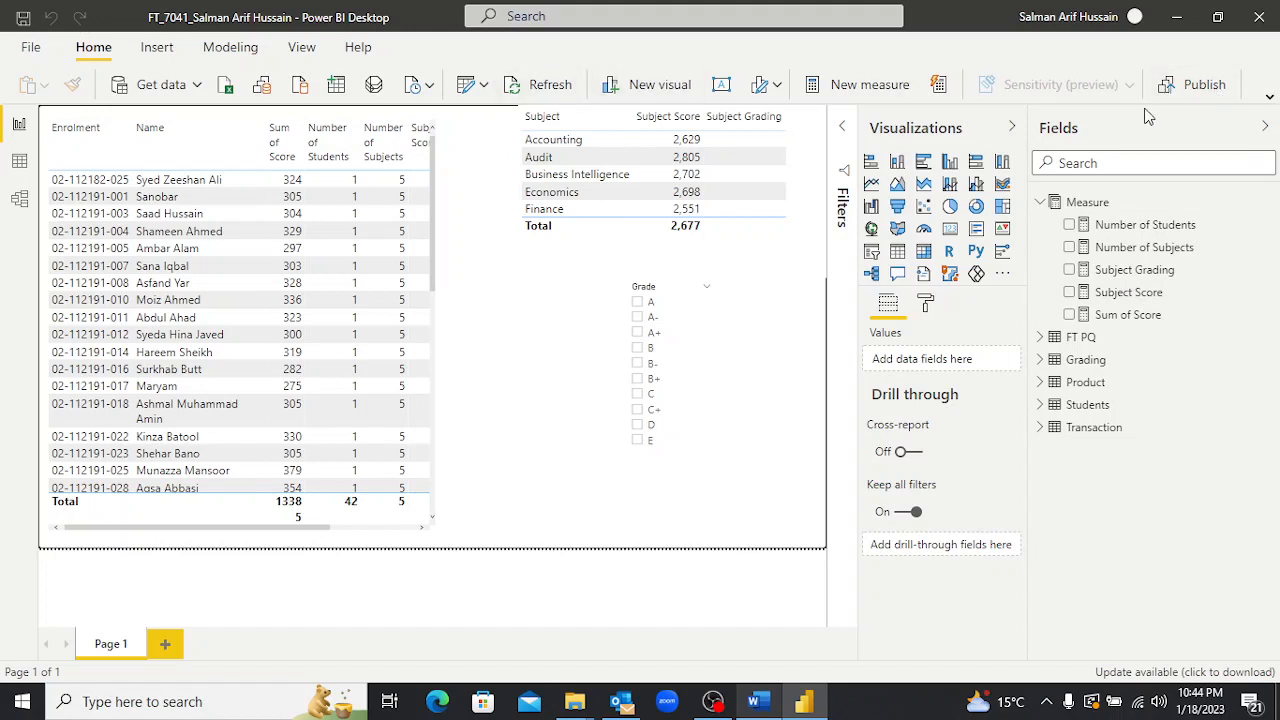
{"action": "left_click", "coordinate": [1269, 101]}
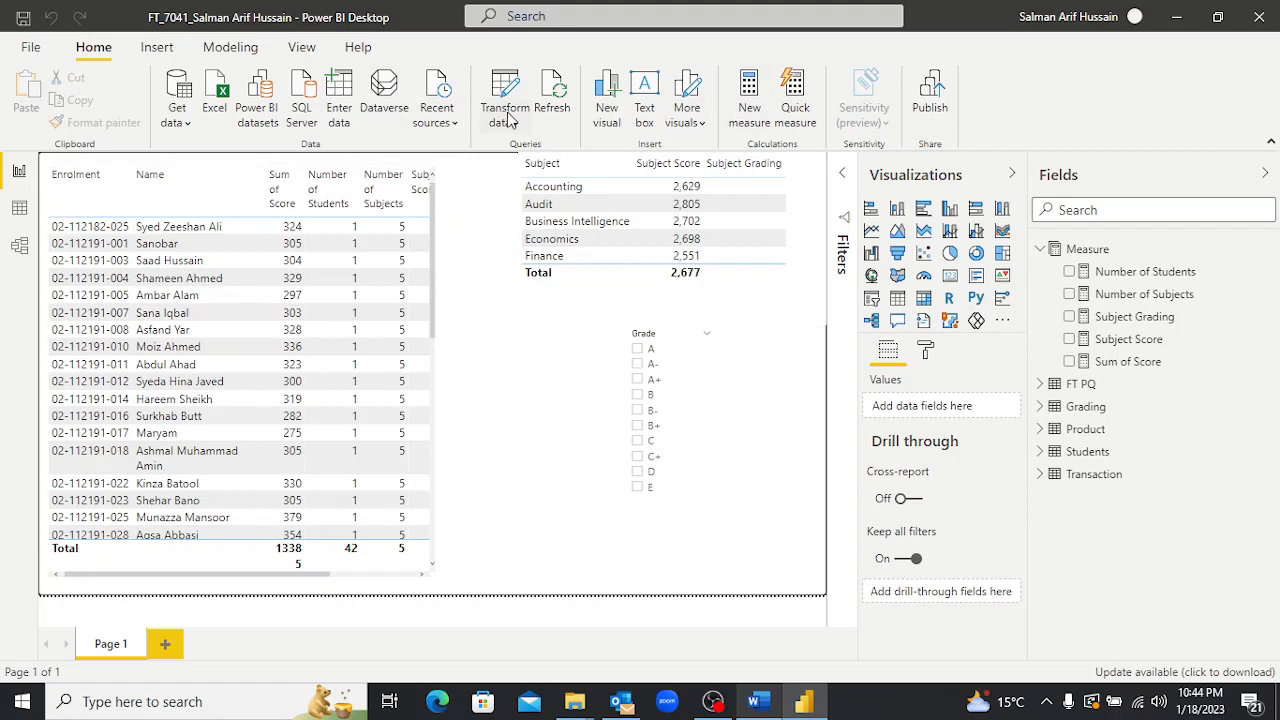
{"action": "left_click", "coordinate": [156, 47]}
{"action": "left_click", "coordinate": [238, 48]}
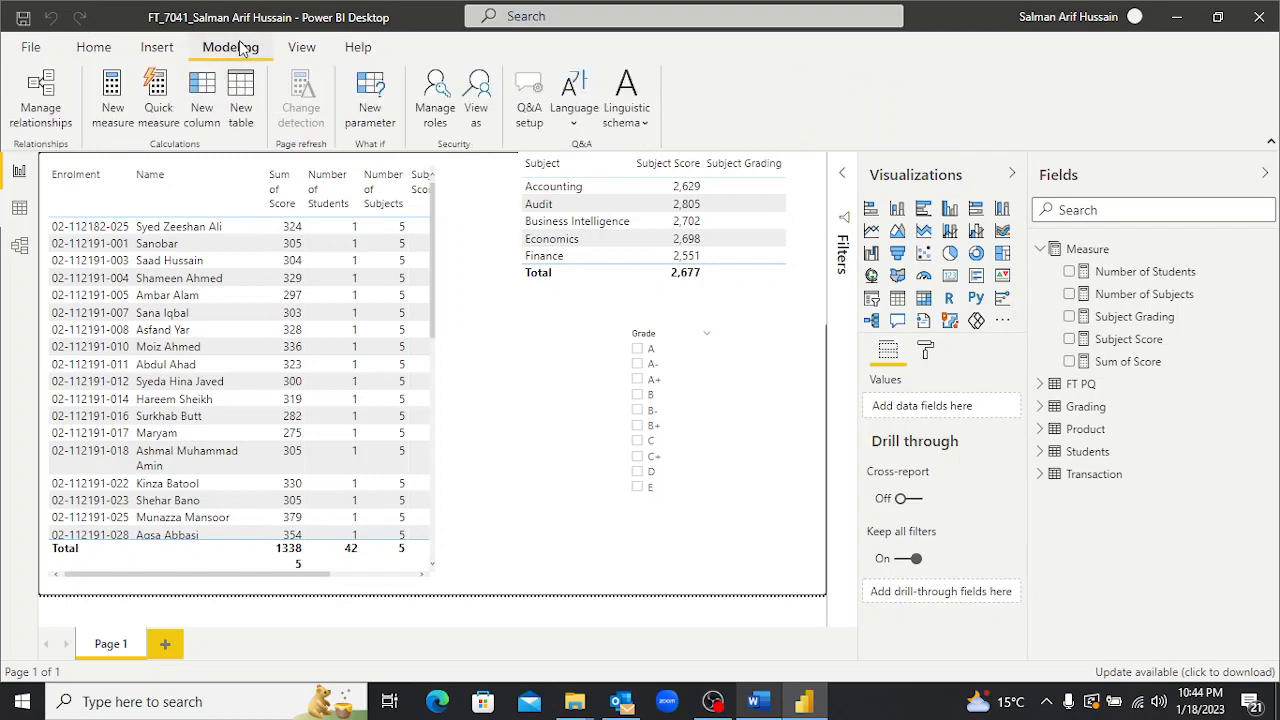
{"action": "left_click", "coordinate": [299, 48]}
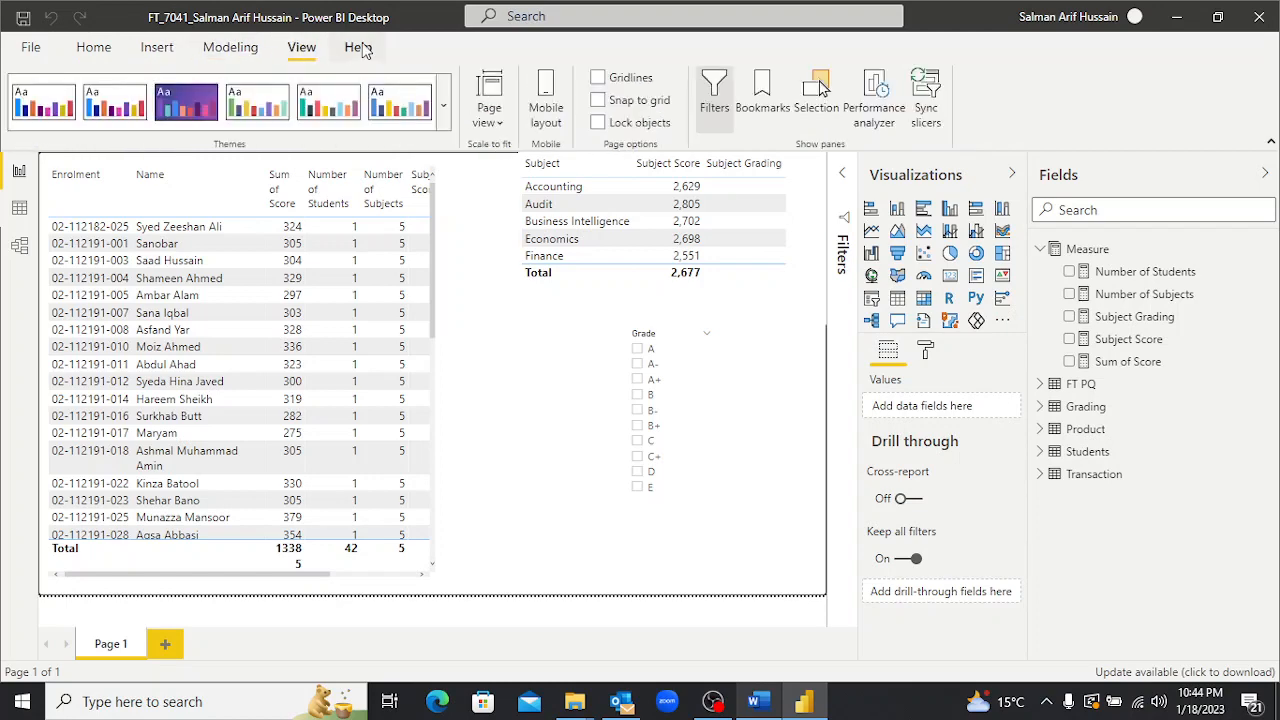
{"action": "left_click", "coordinate": [358, 48]}
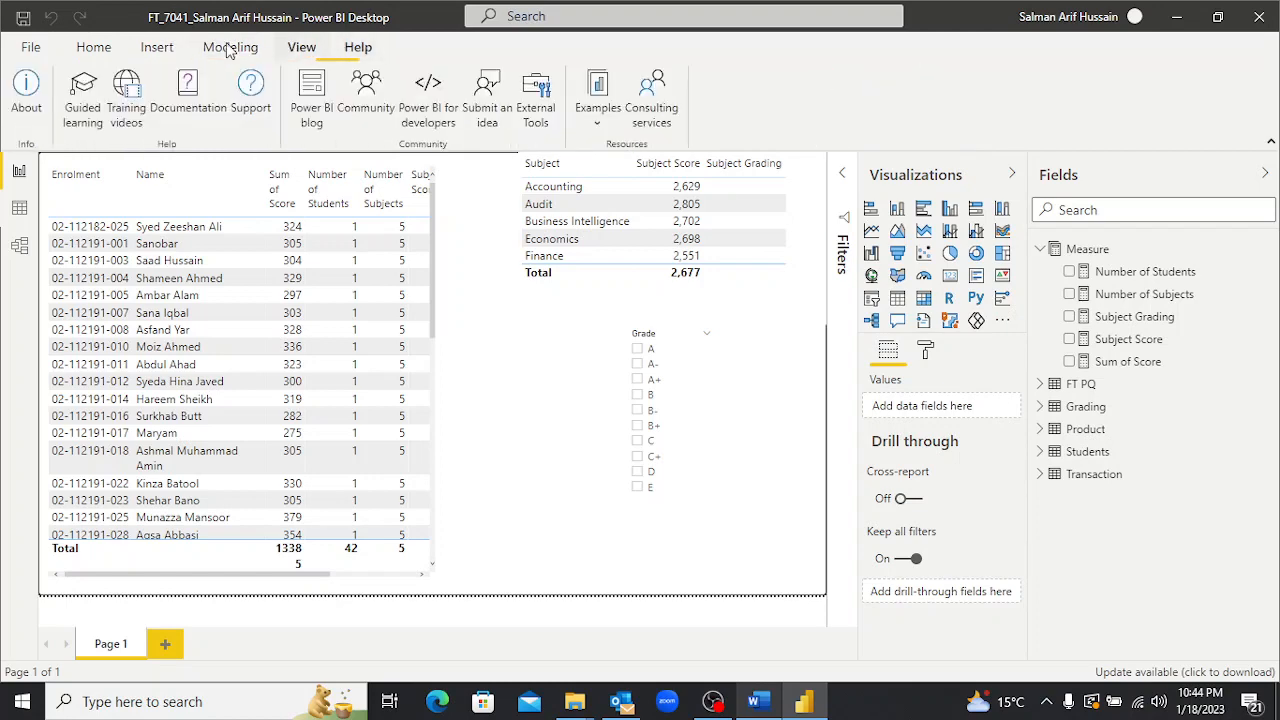
{"action": "left_click", "coordinate": [93, 48]}
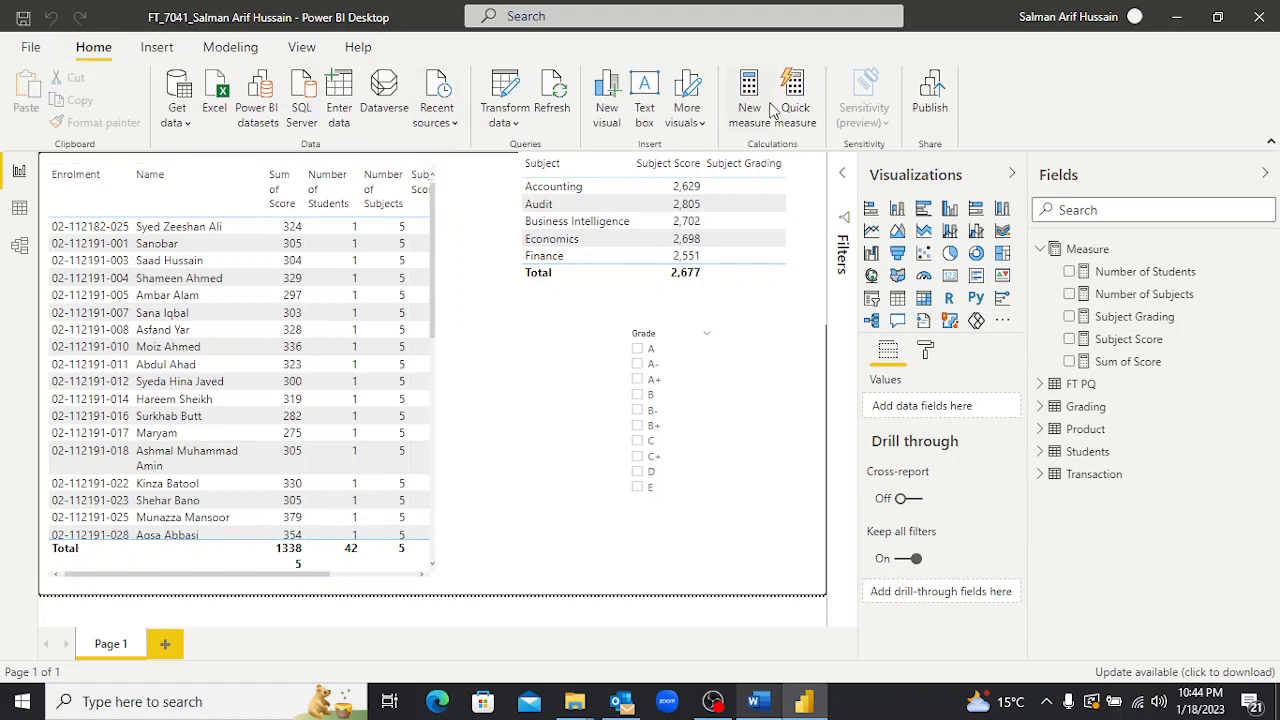
{"action": "left_click", "coordinate": [14, 207]}
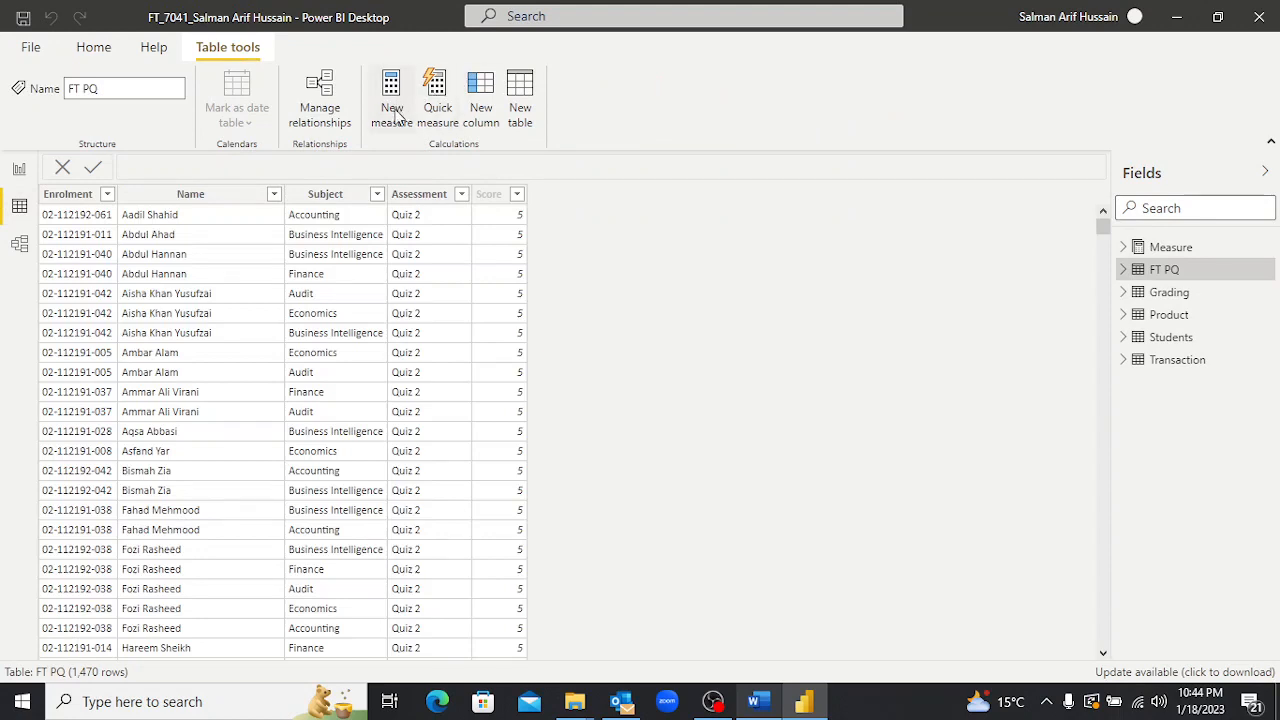
{"action": "left_click", "coordinate": [17, 172]}
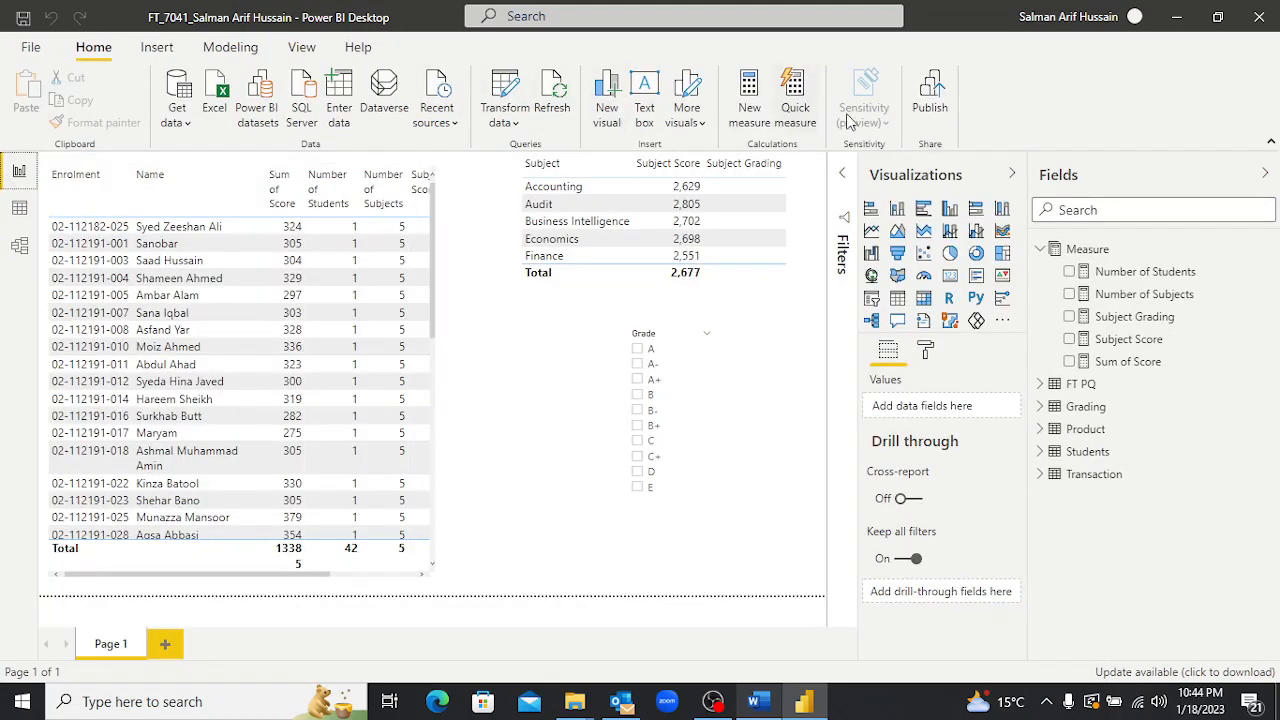
In the data view, start a new calculated table named Calendar with the CALENDAR function.
{"action": "left_click", "coordinate": [12, 212]}
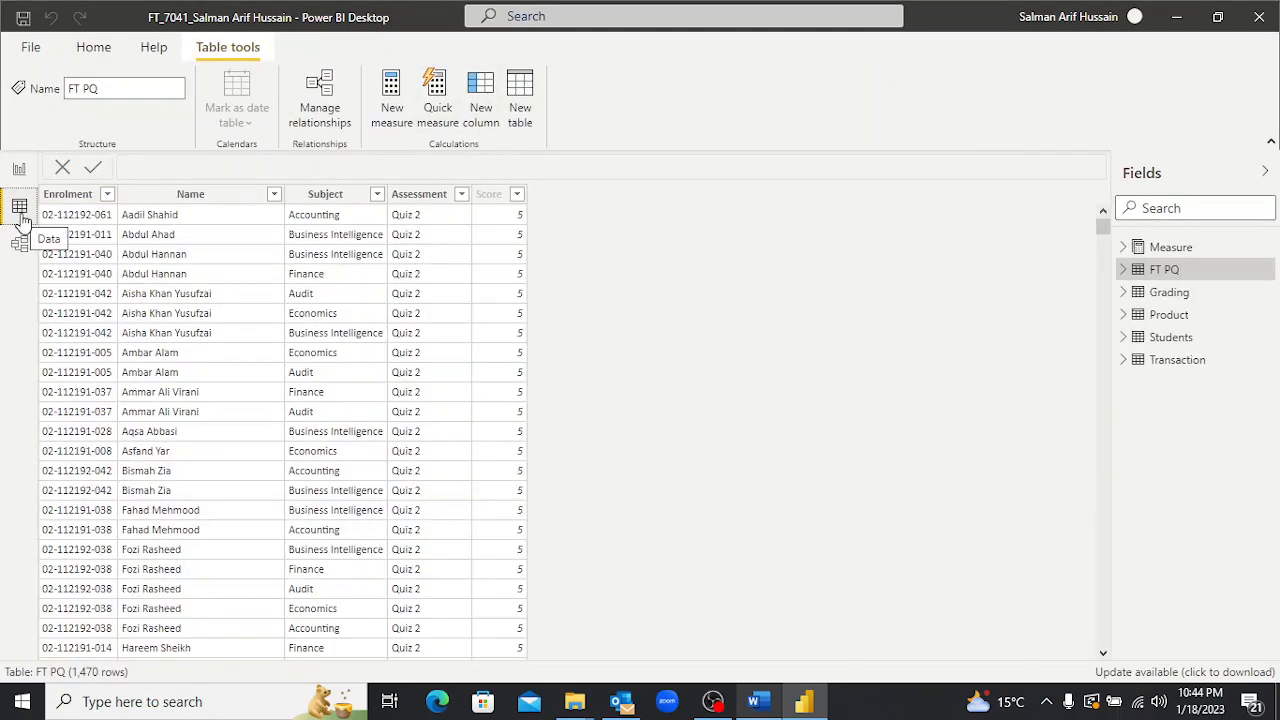
{"action": "left_click", "coordinate": [520, 87]}
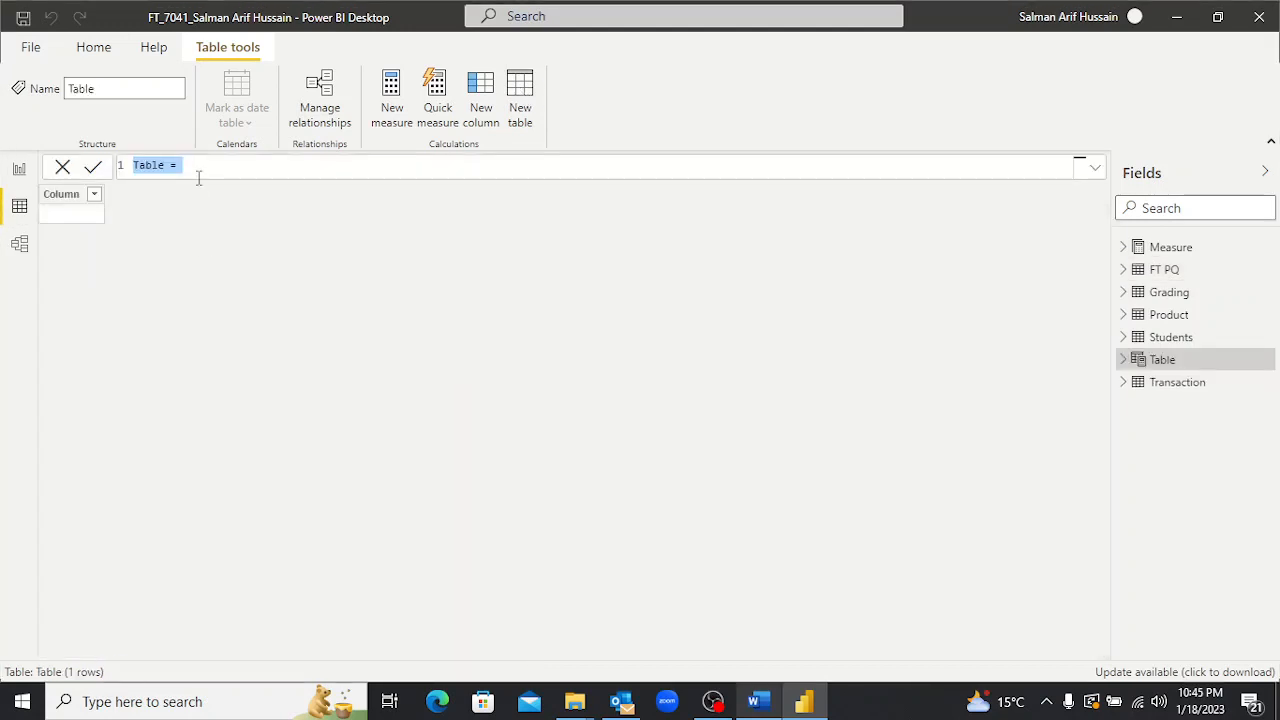
{"action": "type", "text": "Calendar = ca"}
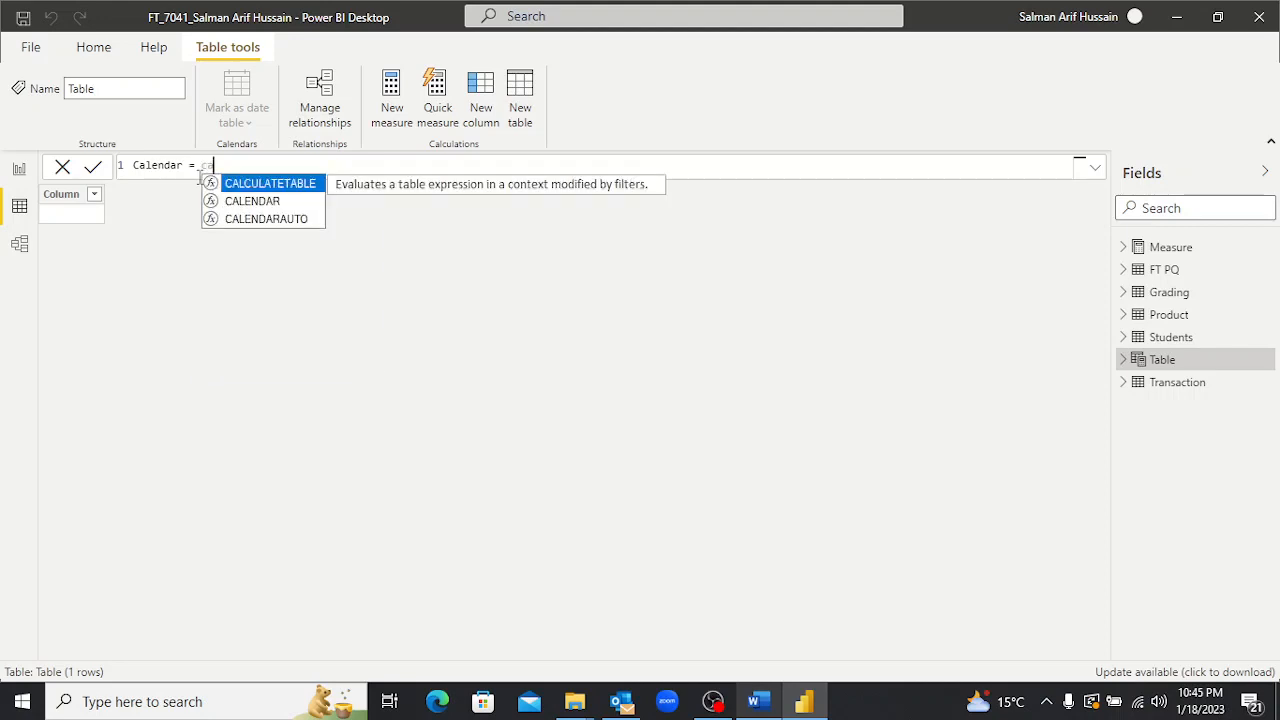
{"action": "key", "text": "Down"}
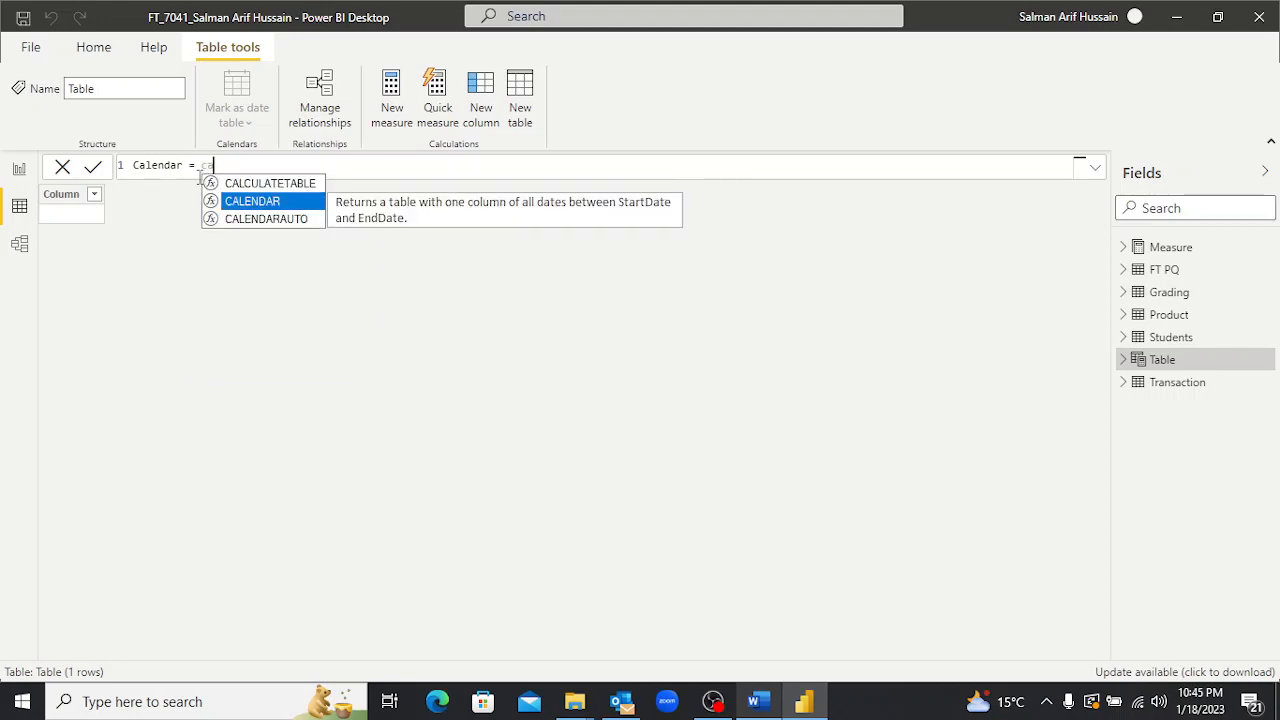
{"action": "key", "text": "Tab"}
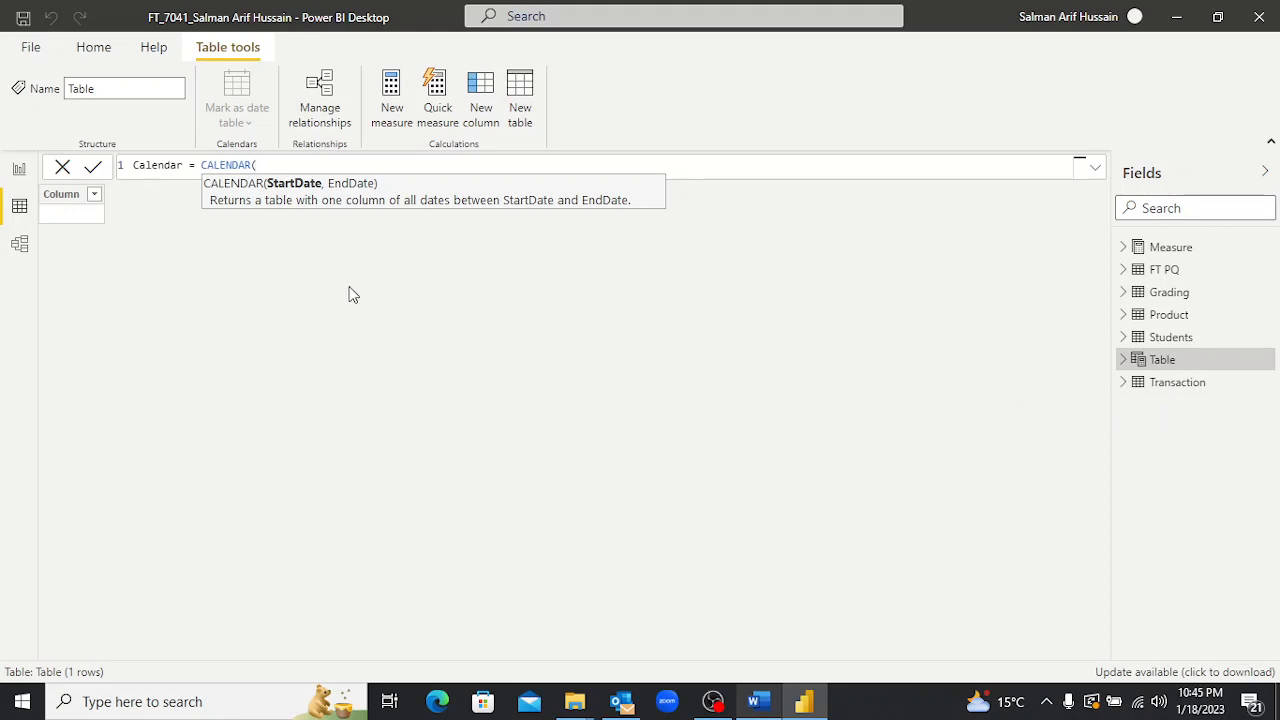
Set the start date of the Calendar table's CALENDAR function to MIN of 'Transaction'[Date].
{"action": "type", "text": "mo"}
{"action": "key", "text": "BackSpace"}
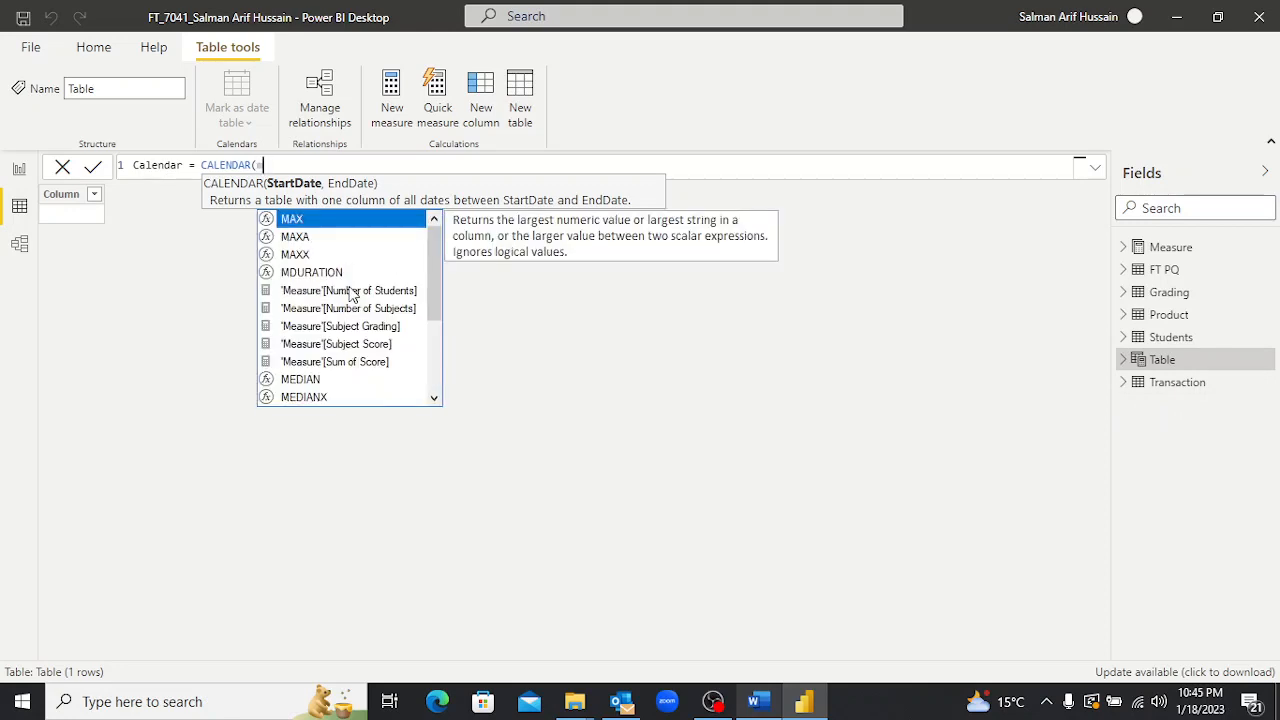
{"action": "type", "text": "in("}
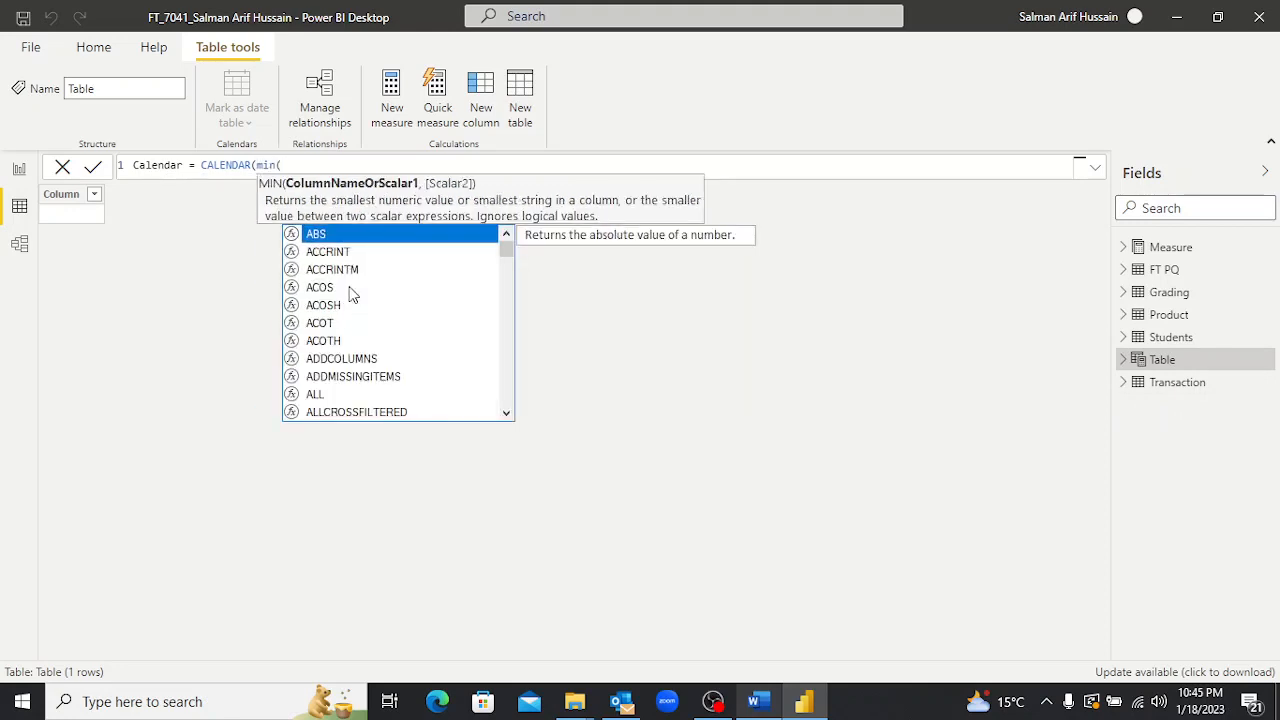
{"action": "type", "text": "tr"}
{"action": "key", "text": "Down"}
{"action": "key", "text": "Down"}
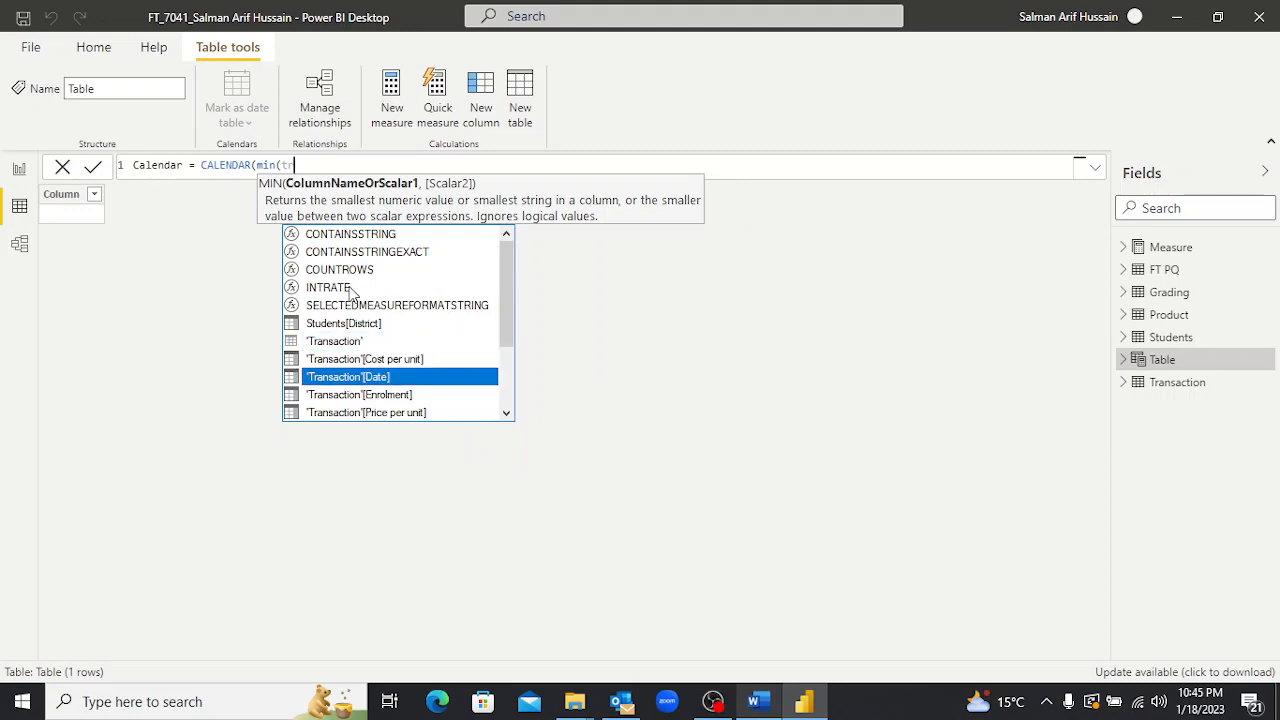
{"action": "key", "text": "Tab"}
{"action": "type", "text": "),"}
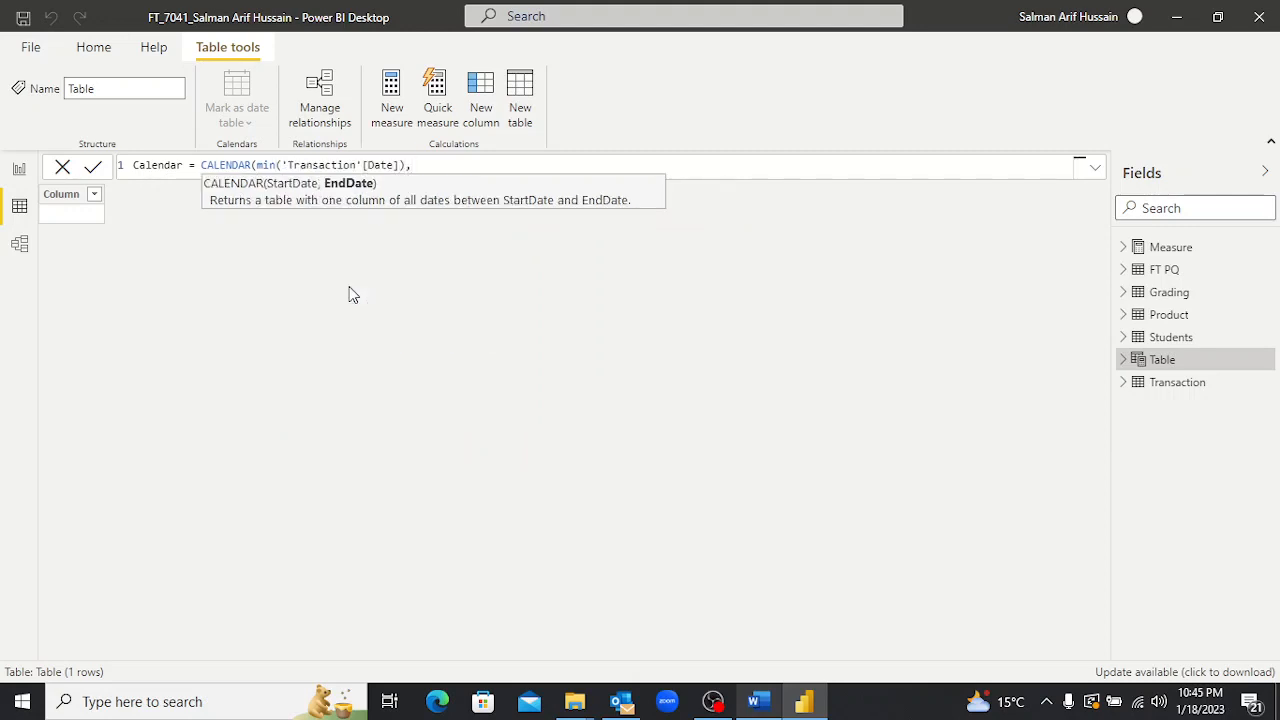
Set the CALENDAR function's end date to MAX of 'Transaction'[Date] and create the Calendar table.
{"action": "type", "text": "max"}
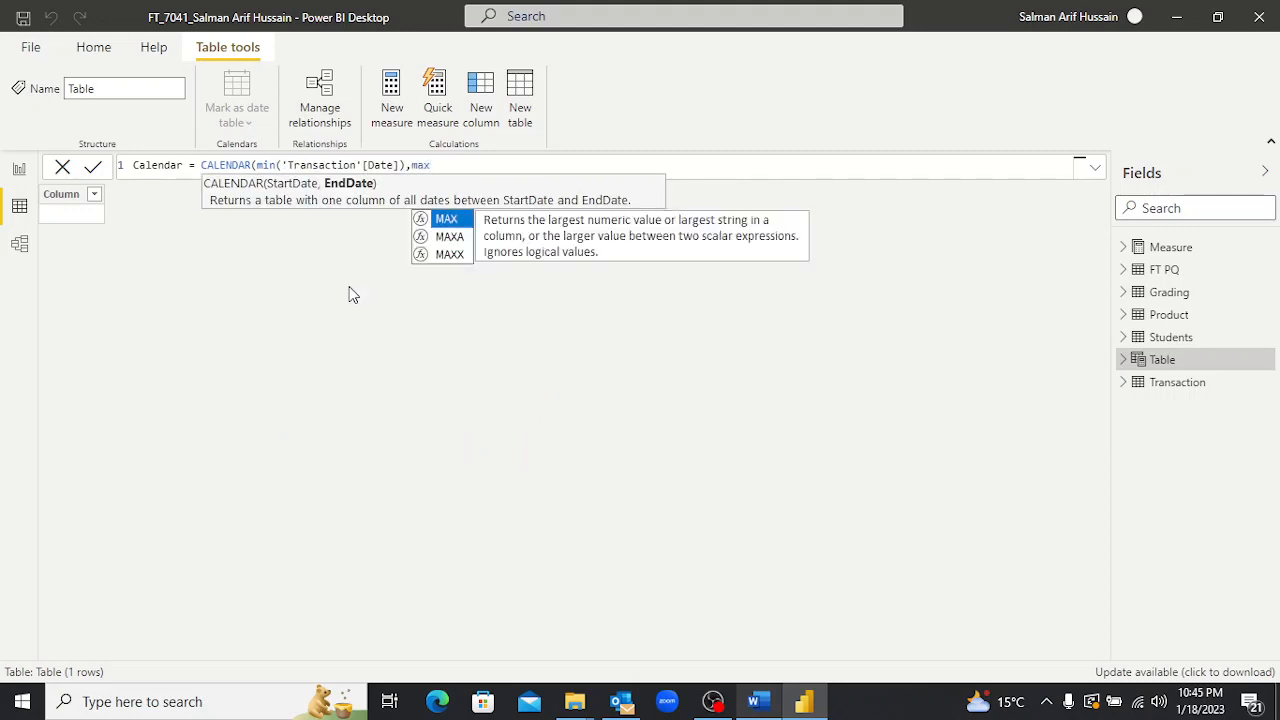
{"action": "type", "text": "(tra"}
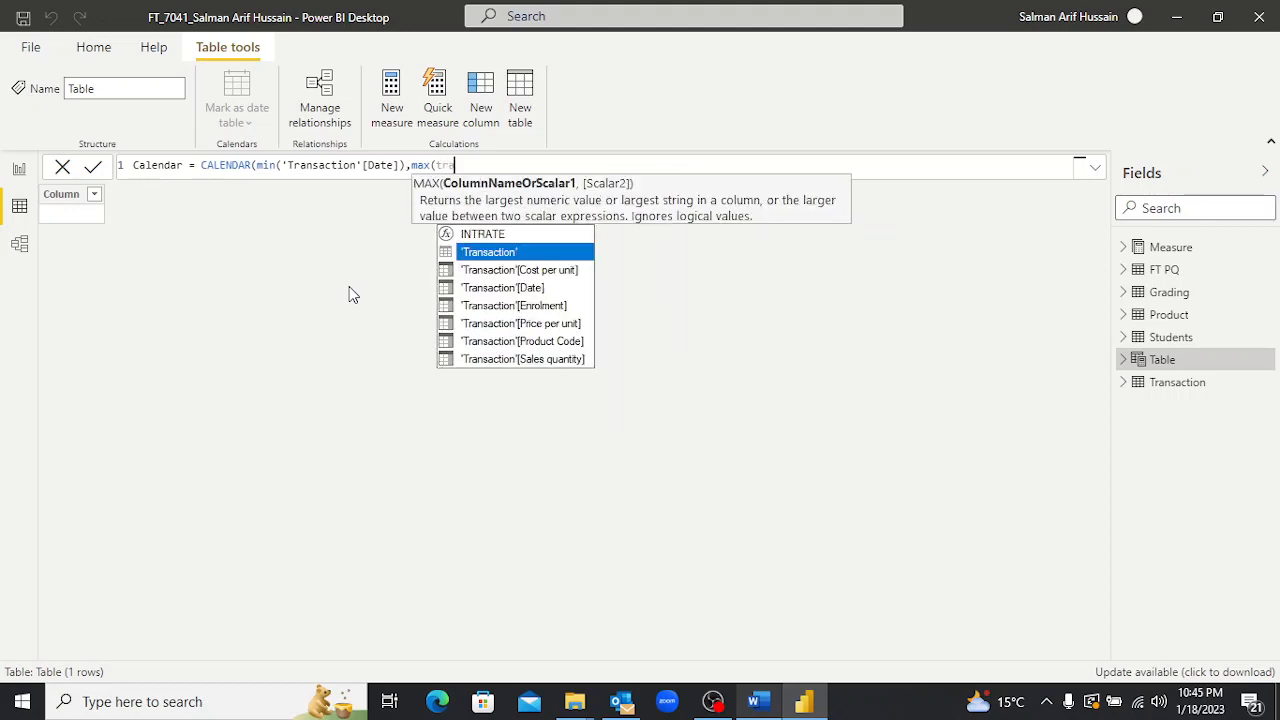
{"action": "key", "text": "Down"}
{"action": "key", "text": "Down"}
{"action": "key", "text": "Tab"}
{"action": "type", "text": ")"}
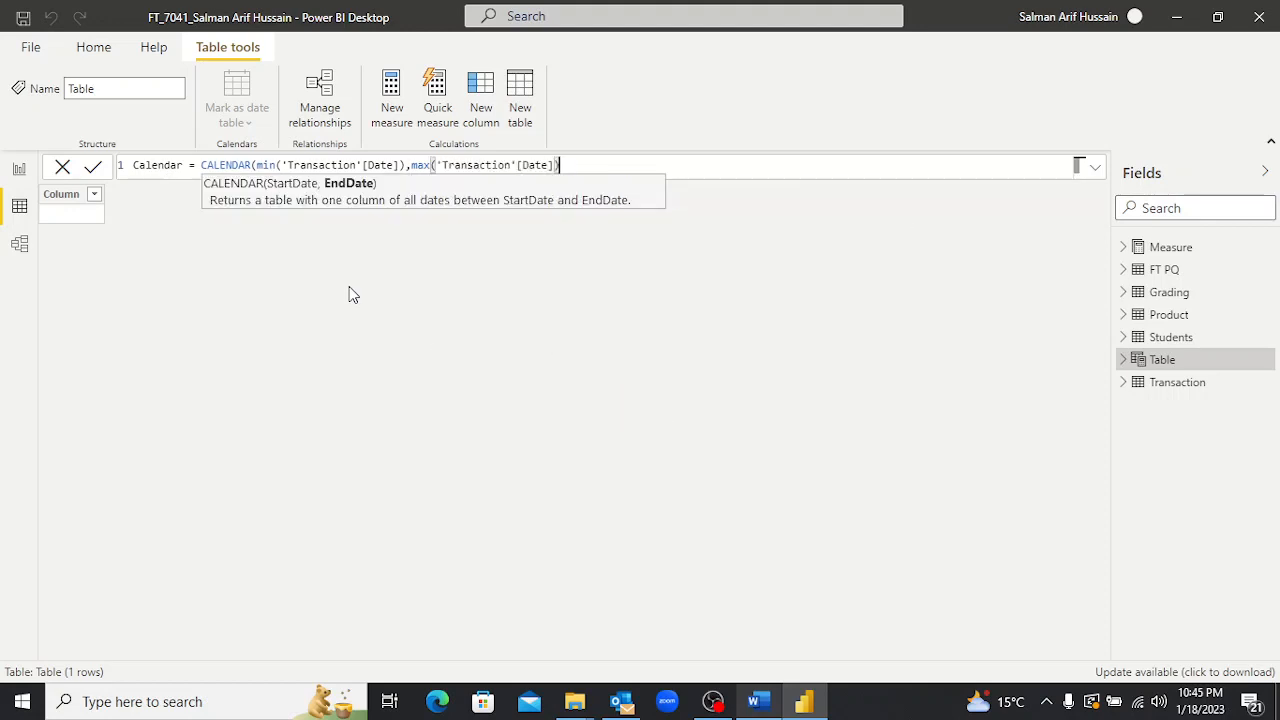
{"action": "type", "text": ")"}
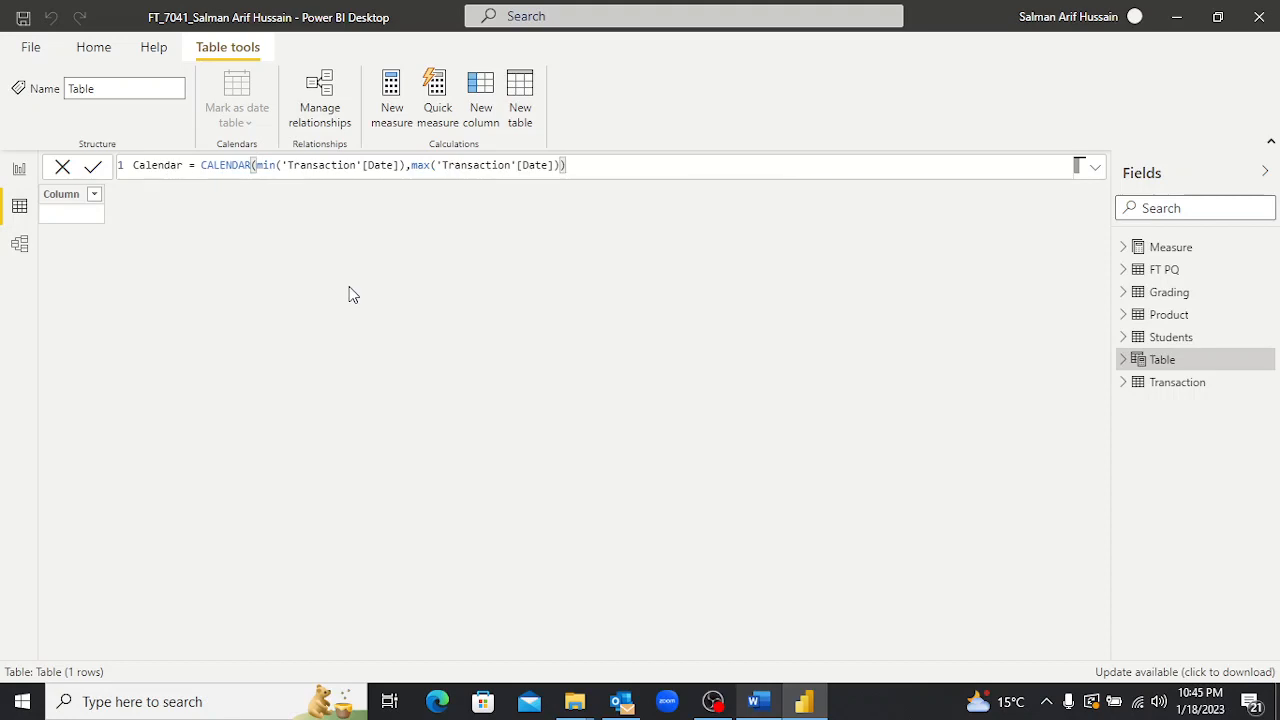
{"action": "key", "text": "Return"}
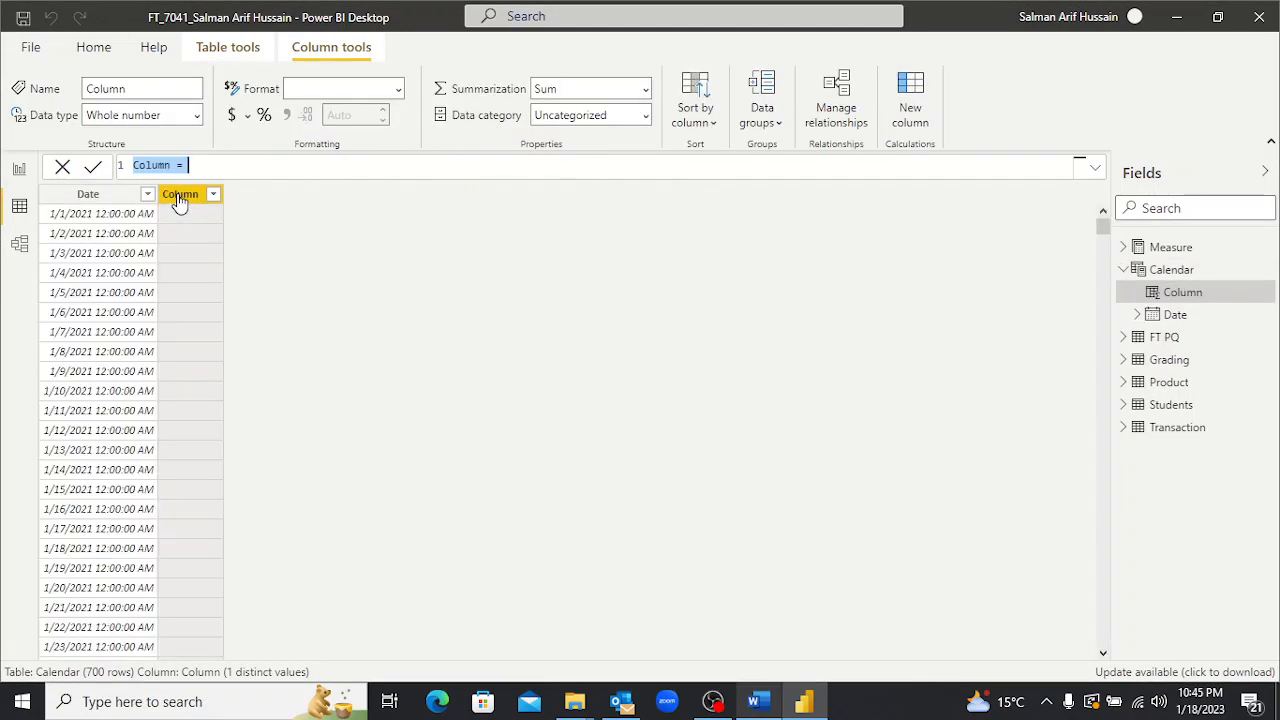
Name the new Calendar column Month and start its formula with FORMAT on 'Calendar'[Date].
{"action": "type", "text": "Mont"}
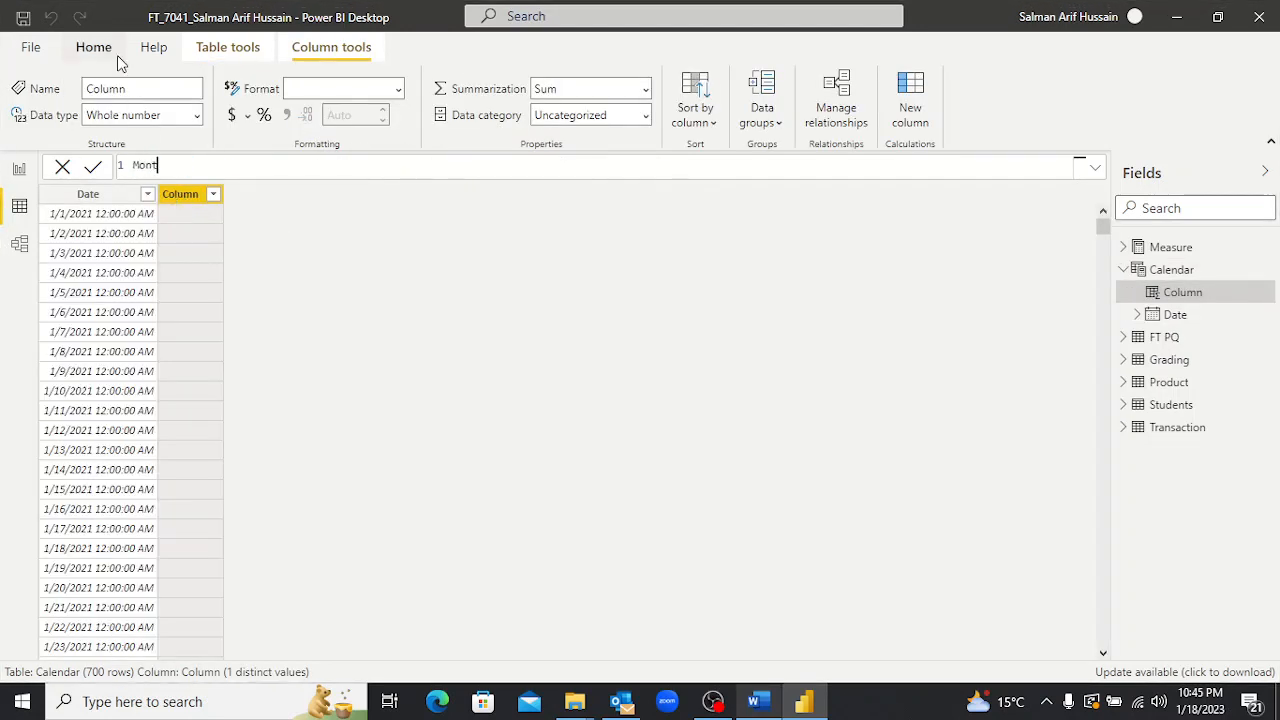
{"action": "type", "text": "h = FORMAT("}
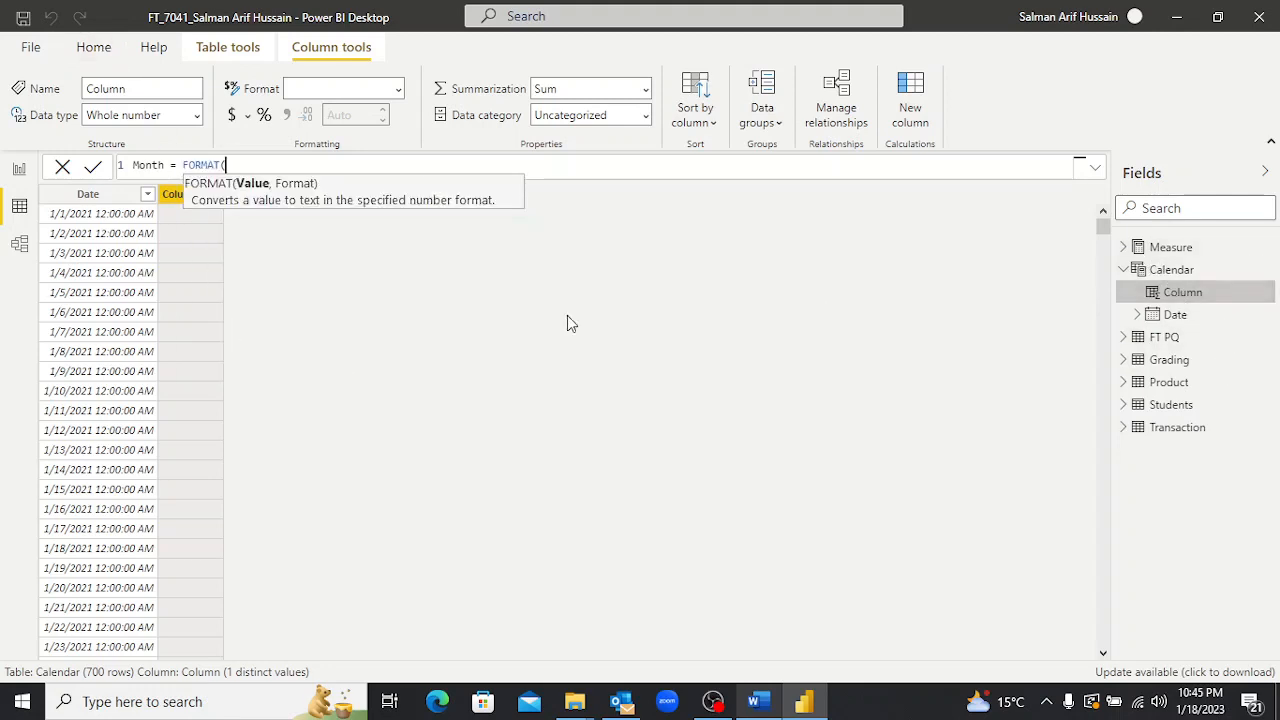
{"action": "type", "text": "ca"}
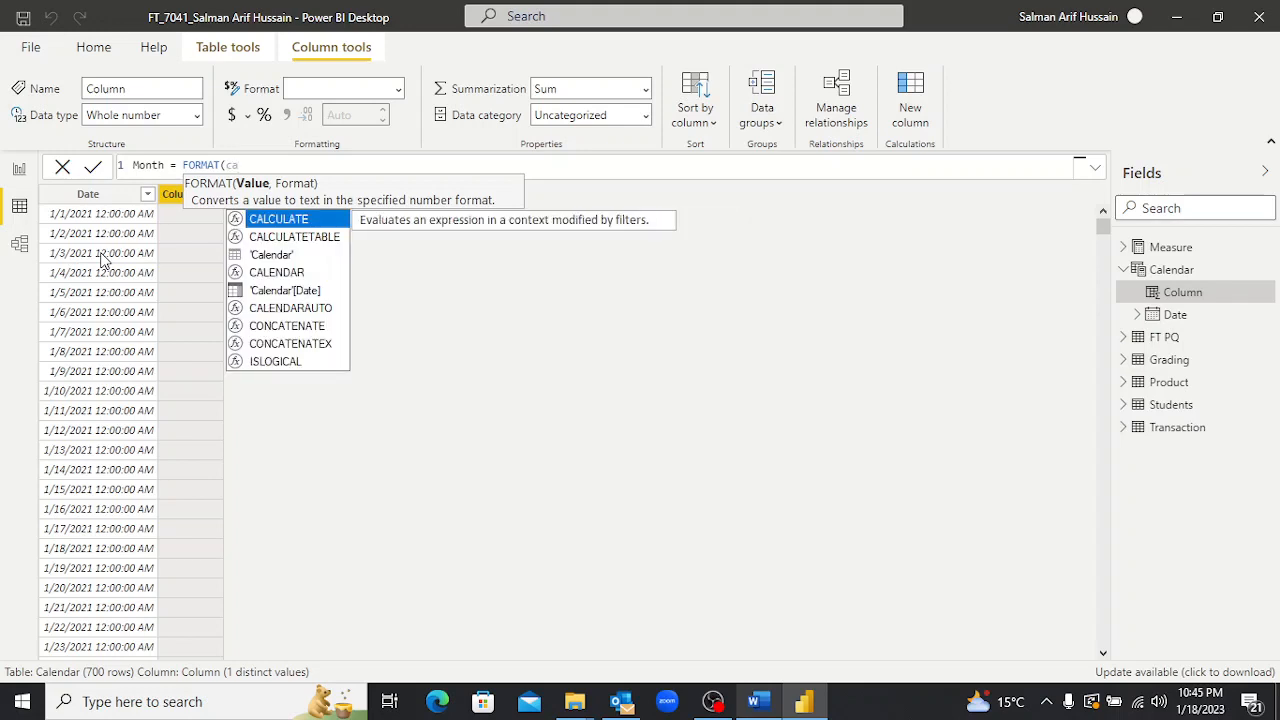
{"action": "type", "text": "l"}
{"action": "key", "text": "Down"}
{"action": "key", "text": "Down"}
{"action": "key", "text": "Down"}
{"action": "key", "text": "Down"}
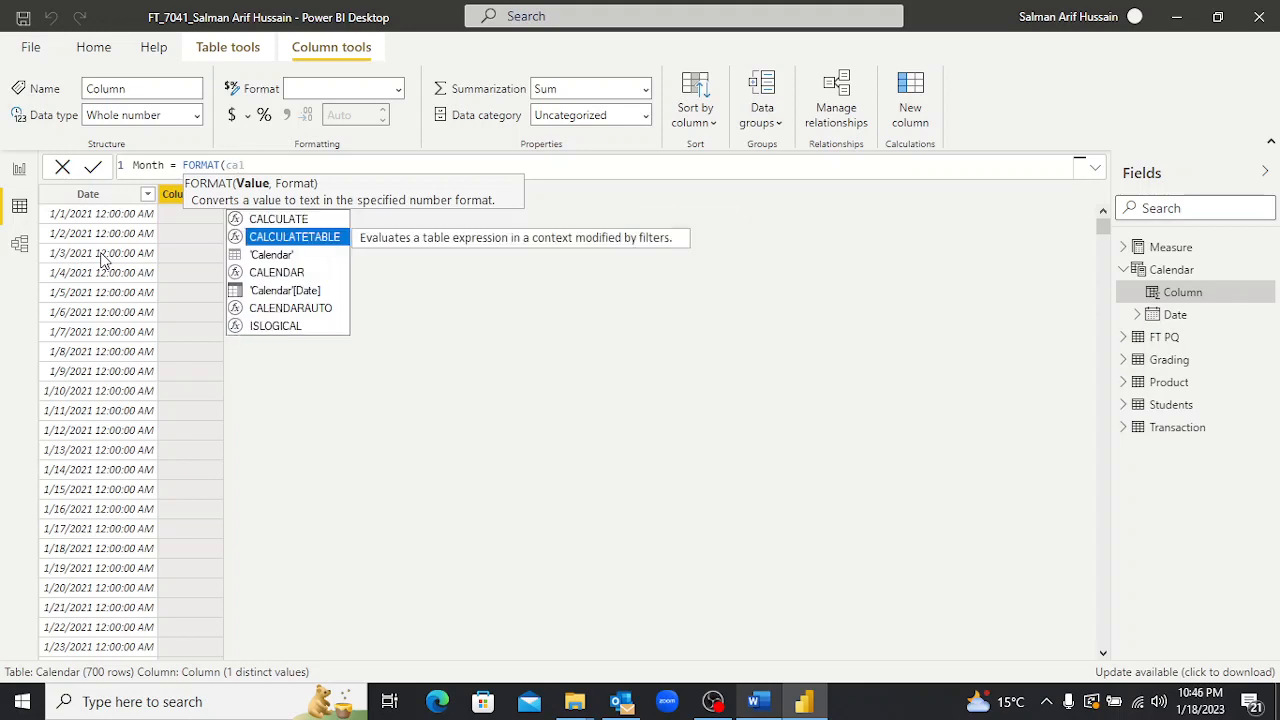
{"action": "key", "text": "Tab"}
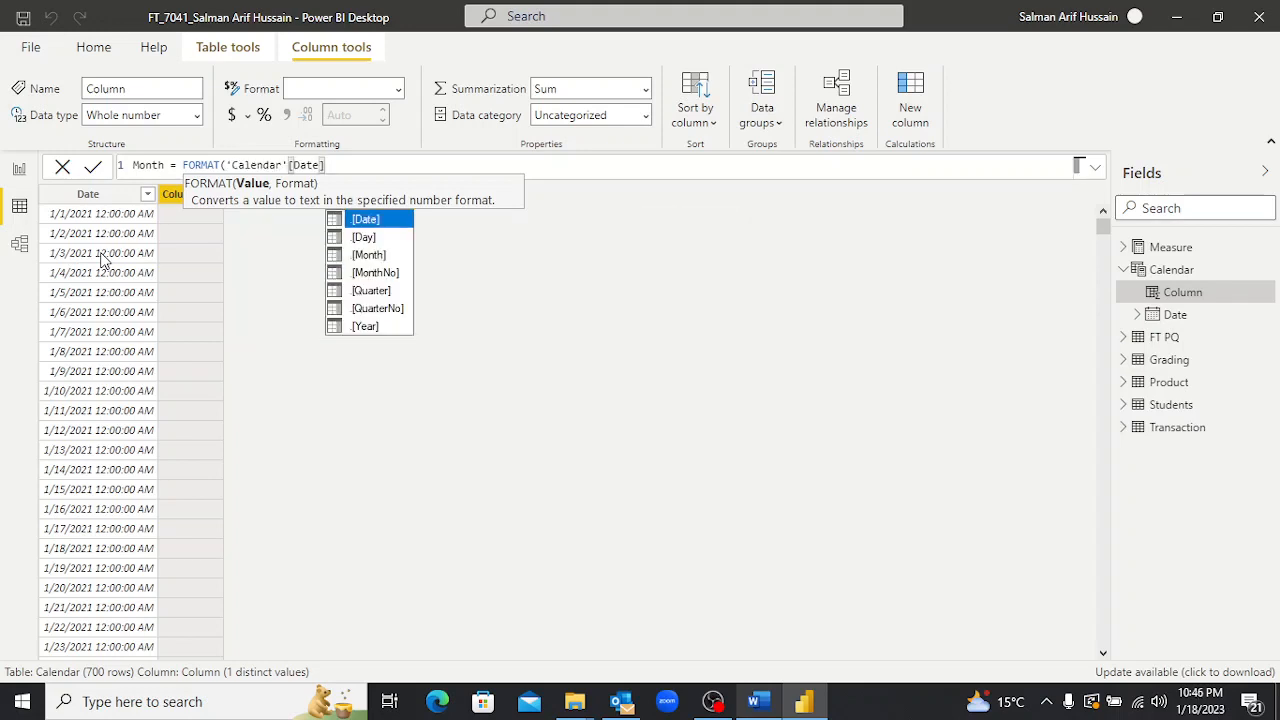
Complete the Month column's FORMAT formula with the format string "MMM" and commit it.
{"action": "type", "text": ","}
{"action": "key", "text": "alt+Tab"}
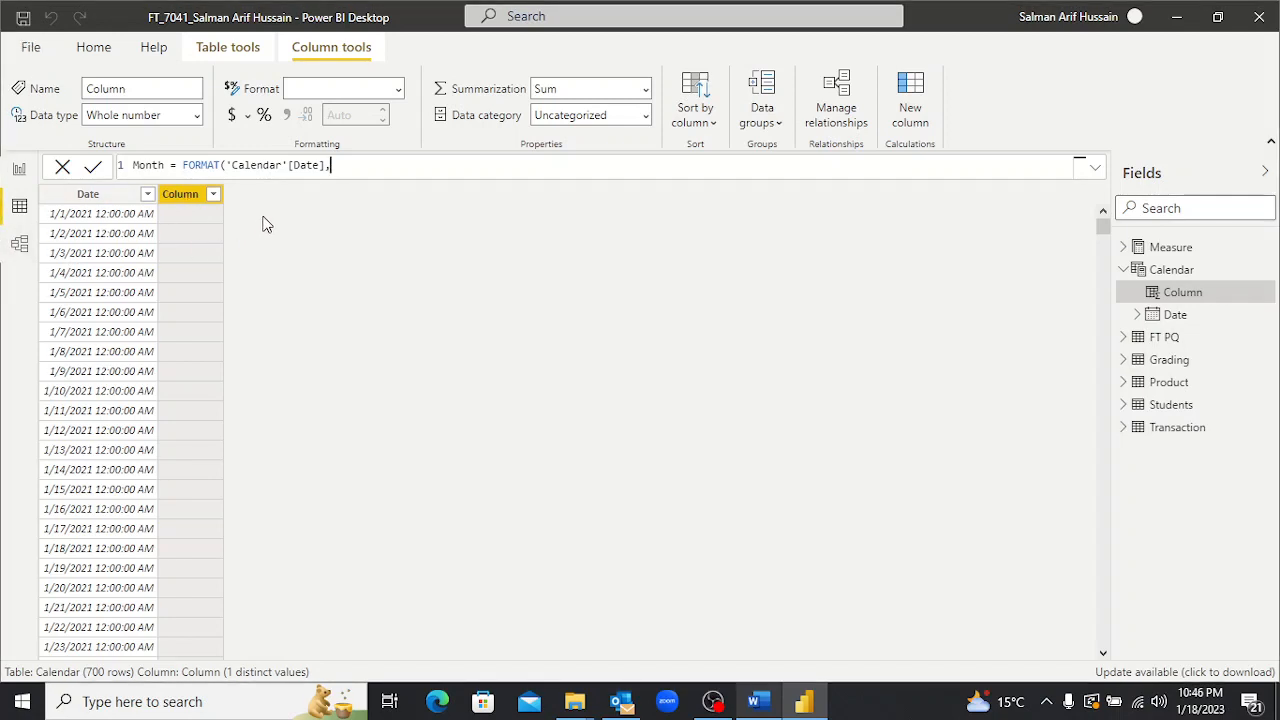
{"action": "type", "text": "\"MMM"}
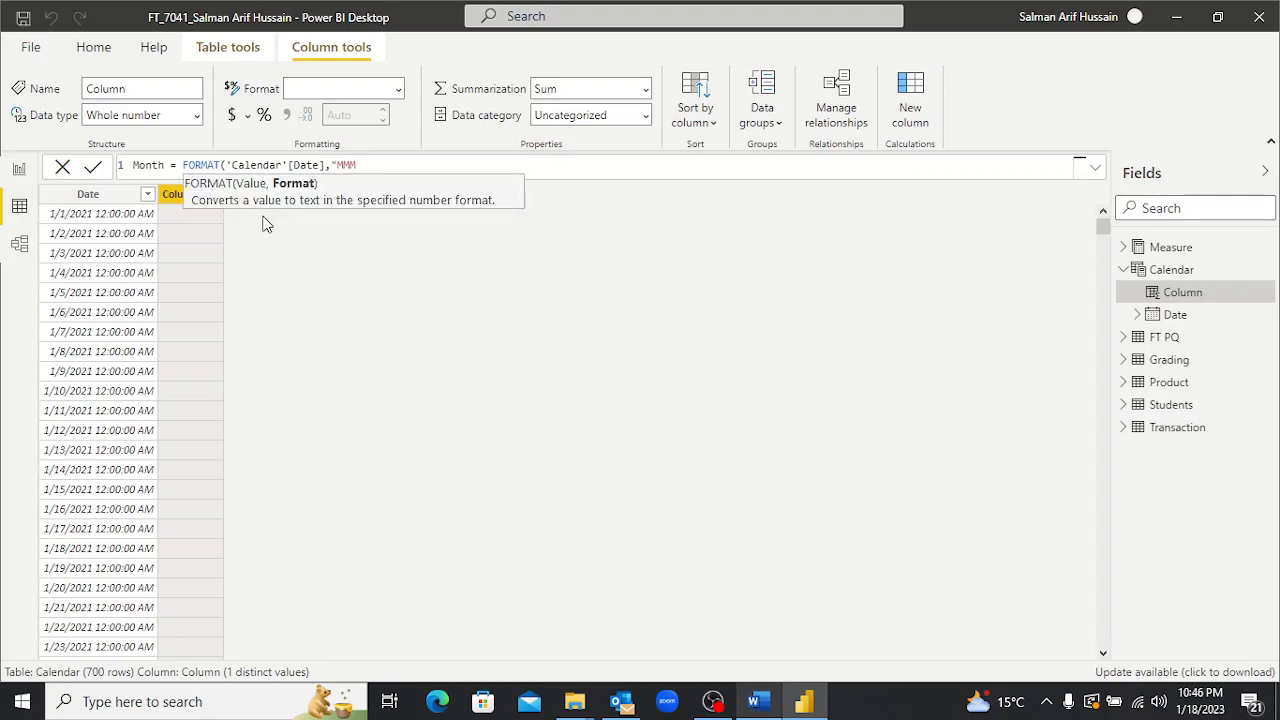
{"action": "type", "text": "\")"}
{"action": "key", "text": "Return"}
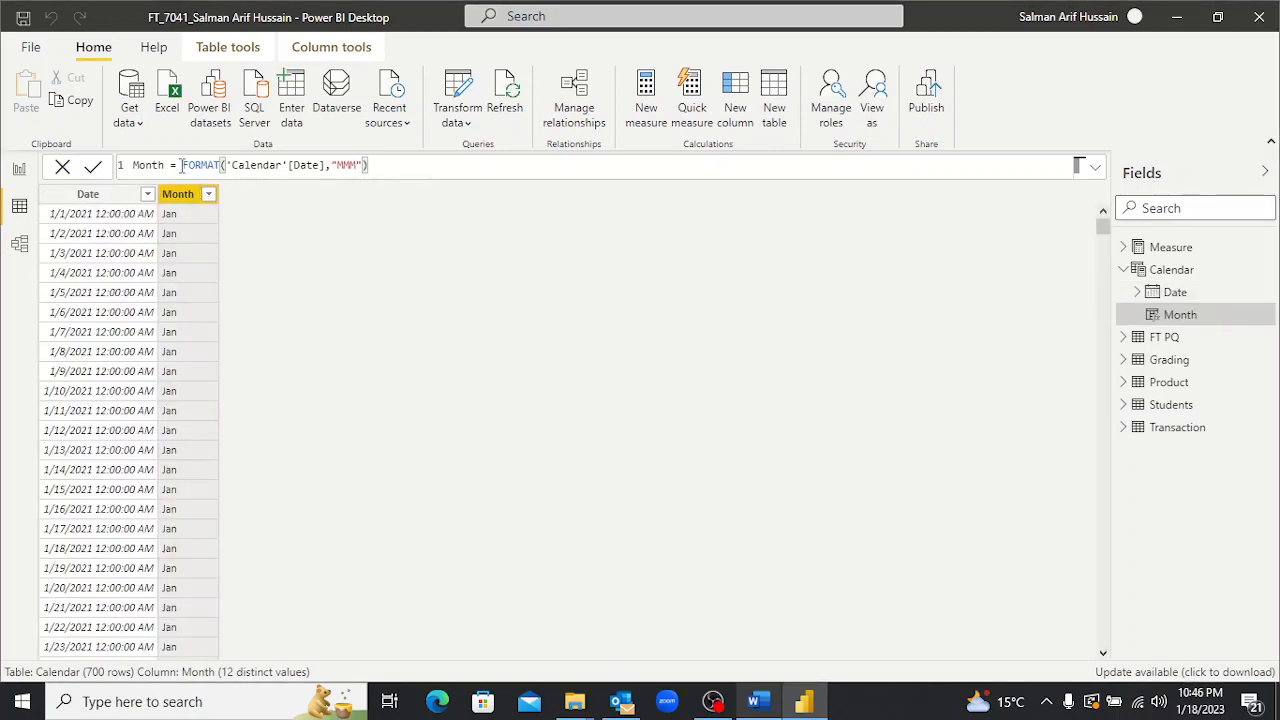
Add a Year column to Calendar by reusing the Month formula as Year = FORMAT('Calendar'[Date],"YYYY").
{"action": "key", "text": "ctrl+a"}
{"action": "key", "text": "ctrl+c"}
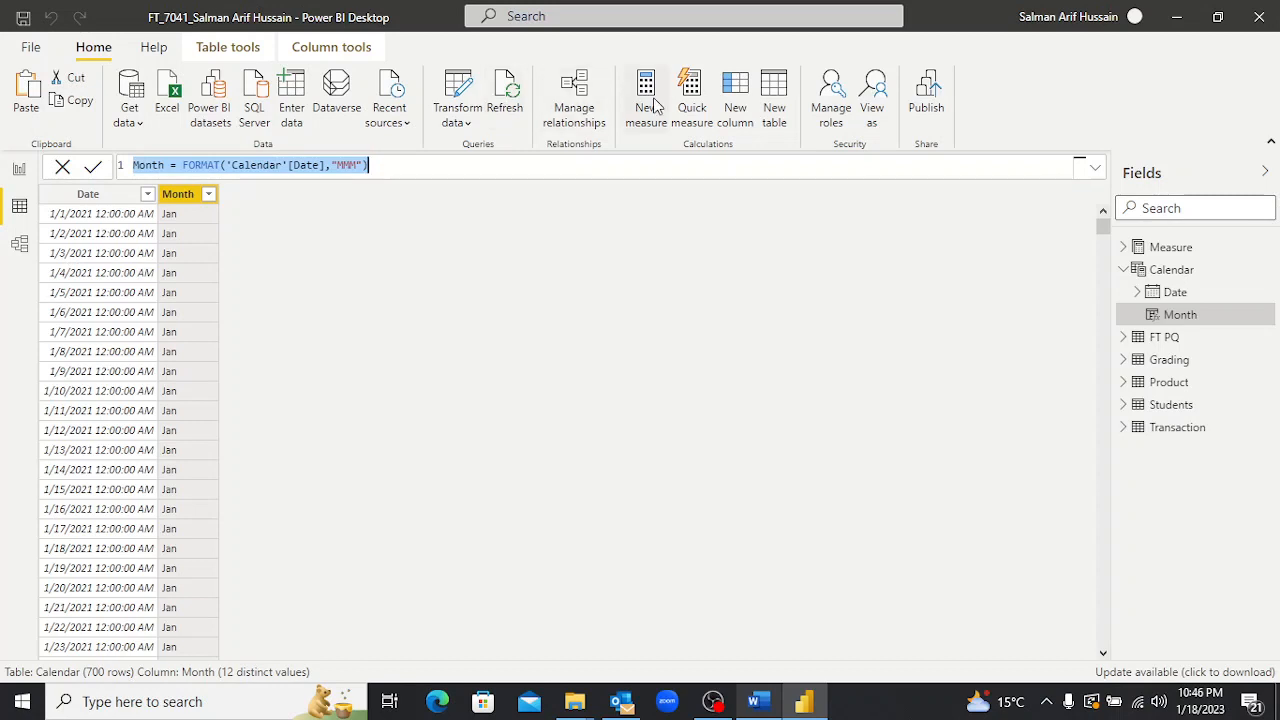
{"action": "left_click", "coordinate": [730, 95]}
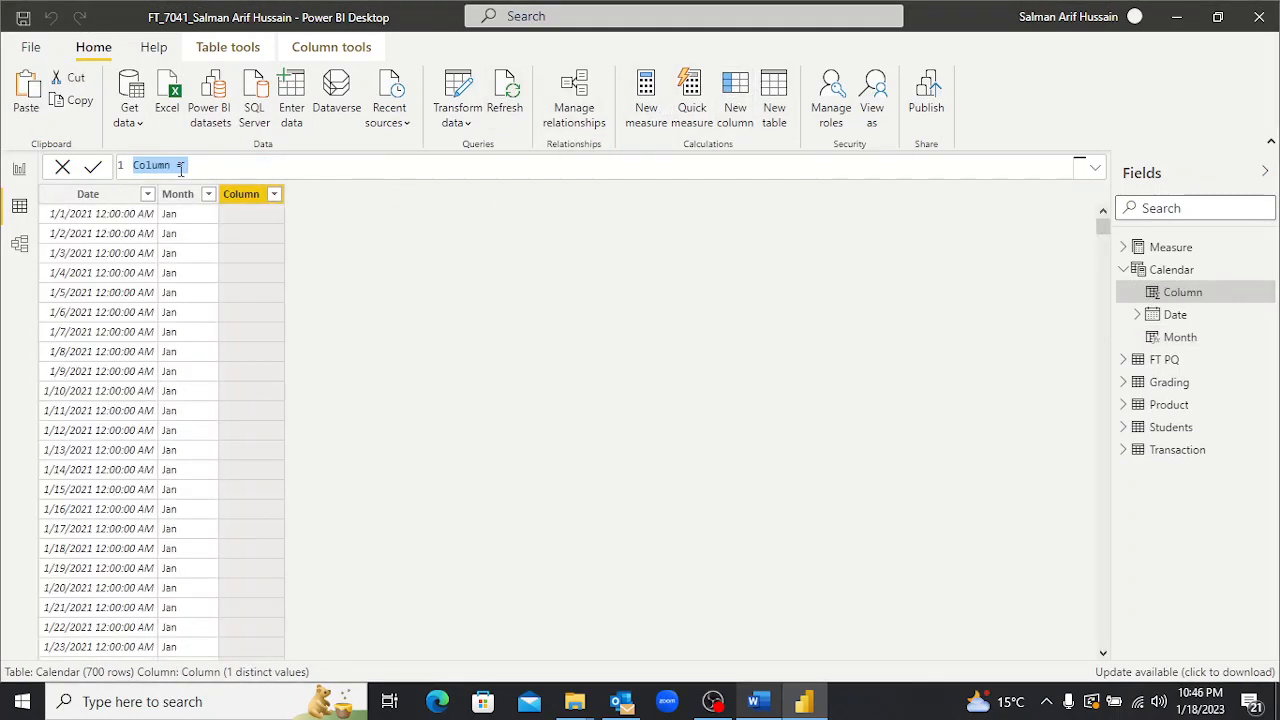
{"action": "key", "text": "ctrl+v"}
{"action": "key", "text": "Home"}
{"action": "key", "text": "shift+Right"}
{"action": "key", "text": "shift+Right"}
{"action": "key", "text": "shift+Right"}
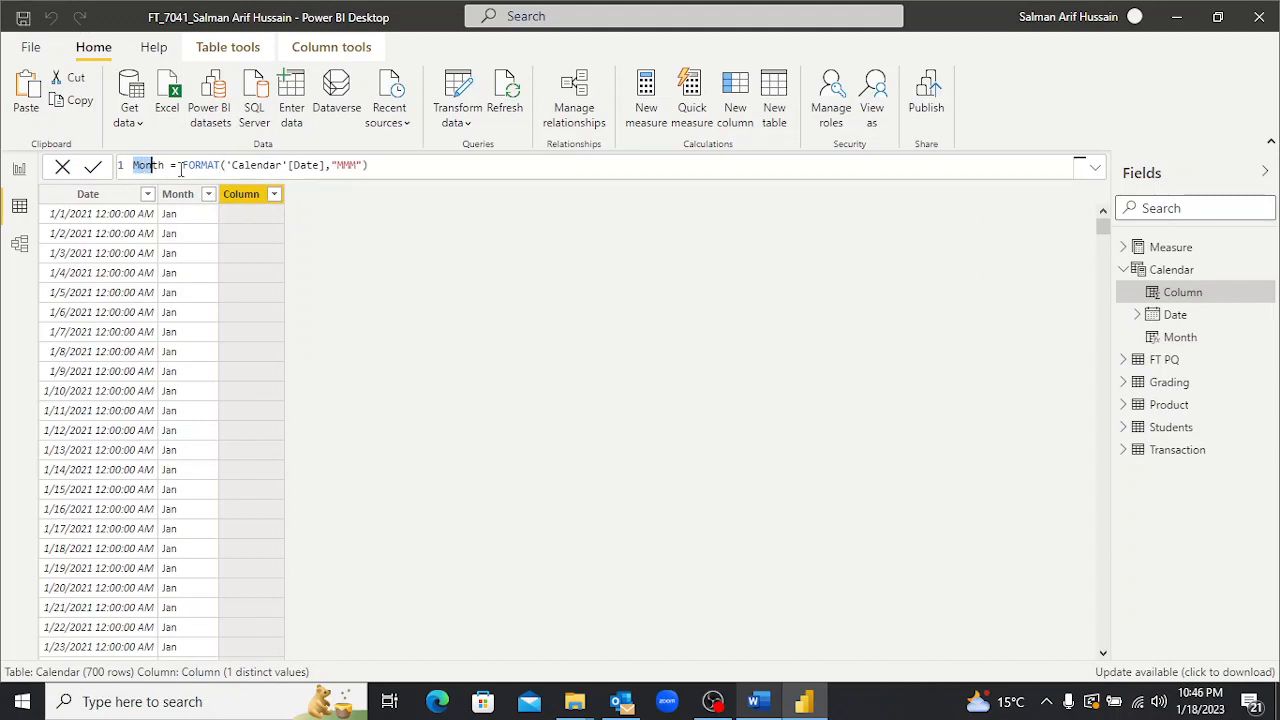
{"action": "type", "text": "Year"}
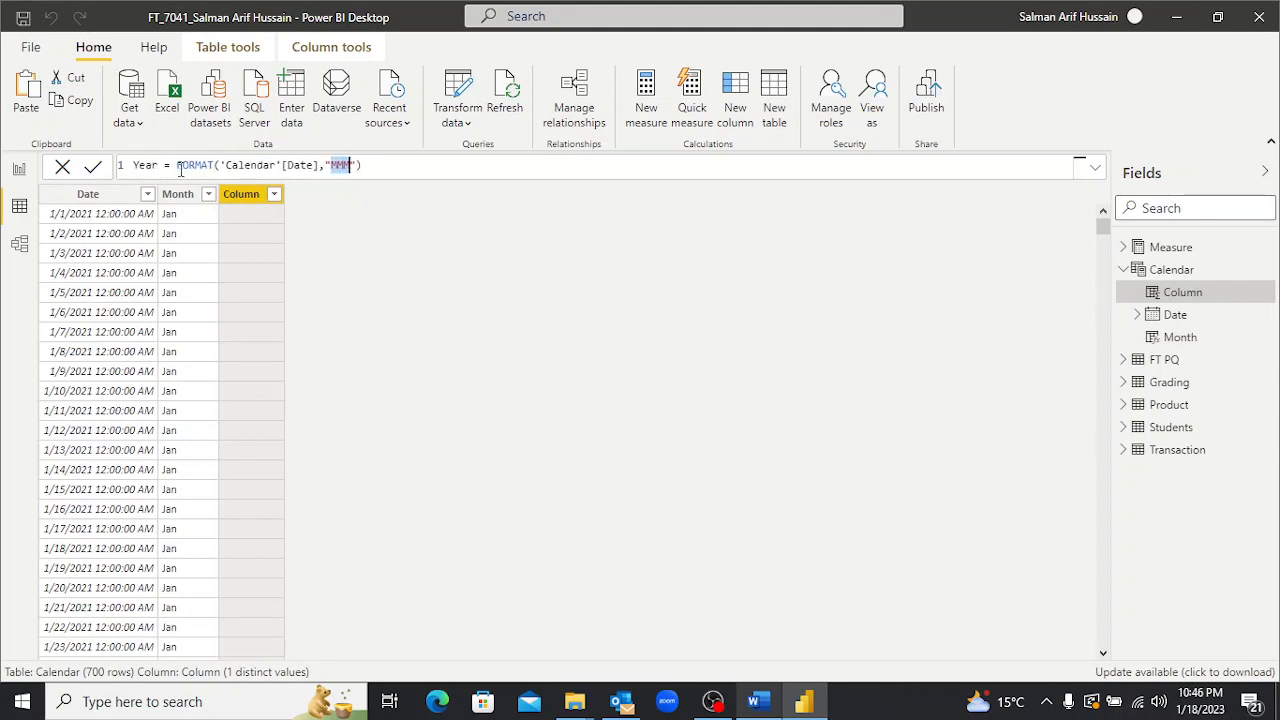
{"action": "type", "text": "YYYY"}
{"action": "key", "text": "Return"}
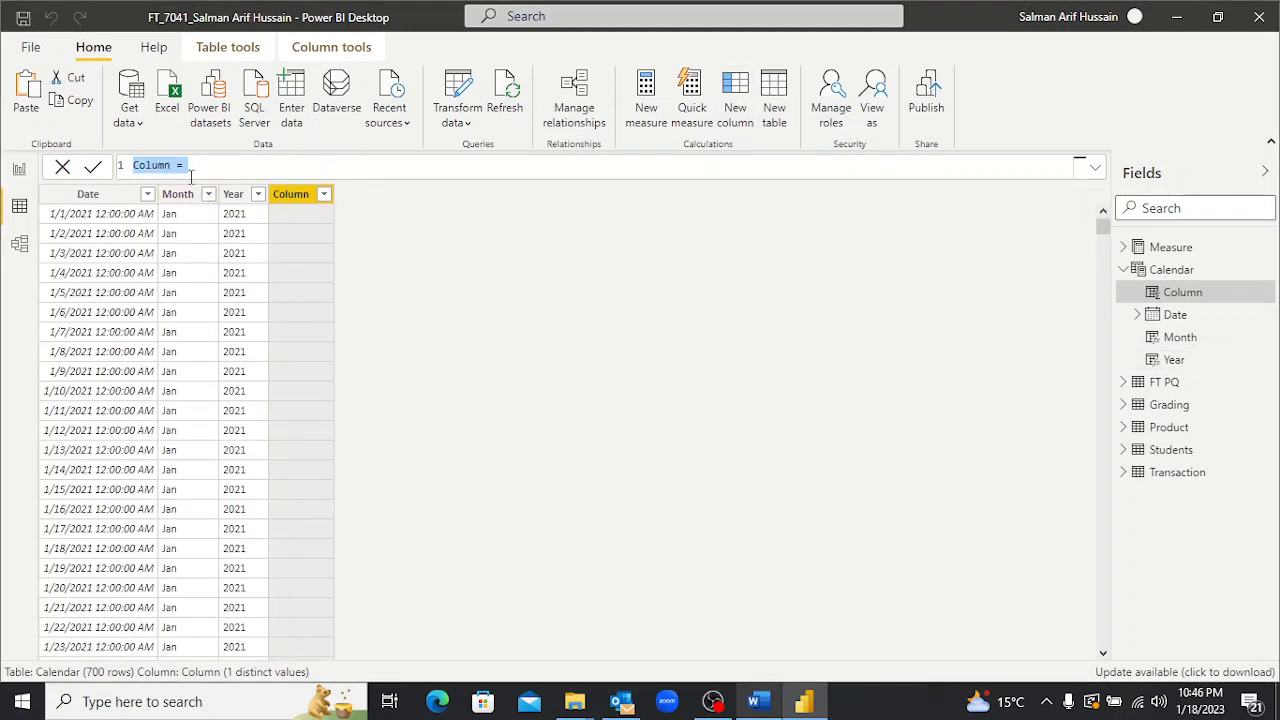
Define the next new Calendar column as Month Number = MONTH('Calendar'[Date]).
{"action": "type", "text": "Month Number"}
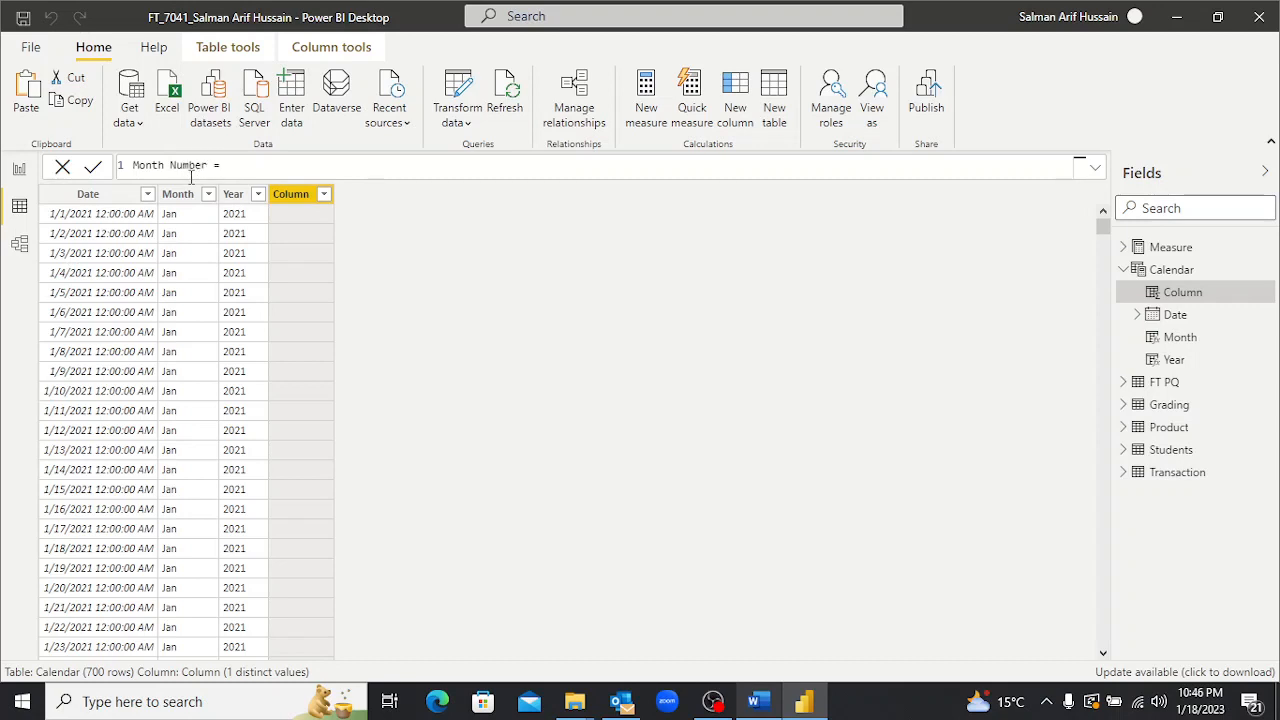
{"action": "type", "text": "month"}
{"action": "key", "text": "Tab"}
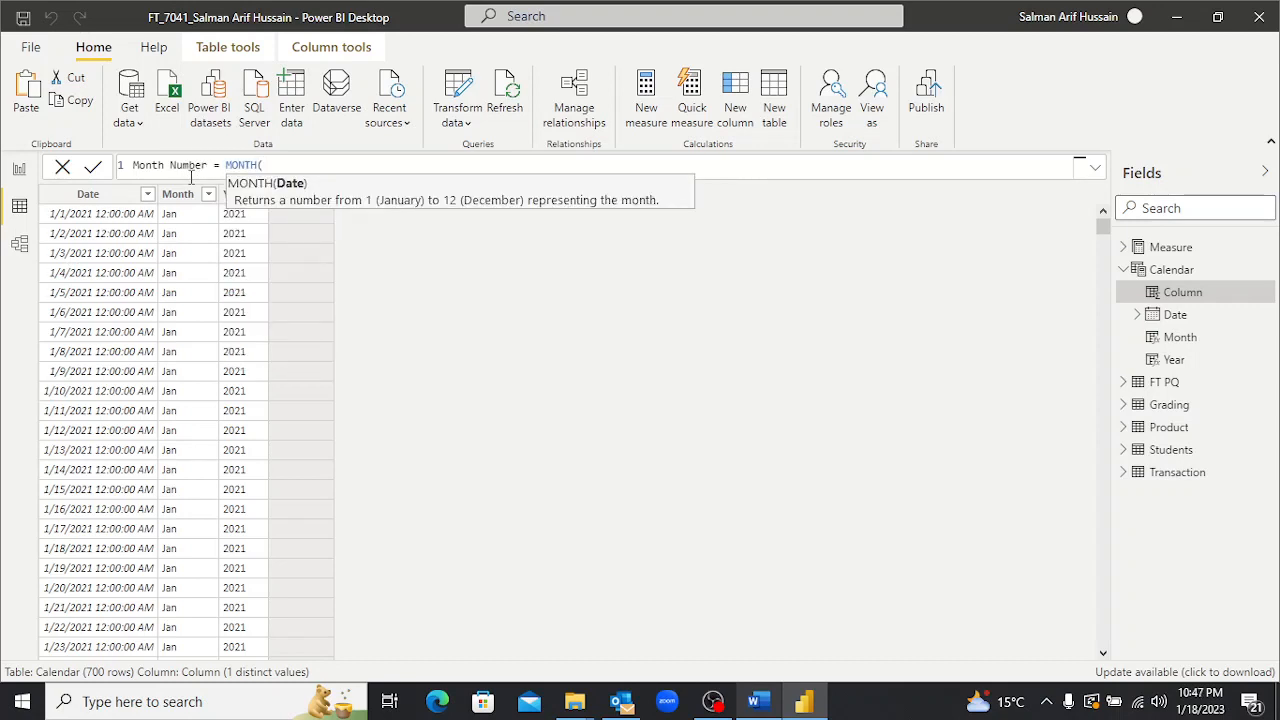
{"action": "type", "text": "cal"}
{"action": "key", "text": "Down"}
{"action": "key", "text": "Down"}
{"action": "key", "text": "Down"}
{"action": "key", "text": "Down"}
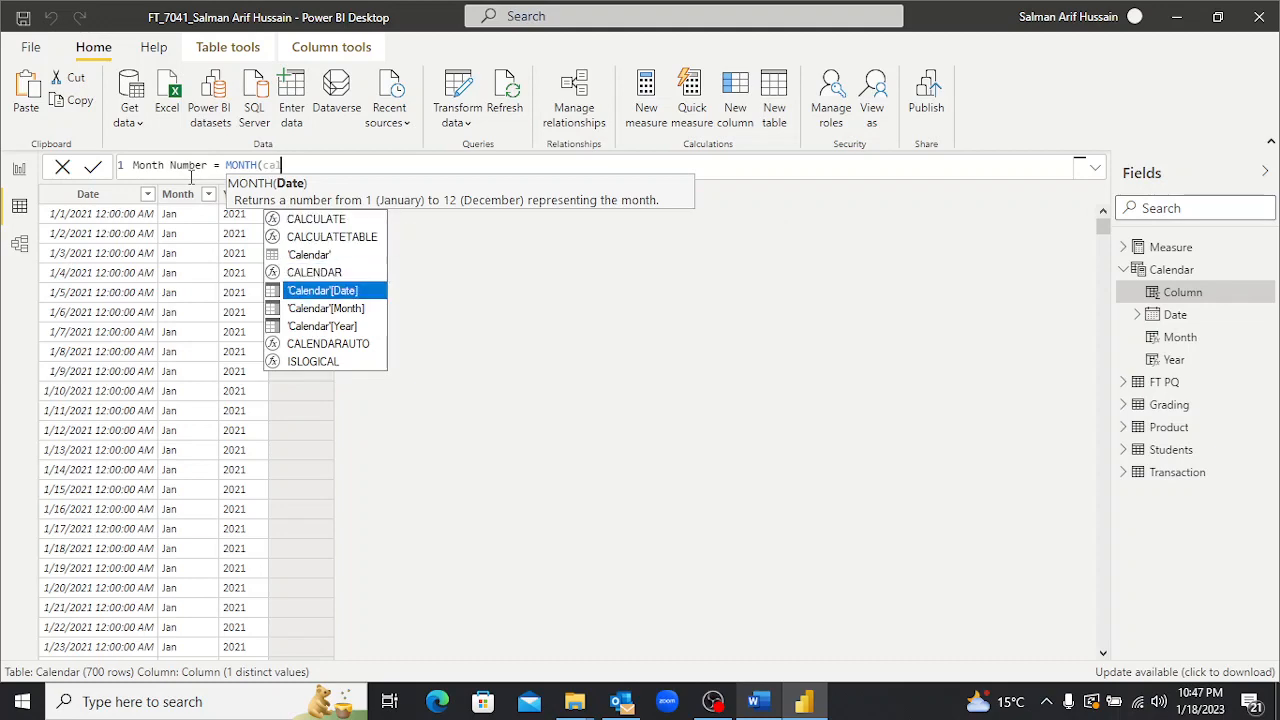
{"action": "key", "text": "Tab"}
{"action": "type", "text": ")"}
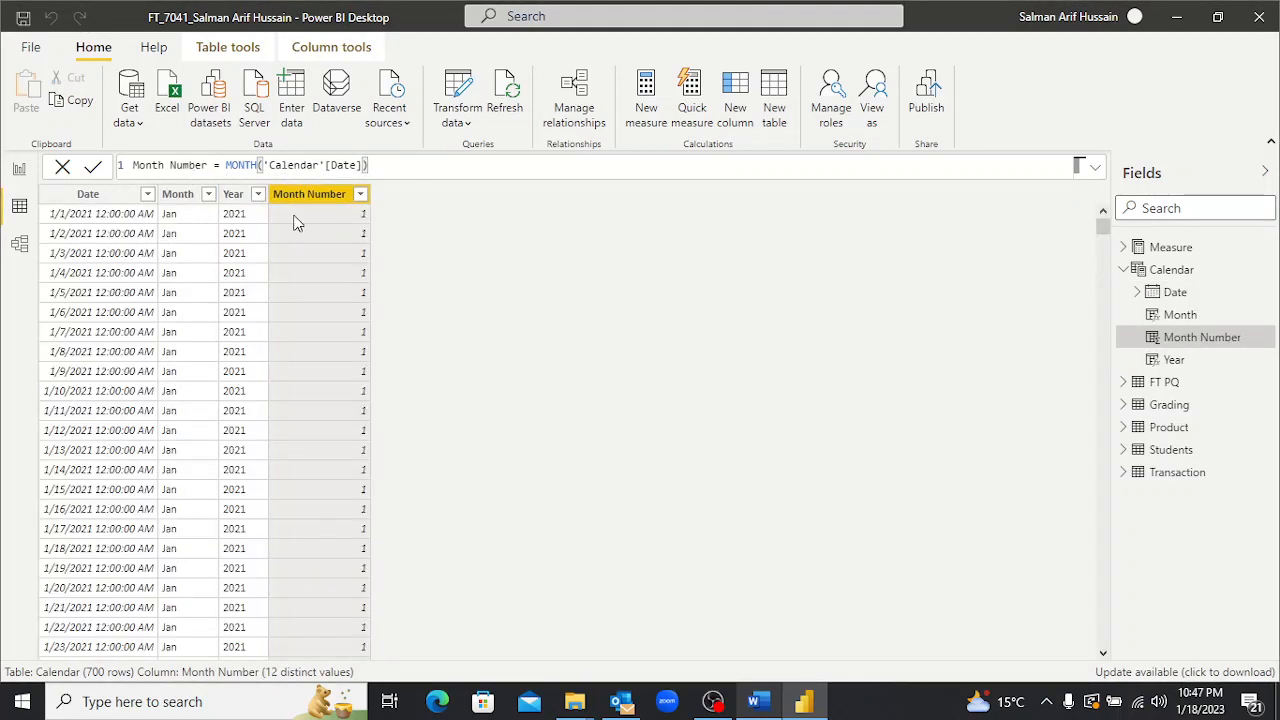
Sort the Month column by Month Number and hide the Month Number column in report view.
{"action": "left_click", "coordinate": [175, 194]}
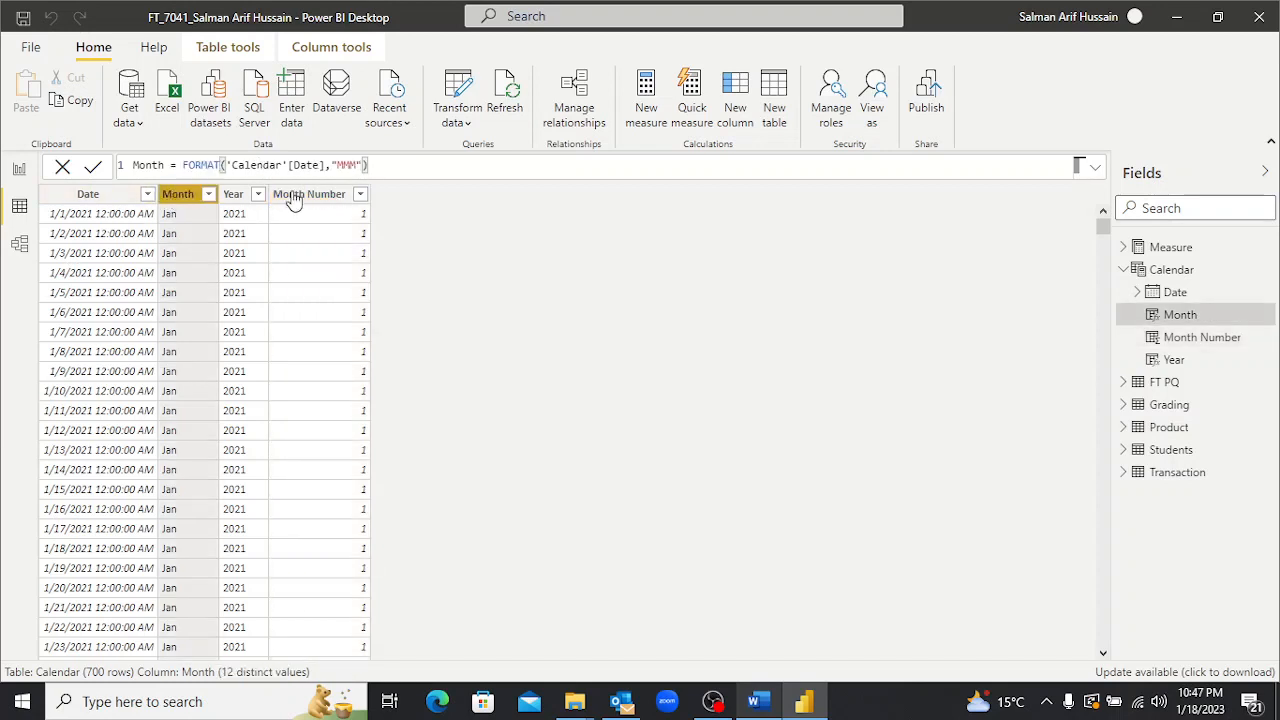
{"action": "left_click", "coordinate": [345, 47]}
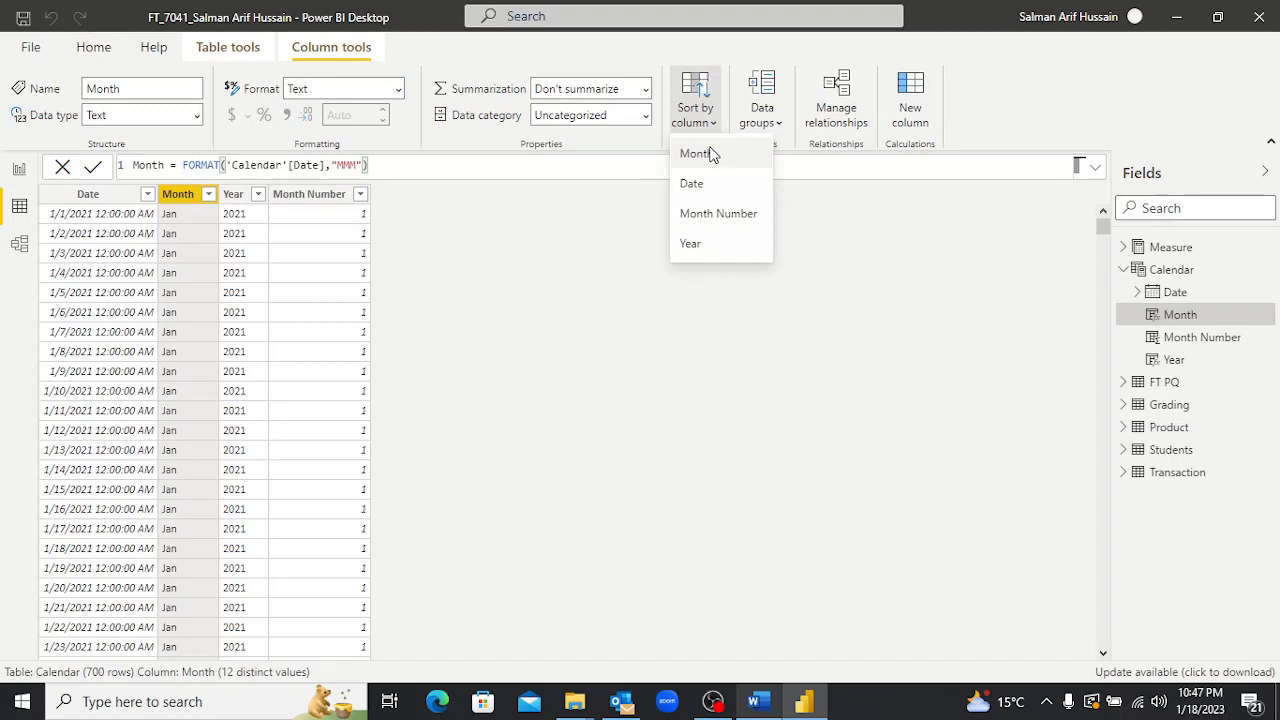
{"action": "left_click", "coordinate": [697, 212]}
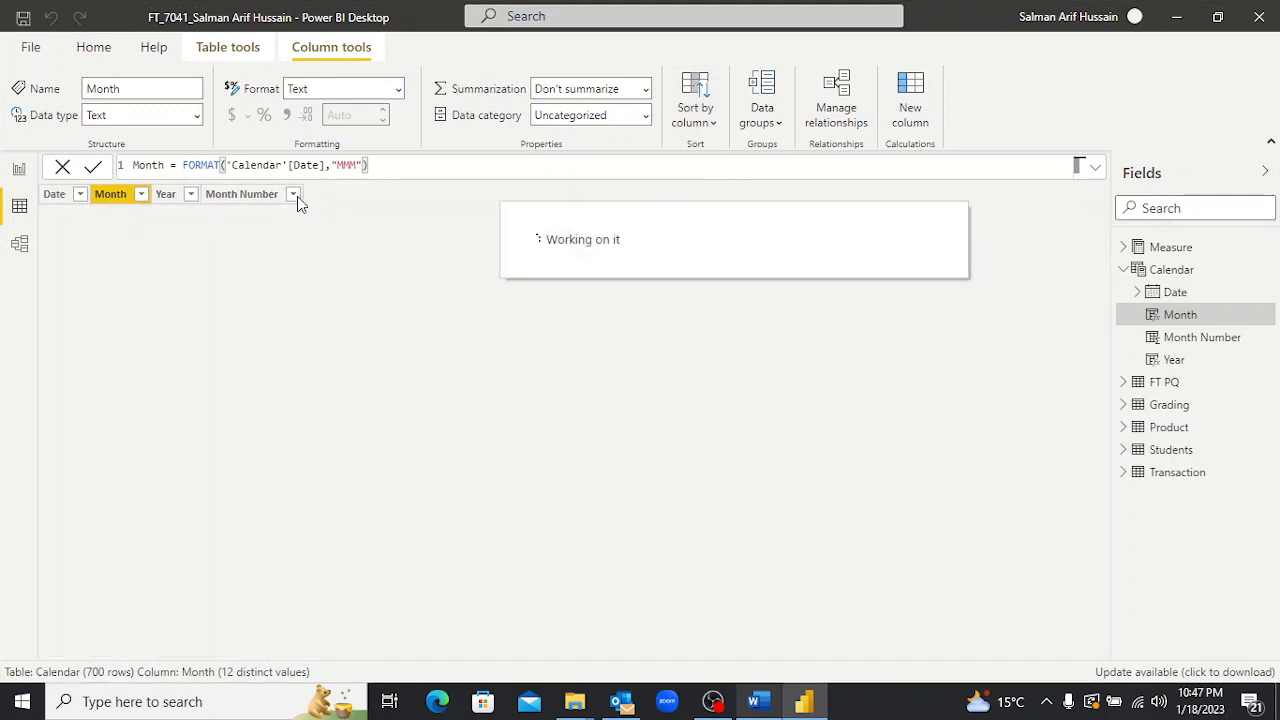
{"action": "right_click", "coordinate": [298, 204]}
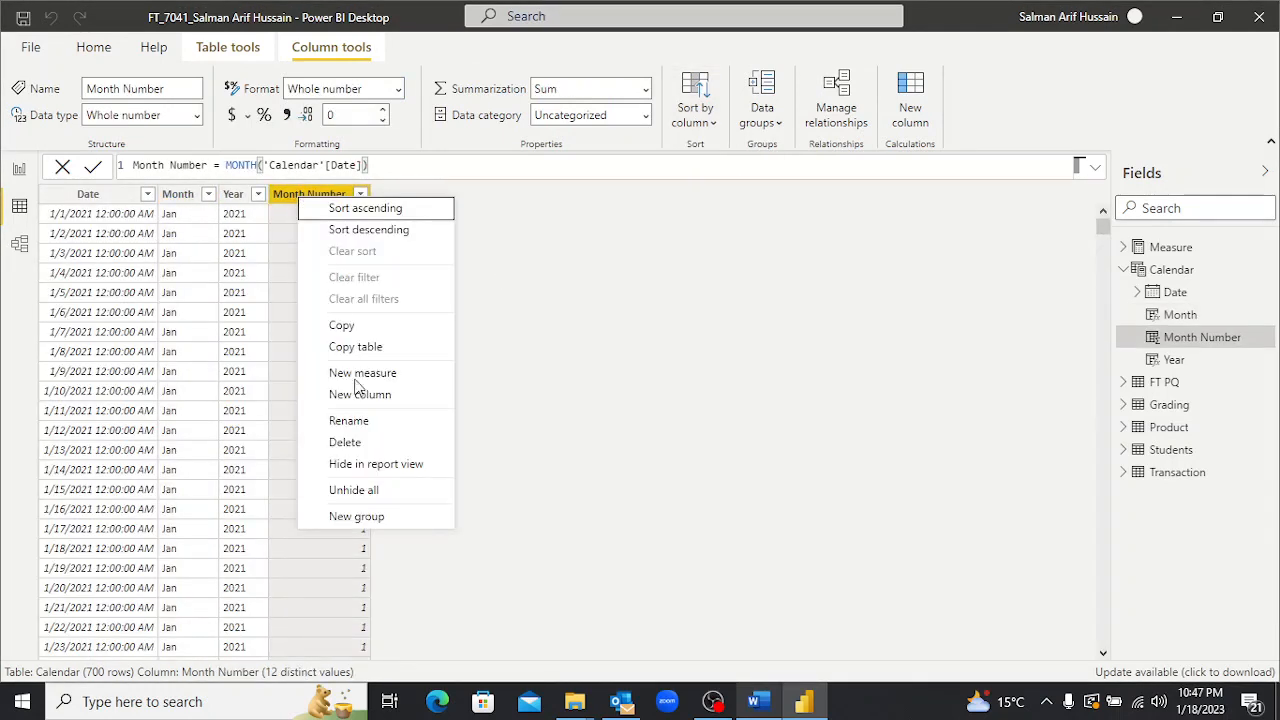
{"action": "left_click", "coordinate": [350, 466]}
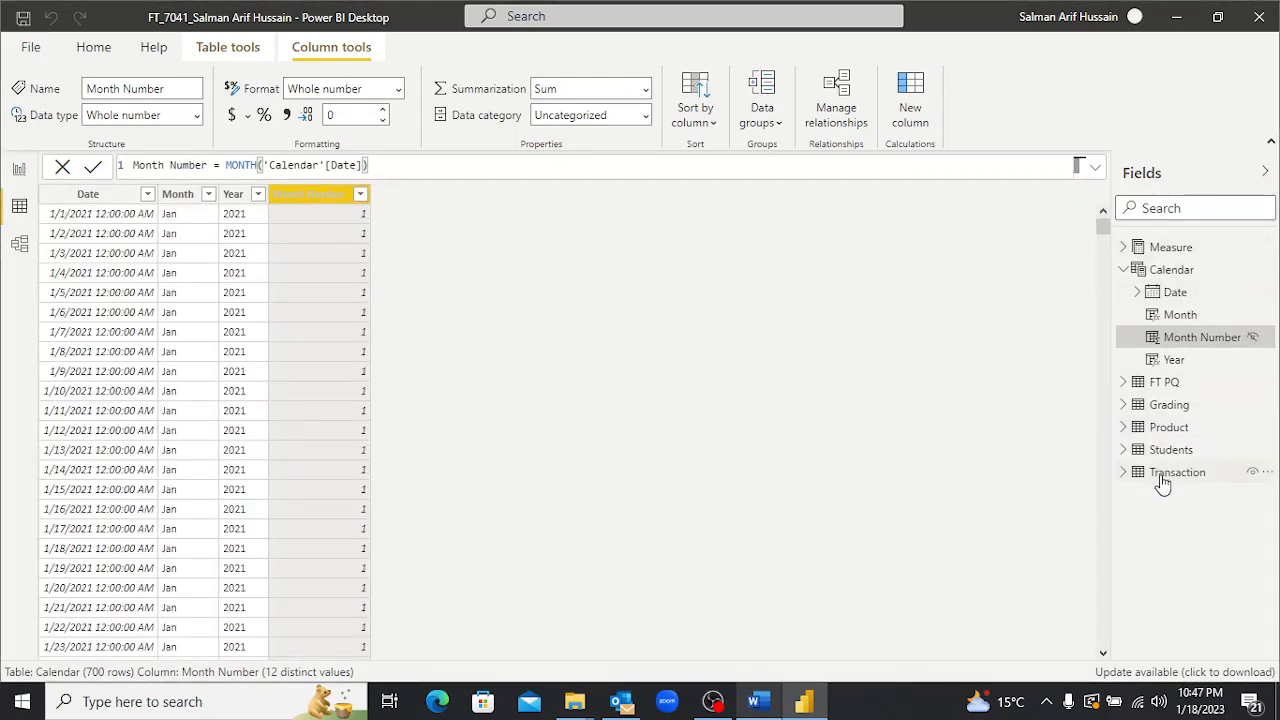
Switch to the Word document to review Task 8's relationship diagram, and return to Power BI Desktop's model view.
{"action": "key", "text": "alt+Tab"}
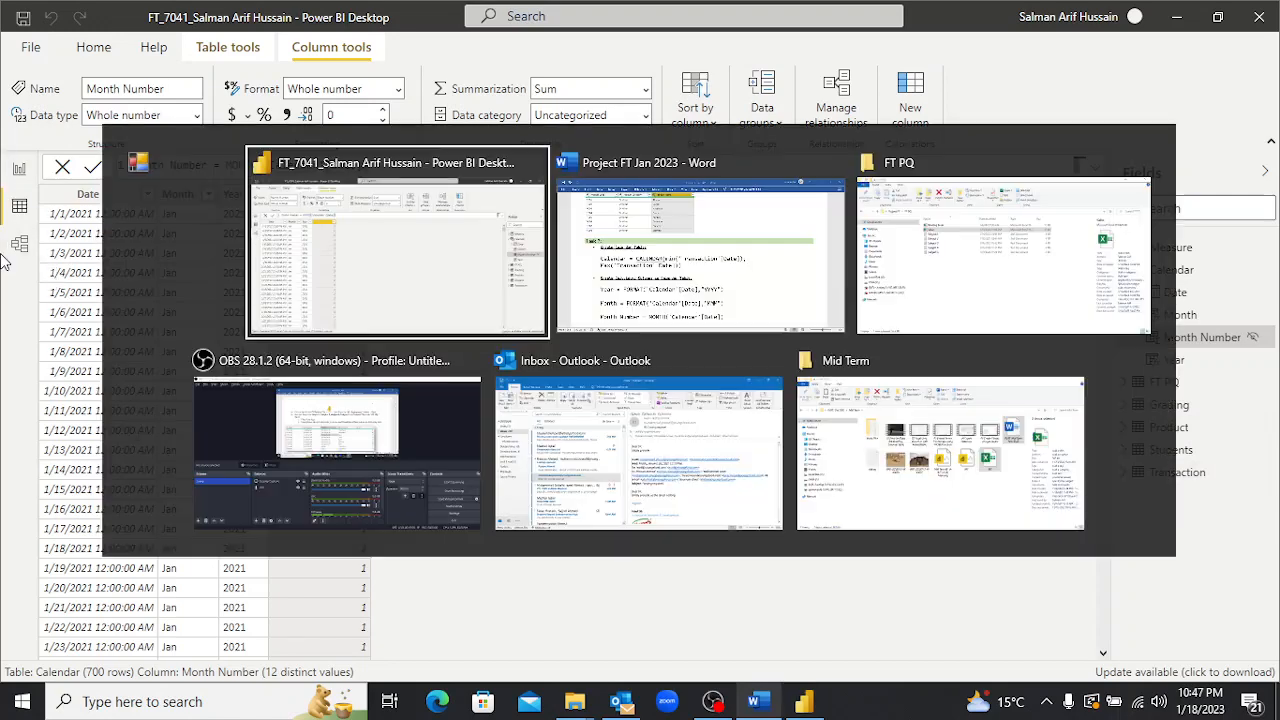
{"action": "key", "text": "alt+Tab"}
{"action": "key", "text": "Page_Down"}
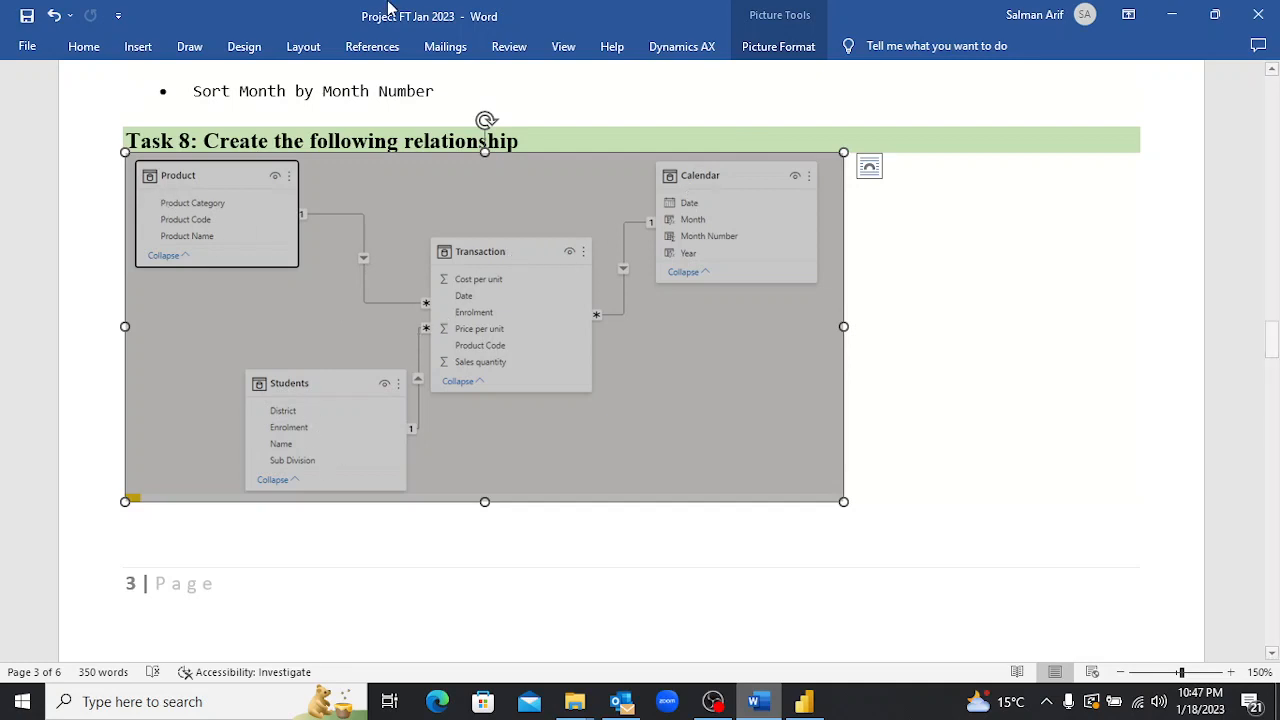
{"action": "key", "text": "alt+Tab"}
{"action": "key", "text": "alt+Tab"}
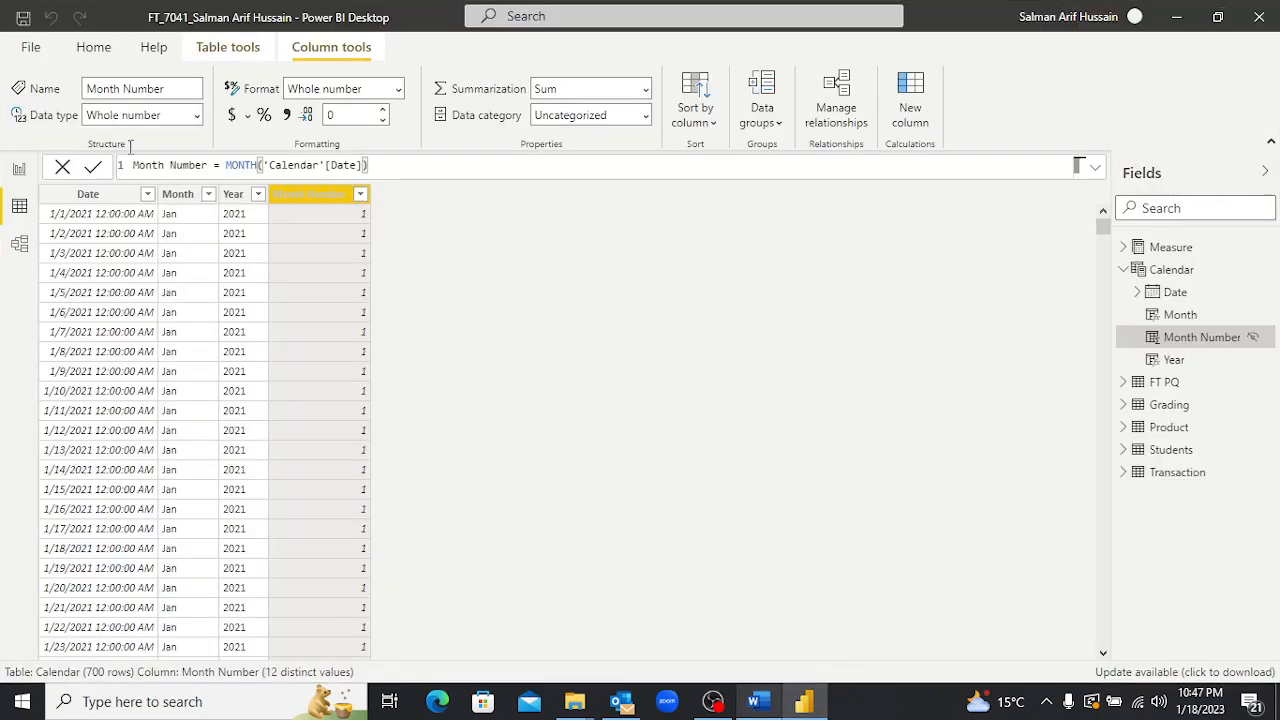
{"action": "left_click", "coordinate": [18, 246]}
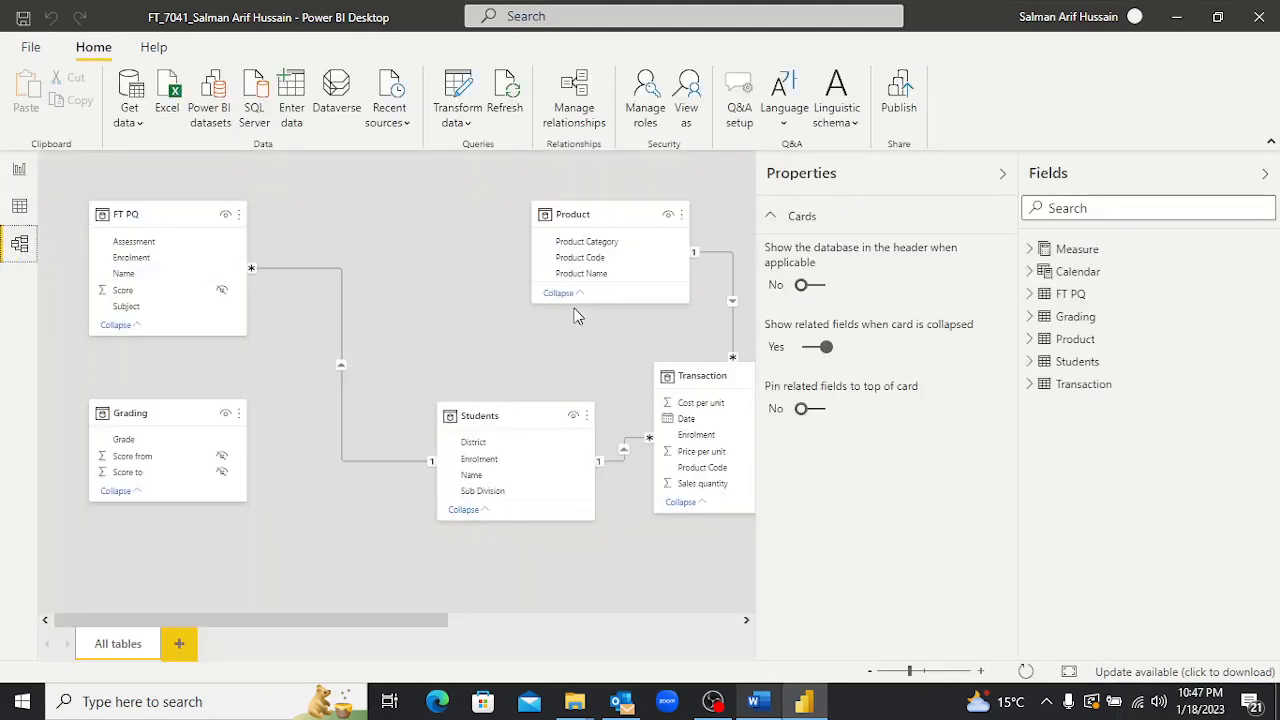
Collapse the Properties and Fields panes, then place Calendar beside Transaction and relate the two tables through their Date columns.
{"action": "left_click", "coordinate": [1003, 175]}
{"action": "left_click", "coordinate": [1264, 177]}
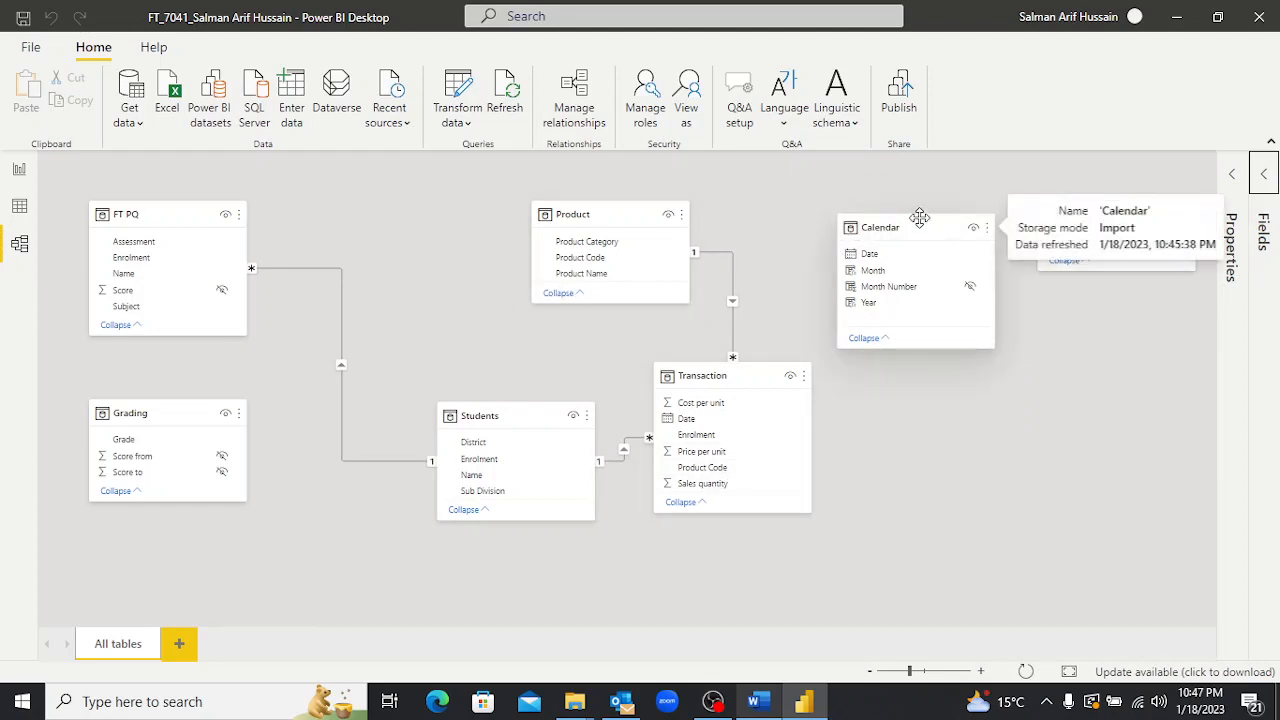
{"action": "mouse_move", "coordinate": [906, 226]}
{"action": "left_mouse_down"}
{"action": "mouse_move", "coordinate": [597, 245]}
{"action": "mouse_move", "coordinate": [374, 220]}
{"action": "mouse_move", "coordinate": [429, 220]}
{"action": "mouse_move", "coordinate": [933, 396]}
{"action": "mouse_move", "coordinate": [800, 424]}
{"action": "mouse_move", "coordinate": [686, 425]}
{"action": "left_mouse_up"}
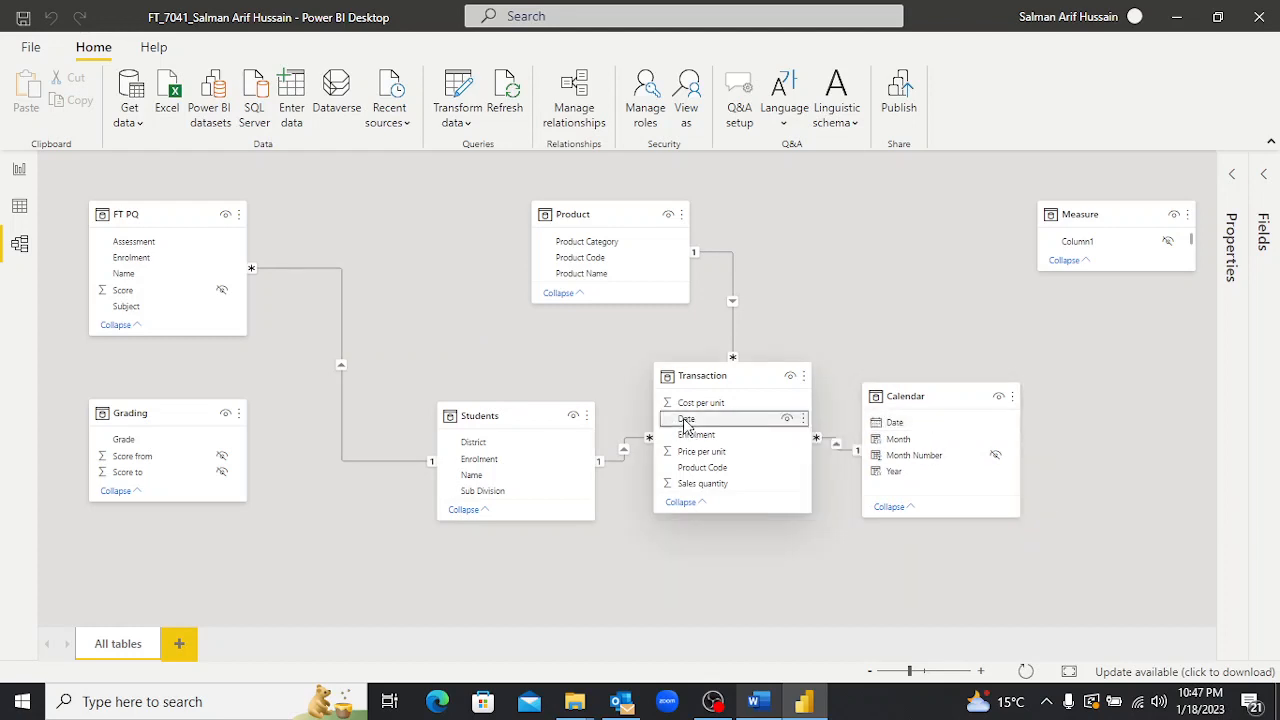
Hide Transaction's Date, Cost per unit, Price per unit, Product Code and Sales quantity columns in report view.
{"action": "right_click", "coordinate": [685, 420]}
{"action": "left_click", "coordinate": [745, 411]}
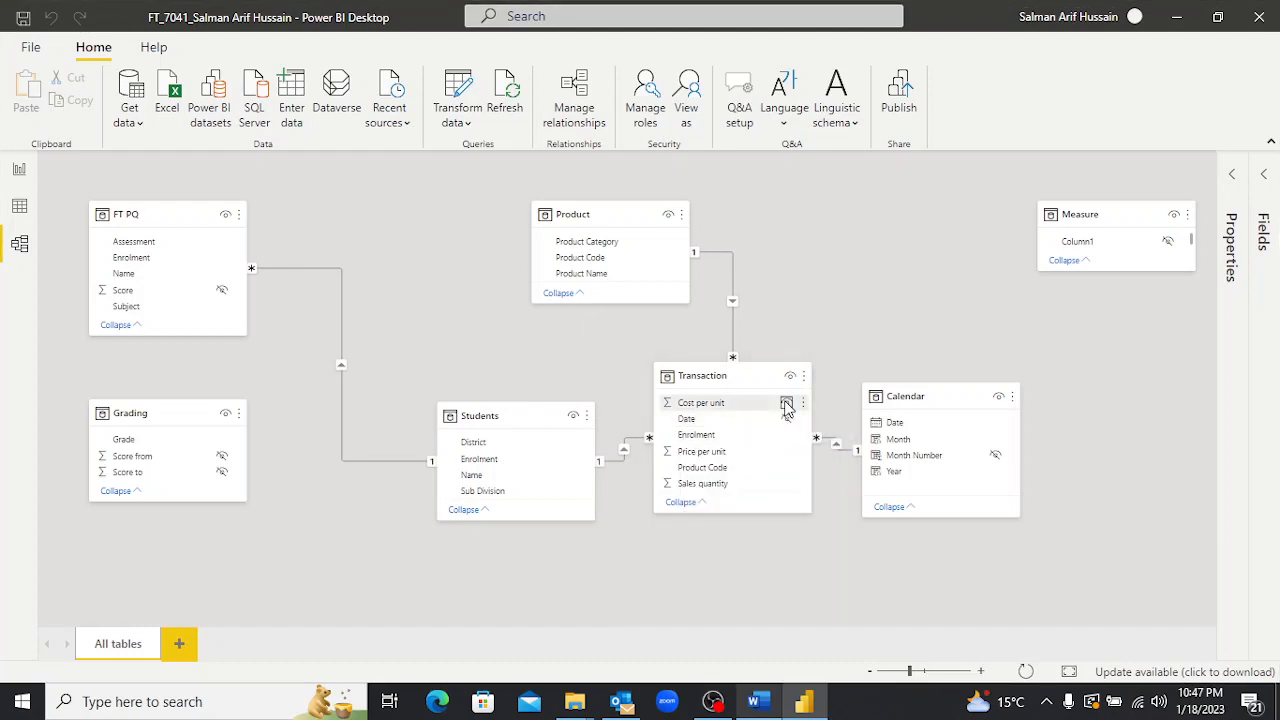
{"action": "left_click", "coordinate": [787, 403]}
{"action": "left_click", "coordinate": [786, 452]}
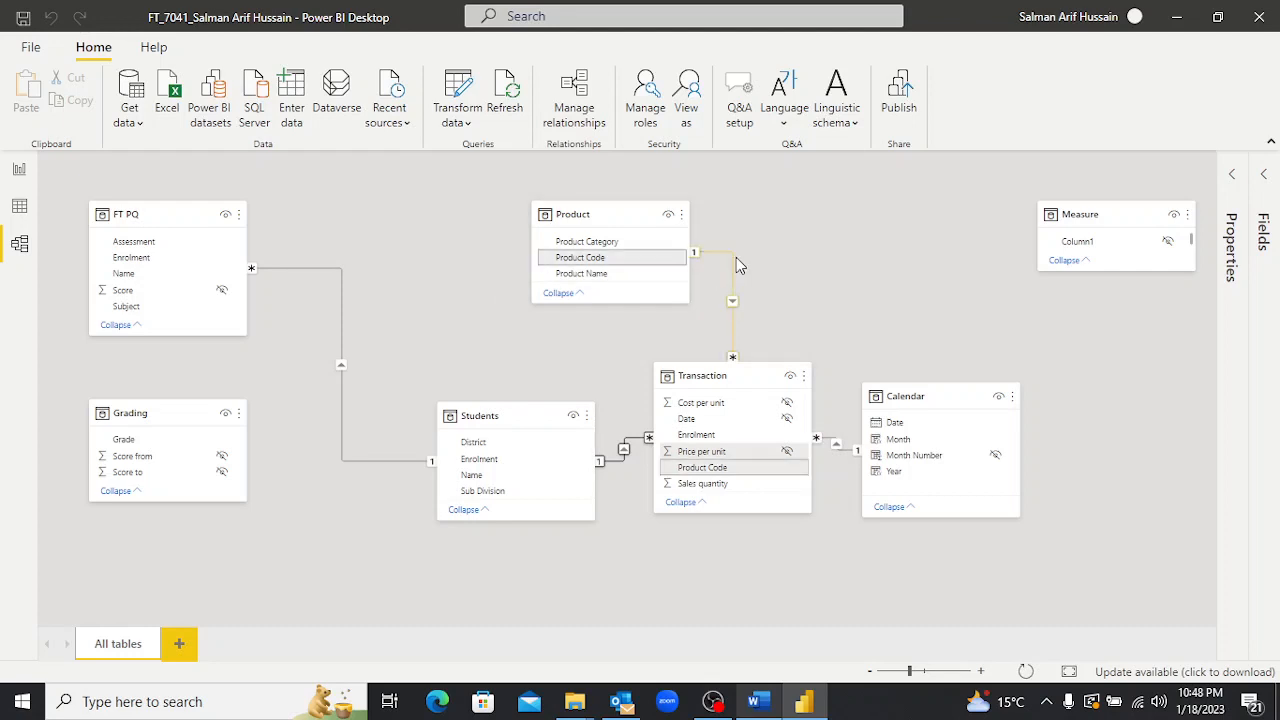
{"action": "left_click", "coordinate": [787, 469]}
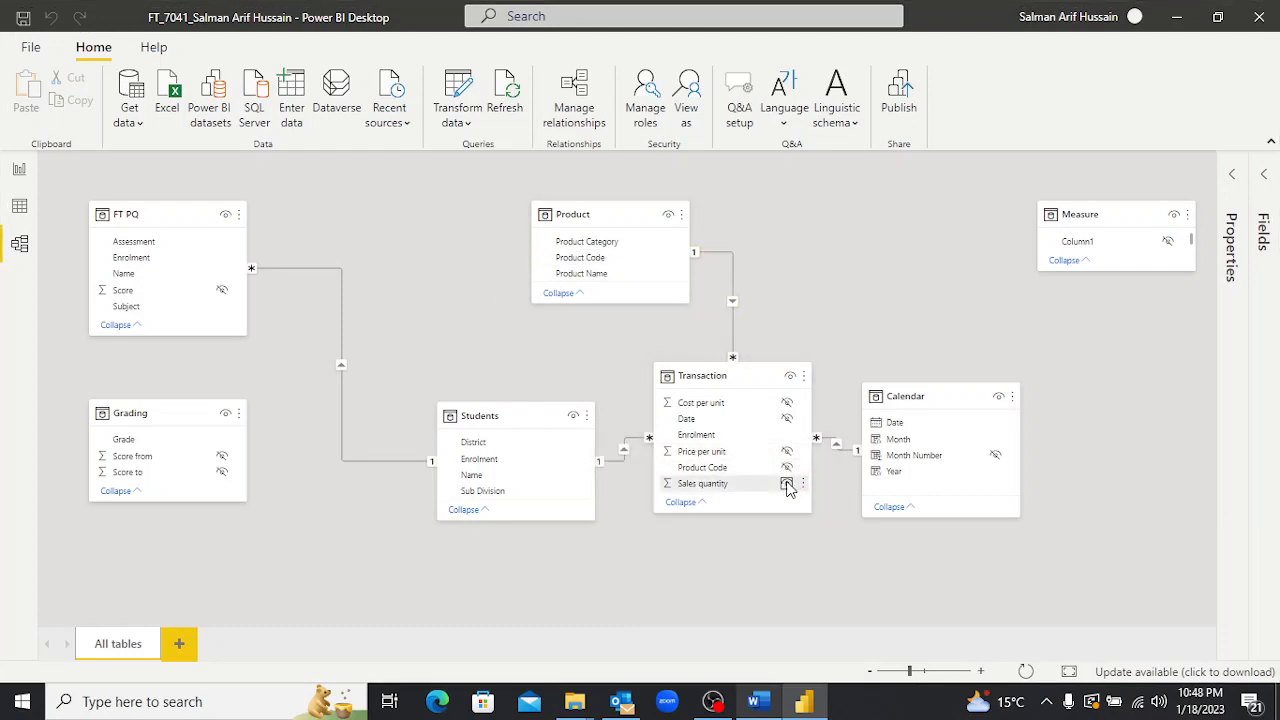
{"action": "left_click", "coordinate": [787, 484]}
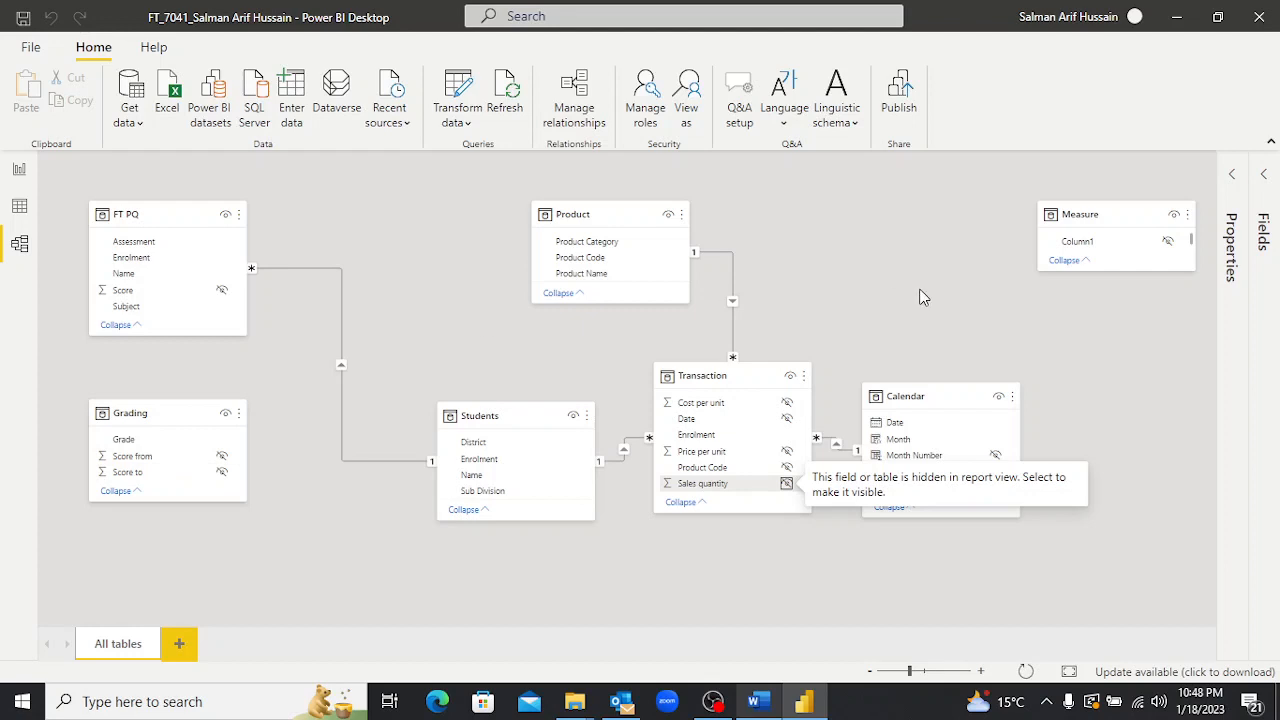
Review Task 9's measure formulas in the Word document, and examine the Transaction table in Power BI Desktop's data view.
{"action": "left_click", "coordinate": [19, 204]}
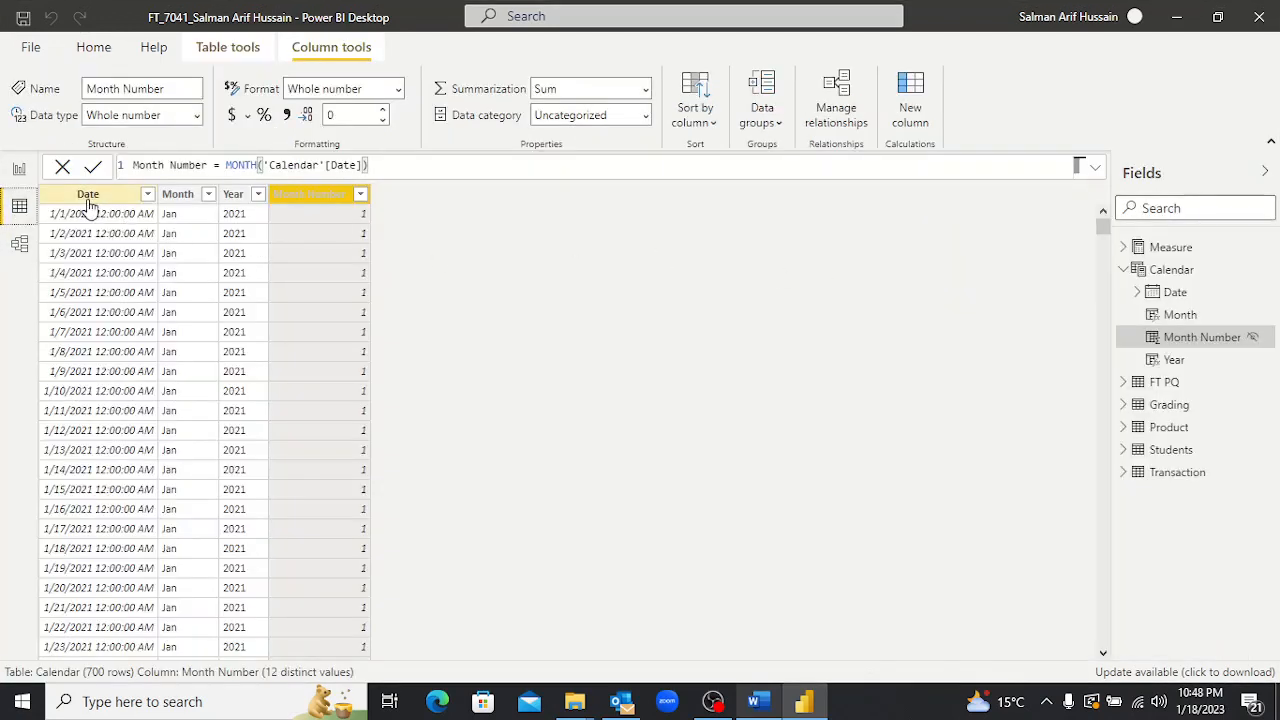
{"action": "left_click", "coordinate": [1165, 247]}
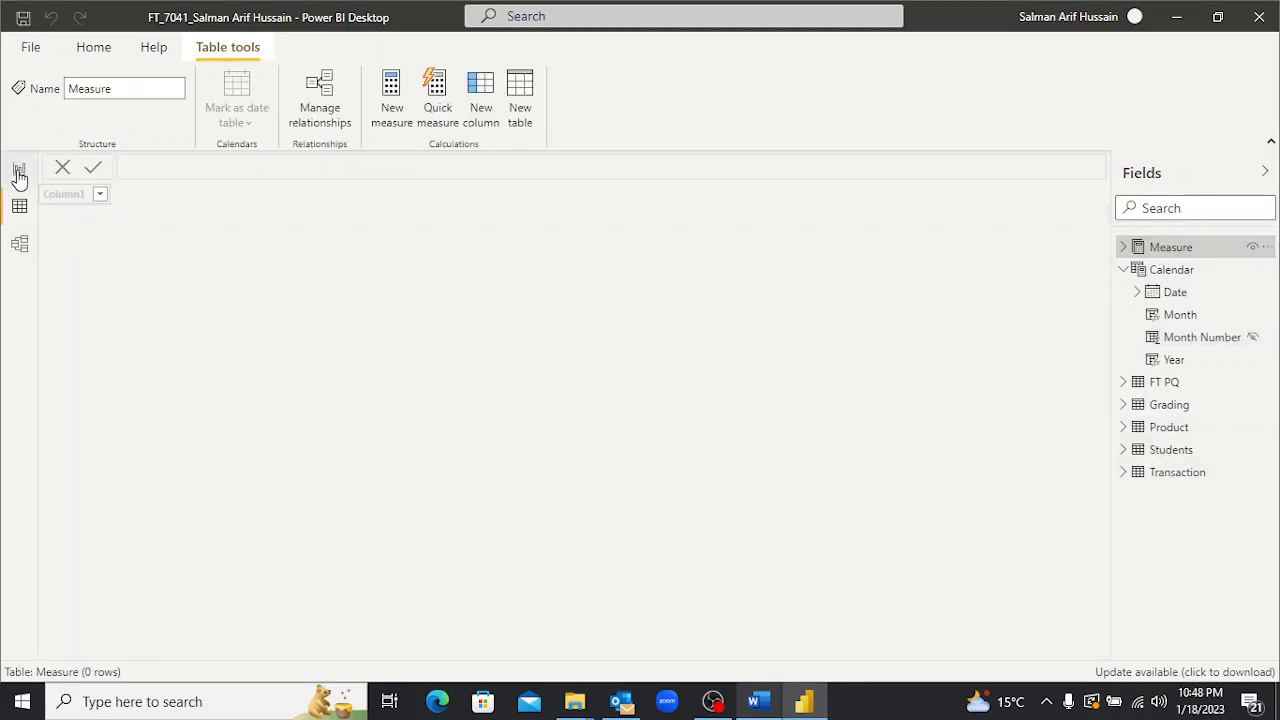
{"action": "key", "text": "alt+Tab"}
{"action": "scroll", "coordinate": [12, 178], "scroll_direction": "down", "scroll_amount": 6}
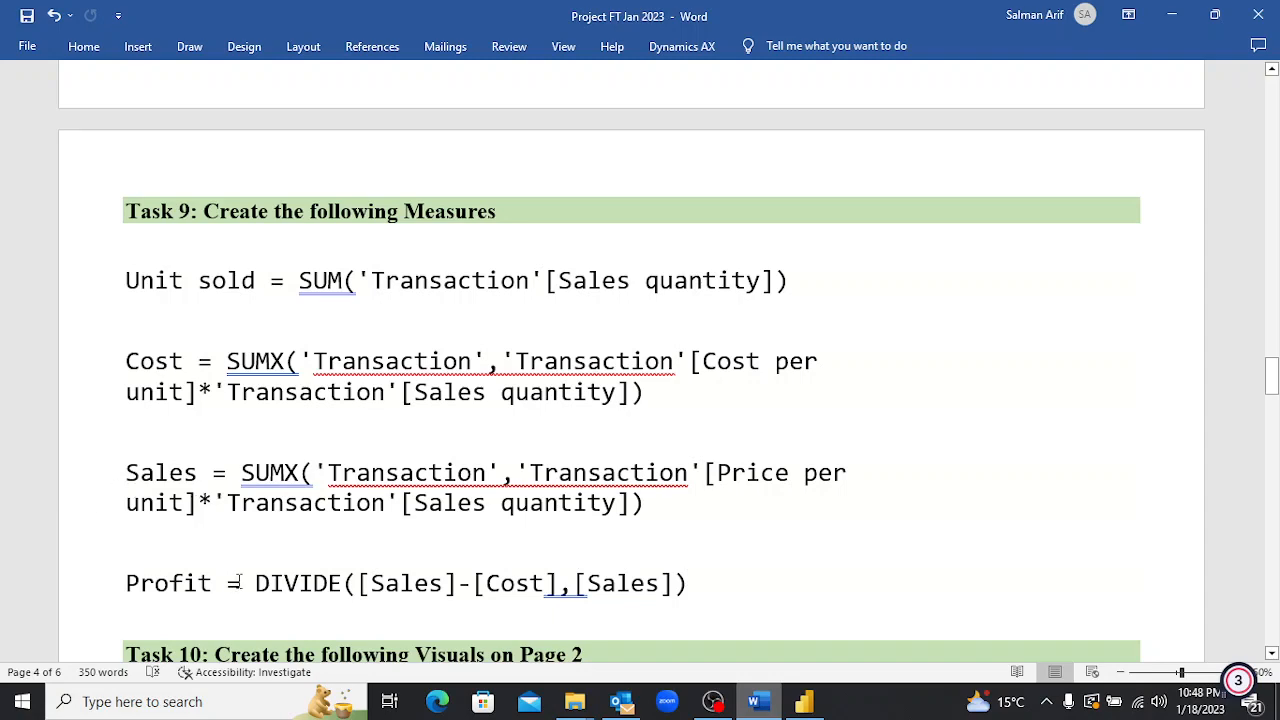
{"action": "key", "text": "alt+Tab"}
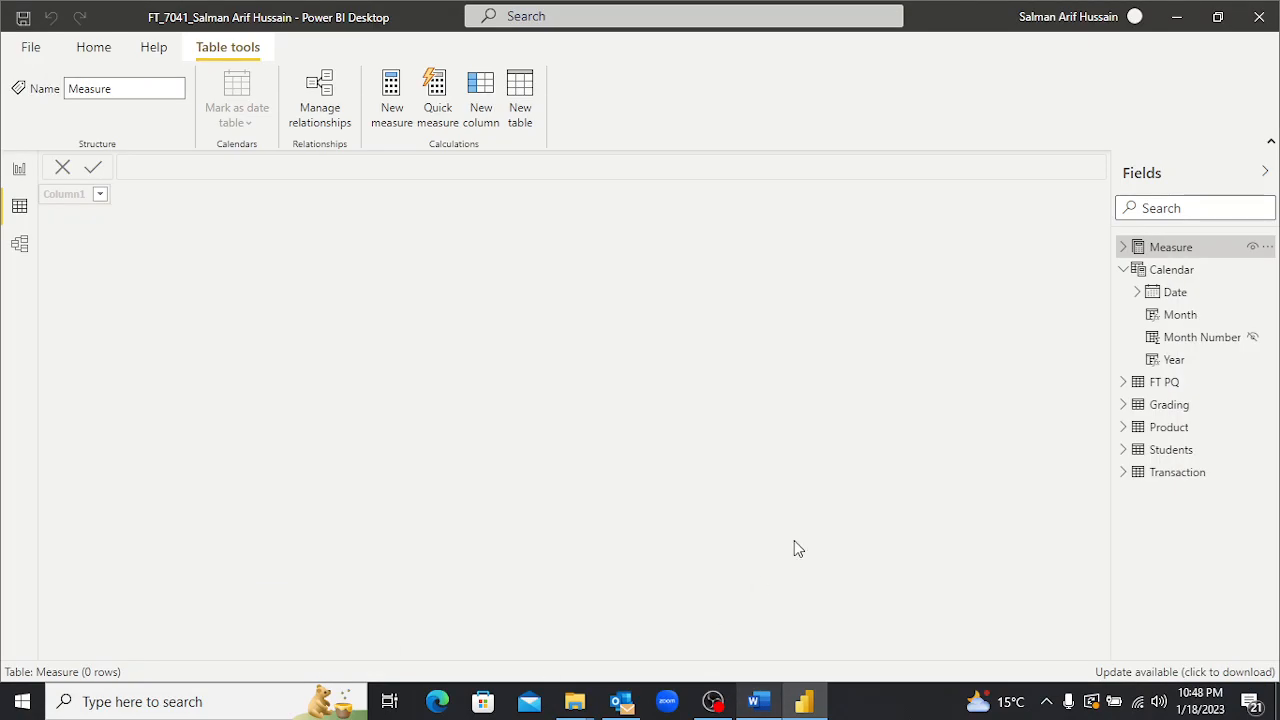
{"action": "left_click", "coordinate": [1172, 473]}
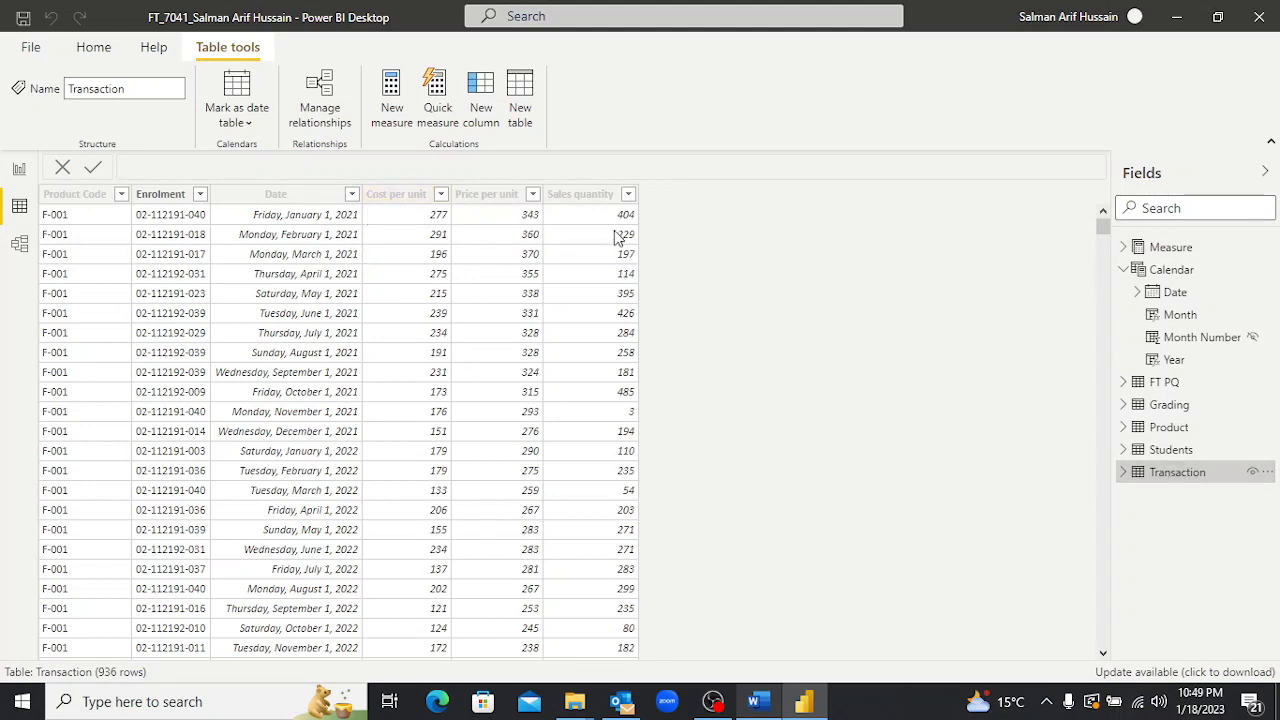
Copy the name Unit sold from Task 9 in Word and use it for a new measure in Power BI's Measure table.
{"action": "left_click", "coordinate": [1150, 250]}
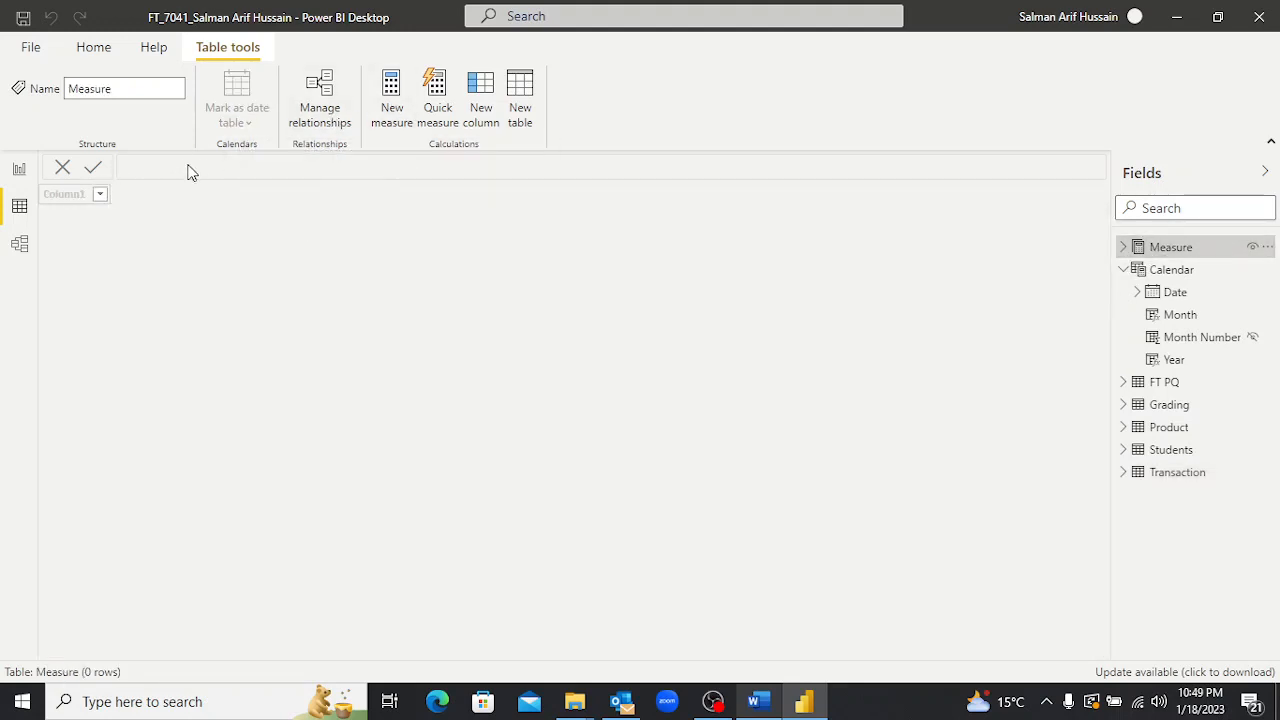
{"action": "key", "text": "alt+Tab"}
{"action": "key", "text": "shift+Right"}
{"action": "key", "text": "shift+Right"}
{"action": "key", "text": "shift+Right"}
{"action": "key", "text": "shift+Right"}
{"action": "key", "text": "shift+Right"}
{"action": "key", "text": "shift+Right"}
{"action": "key", "text": "shift+Right"}
{"action": "key", "text": "shift+Right"}
{"action": "key", "text": "shift+Right"}
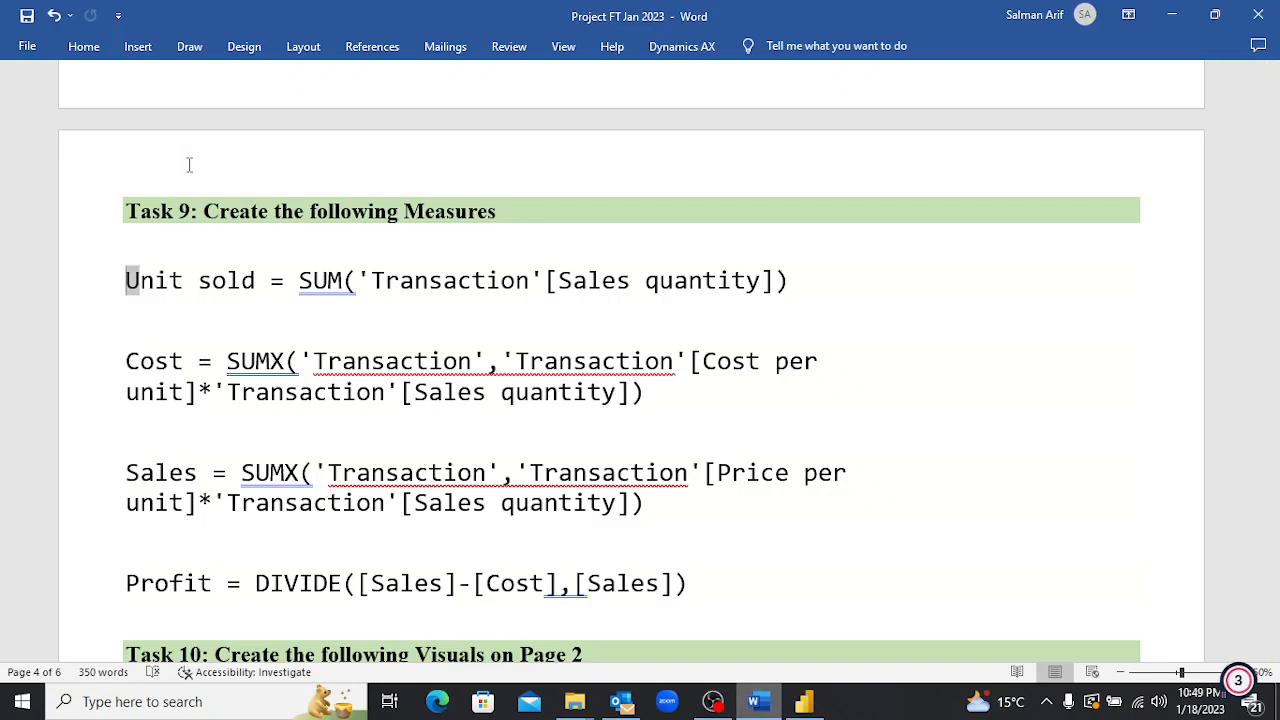
{"action": "key", "text": "ctrl+c"}
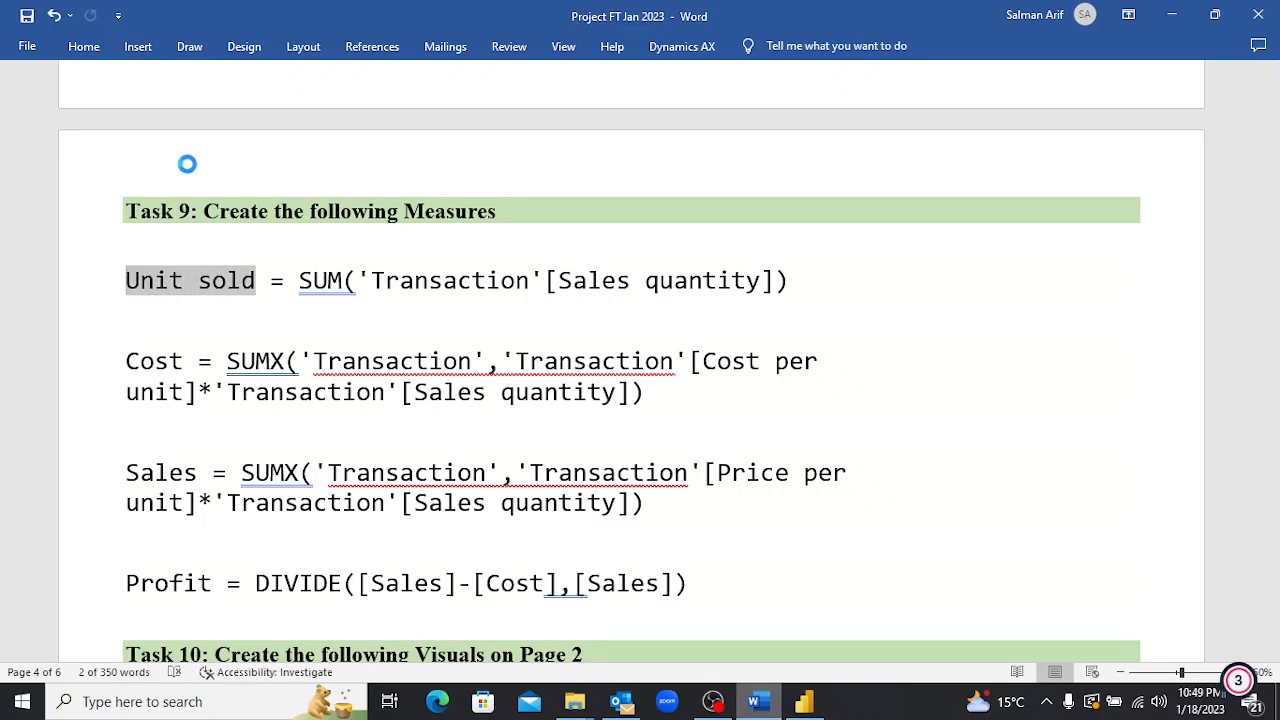
{"action": "key", "text": "alt+Tab"}
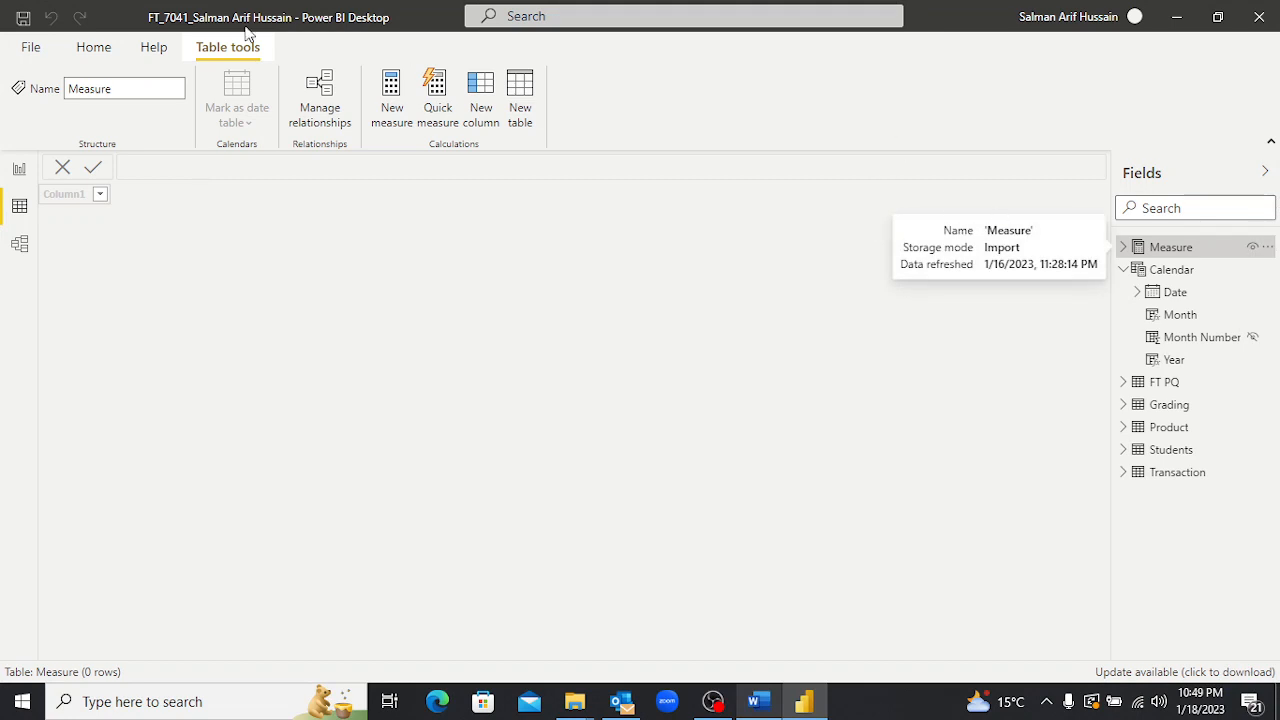
{"action": "left_click", "coordinate": [392, 103]}
{"action": "key", "text": "ctrl+v"}
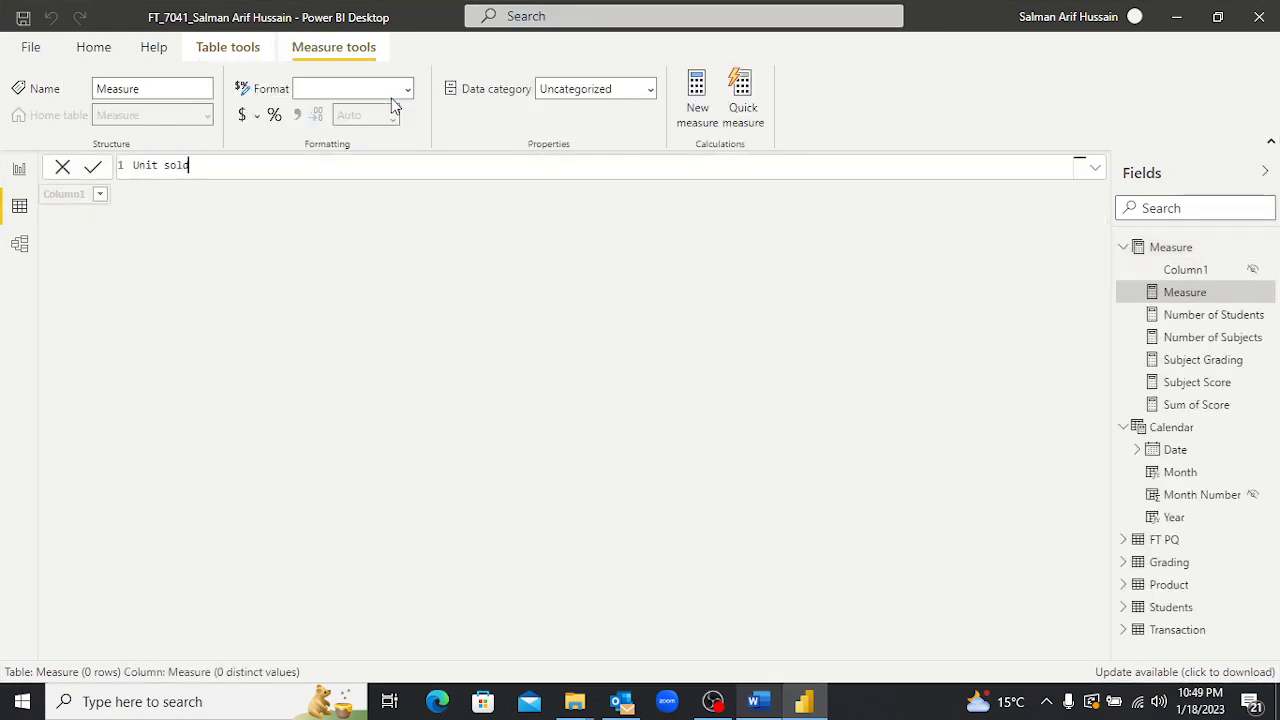
Define Unit sold as sum('Transaction'[Sales quantity]) and format it as a decimal number with thousands separator and 0 decimal places.
{"action": "type", "text": "sum("}
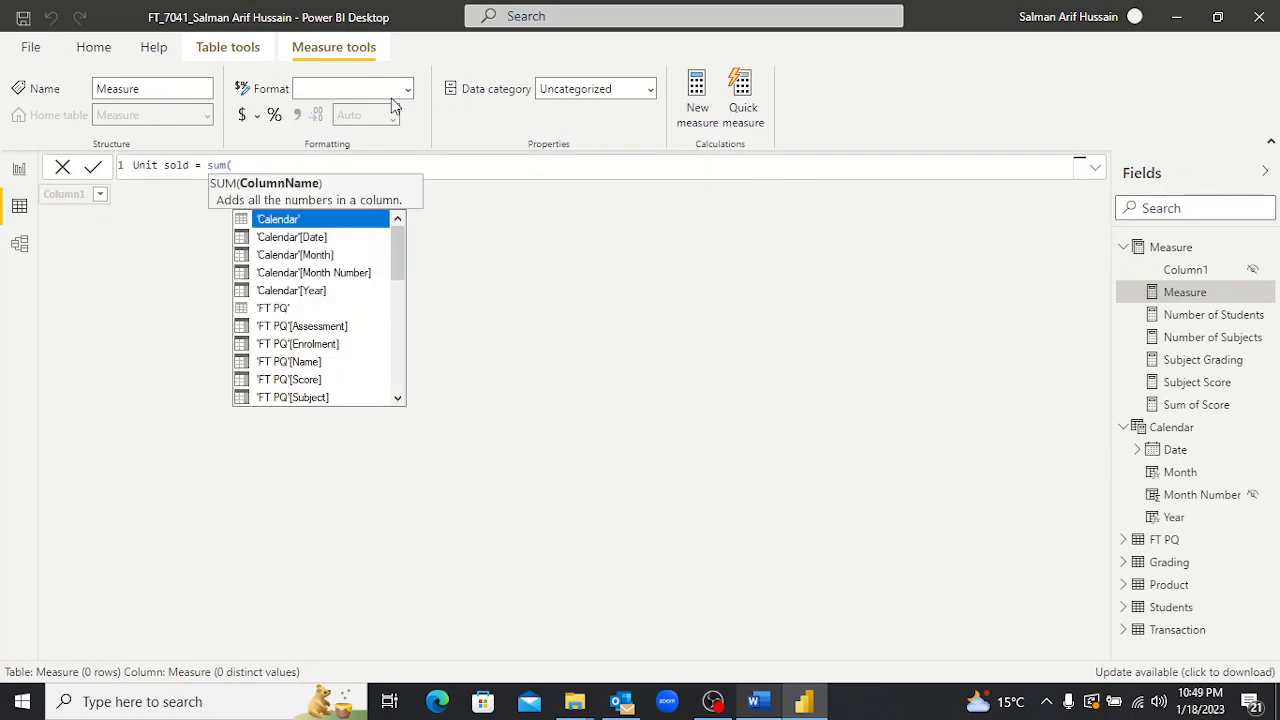
{"action": "type", "text": "tr"}
{"action": "key", "text": "Down"}
{"action": "key", "text": "Down"}
{"action": "key", "text": "Down"}
{"action": "key", "text": "Down"}
{"action": "key", "text": "Down"}
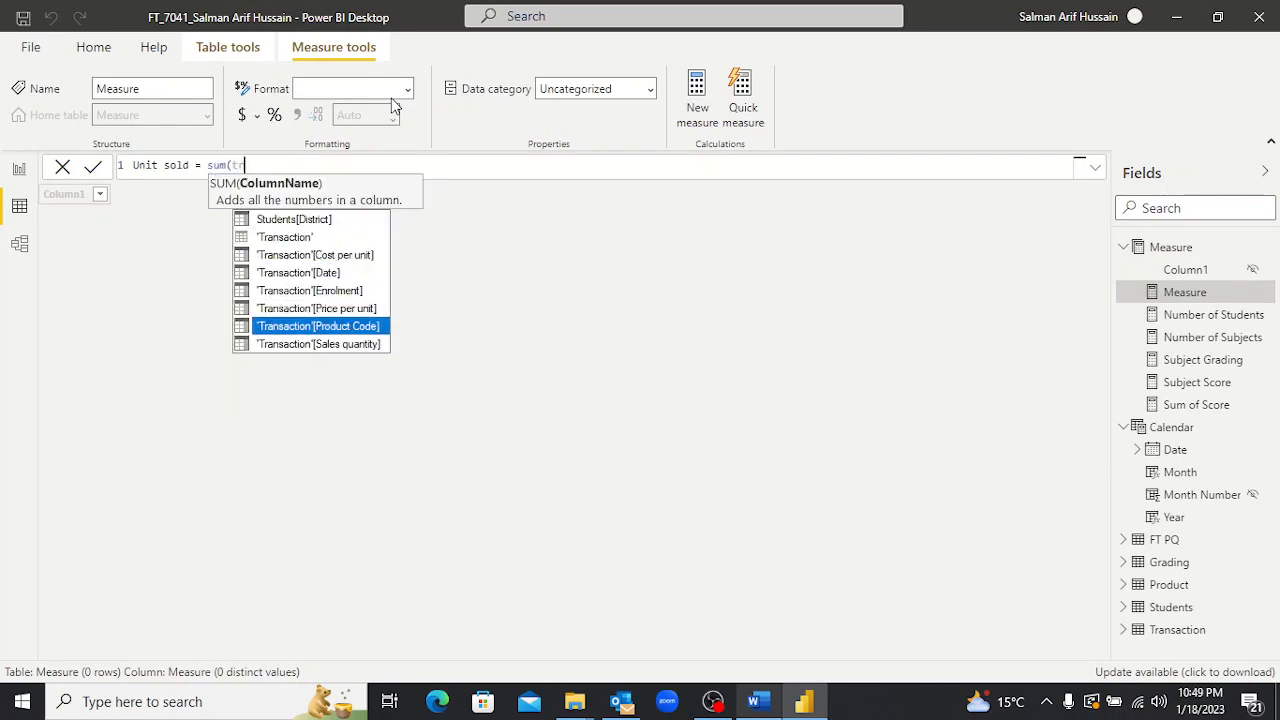
{"action": "key", "text": "Up"}
{"action": "key", "text": "Up"}
{"action": "key", "text": "Down"}
{"action": "key", "text": "Down"}
{"action": "key", "text": "Down"}
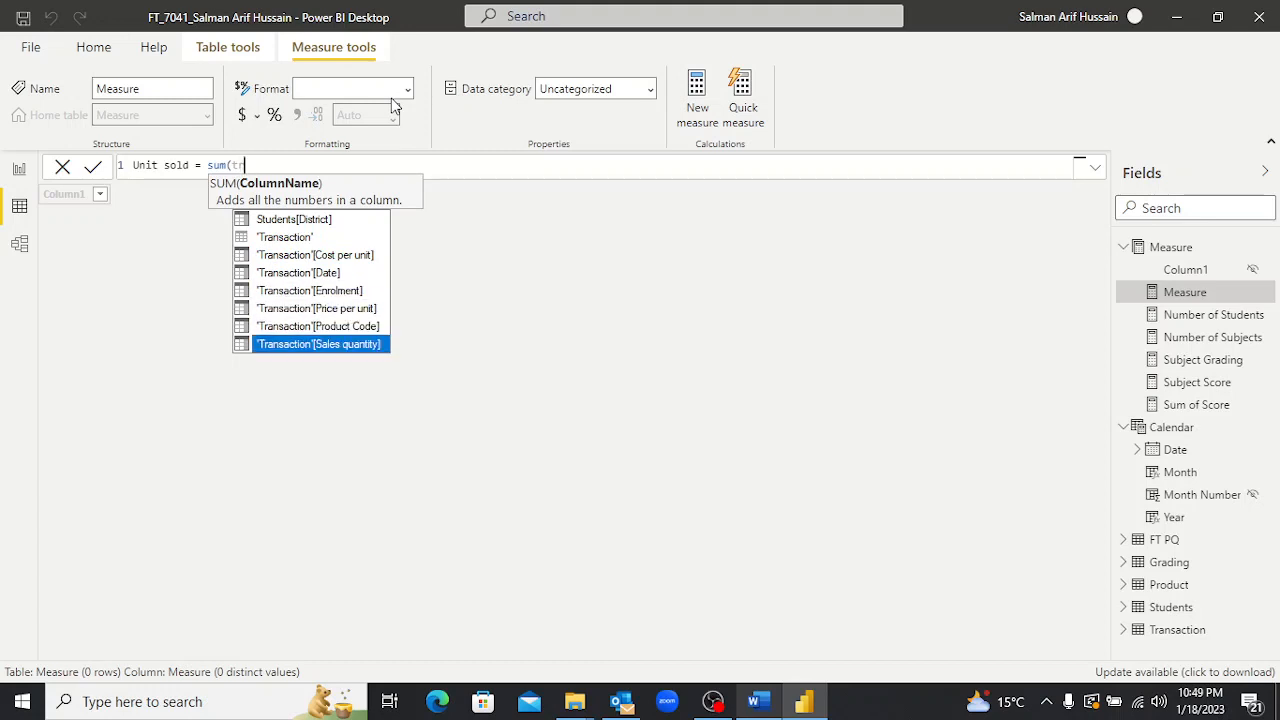
{"action": "key", "text": "Tab"}
{"action": "type", "text": ")"}
{"action": "key", "text": "Return"}
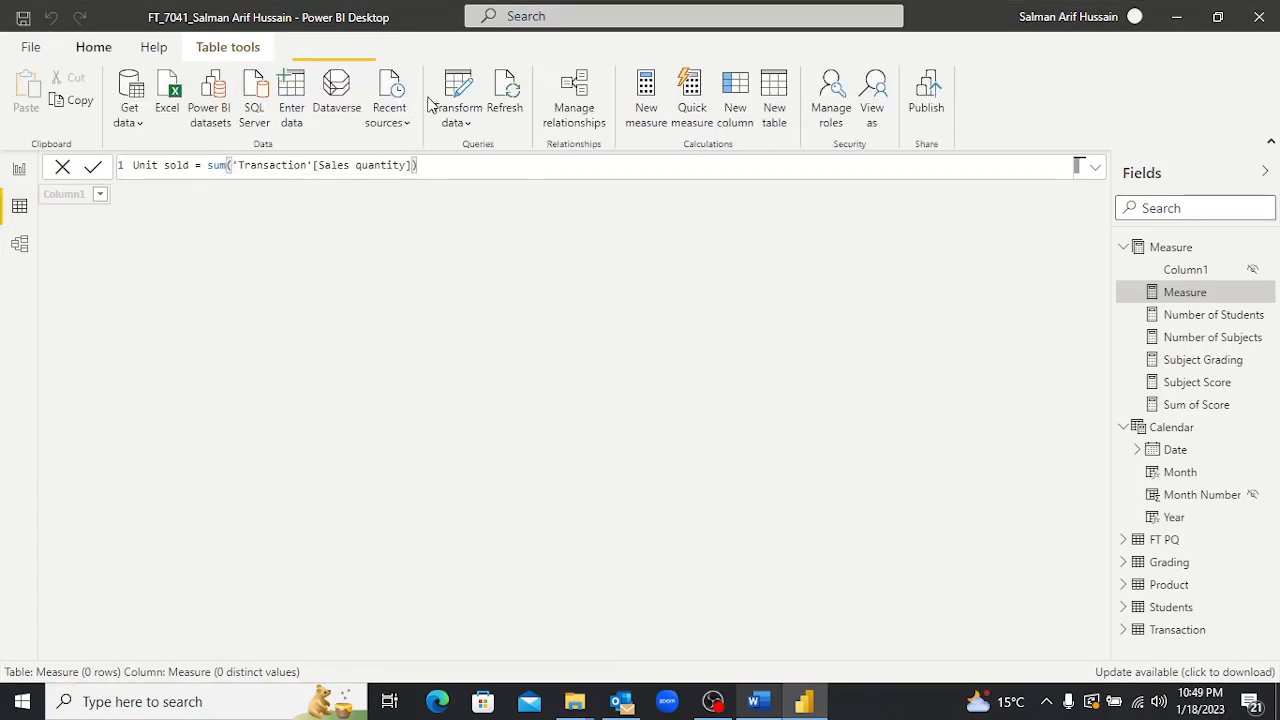
{"action": "left_click", "coordinate": [348, 55]}
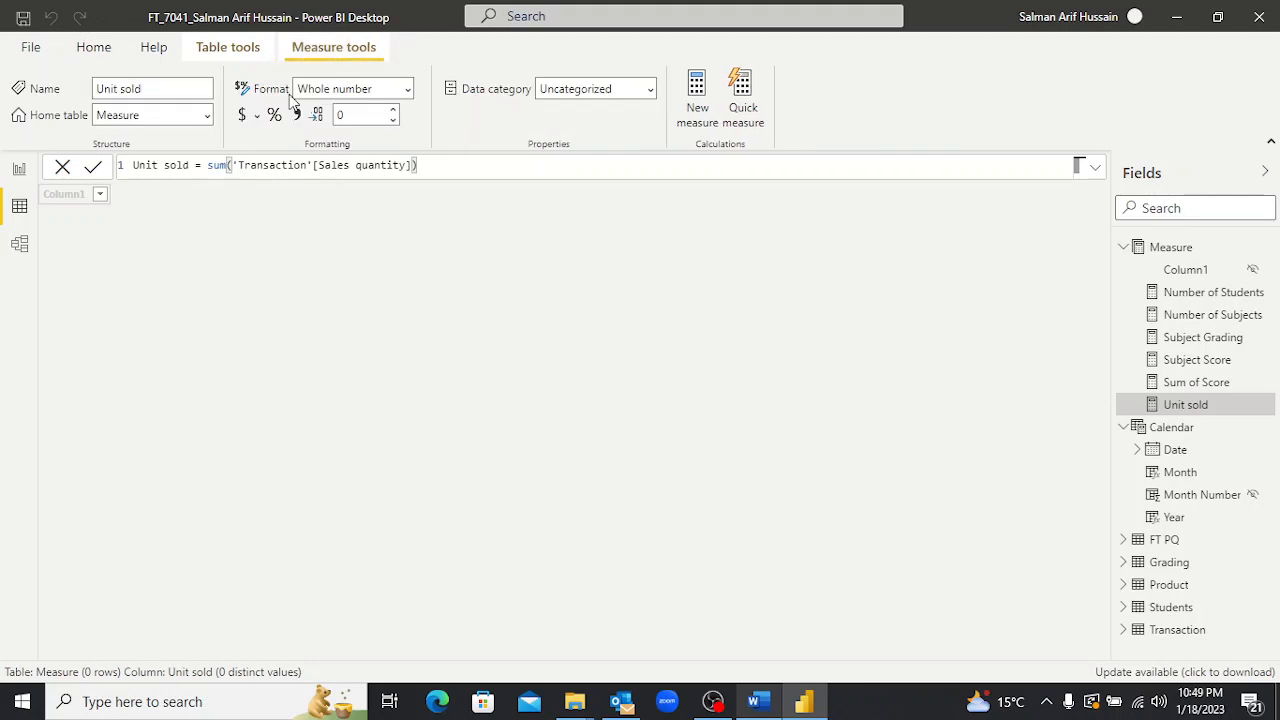
{"action": "left_click", "coordinate": [392, 122]}
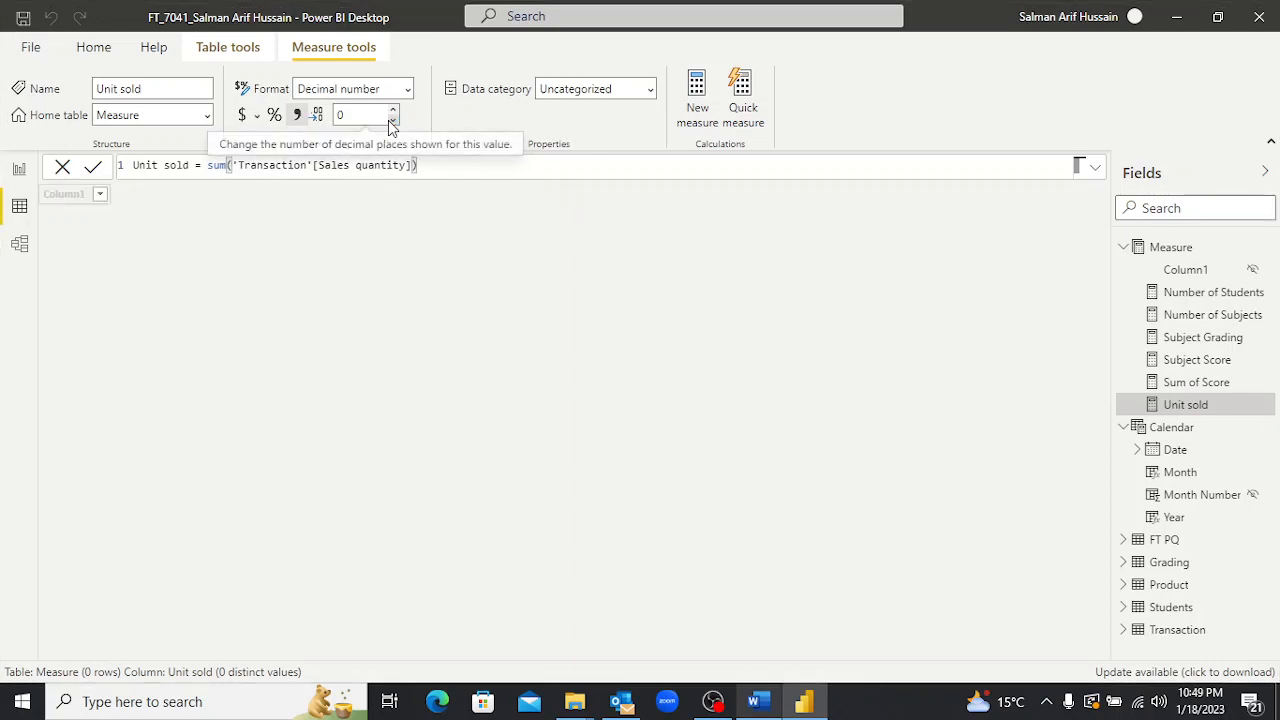
Copy the name Cost from Task 9 in Word and use it for another new measure in Power BI's Measure table.
{"action": "left_click", "coordinate": [1155, 248]}
{"action": "key", "text": "alt+Tab"}
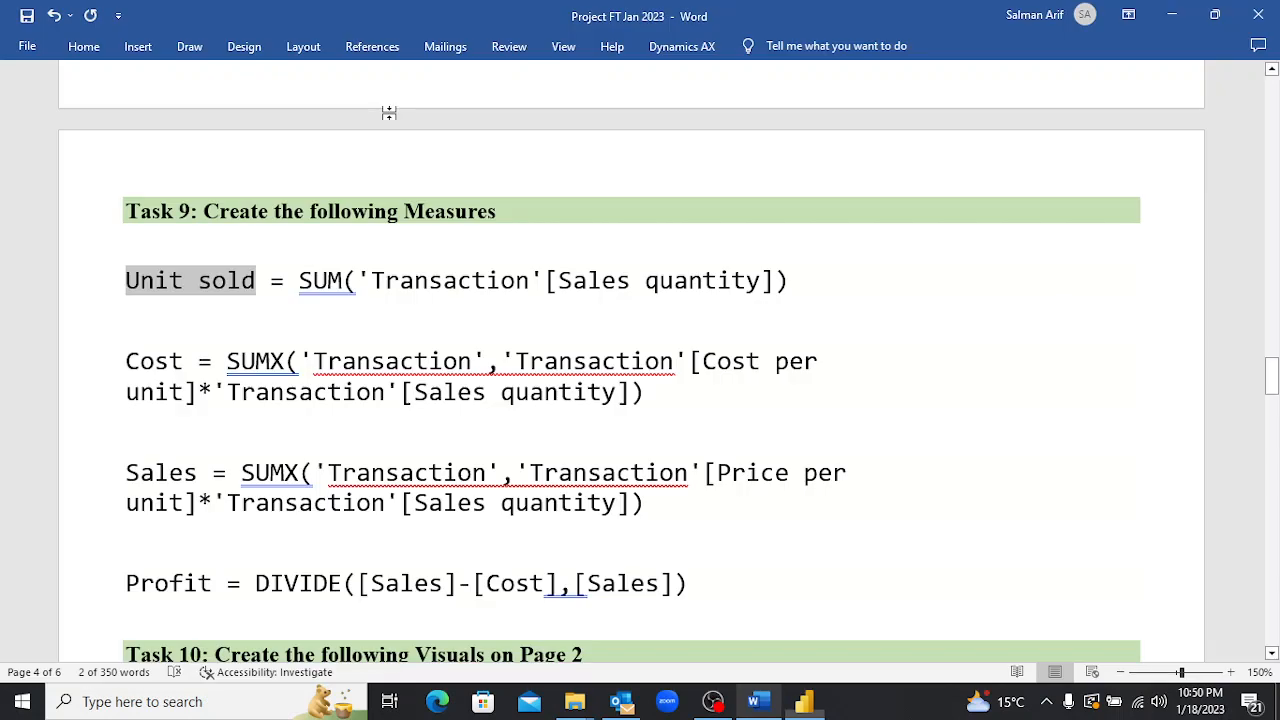
{"action": "key", "text": "ctrl+Up"}
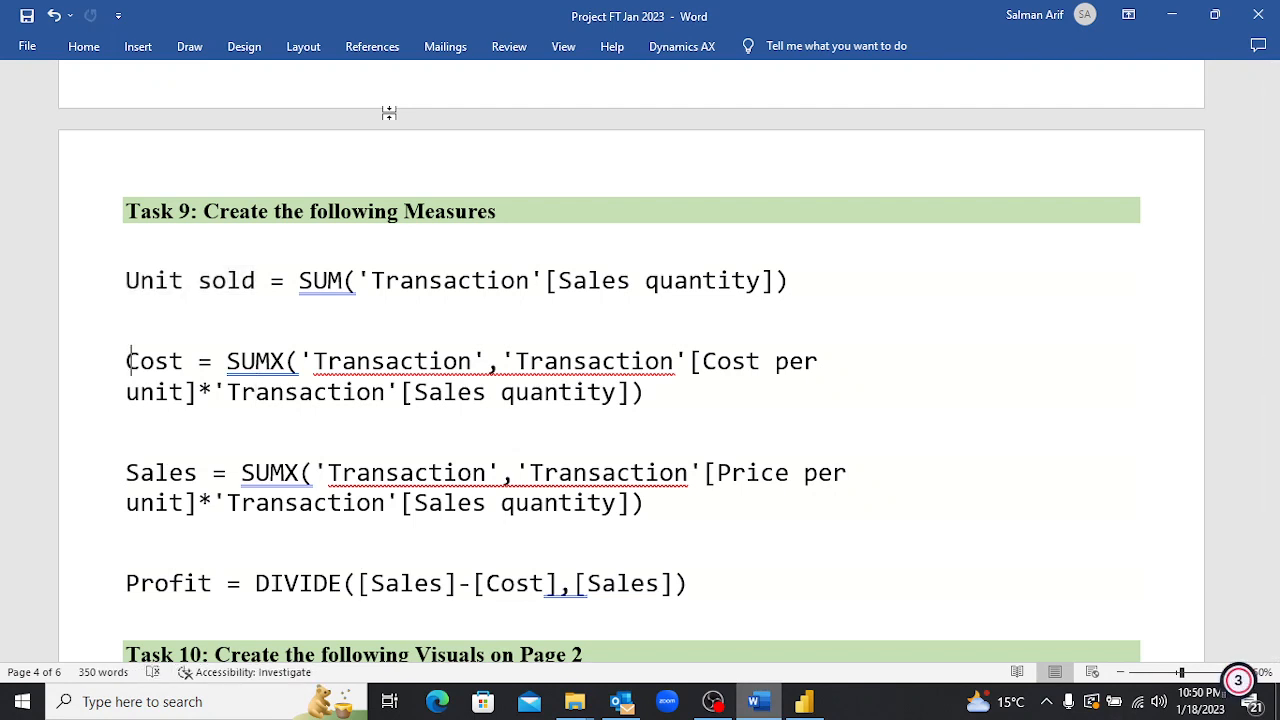
{"action": "key", "text": "shift+Right"}
{"action": "key", "text": "shift+Right"}
{"action": "key", "text": "shift+Right"}
{"action": "key", "text": "shift+Right"}
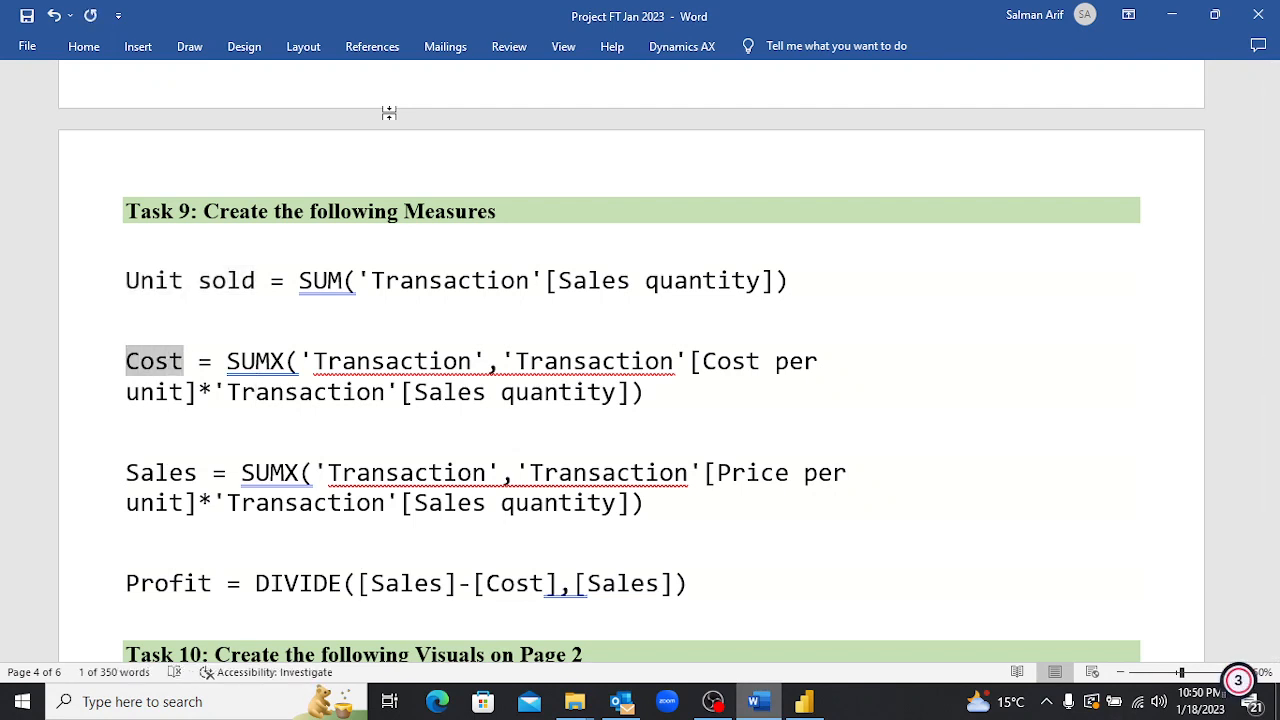
{"action": "key", "text": "alt+Tab"}
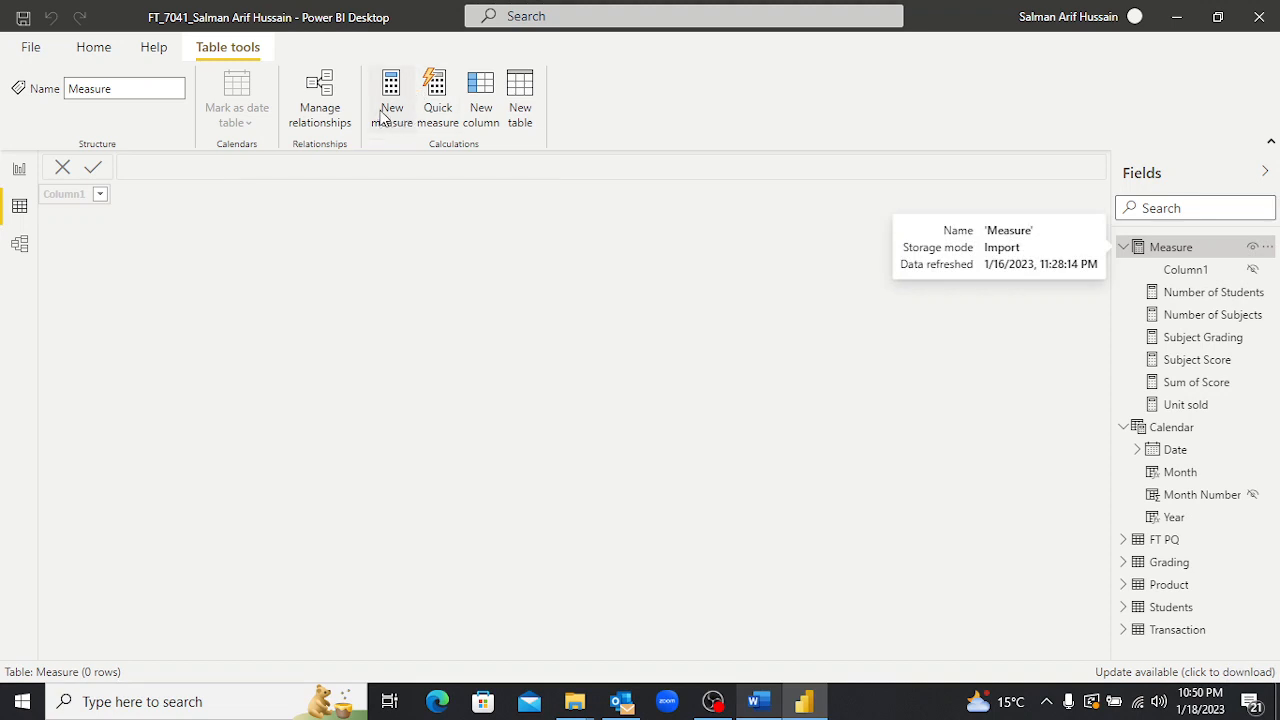
{"action": "left_click", "coordinate": [386, 115]}
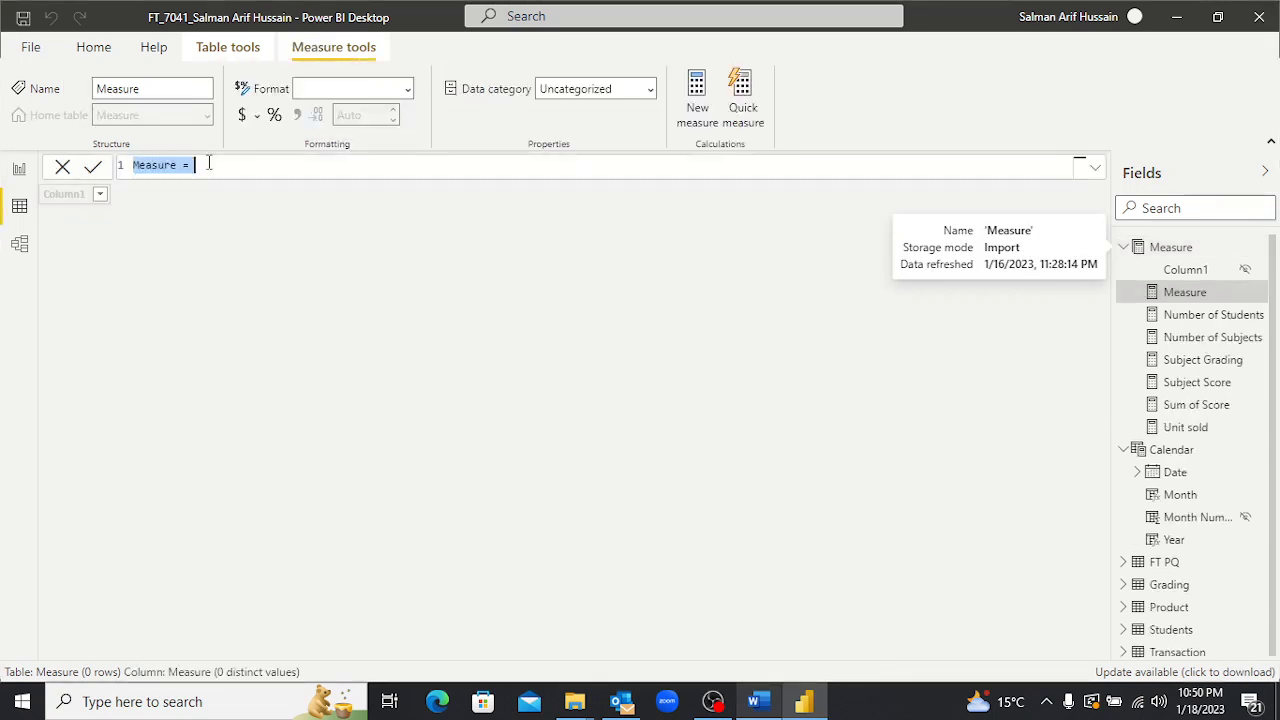
{"action": "key", "text": "ctrl+v"}
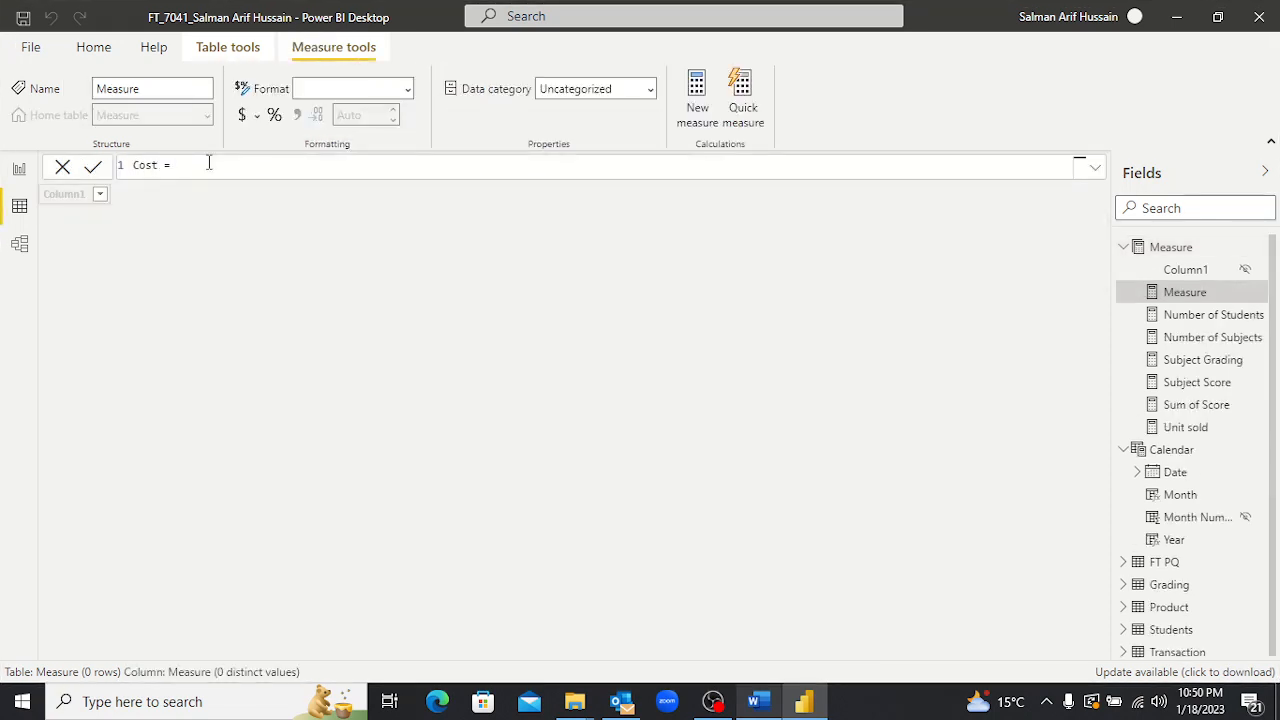
Define Cost as sumx('Transaction','Transaction'[Cost per unit]*'Transaction'[Sales quantity]) and format it as a whole number with thousands separator and 0 decimal places.
{"action": "type", "text": "= sumx("}
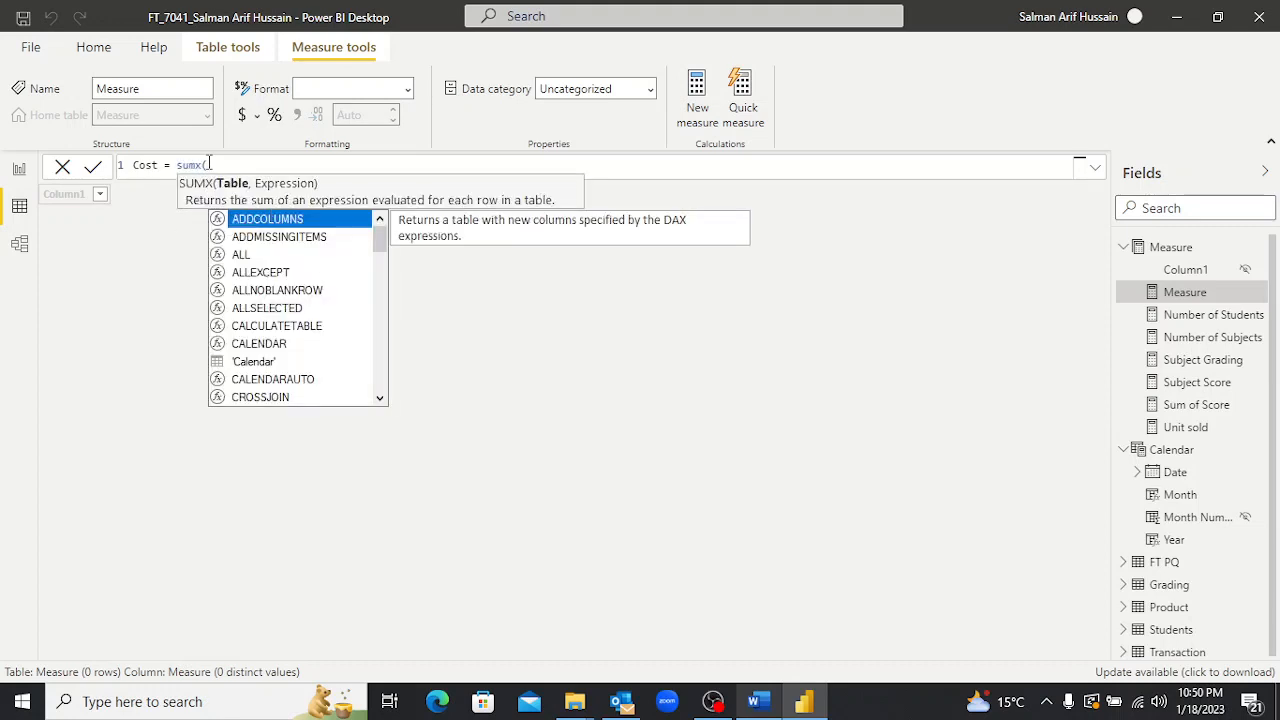
{"action": "type", "text": "tran"}
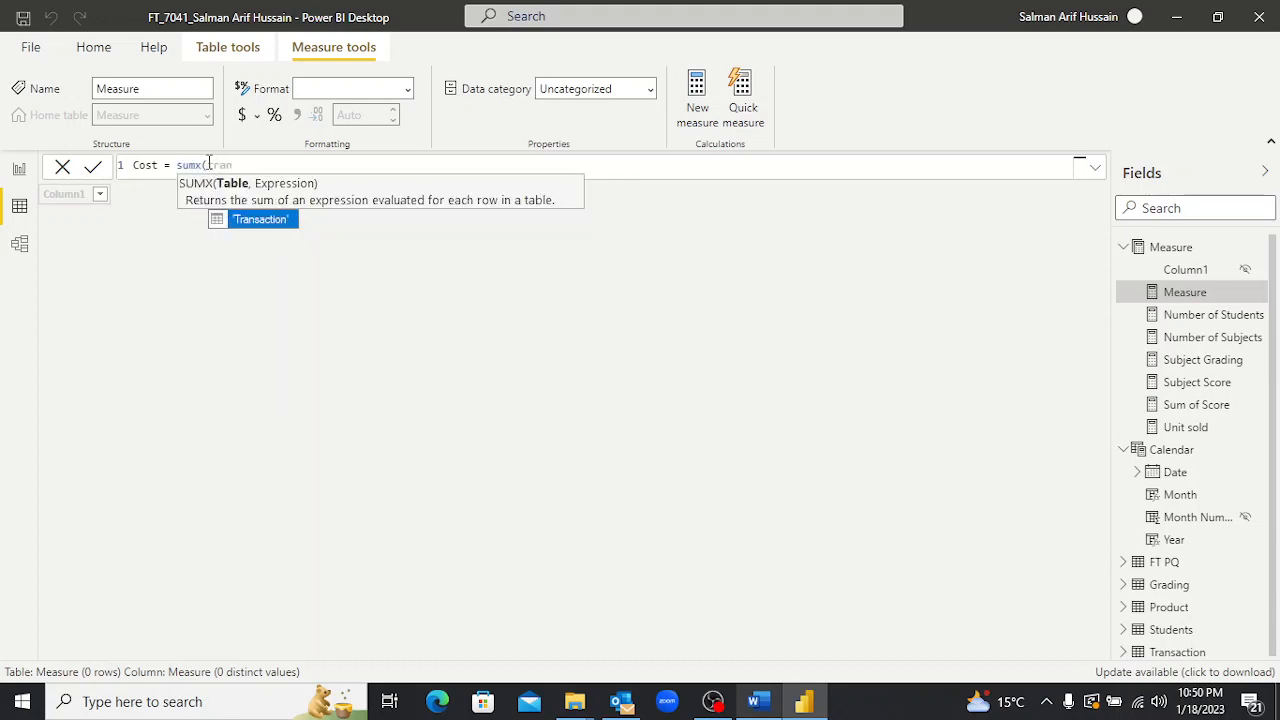
{"action": "key", "text": "Tab"}
{"action": "type", "text": ","}
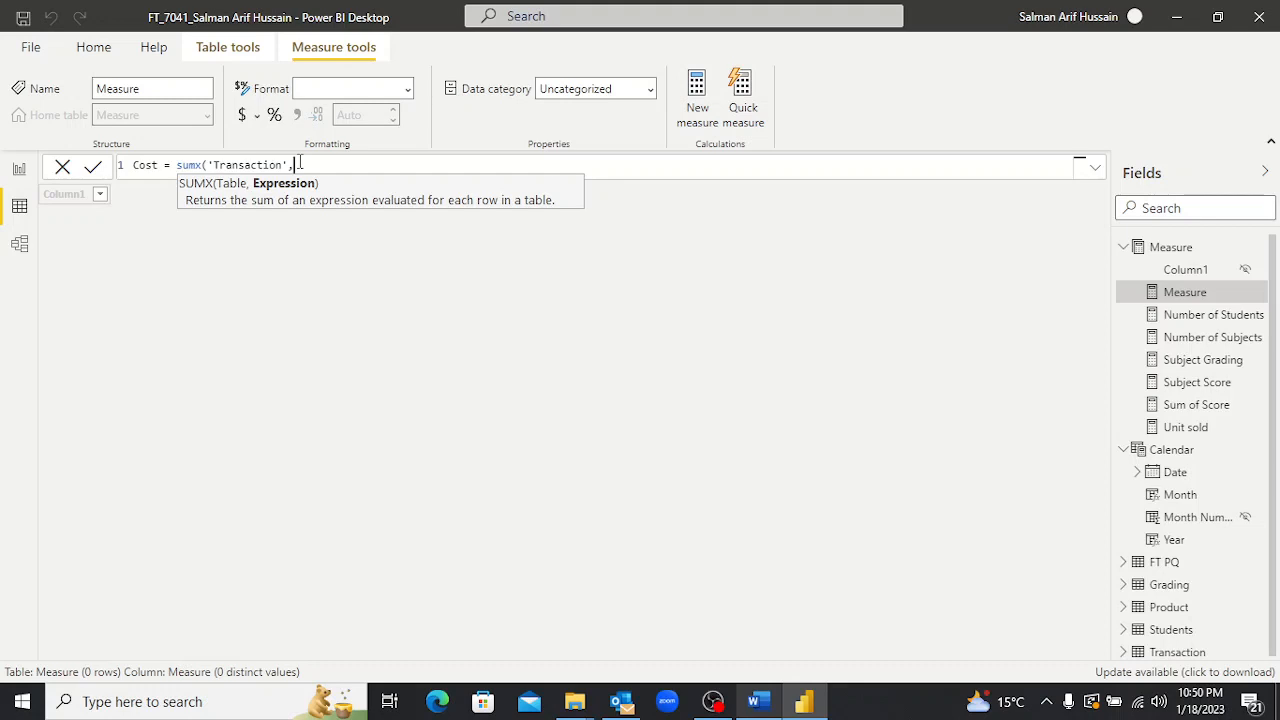
{"action": "type", "text": "cos"}
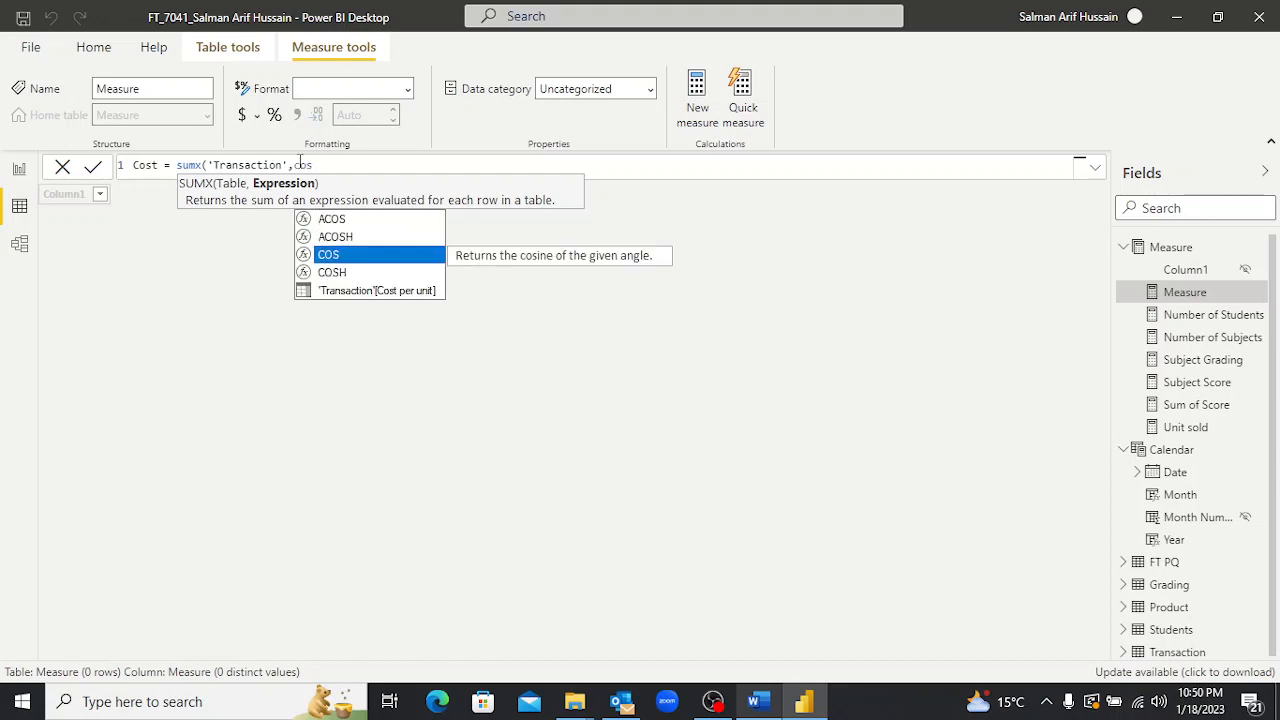
{"action": "key", "text": "Down"}
{"action": "key", "text": "Down"}
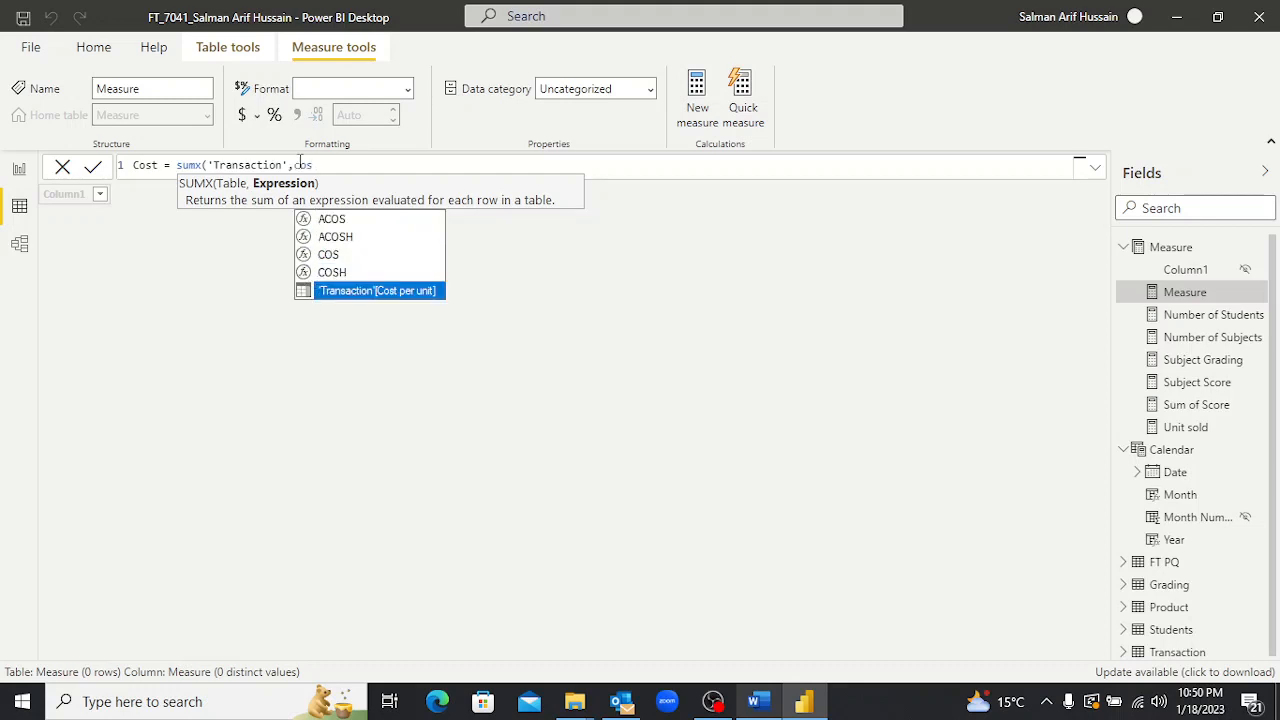
{"action": "key", "text": "Tab"}
{"action": "type", "text": "*"}
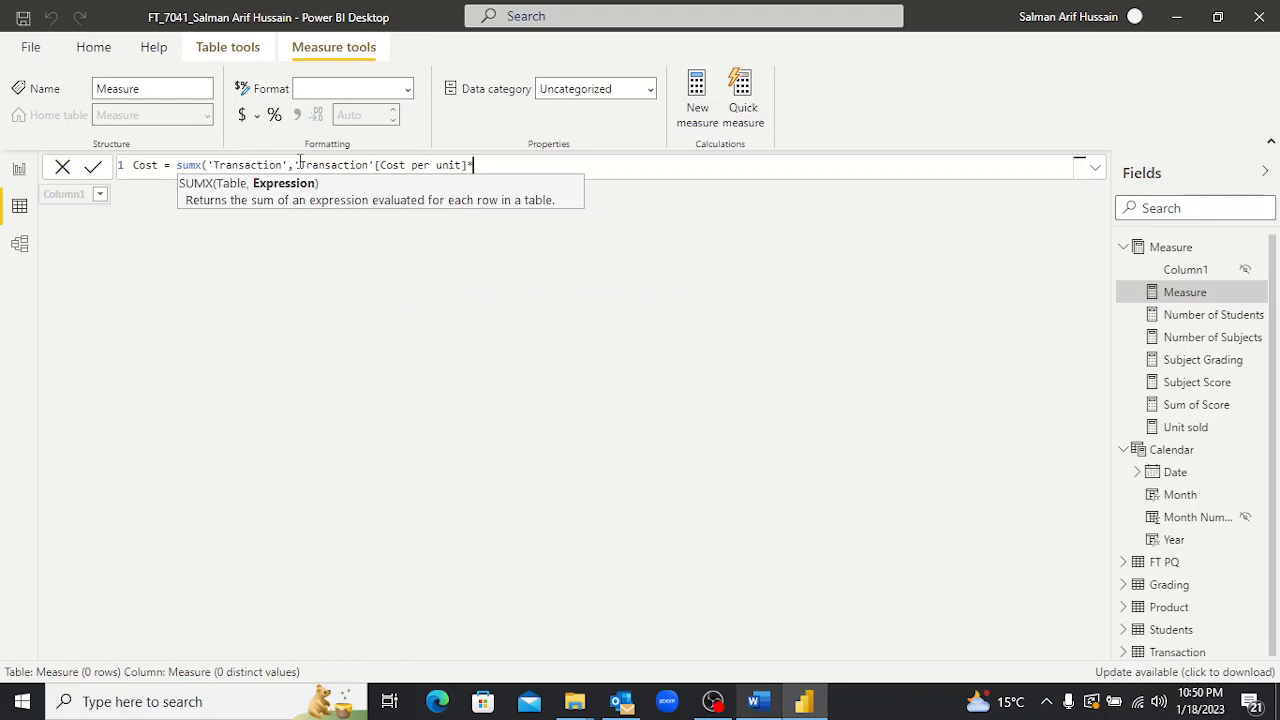
{"action": "type", "text": "qua"}
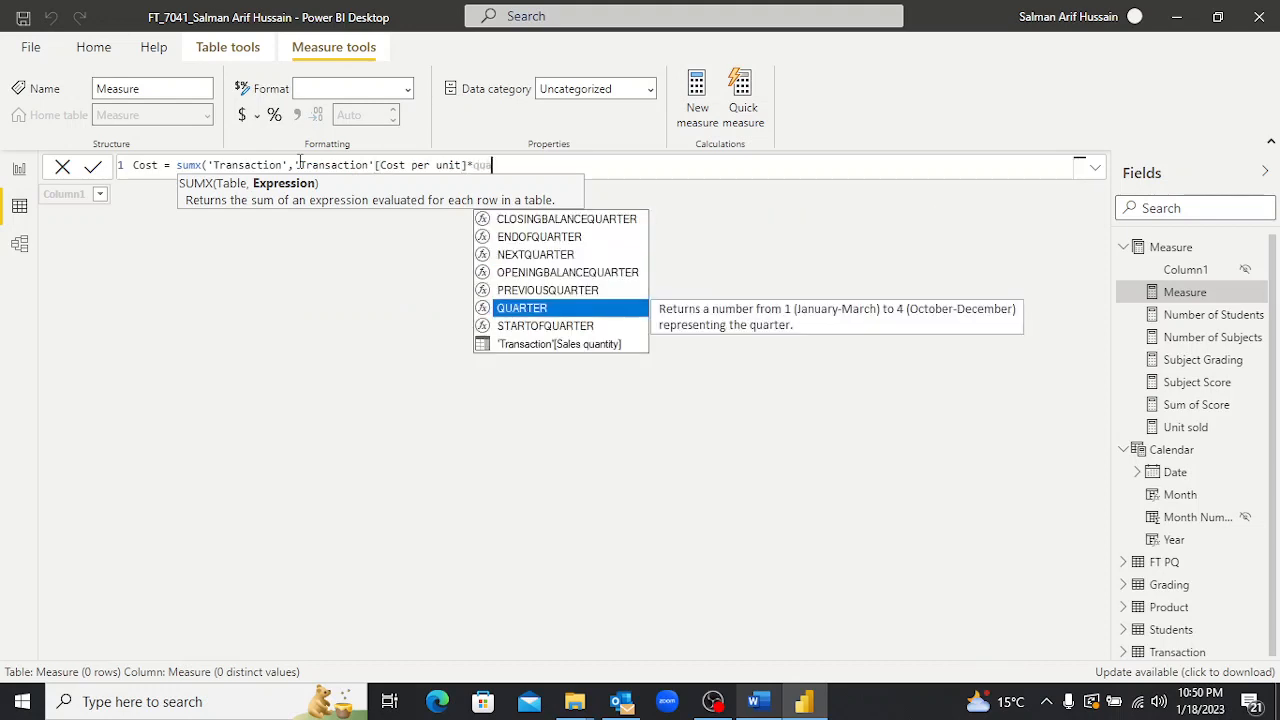
{"action": "key", "text": "Down"}
{"action": "key", "text": "Down"}
{"action": "key", "text": "Tab"}
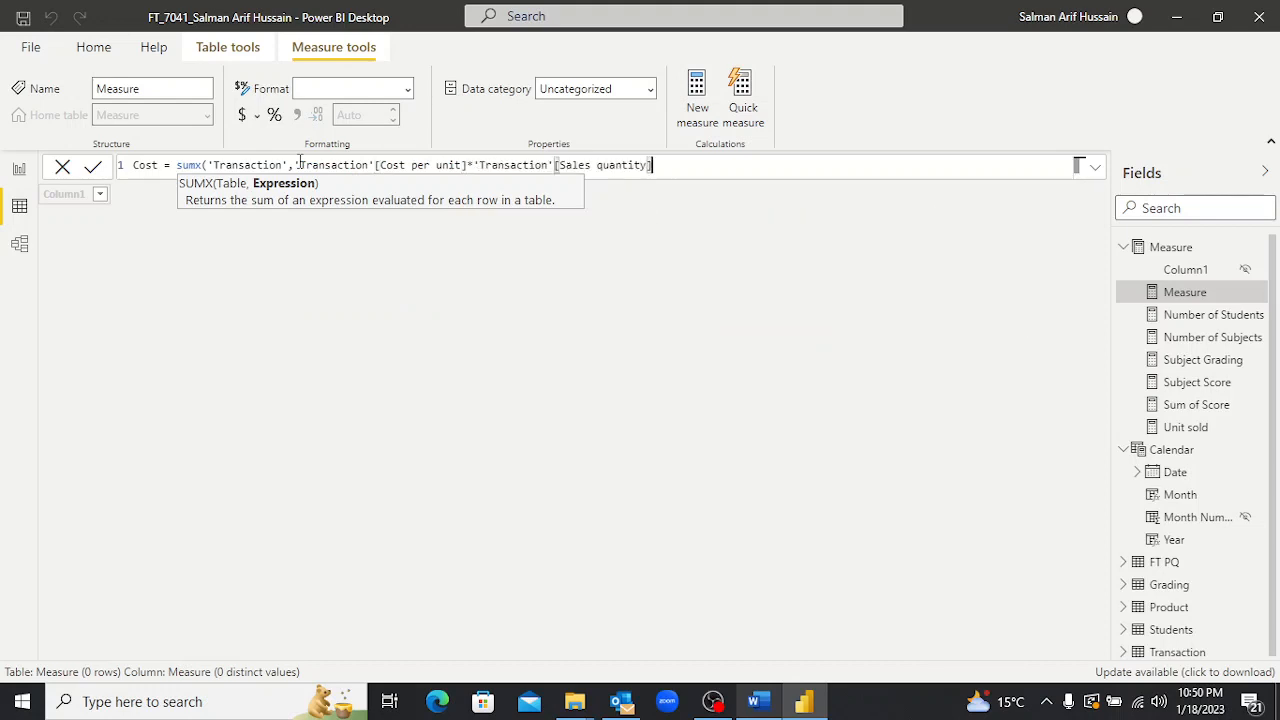
{"action": "type", "text": ")"}
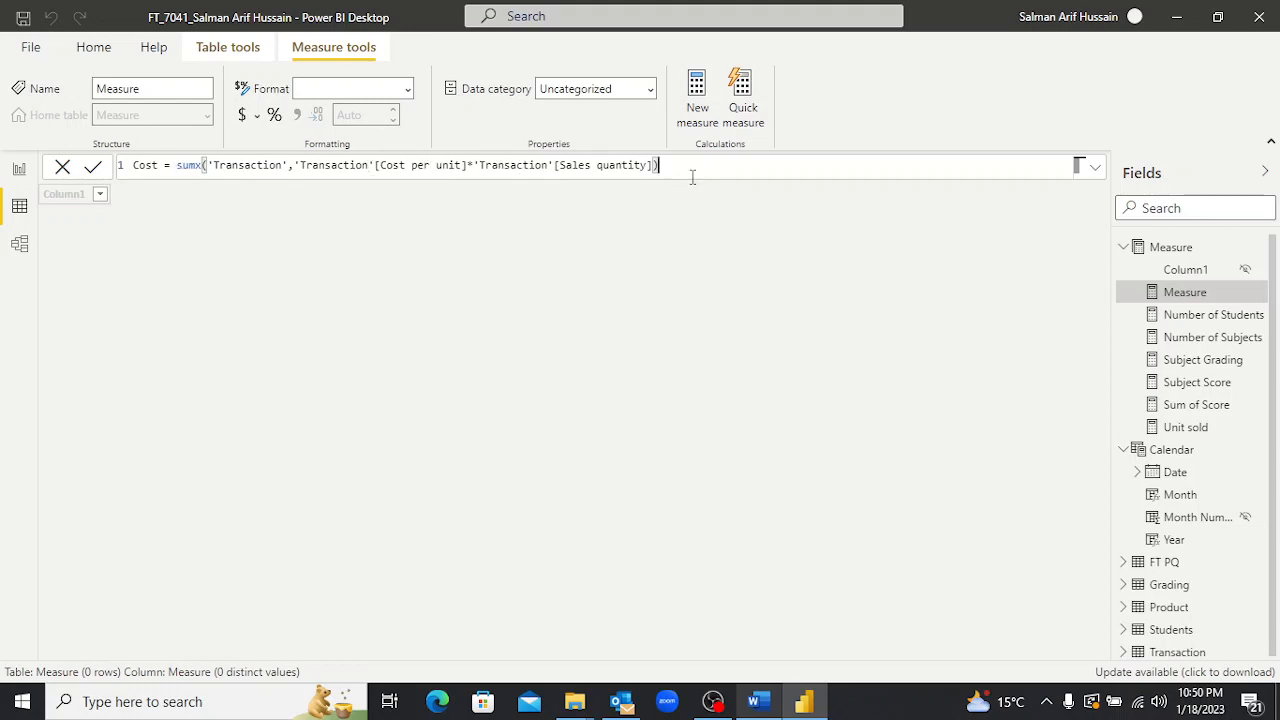
{"action": "key", "text": "Return"}
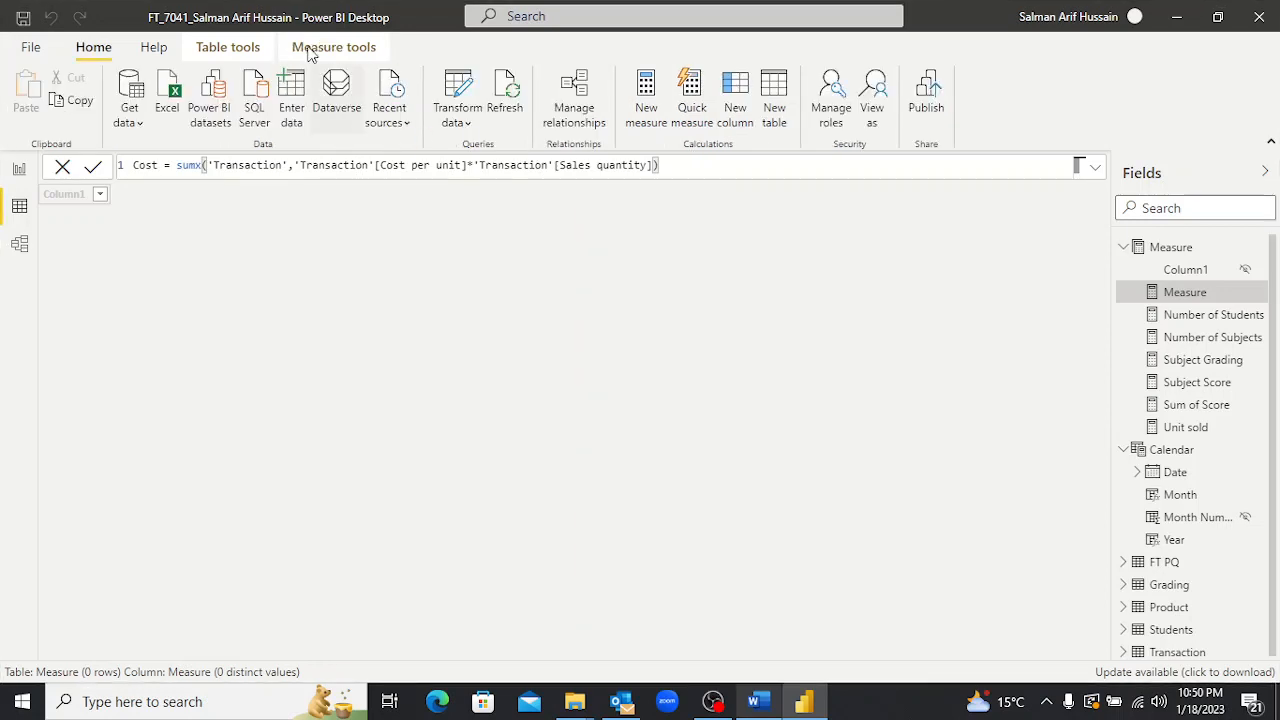
{"action": "left_click", "coordinate": [333, 52]}
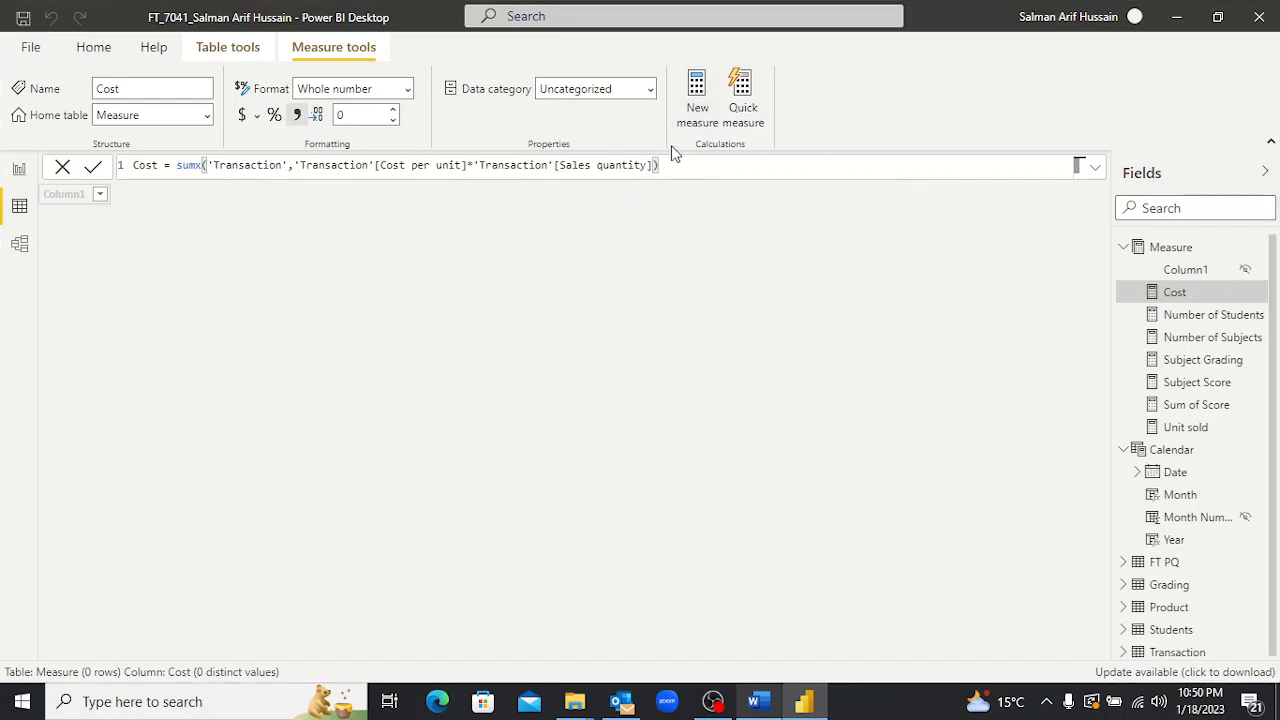
Create the measure Sales = sumx('Transaction','Transaction'[Price per unit]*'Transaction'[Sales quantity]), formatted as a whole number with thousands separator and 0 decimal places.
{"action": "left_click", "coordinate": [690, 117]}
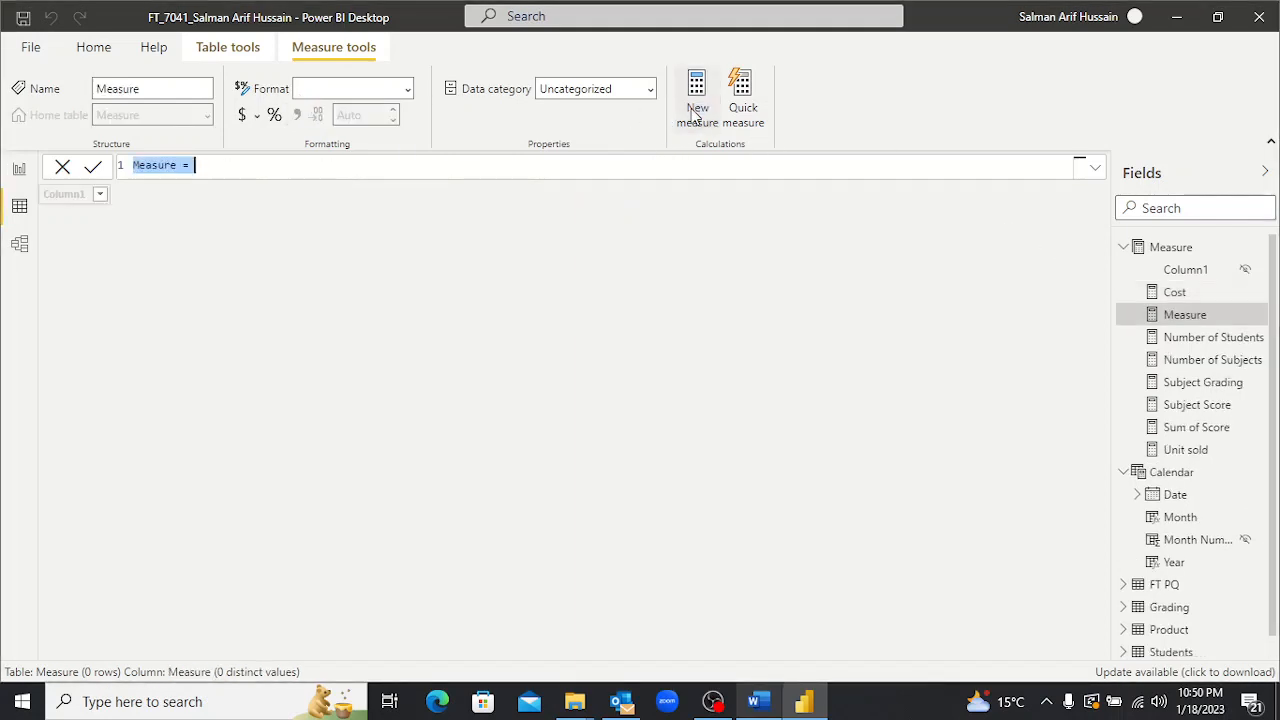
{"action": "type", "text": "Sales"}
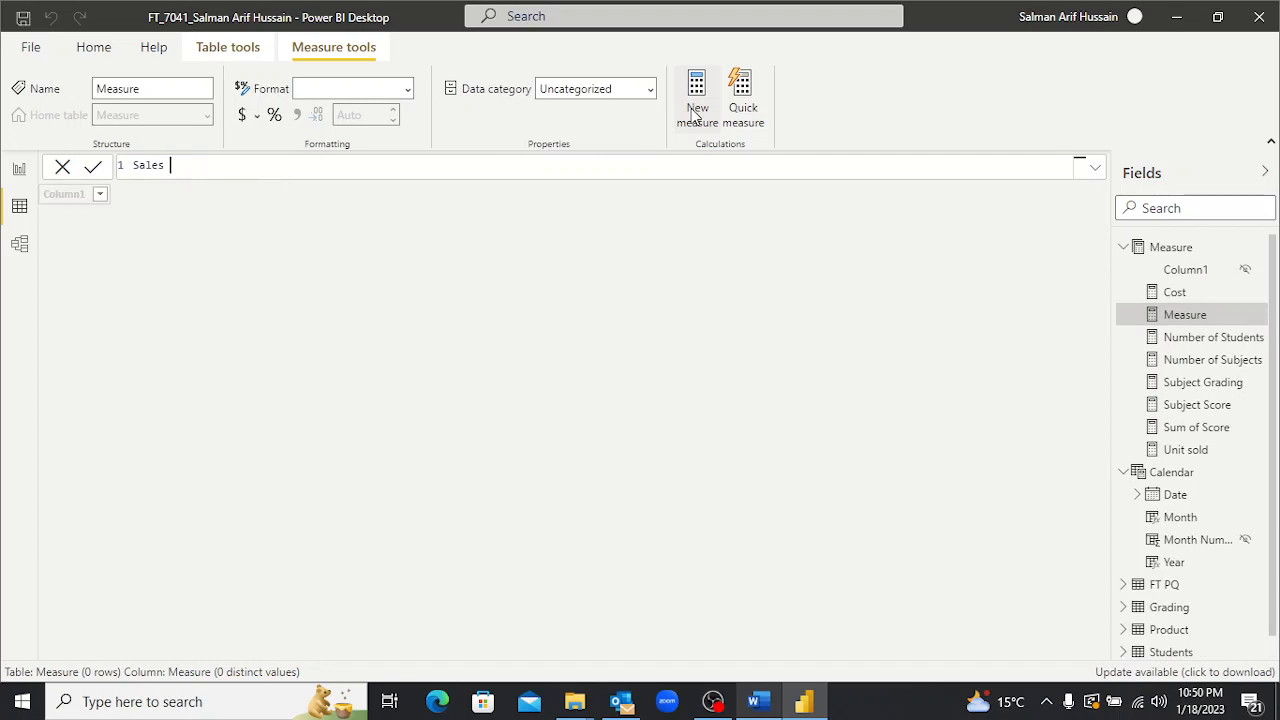
{"action": "type", "text": " = sumx("}
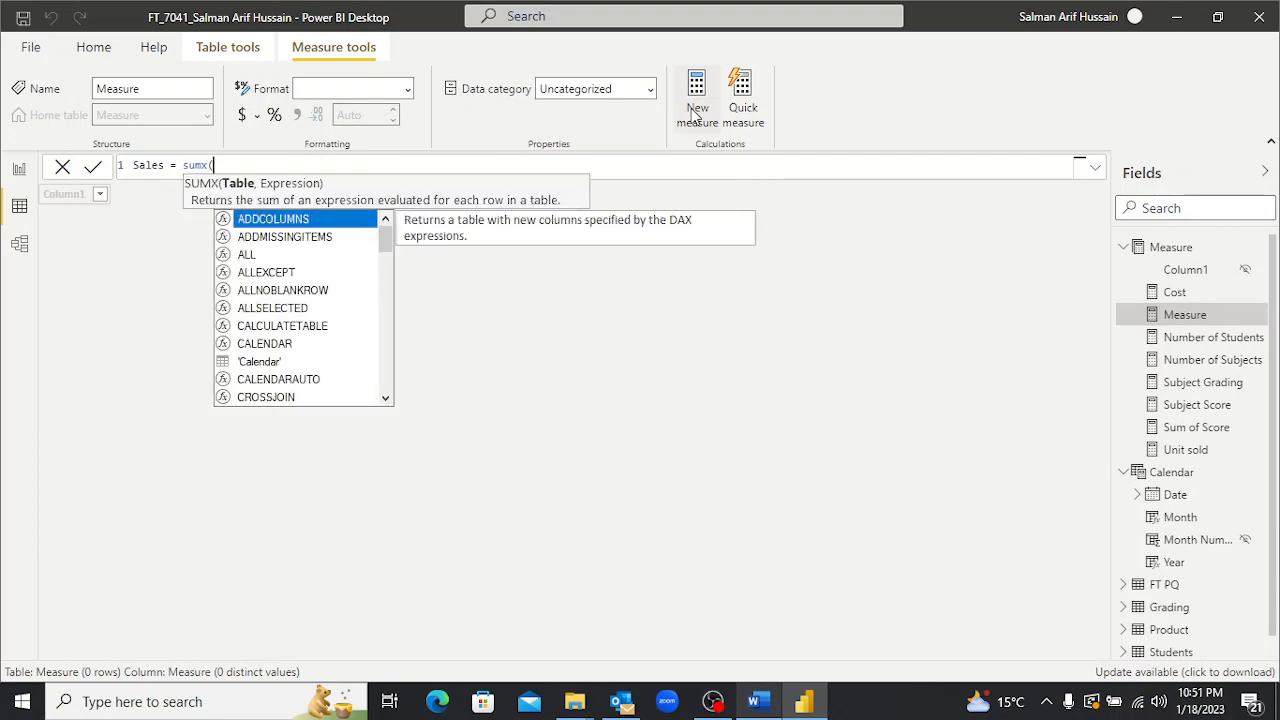
{"action": "type", "text": "tran"}
{"action": "key", "text": "Tab"}
{"action": "type", "text": ","}
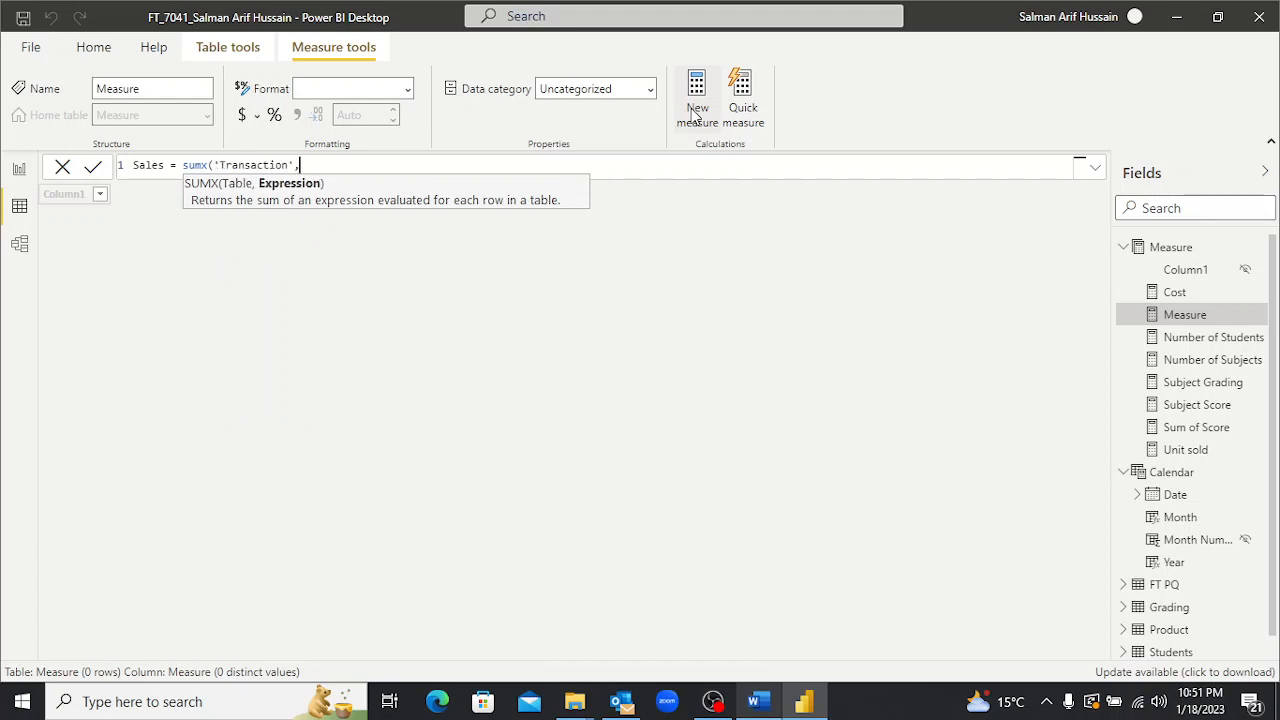
{"action": "type", "text": "pri"}
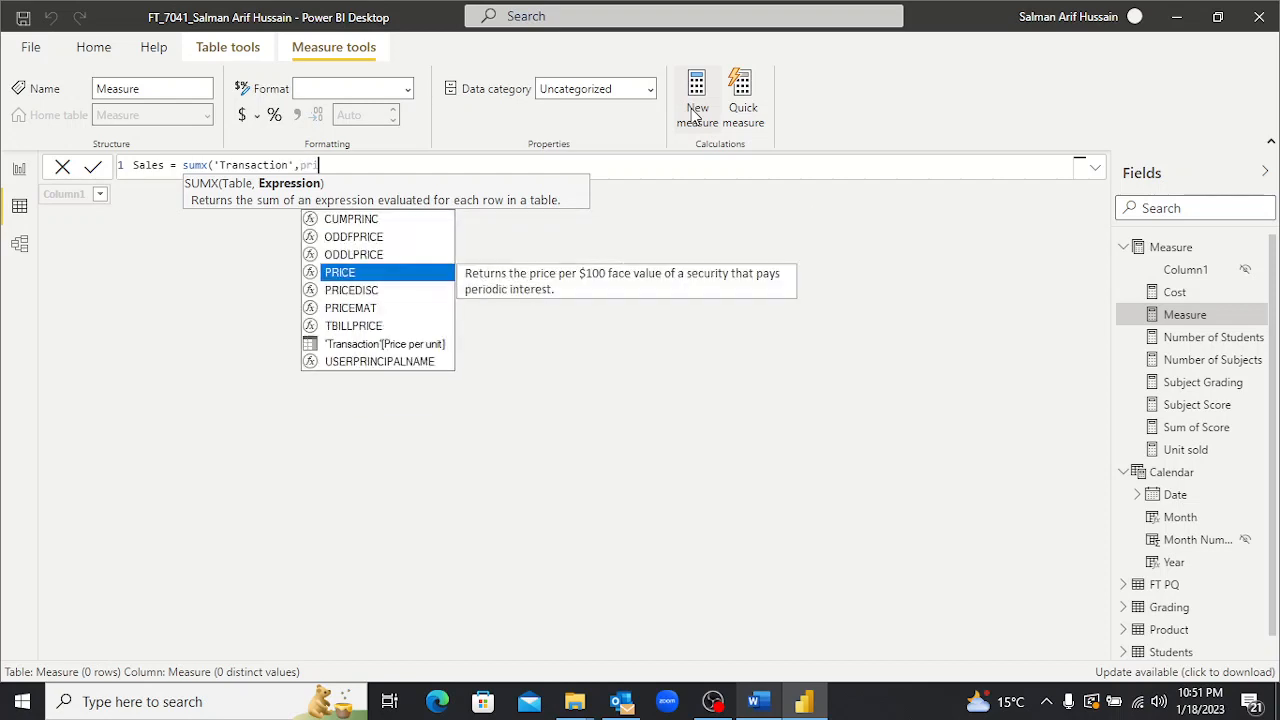
{"action": "key", "text": "Down"}
{"action": "key", "text": "Down"}
{"action": "key", "text": "Down"}
{"action": "key", "text": "Down"}
{"action": "key", "text": "Tab"}
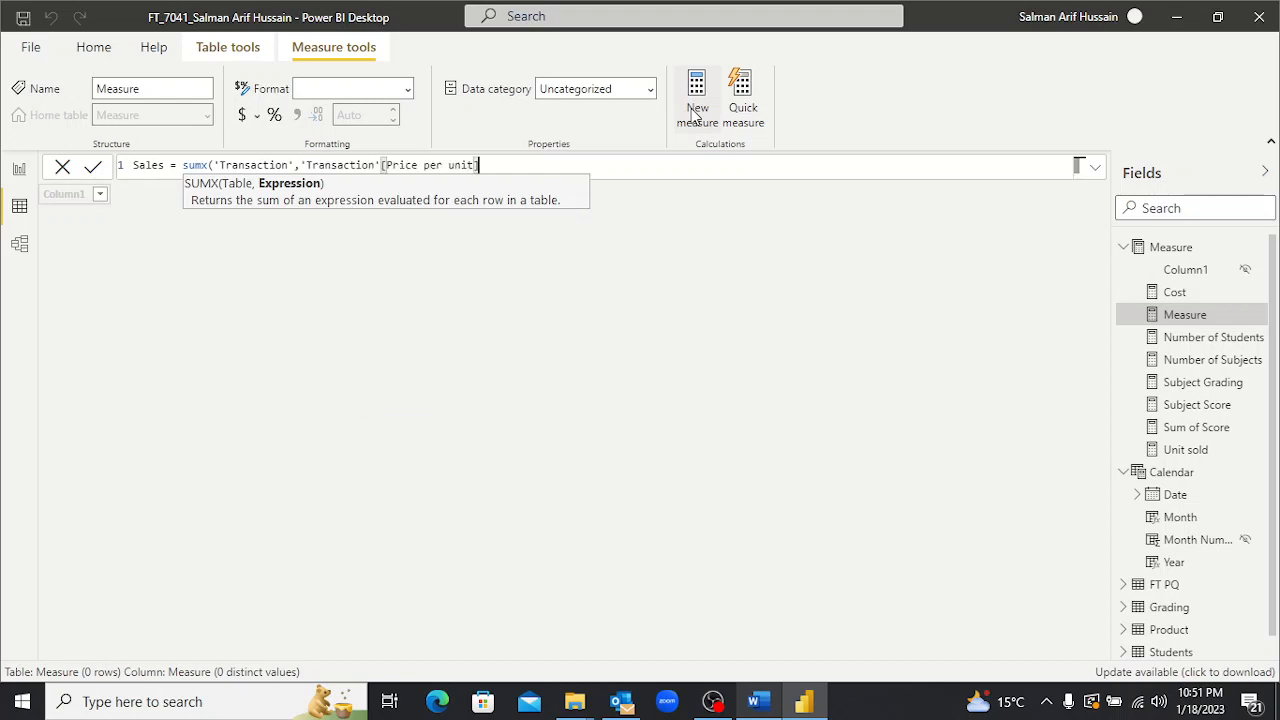
{"action": "type", "text": "*quan"}
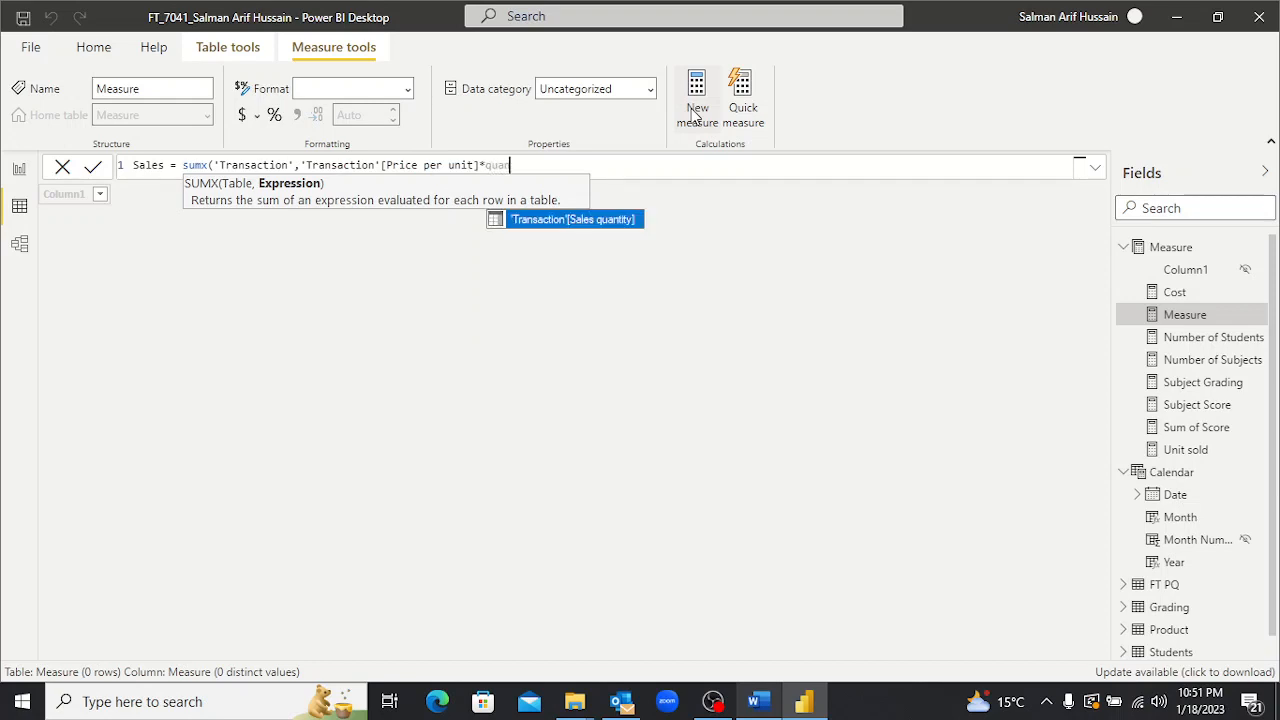
{"action": "key", "text": "Tab"}
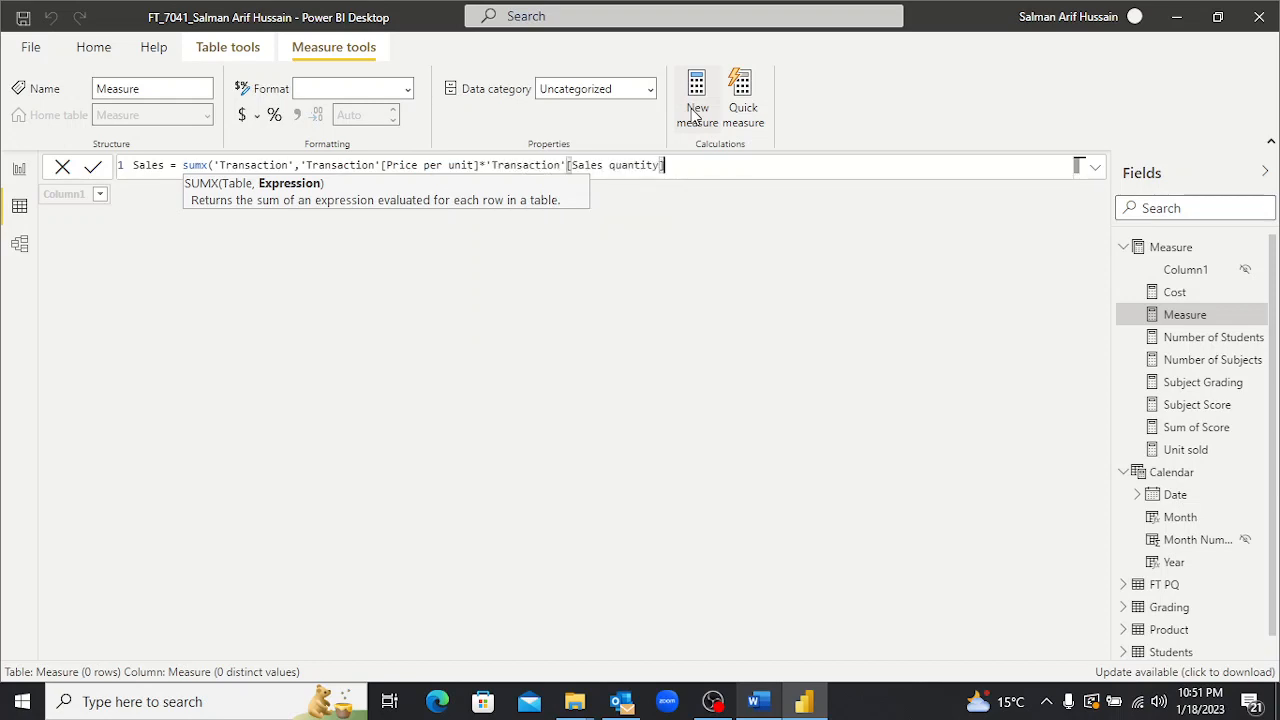
{"action": "type", "text": ")"}
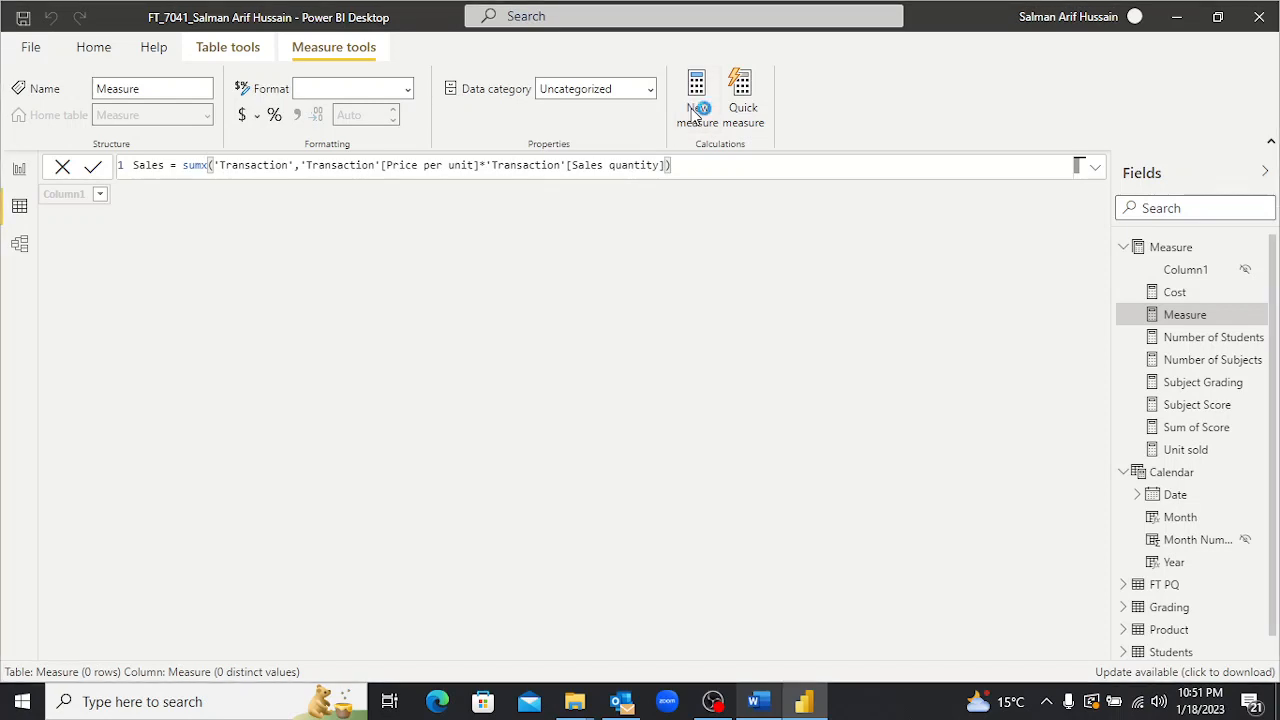
{"action": "left_click", "coordinate": [699, 108]}
{"action": "left_click", "coordinate": [340, 47]}
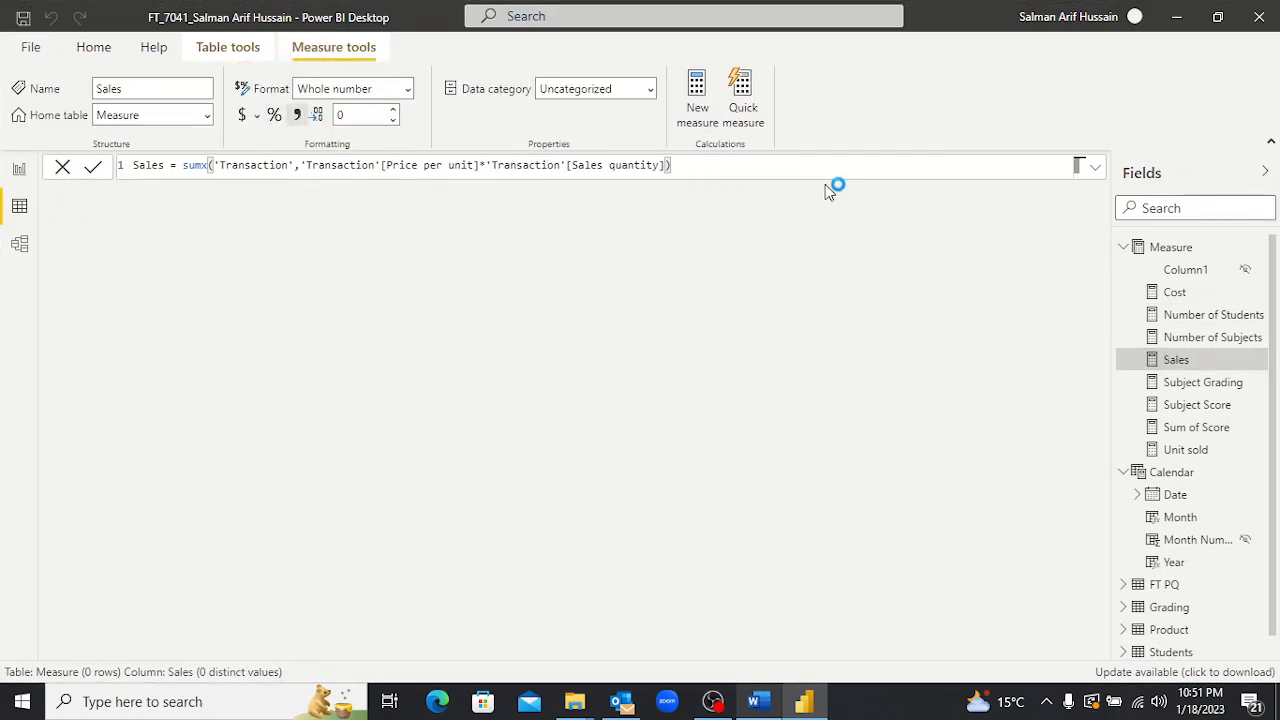
Copy the name Profit from Task 9 in Word and use it for a new measure in Power BI's Measure table.
{"action": "key", "text": "alt+Tab"}
{"action": "key", "text": "Down"}
{"action": "key", "text": "Down"}
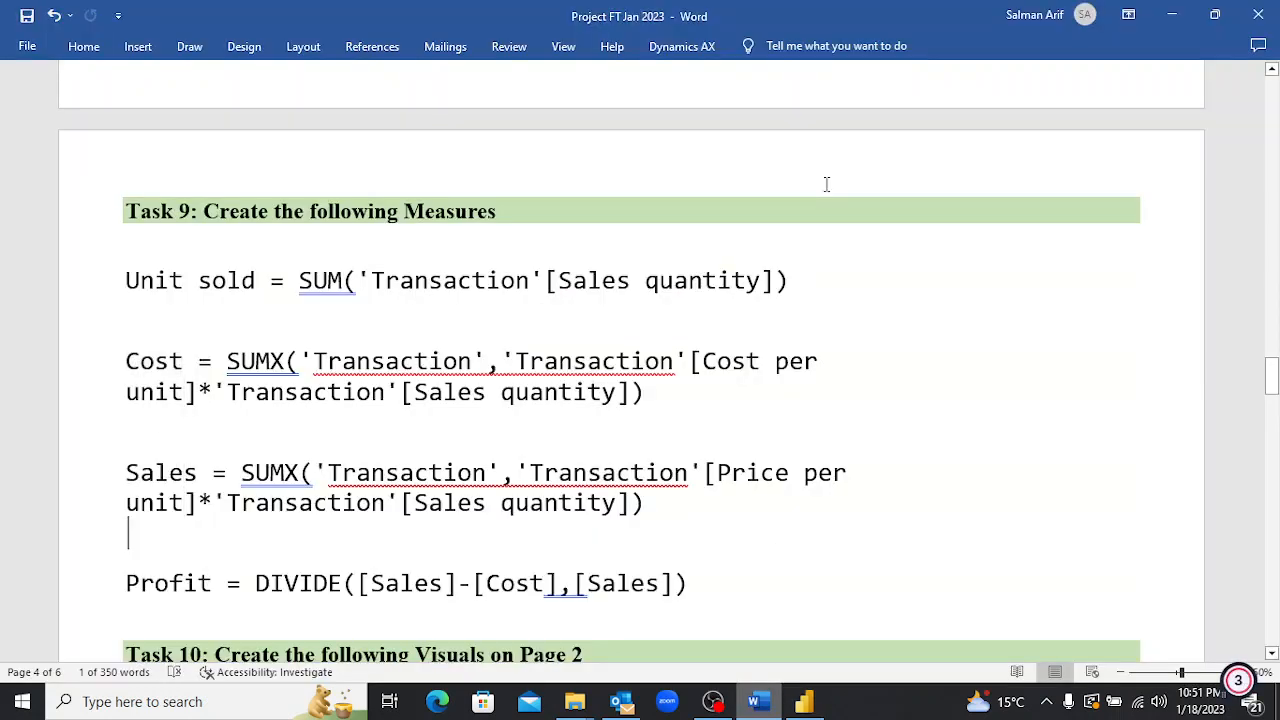
{"action": "key", "text": "shift+Right"}
{"action": "key", "text": "shift+Right"}
{"action": "key", "text": "shift+Right"}
{"action": "key", "text": "shift+Right"}
{"action": "key", "text": "shift+Right"}
{"action": "key", "text": "shift+Right"}
{"action": "key", "text": "ctrl+c"}
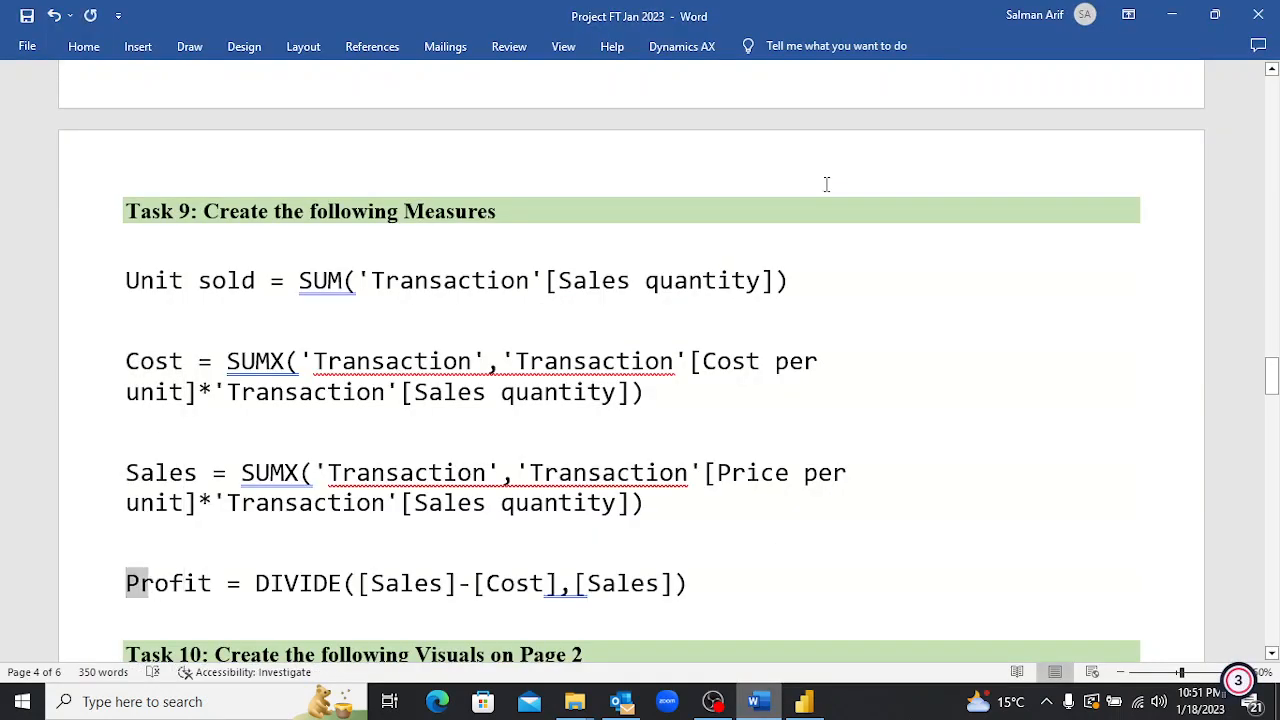
{"action": "key", "text": "alt+Tab"}
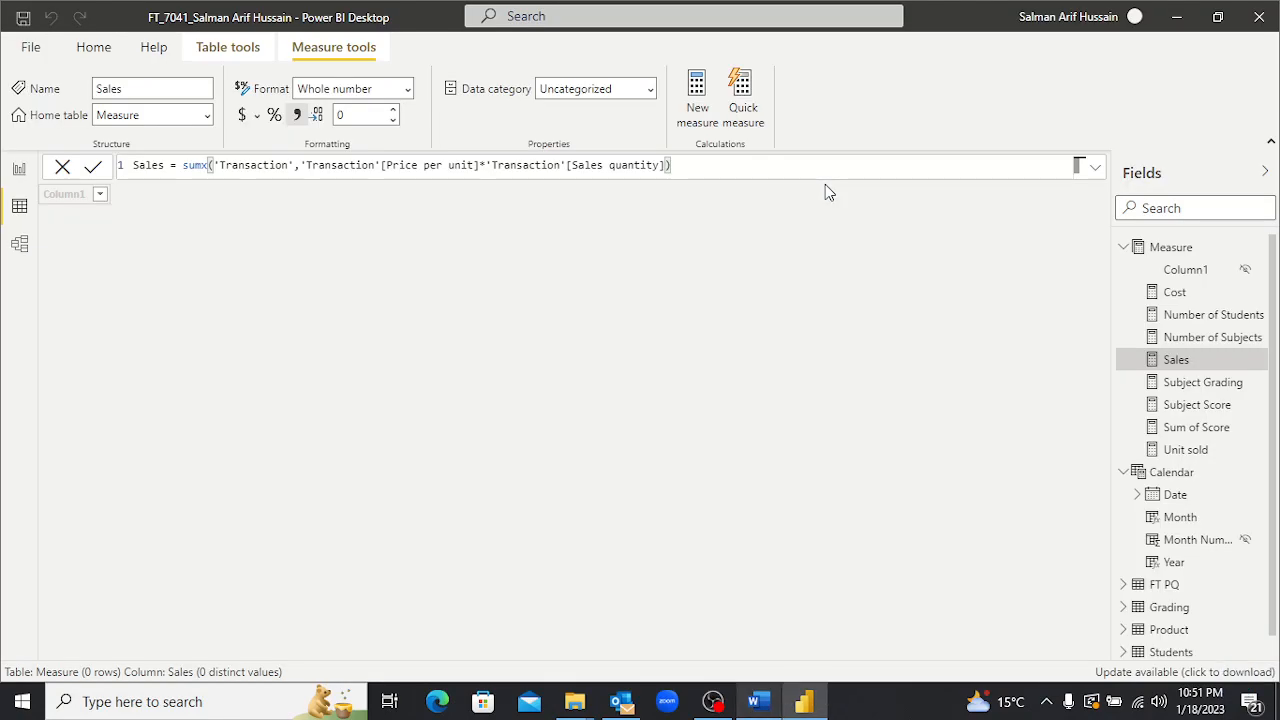
{"action": "left_click", "coordinate": [690, 112]}
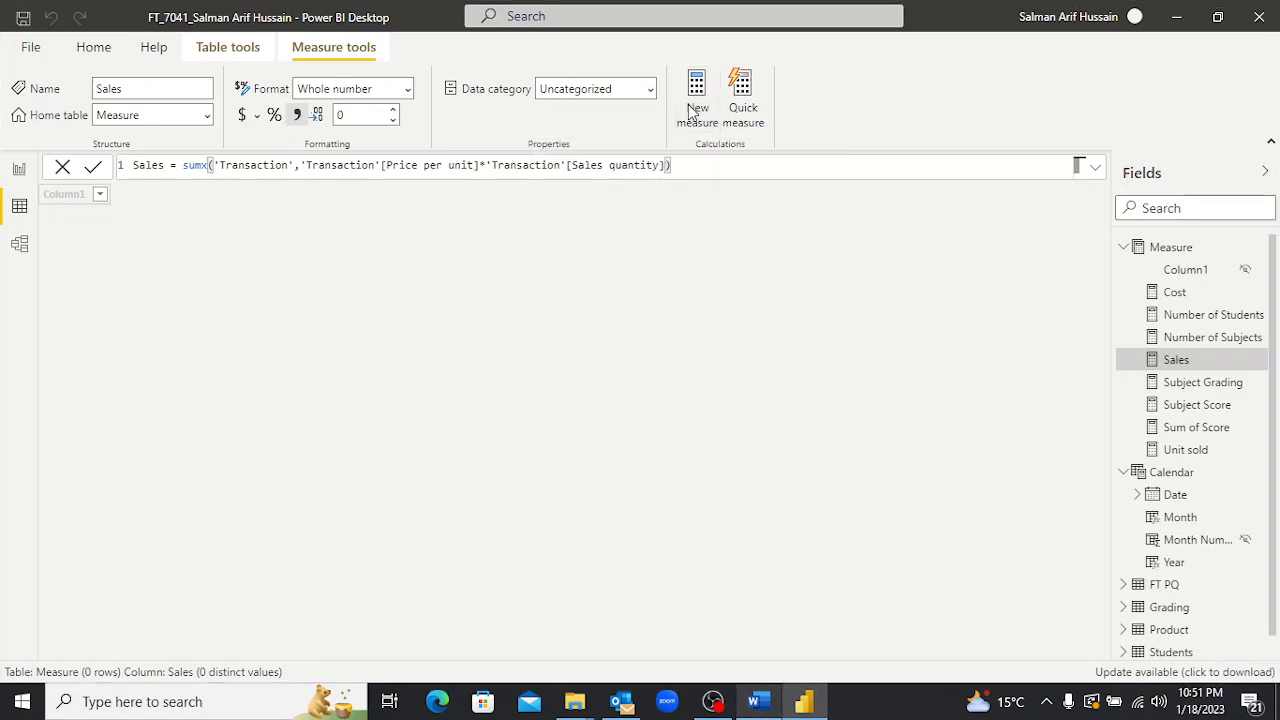
{"action": "key", "text": "ctrl+v"}
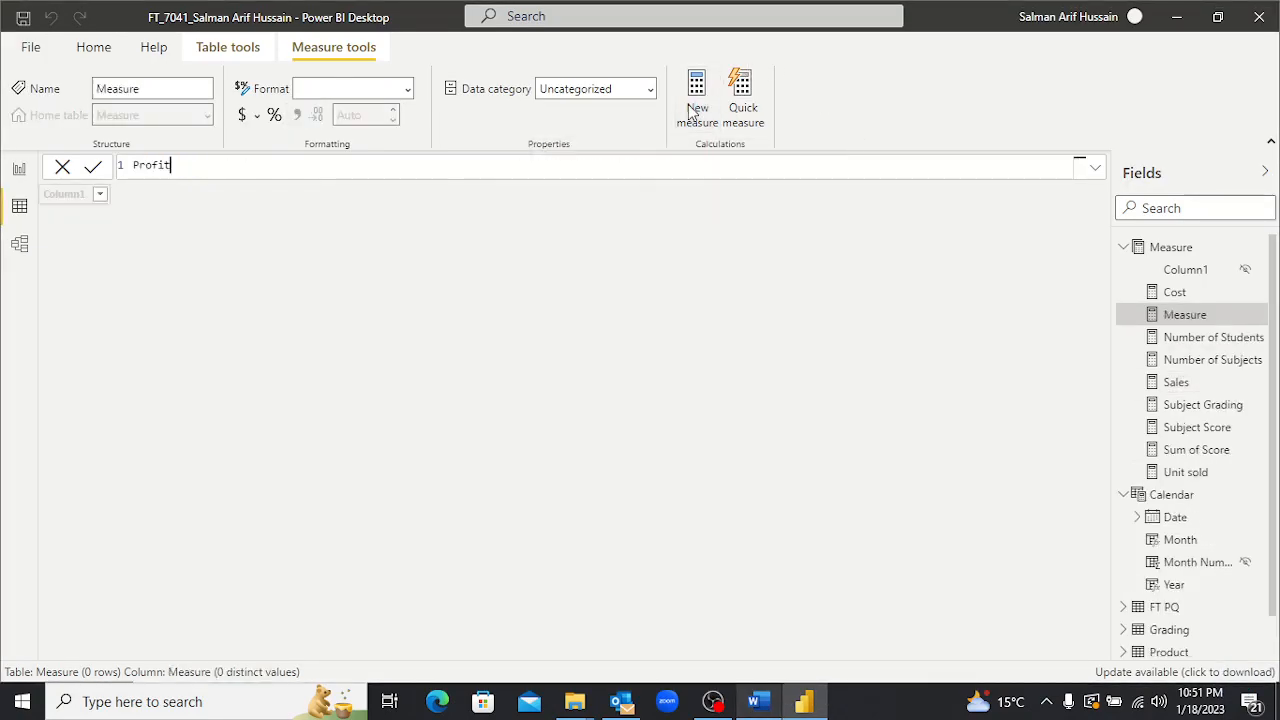
Begin the Profit measure's formula with the DIVIDE function.
{"action": "type", "text": "d"}
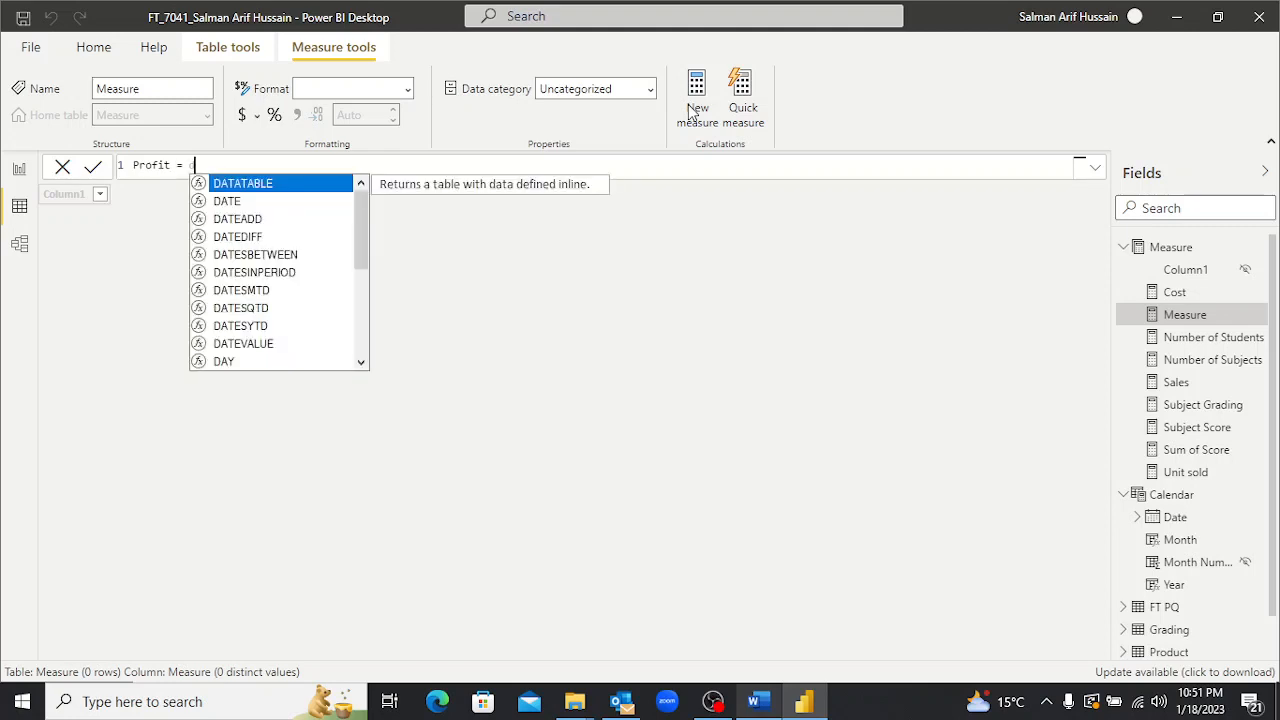
{"action": "key", "text": "BackSpace"}
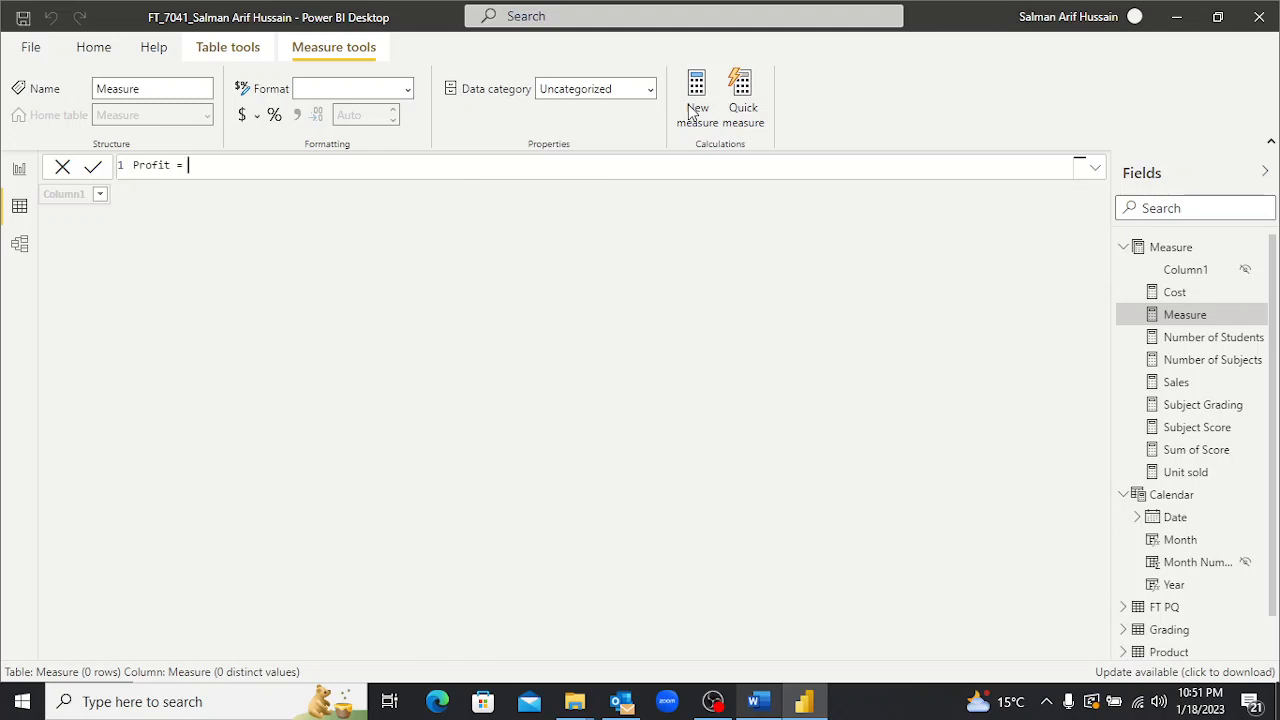
{"action": "type", "text": "div("}
{"action": "key", "text": "BackSpace"}
{"action": "key", "text": "BackSpace"}
{"action": "key", "text": "Tab"}
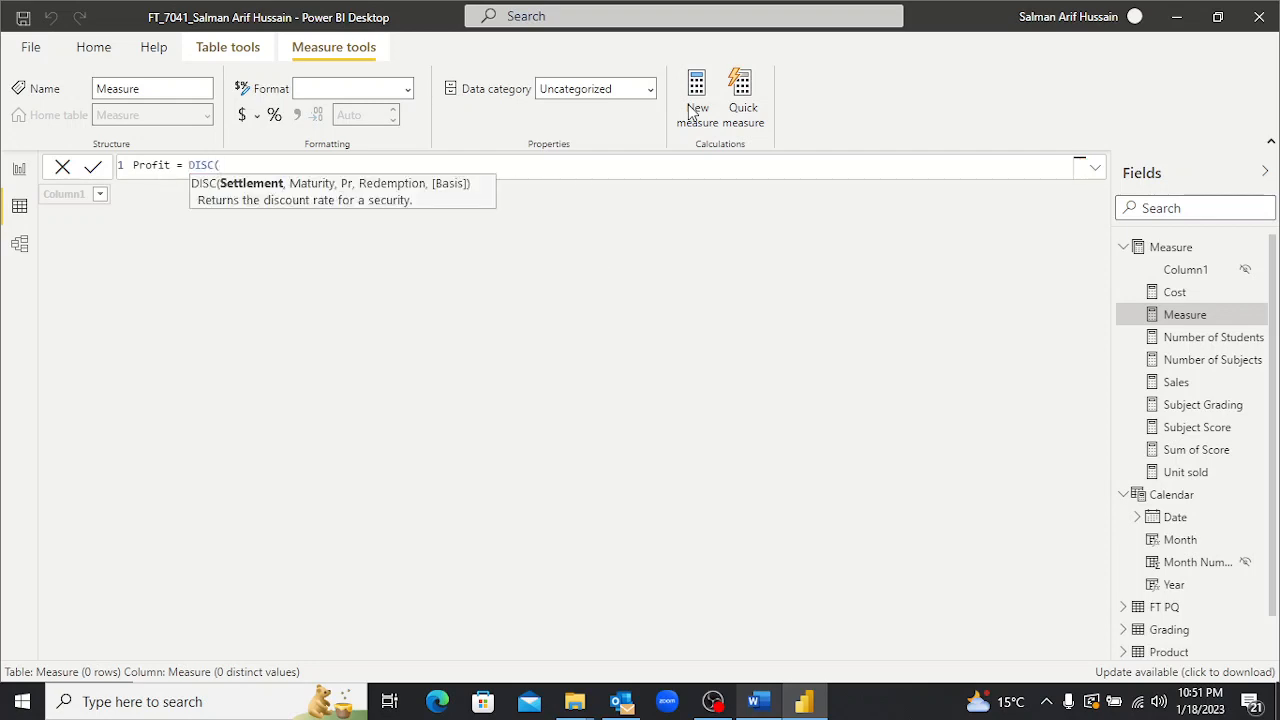
{"action": "key", "text": "BackSpace"}
{"action": "key", "text": "BackSpace"}
{"action": "key", "text": "BackSpace"}
{"action": "type", "text": "v"}
{"action": "key", "text": "Tab"}
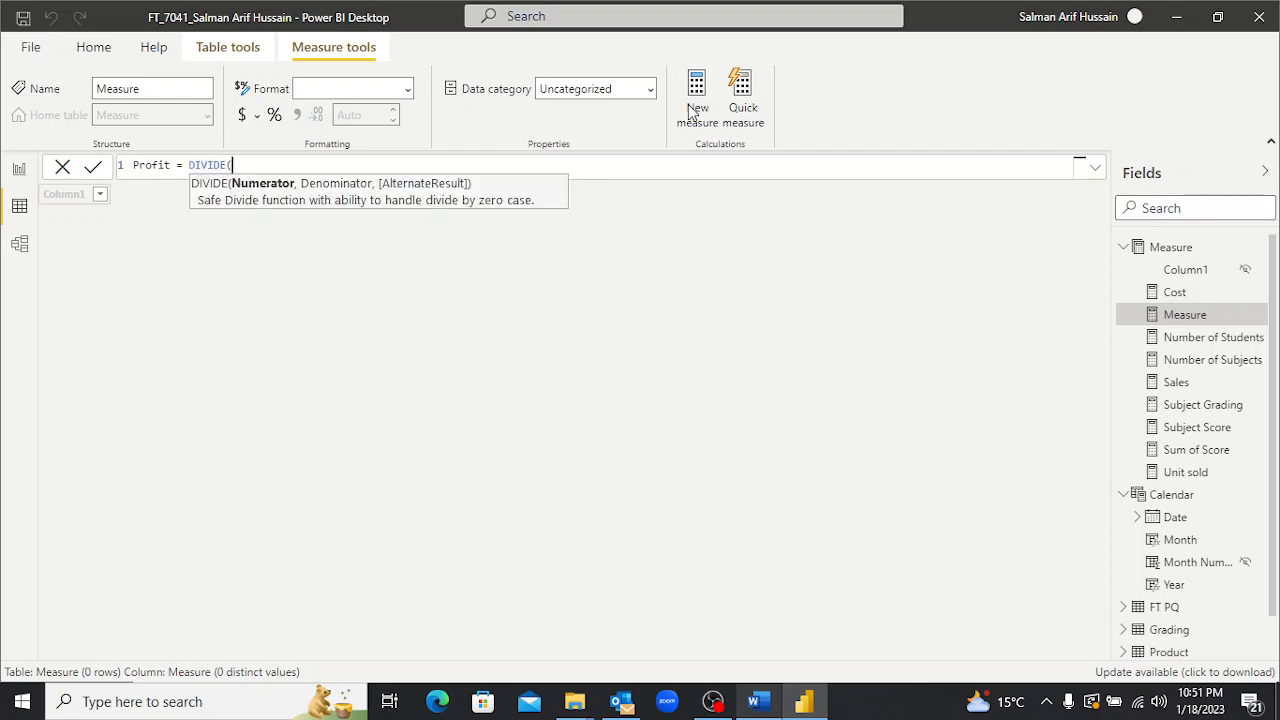
Complete Profit's DIVIDE formula with ([Sales]-[Cost]) as the numerator and [Sales] as the denominator, and commit the measure.
{"action": "type", "text": "(sal"}
{"action": "key", "text": "Tab"}
{"action": "type", "text": "-co"}
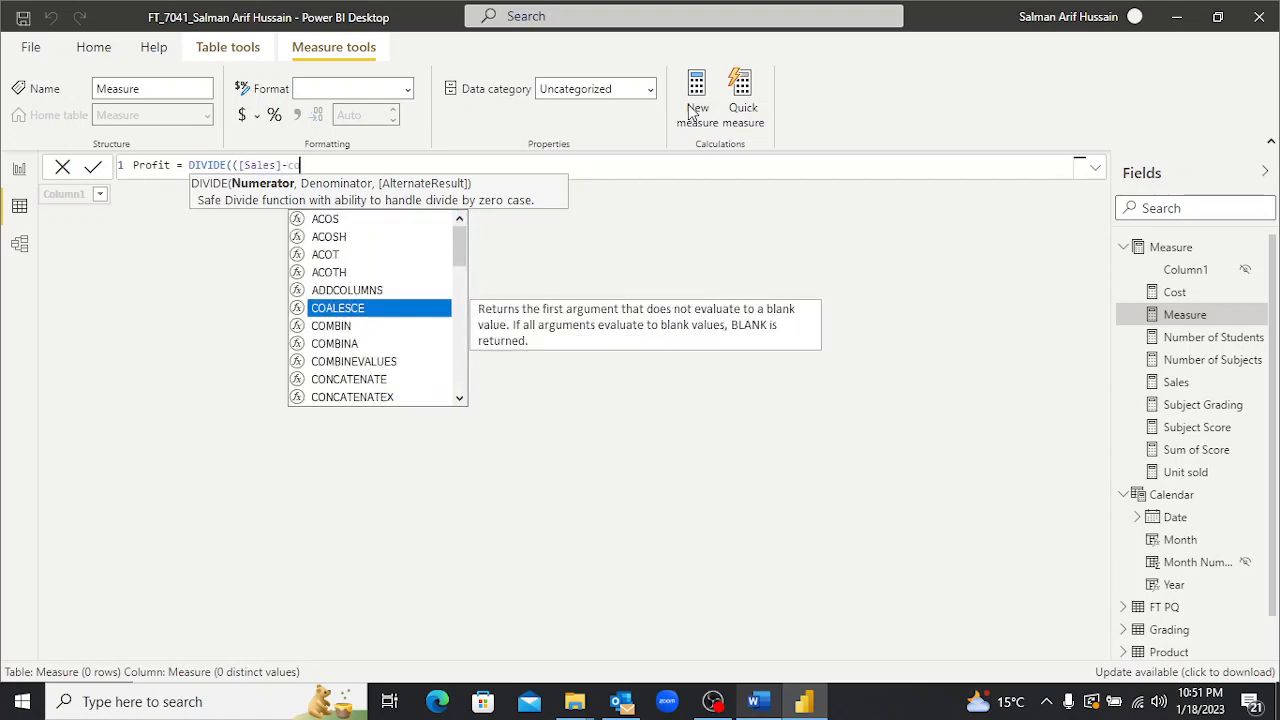
{"action": "type", "text": "s"}
{"action": "key", "text": "Down"}
{"action": "key", "text": "Down"}
{"action": "key", "text": "Tab"}
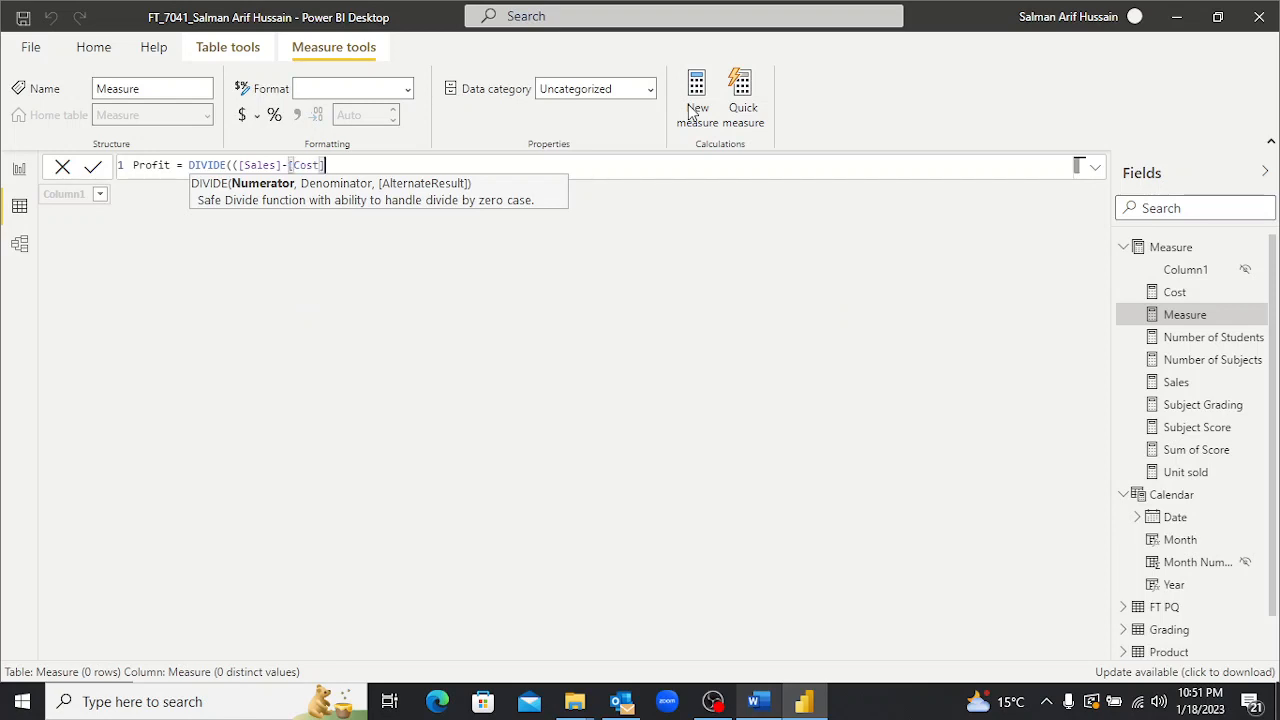
{"action": "type", "text": "),"}
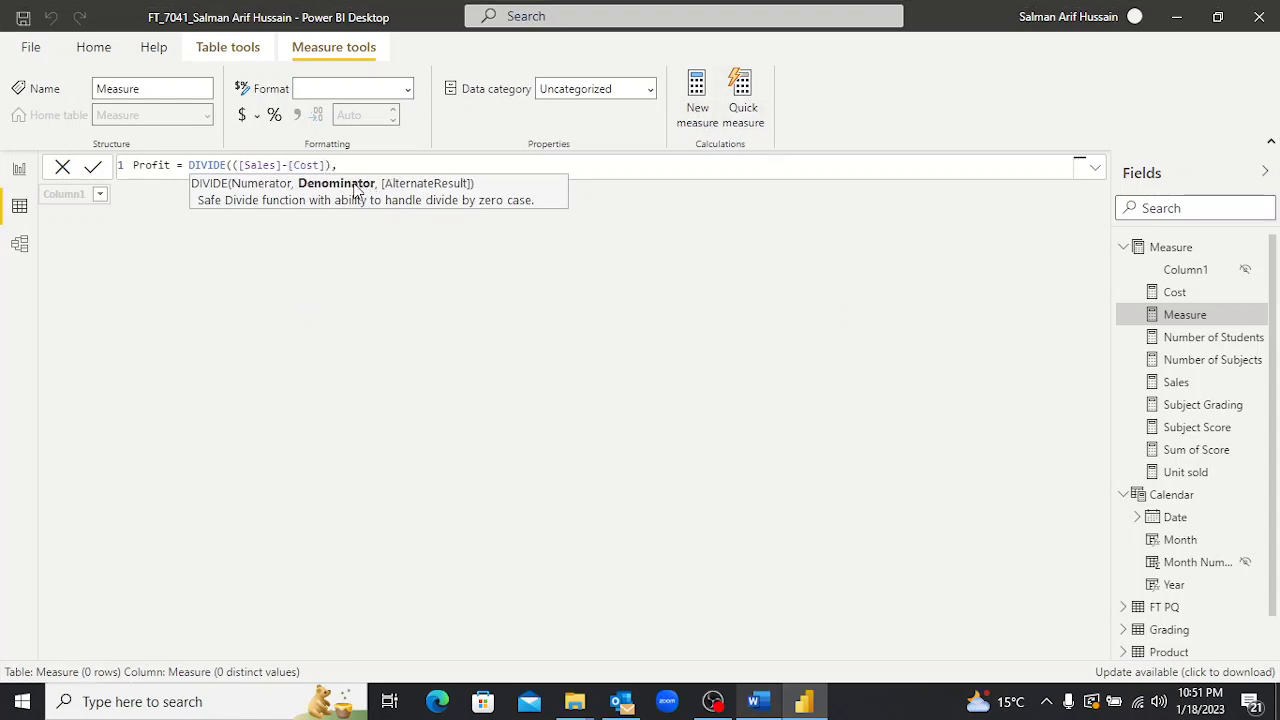
{"action": "type", "text": "sal"}
{"action": "key", "text": "Tab"}
{"action": "type", "text": ")"}
{"action": "key", "text": "Return"}
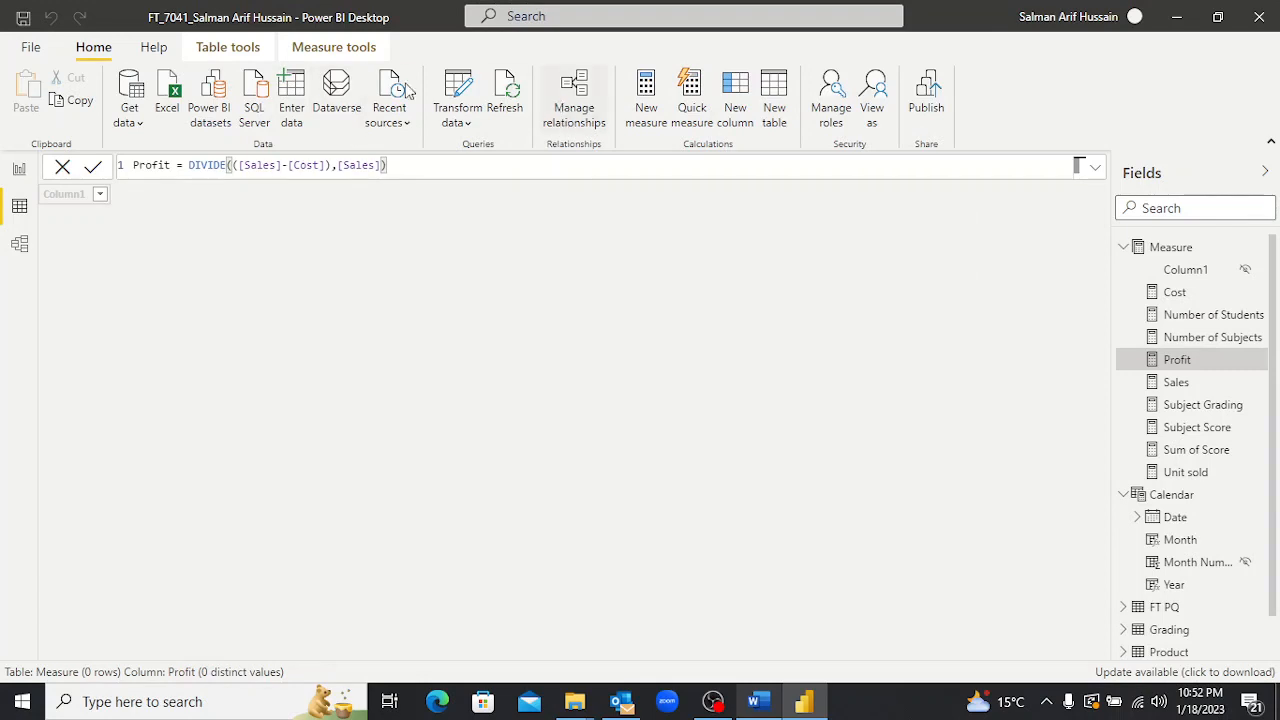
{"action": "left_click", "coordinate": [152, 47]}
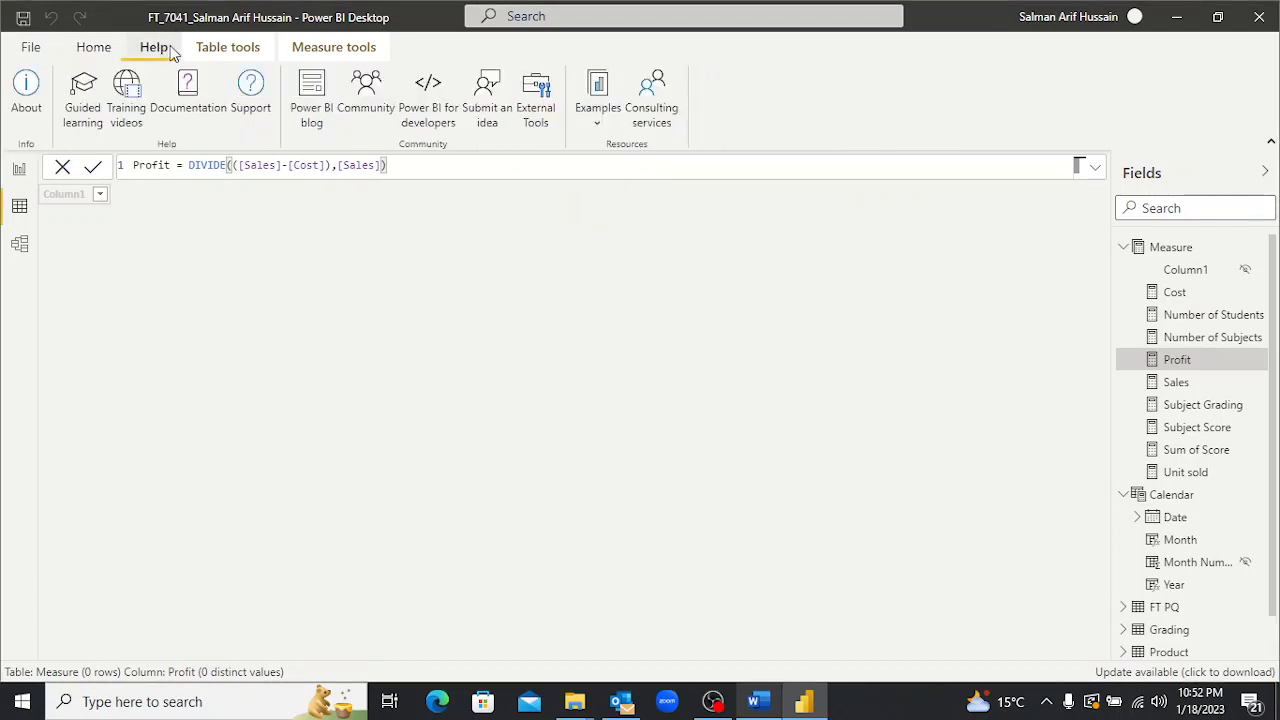
Format the Profit measure as a percentage with 2 decimal places.
{"action": "left_click", "coordinate": [222, 48]}
{"action": "left_click", "coordinate": [94, 48]}
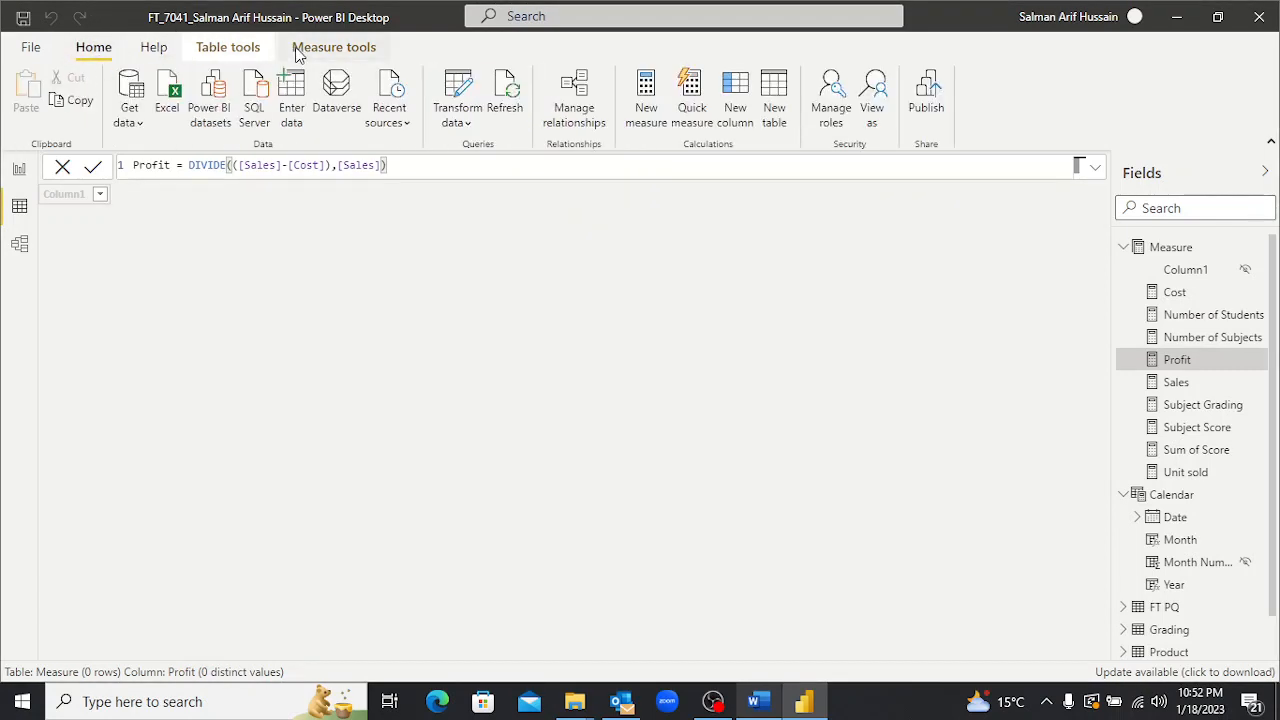
{"action": "left_click", "coordinate": [334, 47]}
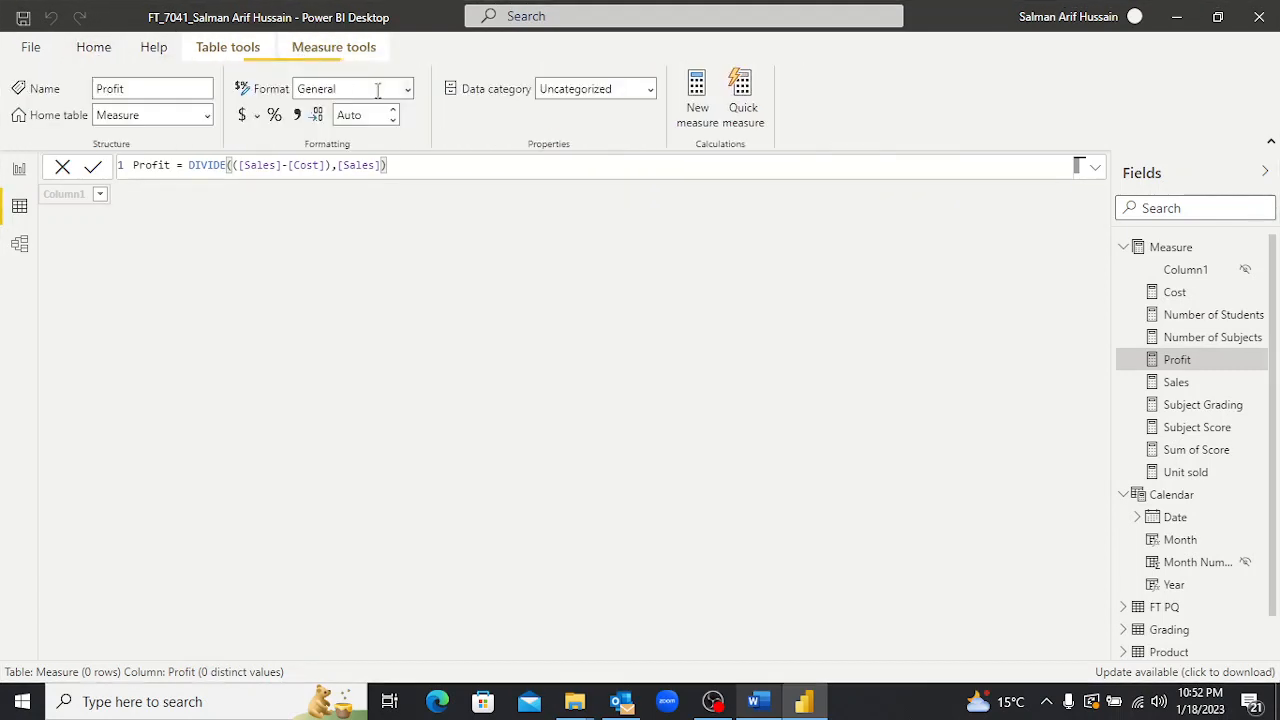
{"action": "left_click", "coordinate": [274, 115]}
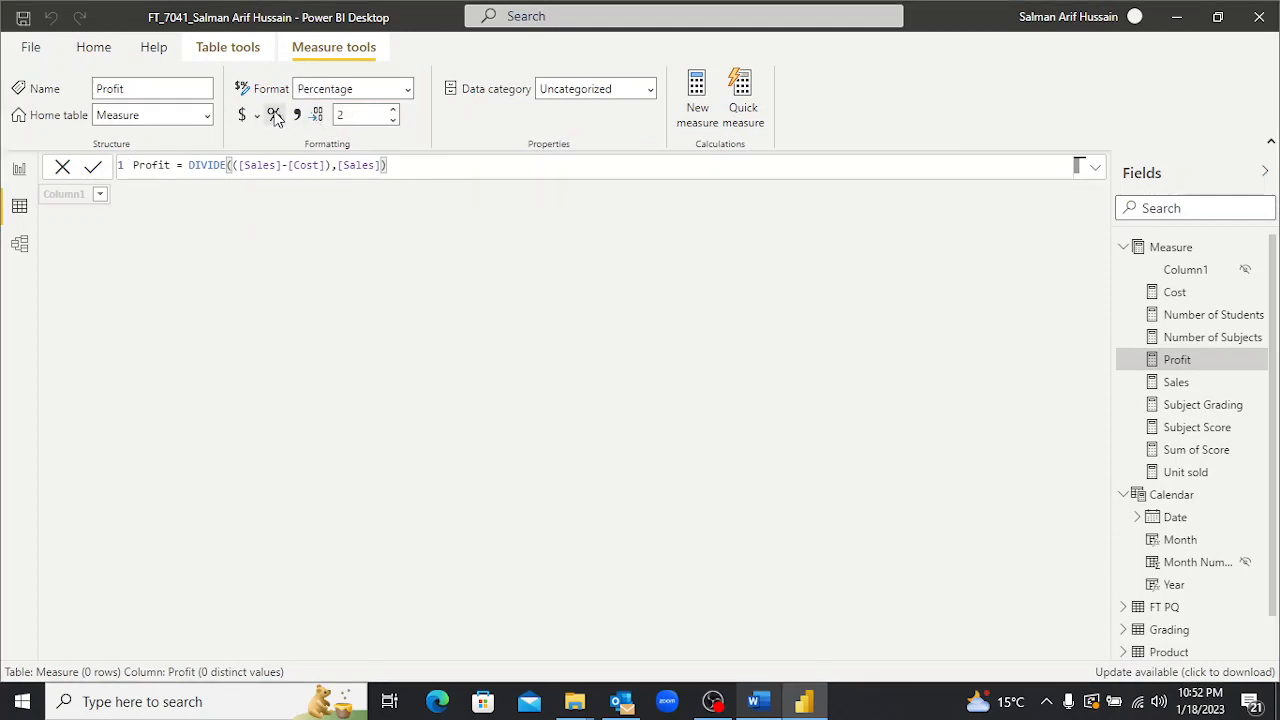
Consult Task 10 in the Word document, and add a second page to the Power BI report.
{"action": "key", "text": "alt+Tab"}
{"action": "key", "text": "Page_Down"}
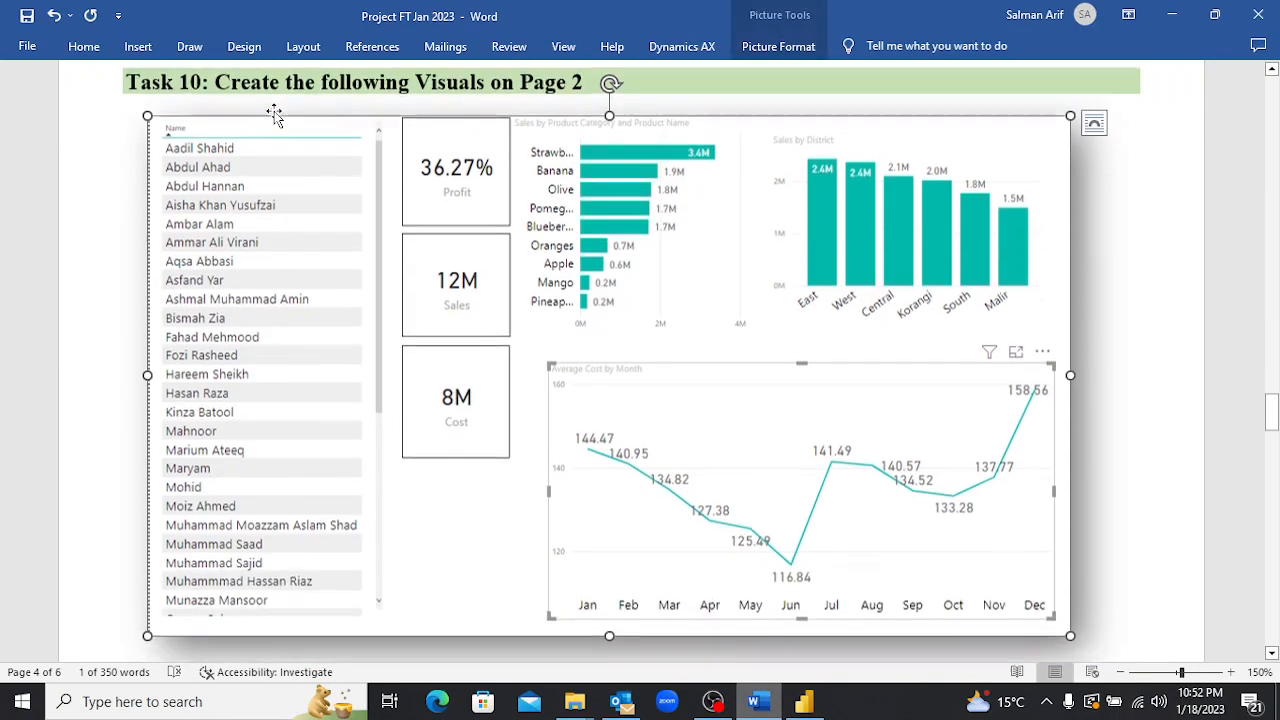
{"action": "key", "text": "Escape"}
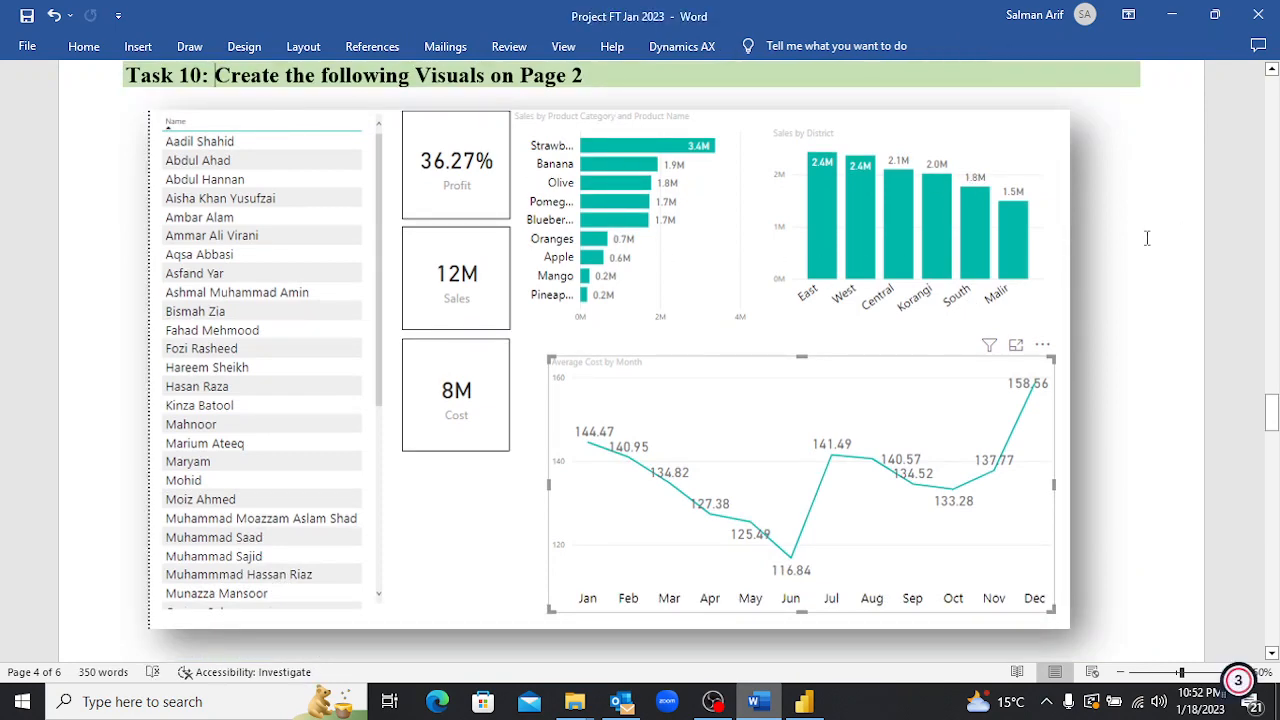
{"action": "key", "text": "alt+Tab"}
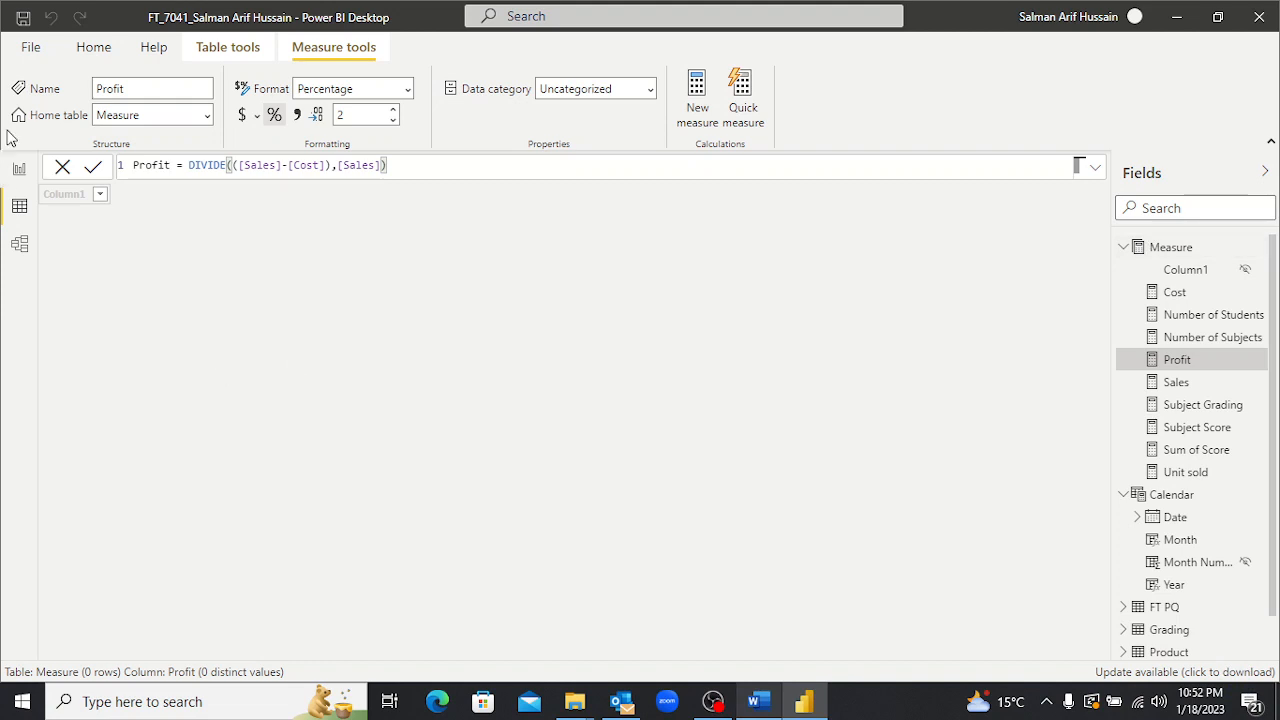
{"action": "left_click", "coordinate": [20, 171]}
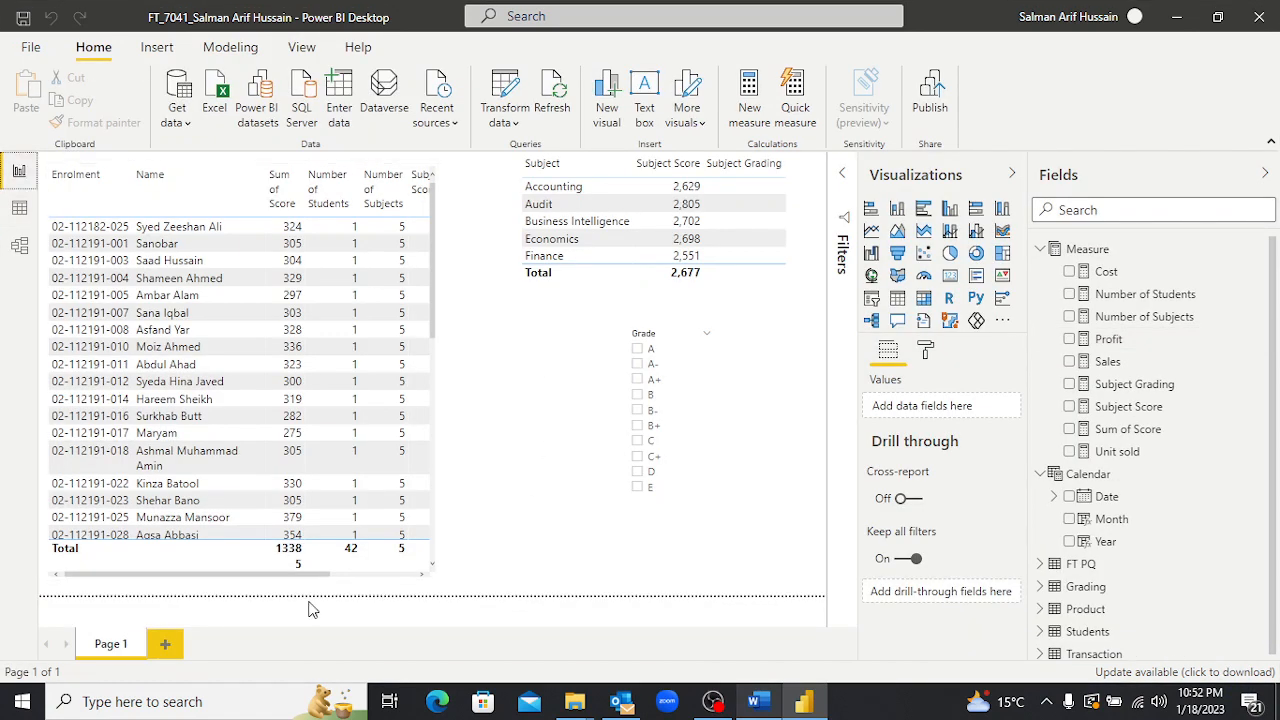
{"action": "left_click", "coordinate": [167, 644]}
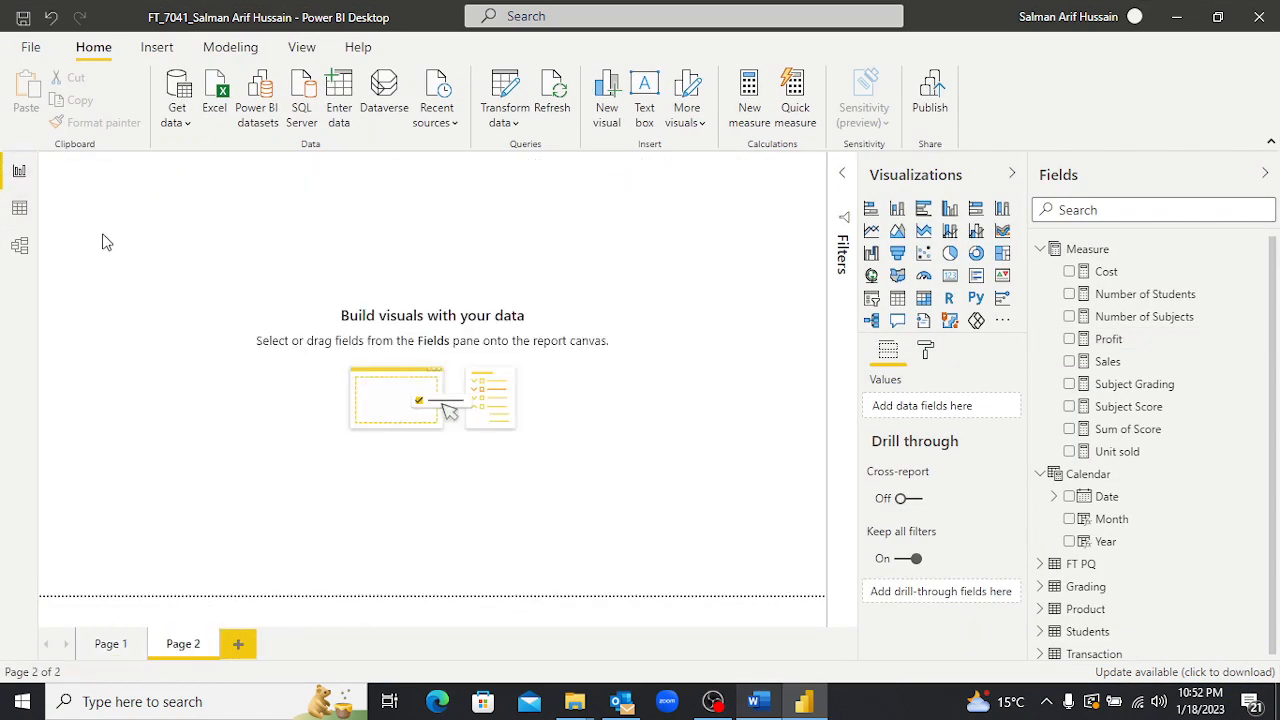
Following Task 10's layout in Word, add a table of the Students Name field to Page 2 and enlarge it to full page height.
{"action": "key", "text": "alt+Tab"}
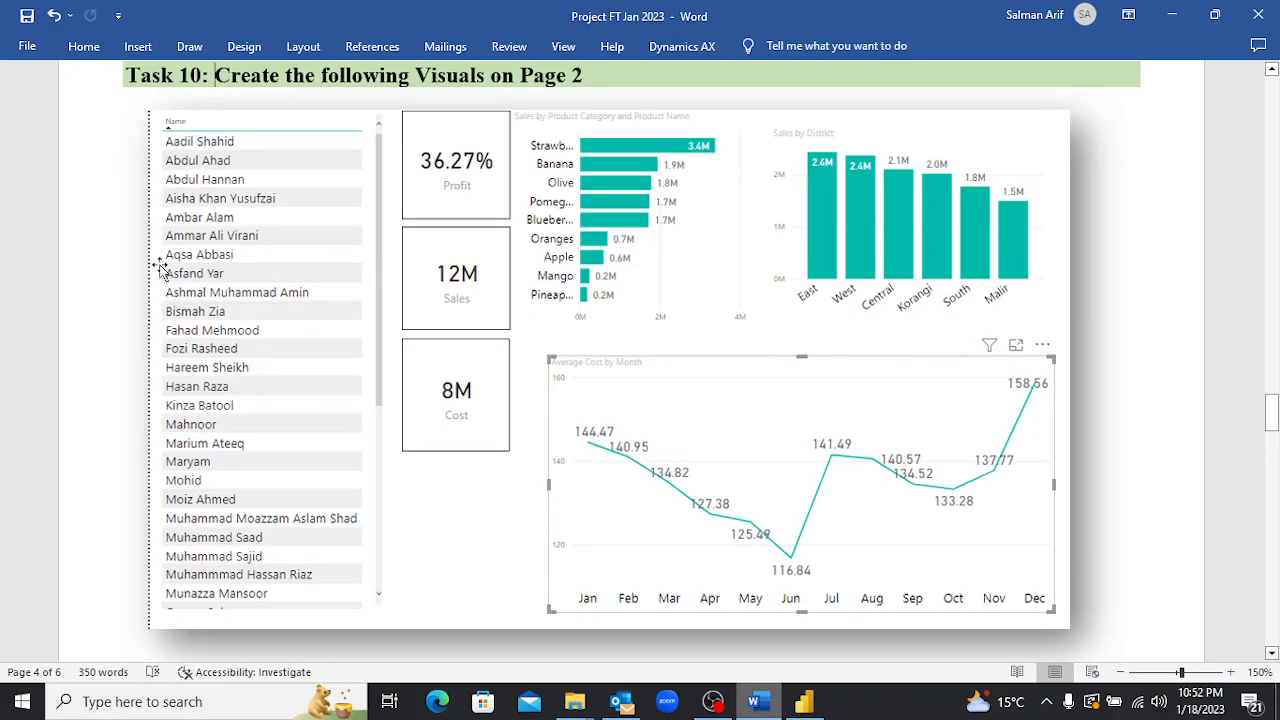
{"action": "key", "text": "alt+Tab"}
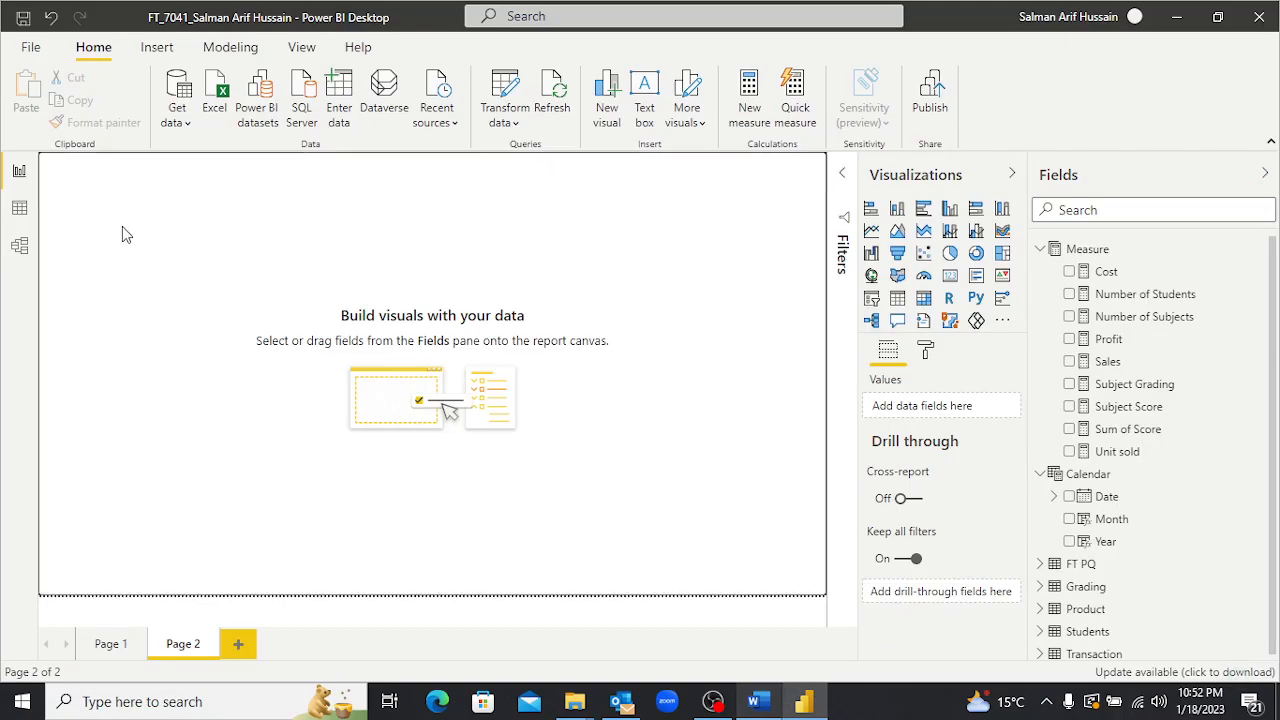
{"action": "left_click", "coordinate": [897, 298]}
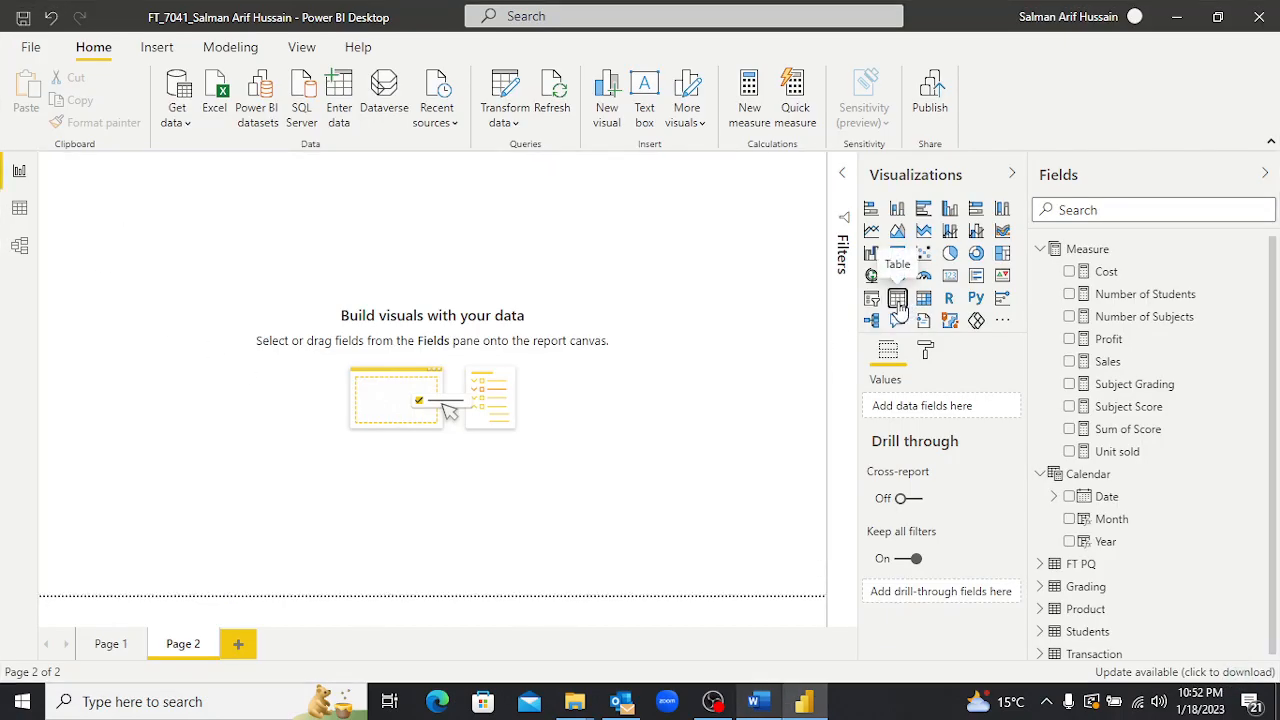
{"action": "left_click", "coordinate": [1041, 250]}
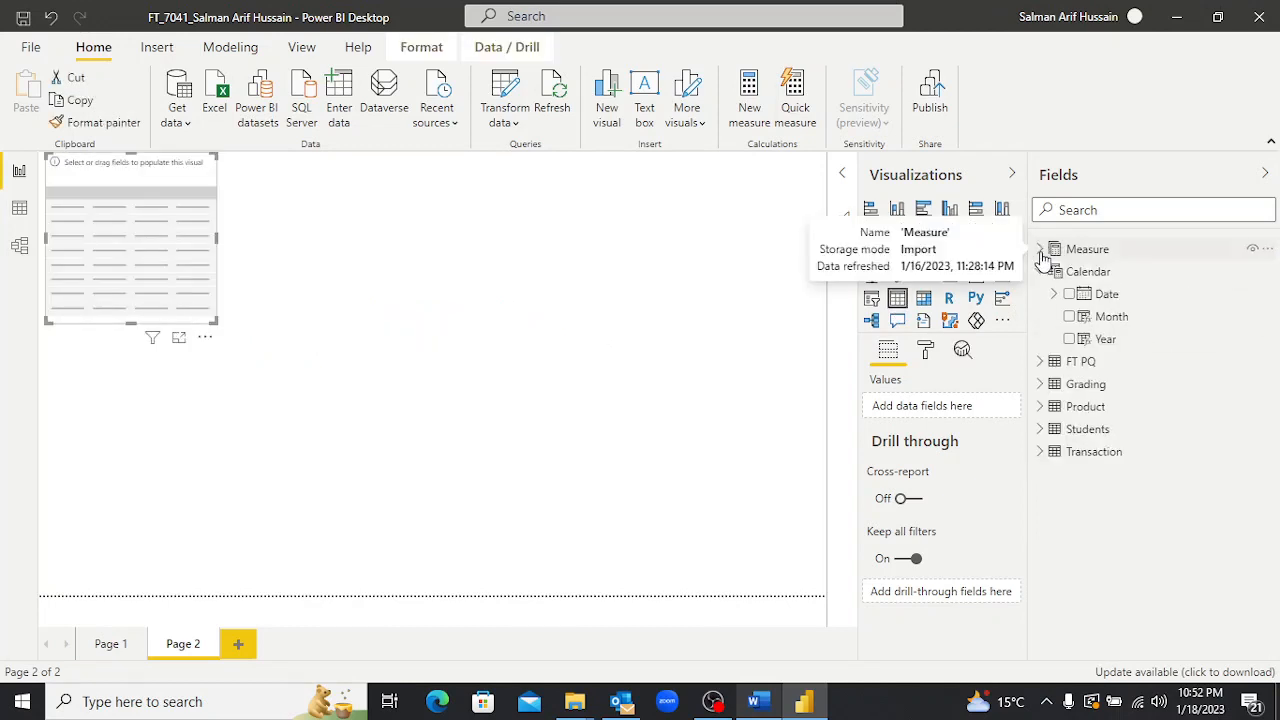
{"action": "left_click", "coordinate": [1046, 434]}
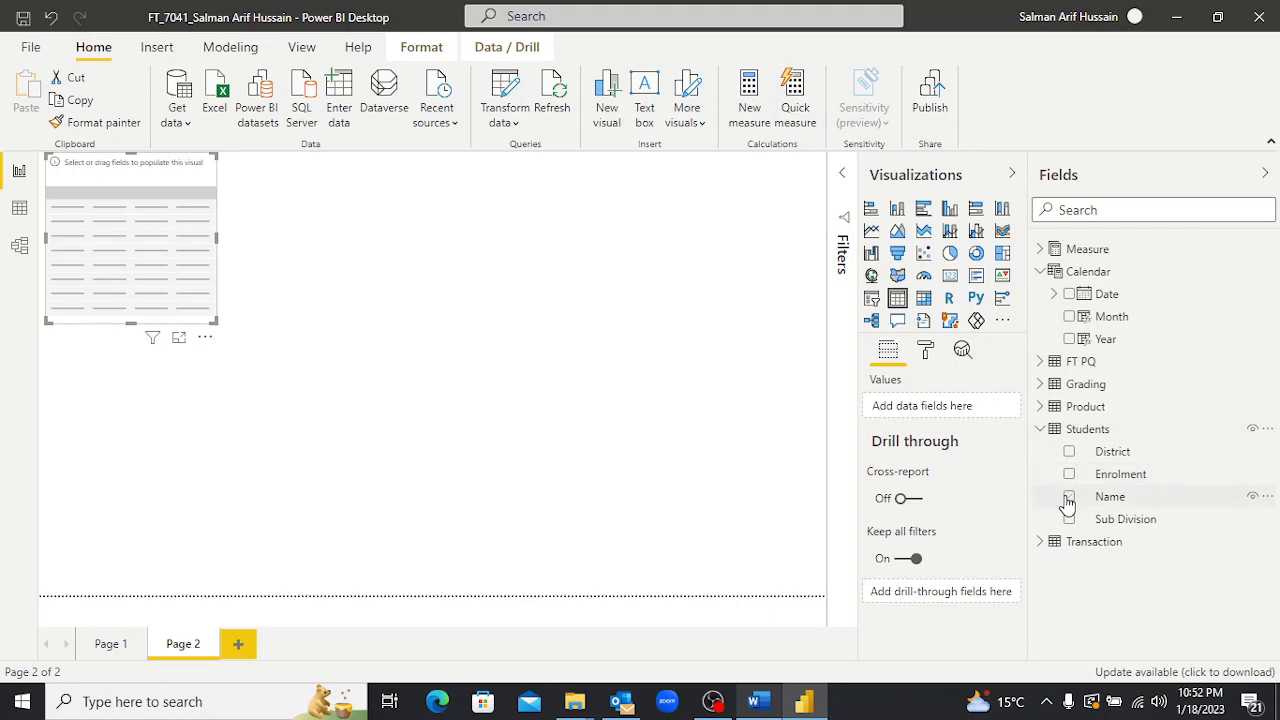
{"action": "left_click", "coordinate": [1069, 498]}
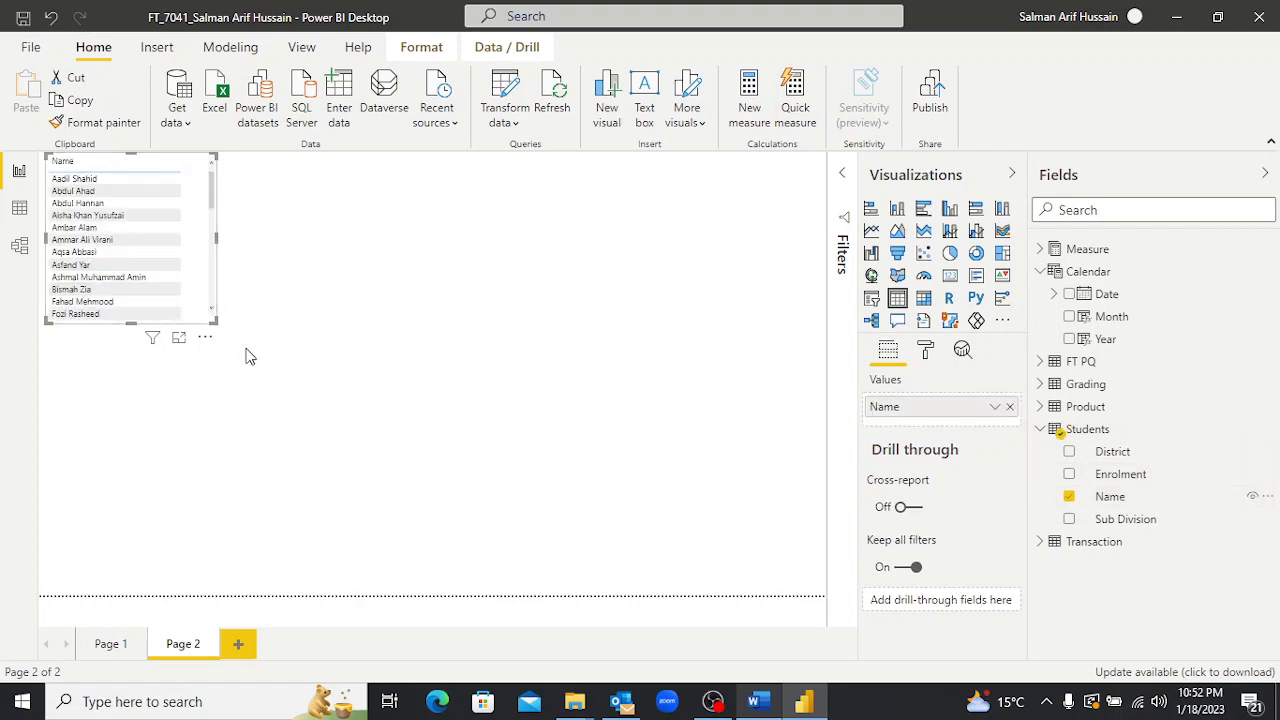
{"action": "left_click_drag", "start_coordinate": [212, 318], "coordinate": [281, 596]}
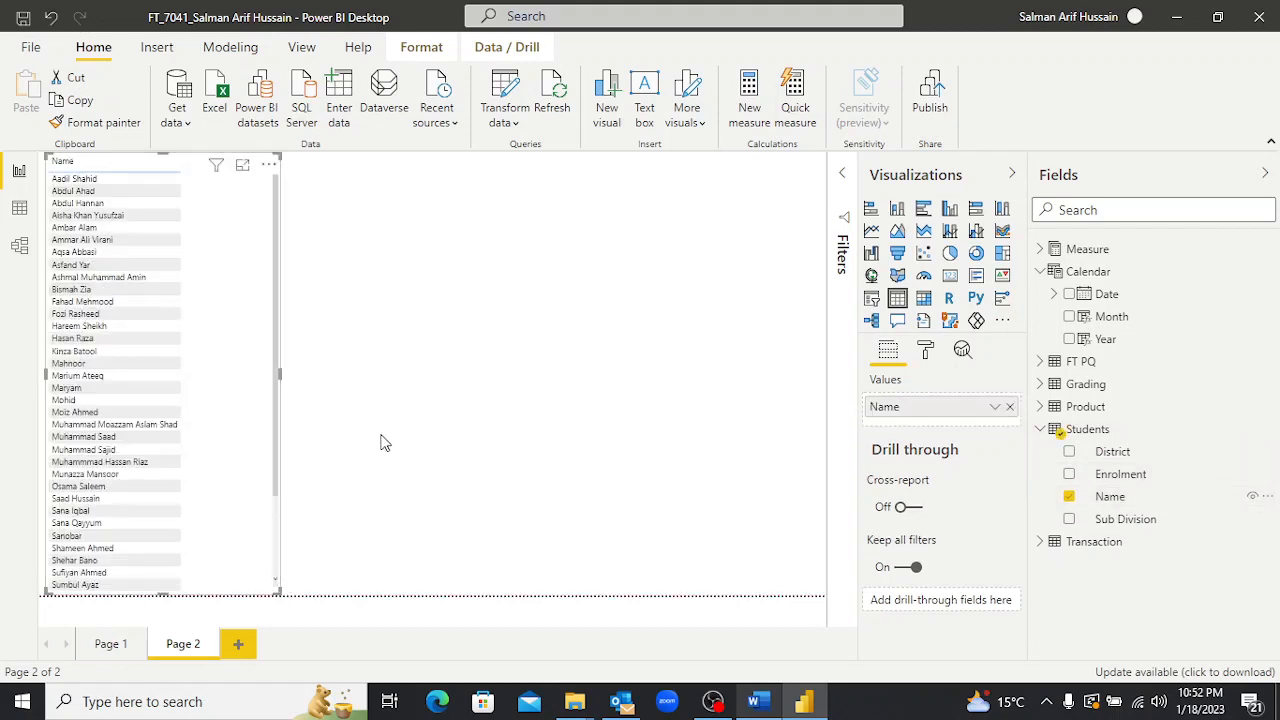
Set the text size of the name table's values to 16 pt.
{"action": "left_click", "coordinate": [926, 352]}
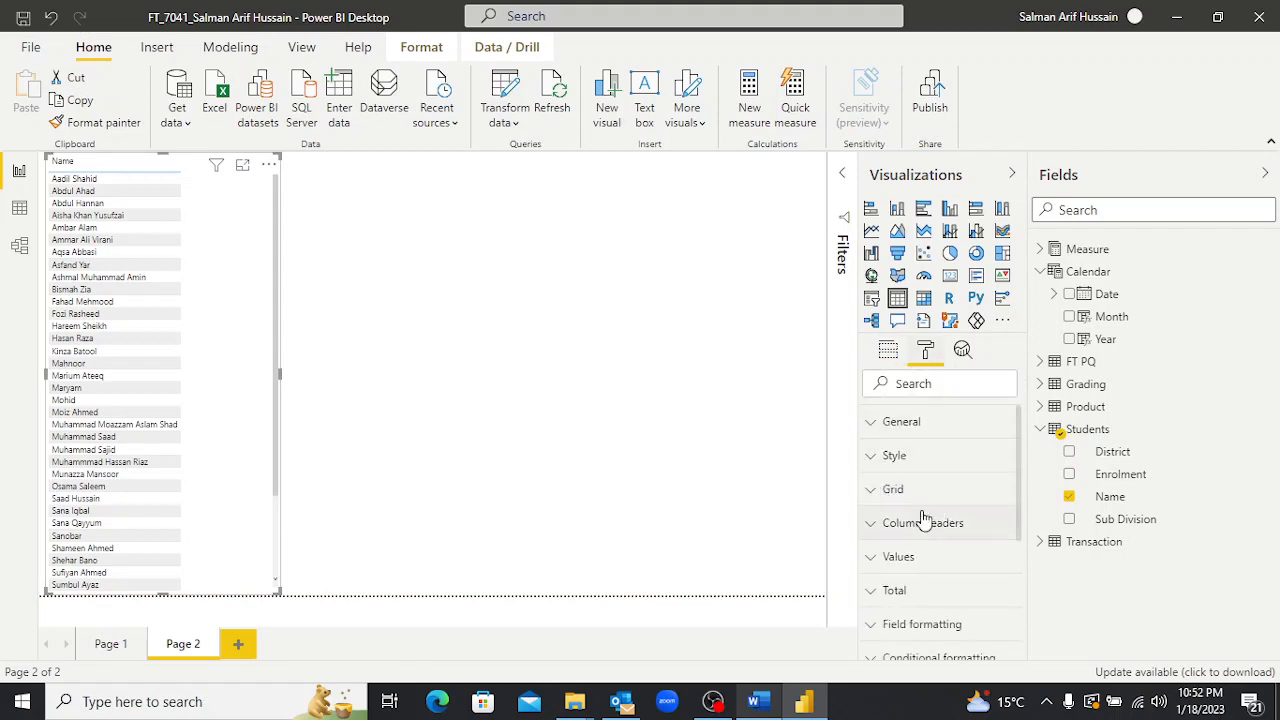
{"action": "left_click", "coordinate": [895, 556]}
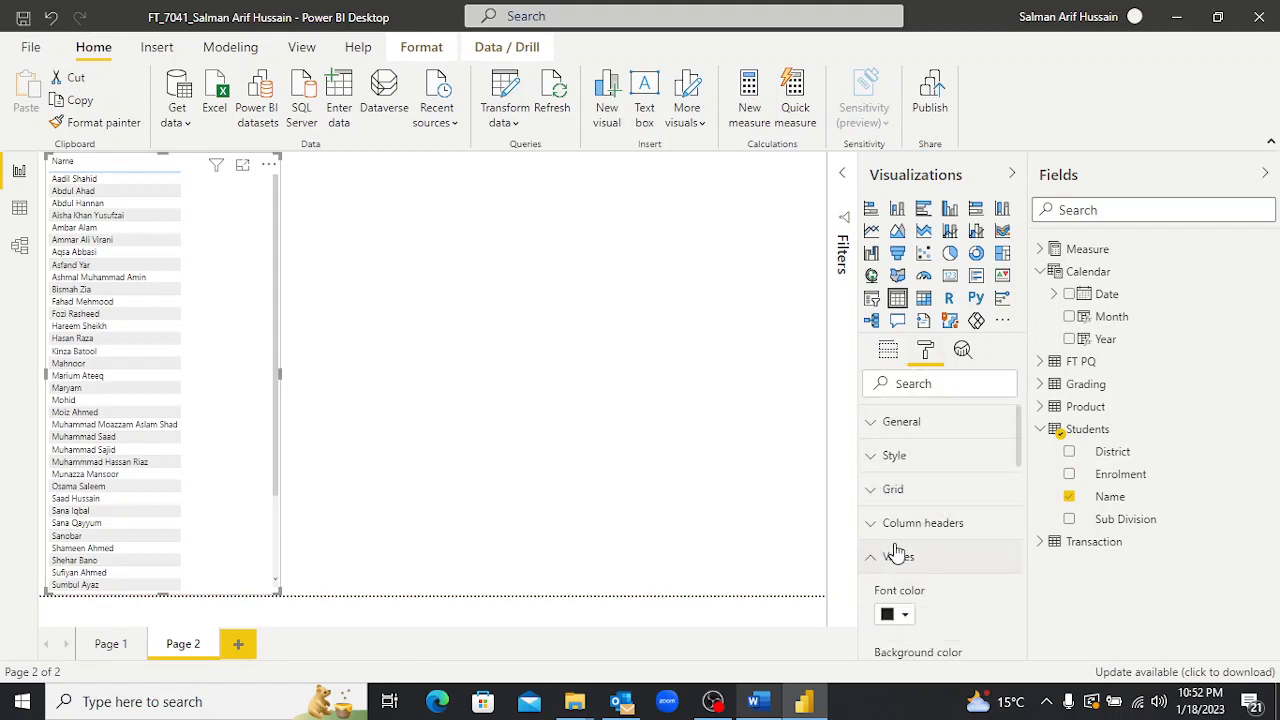
{"action": "scroll", "coordinate": [897, 553], "scroll_direction": "down", "scroll_amount": 10}
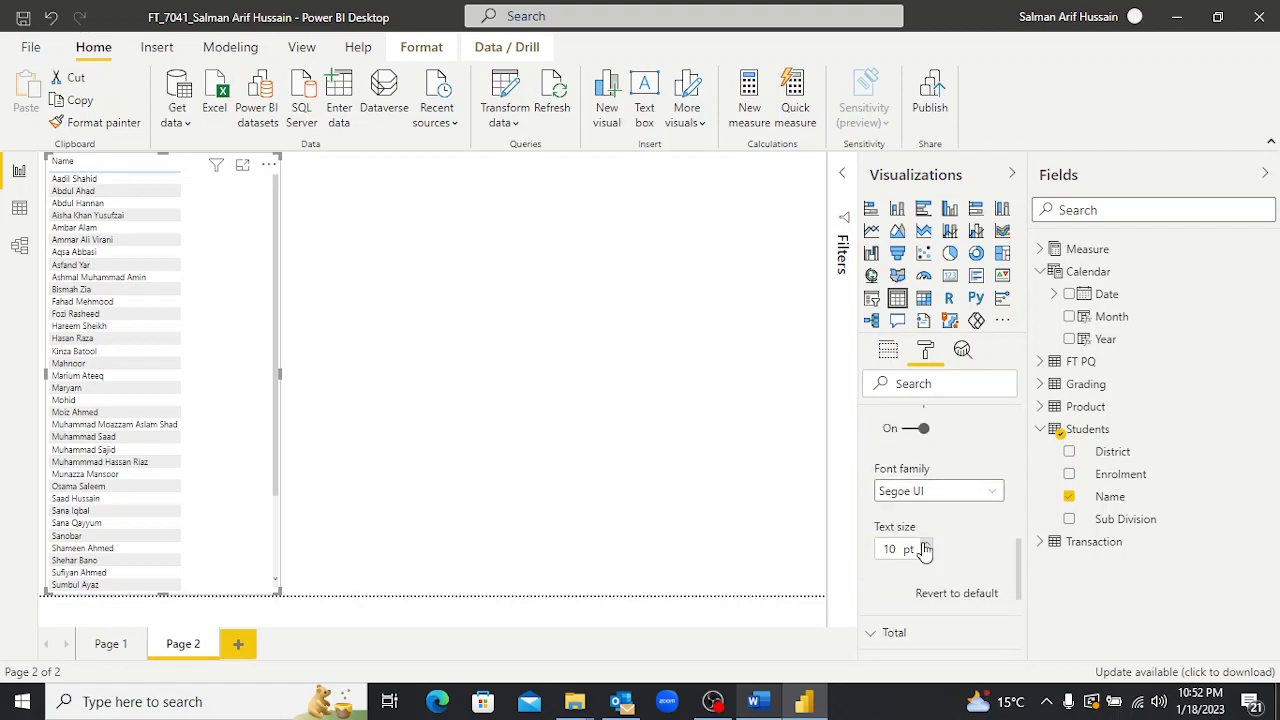
{"action": "left_click", "coordinate": [925, 546]}
{"action": "left_click", "coordinate": [925, 546]}
{"action": "left_click", "coordinate": [925, 546]}
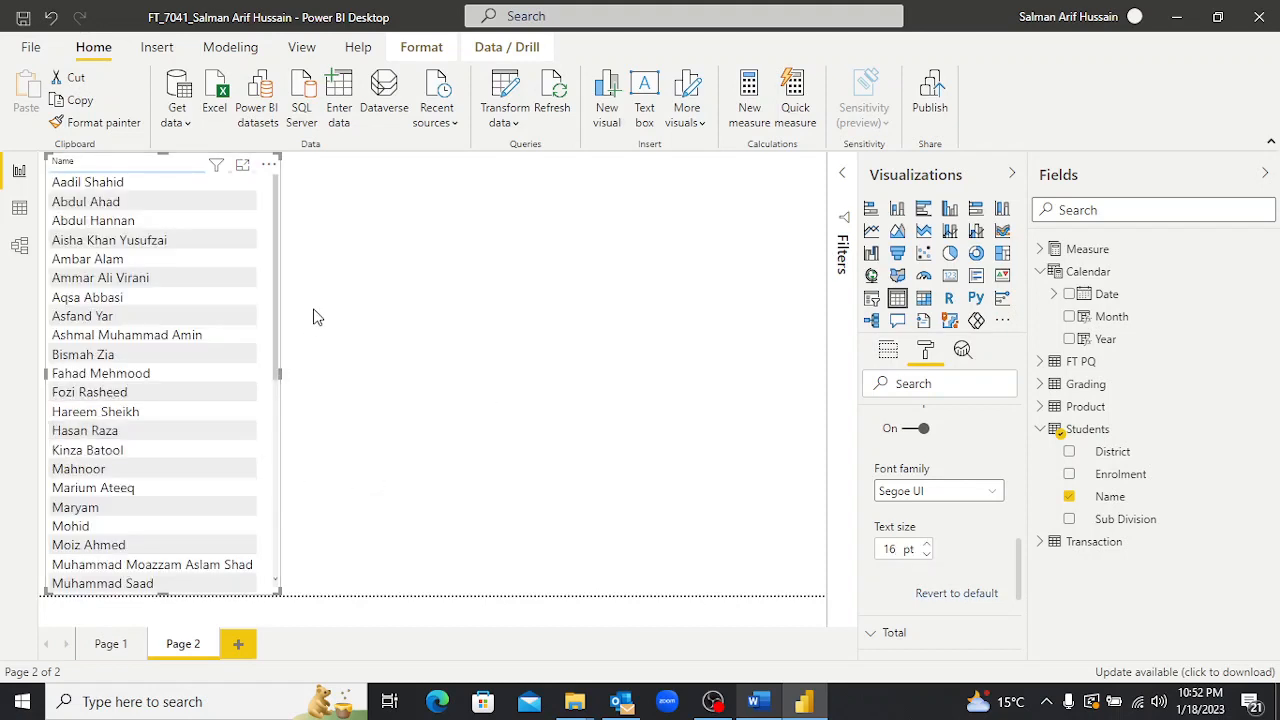
{"action": "left_click", "coordinate": [369, 314]}
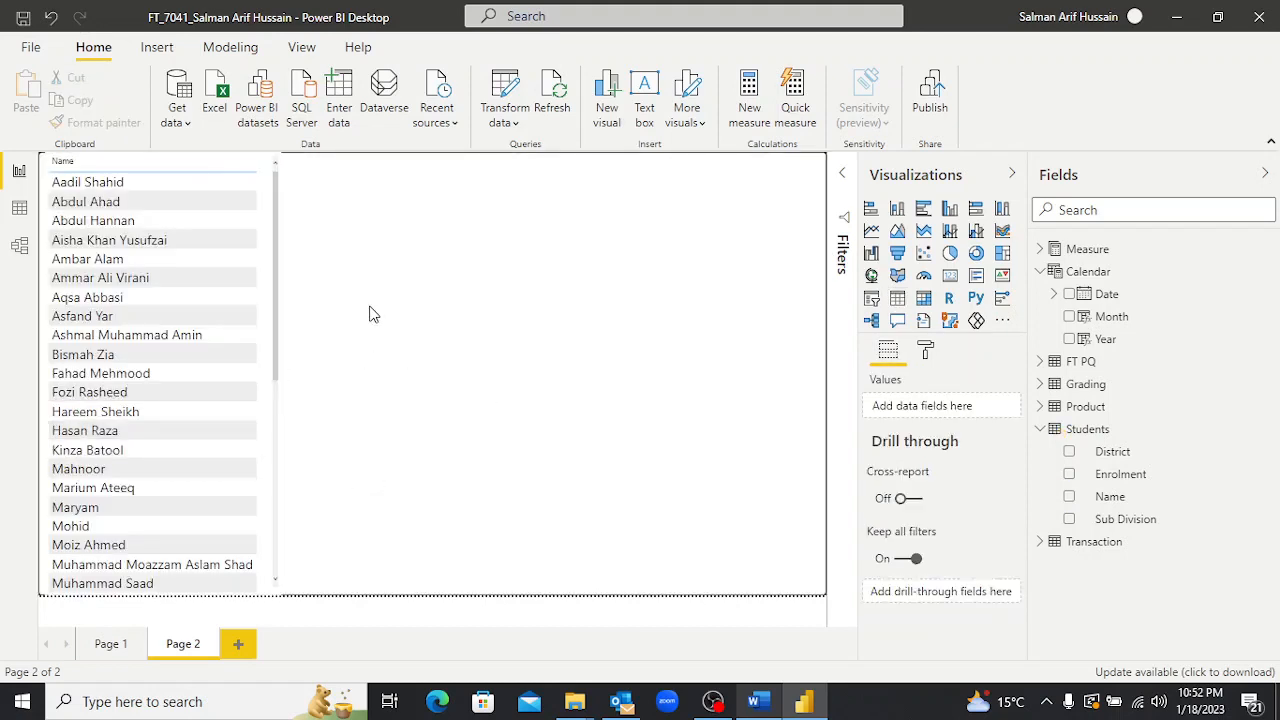
Check the cards in Word's Task 10, then add a Sales card in Power BI and shrink it beside the top of the name table.
{"action": "key", "text": "alt+Tab"}
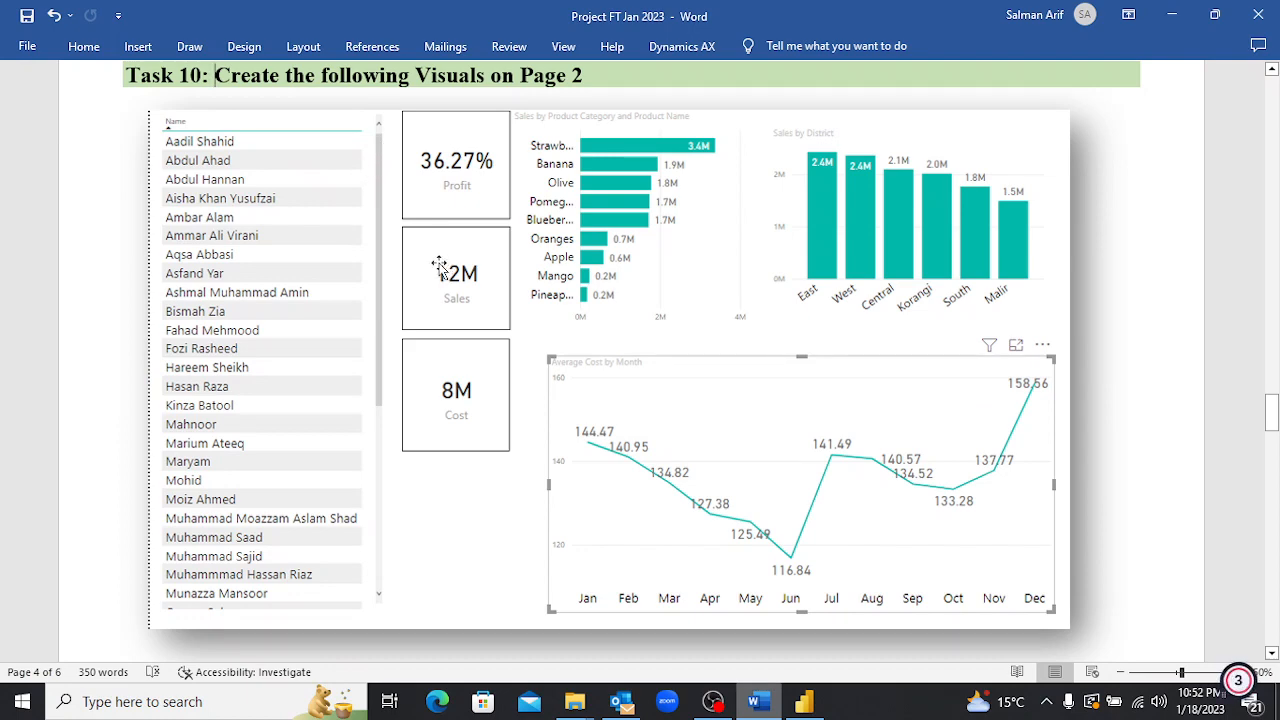
{"action": "key", "text": "alt+Tab"}
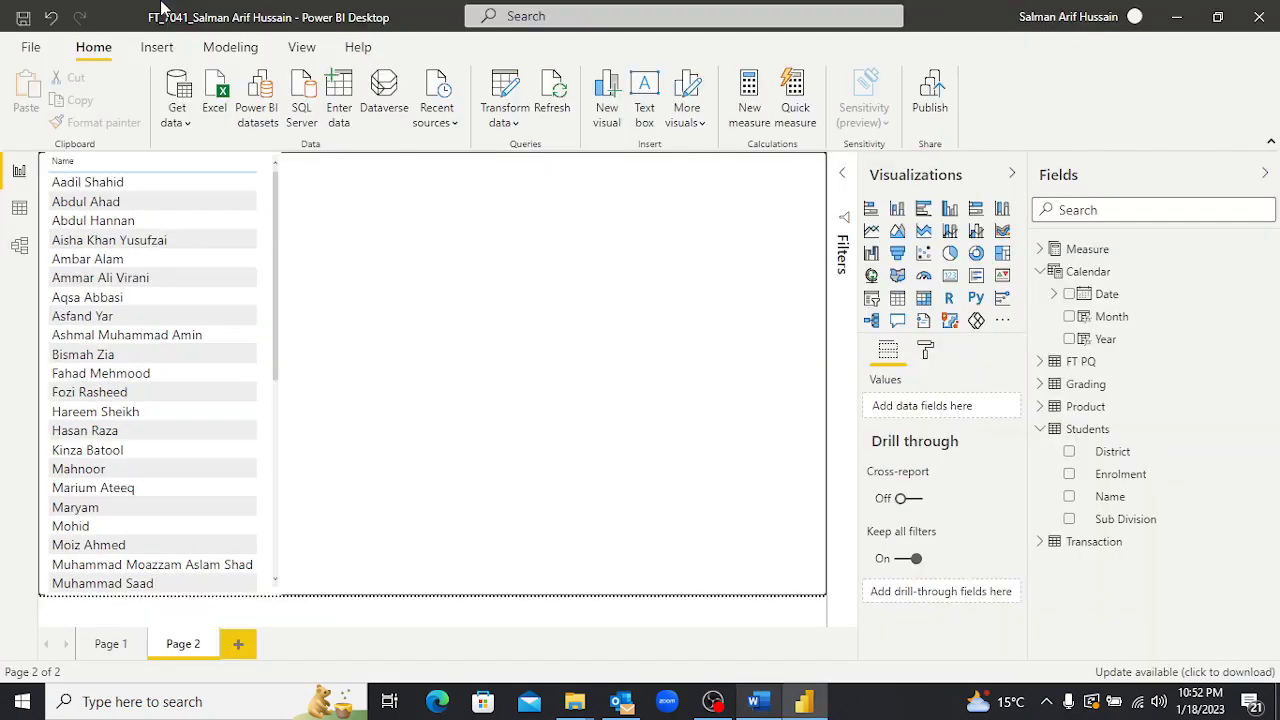
{"action": "left_click", "coordinate": [950, 277]}
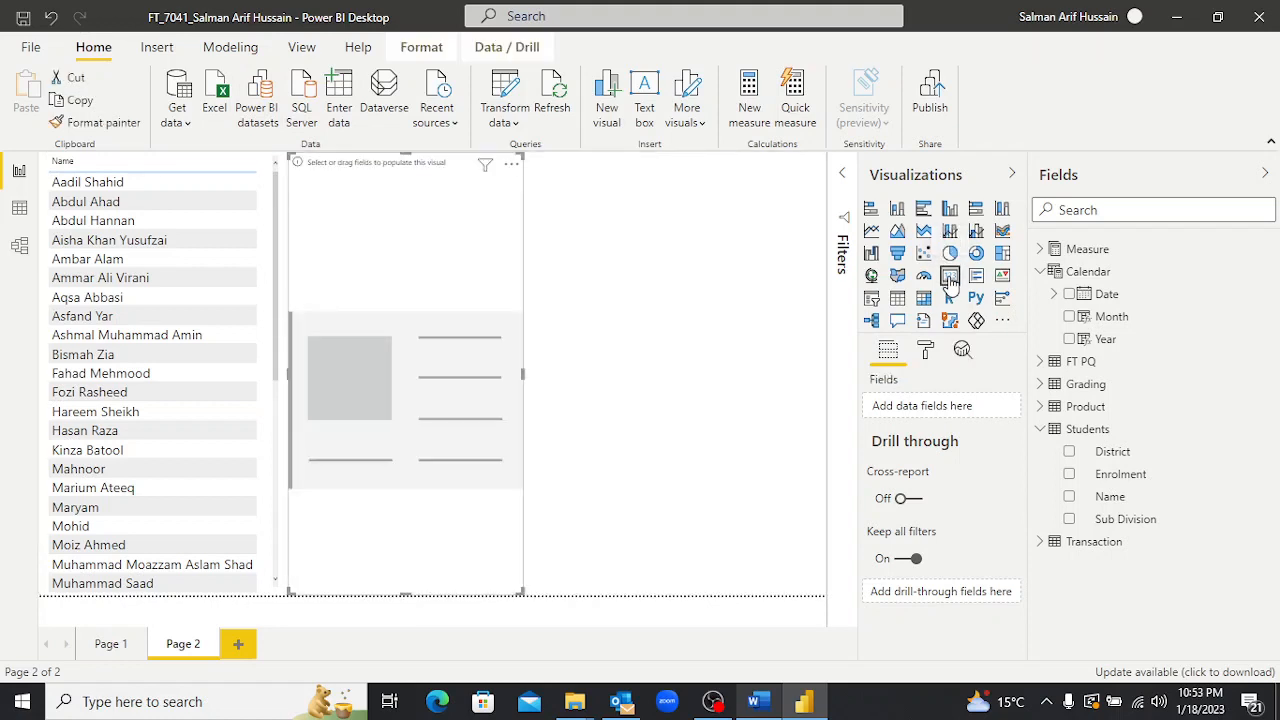
{"action": "left_click", "coordinate": [1041, 251]}
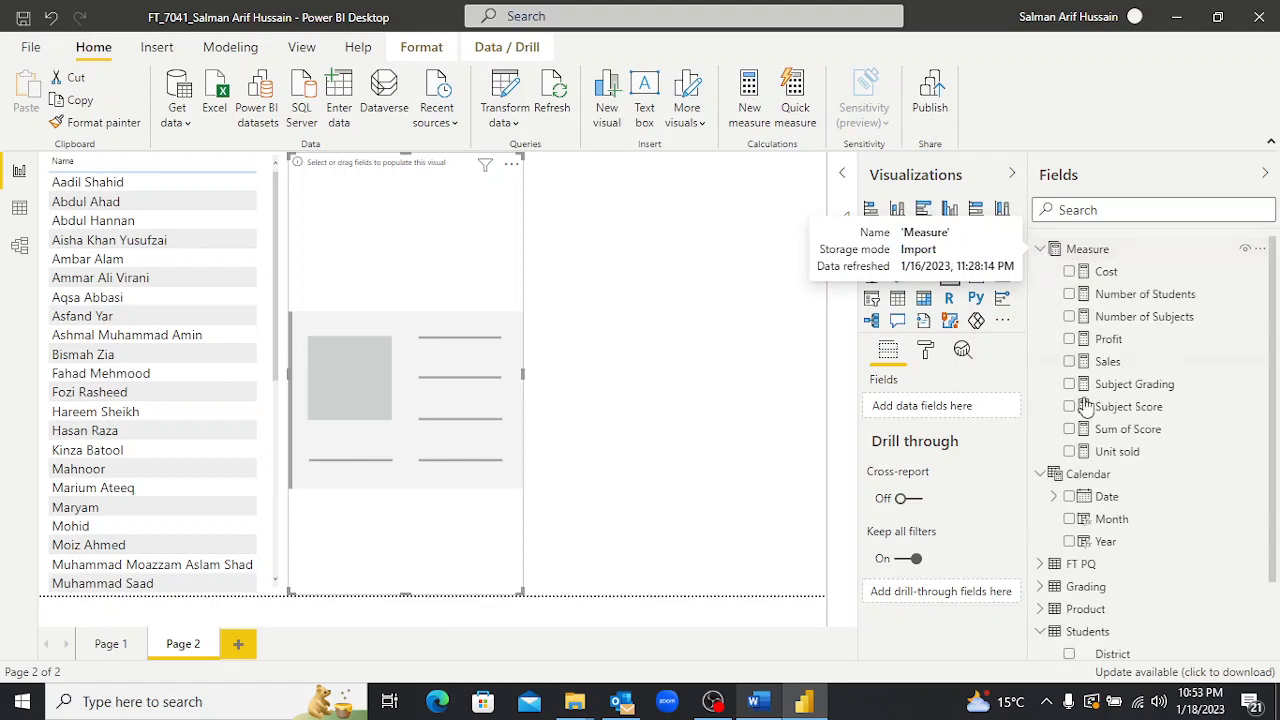
{"action": "left_click", "coordinate": [1069, 361]}
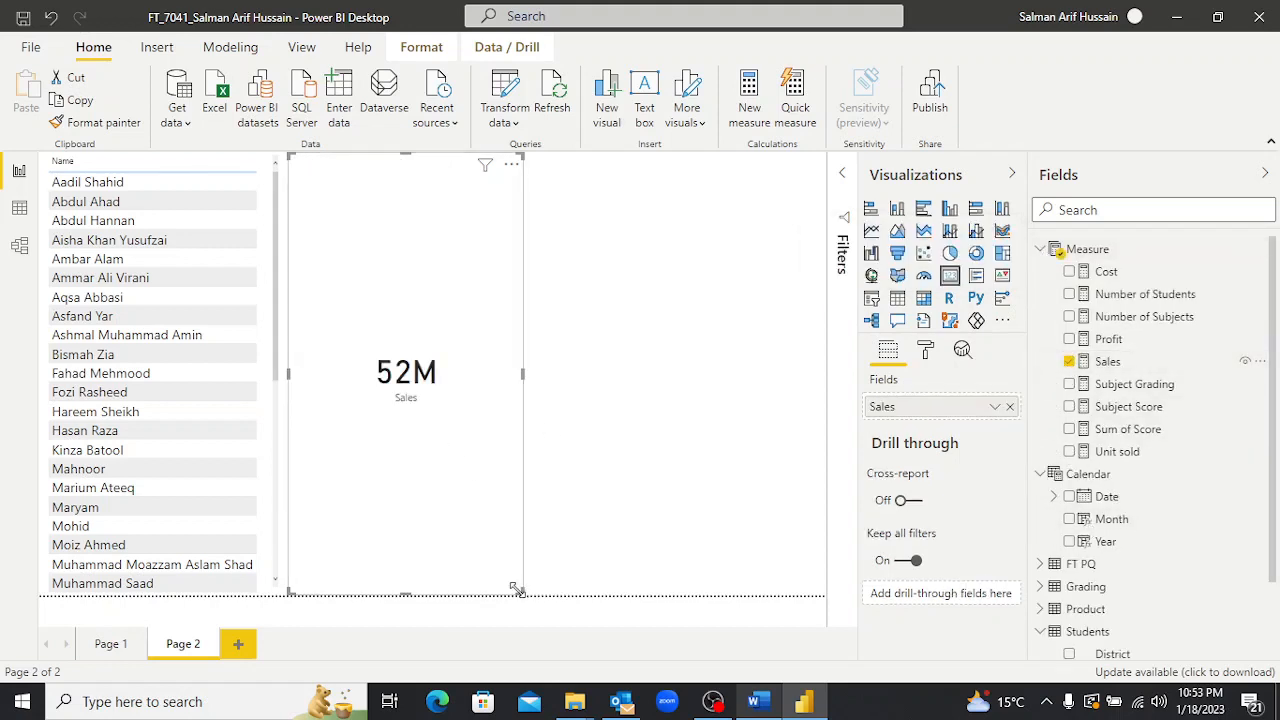
{"action": "left_click_drag", "start_coordinate": [519, 594], "coordinate": [424, 265]}
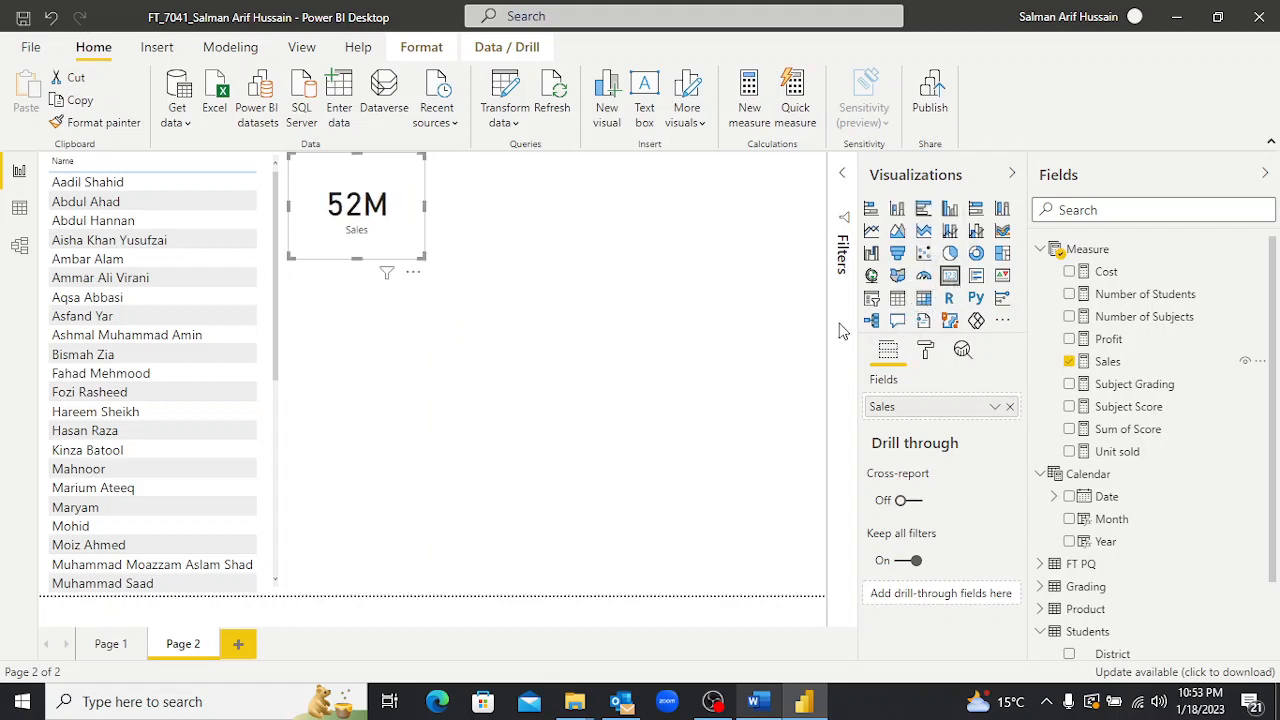
Set the Sales card's background to the custom green color #10FFB3.
{"action": "left_click", "coordinate": [926, 352]}
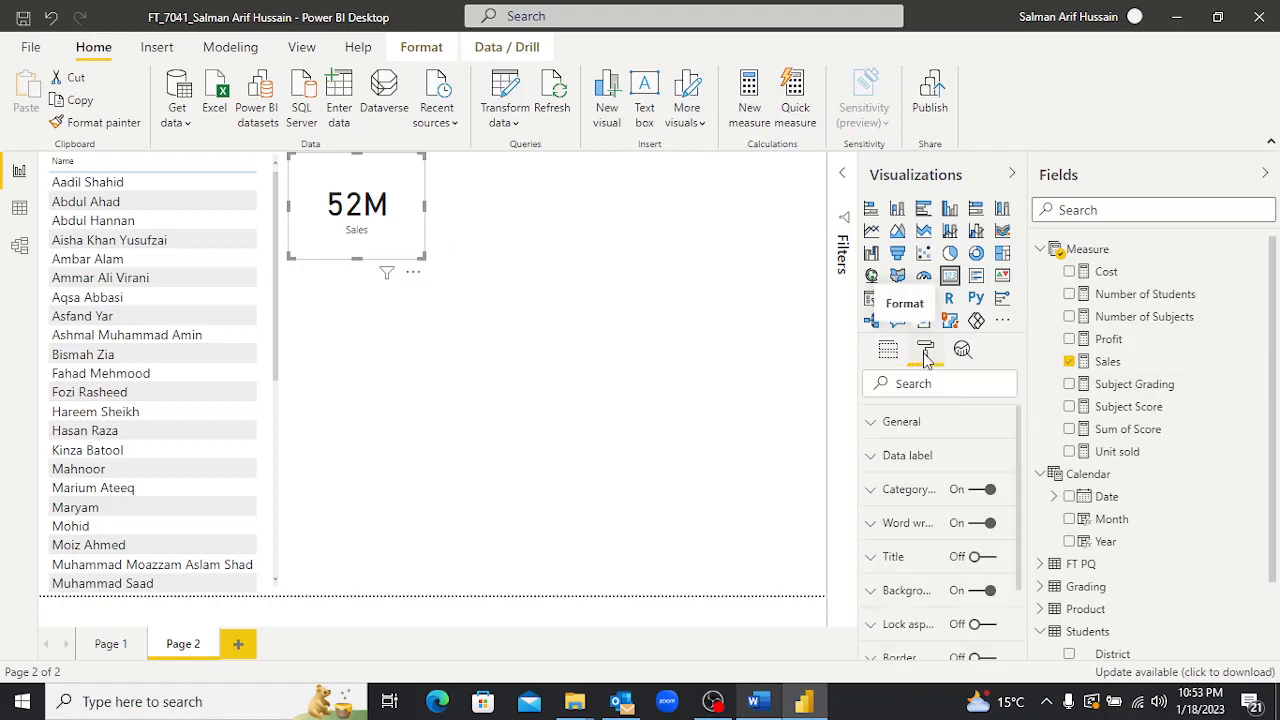
{"action": "left_click", "coordinate": [880, 591]}
{"action": "scroll", "coordinate": [886, 604], "scroll_direction": "down", "scroll_amount": 4}
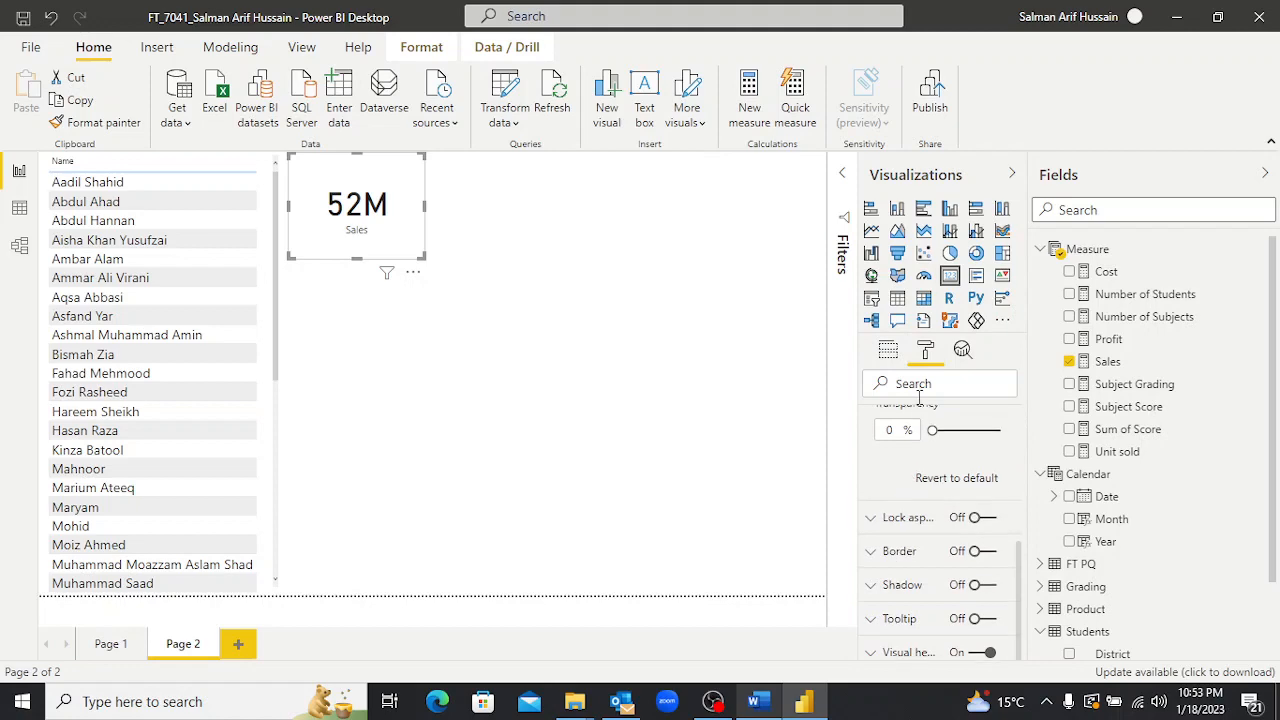
{"action": "scroll", "coordinate": [915, 465], "scroll_direction": "up", "scroll_amount": 3}
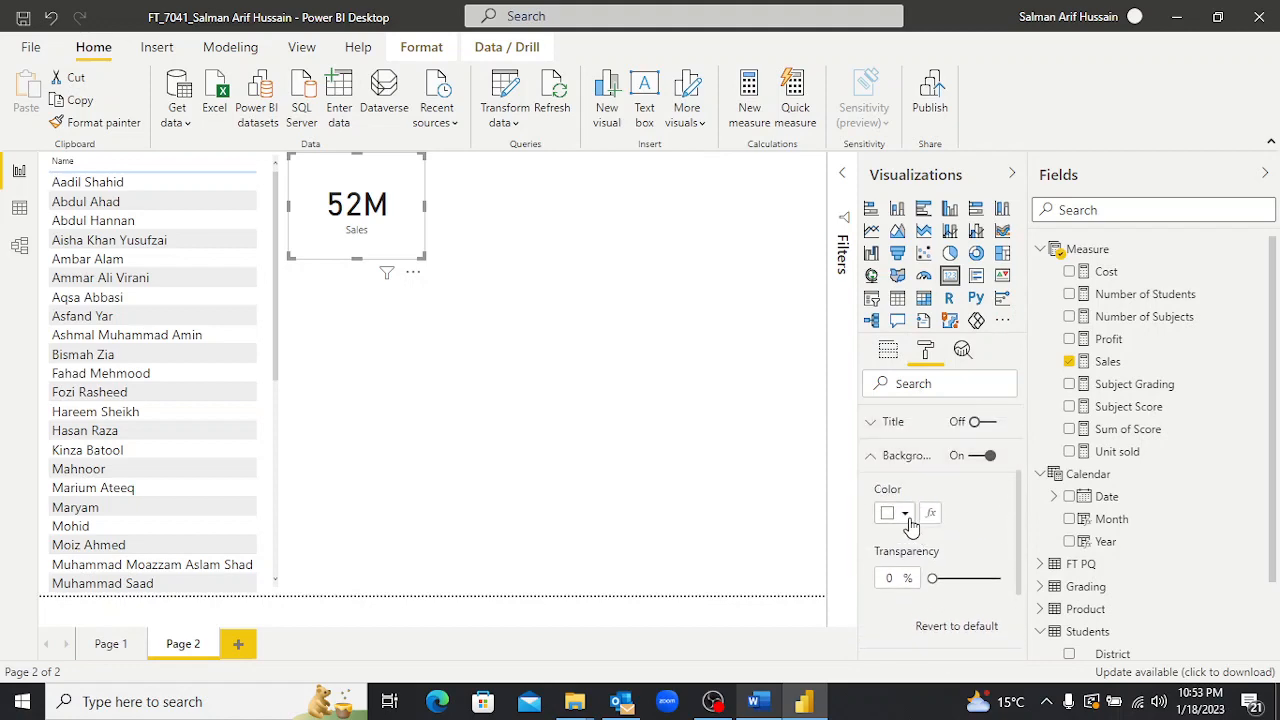
{"action": "left_click", "coordinate": [905, 516]}
{"action": "left_click", "coordinate": [958, 428]}
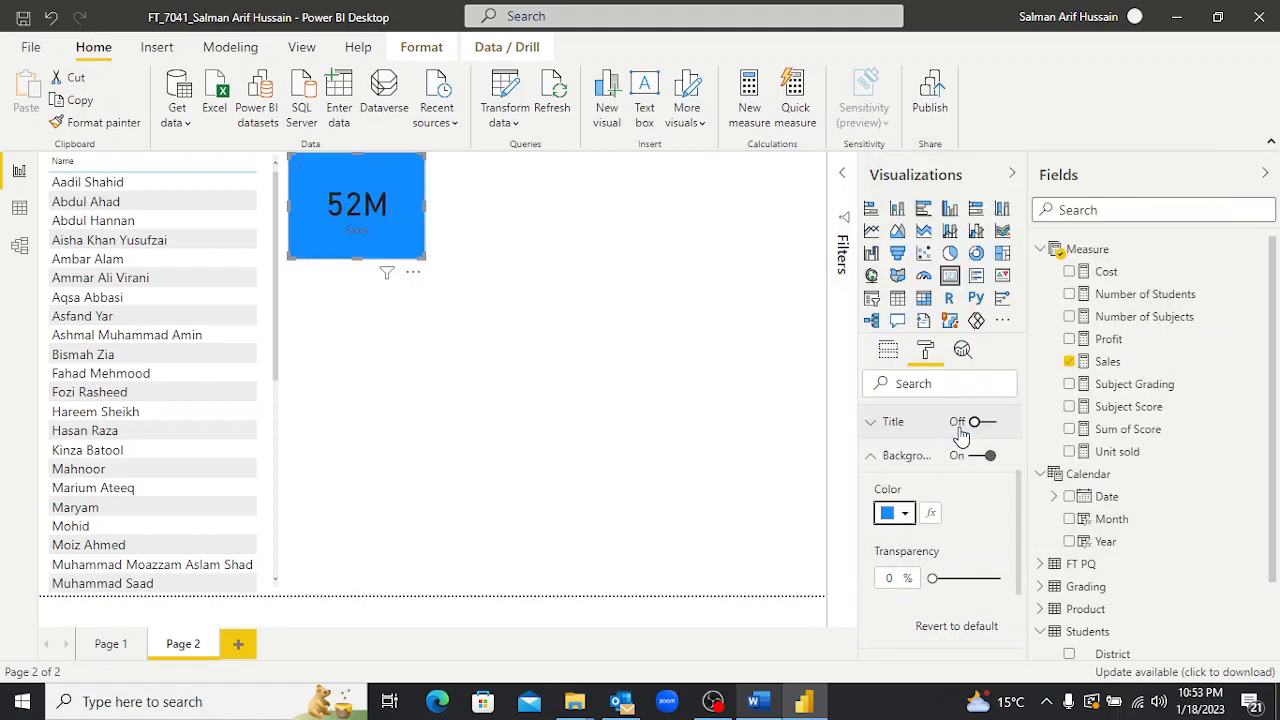
{"action": "left_click", "coordinate": [906, 516]}
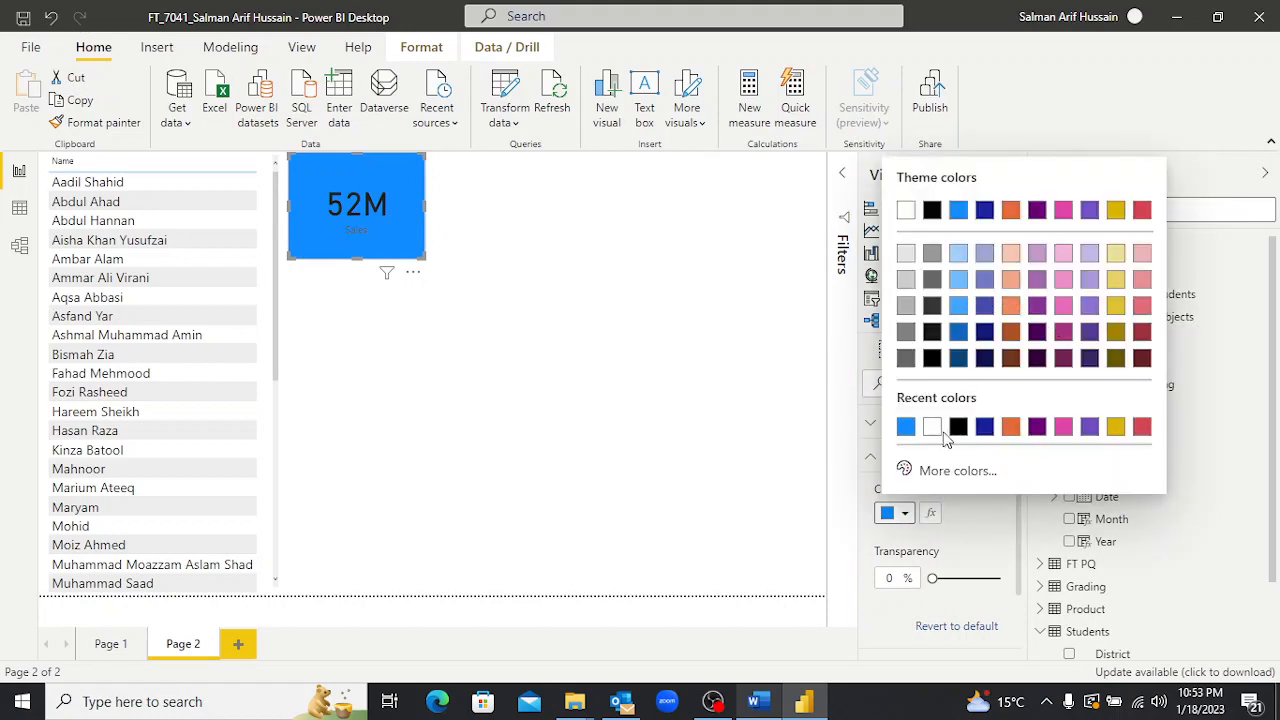
{"action": "left_click", "coordinate": [930, 472]}
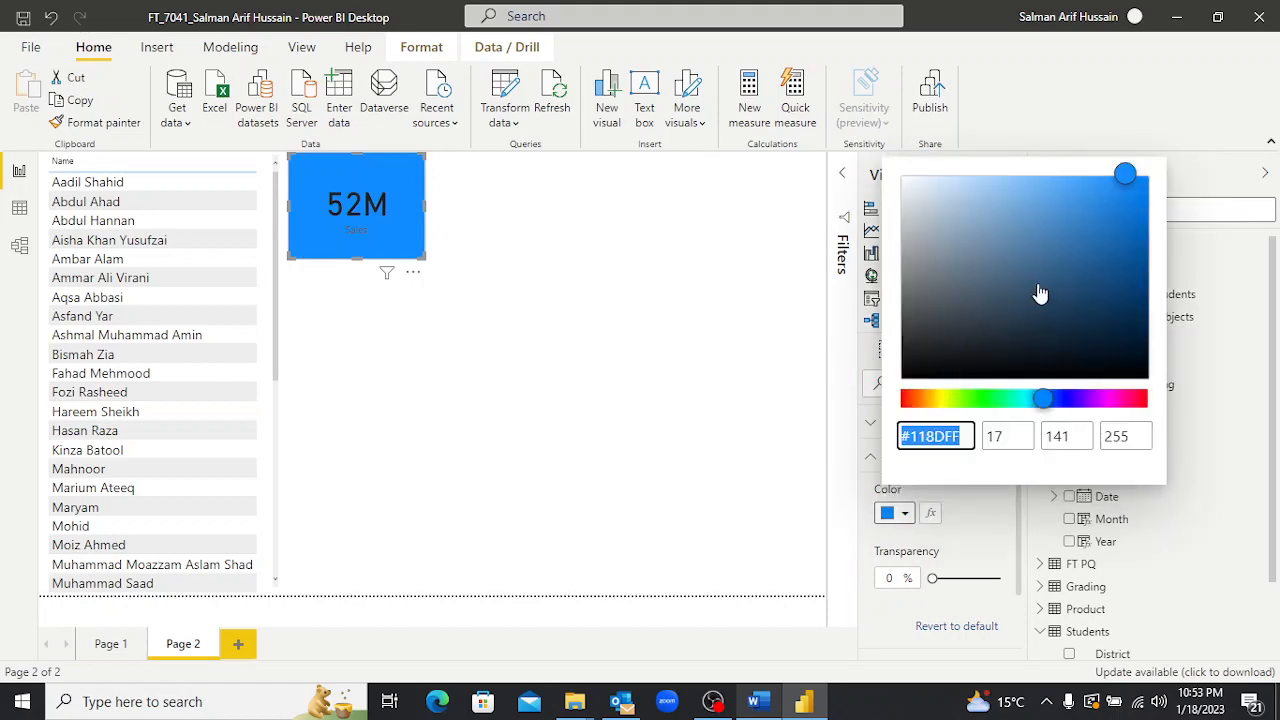
{"action": "left_click", "coordinate": [1020, 399]}
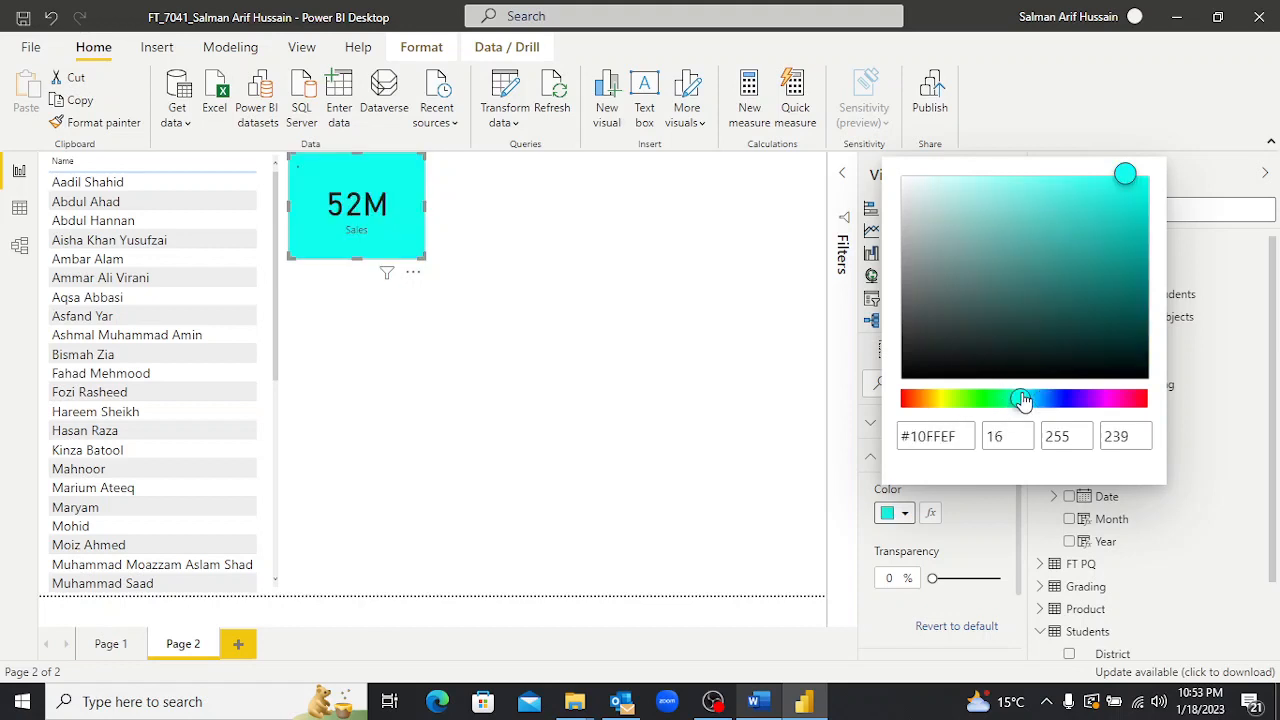
{"action": "left_click", "coordinate": [1037, 399]}
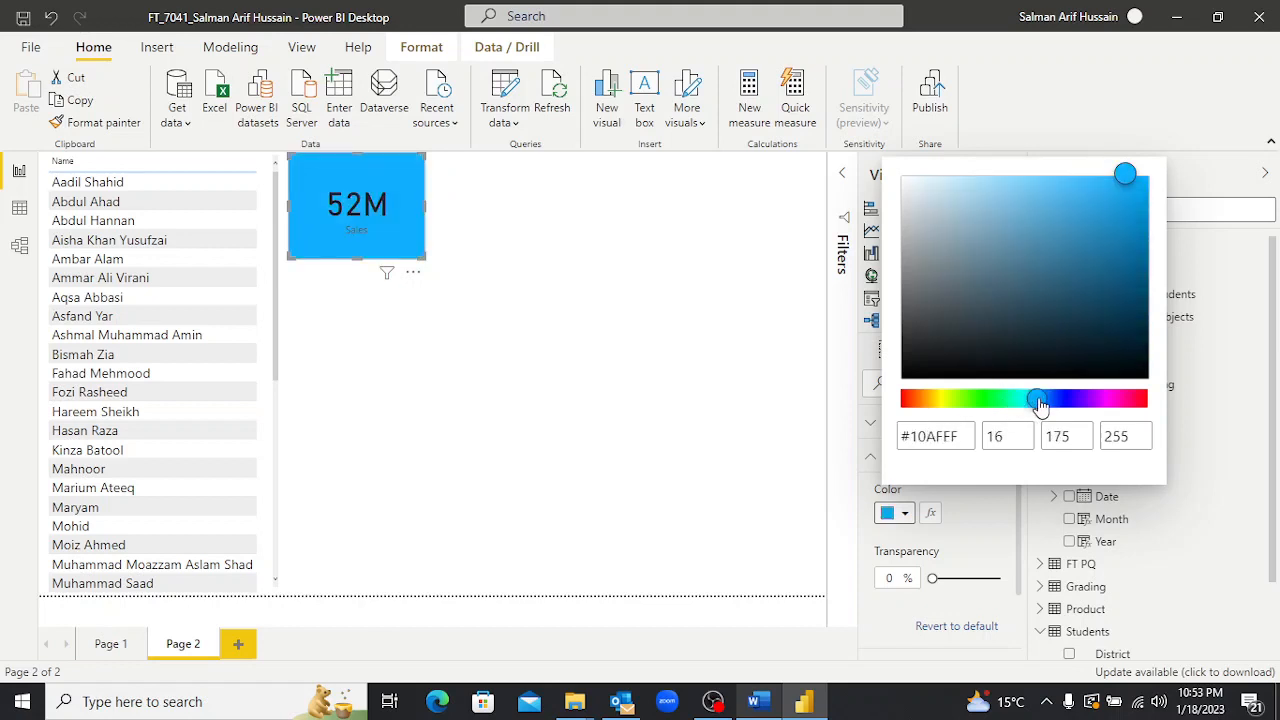
{"action": "mouse_move", "coordinate": [1038, 404]}
{"action": "left_mouse_down"}
{"action": "mouse_move", "coordinate": [958, 400]}
{"action": "mouse_move", "coordinate": [1013, 405]}
{"action": "left_mouse_up"}
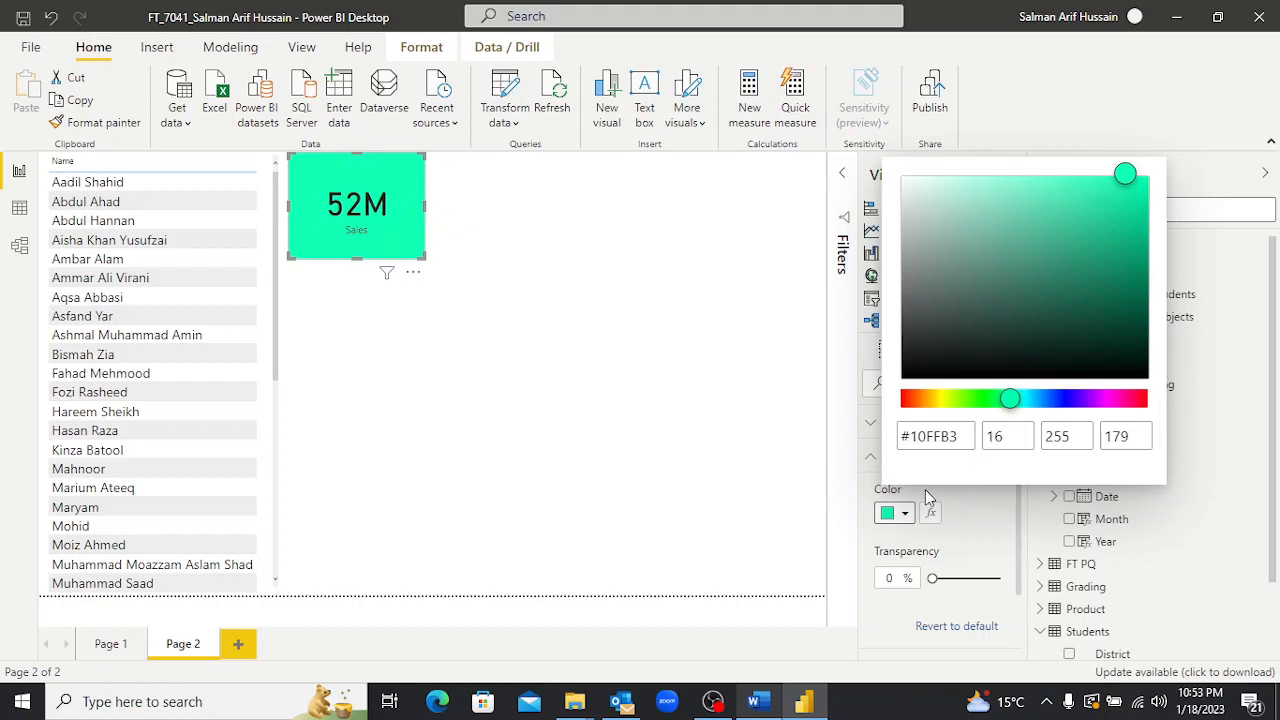
Move the Sales card slightly away from the name table and the page's upper edge.
{"action": "left_click", "coordinate": [710, 300]}
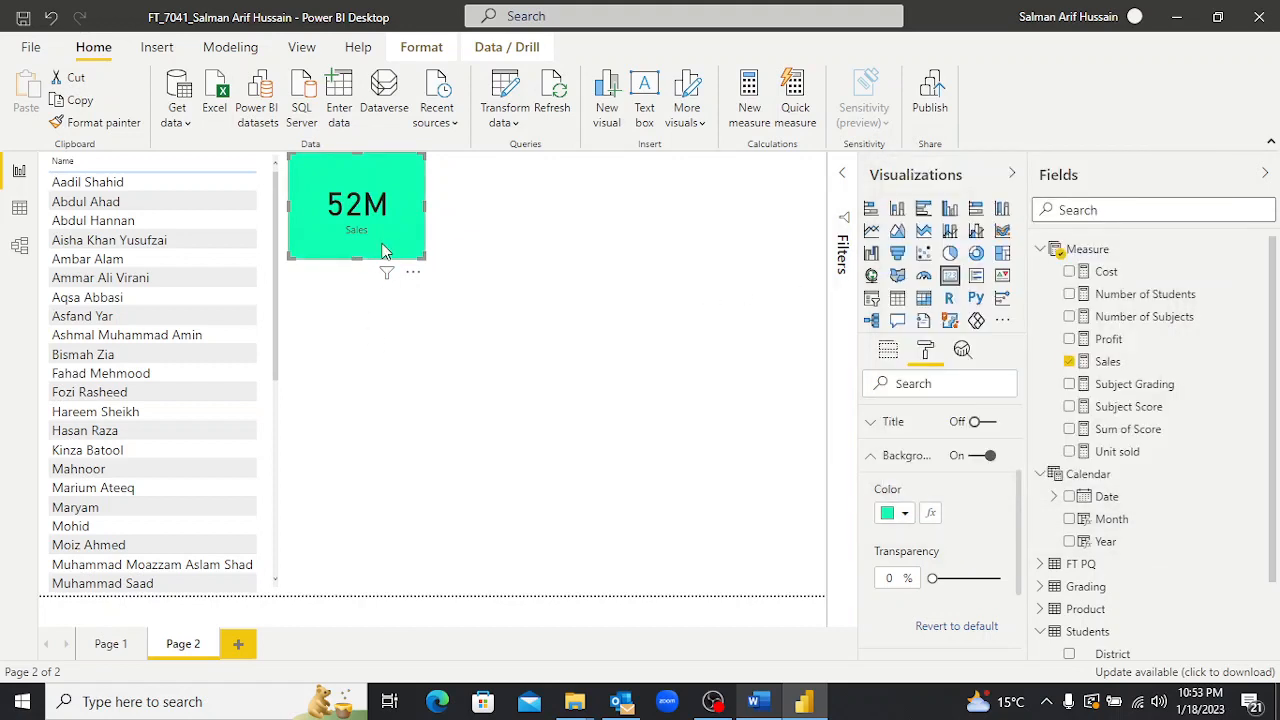
{"action": "left_click_drag", "start_coordinate": [385, 262], "coordinate": [400, 269]}
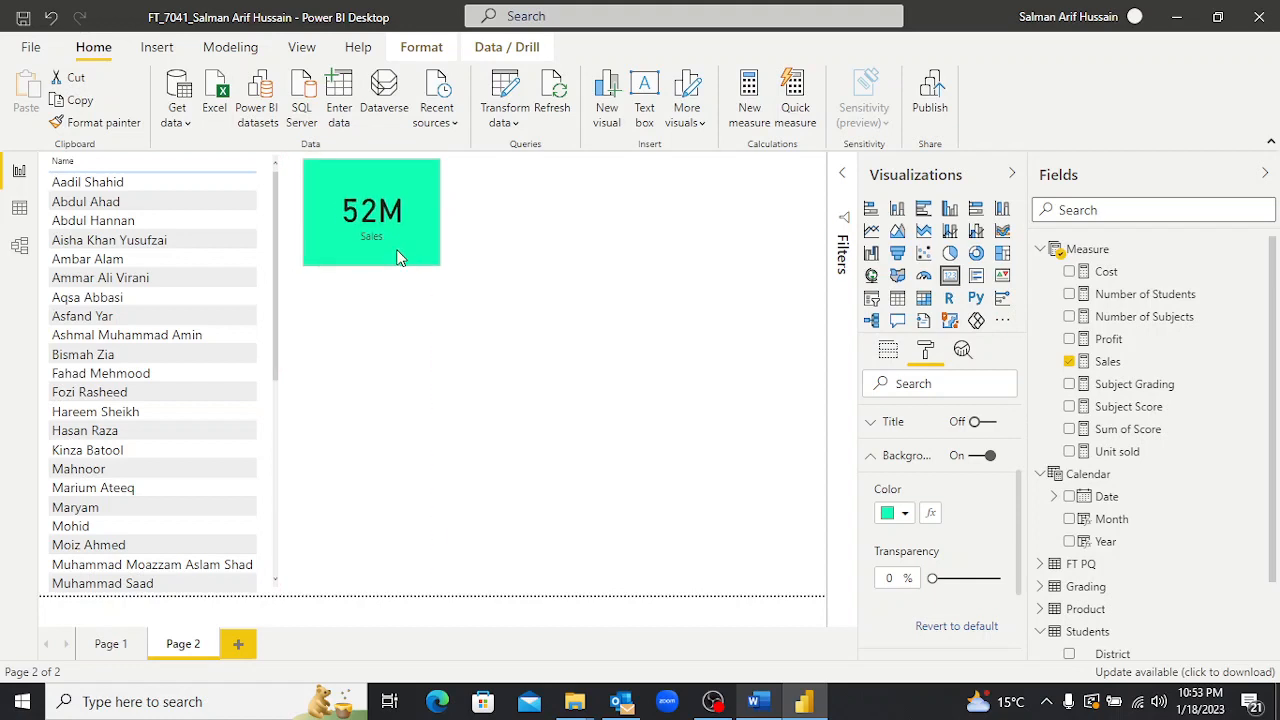
Add a new card visual showing the Unit sold measure below the Sales card.
{"action": "left_click", "coordinate": [368, 322]}
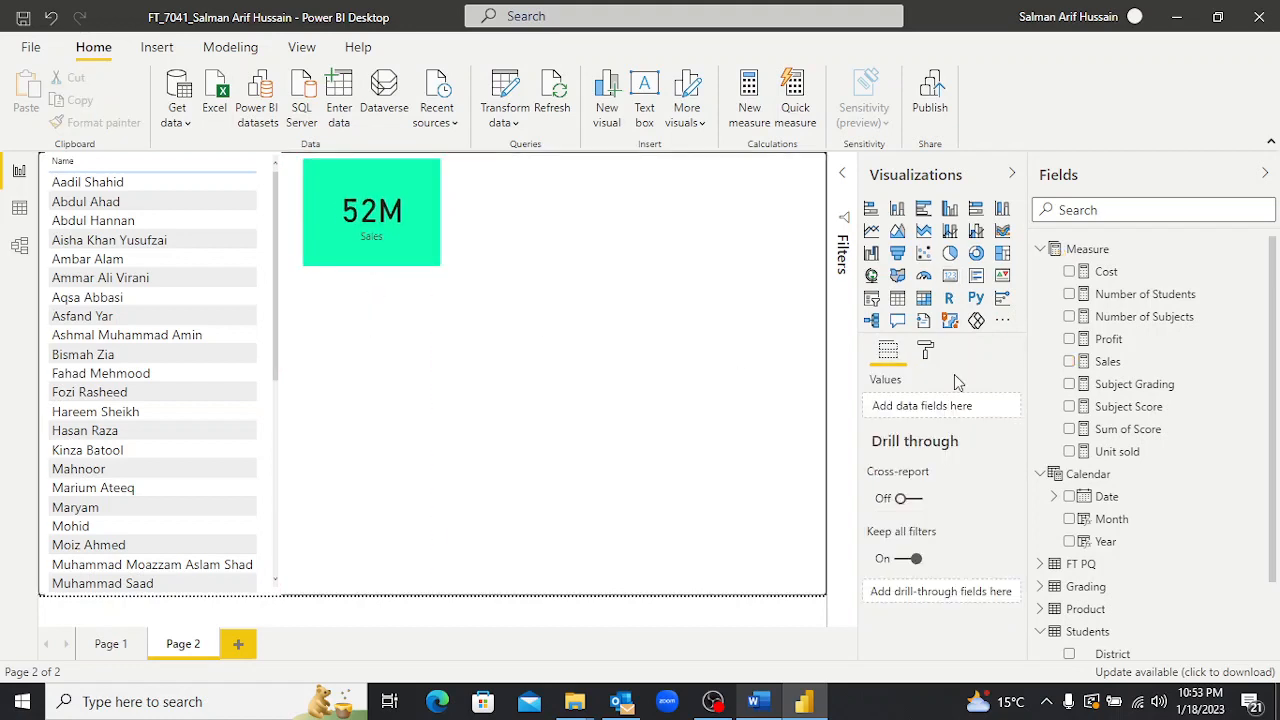
{"action": "left_click", "coordinate": [949, 275]}
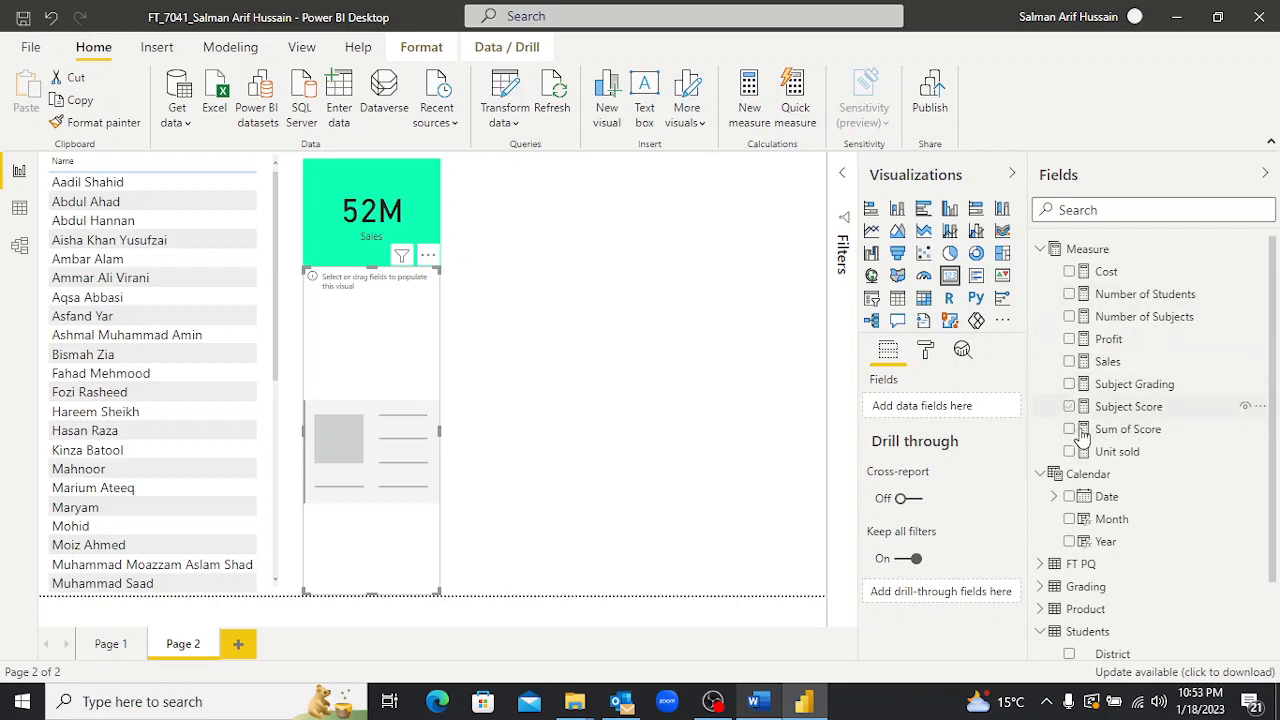
{"action": "left_click", "coordinate": [1070, 452]}
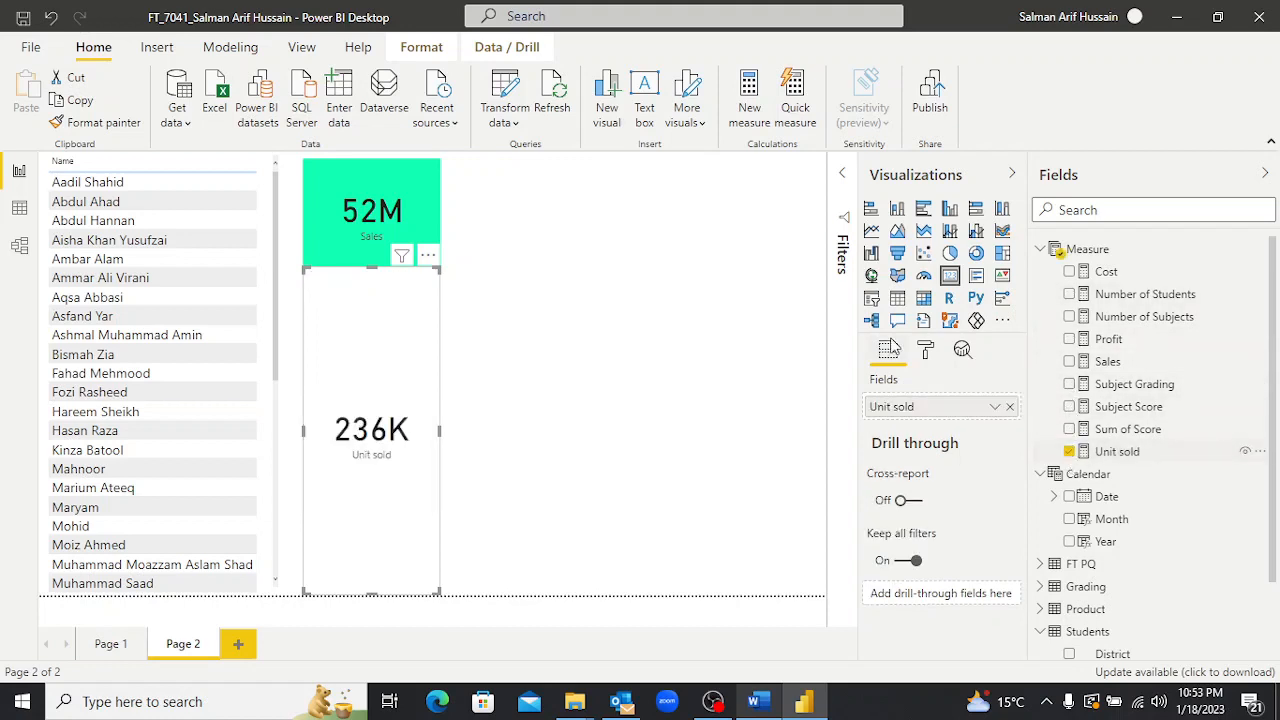
Copy the Sales card's formatting onto the Unit sold card and shrink that card to about the Sales card's size.
{"action": "left_click", "coordinate": [322, 220]}
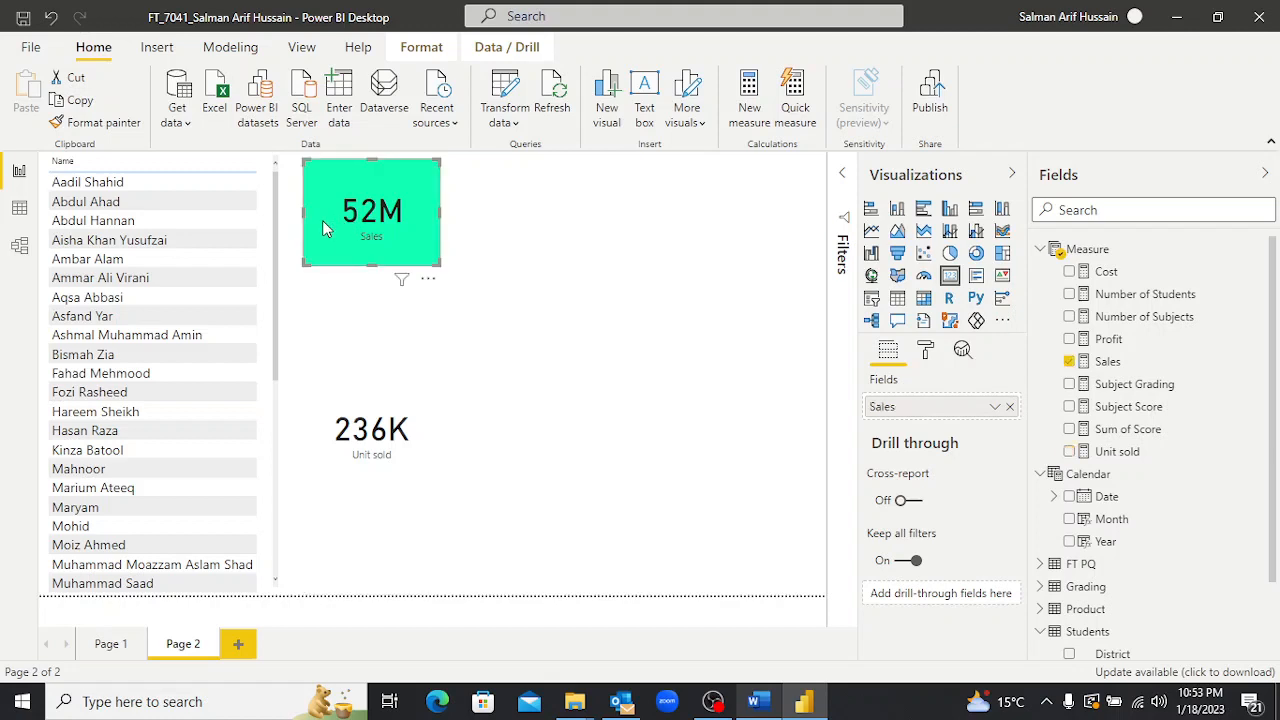
{"action": "left_click", "coordinate": [97, 122]}
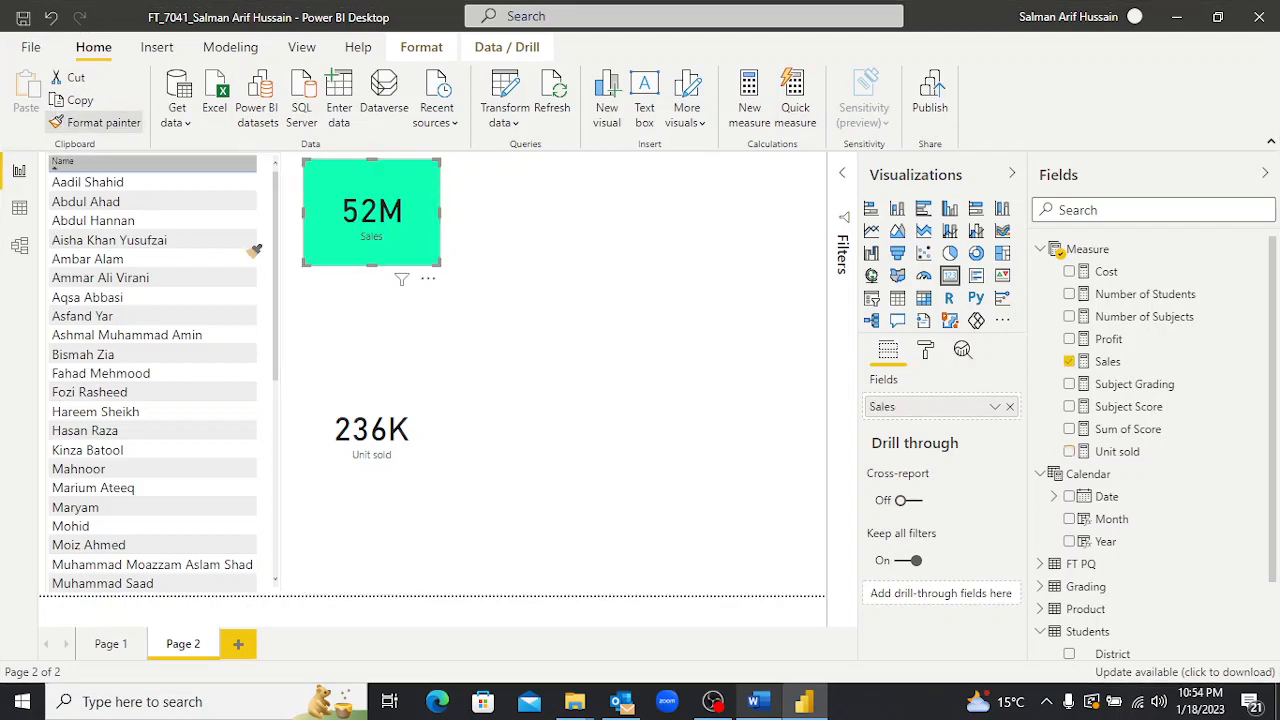
{"action": "left_click", "coordinate": [361, 359]}
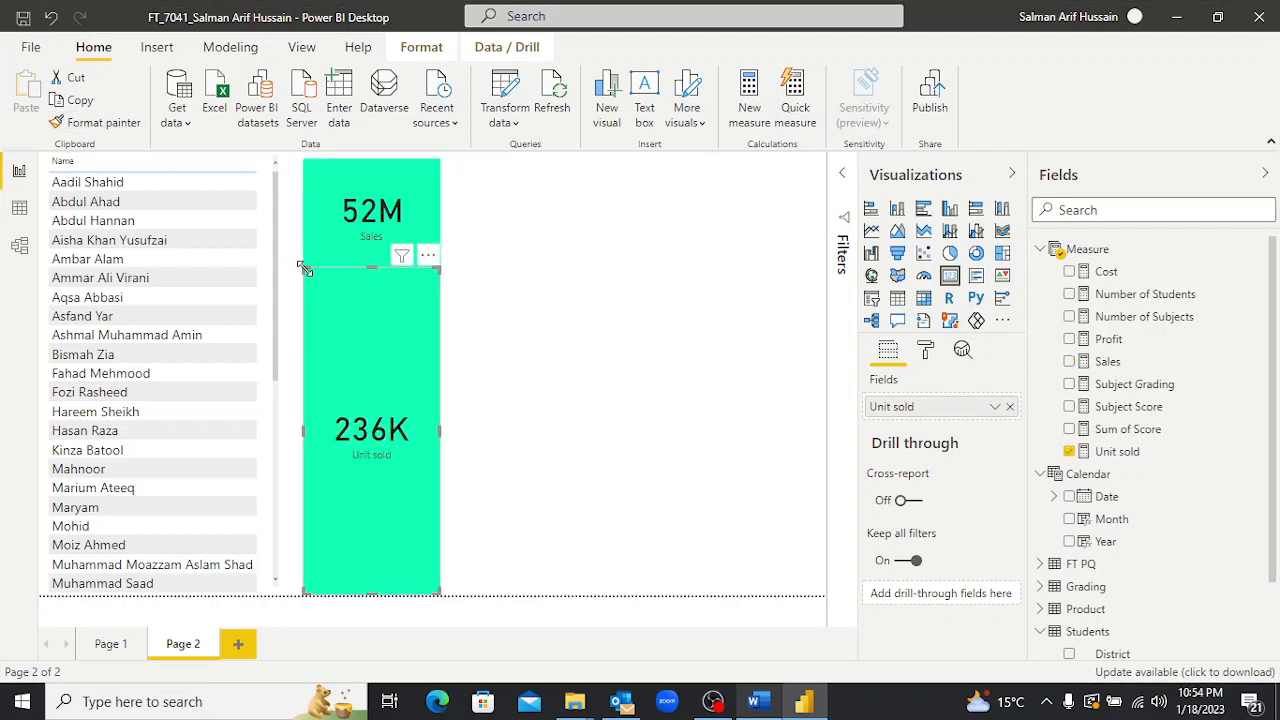
{"action": "left_click_drag", "start_coordinate": [305, 268], "coordinate": [347, 330]}
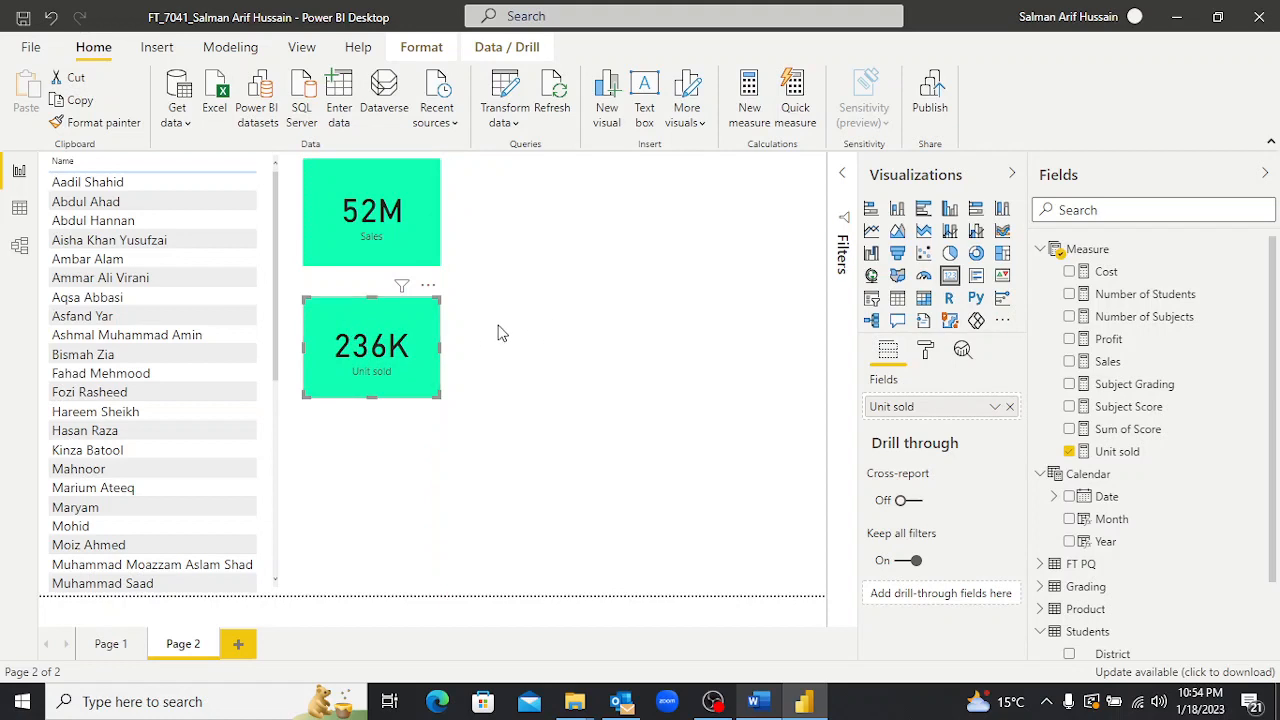
Set the text size of the Sales card's data label to 46 pt.
{"action": "left_click", "coordinate": [334, 235]}
{"action": "left_click", "coordinate": [926, 351]}
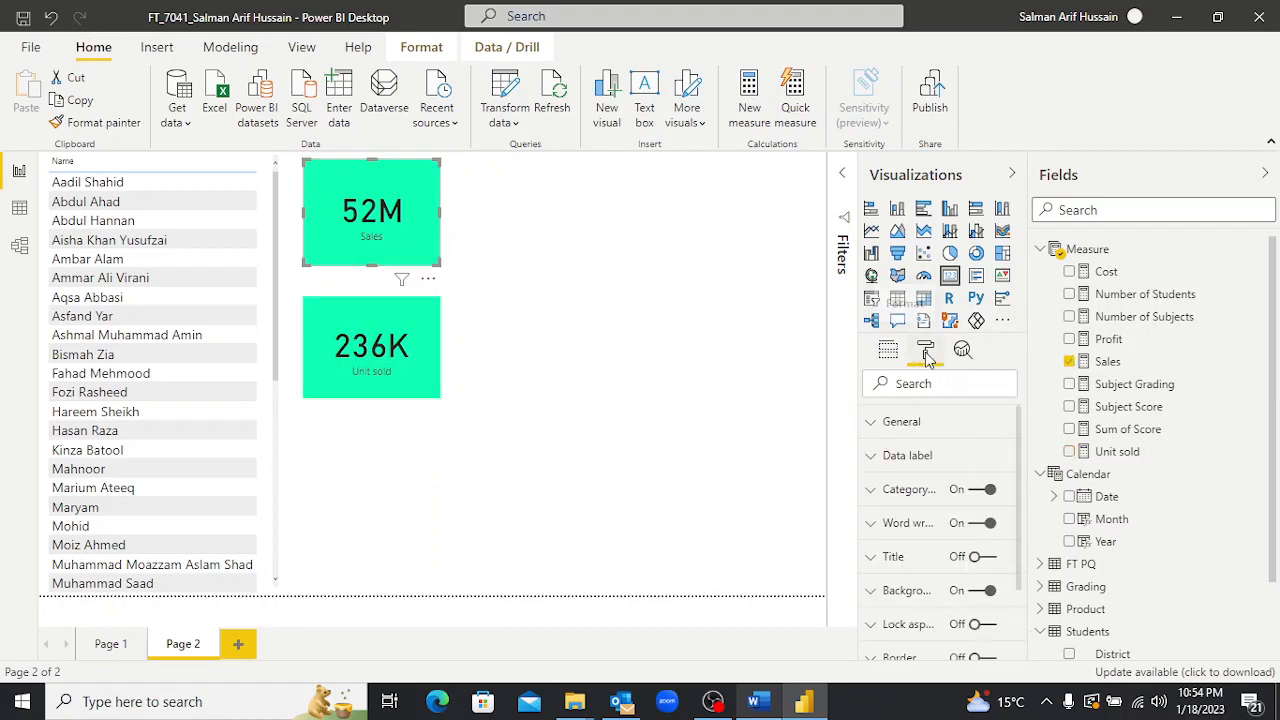
{"action": "left_click", "coordinate": [985, 557]}
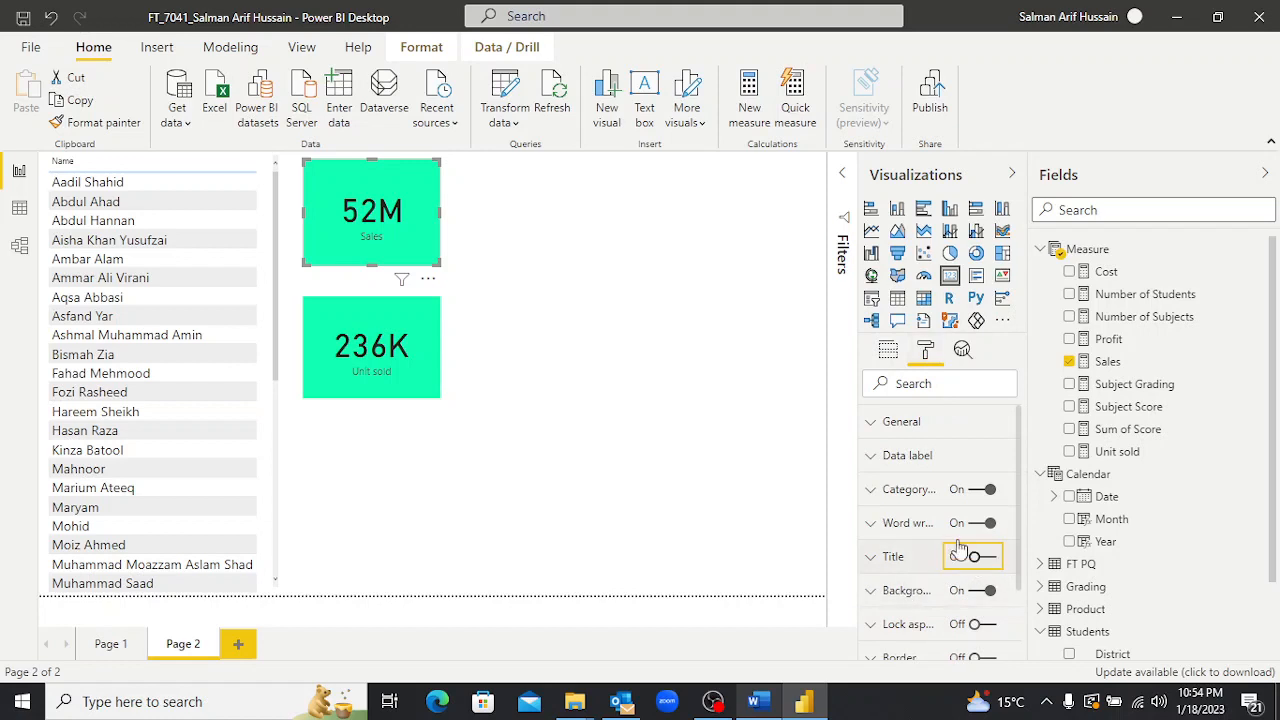
{"action": "left_click", "coordinate": [876, 458]}
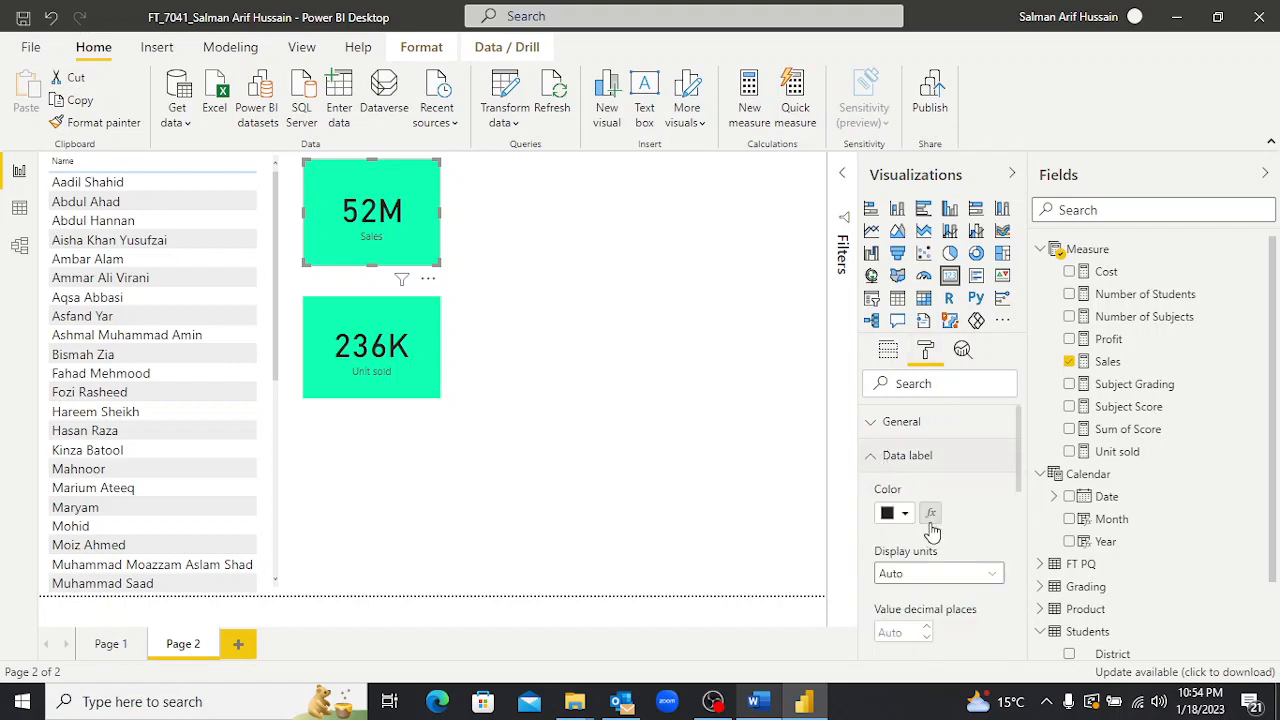
{"action": "scroll", "coordinate": [996, 473], "scroll_direction": "down", "scroll_amount": 3}
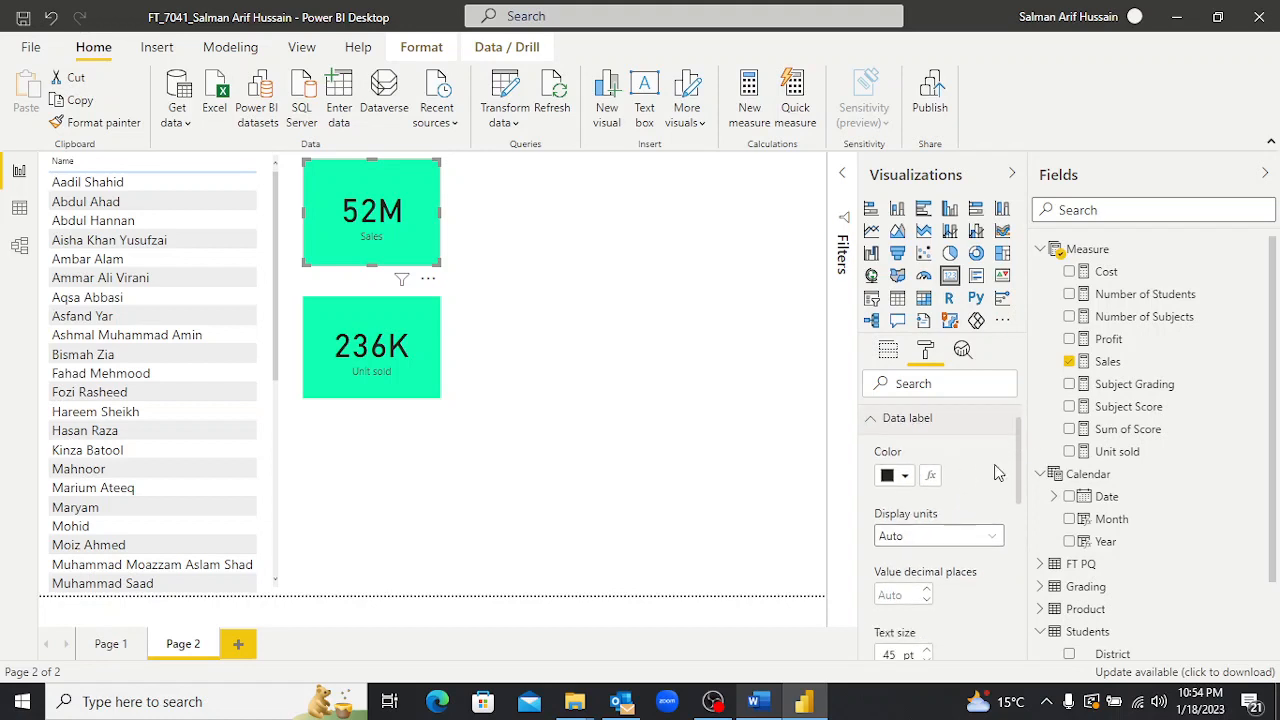
{"action": "scroll", "coordinate": [927, 494], "scroll_direction": "up", "scroll_amount": 1}
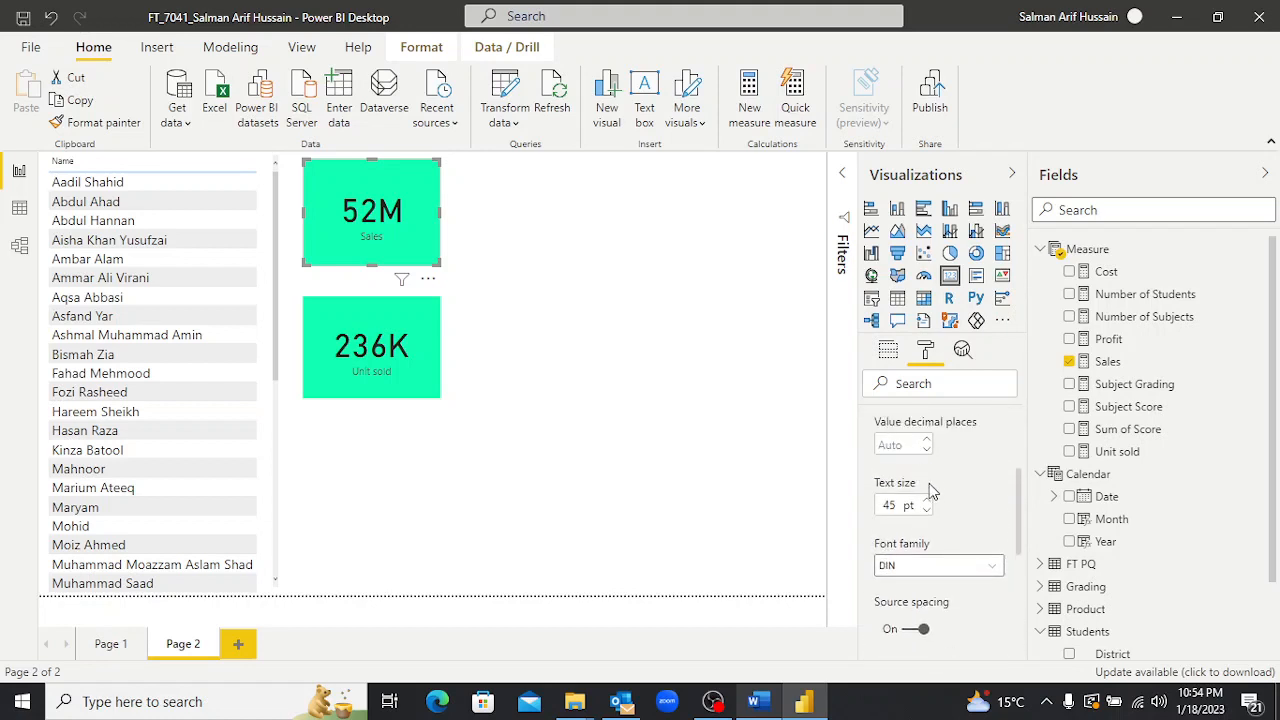
{"action": "left_click", "coordinate": [926, 501]}
{"action": "left_click", "coordinate": [926, 501]}
{"action": "scroll", "coordinate": [1000, 478], "scroll_direction": "up", "scroll_amount": 4}
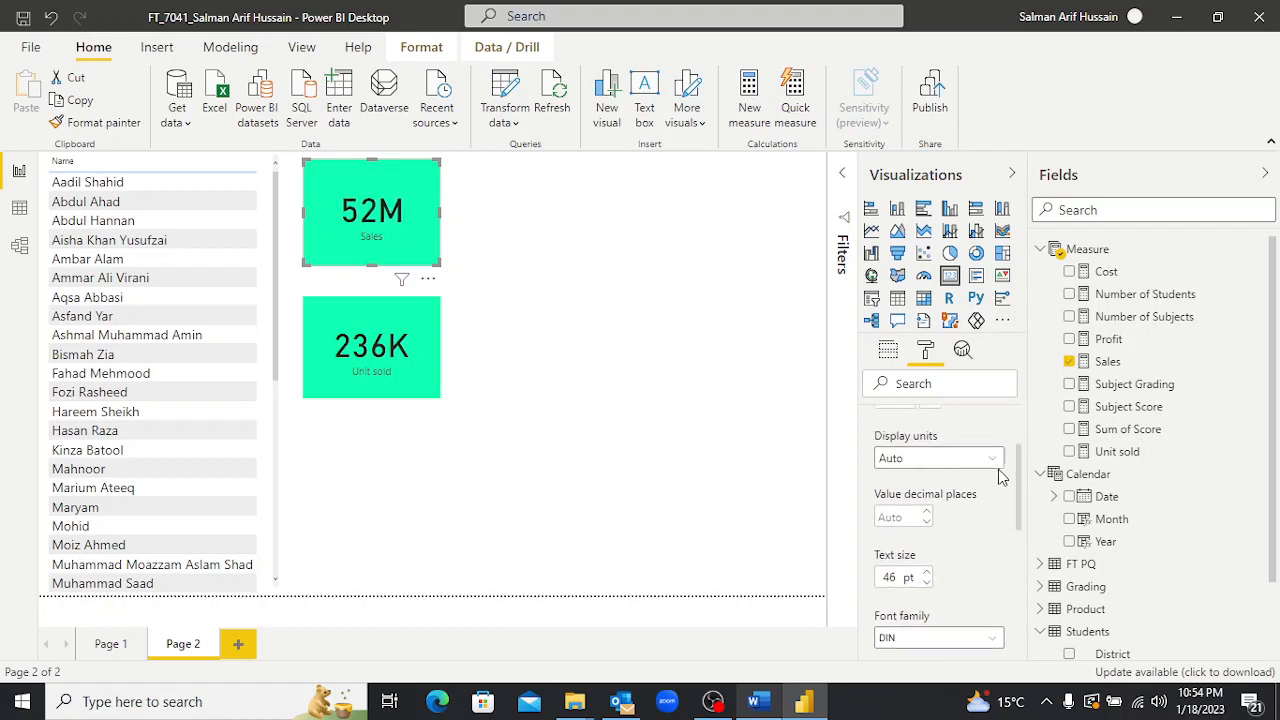
{"action": "left_click", "coordinate": [875, 463]}
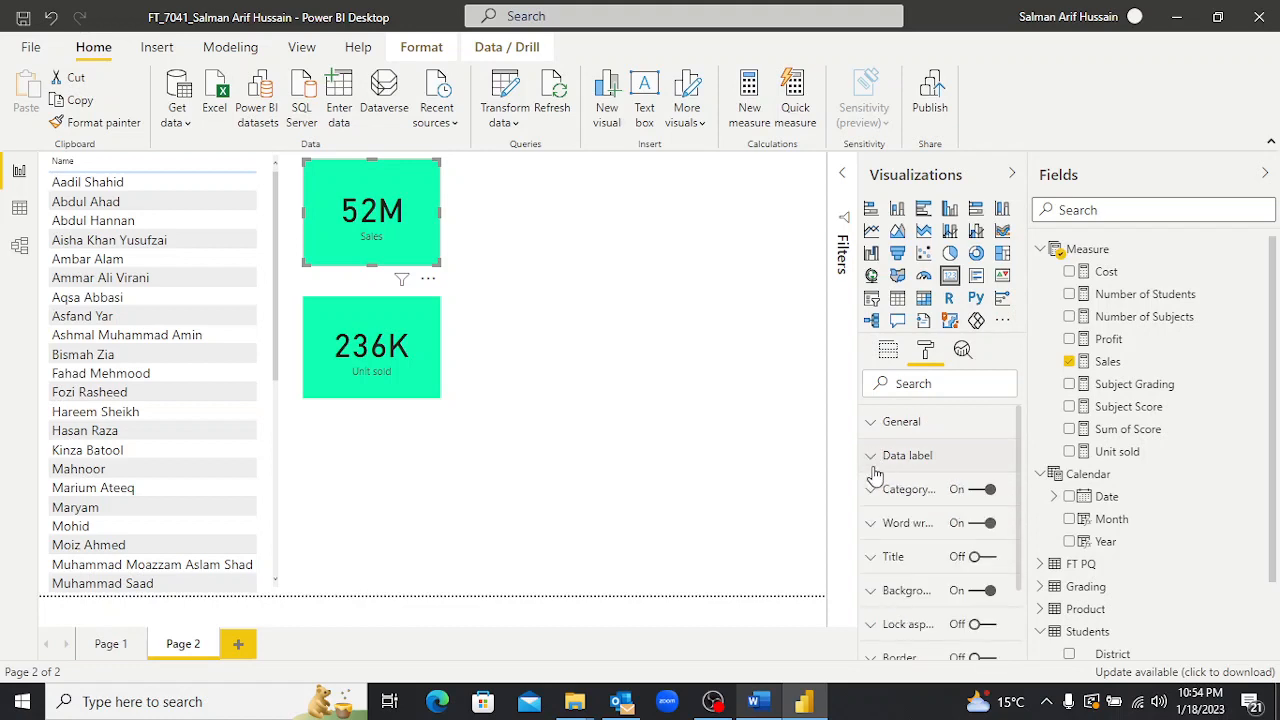
Look through the Sales card's formatting options, including its general position, width and height settings.
{"action": "scroll", "coordinate": [873, 555], "scroll_direction": "down", "scroll_amount": 1}
{"action": "scroll", "coordinate": [873, 560], "scroll_direction": "down", "scroll_amount": 2}
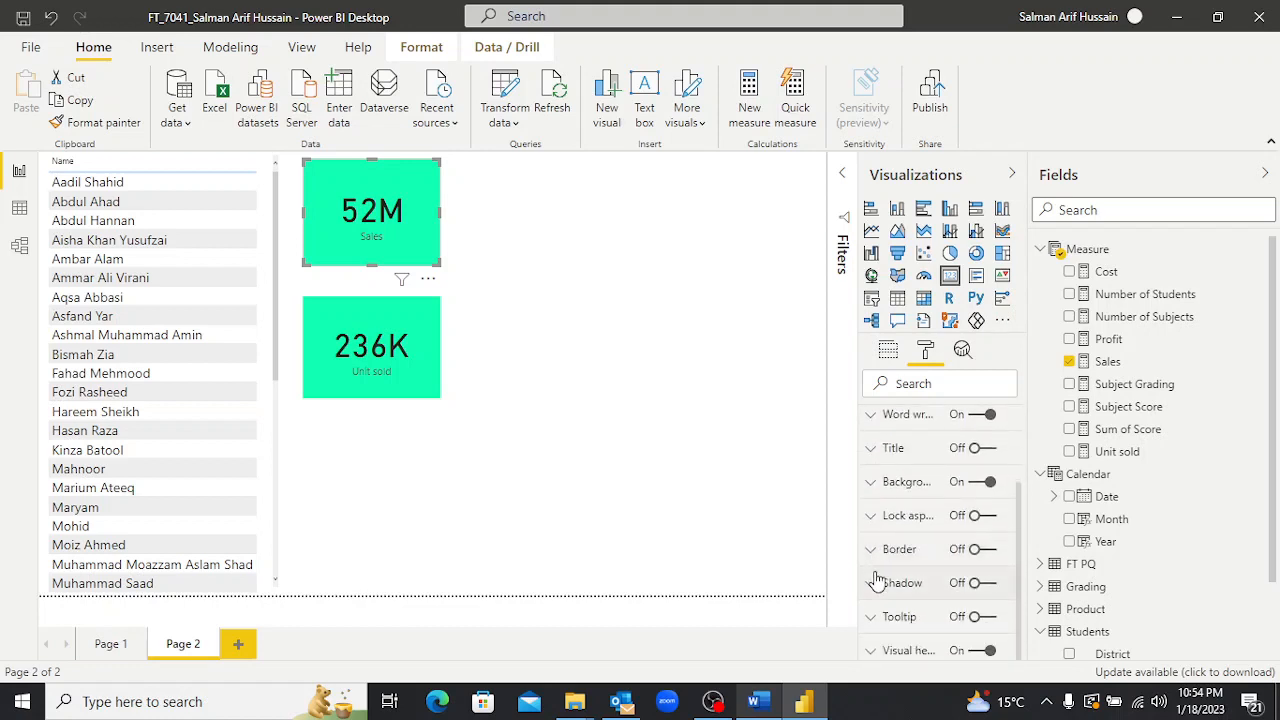
{"action": "scroll", "coordinate": [872, 571], "scroll_direction": "up", "scroll_amount": 1}
{"action": "scroll", "coordinate": [880, 500], "scroll_direction": "up", "scroll_amount": 2}
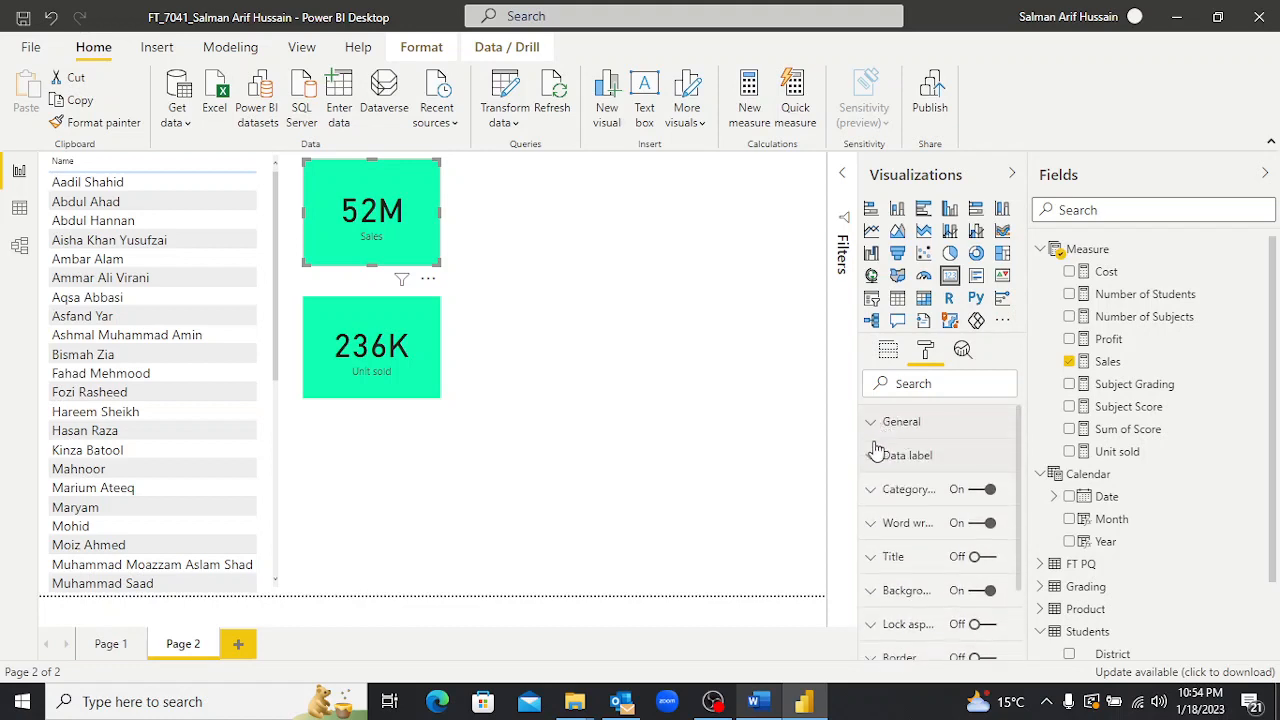
{"action": "left_click", "coordinate": [873, 457]}
{"action": "left_click", "coordinate": [873, 459]}
{"action": "left_click", "coordinate": [877, 424]}
{"action": "scroll", "coordinate": [877, 428], "scroll_direction": "down", "scroll_amount": 1}
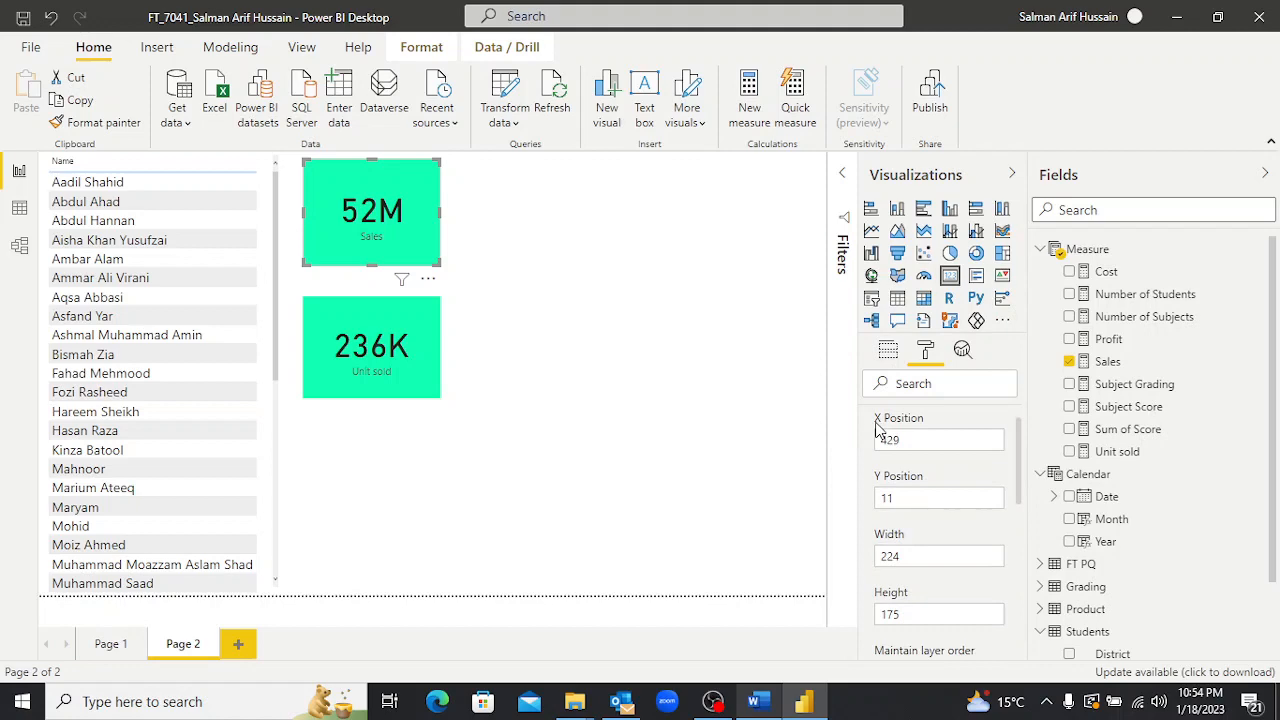
{"action": "left_click", "coordinate": [529, 360]}
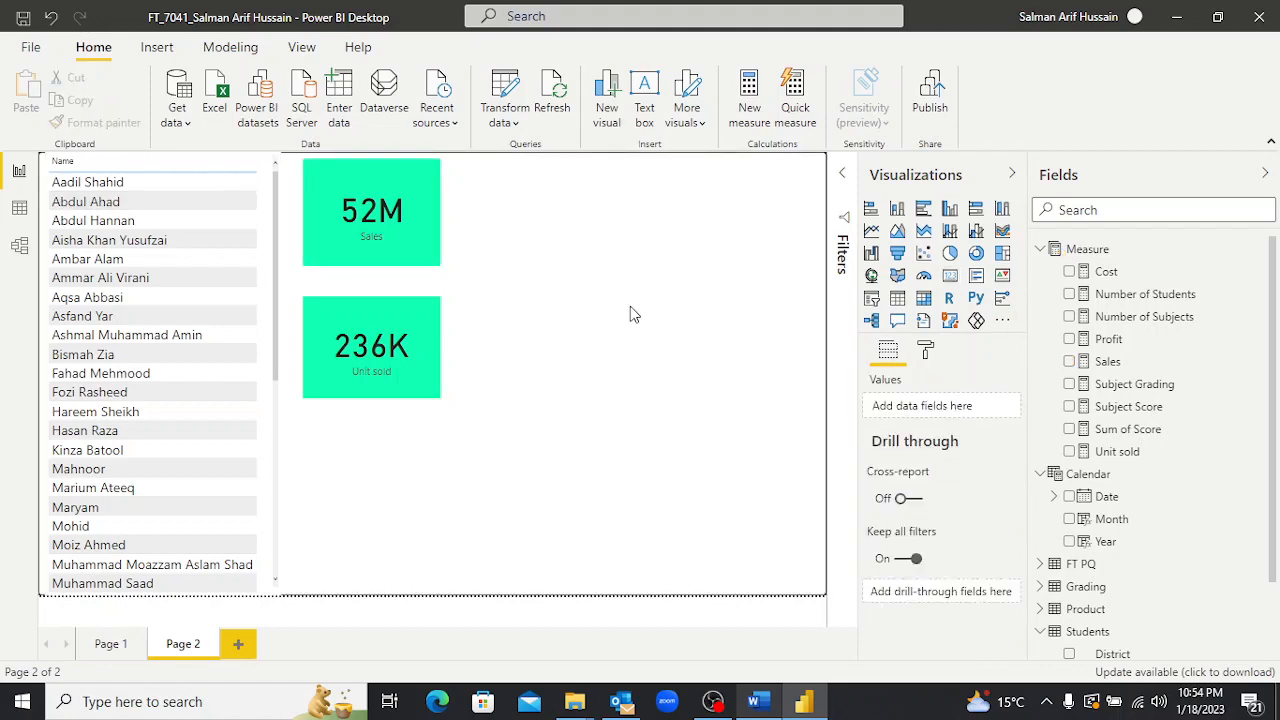
Compare with the Word reference, then add a Unit sold card beneath the two existing cards and shrink it to leave a gap.
{"action": "key", "text": "alt+Tab"}
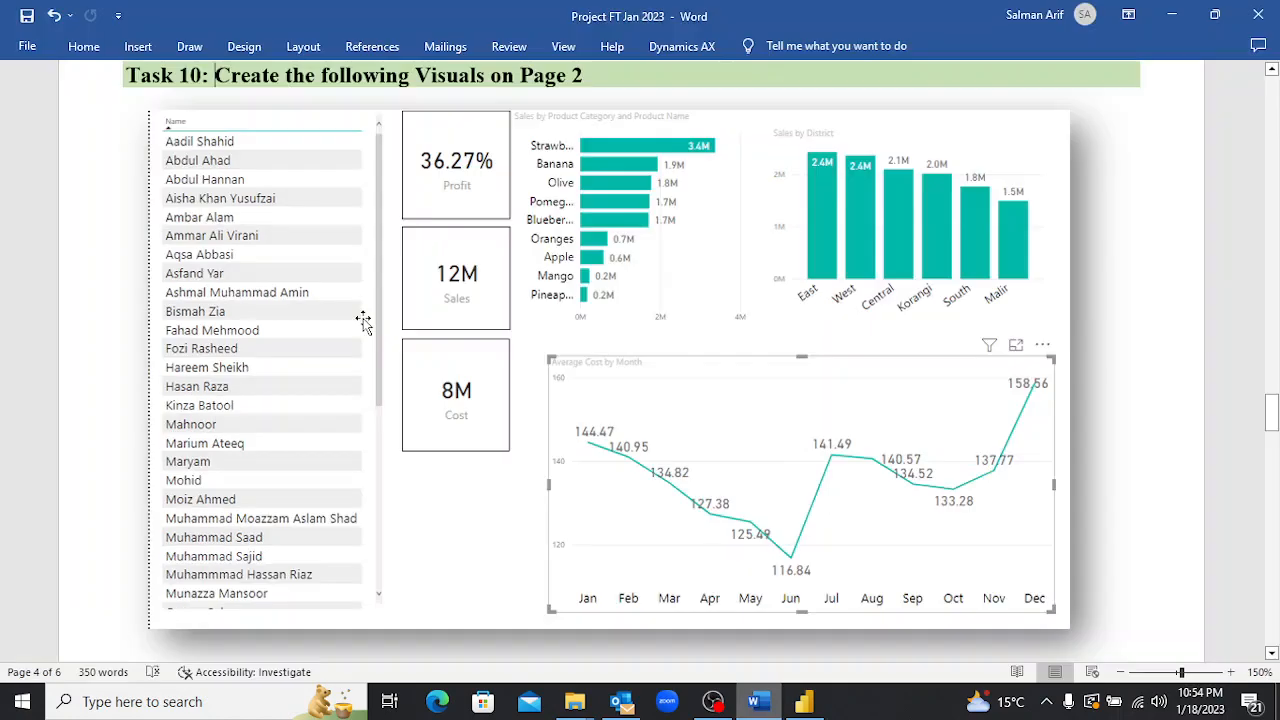
{"action": "key", "text": "alt+Tab"}
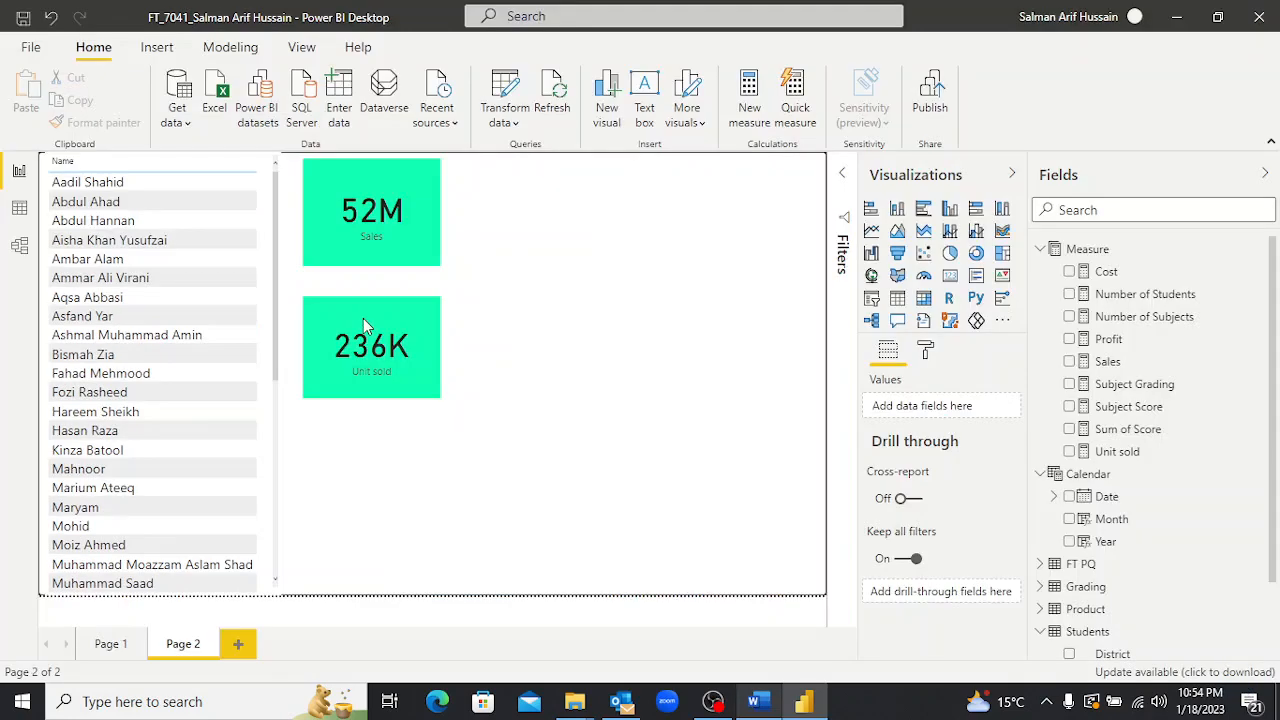
{"action": "key", "text": "alt+Tab"}
{"action": "key", "text": "alt+Tab"}
{"action": "left_click", "coordinate": [950, 276]}
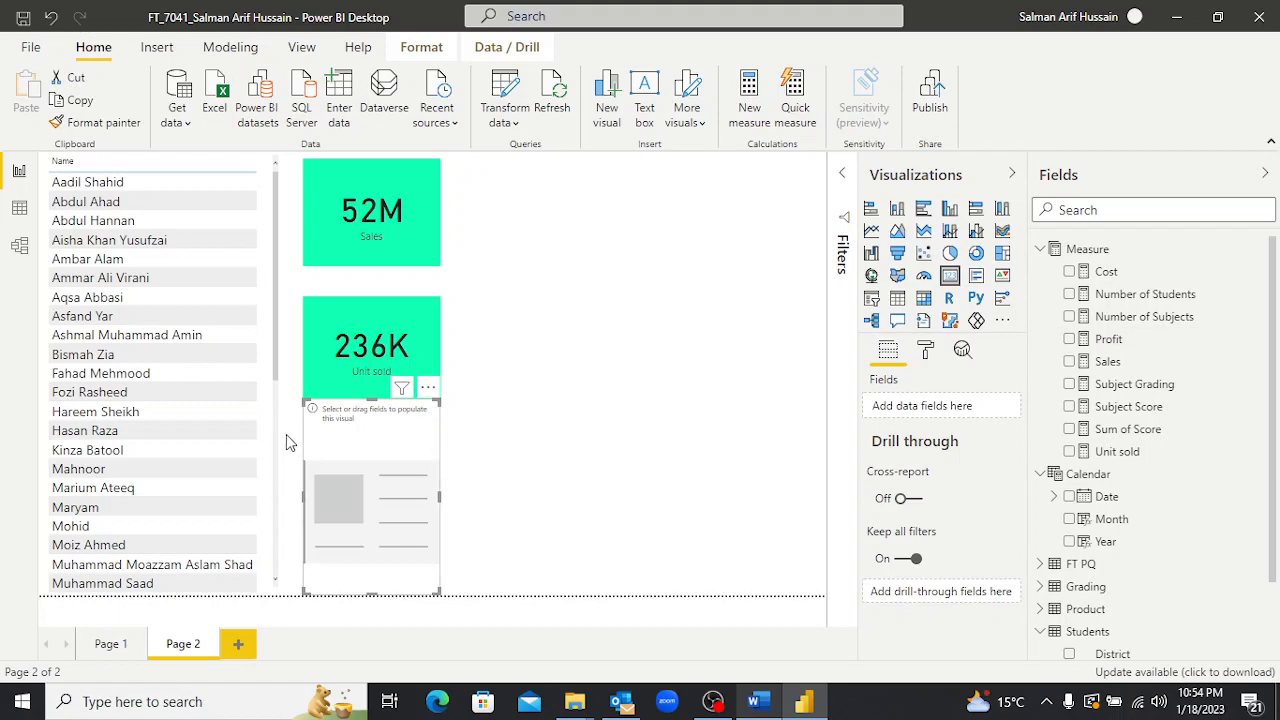
{"action": "left_click", "coordinate": [1069, 451]}
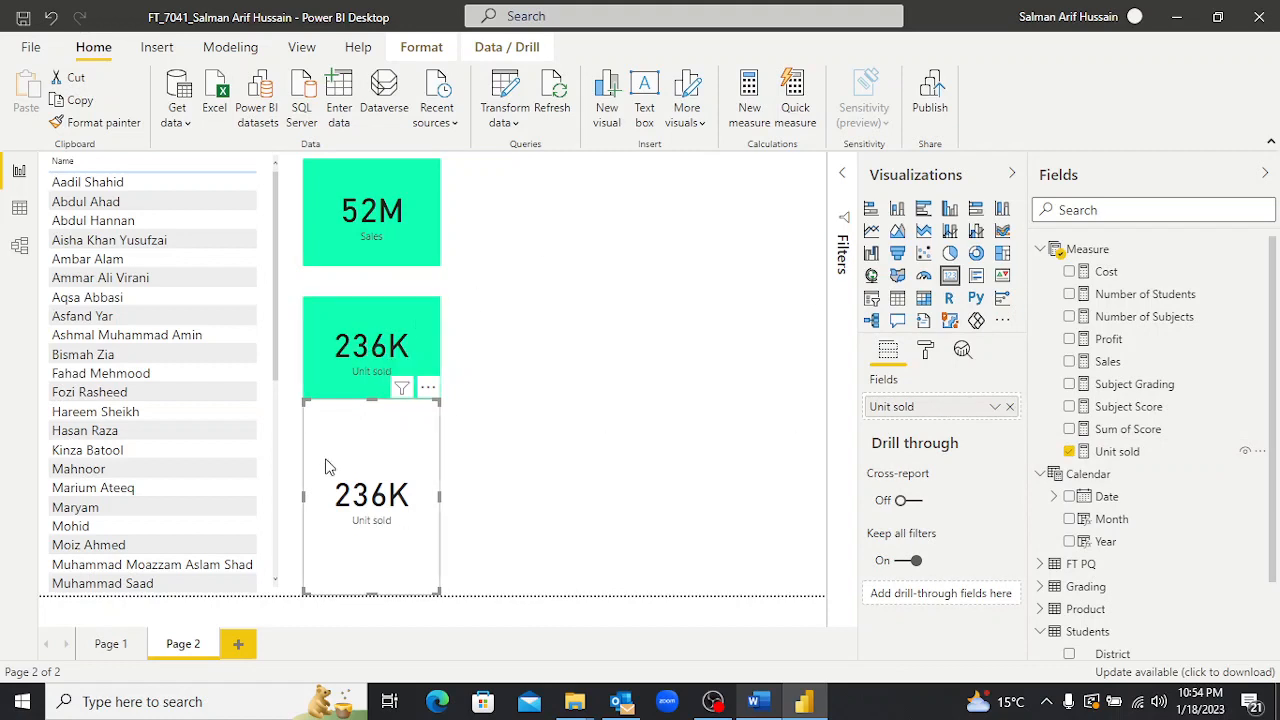
{"action": "left_click_drag", "start_coordinate": [305, 399], "coordinate": [338, 466]}
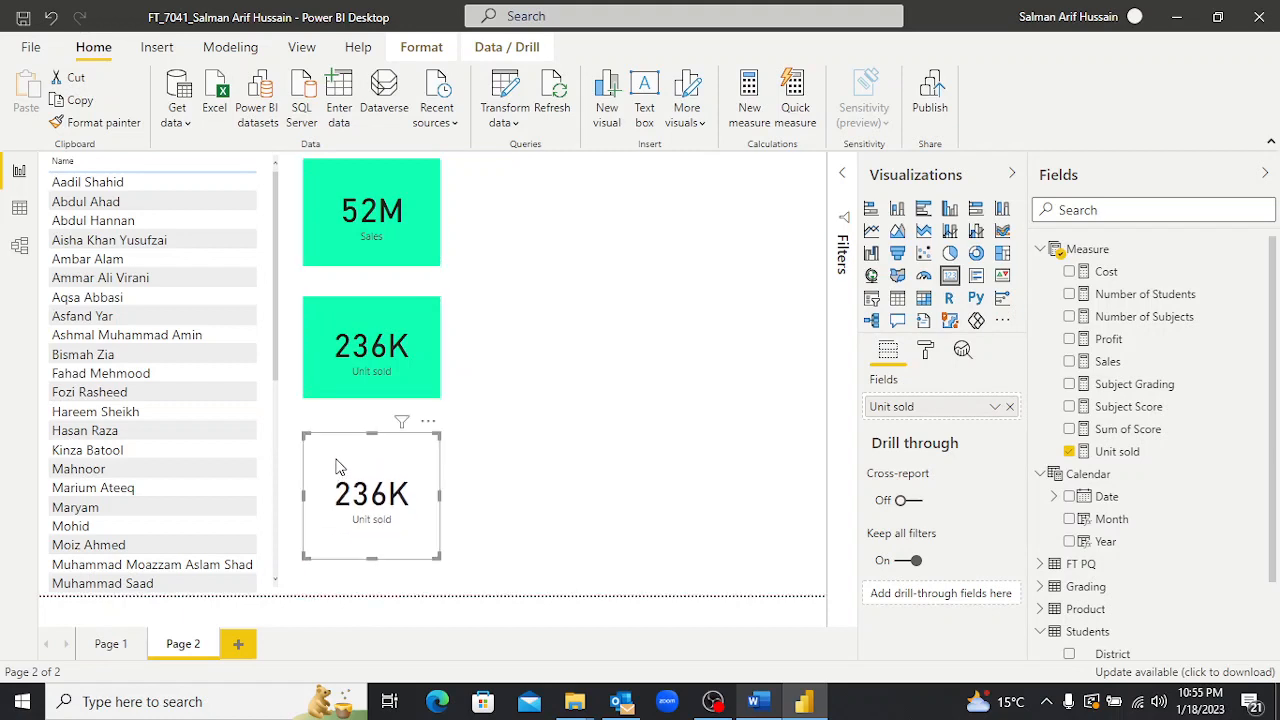
Copy the new card's plain formatting onto the middle Unit sold card and the Sales card with Format painter.
{"action": "left_click", "coordinate": [90, 122]}
{"action": "left_click", "coordinate": [348, 362]}
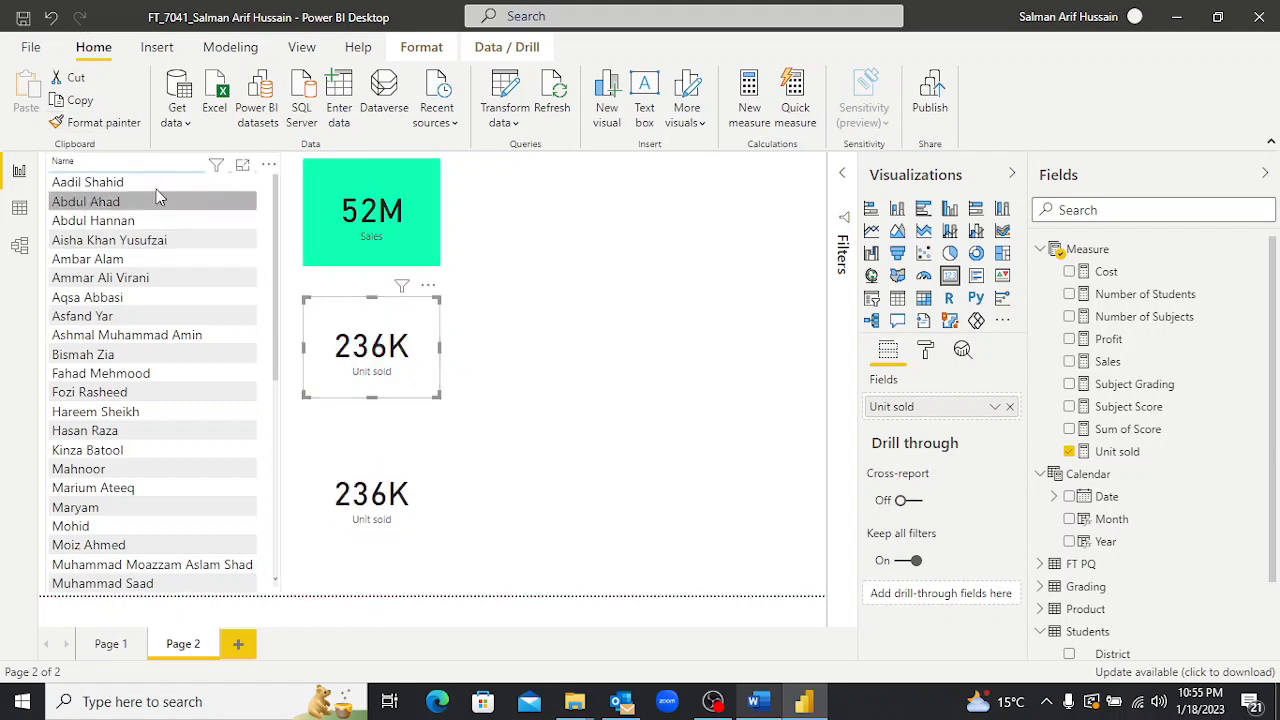
{"action": "left_click", "coordinate": [90, 122]}
{"action": "left_click", "coordinate": [391, 213]}
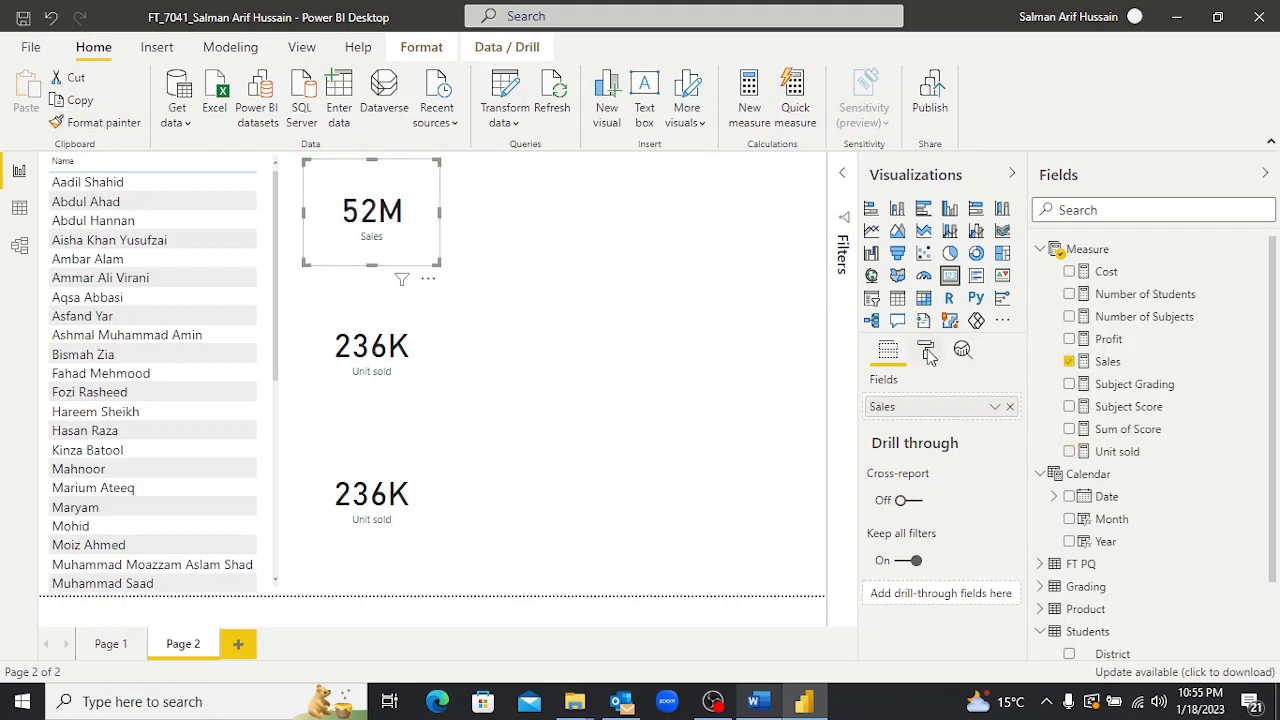
Turn on the border for the Sales card.
{"action": "left_click", "coordinate": [929, 352]}
{"action": "left_click", "coordinate": [874, 595]}
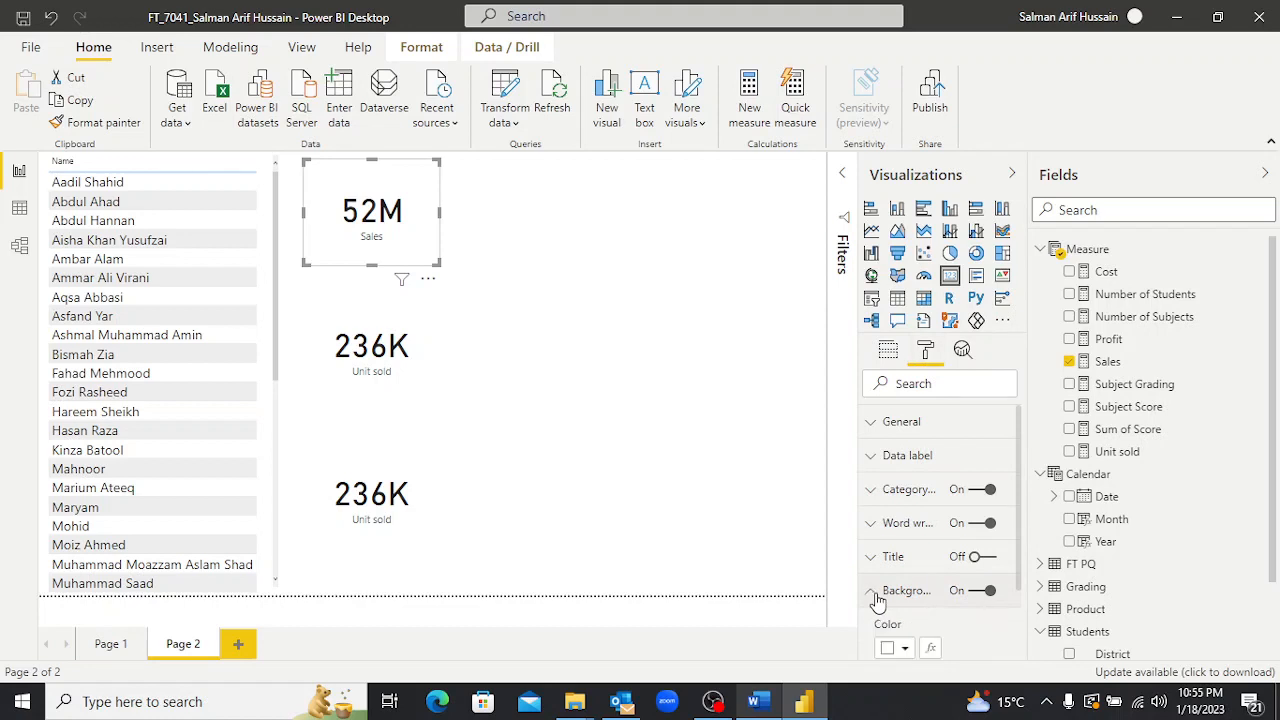
{"action": "scroll", "coordinate": [886, 590], "scroll_direction": "down", "scroll_amount": 5}
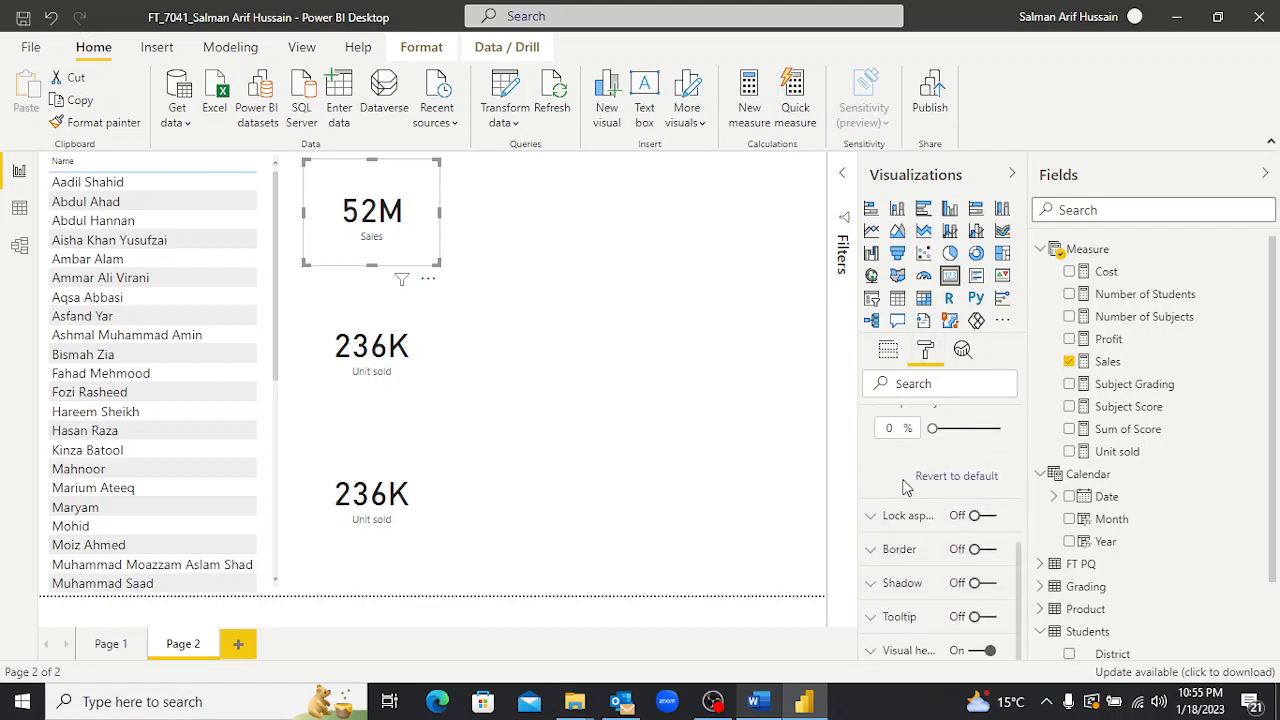
{"action": "scroll", "coordinate": [905, 487], "scroll_direction": "up", "scroll_amount": 4}
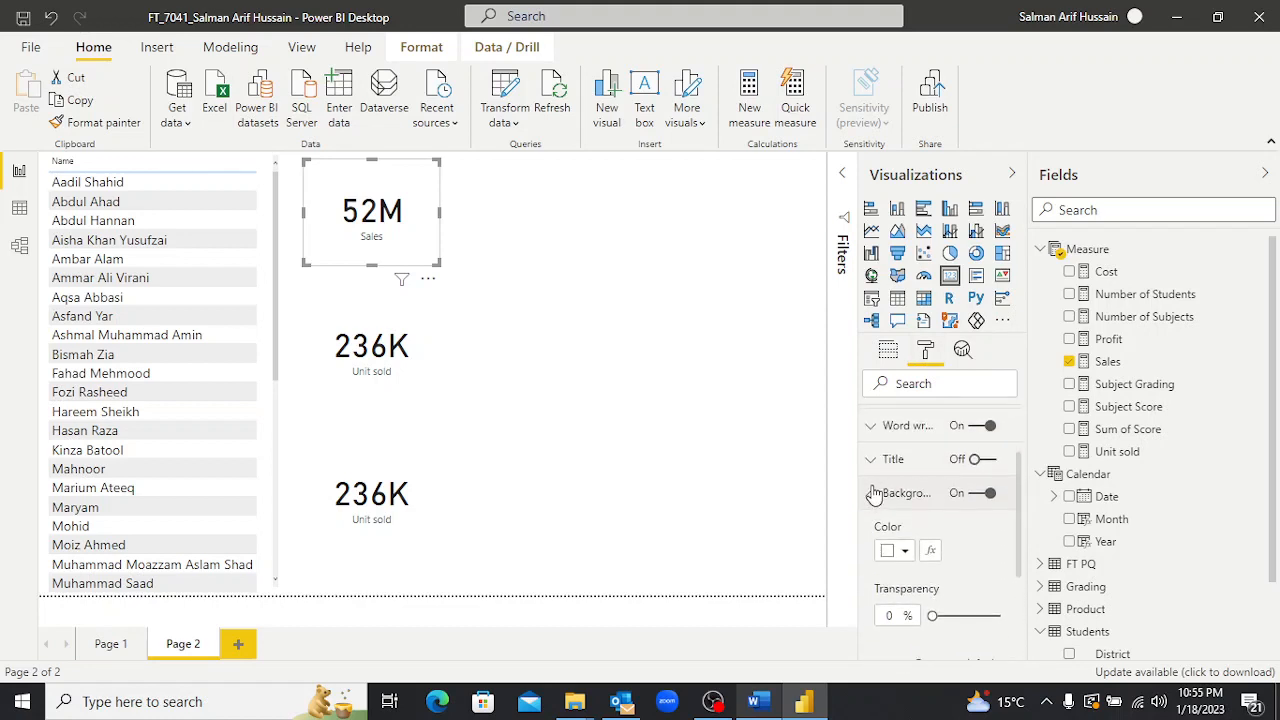
{"action": "left_click", "coordinate": [872, 496]}
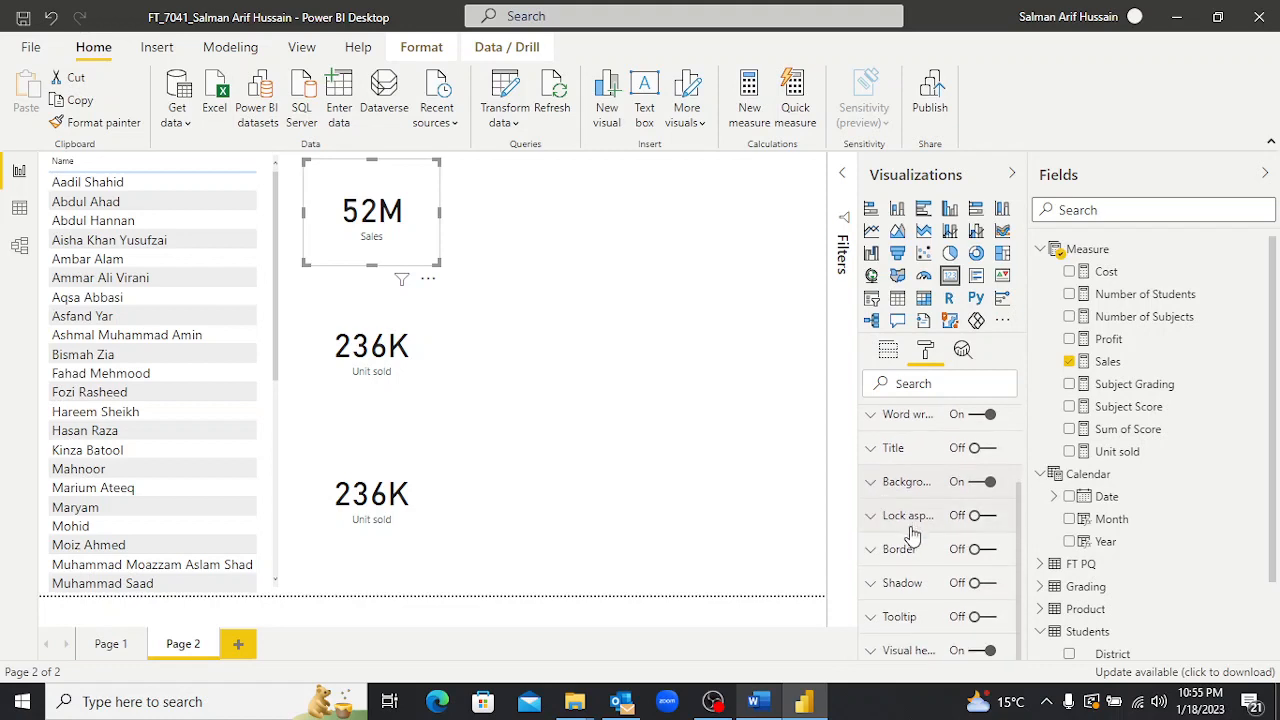
{"action": "left_click", "coordinate": [987, 552]}
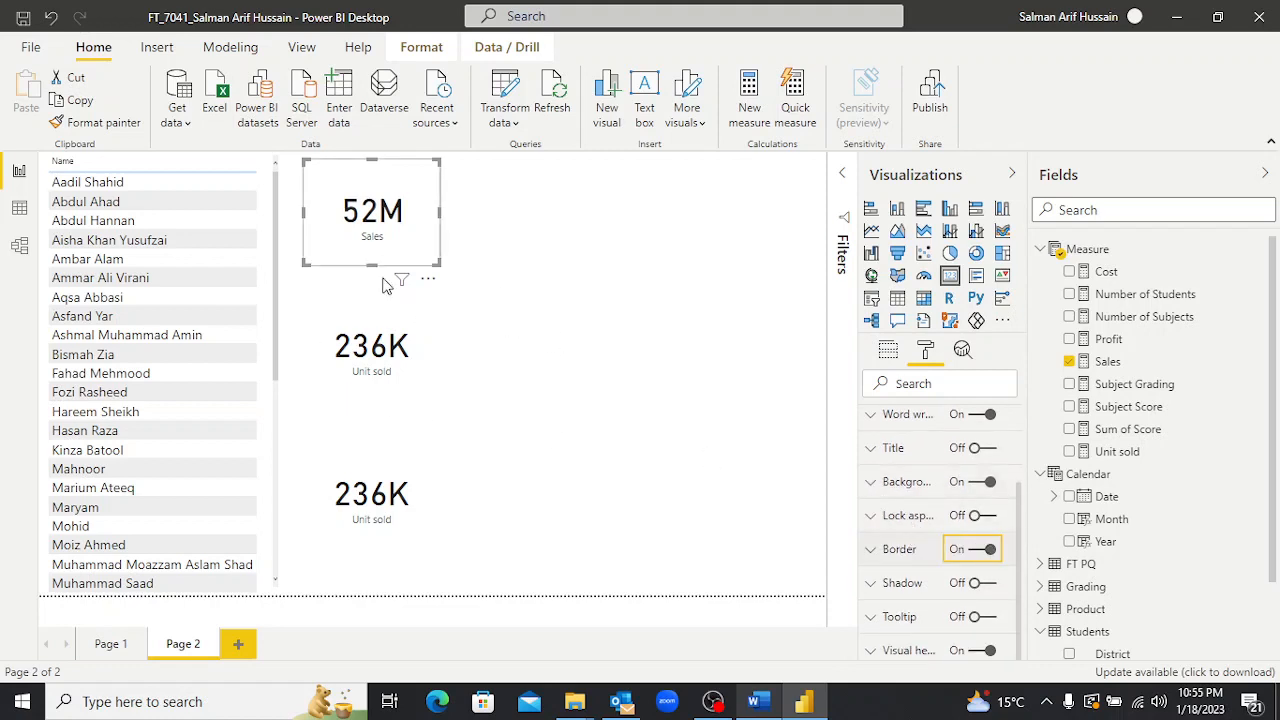
{"action": "left_click", "coordinate": [553, 300]}
Try to copy the Sales card's border formatting to both cards below it with Format painter.
{"action": "left_click", "coordinate": [338, 225]}
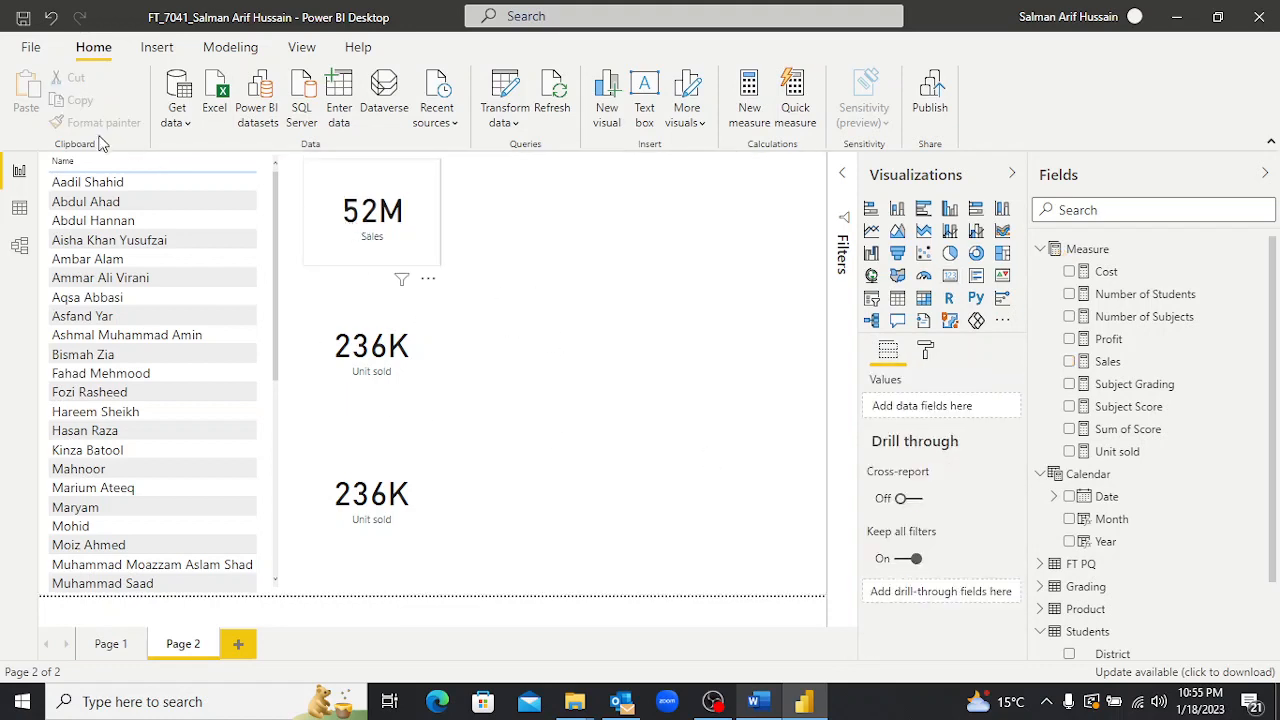
{"action": "left_click", "coordinate": [75, 122]}
{"action": "left_click", "coordinate": [374, 386]}
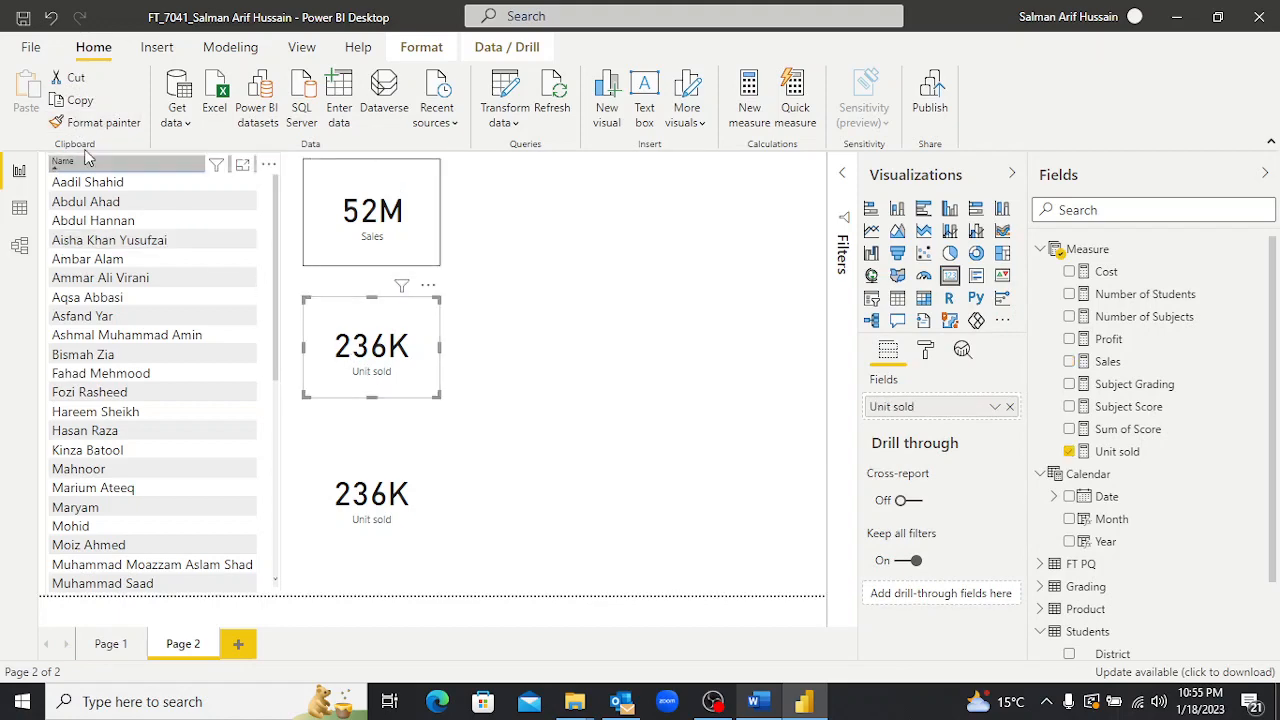
{"action": "left_click", "coordinate": [75, 122]}
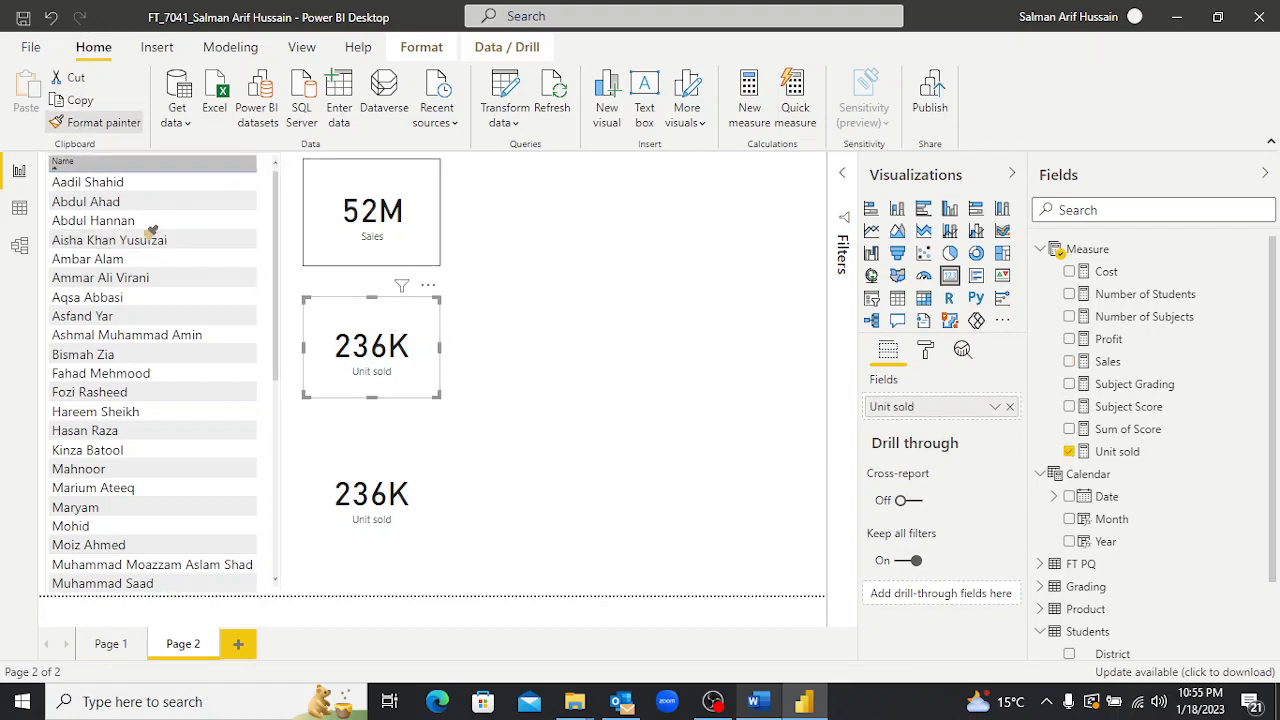
{"action": "left_click", "coordinate": [341, 457]}
Check the reference visuals in Word, then replace the Unit sold measure with Profit in the lowest card.
{"action": "key", "text": "alt+Tab"}
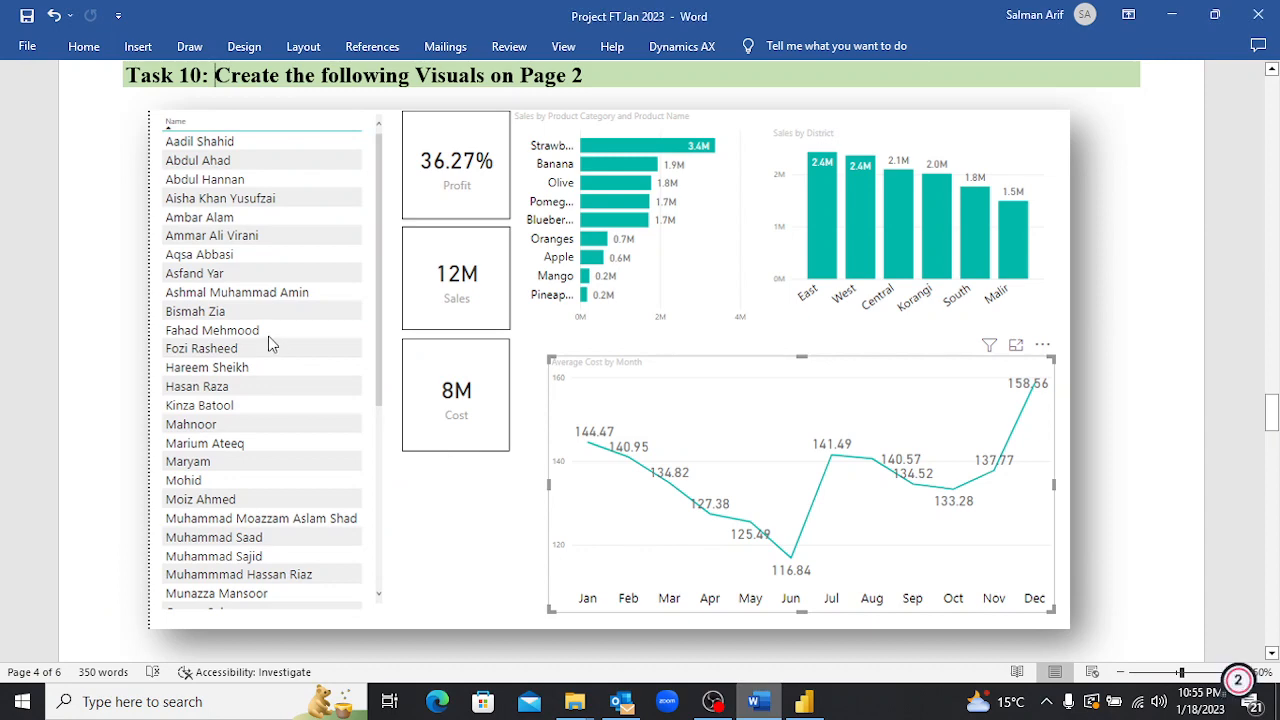
{"action": "key", "text": "alt+Tab"}
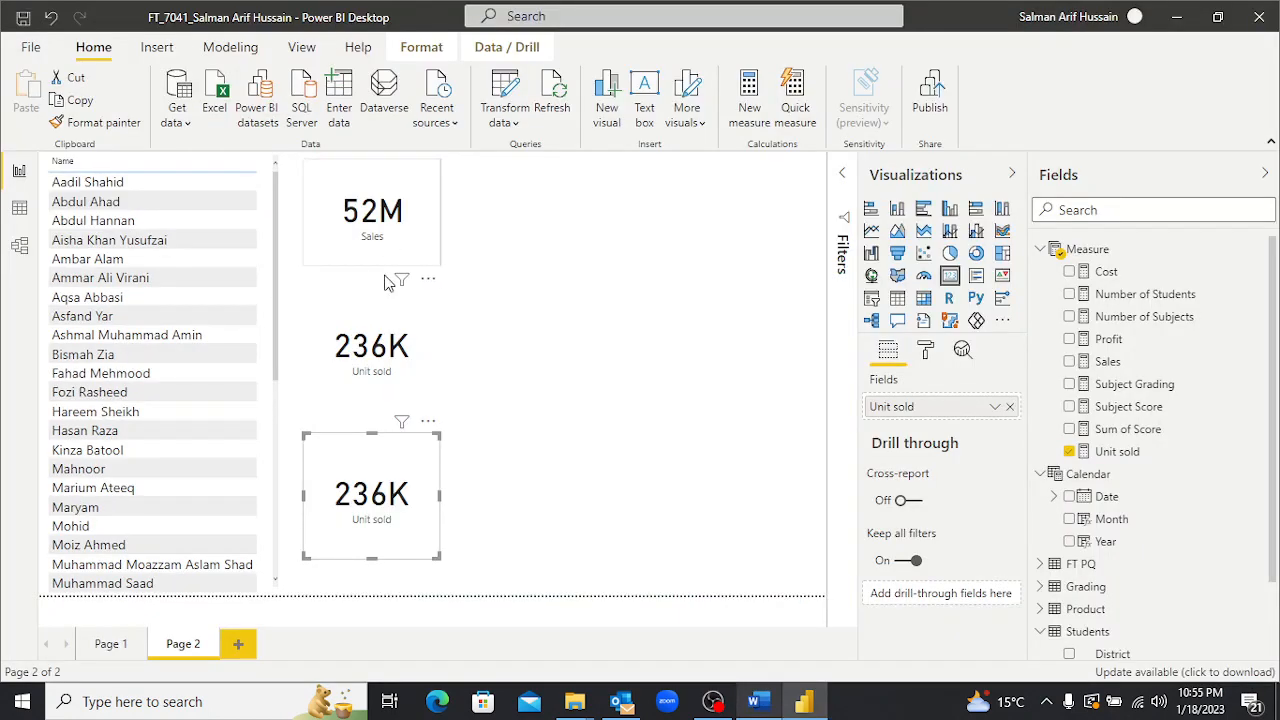
{"action": "left_click", "coordinate": [370, 385]}
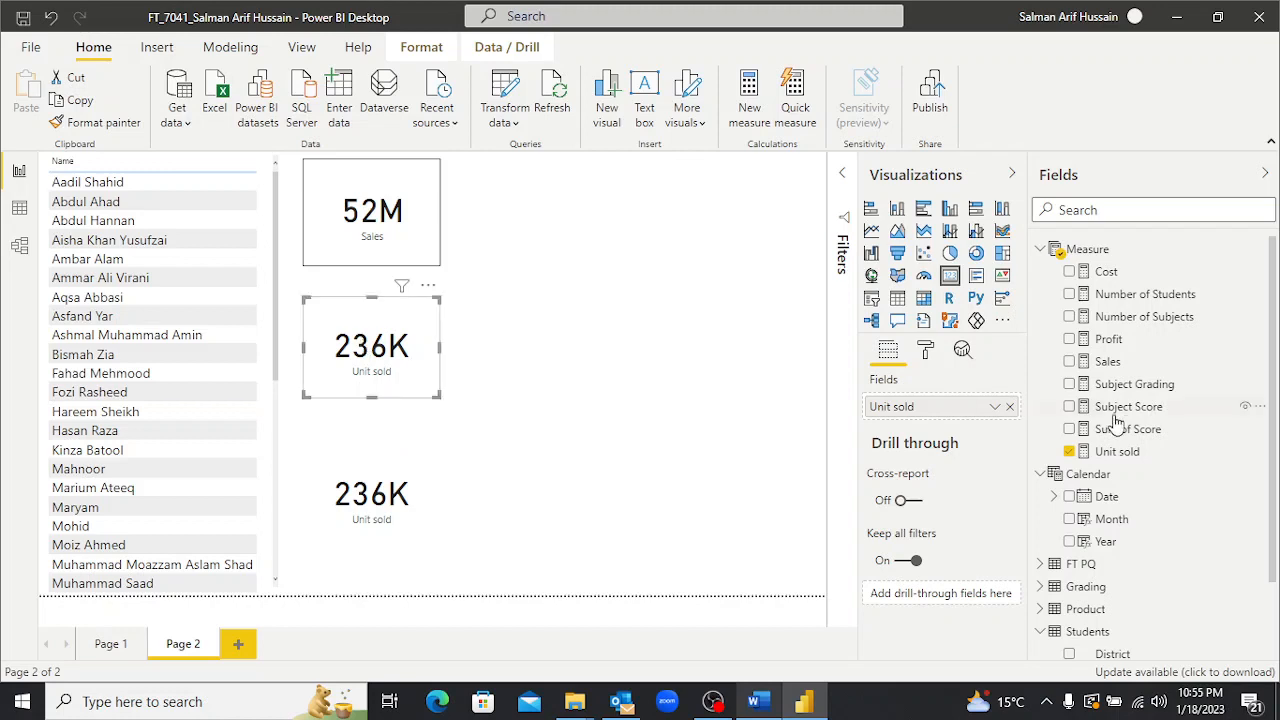
{"action": "left_click", "coordinate": [1077, 453]}
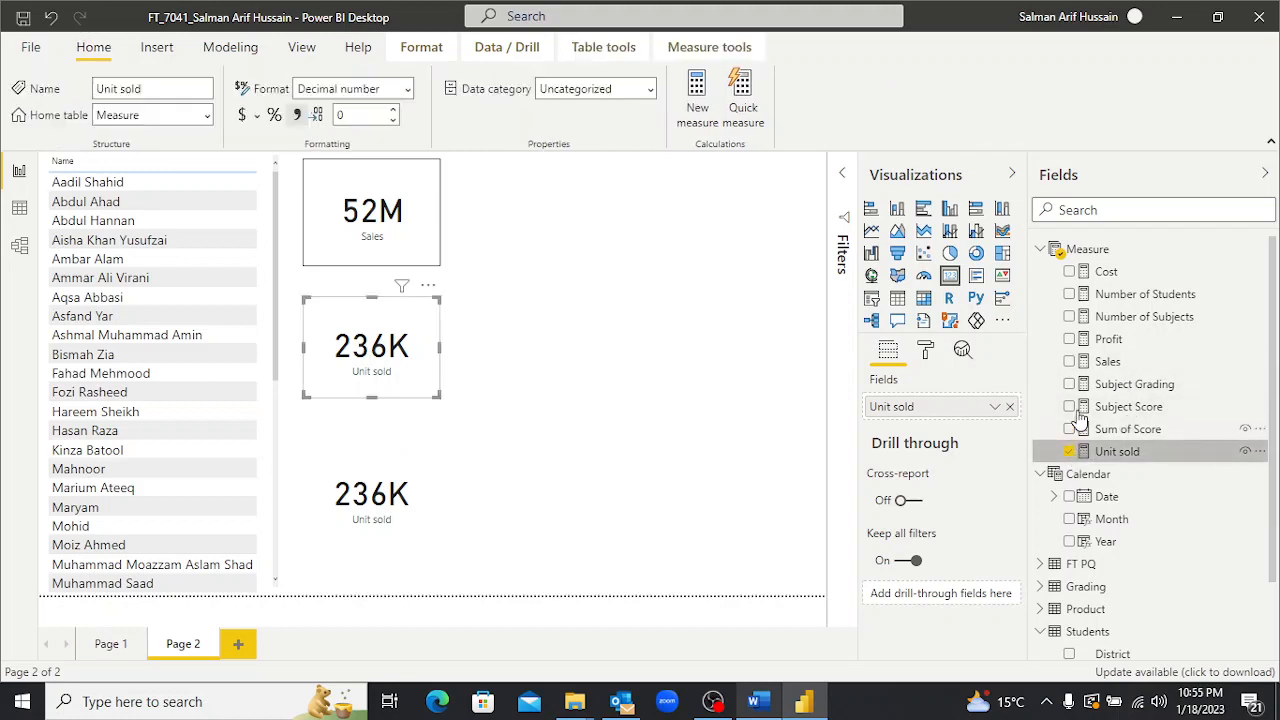
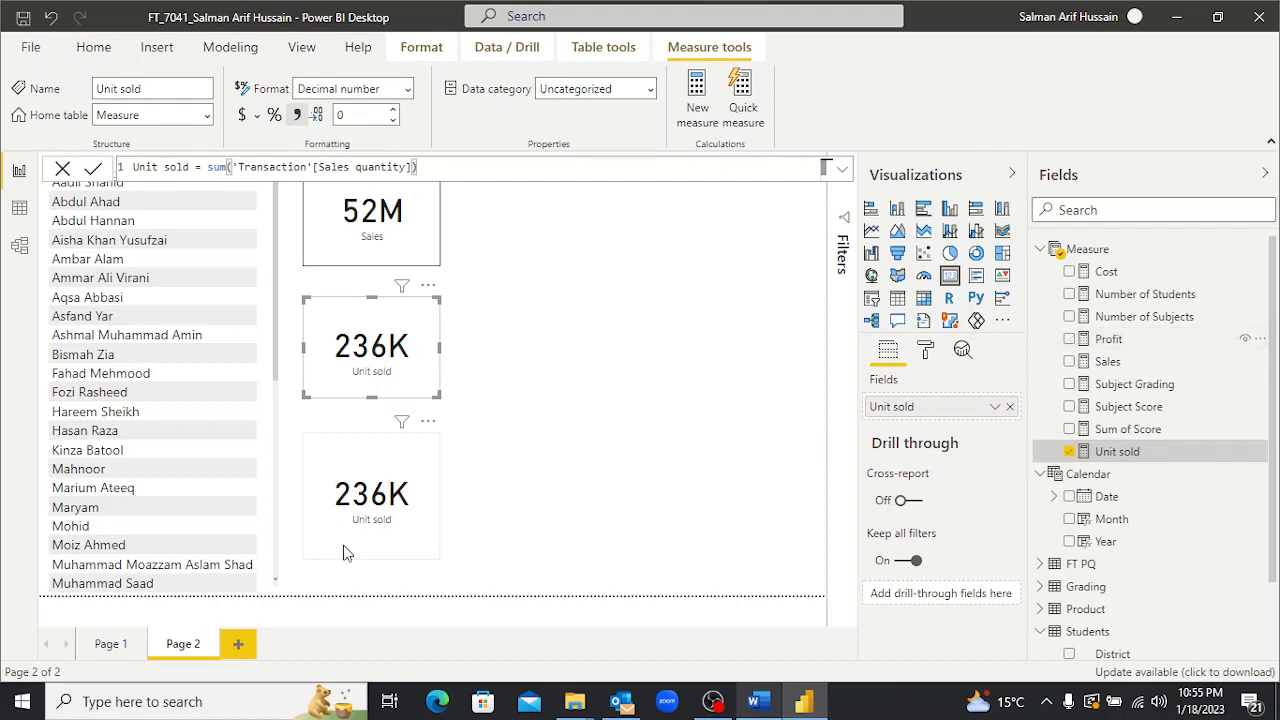
{"action": "left_click", "coordinate": [363, 497]}
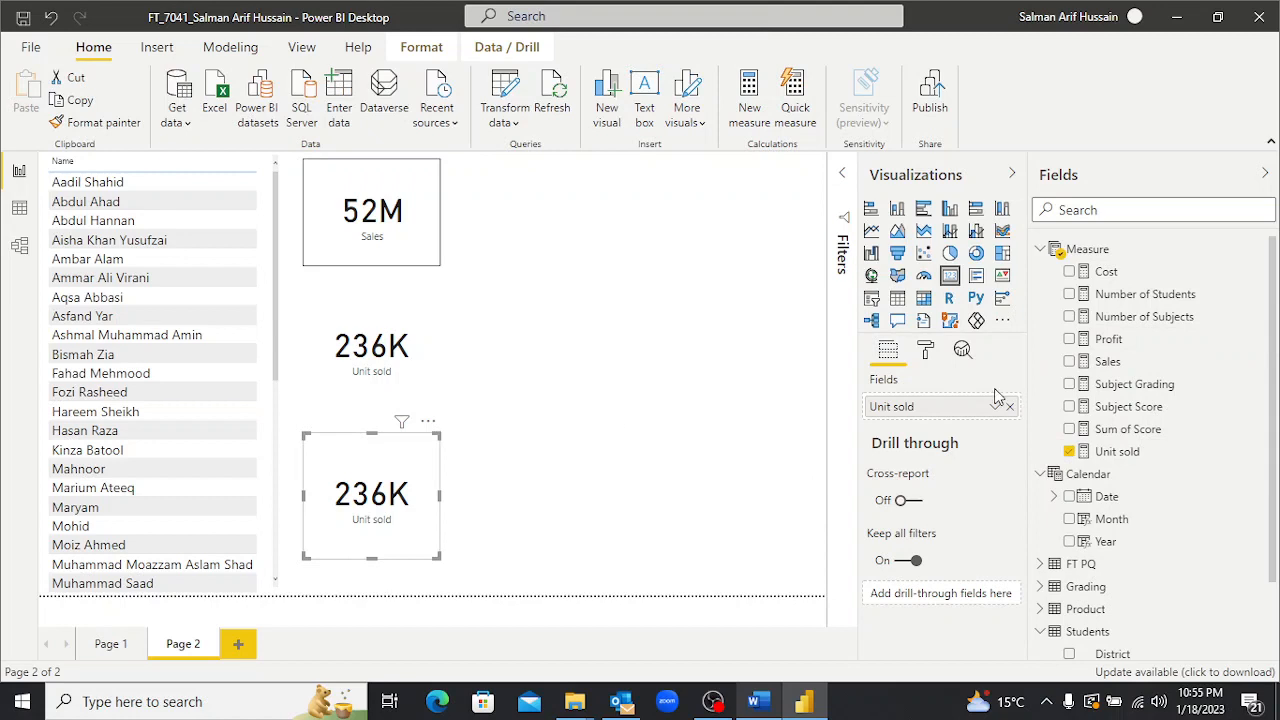
{"action": "left_click", "coordinate": [1069, 451]}
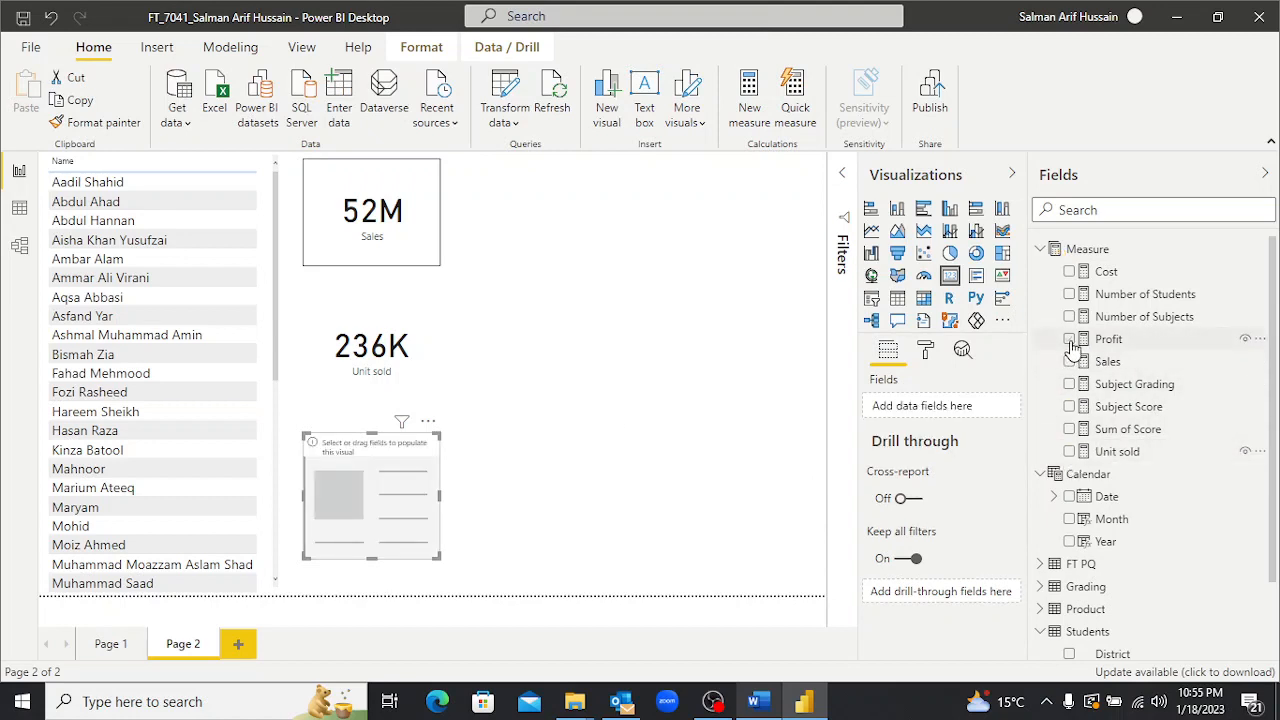
{"action": "left_click", "coordinate": [1069, 339]}
{"action": "left_click", "coordinate": [614, 339]}
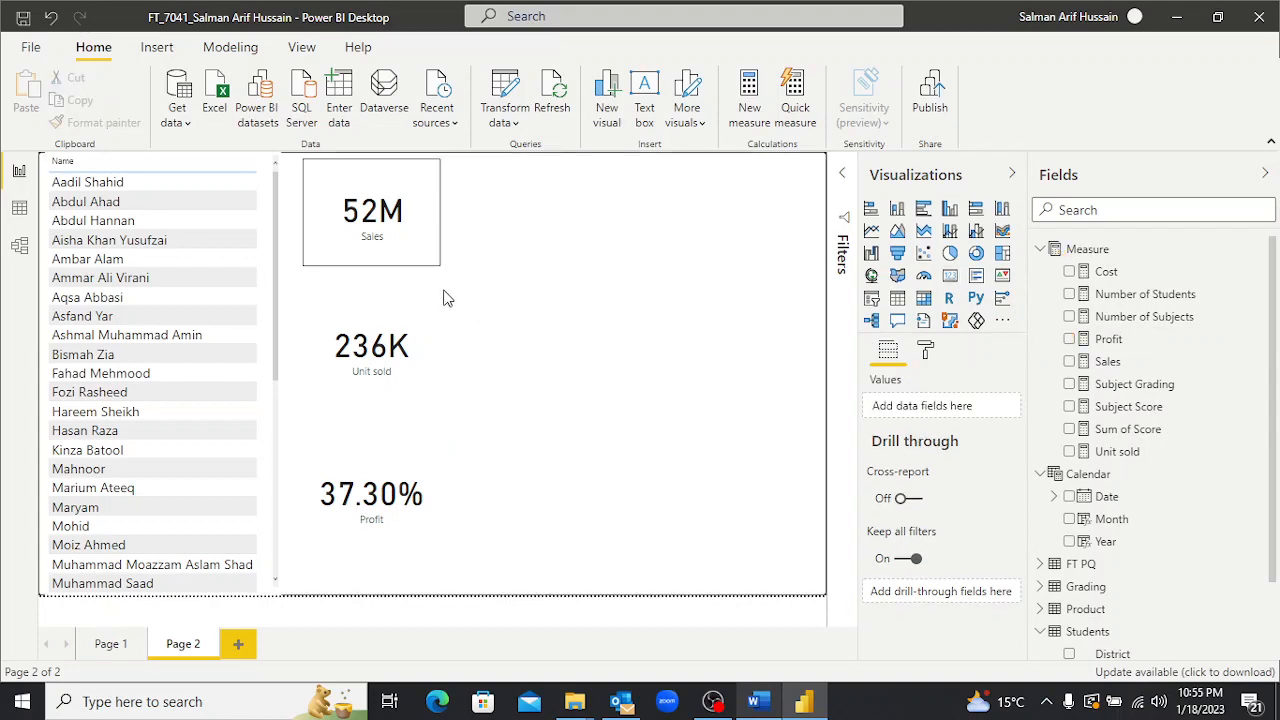
Check the reference charts in Word, then insert a stacked bar chart beside the Sales card with Sales as its values.
{"action": "key", "text": "alt+Tab"}
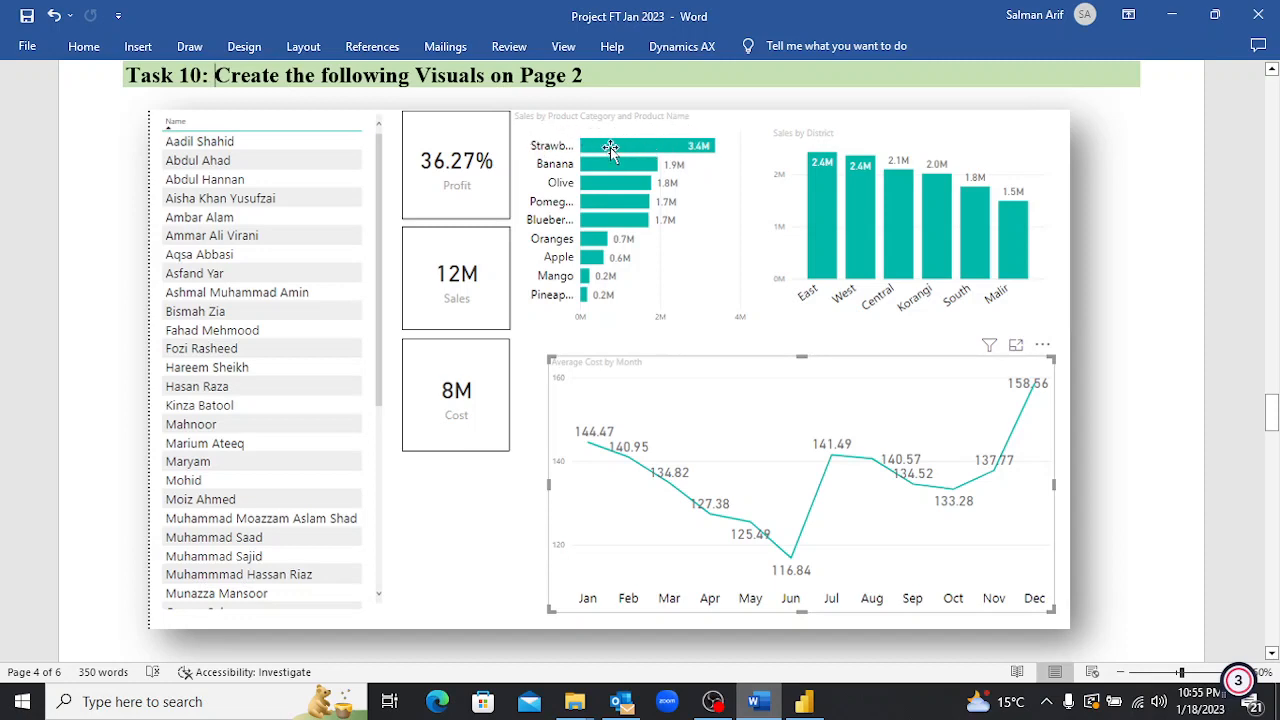
{"action": "key", "text": "alt"}
{"action": "key", "text": "alt+Tab"}
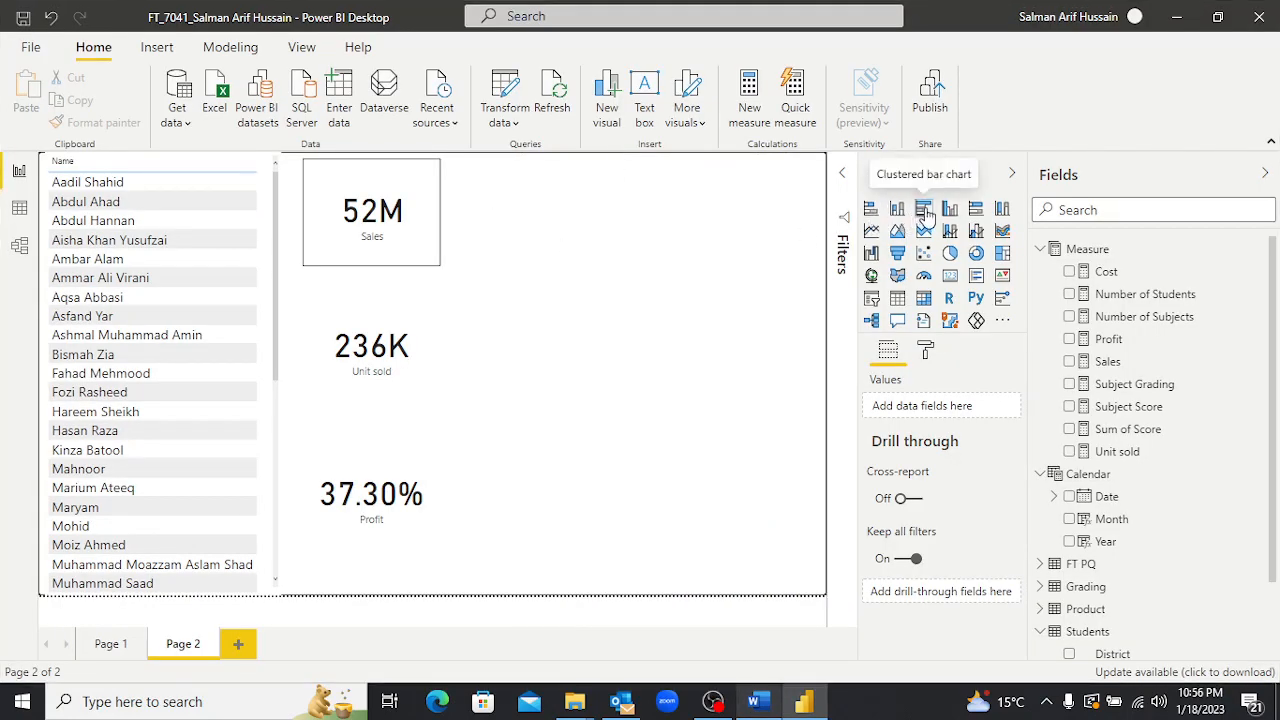
{"action": "left_click", "coordinate": [923, 211]}
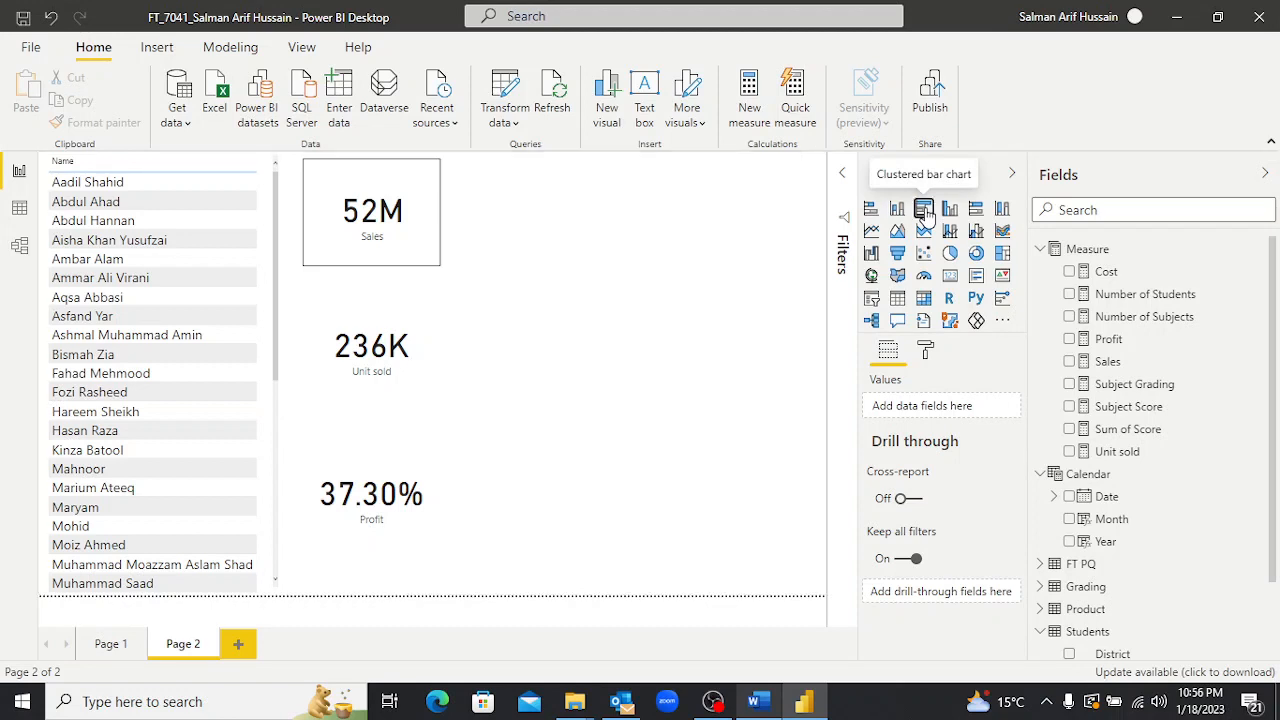
{"action": "left_click", "coordinate": [870, 208]}
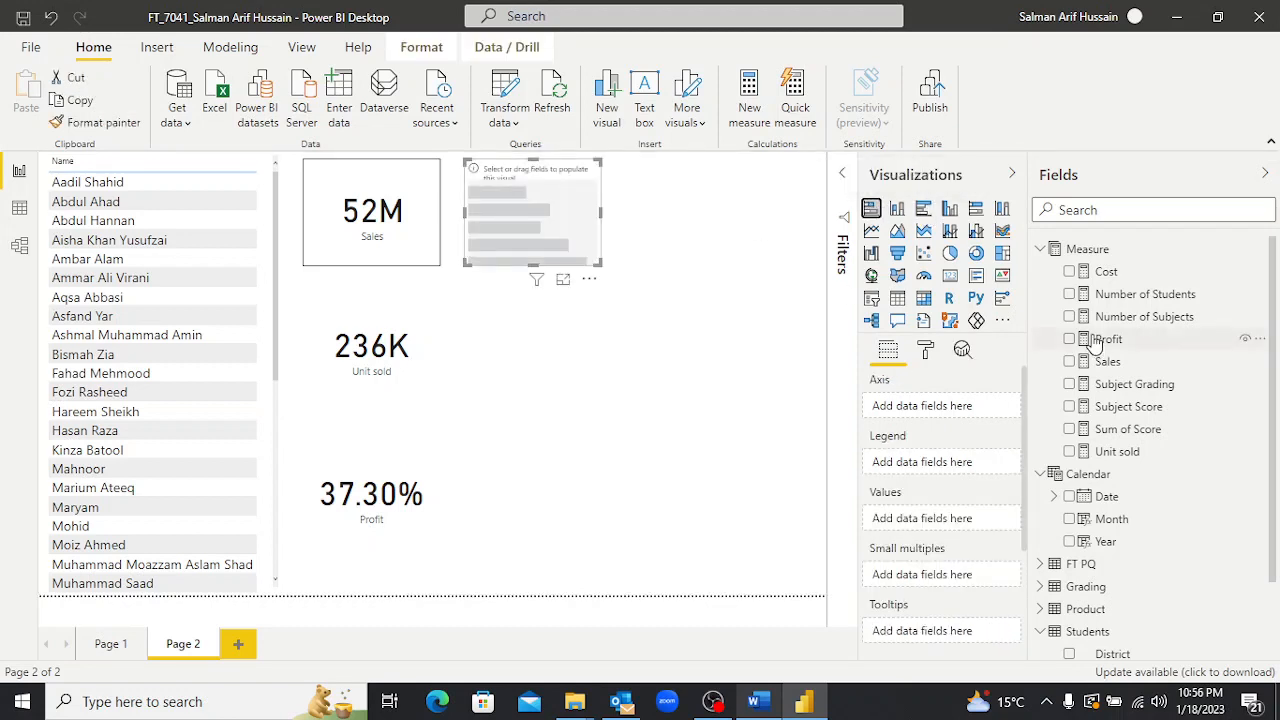
{"action": "left_click", "coordinate": [1069, 361]}
Add Product Category and then Product Name from the Product table to the bar chart's axis, following the Word reference.
{"action": "left_click", "coordinate": [1040, 250]}
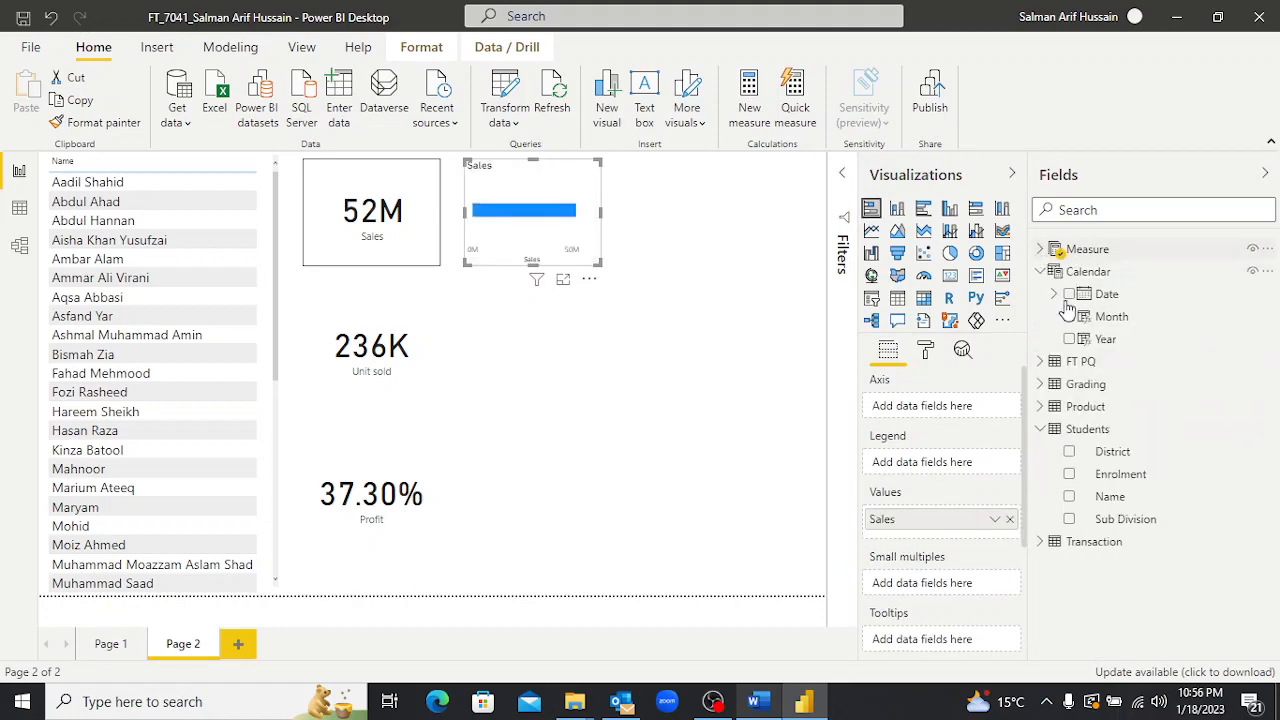
{"action": "key", "text": "alt+Tab"}
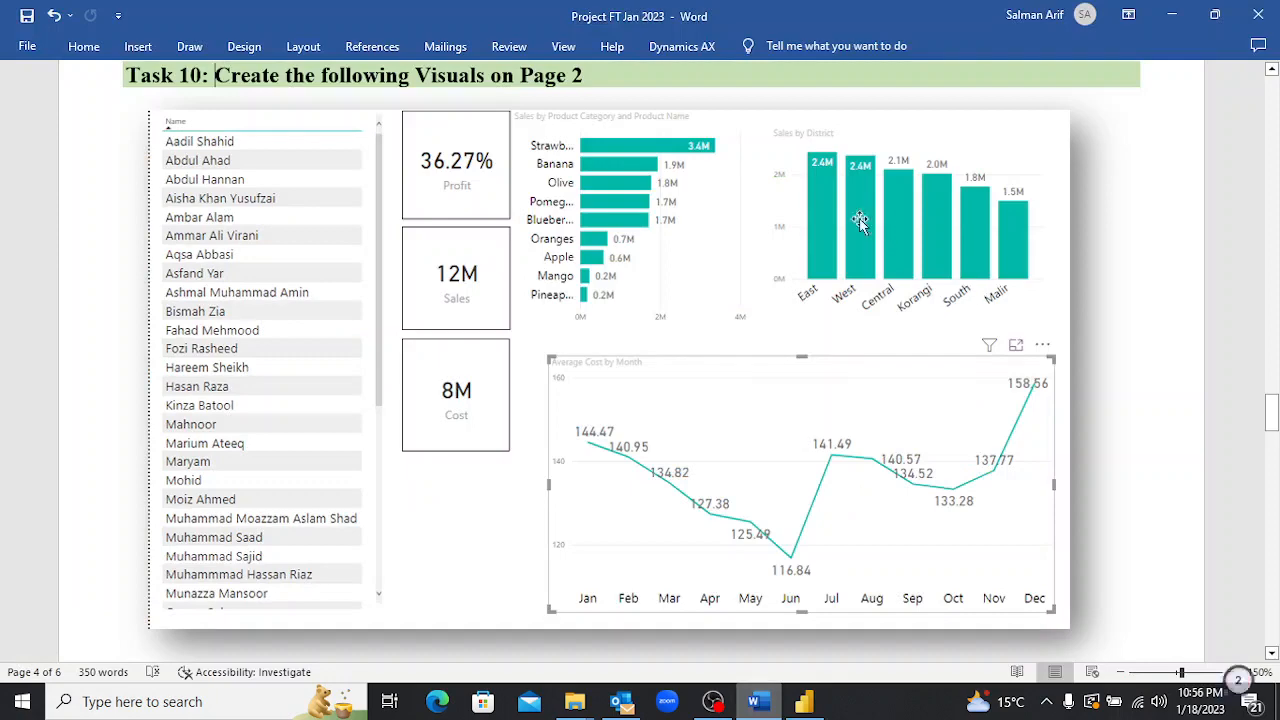
{"action": "key", "text": "alt+Tab"}
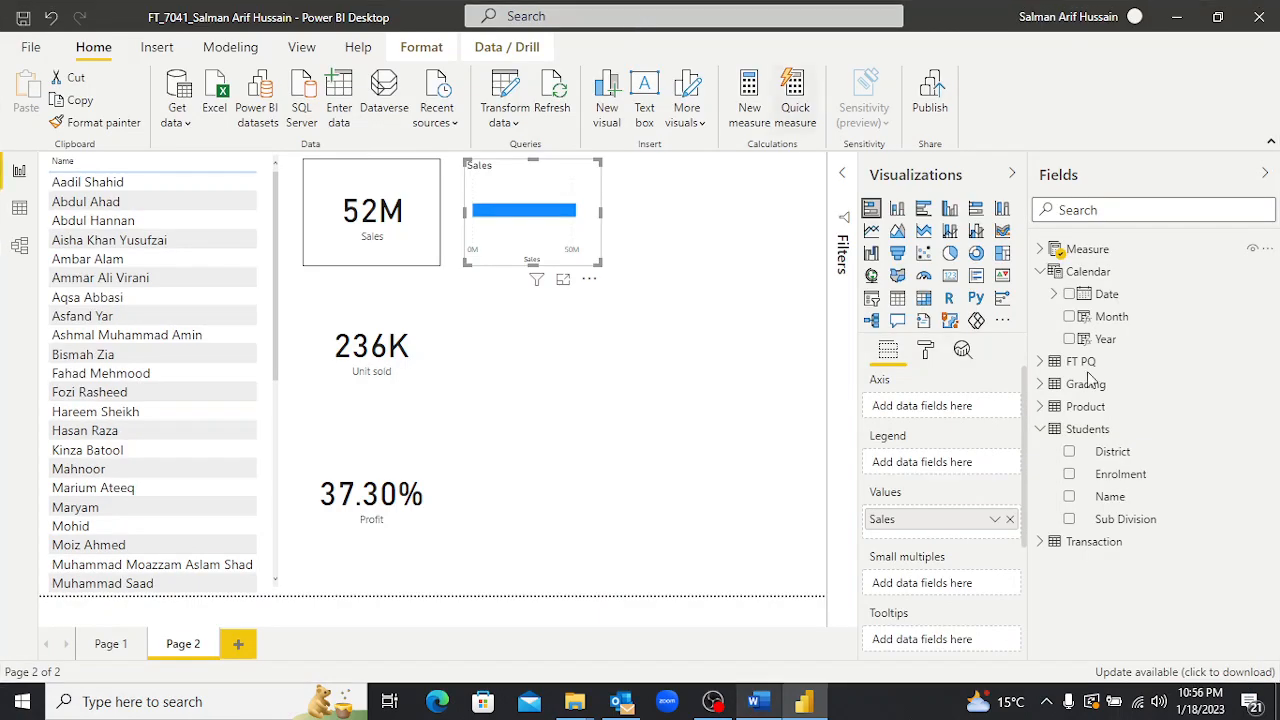
{"action": "left_click", "coordinate": [1040, 408]}
{"action": "left_click", "coordinate": [1069, 430]}
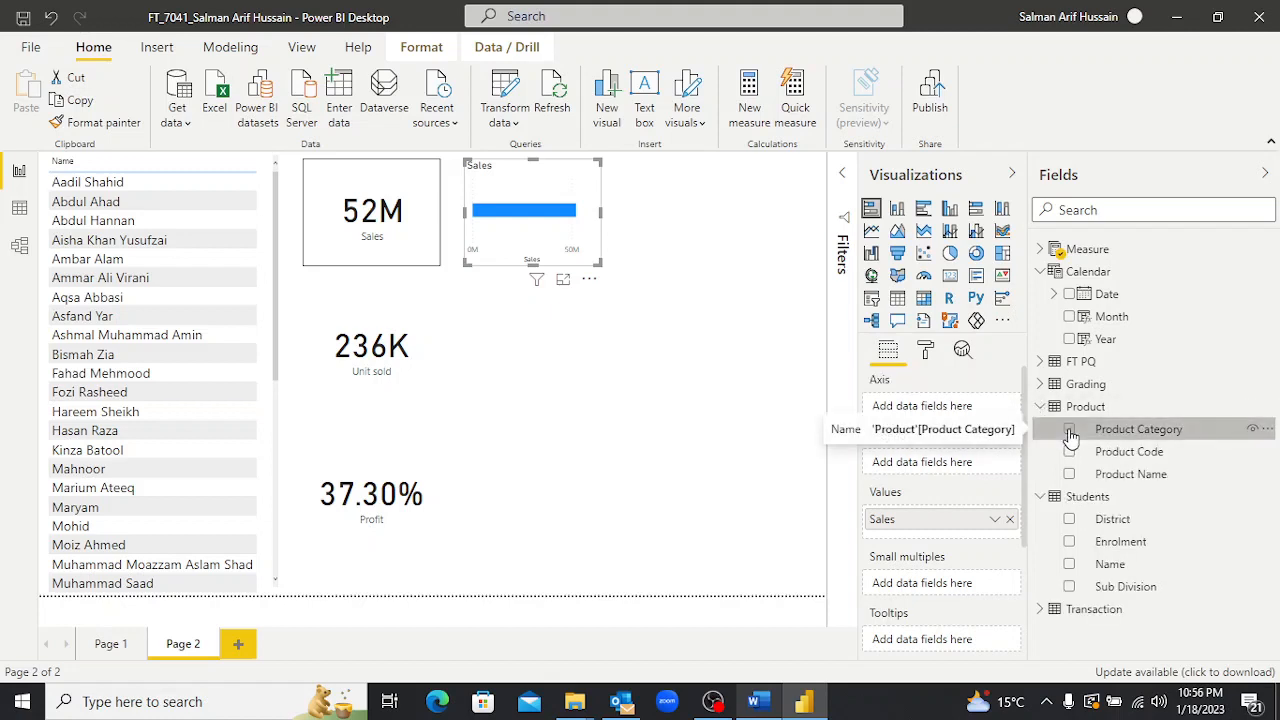
{"action": "left_click_drag", "start_coordinate": [1072, 477], "coordinate": [914, 434]}
{"action": "right_click", "coordinate": [1095, 478]}
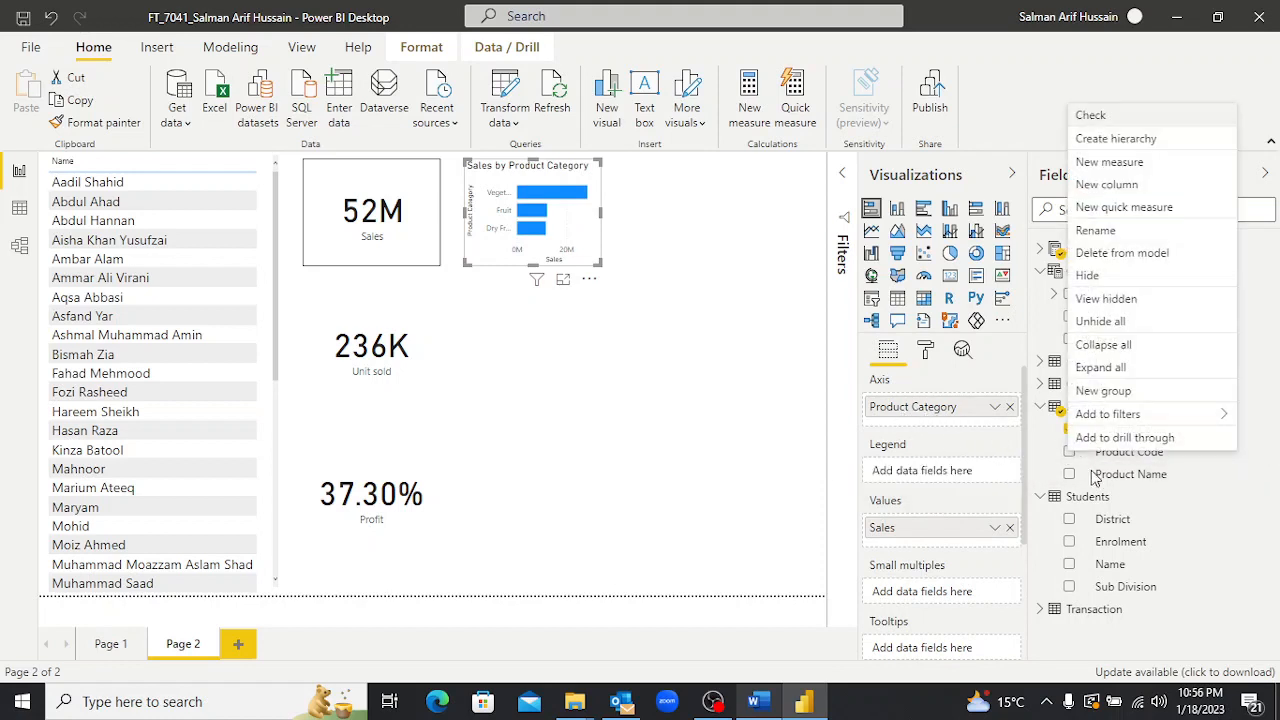
{"action": "left_click", "coordinate": [1090, 478]}
{"action": "left_click_drag", "start_coordinate": [1090, 478], "coordinate": [910, 430]}
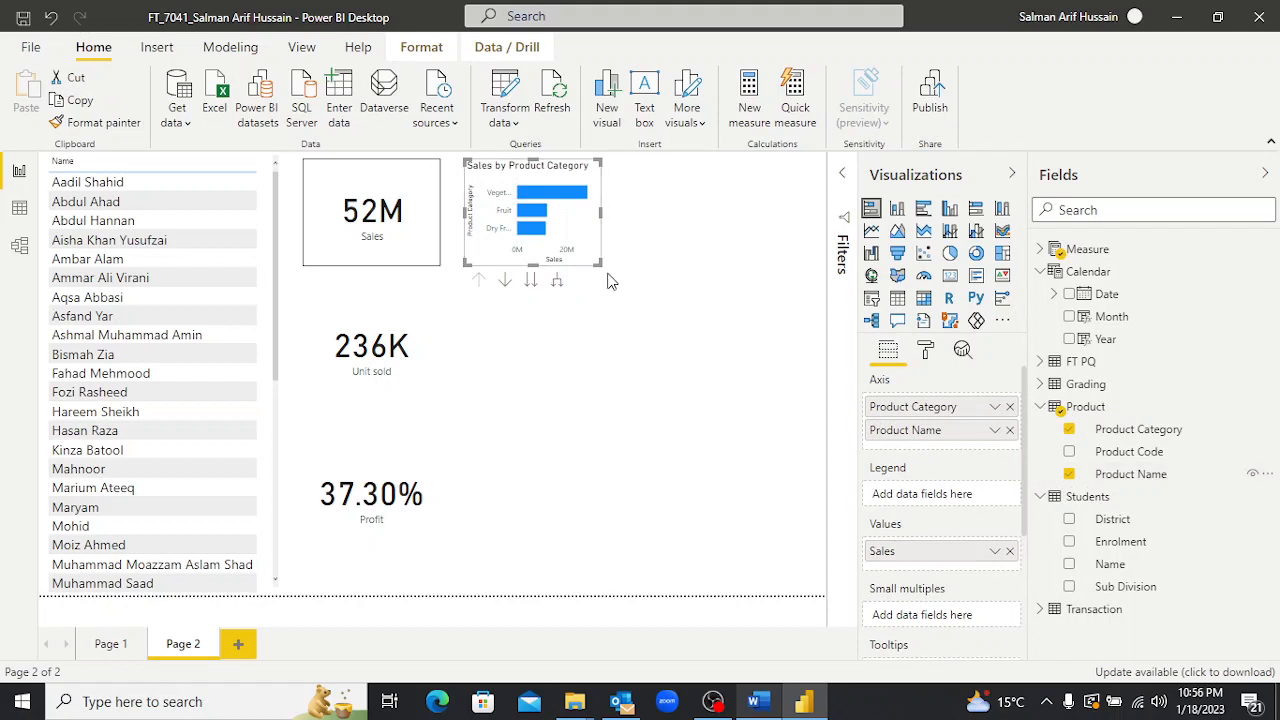
Enlarge the Sales by Product Category bar chart and turn on its data labels.
{"action": "left_click_drag", "start_coordinate": [600, 263], "coordinate": [748, 370]}
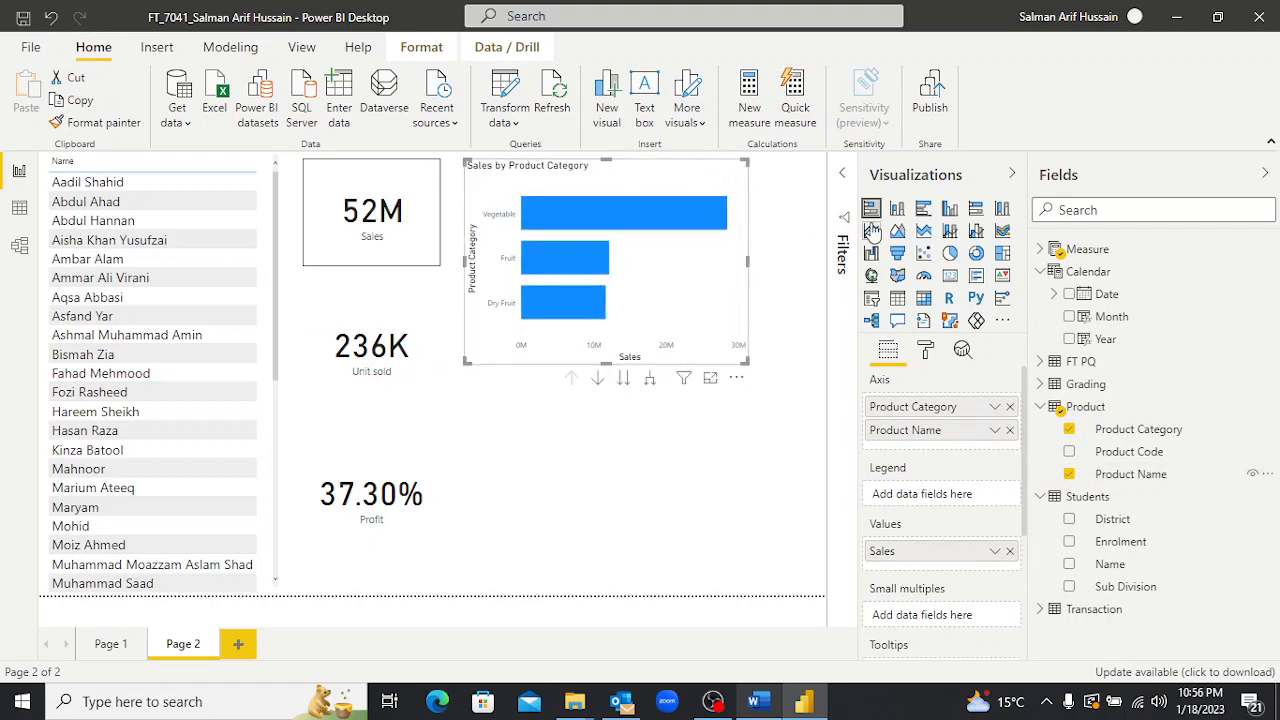
{"action": "left_click", "coordinate": [925, 352]}
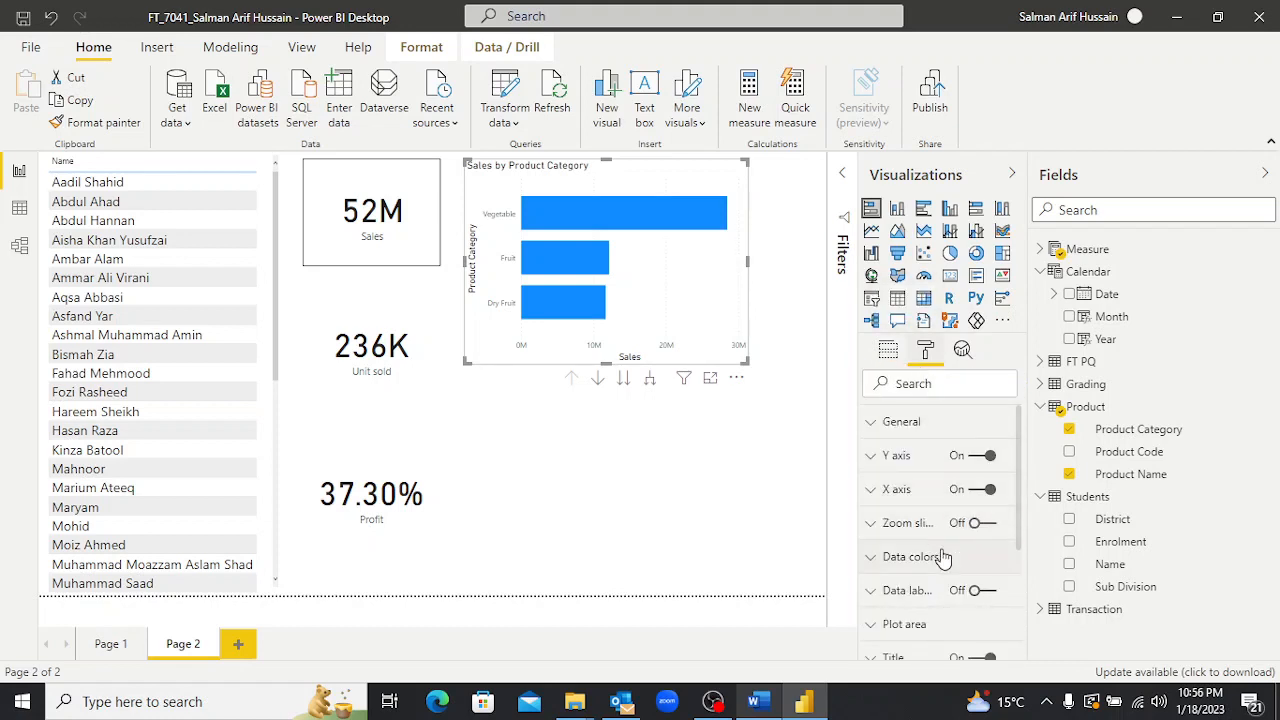
{"action": "left_click", "coordinate": [987, 592]}
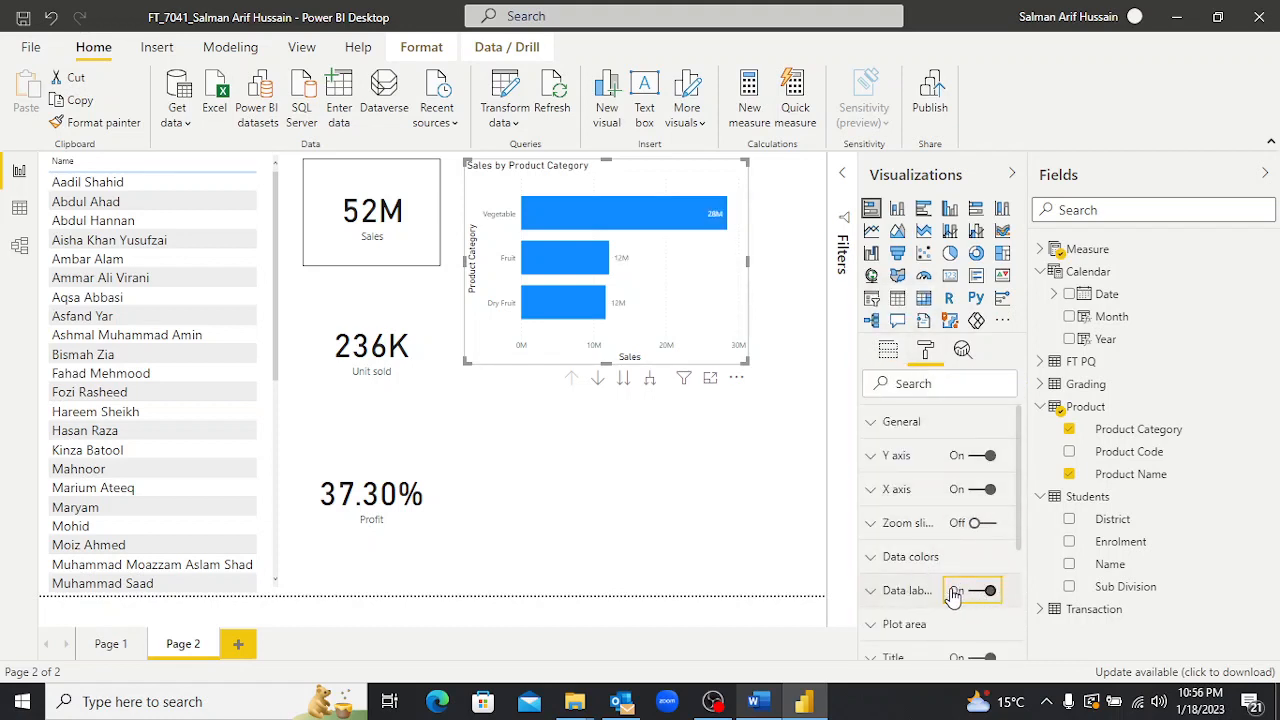
Set the bar chart's data labels to a text size of 15 pt and the Arial Black font.
{"action": "scroll", "coordinate": [952, 578], "scroll_direction": "down", "scroll_amount": 4}
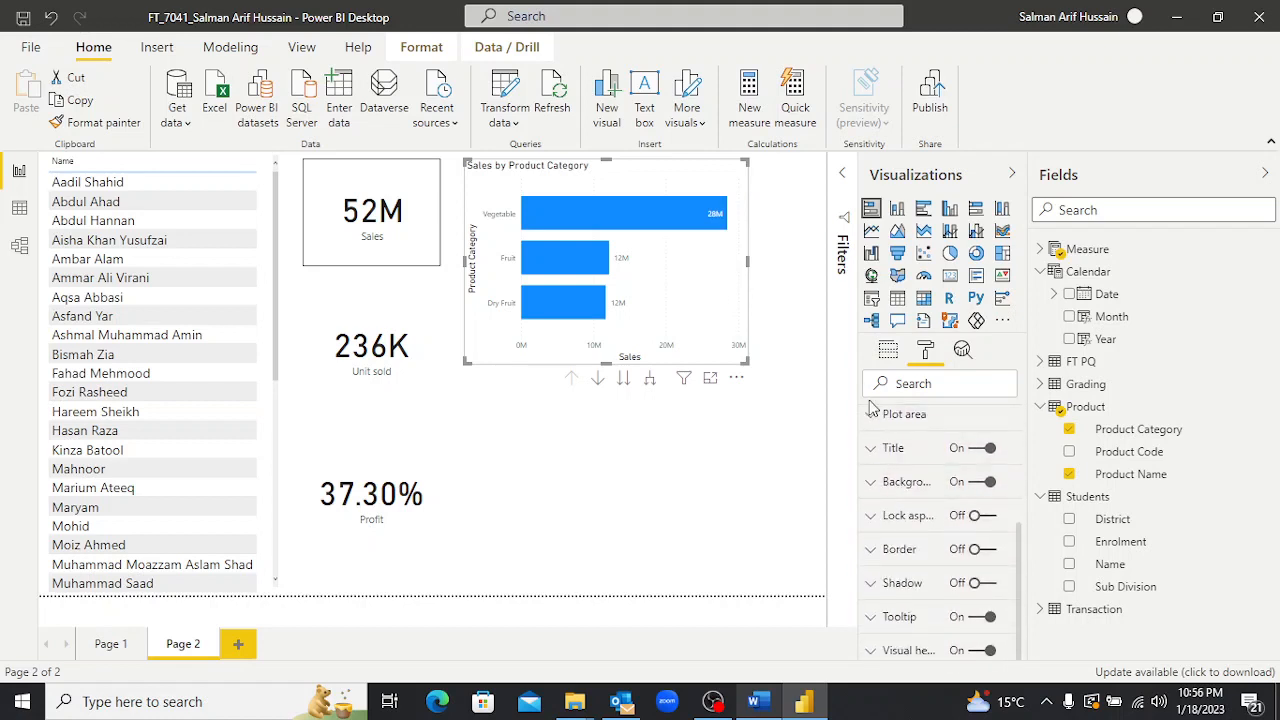
{"action": "scroll", "coordinate": [880, 470], "scroll_direction": "up", "scroll_amount": 1}
{"action": "scroll", "coordinate": [878, 459], "scroll_direction": "up", "scroll_amount": 1}
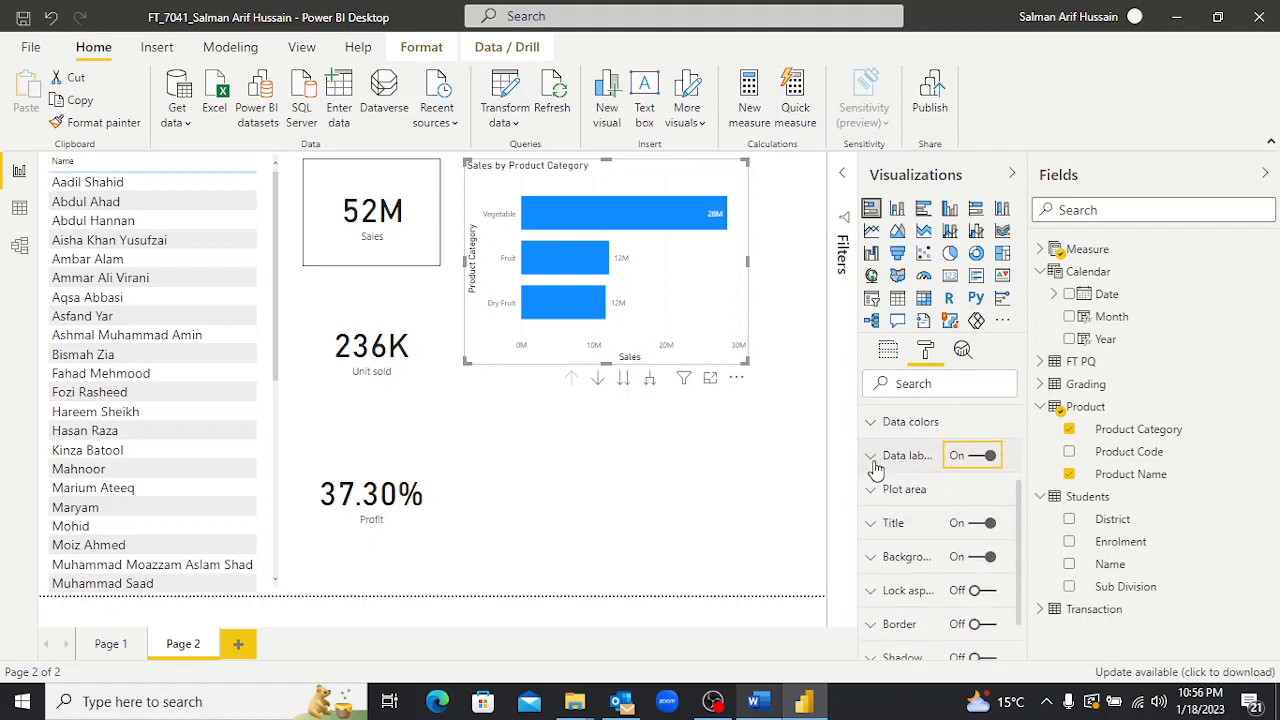
{"action": "left_click", "coordinate": [876, 466]}
{"action": "scroll", "coordinate": [900, 460], "scroll_direction": "down", "scroll_amount": 6}
{"action": "scroll", "coordinate": [910, 452], "scroll_direction": "up", "scroll_amount": 1}
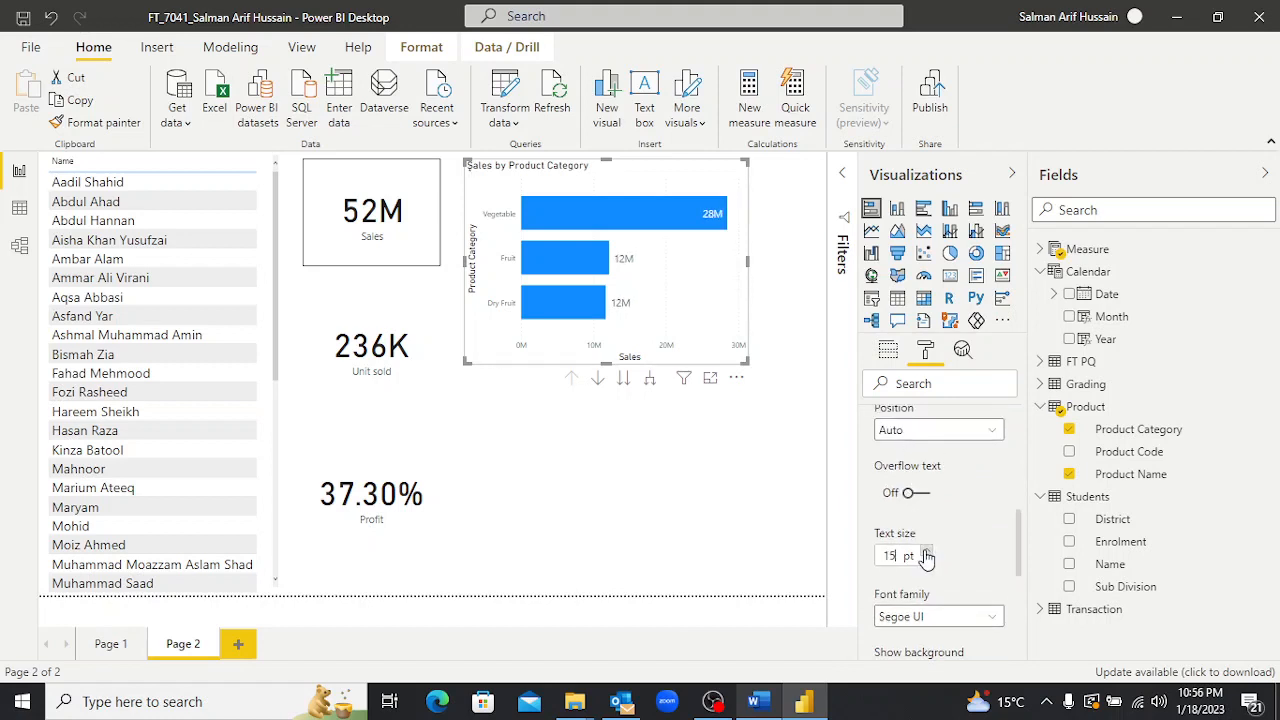
{"action": "left_click", "coordinate": [930, 612]}
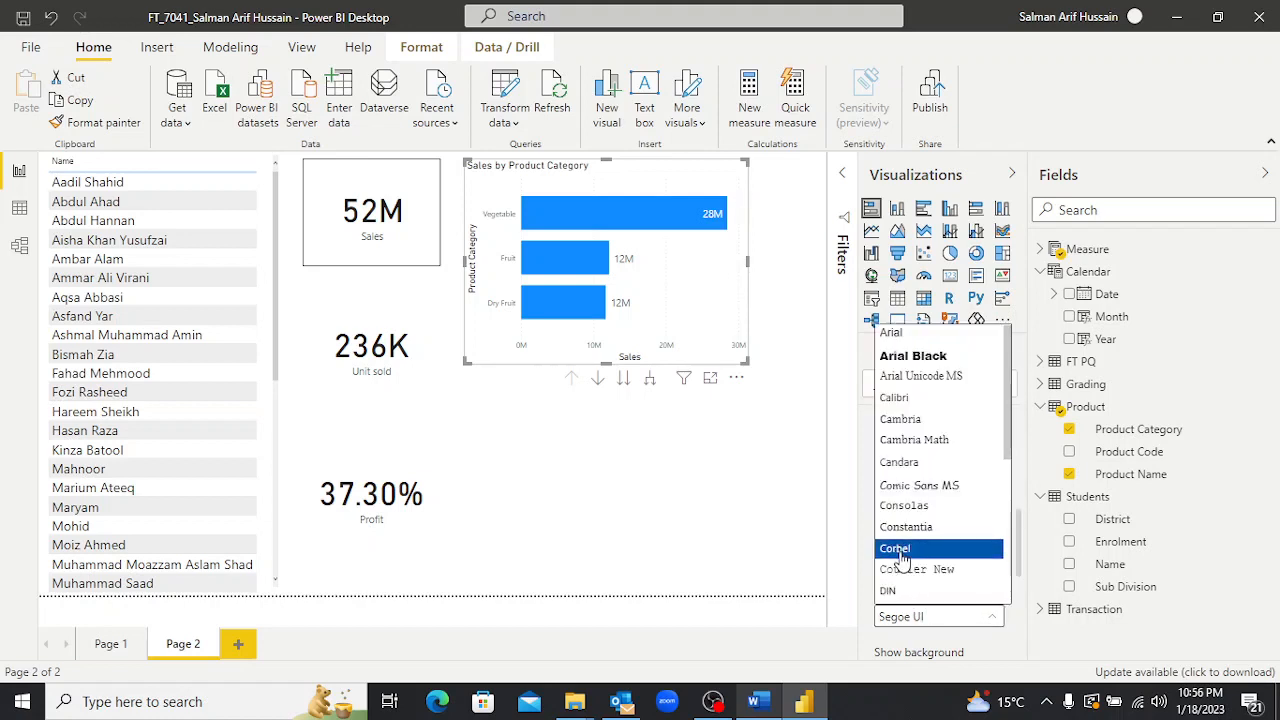
{"action": "left_click", "coordinate": [915, 355]}
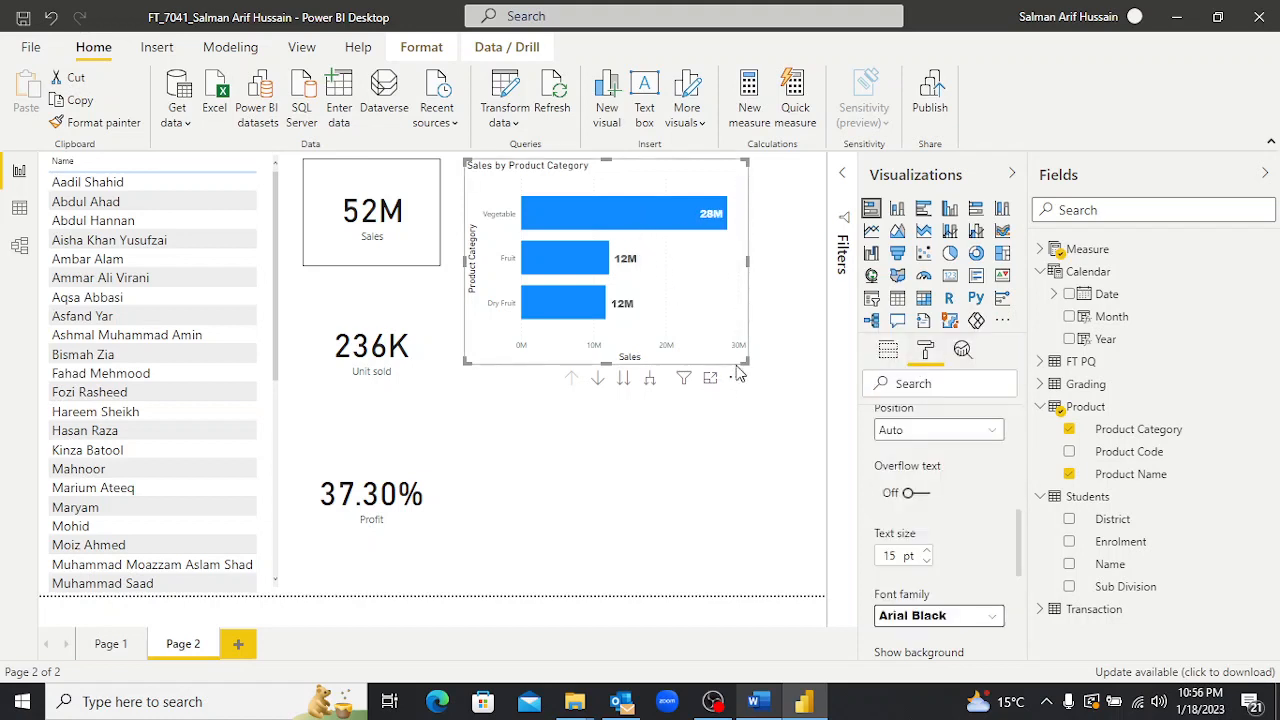
Widen the bar chart slightly and test cross-filtering the page with its Vegetable bar, clearing the selection again.
{"action": "left_click_drag", "start_coordinate": [746, 362], "coordinate": [795, 365]}
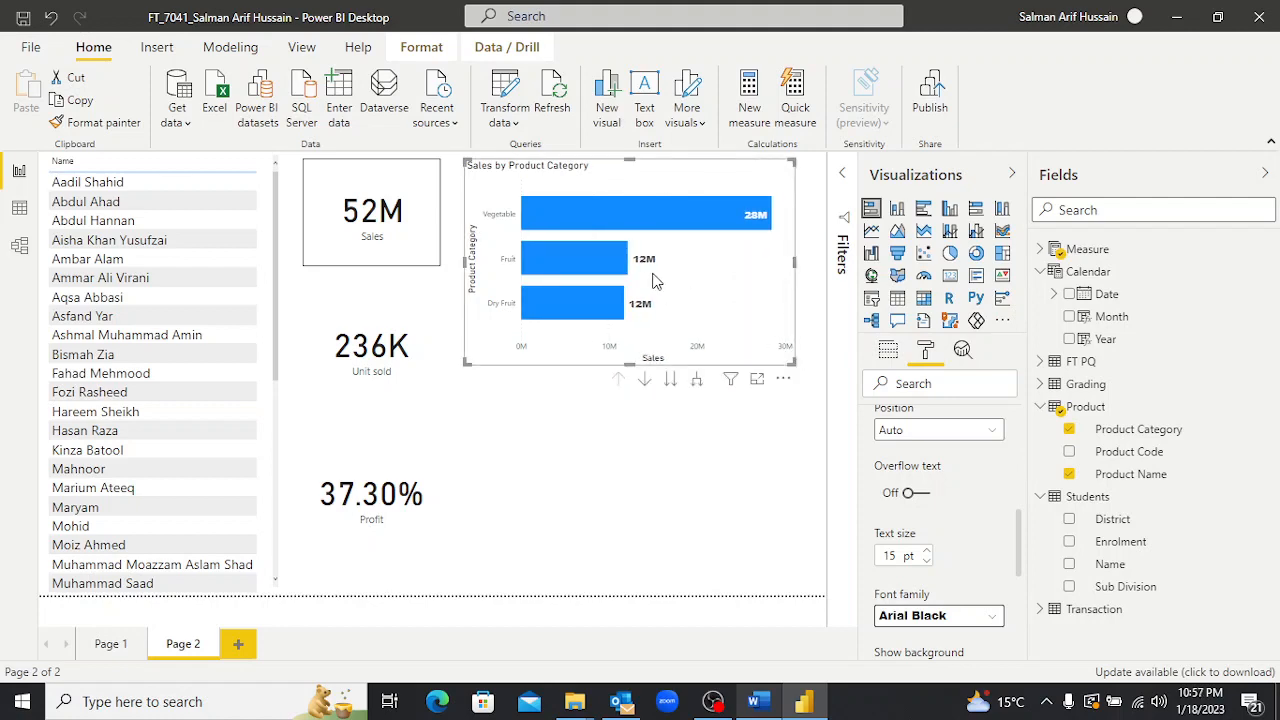
{"action": "left_click", "coordinate": [623, 222]}
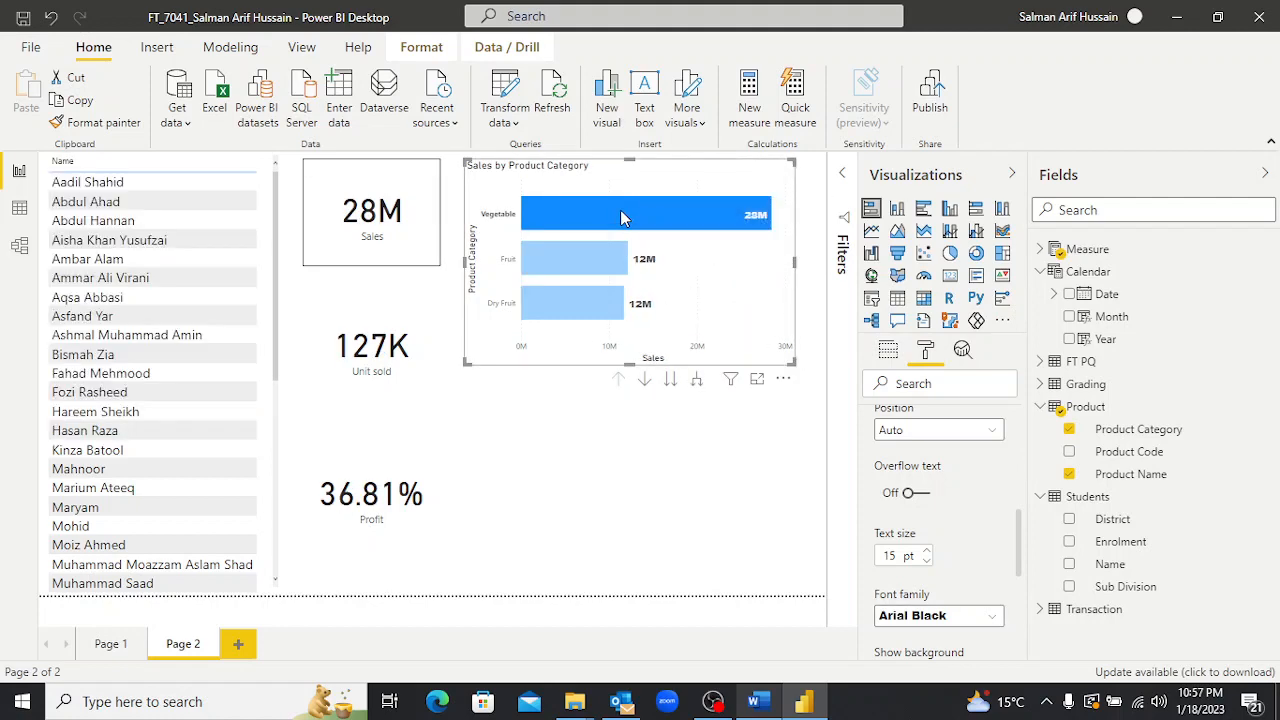
{"action": "left_click", "coordinate": [640, 214]}
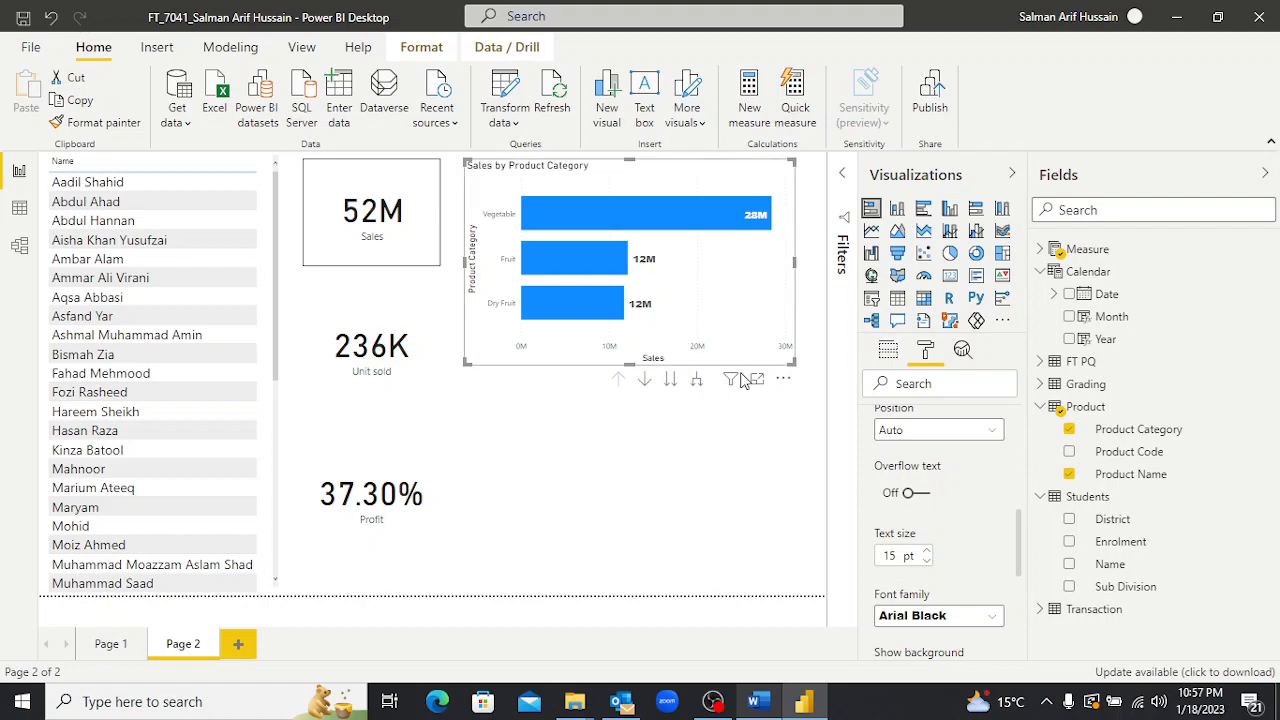
Apply the built-in report theme with red, pink and green colours on a light grey background.
{"action": "left_click", "coordinate": [421, 49]}
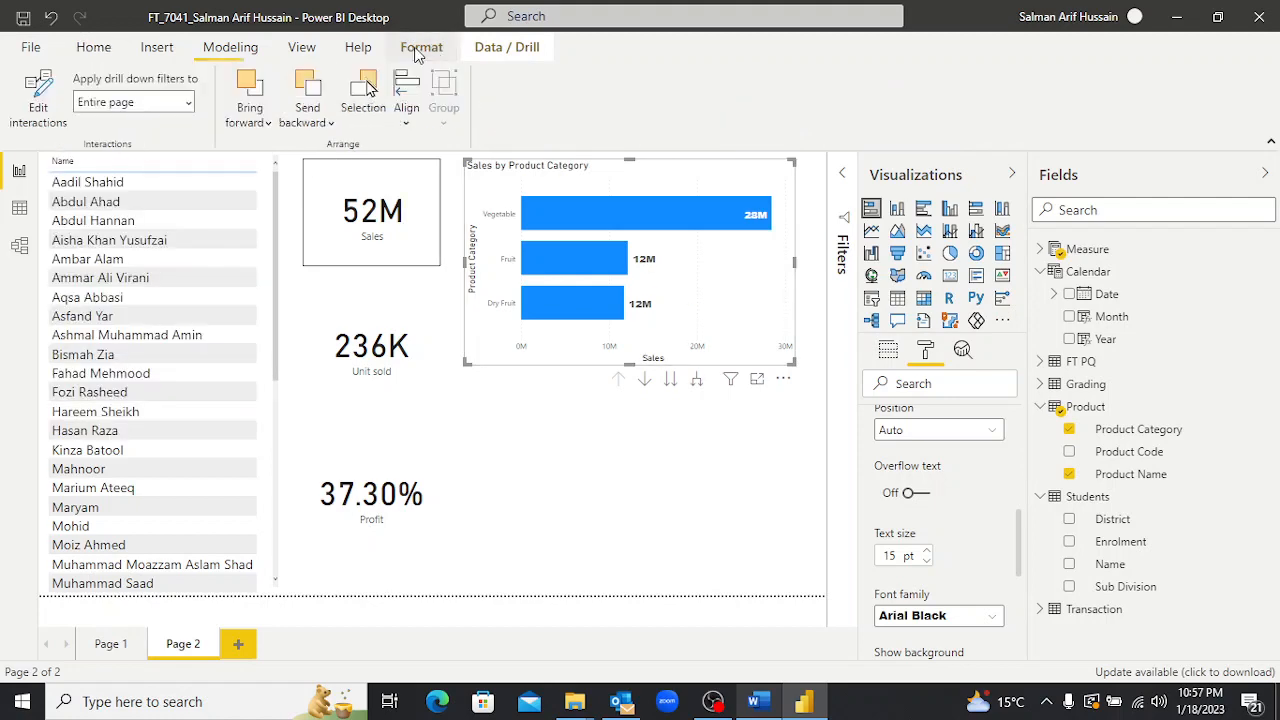
{"action": "left_click", "coordinate": [490, 50]}
{"action": "left_click", "coordinate": [421, 48]}
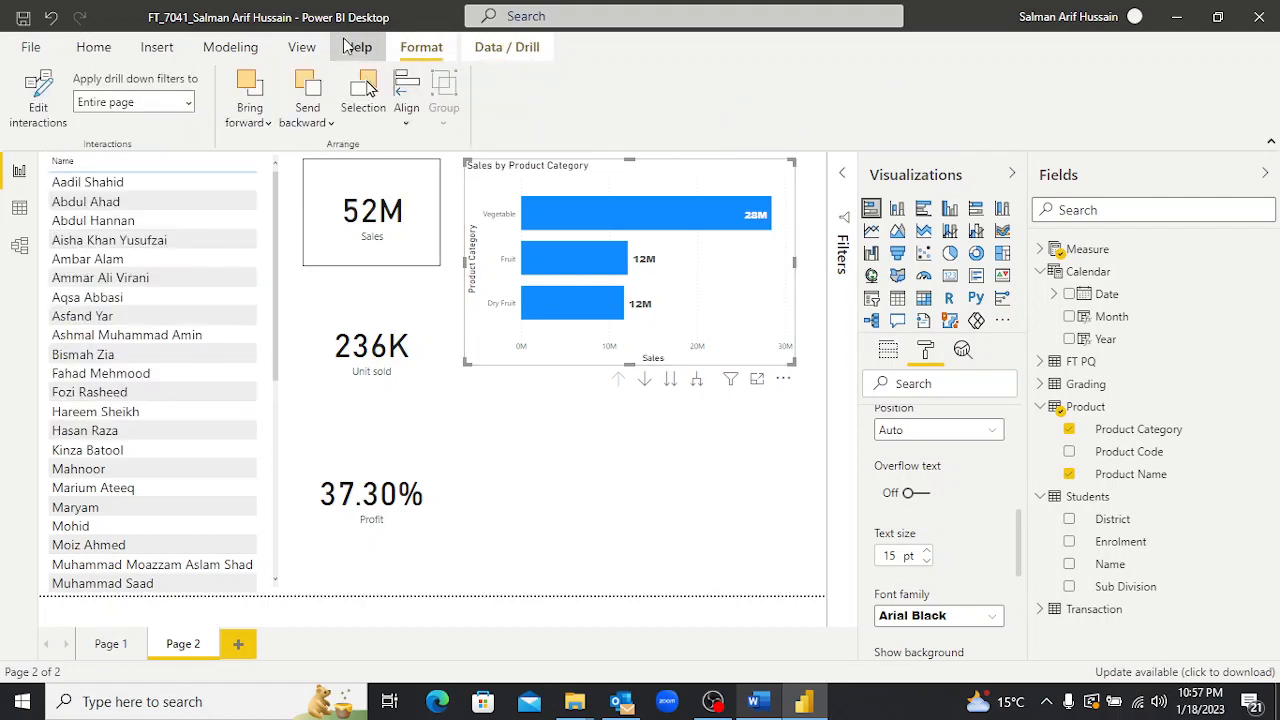
{"action": "left_click", "coordinate": [358, 48]}
{"action": "left_click", "coordinate": [300, 48]}
{"action": "left_click", "coordinate": [230, 48]}
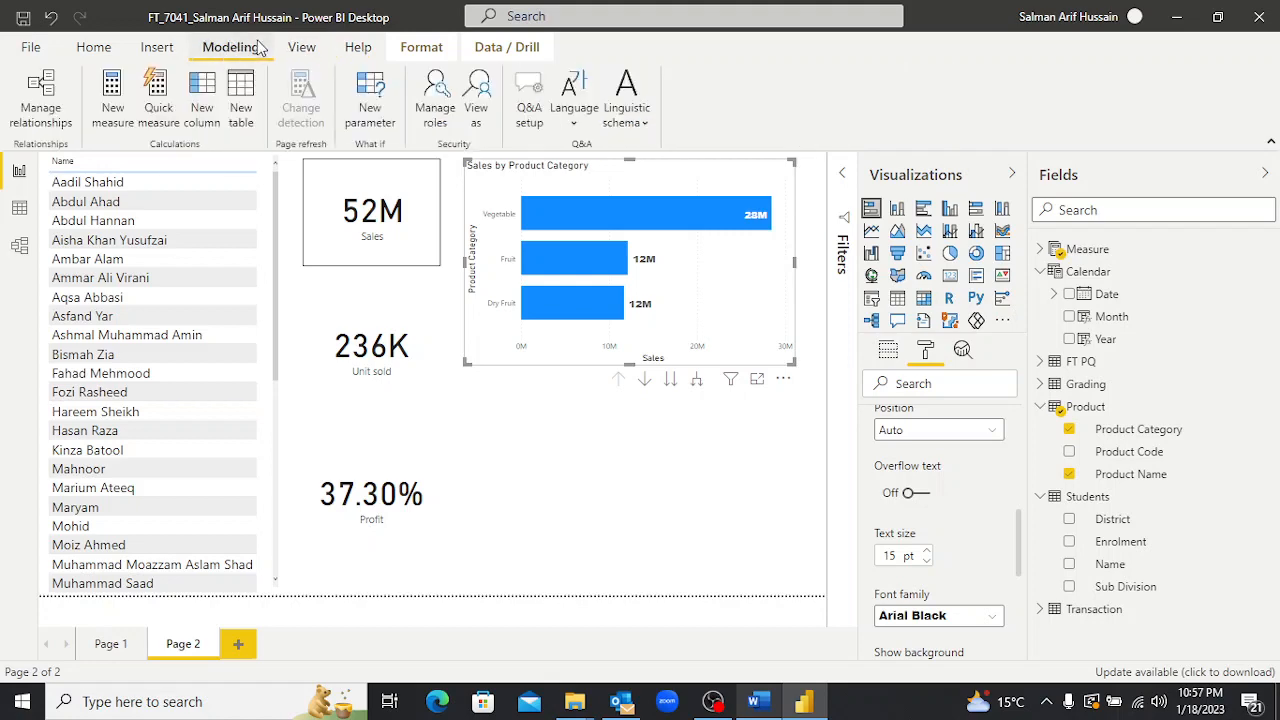
{"action": "left_click", "coordinate": [295, 48]}
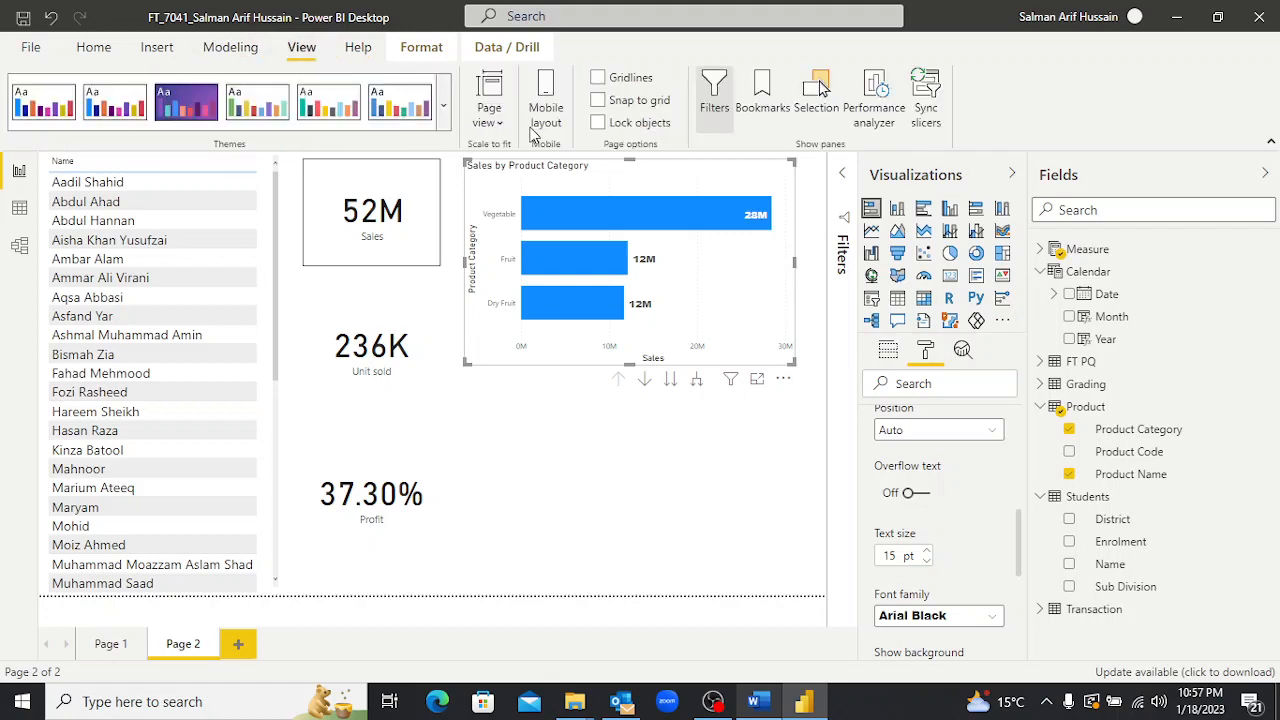
{"action": "left_click", "coordinate": [444, 118]}
{"action": "left_click", "coordinate": [259, 333]}
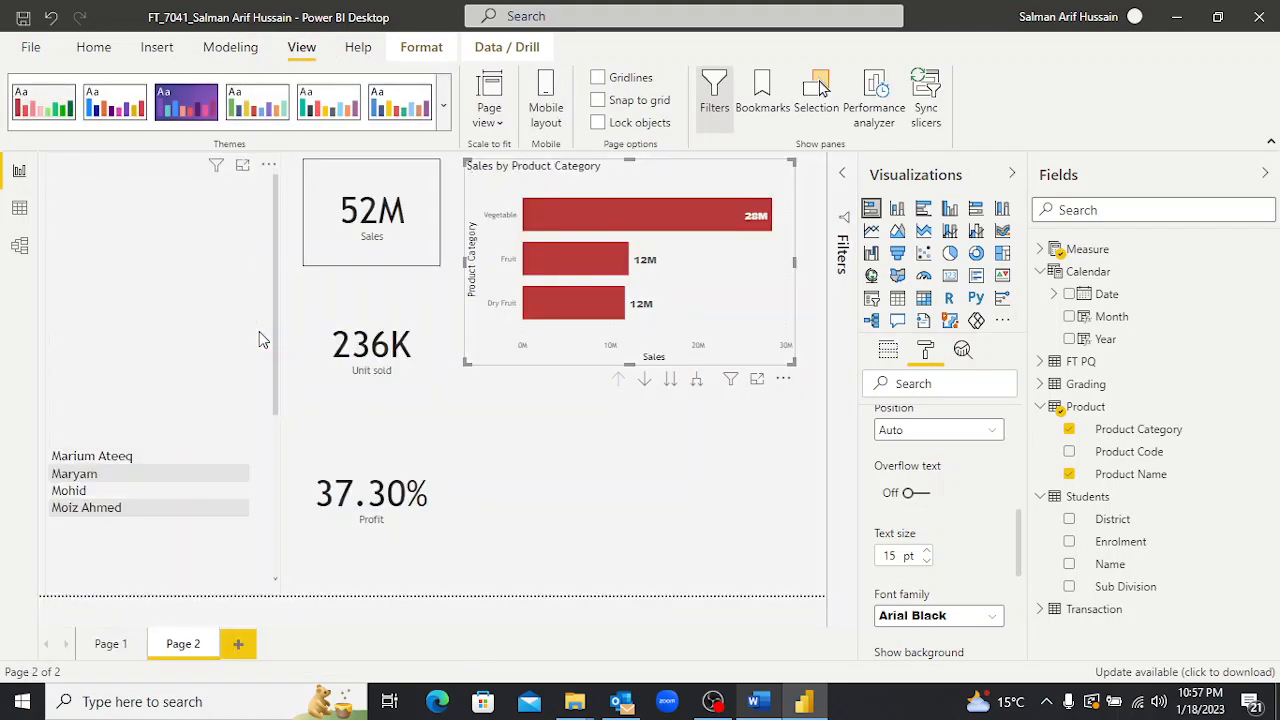
{"action": "left_click", "coordinate": [446, 121]}
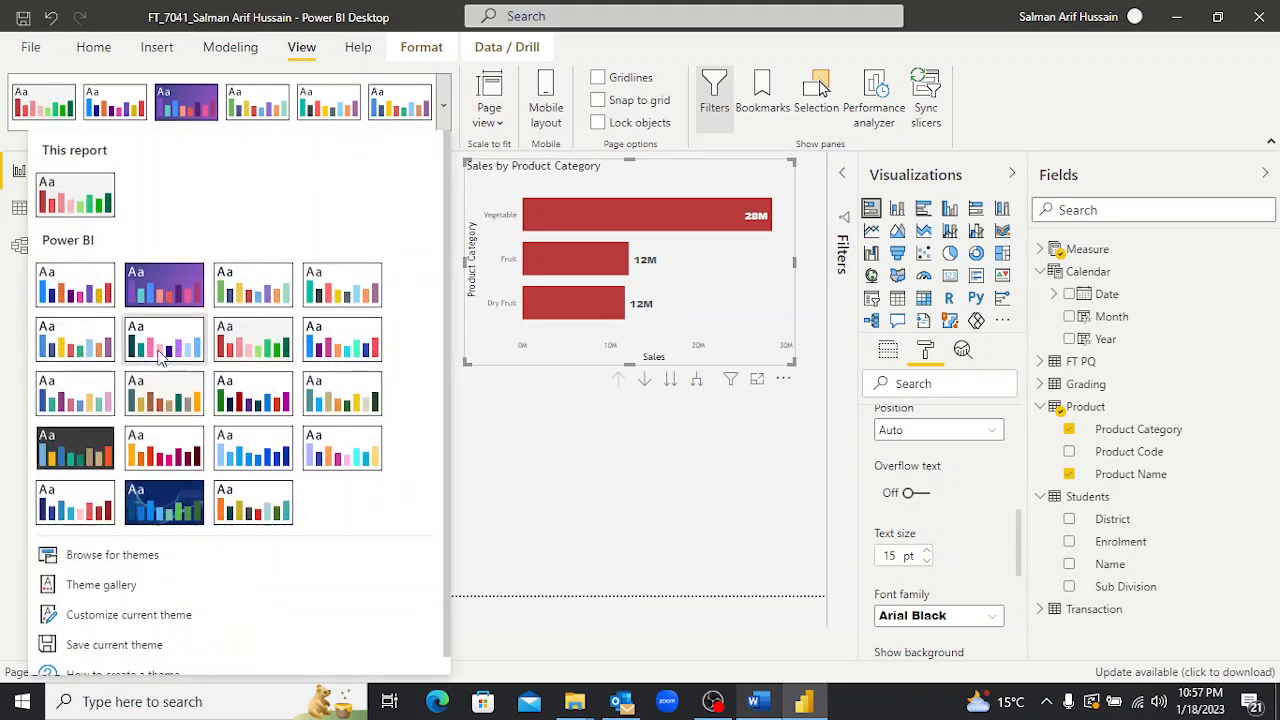
{"action": "left_click", "coordinate": [84, 203]}
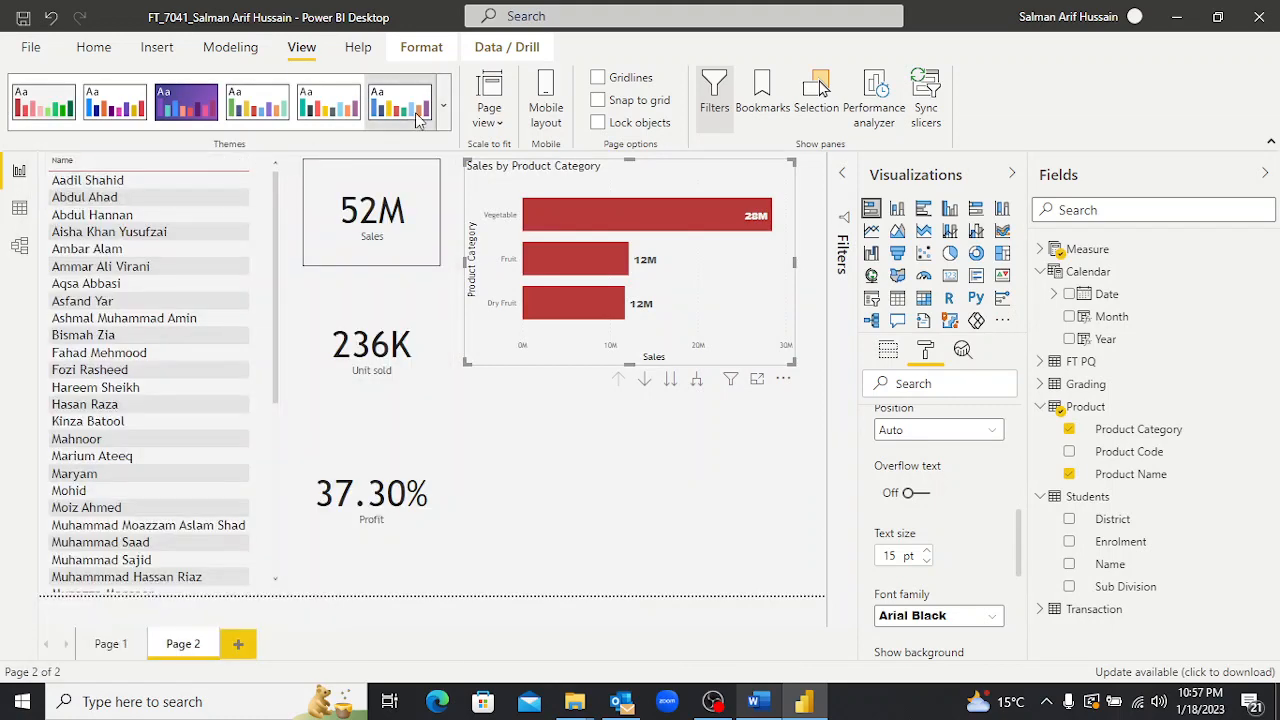
{"action": "left_click", "coordinate": [577, 530]}
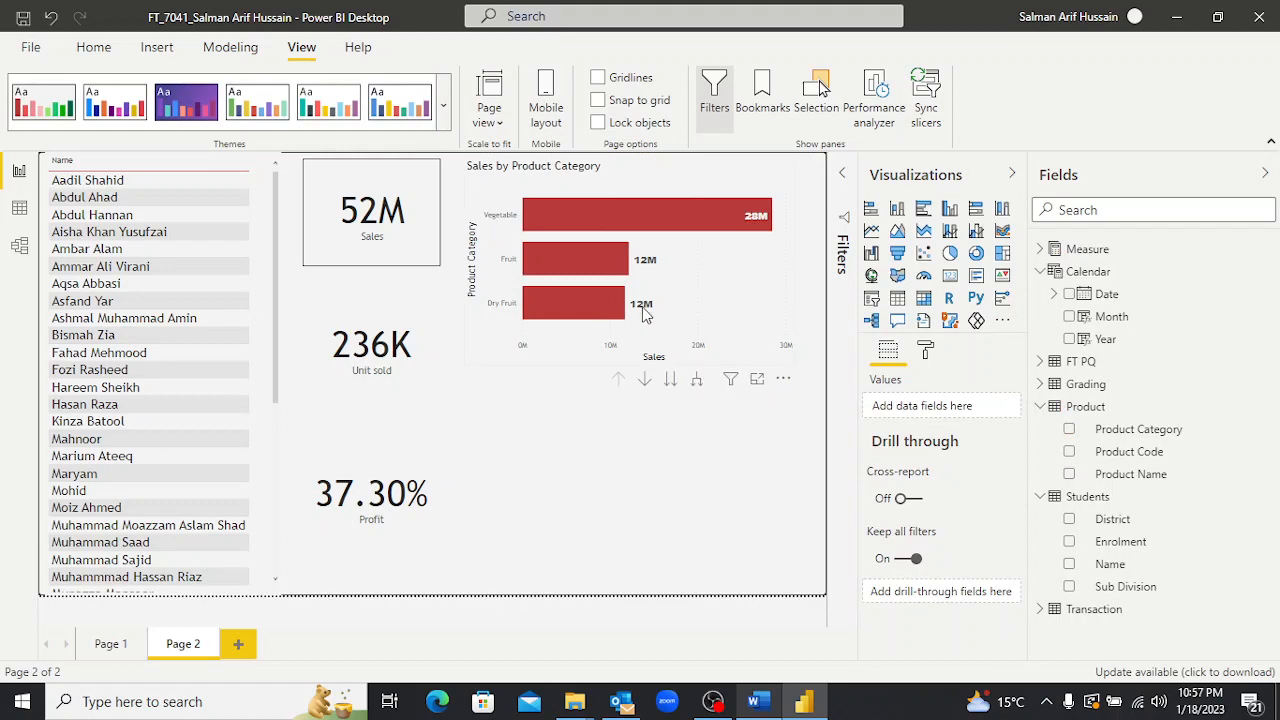
Review the Task 10 reference visuals and the field hints for the Sales by District chart in Word, and return to Power BI.
{"action": "key", "text": "alt+Tab"}
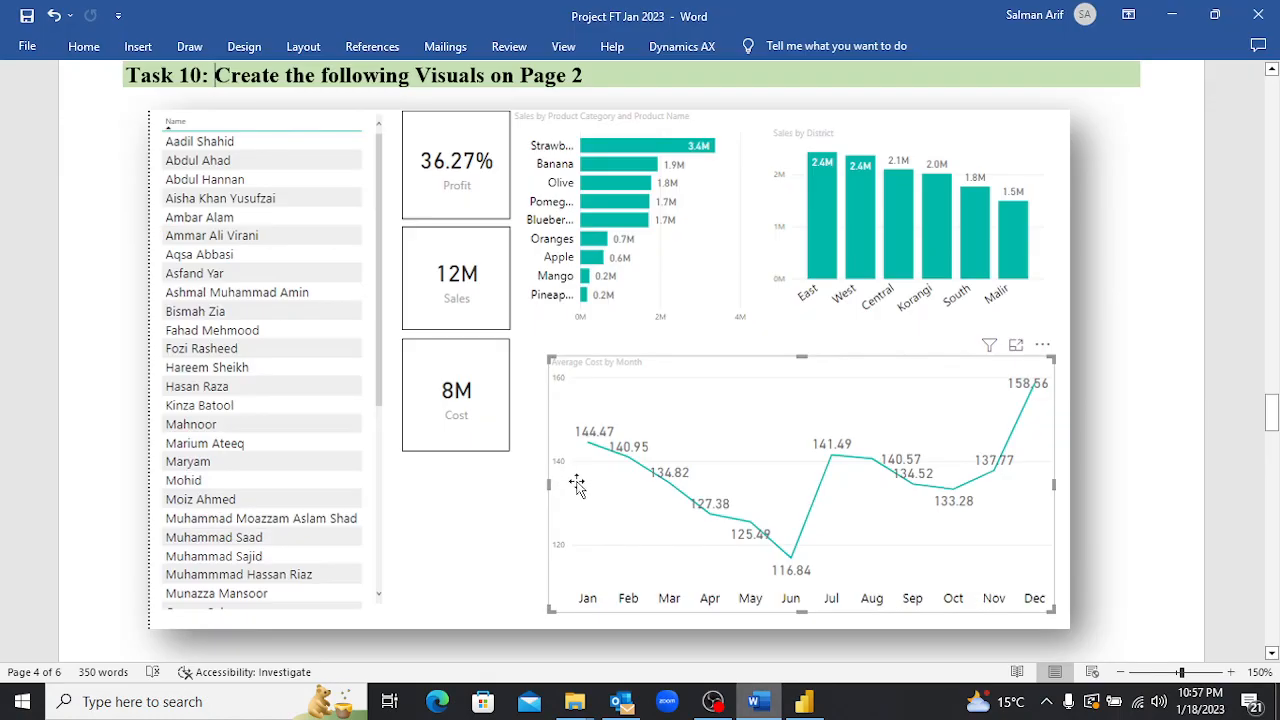
{"action": "left_click", "coordinate": [853, 318]}
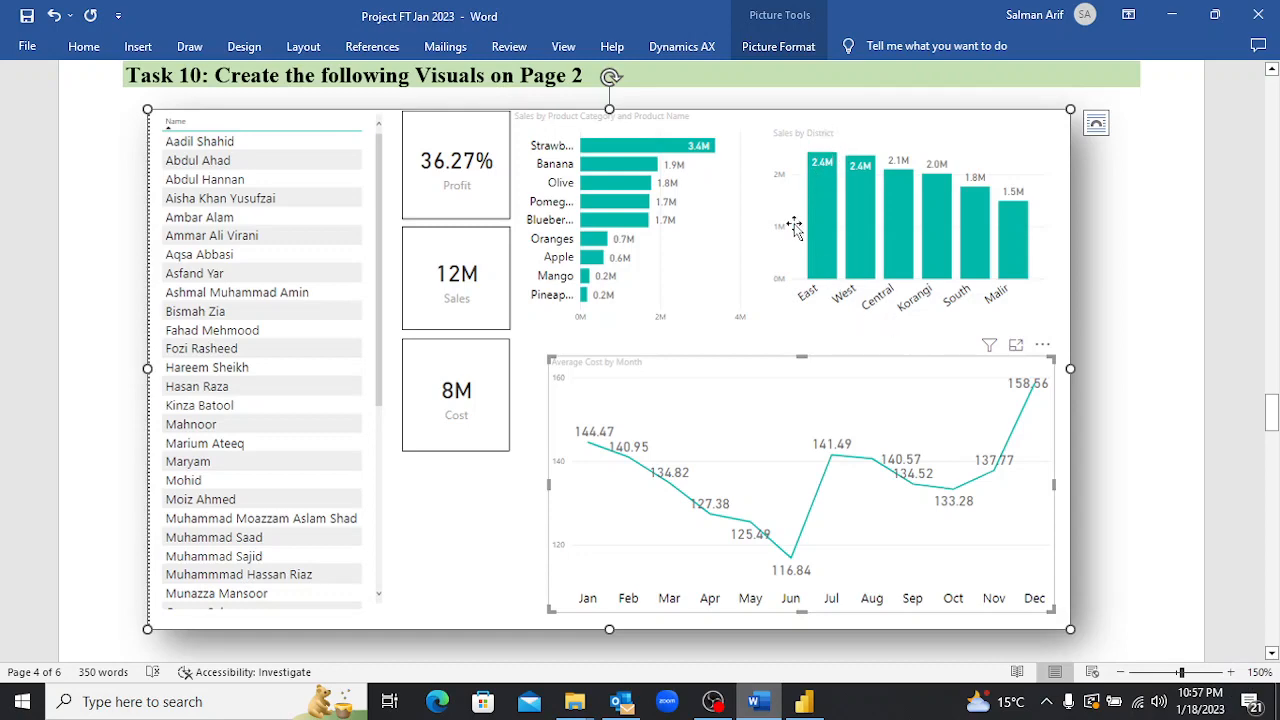
{"action": "key", "text": "alt+Tab"}
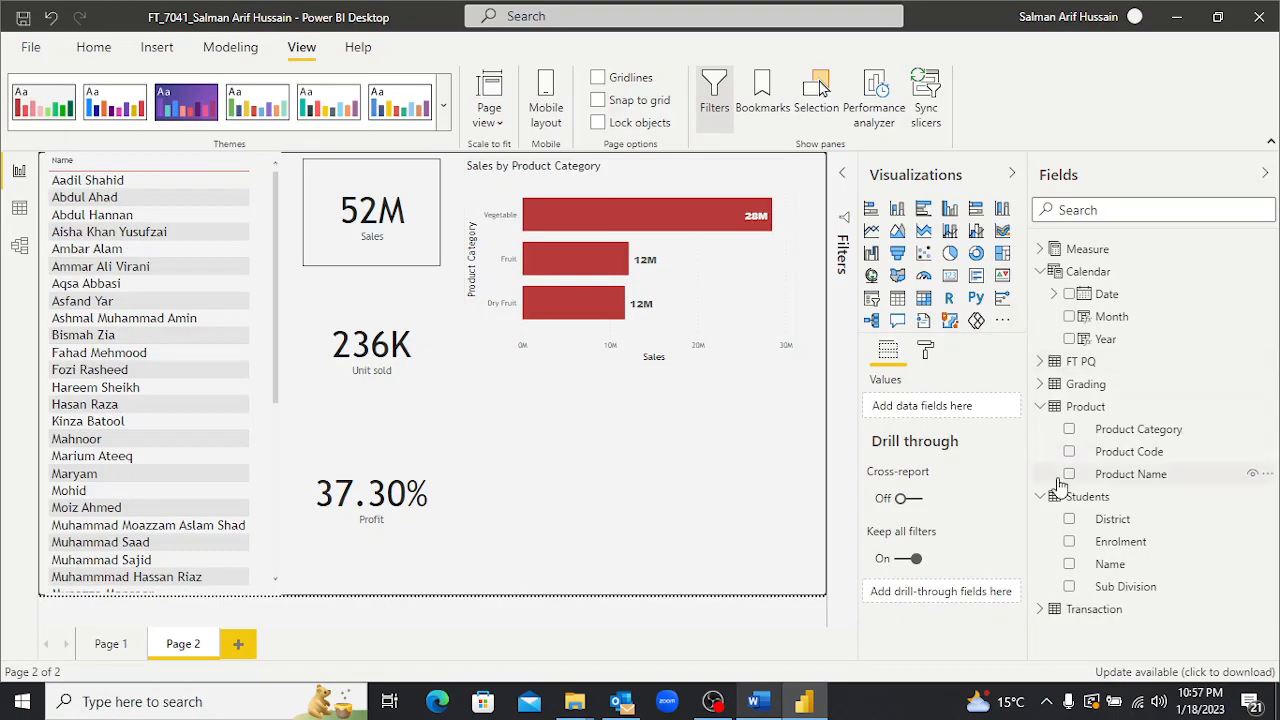
{"action": "key", "text": "alt+Tab"}
{"action": "scroll", "coordinate": [1057, 480], "scroll_direction": "down", "scroll_amount": 10}
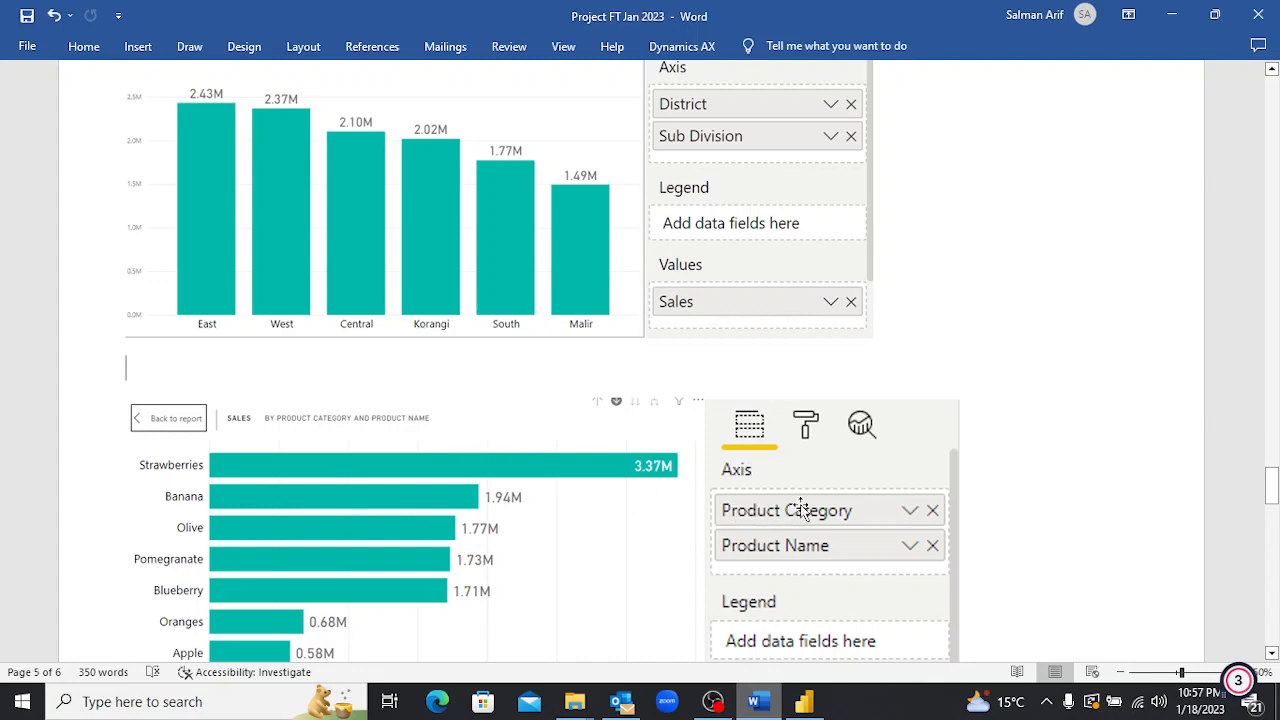
{"action": "scroll", "coordinate": [722, 443], "scroll_direction": "up", "scroll_amount": 4}
{"action": "scroll", "coordinate": [680, 514], "scroll_direction": "down", "scroll_amount": 2}
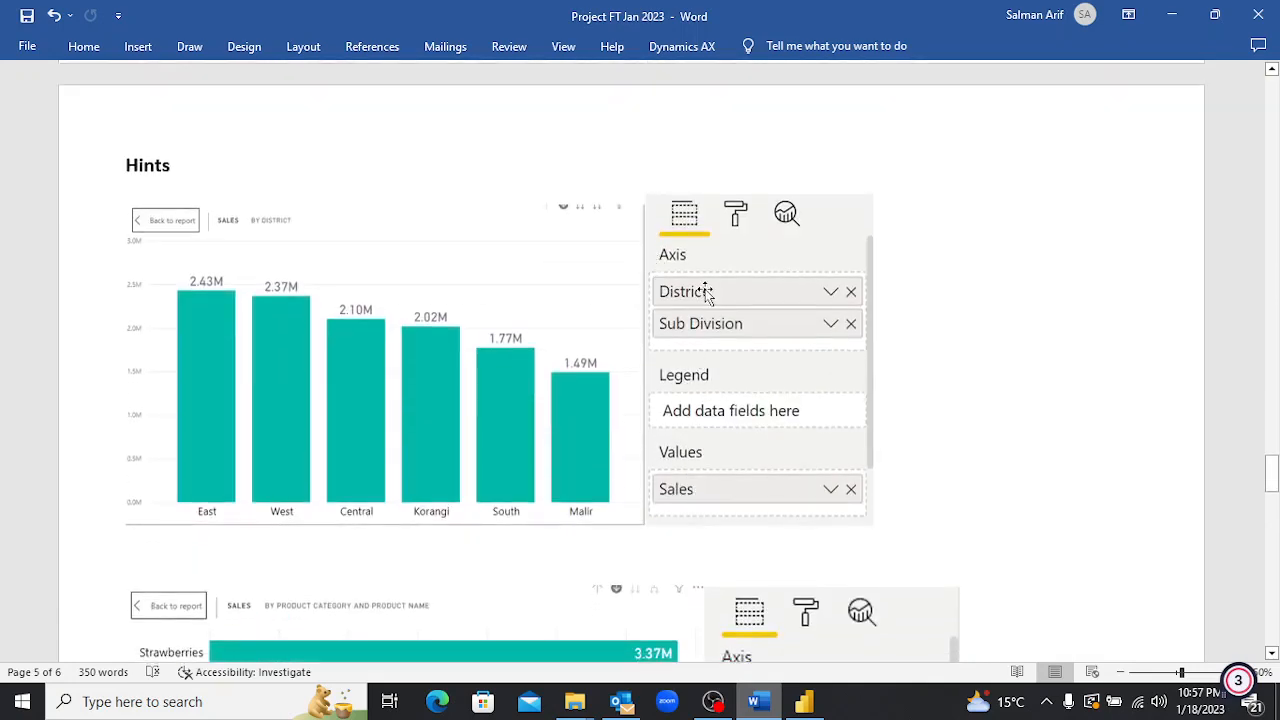
{"action": "key", "text": "alt+Tab"}
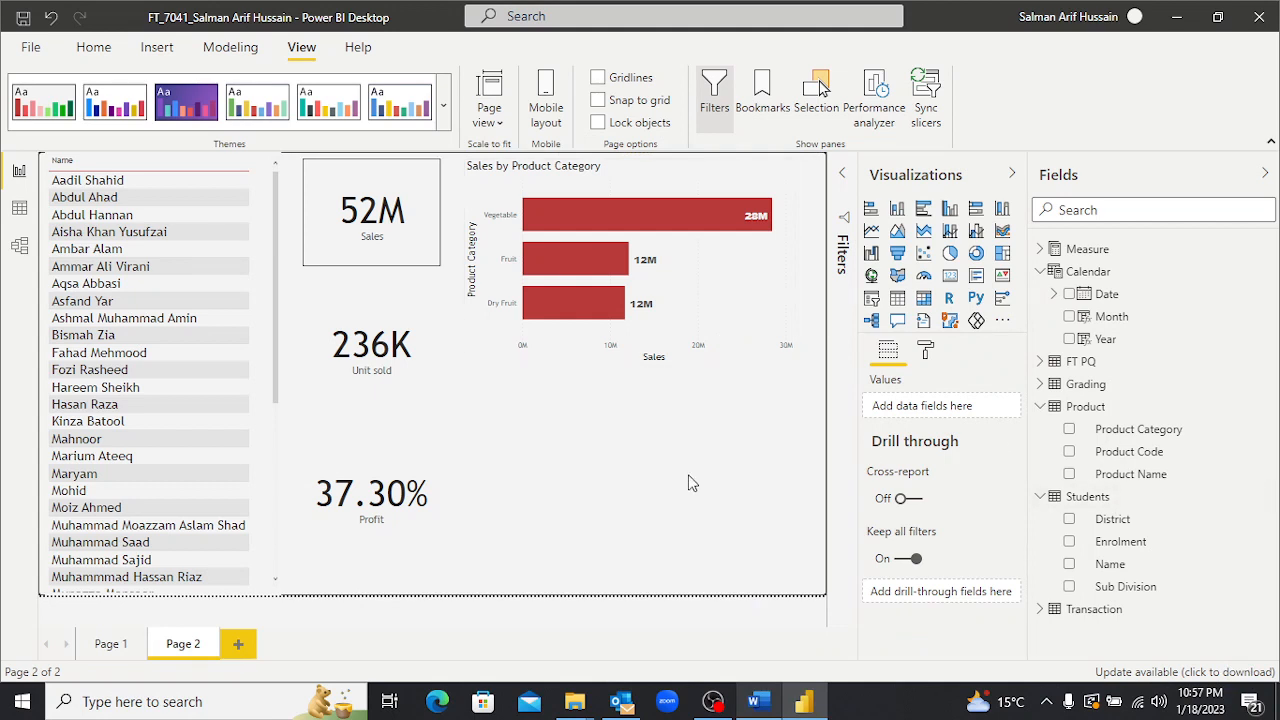
Duplicate the Sales by Product Category bar chart, try moving the copy below the original, and undo the last action.
{"action": "left_click", "coordinate": [565, 354]}
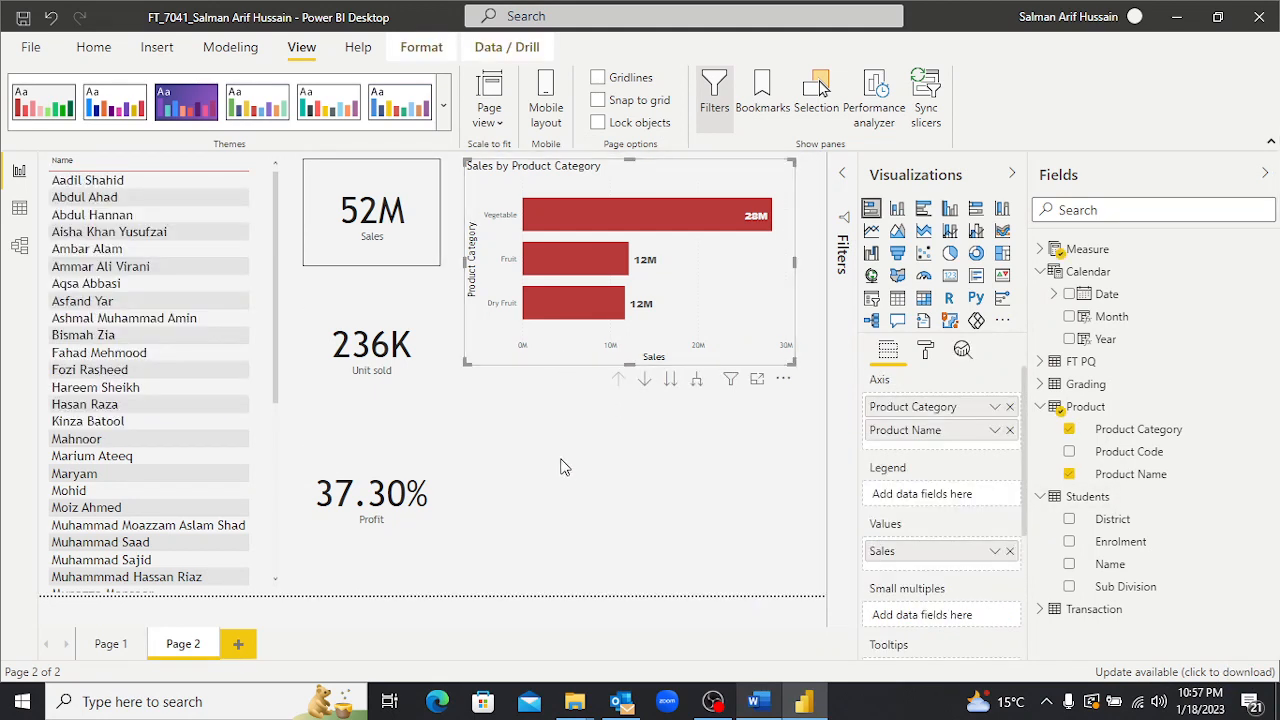
{"action": "key", "text": "ctrl+c"}
{"action": "key", "text": "ctrl+v"}
{"action": "left_click_drag", "start_coordinate": [535, 358], "coordinate": [520, 572]}
{"action": "key", "text": "ctrl+z"}
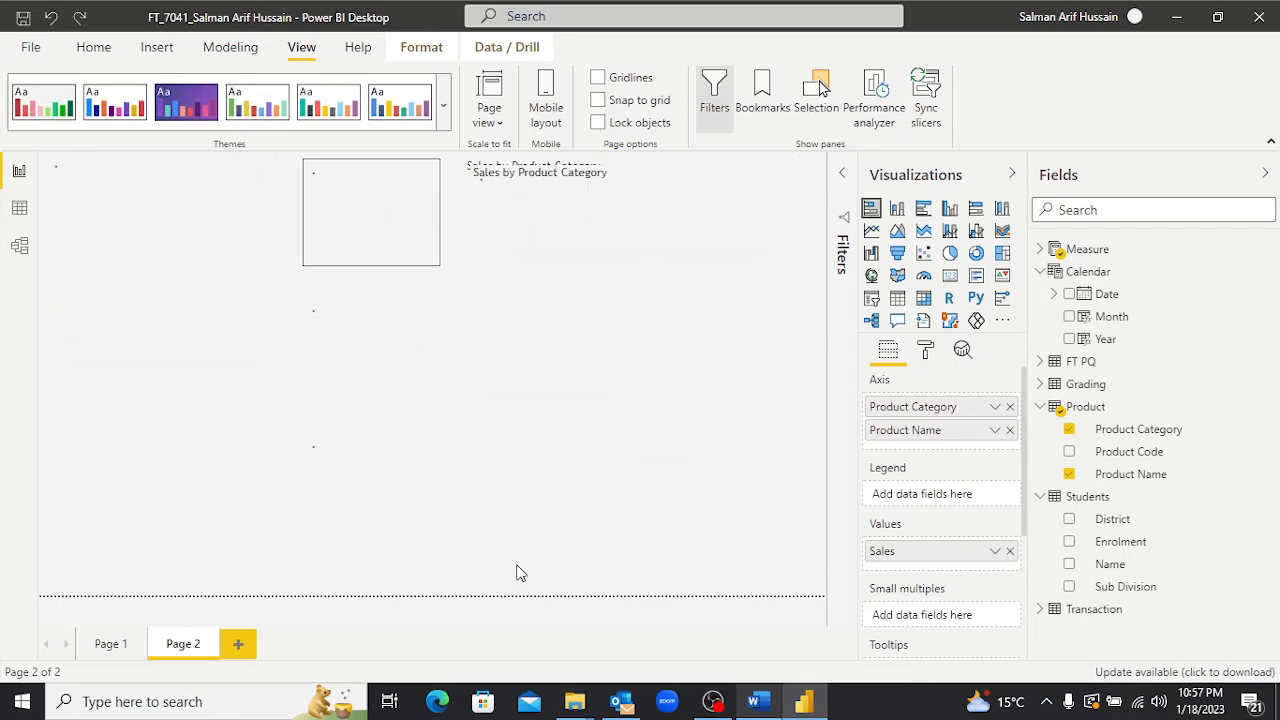
Insert a stacked column chart below the bar chart with the Sales measure as its values.
{"action": "left_click", "coordinate": [592, 457]}
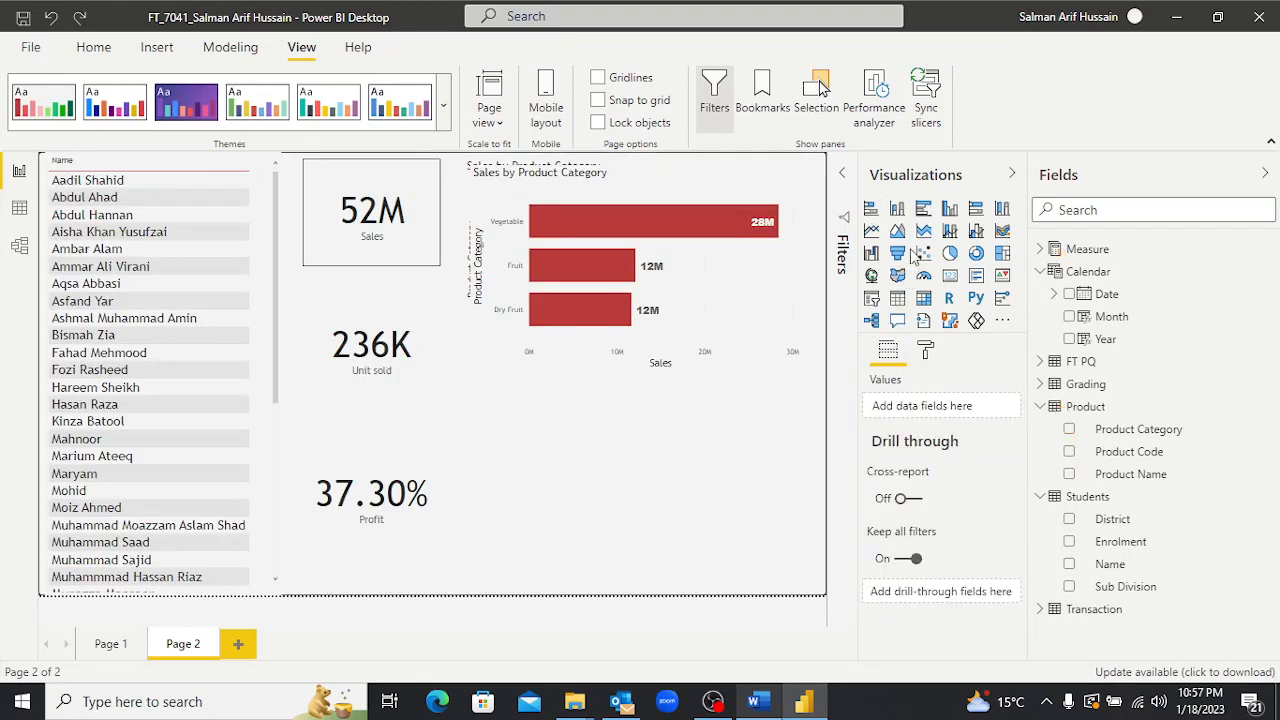
{"action": "left_click", "coordinate": [897, 210]}
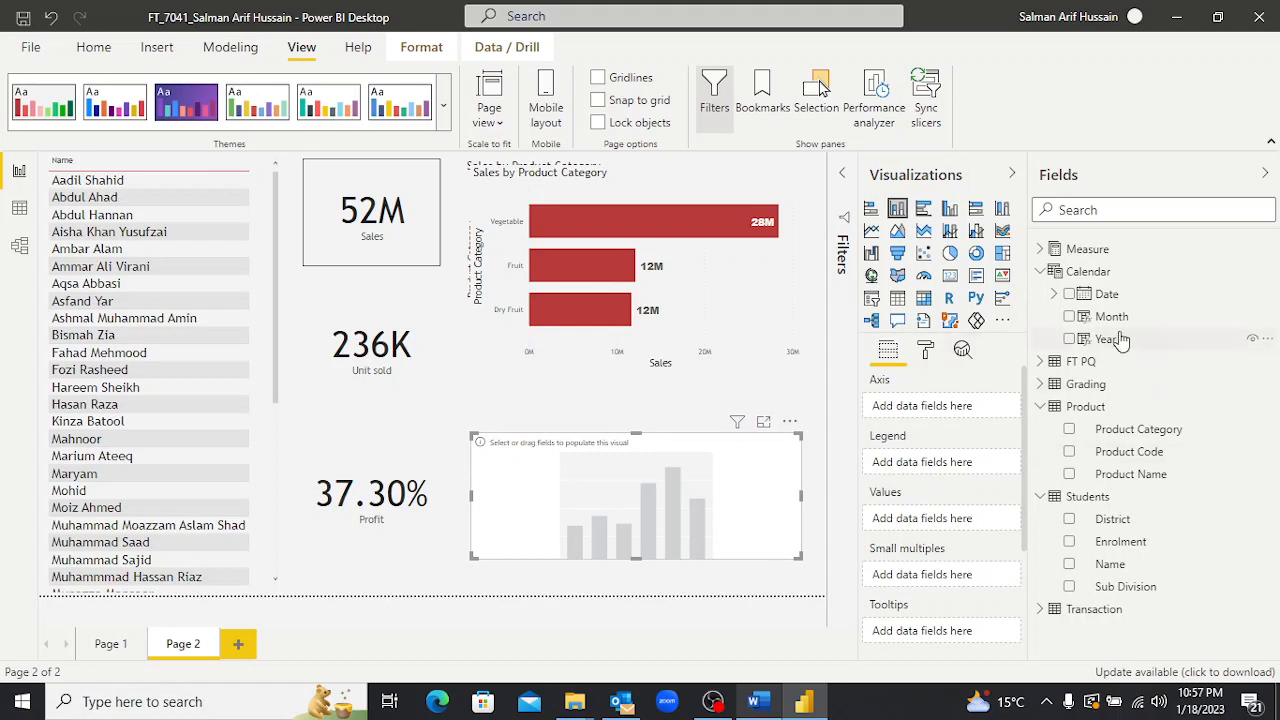
{"action": "left_click", "coordinate": [1040, 249]}
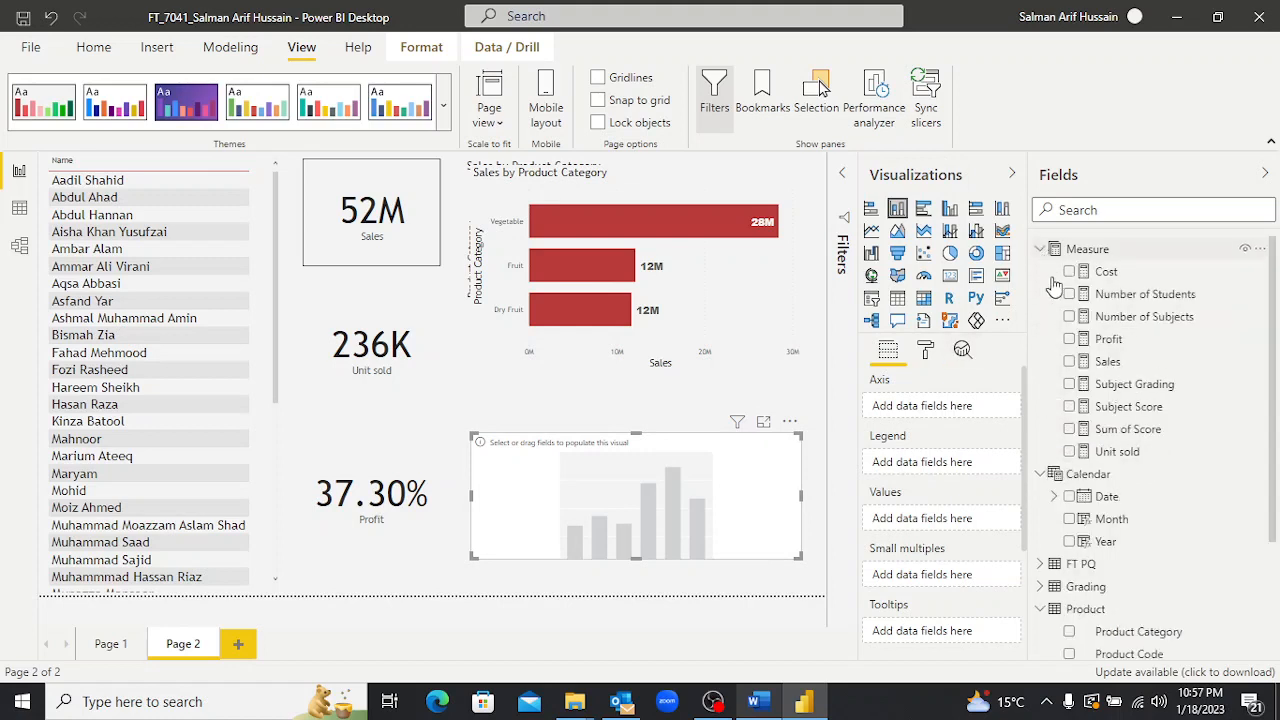
{"action": "left_click", "coordinate": [1069, 361]}
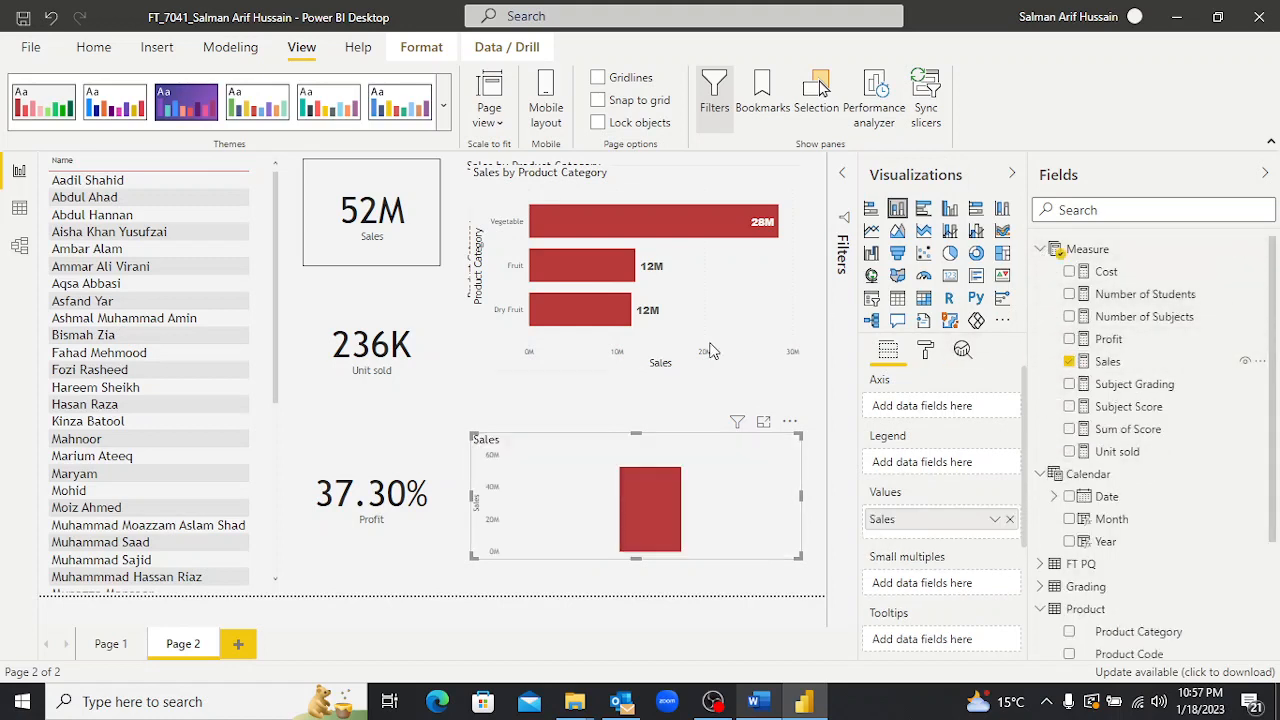
Add District and Sub Division from the Students table to the column chart's axis and extend the chart upward.
{"action": "left_click", "coordinate": [1040, 249]}
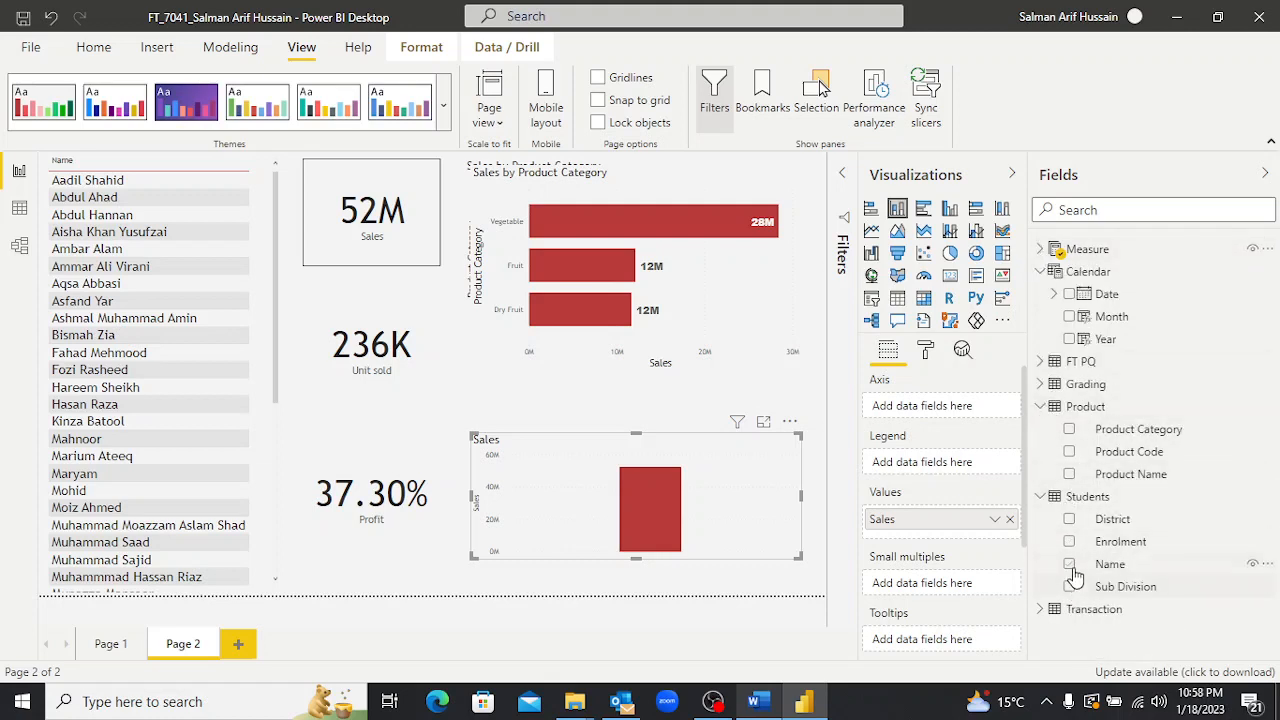
{"action": "left_click", "coordinate": [1070, 520]}
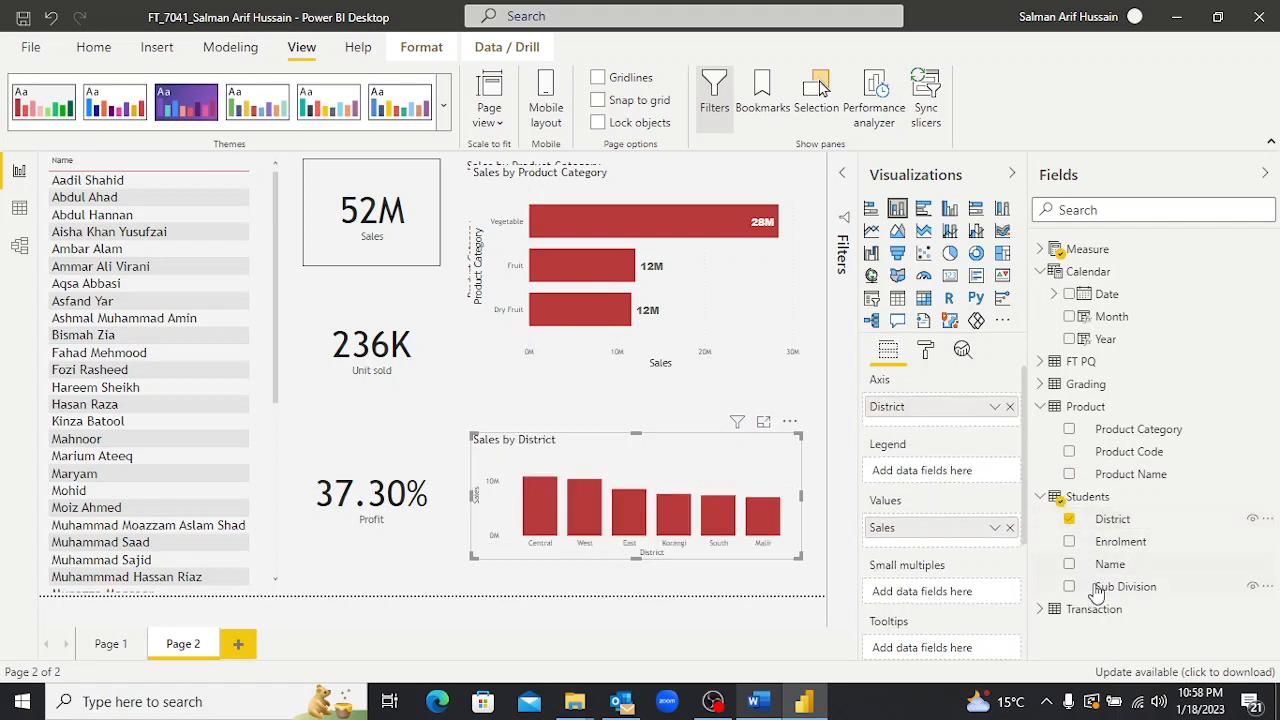
{"action": "left_click_drag", "start_coordinate": [1100, 595], "coordinate": [922, 432]}
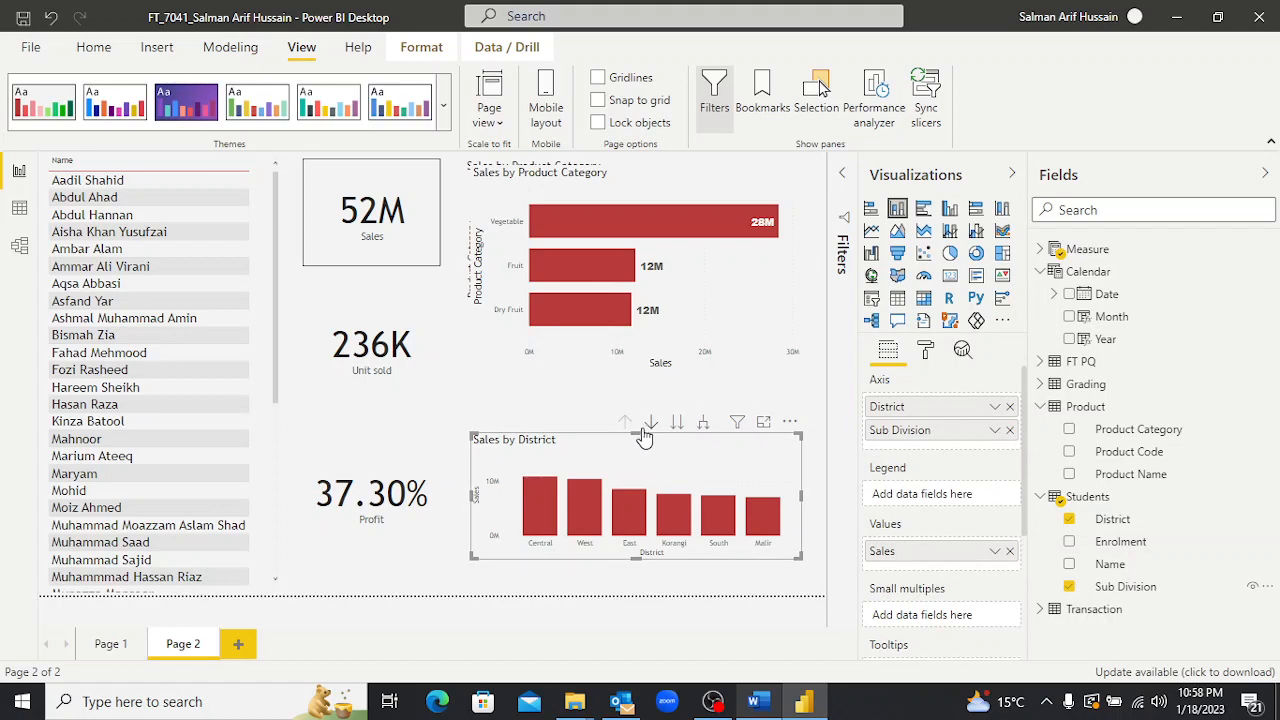
{"action": "left_click_drag", "start_coordinate": [636, 430], "coordinate": [636, 384]}
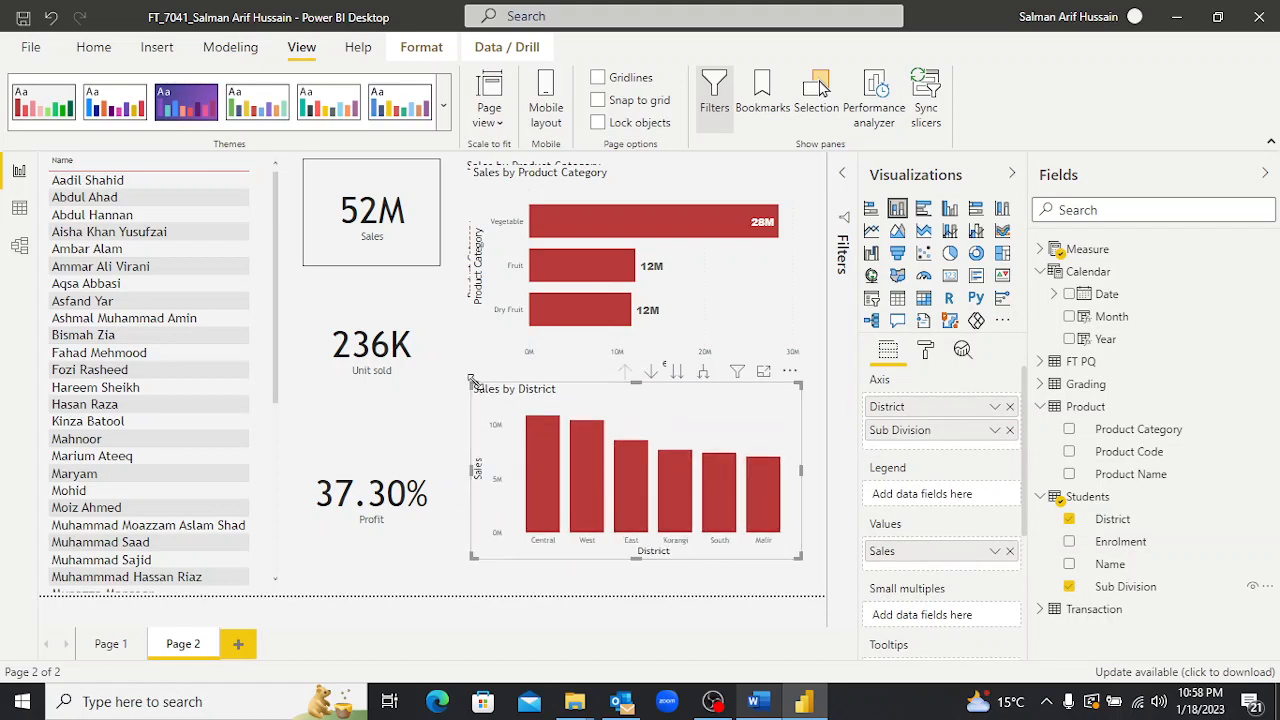
Copy the Sales by Product Category bar chart's formatting onto the Sales by District column chart with Format painter.
{"action": "left_click", "coordinate": [496, 320]}
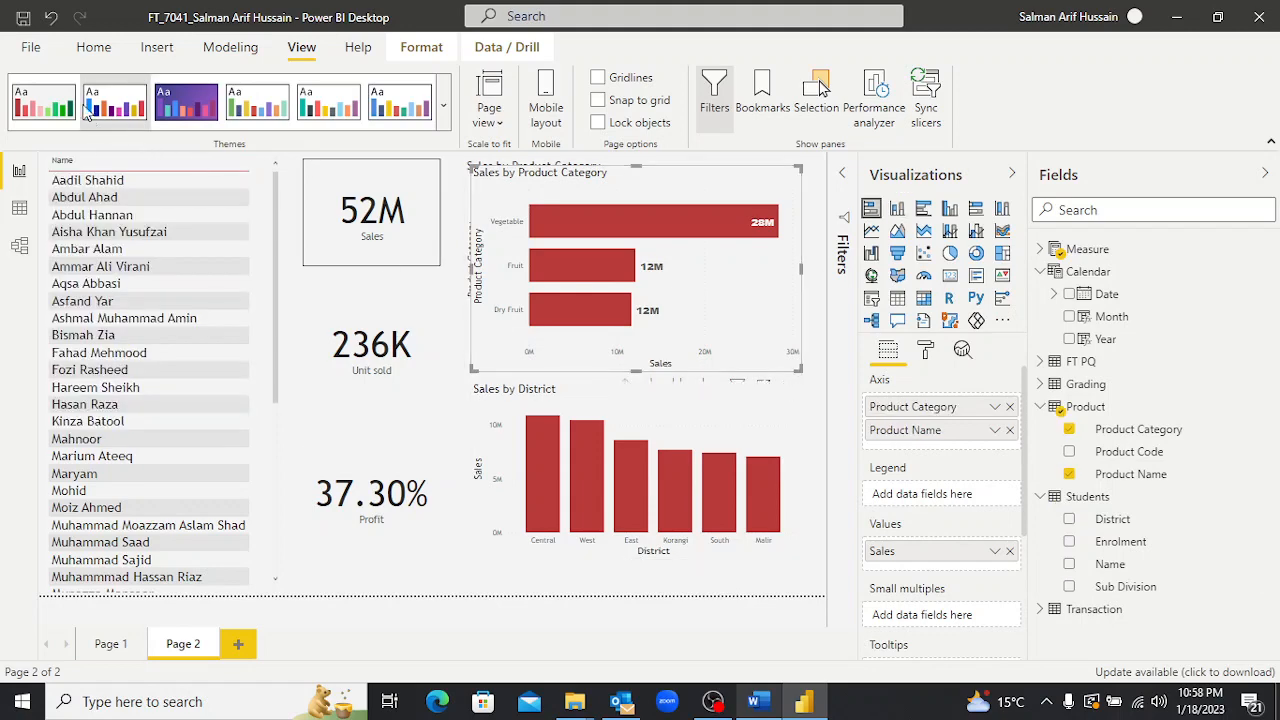
{"action": "left_click", "coordinate": [89, 56]}
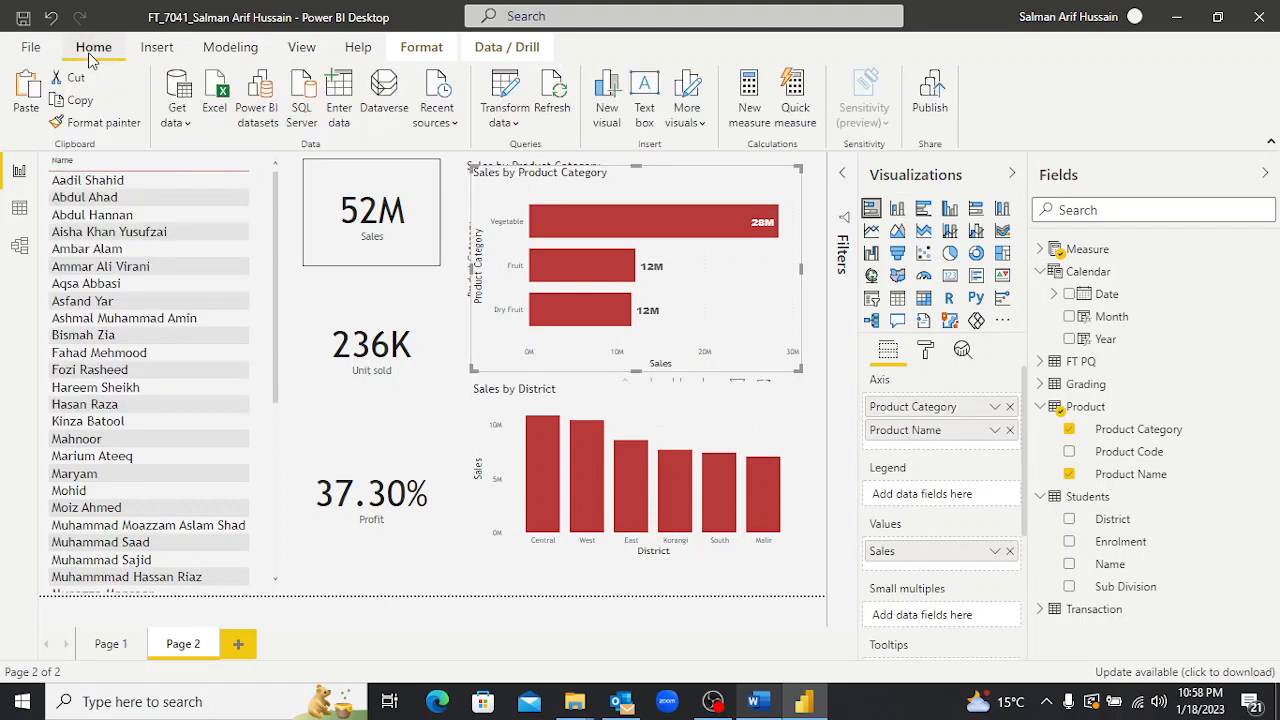
{"action": "left_click", "coordinate": [104, 121]}
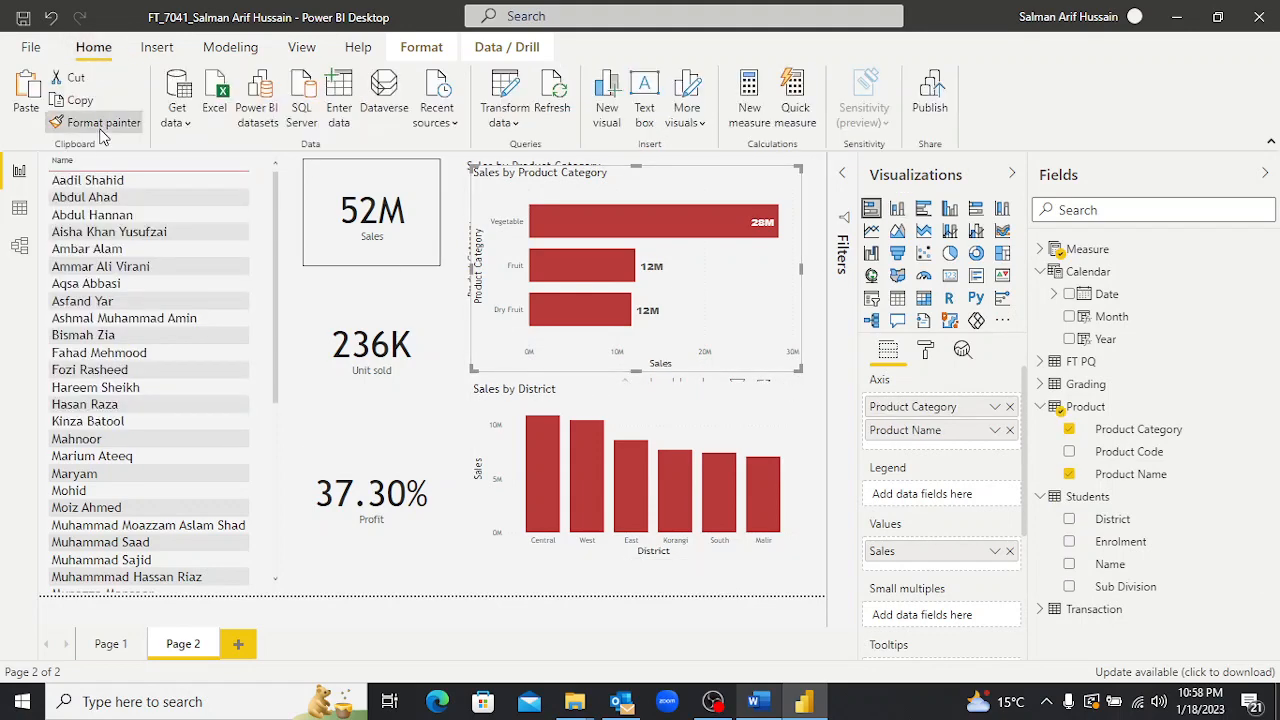
{"action": "left_click", "coordinate": [651, 425]}
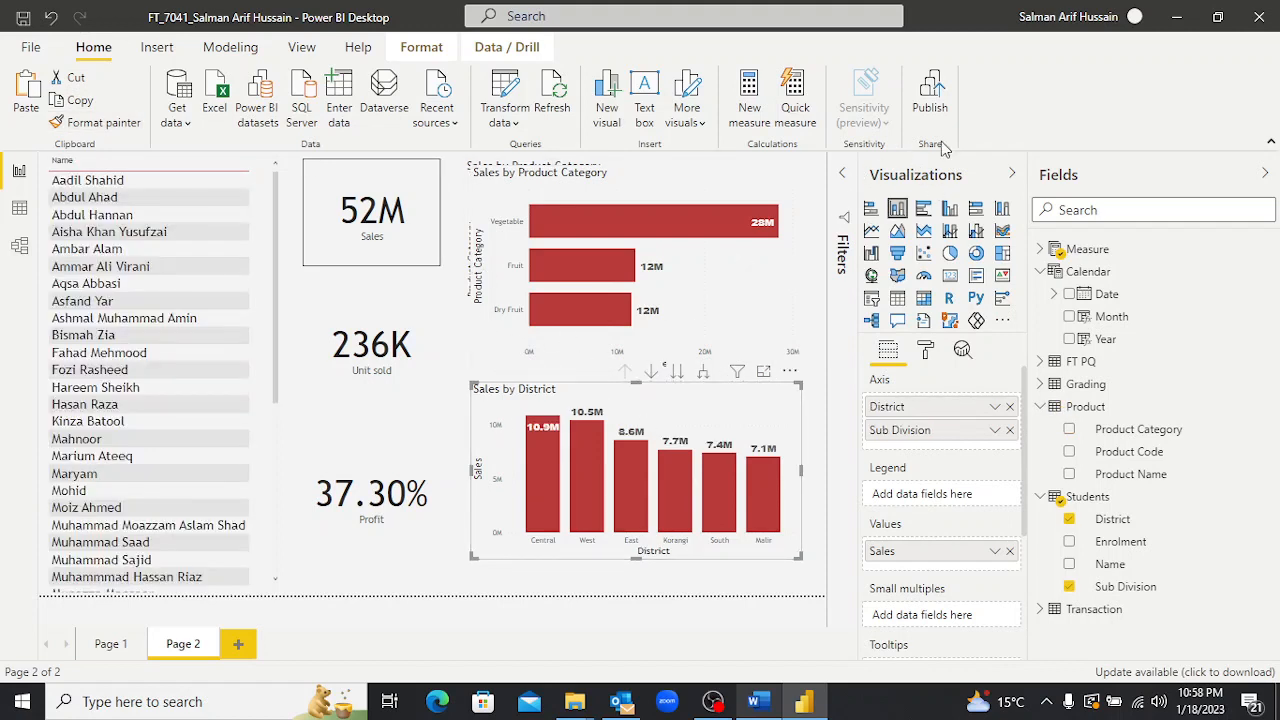
Collapse the Visualizations pane, shrink the Sales, Unit sold and Profit cards, and stack them closely beside the name table.
{"action": "left_click", "coordinate": [1012, 174]}
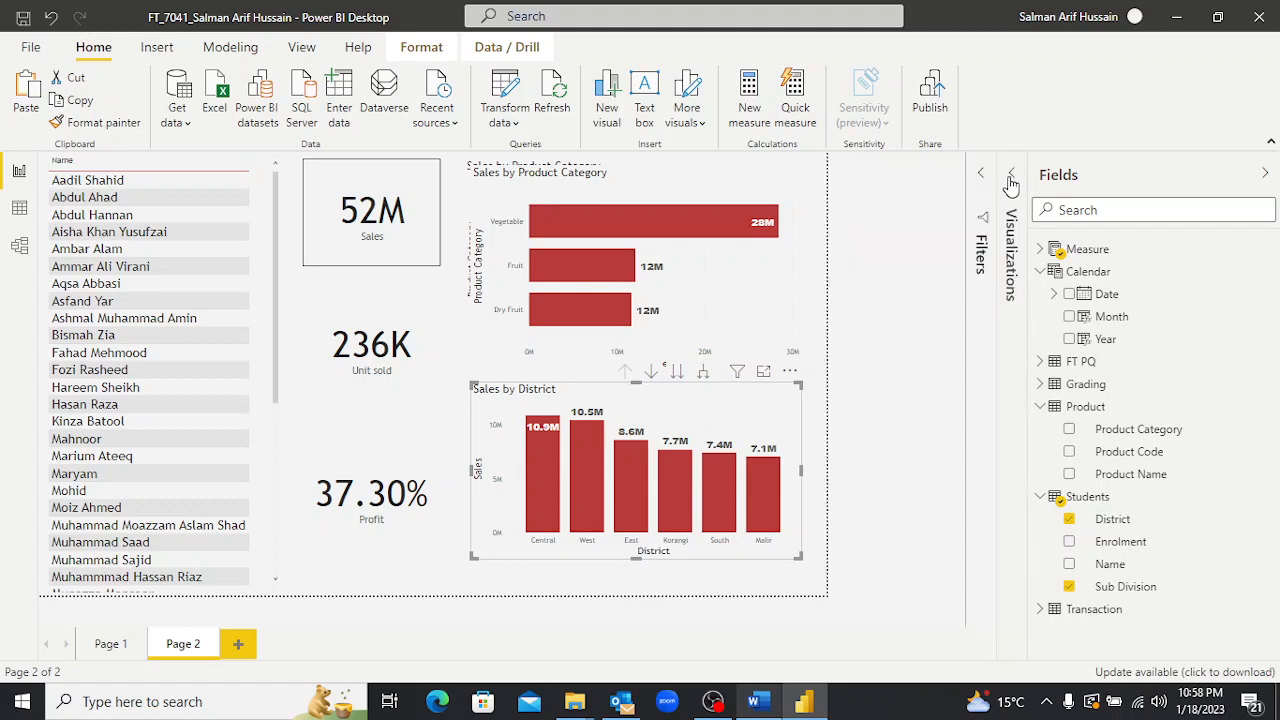
{"action": "left_click", "coordinate": [405, 262]}
{"action": "left_click_drag", "start_coordinate": [508, 267], "coordinate": [478, 245]}
{"action": "left_click", "coordinate": [445, 343]}
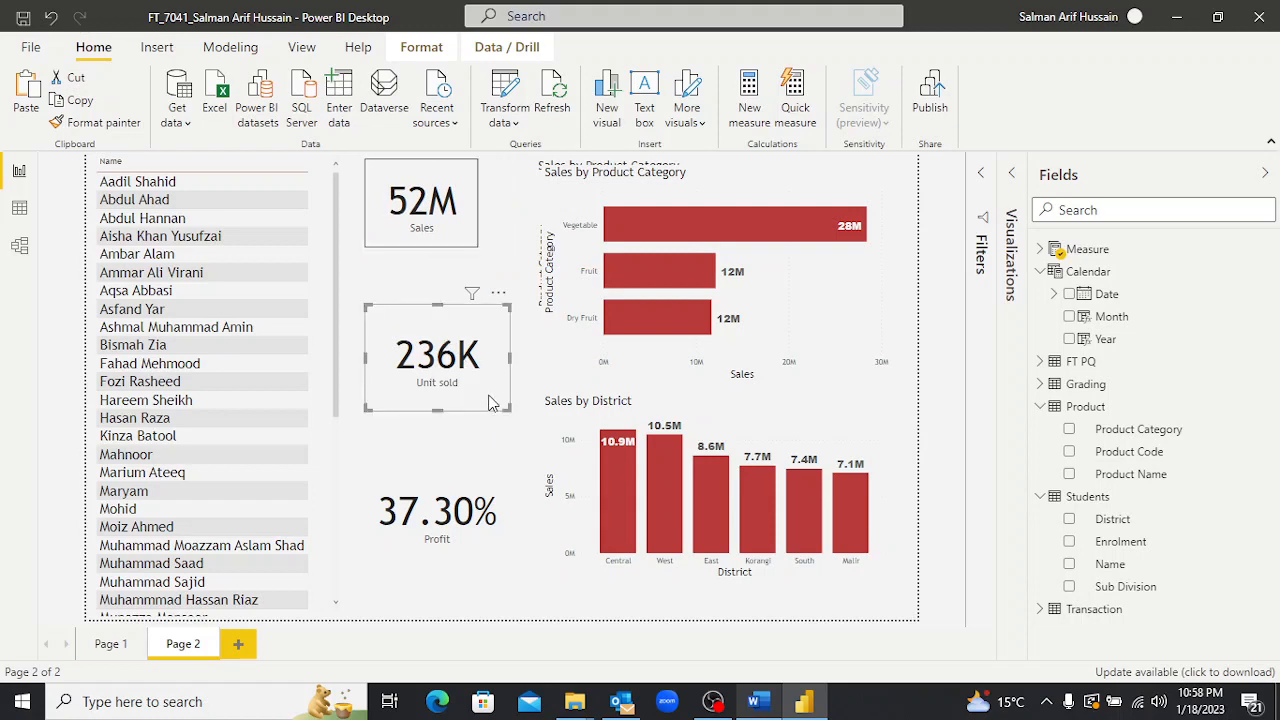
{"action": "mouse_move", "coordinate": [507, 409]}
{"action": "left_mouse_down"}
{"action": "mouse_move", "coordinate": [449, 378]}
{"action": "mouse_move", "coordinate": [490, 393]}
{"action": "left_mouse_up"}
{"action": "left_click_drag", "start_coordinate": [391, 391], "coordinate": [385, 356]}
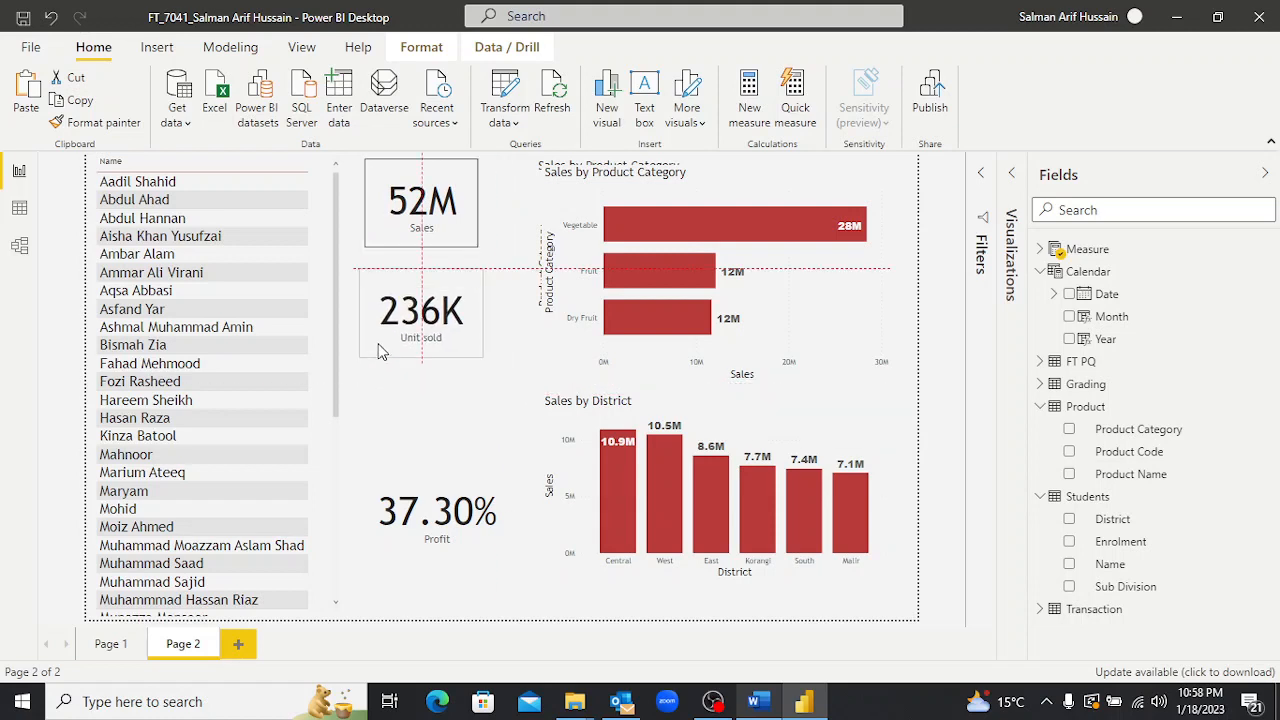
{"action": "left_click", "coordinate": [432, 492]}
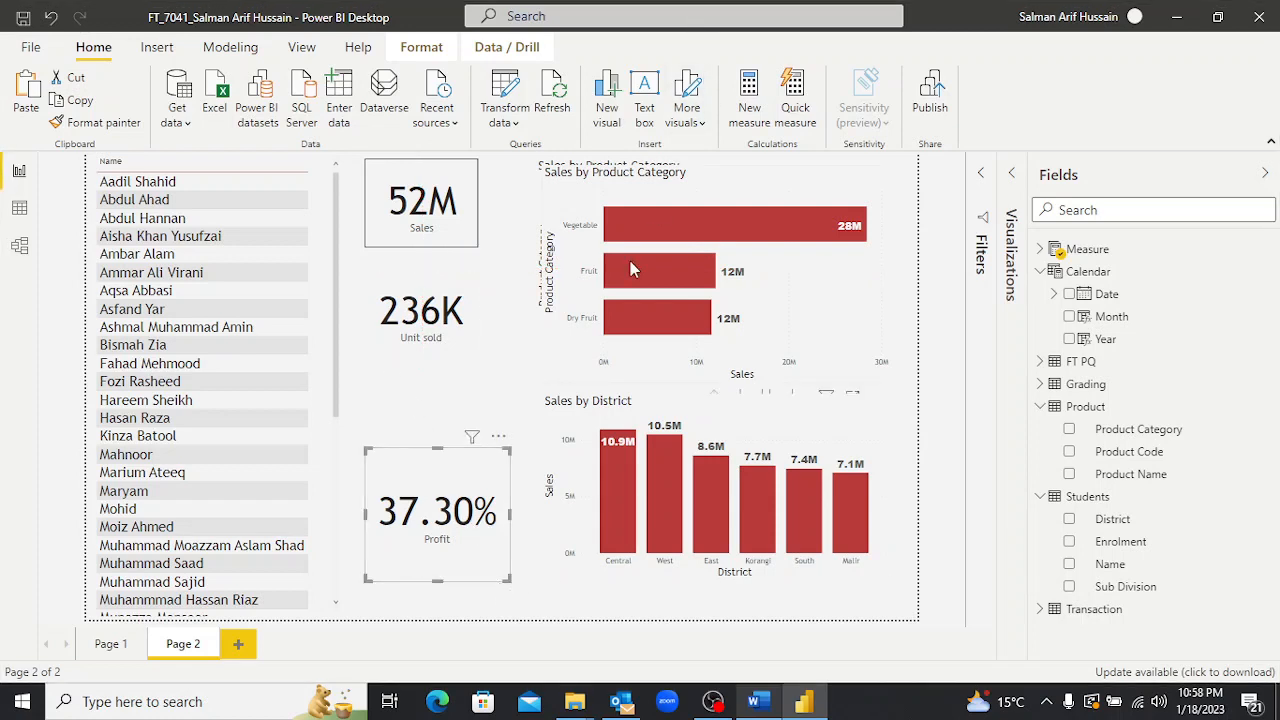
{"action": "left_click_drag", "start_coordinate": [502, 580], "coordinate": [416, 462]}
{"action": "left_click", "coordinate": [441, 552]}
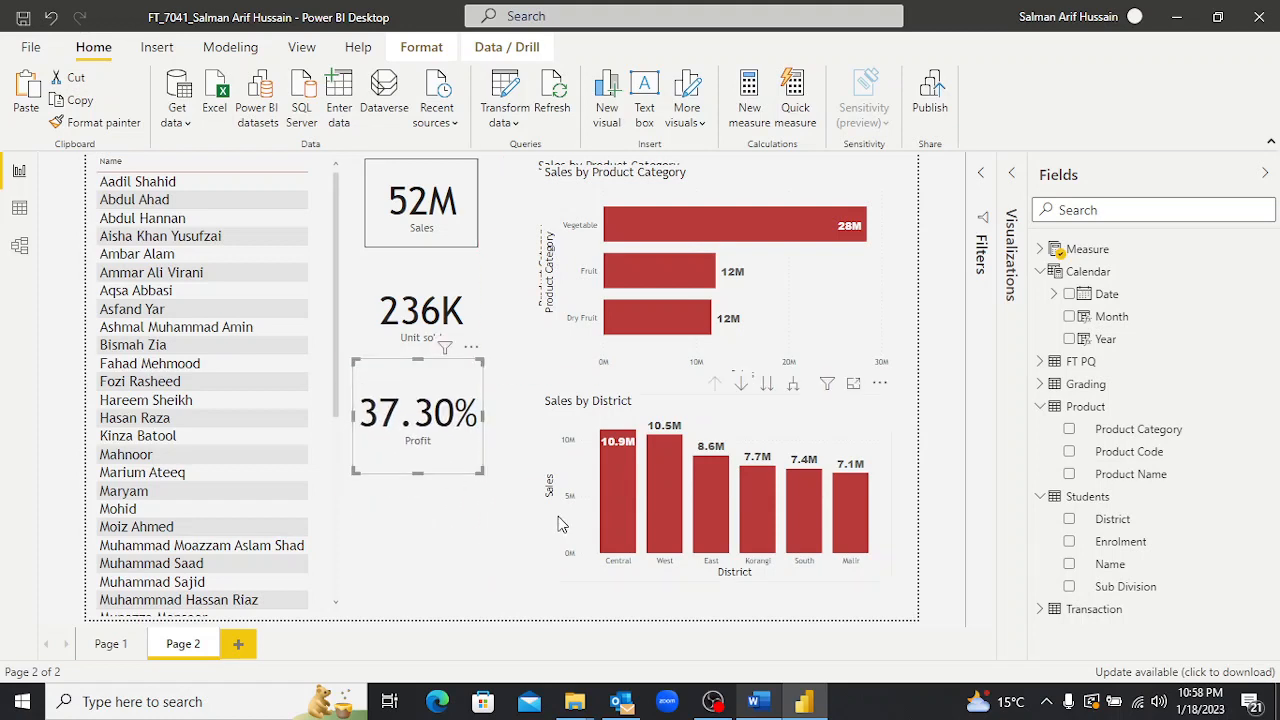
Narrow the Sales by District chart and move it to the page's lower right corner, and delete the duplicate Sales by Product Category chart.
{"action": "left_click_drag", "start_coordinate": [557, 512], "coordinate": [571, 549]}
{"action": "left_click_drag", "start_coordinate": [554, 428], "coordinate": [664, 411]}
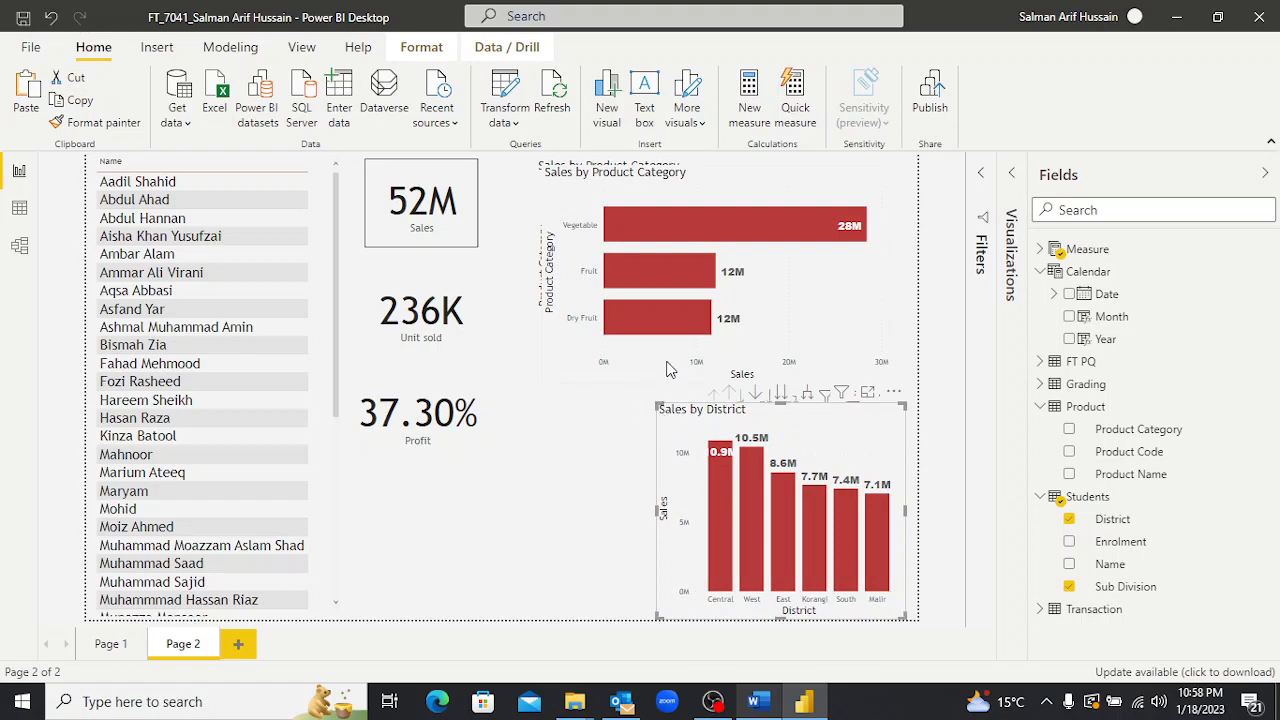
{"action": "left_click", "coordinate": [670, 370]}
{"action": "left_click_drag", "start_coordinate": [906, 381], "coordinate": [705, 372]}
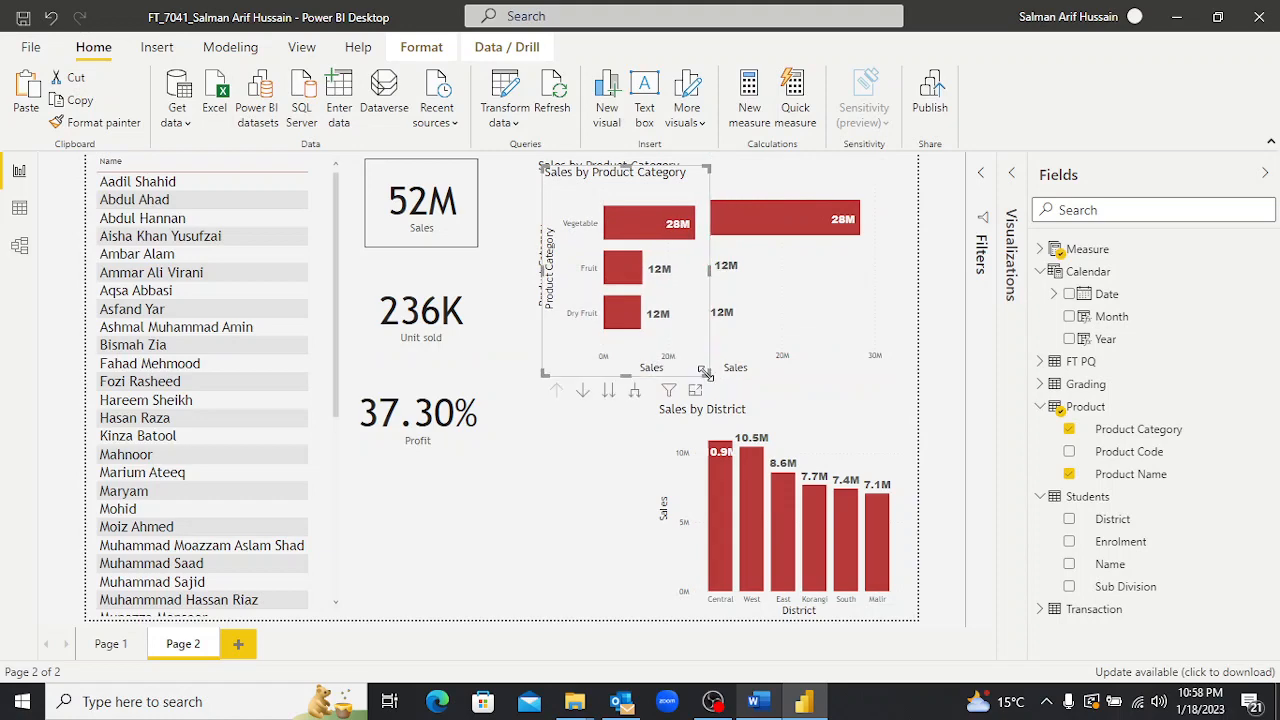
{"action": "key", "text": "Delete"}
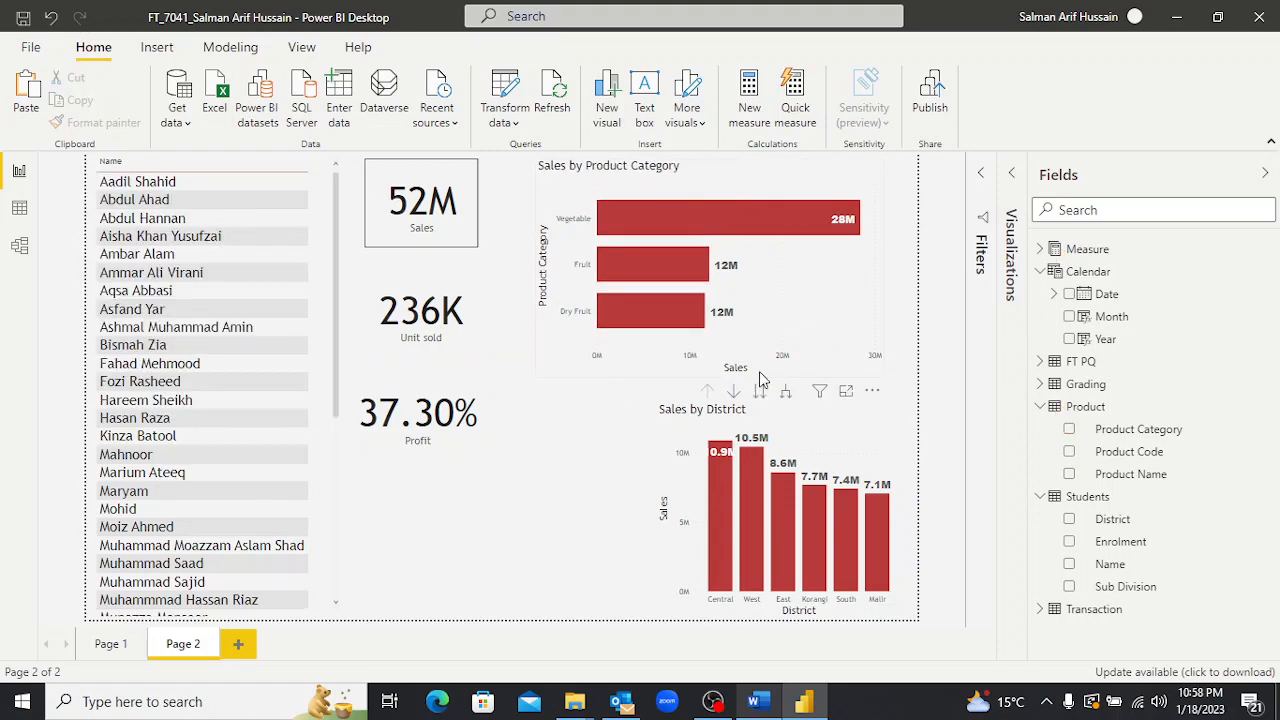
Narrow the Sales by Product Category chart, move it to the page's upper right corner, and place the Sales by District chart beside it.
{"action": "left_click", "coordinate": [777, 337]}
{"action": "left_click_drag", "start_coordinate": [896, 385], "coordinate": [760, 372]}
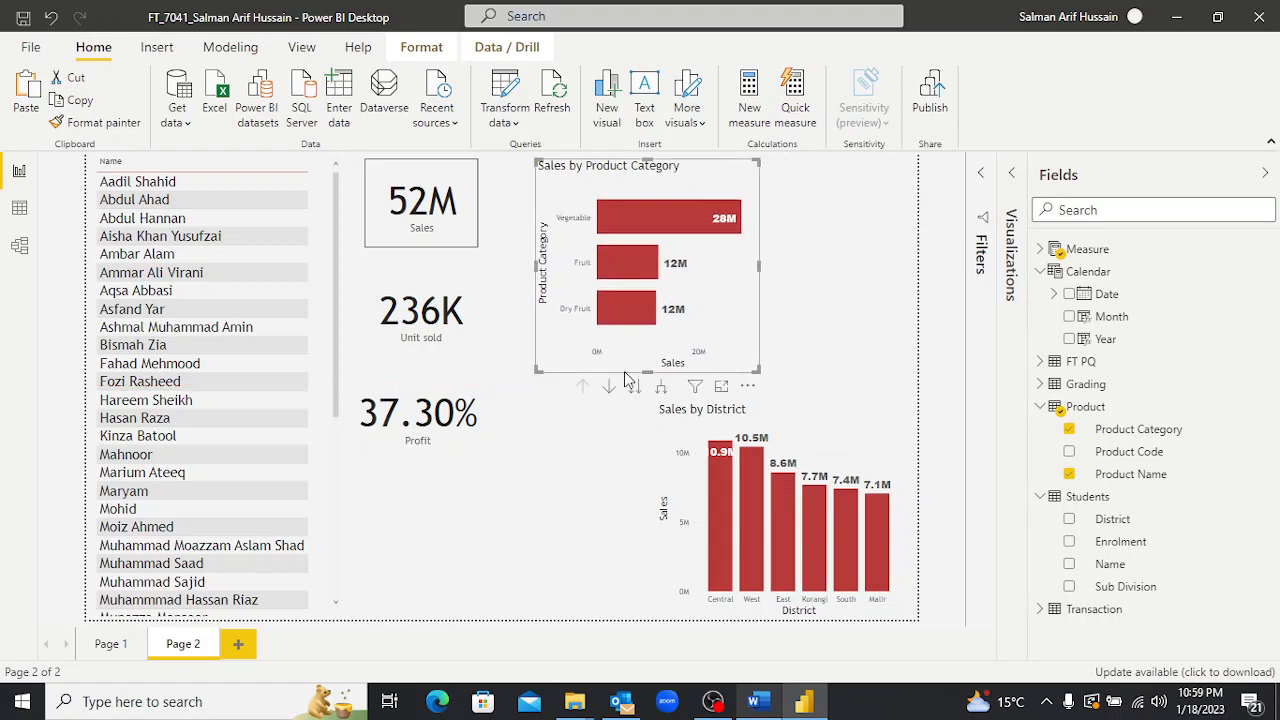
{"action": "left_click_drag", "start_coordinate": [558, 362], "coordinate": [738, 356]}
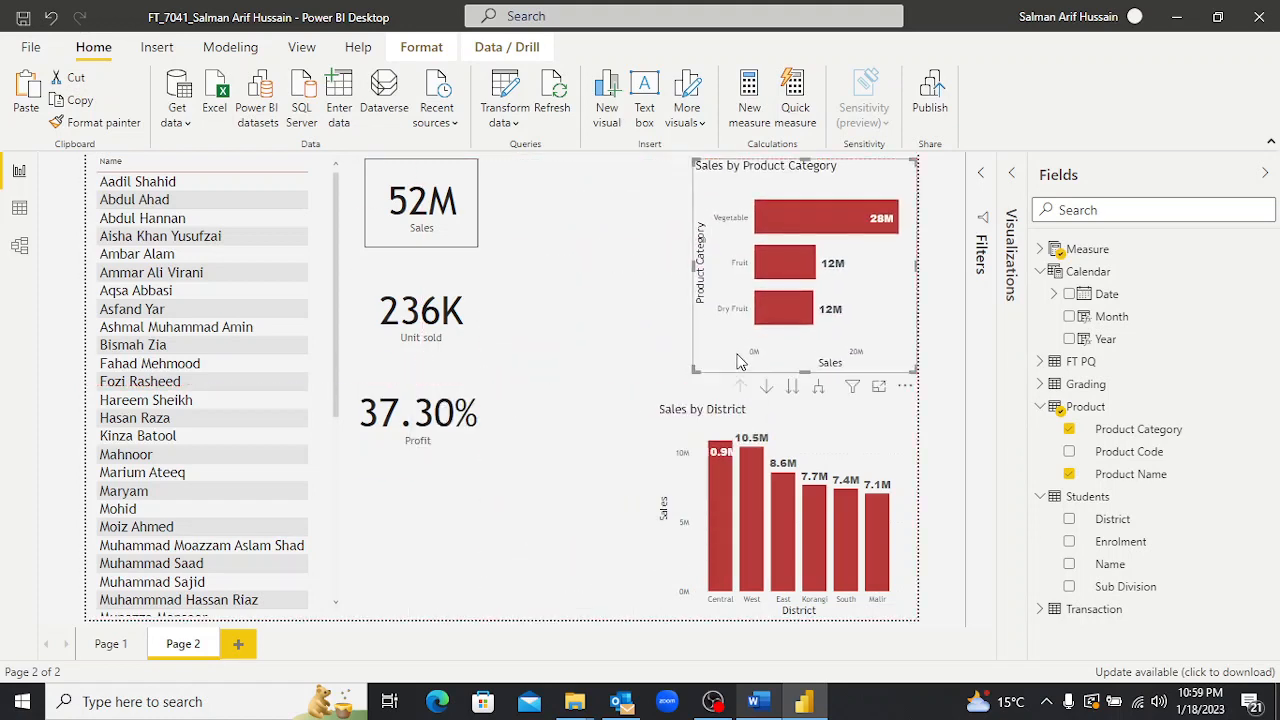
{"action": "left_click_drag", "start_coordinate": [662, 473], "coordinate": [475, 235]}
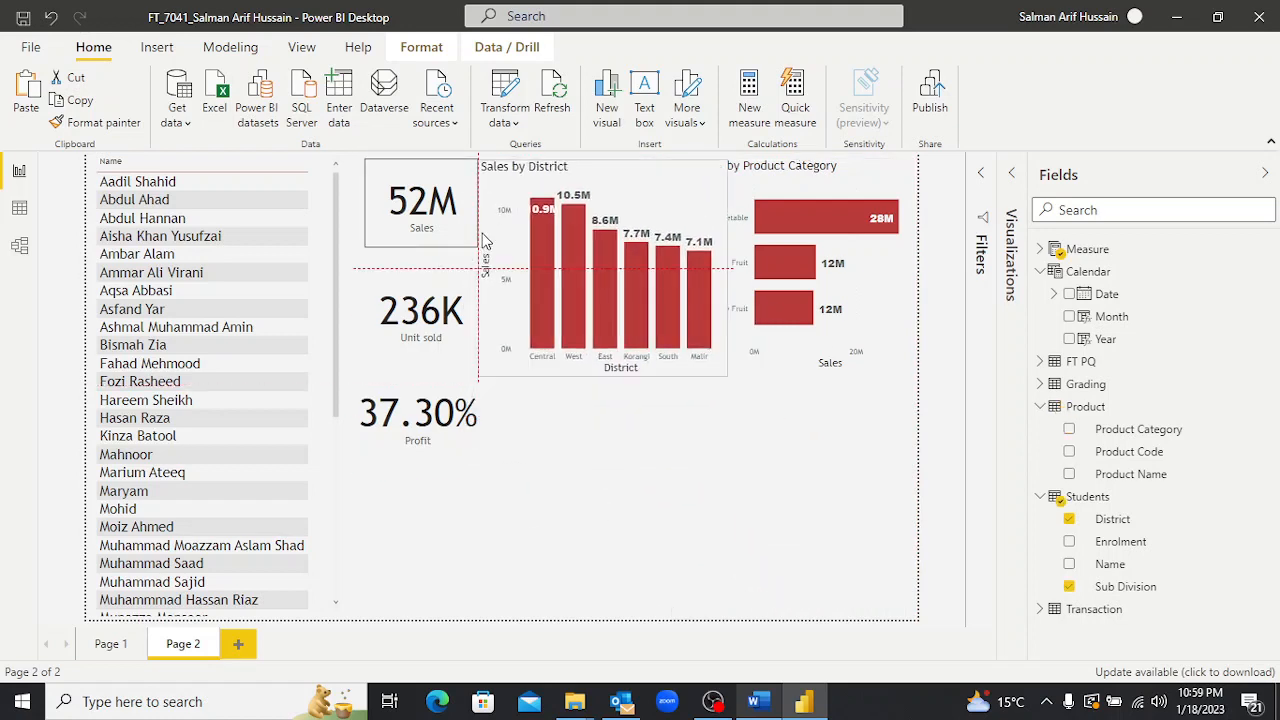
Place the Sales card below the product category chart and move the Unit sold and Profit cards up beside the name table.
{"action": "left_click_drag", "start_coordinate": [383, 248], "coordinate": [802, 490]}
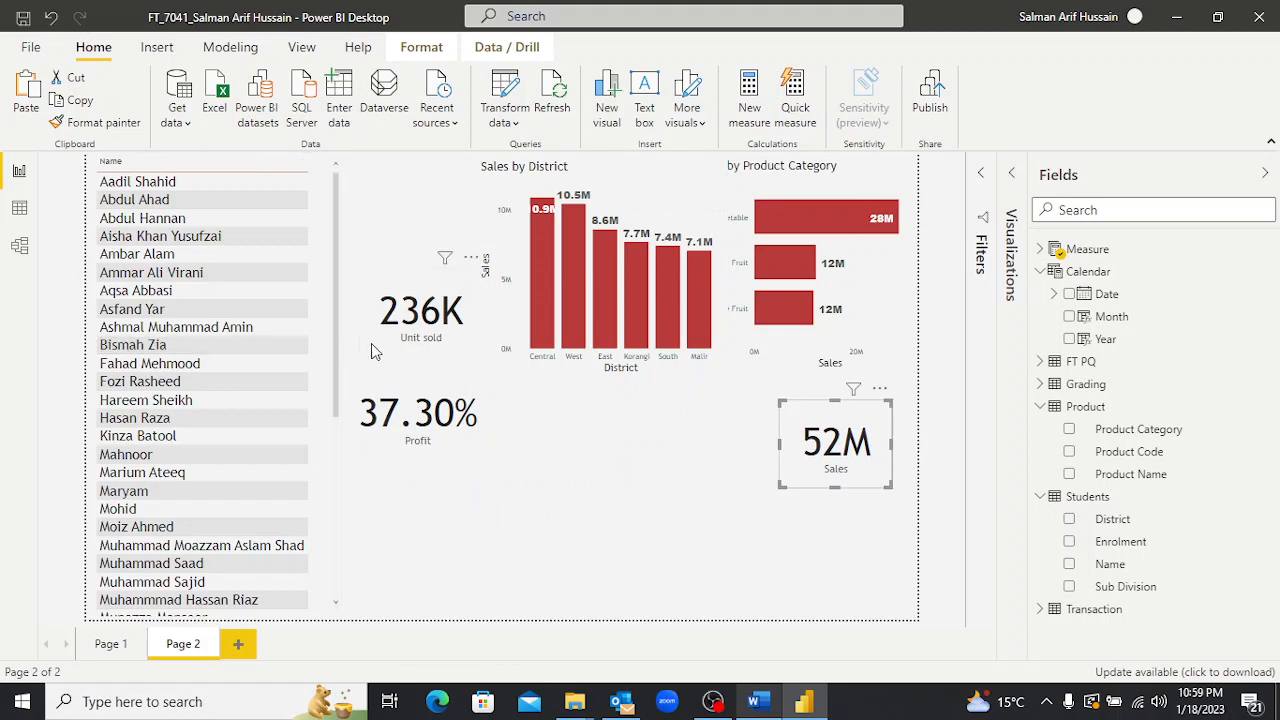
{"action": "left_click_drag", "start_coordinate": [379, 352], "coordinate": [362, 254]}
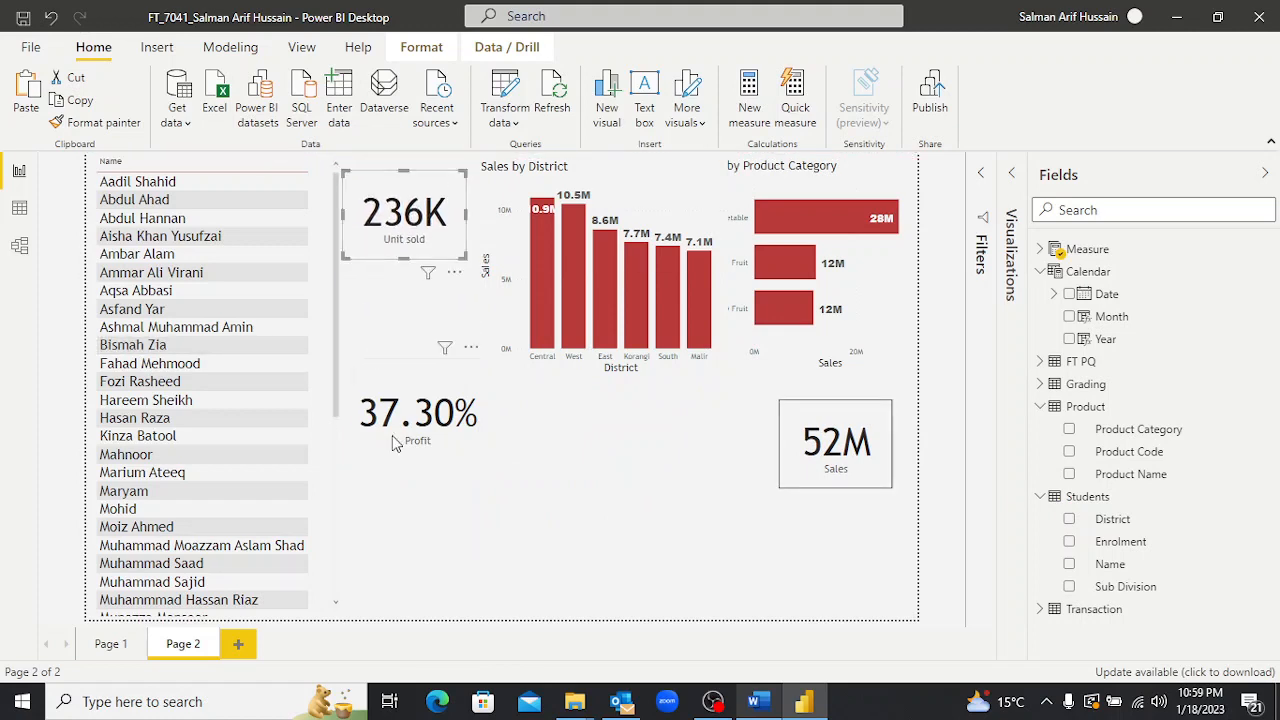
{"action": "left_click_drag", "start_coordinate": [393, 456], "coordinate": [388, 369]}
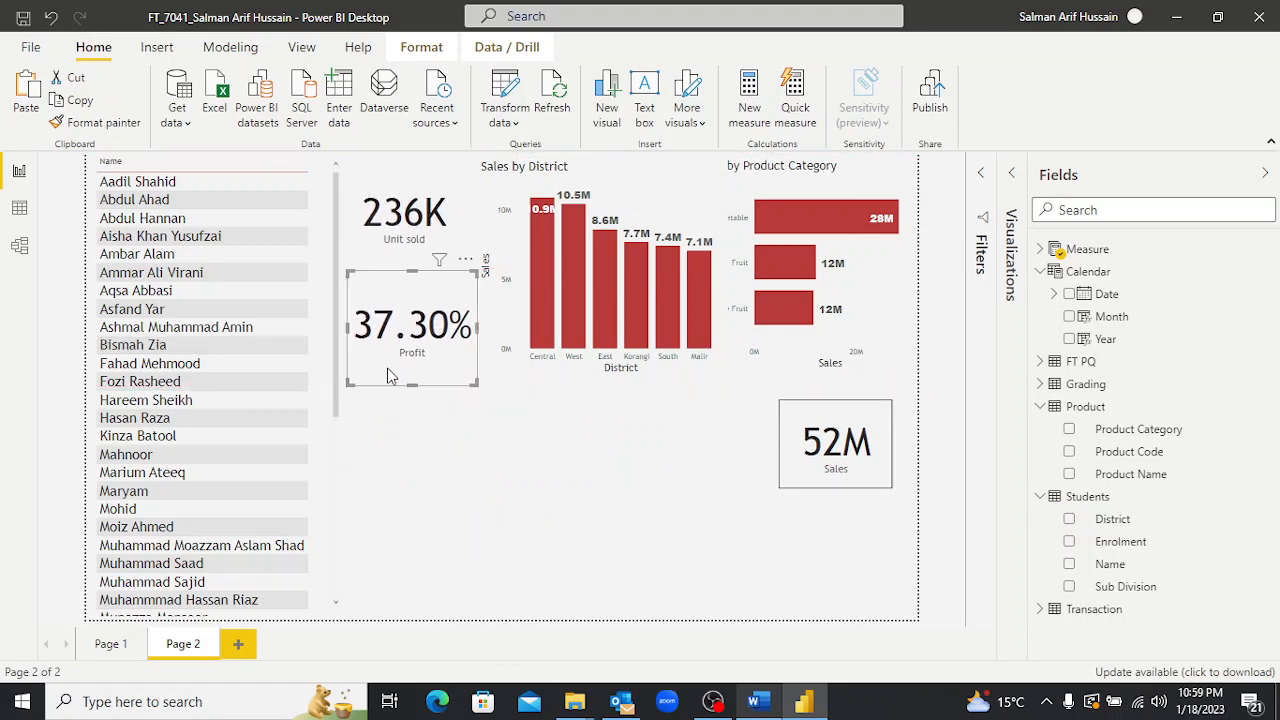
Review the Average Cost by Month line chart and its axis and value fields in the Word brief.
{"action": "key", "text": "alt+Tab"}
{"action": "scroll", "coordinate": [254, 511], "scroll_direction": "down", "scroll_amount": 10}
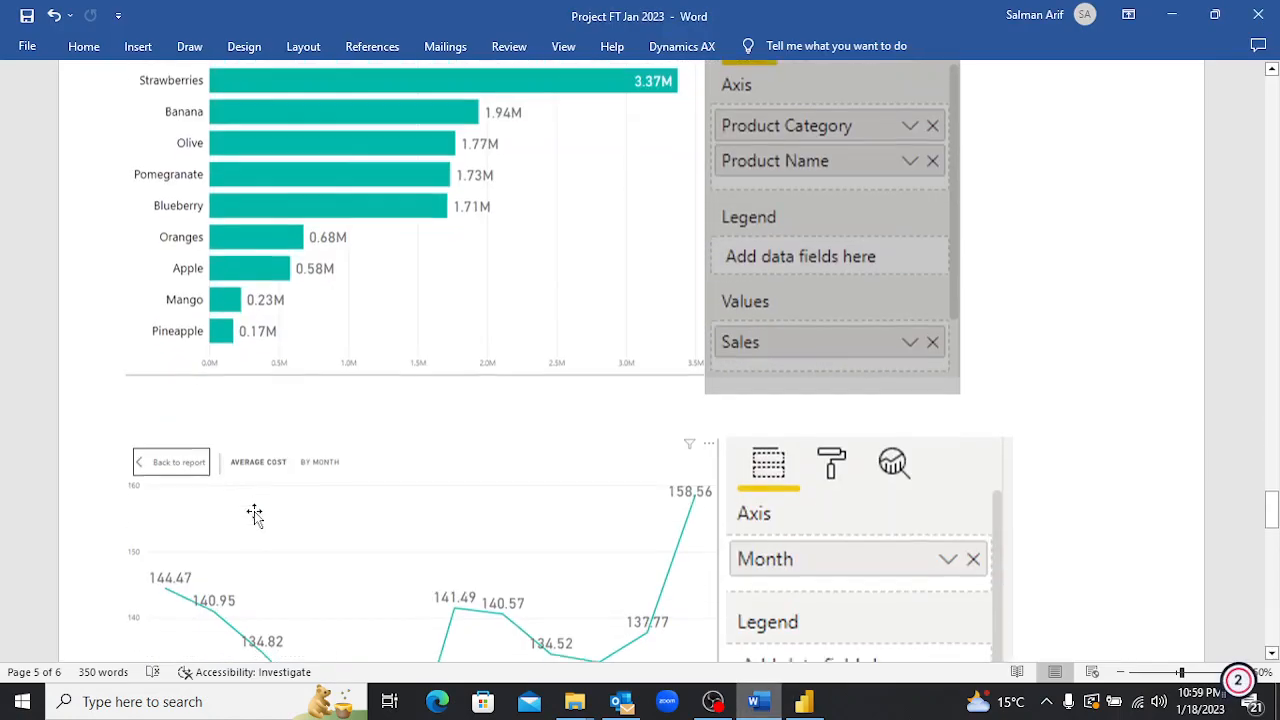
{"action": "scroll", "coordinate": [255, 512], "scroll_direction": "up", "scroll_amount": 1}
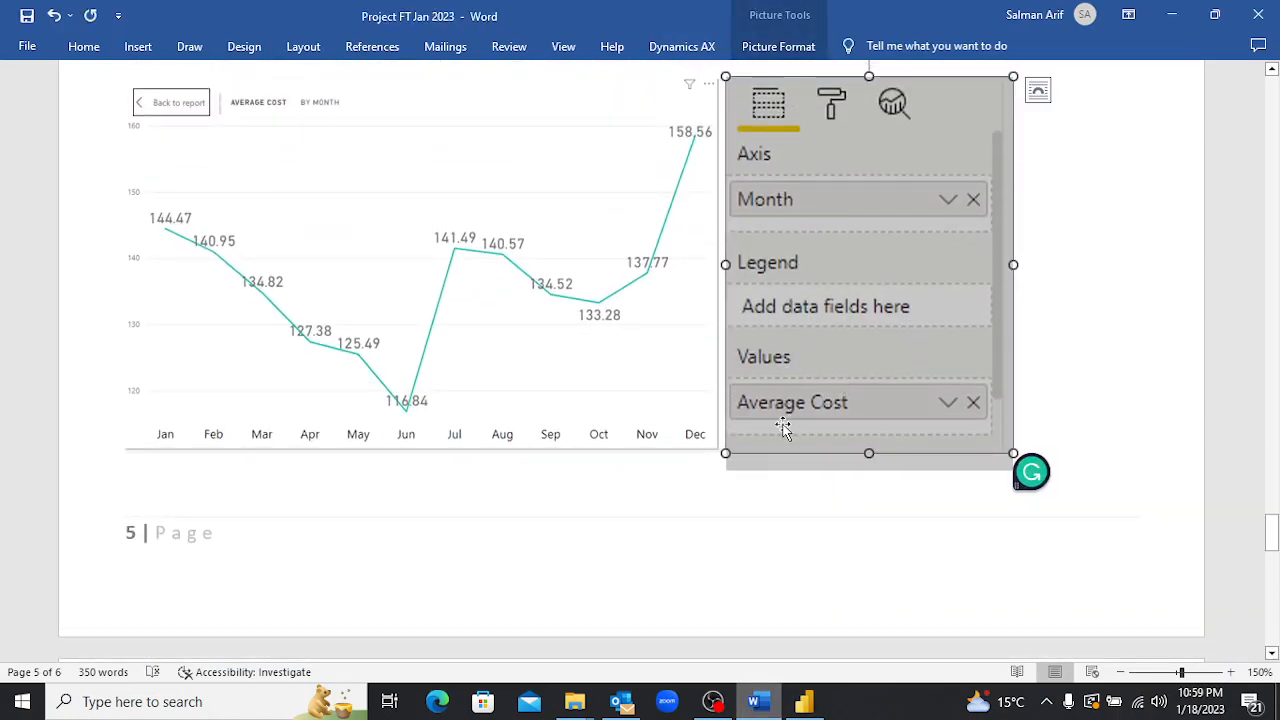
{"action": "key", "text": "alt+Tab"}
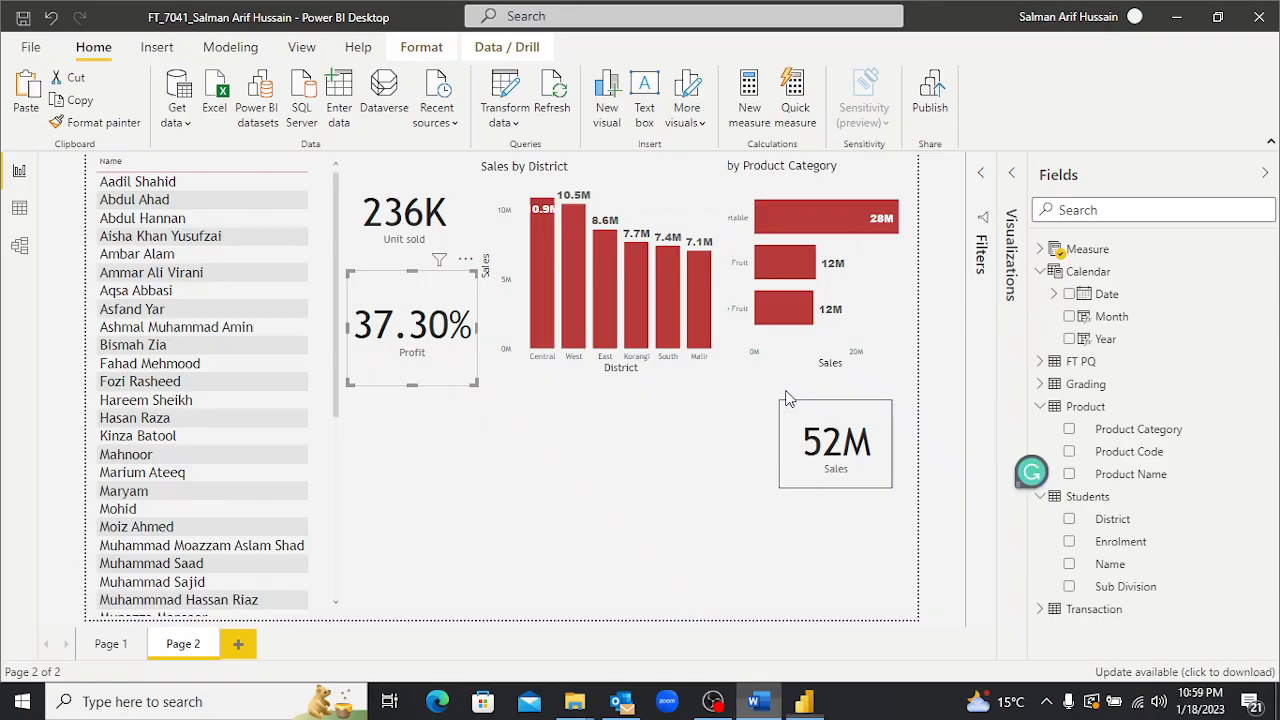
Check the Task 9 measure formulas and the Task 10 reference visuals in the Word brief for an Average Cost definition.
{"action": "key", "text": "alt+Tab"}
{"action": "key", "text": "alt+Tab"}
{"action": "key", "text": "alt+Tab"}
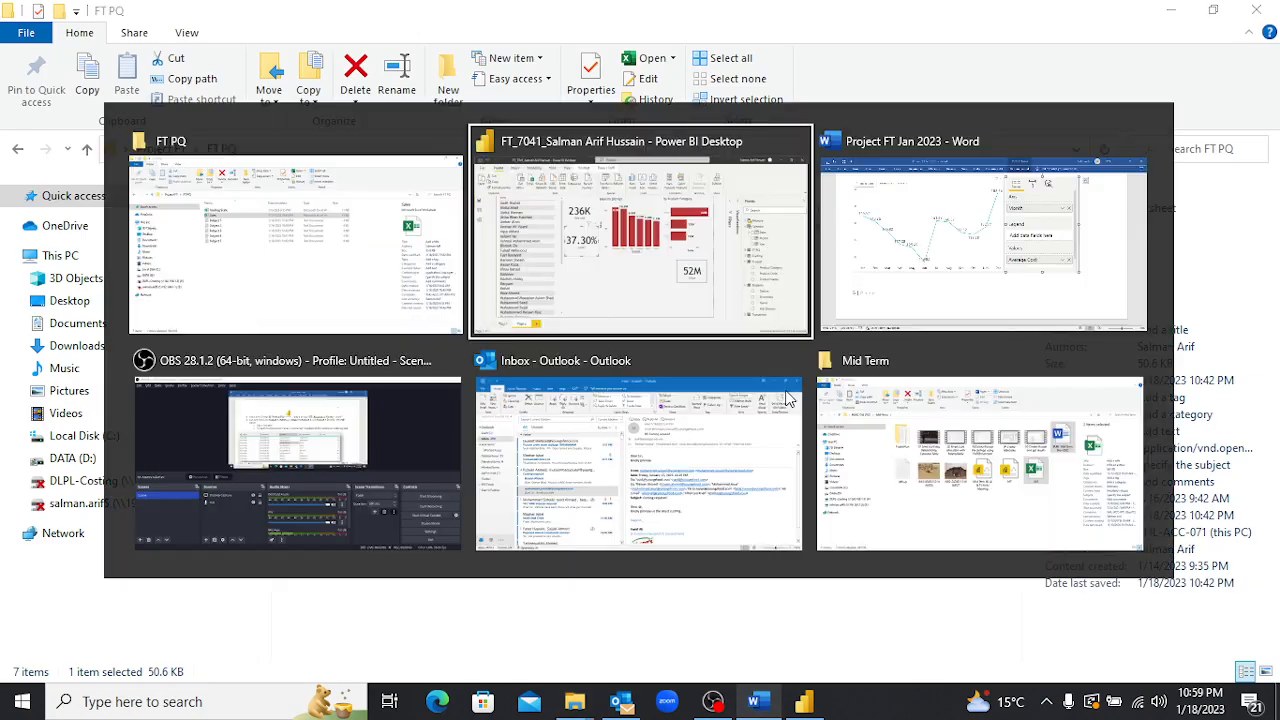
{"action": "key", "text": "alt+Tab"}
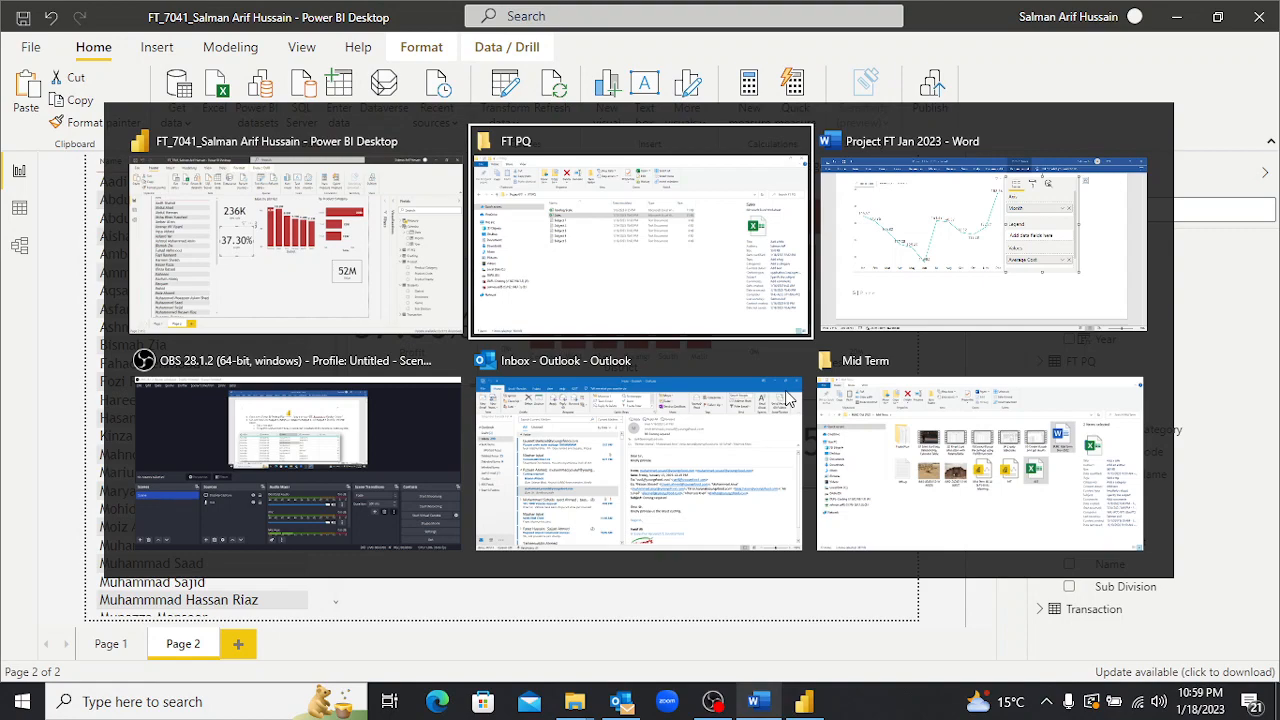
{"action": "key", "text": "alt+Tab"}
{"action": "scroll", "coordinate": [640, 400], "scroll_direction": "up", "scroll_amount": 10}
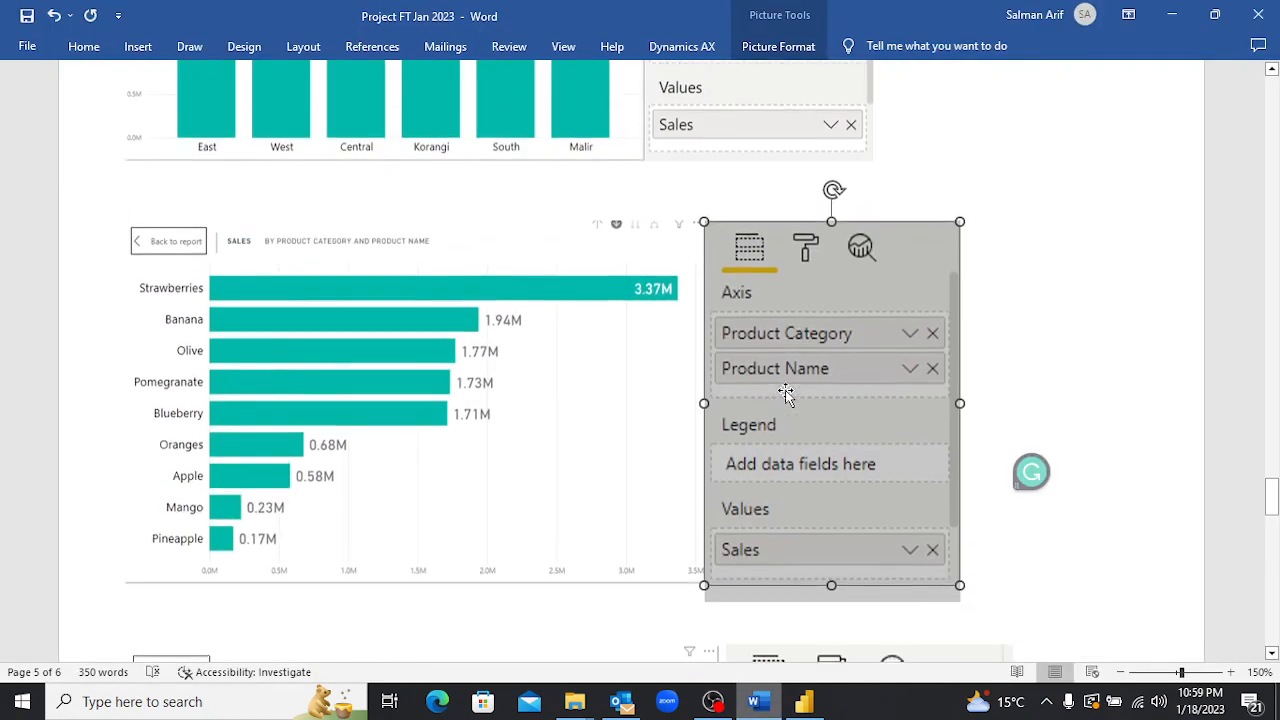
{"action": "scroll", "coordinate": [789, 389], "scroll_direction": "up", "scroll_amount": 10}
{"action": "left_click", "coordinate": [786, 393]}
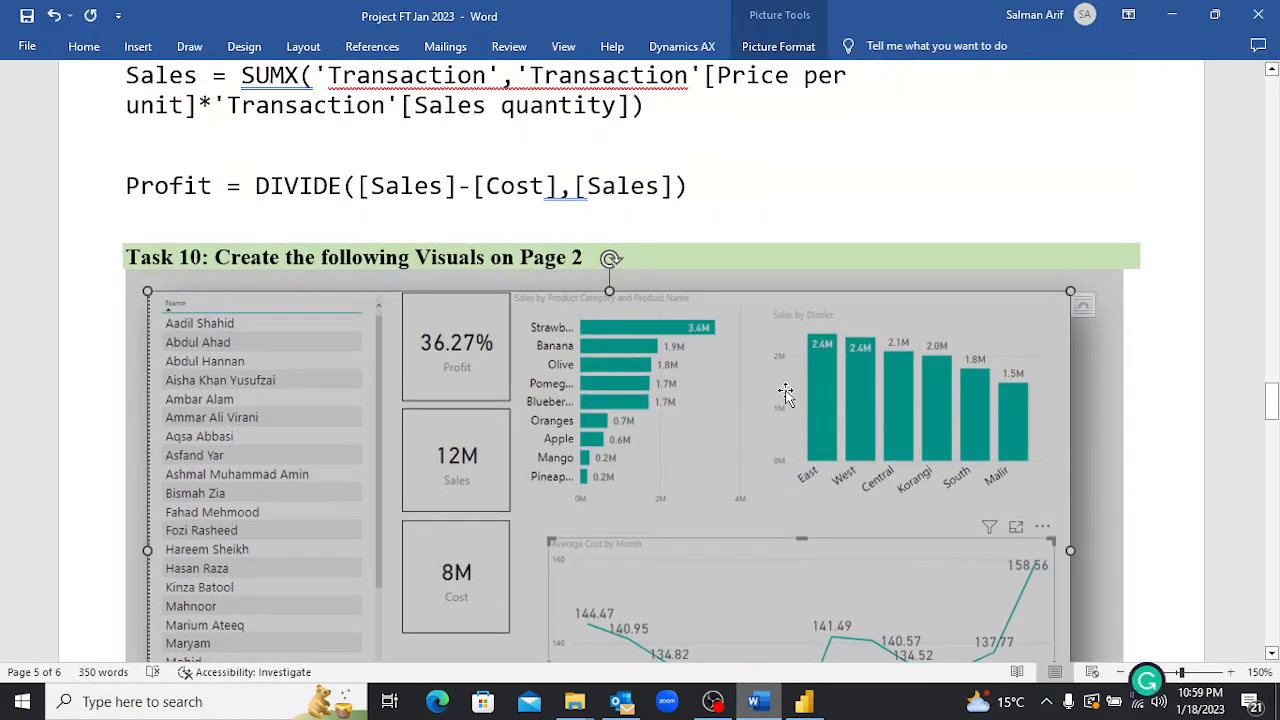
{"action": "left_click", "coordinate": [477, 187]}
{"action": "scroll", "coordinate": [290, 187], "scroll_direction": "up", "scroll_amount": 4}
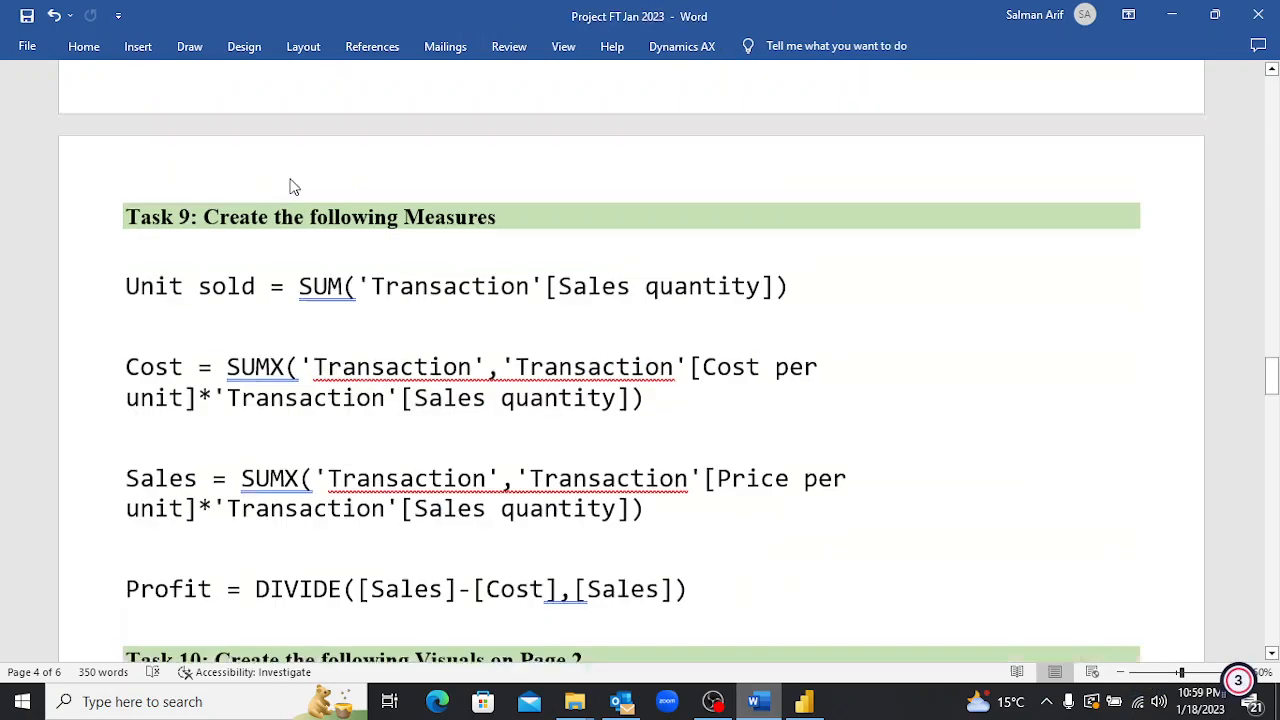
{"action": "scroll", "coordinate": [290, 187], "scroll_direction": "up", "scroll_amount": 2}
{"action": "left_click", "coordinate": [244, 440]}
{"action": "scroll", "coordinate": [244, 440], "scroll_direction": "down", "scroll_amount": 3}
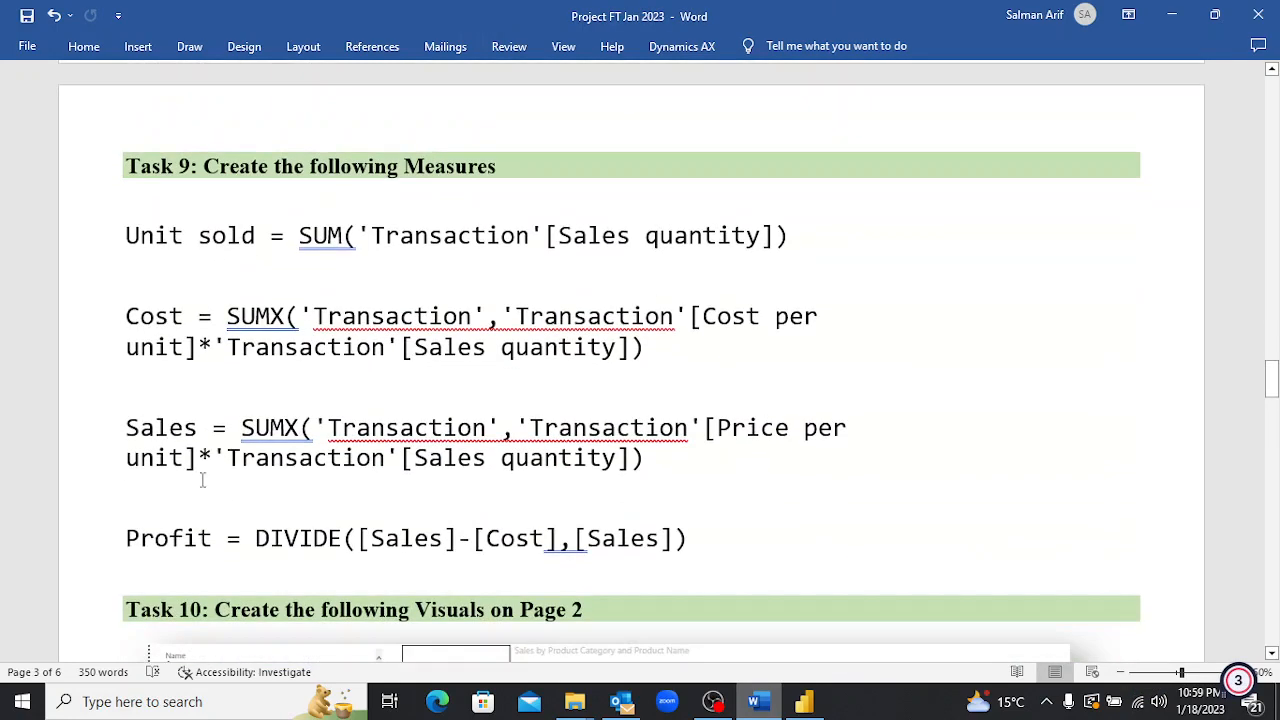
{"action": "scroll", "coordinate": [235, 481], "scroll_direction": "down", "scroll_amount": 8}
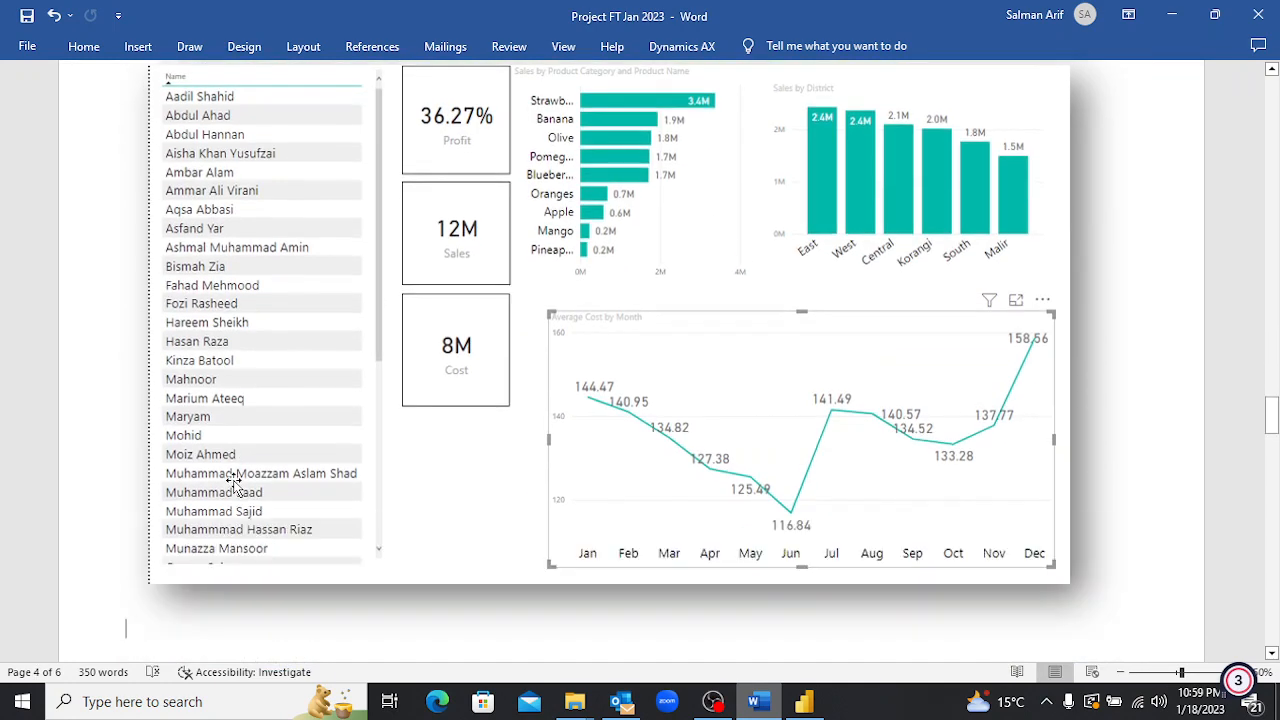
{"action": "scroll", "coordinate": [235, 481], "scroll_direction": "up", "scroll_amount": 8}
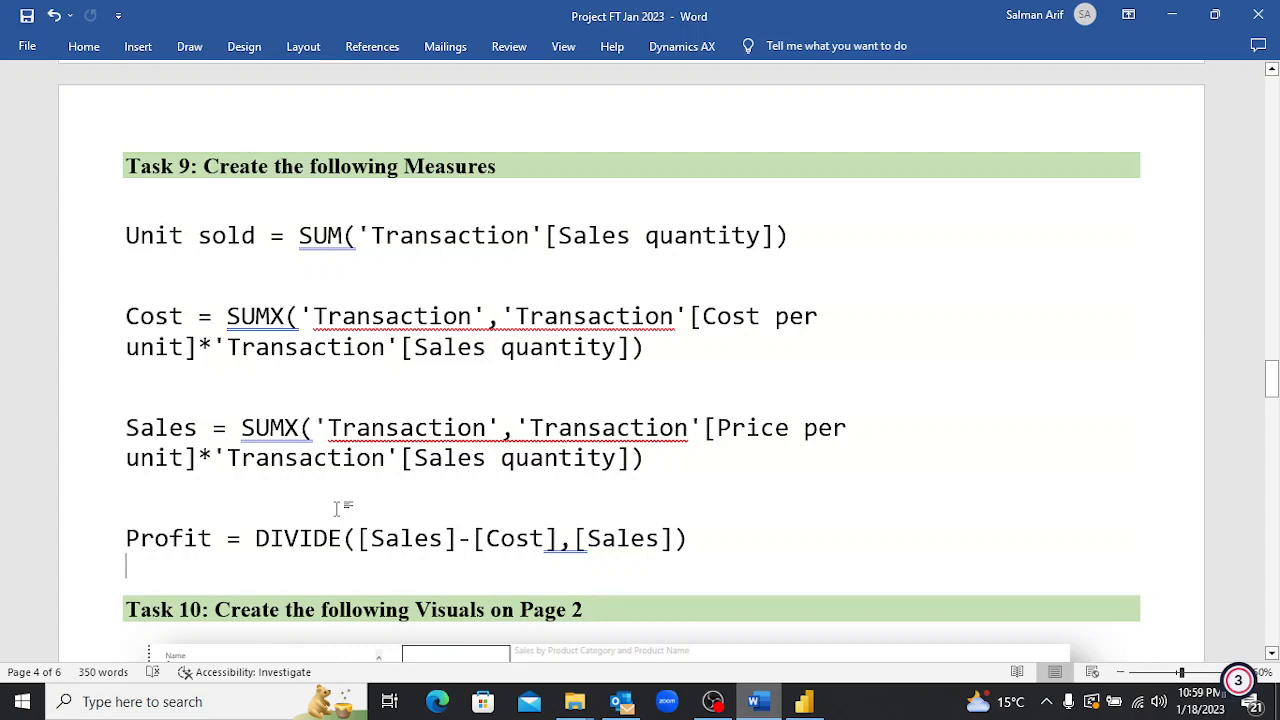
Return to Power BI, expand the Measure table and start a new measure in it.
{"action": "key", "text": "alt+Tab"}
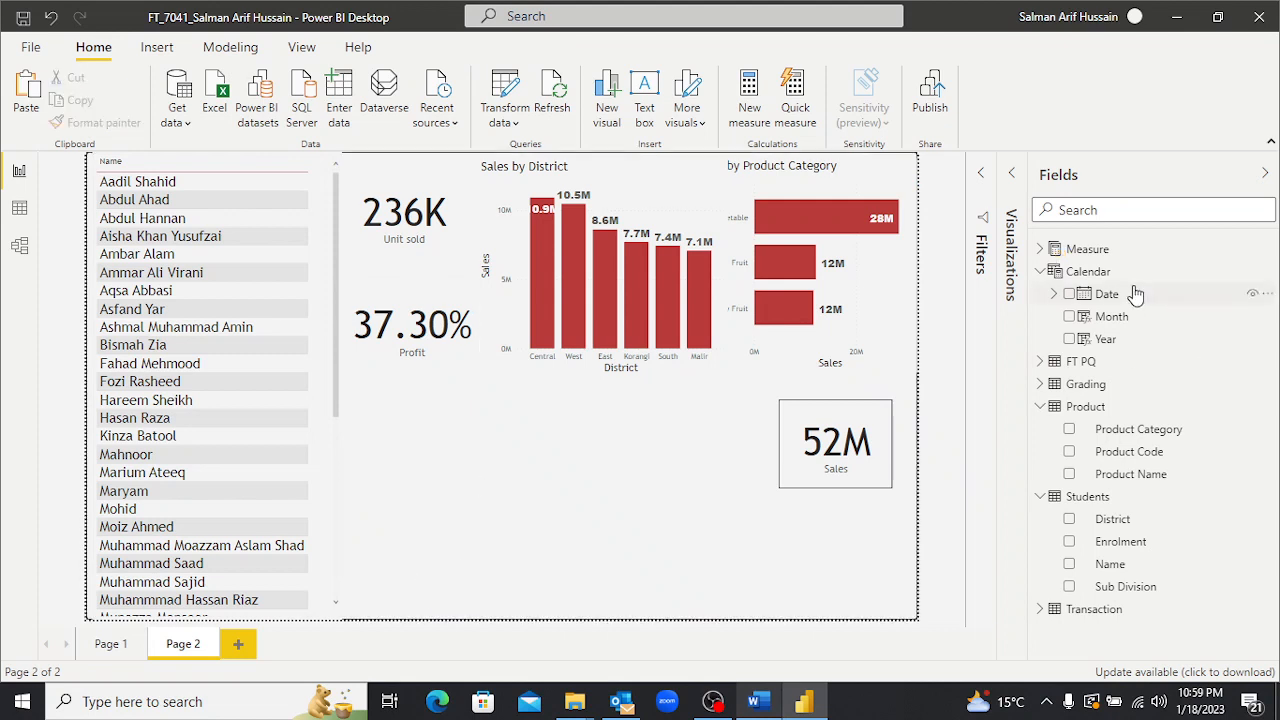
{"action": "left_click", "coordinate": [1095, 250]}
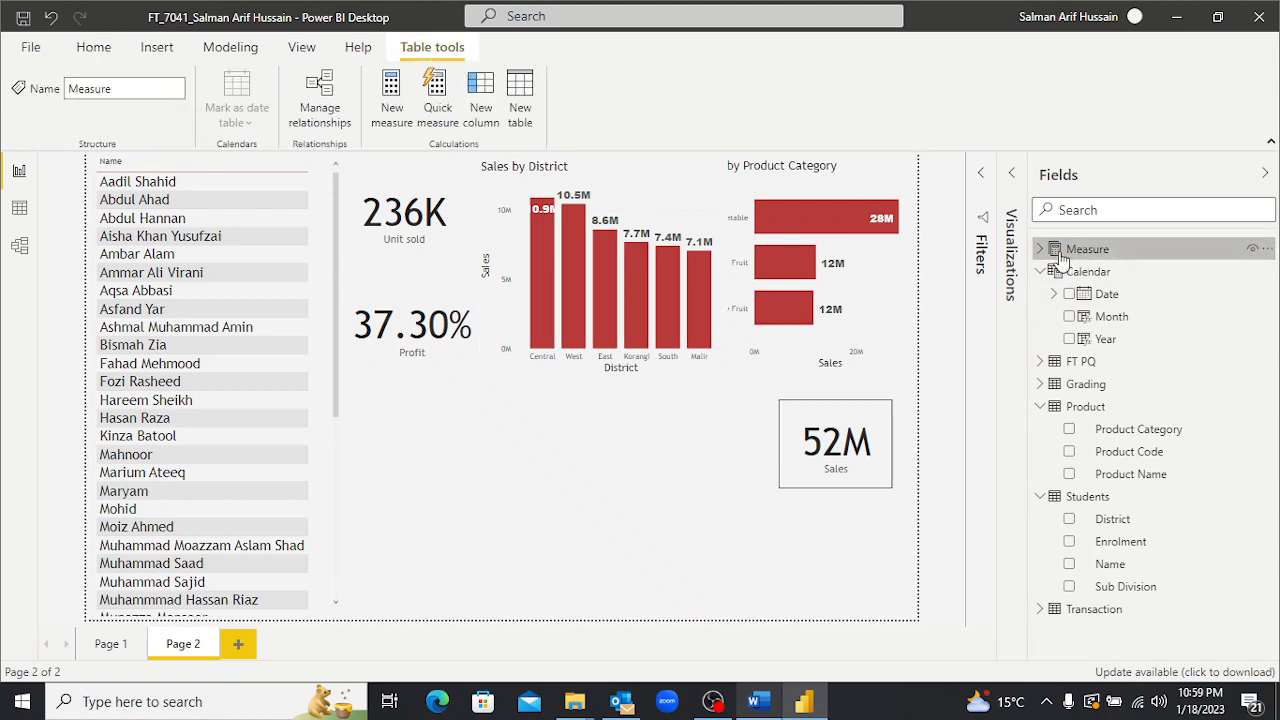
{"action": "left_click", "coordinate": [1040, 249]}
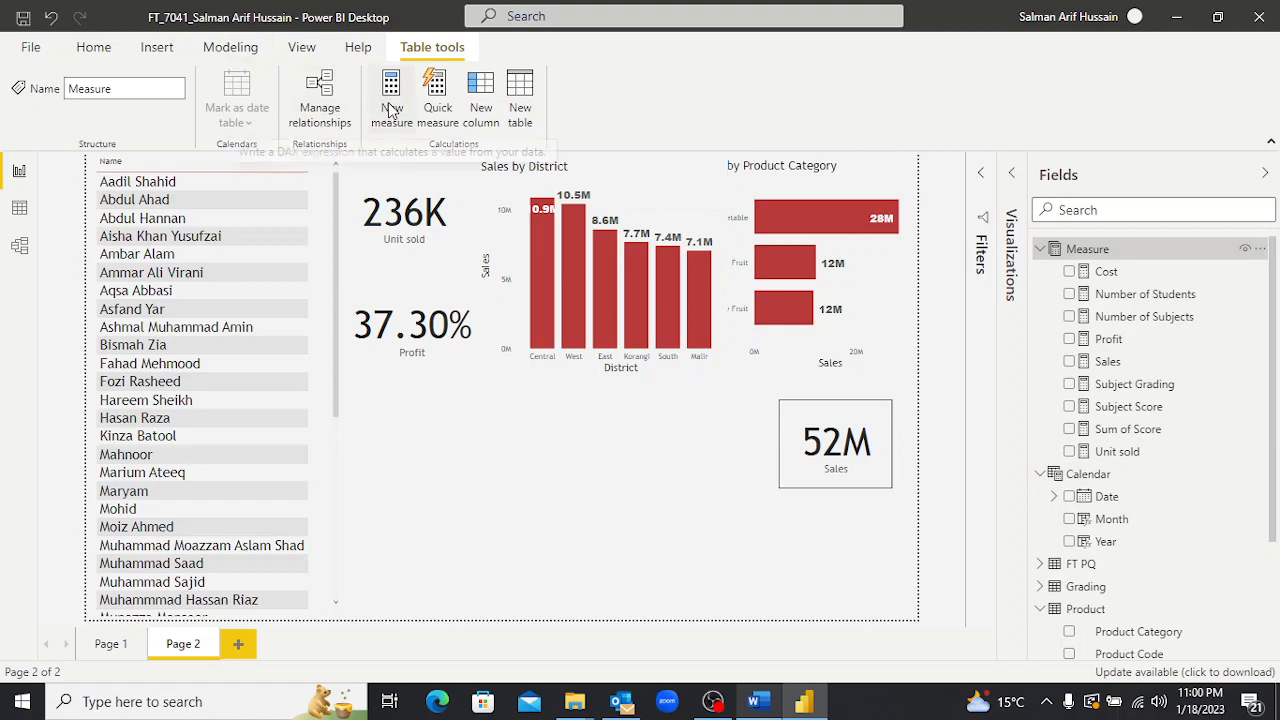
{"action": "key", "text": "alt+Tab"}
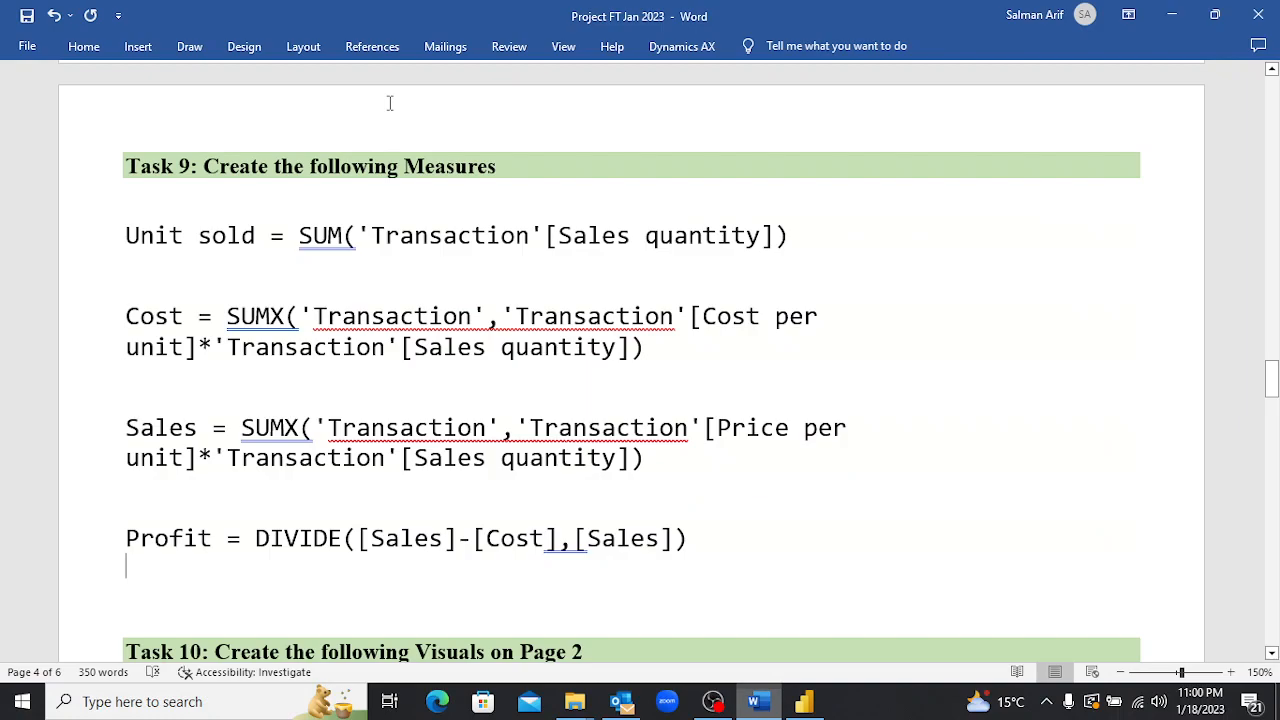
{"action": "key", "text": "alt+Tab"}
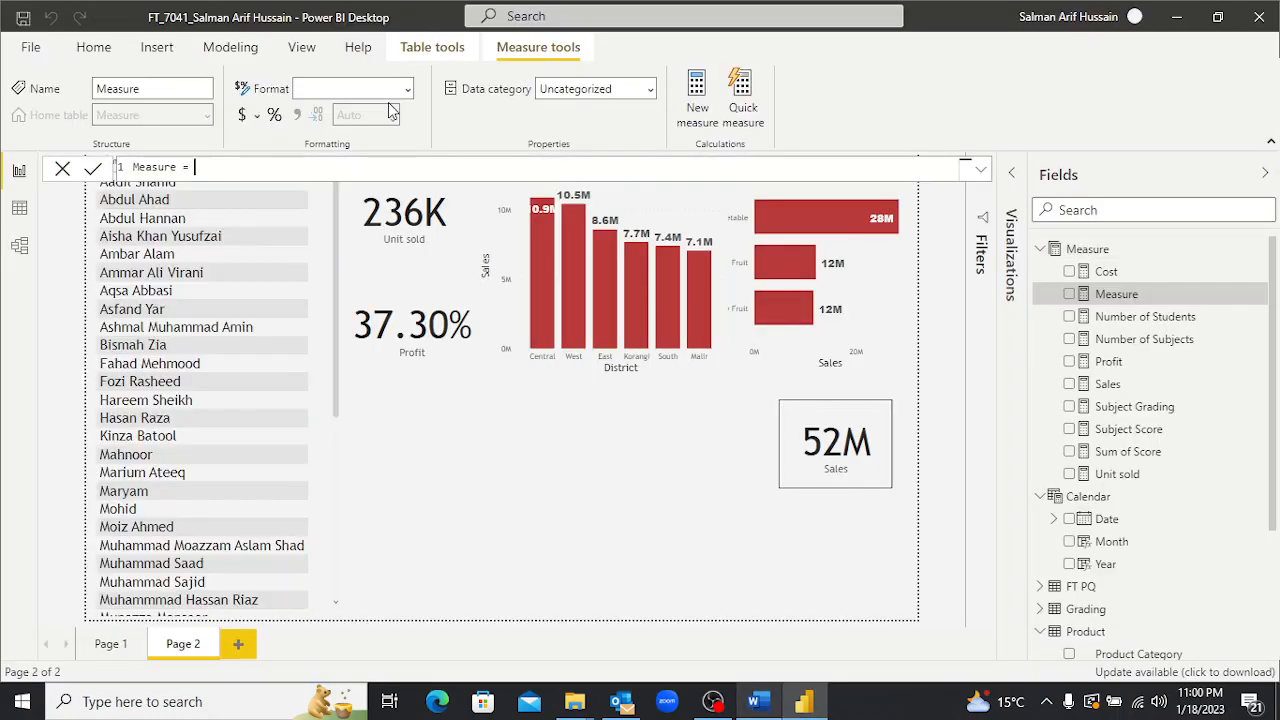
Check the Average Cost by Month reference chart in the Word brief and return to Power BI.
{"action": "key", "text": "alt+Tab"}
{"action": "scroll", "coordinate": [390, 106], "scroll_direction": "down", "scroll_amount": 5}
{"action": "scroll", "coordinate": [390, 106], "scroll_direction": "down", "scroll_amount": 1}
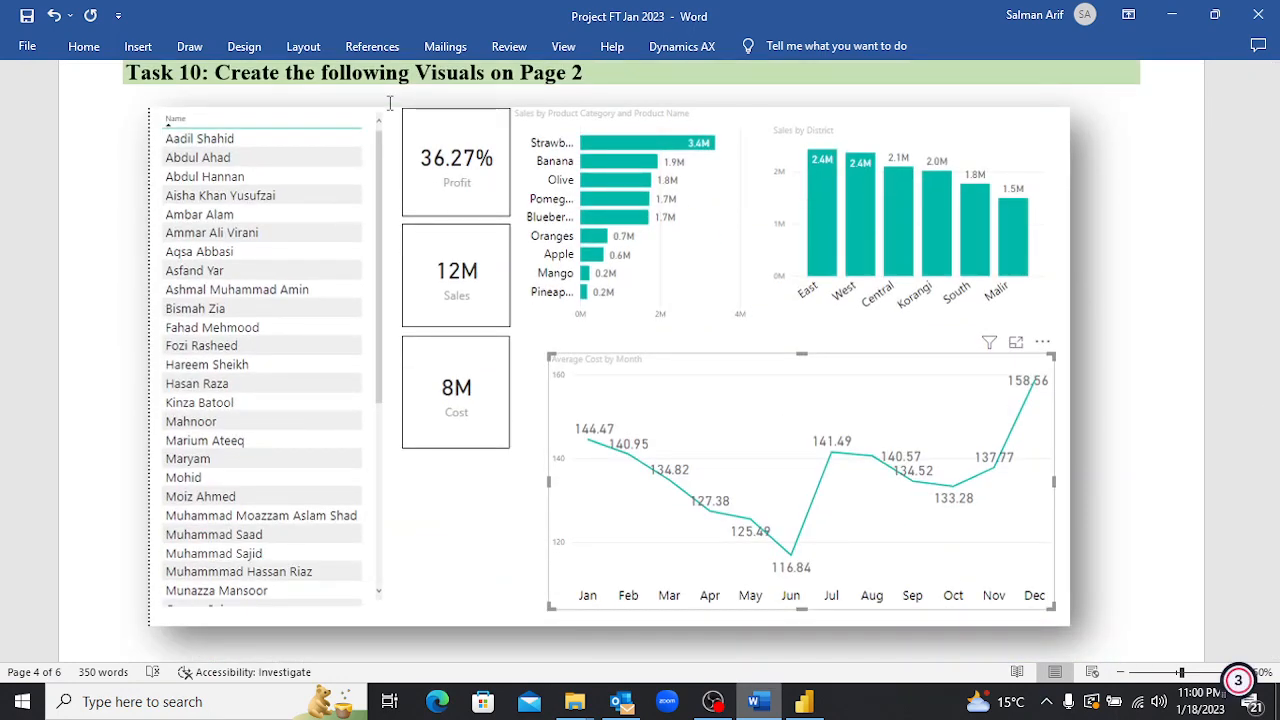
{"action": "key", "text": "alt+Tab"}
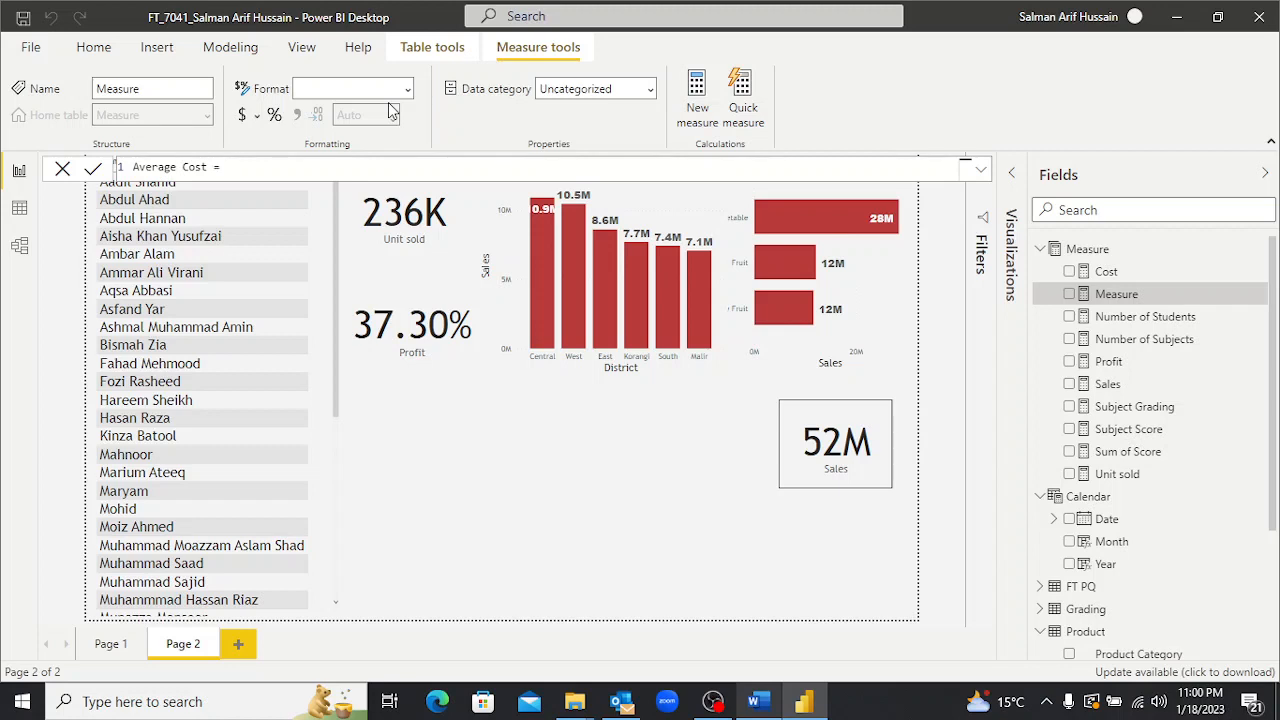
Define the new measure as Average Cost = DIVIDE([Cost], [Unit sold]) and format it with a thousands separator.
{"action": "type", "text": "DIVIDE("}
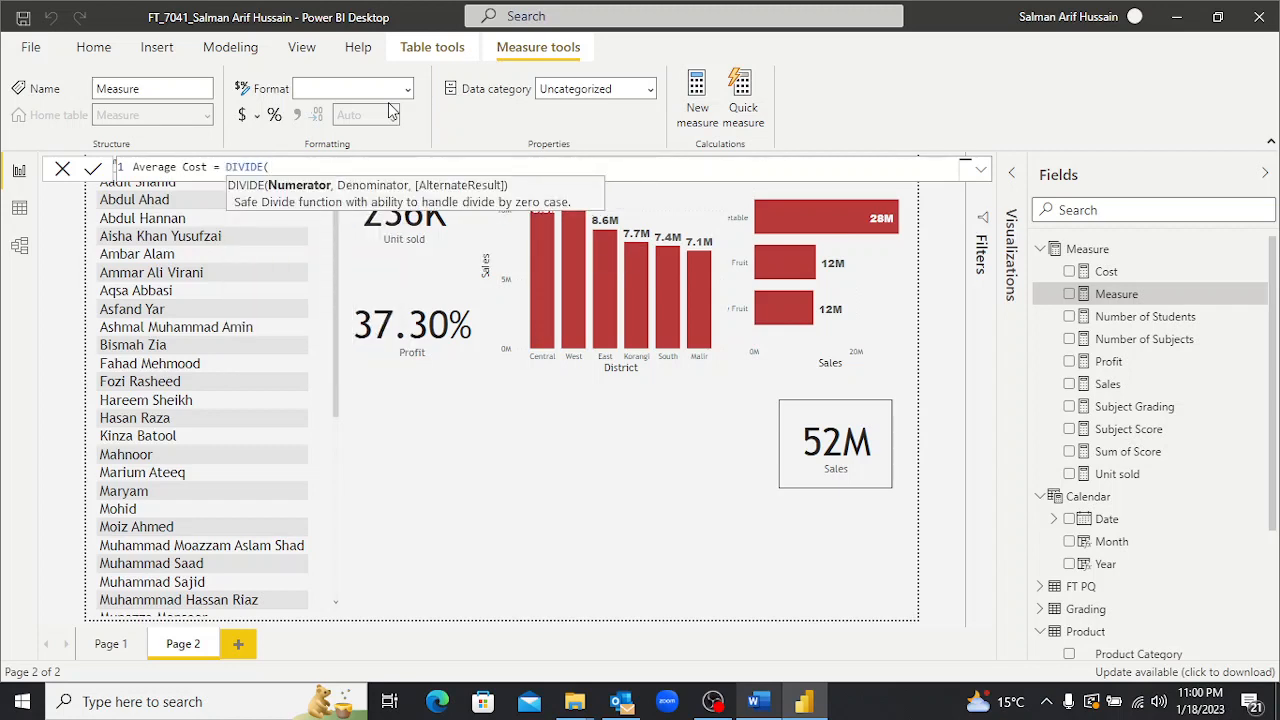
{"action": "type", "text": "cos"}
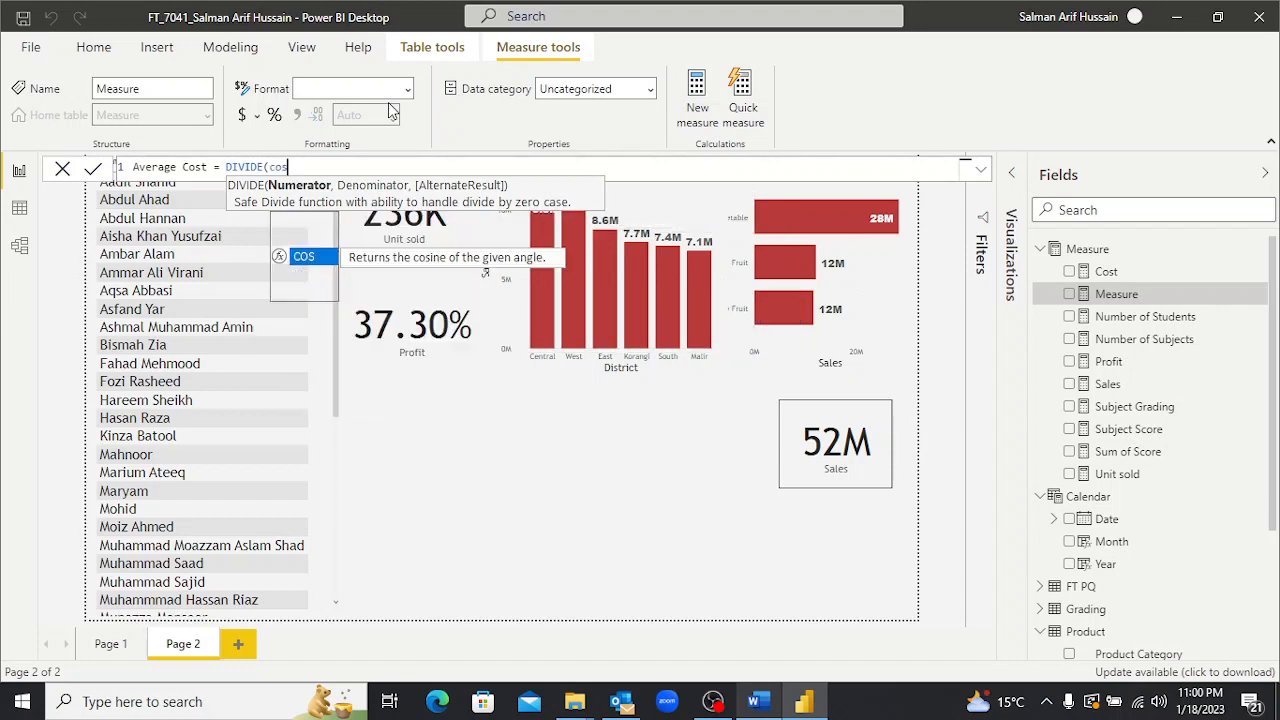
{"action": "key", "text": "Down"}
{"action": "key", "text": "Down"}
{"action": "key", "text": "Tab"}
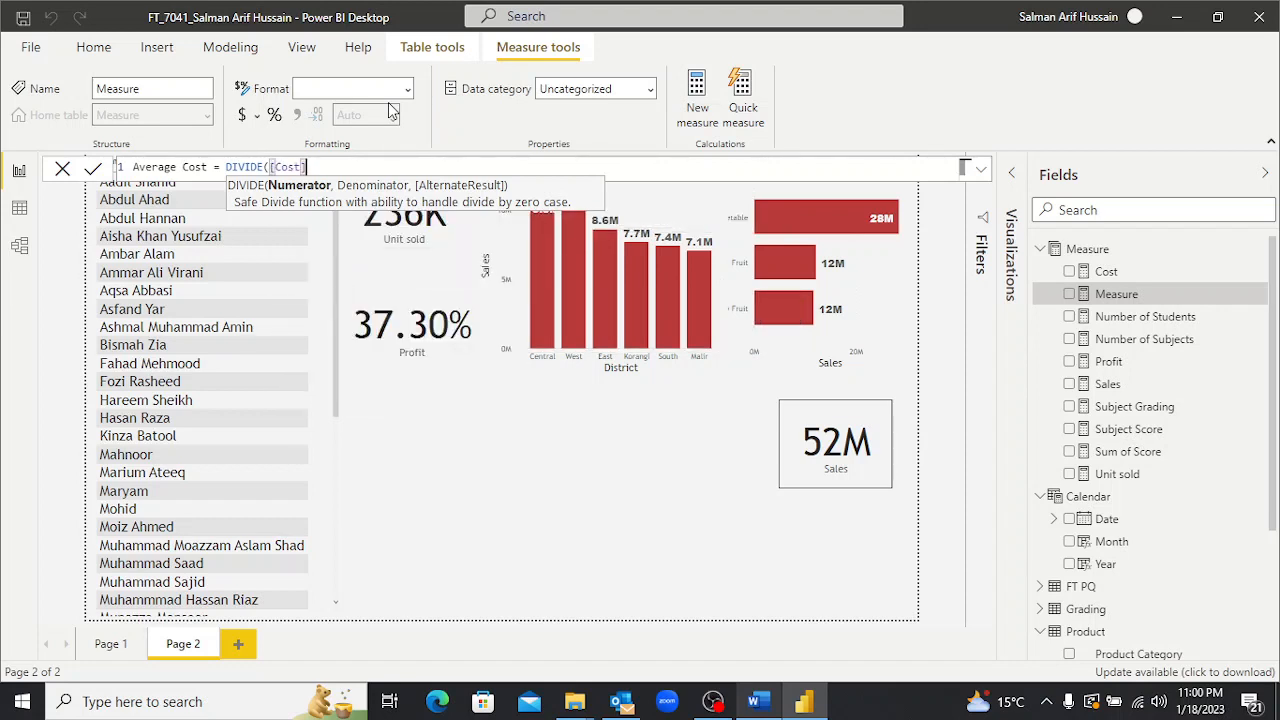
{"action": "type", "text": ","}
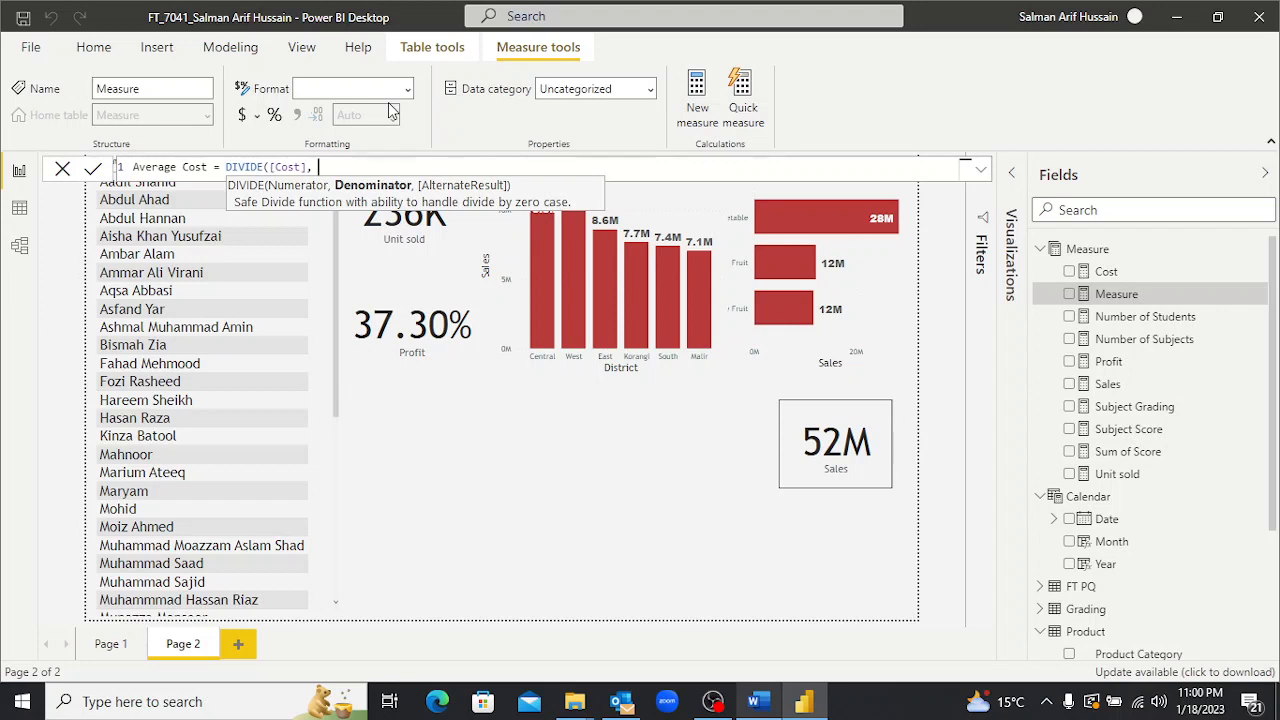
{"action": "type", "text": "un"}
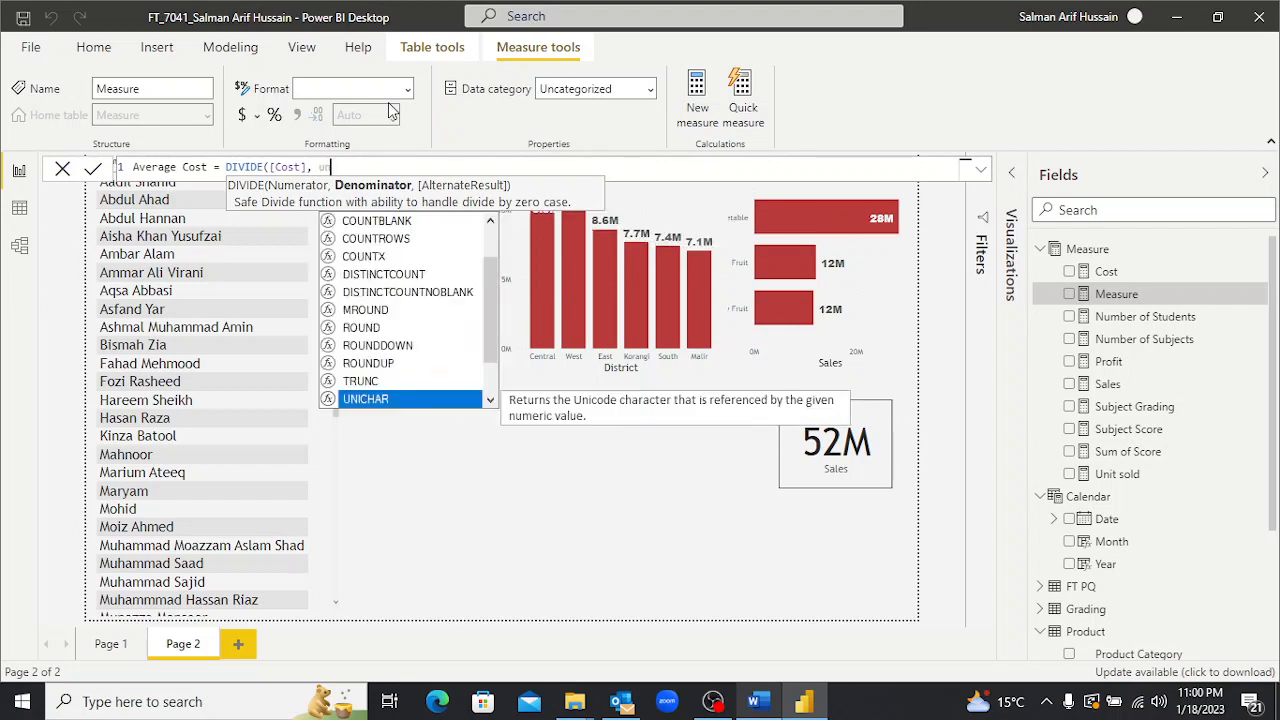
{"action": "type", "text": "n"}
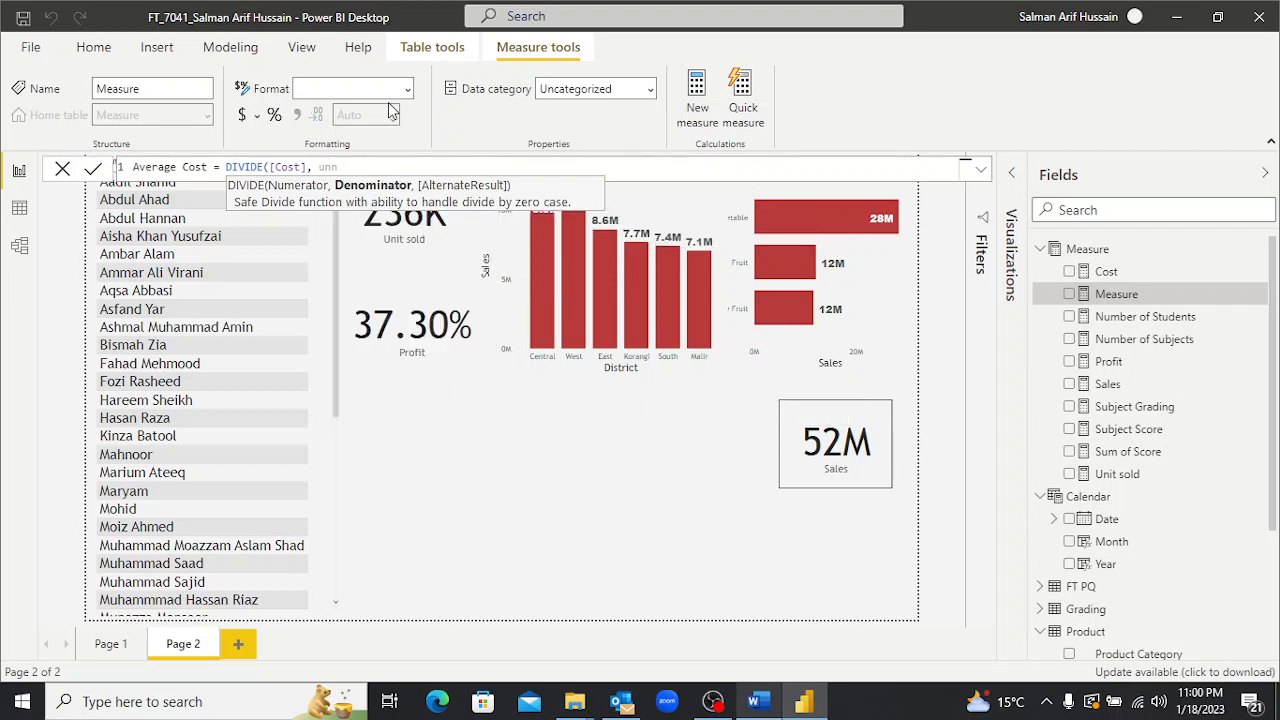
{"action": "key", "text": "BackSpace"}
{"action": "type", "text": "i"}
{"action": "key", "text": "Down"}
{"action": "key", "text": "Down"}
{"action": "key", "text": "Down"}
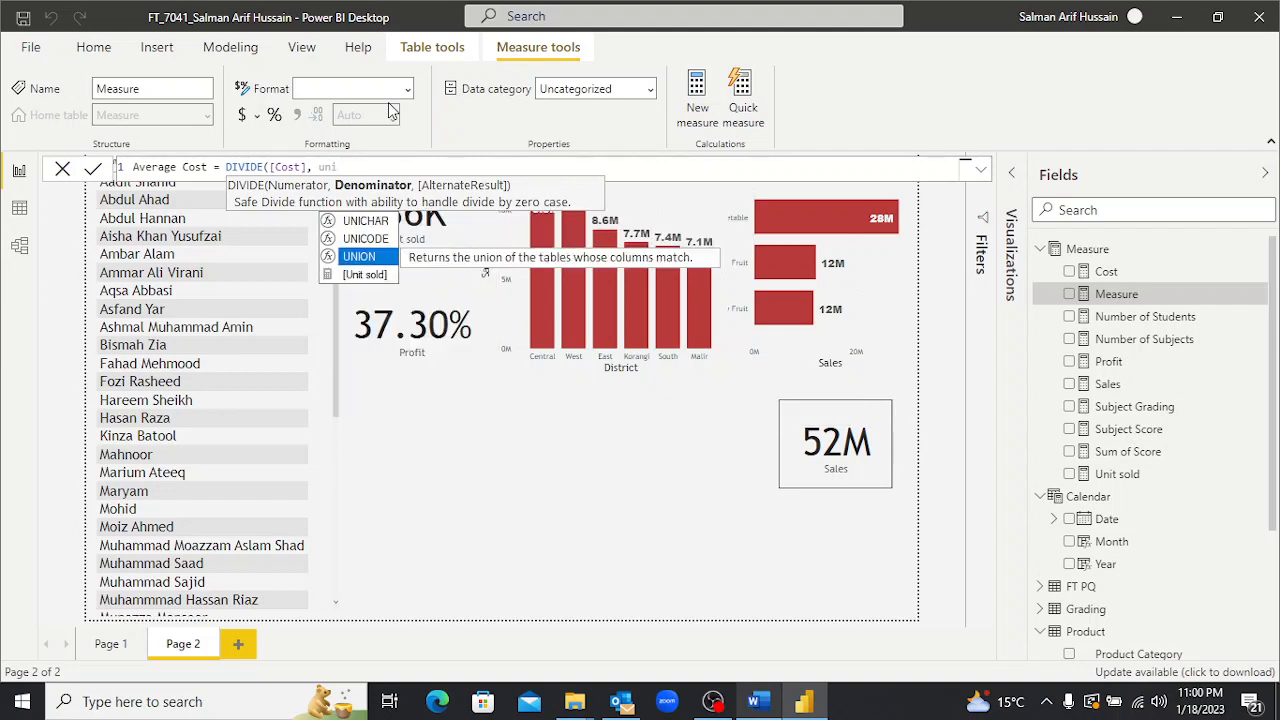
{"action": "key", "text": "Tab"}
{"action": "type", "text": ")"}
{"action": "key", "text": "Return"}
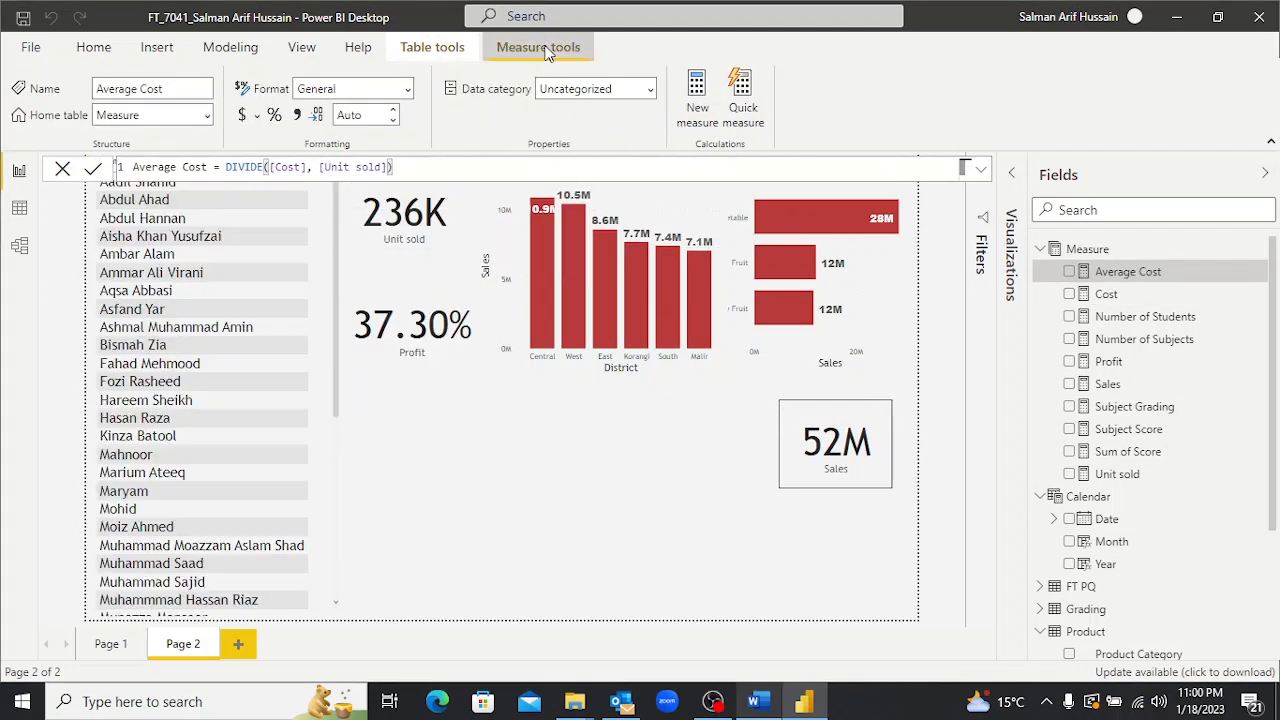
{"action": "left_click", "coordinate": [298, 116]}
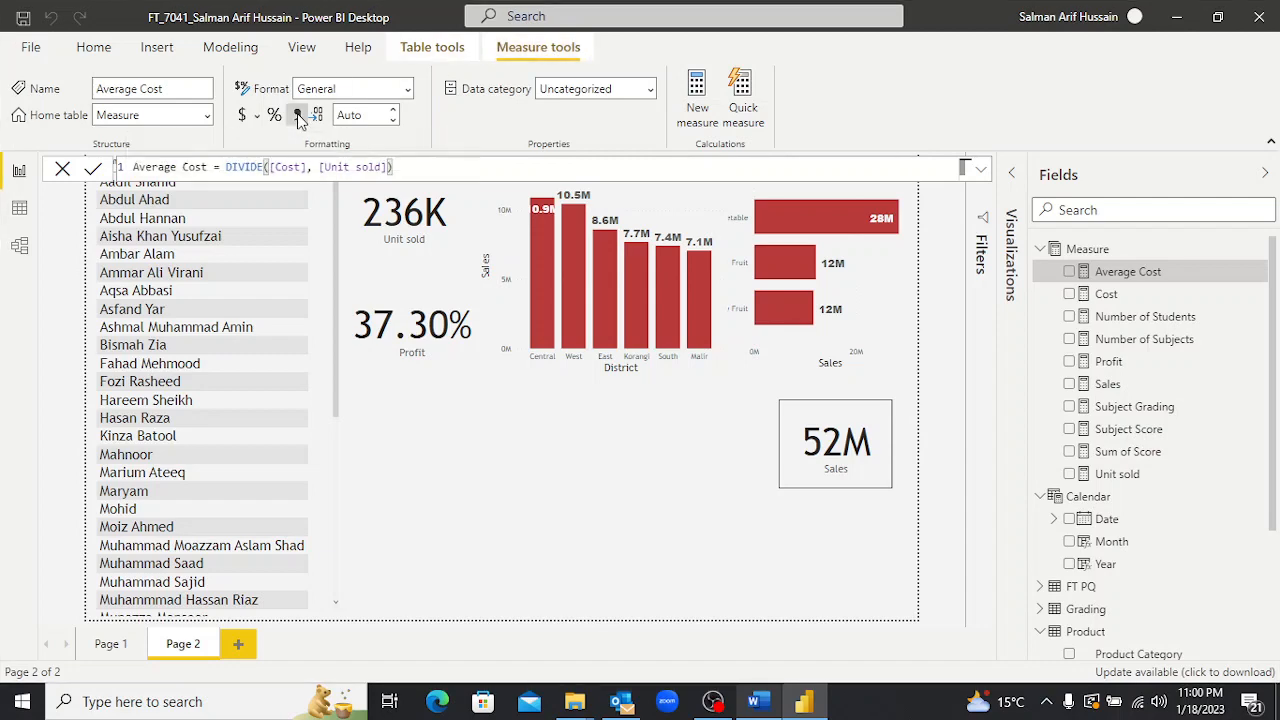
Insert a line chart below the cards, widened to just short of the Sales card, plotting Average Cost by Month.
{"action": "left_click", "coordinate": [515, 508]}
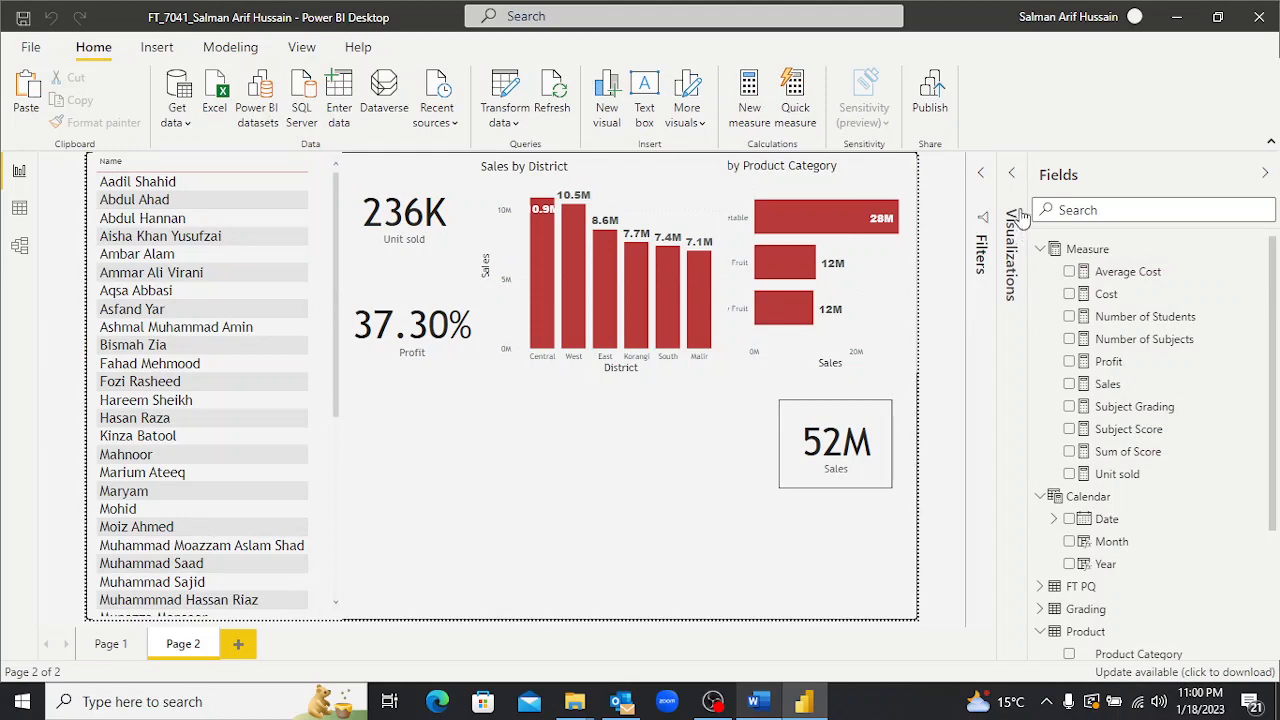
{"action": "left_click", "coordinate": [1011, 173]}
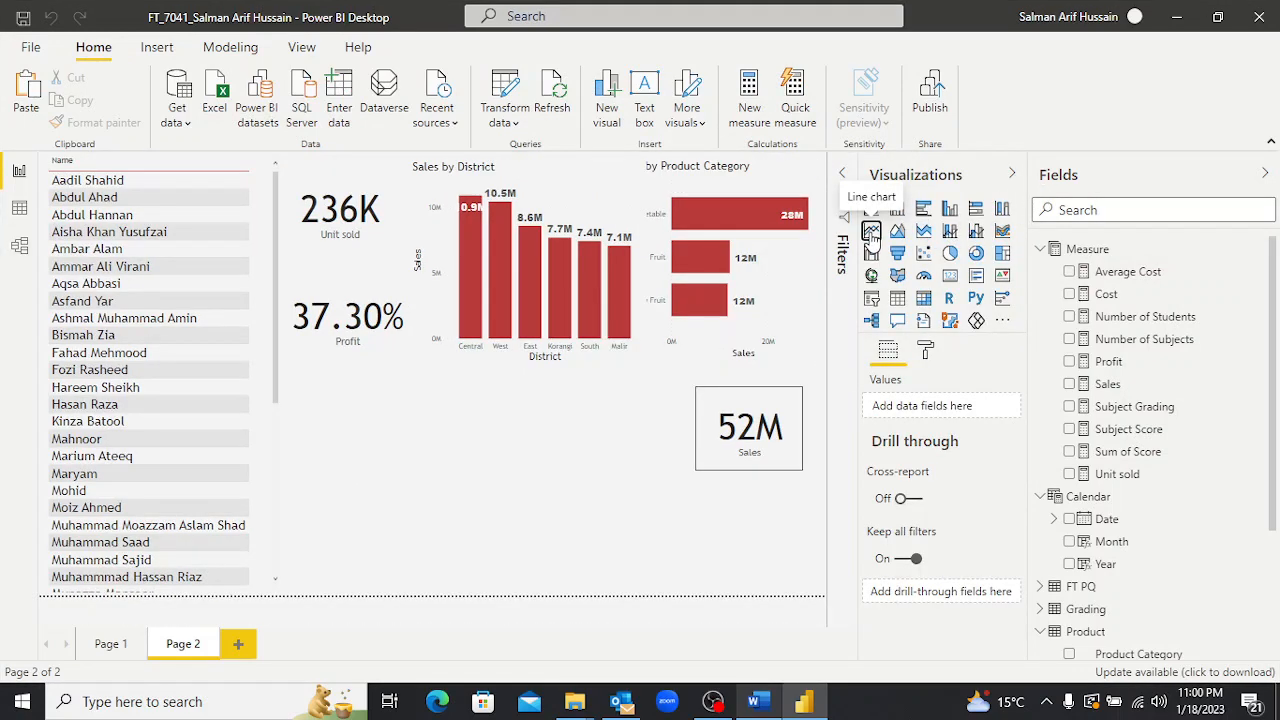
{"action": "left_click", "coordinate": [871, 232]}
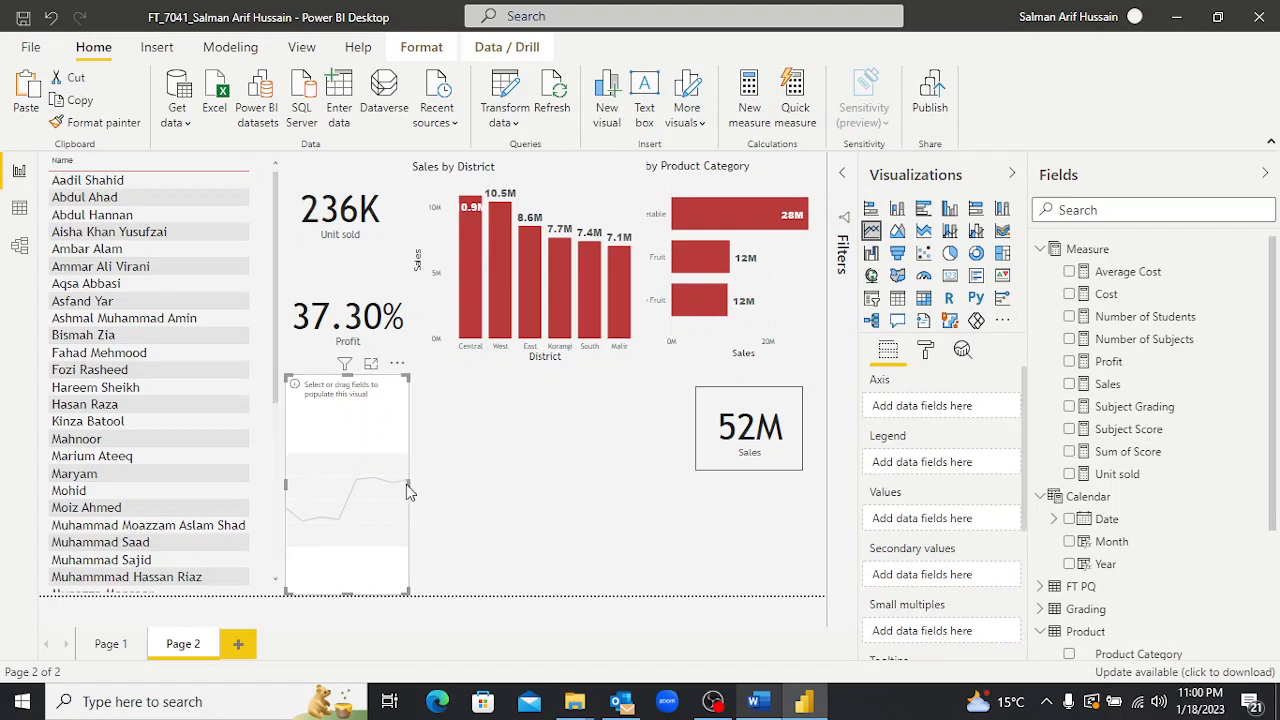
{"action": "left_click_drag", "start_coordinate": [407, 484], "coordinate": [674, 484]}
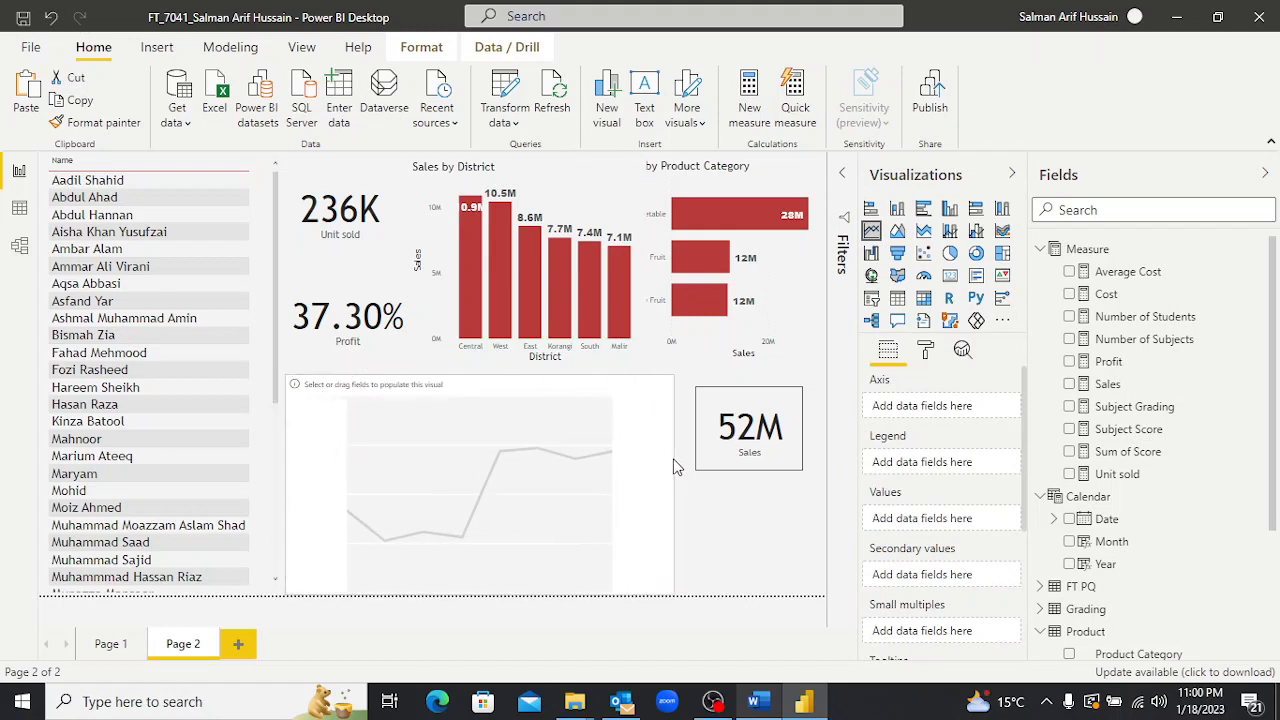
{"action": "left_click", "coordinate": [1070, 274]}
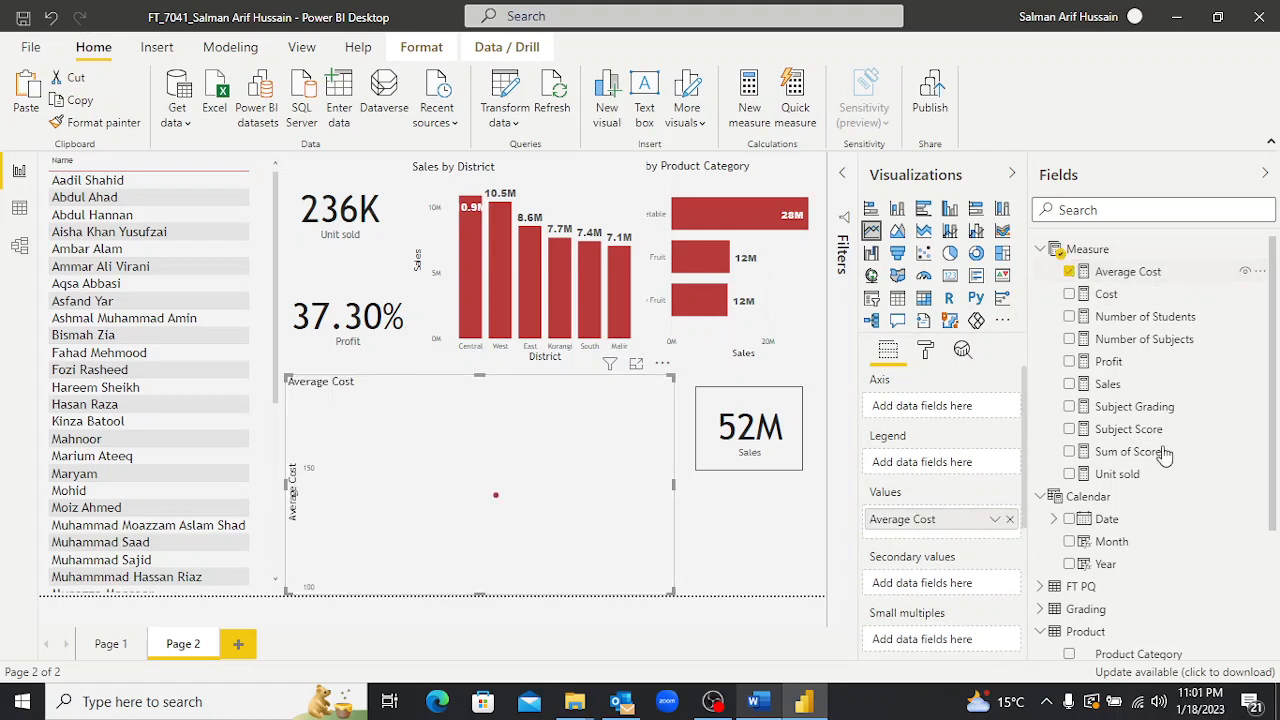
{"action": "left_click", "coordinate": [1069, 543]}
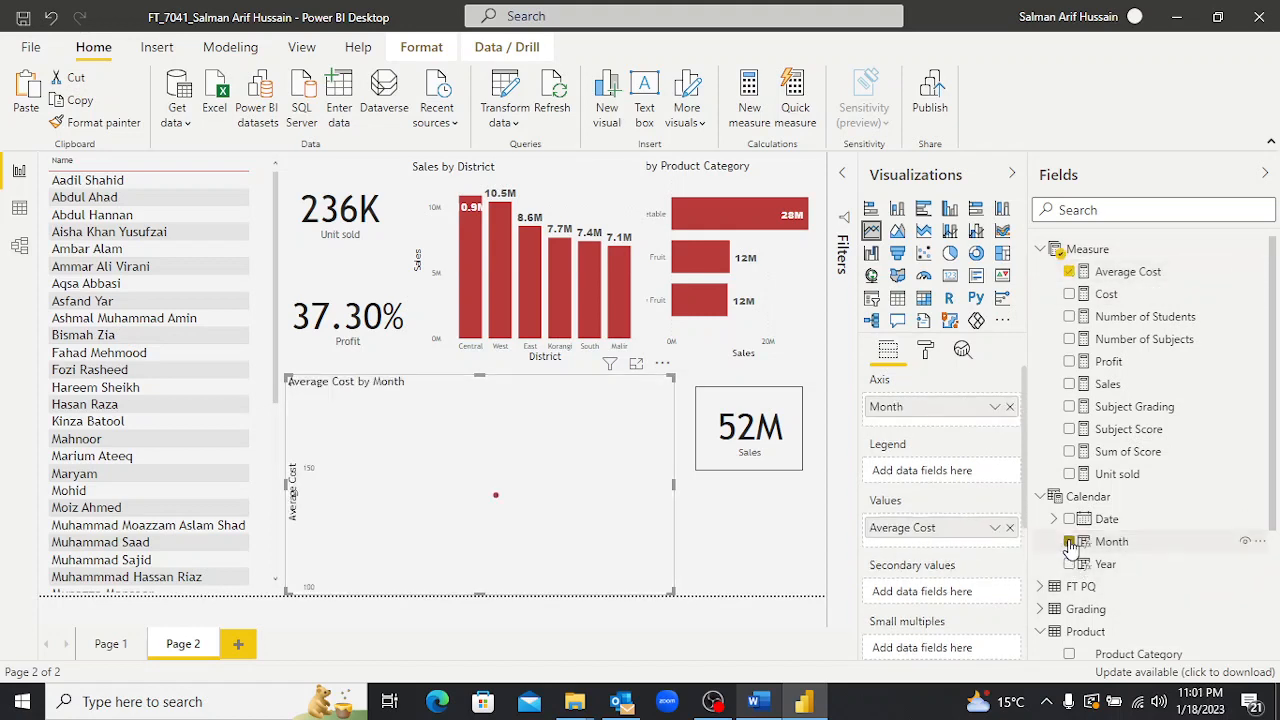
Turn on data labels for the Average Cost by Month line chart and set their text size to 15 pt.
{"action": "left_click", "coordinate": [925, 352]}
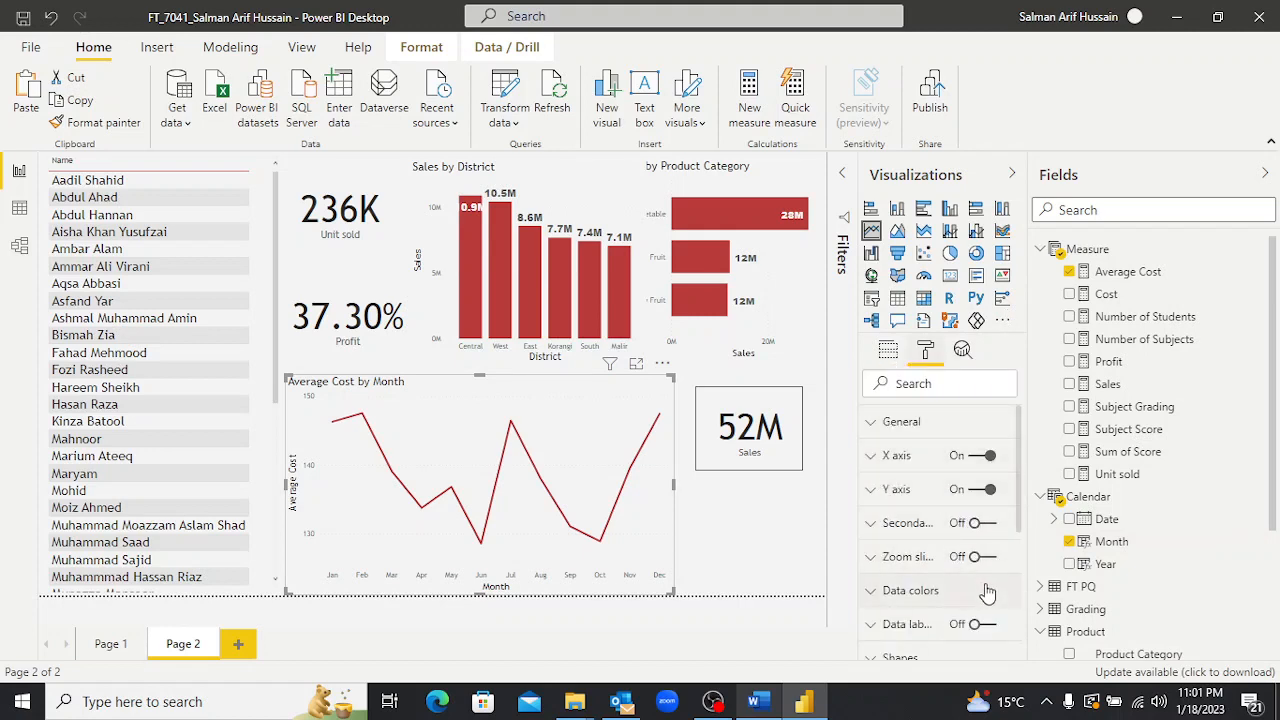
{"action": "left_click", "coordinate": [990, 627]}
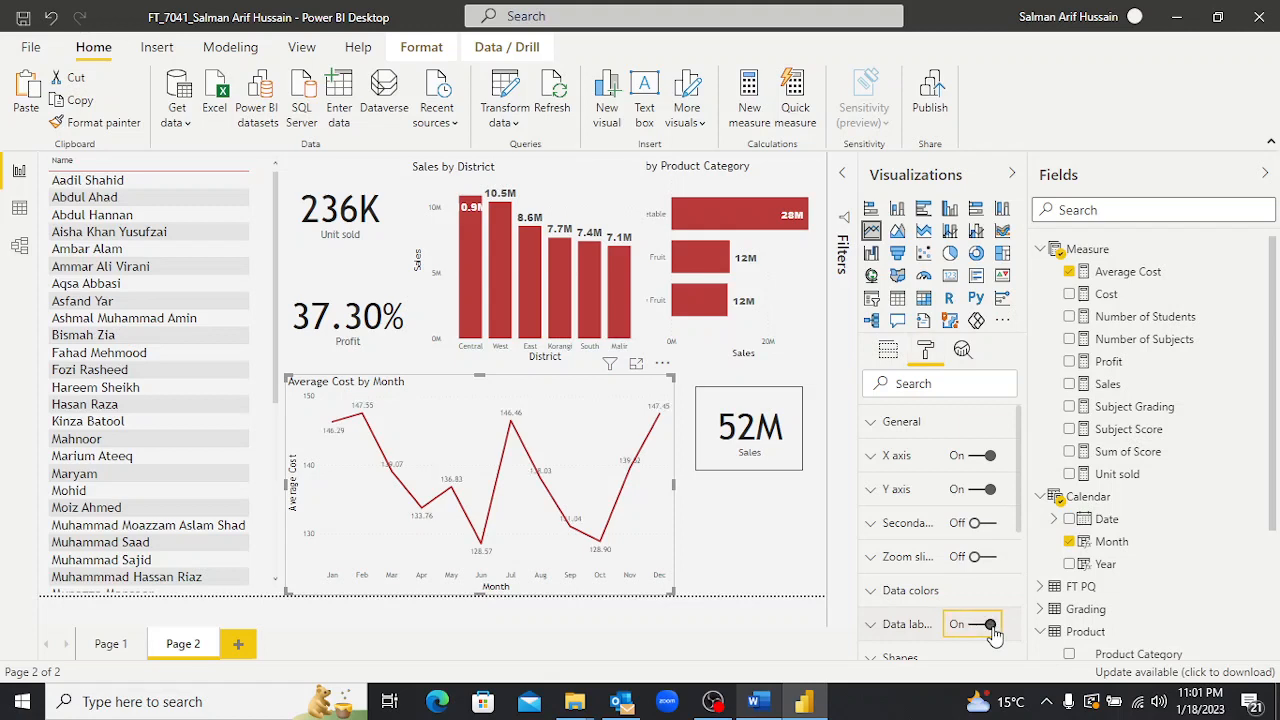
{"action": "left_click", "coordinate": [871, 627]}
{"action": "scroll", "coordinate": [900, 560], "scroll_direction": "down", "scroll_amount": 3}
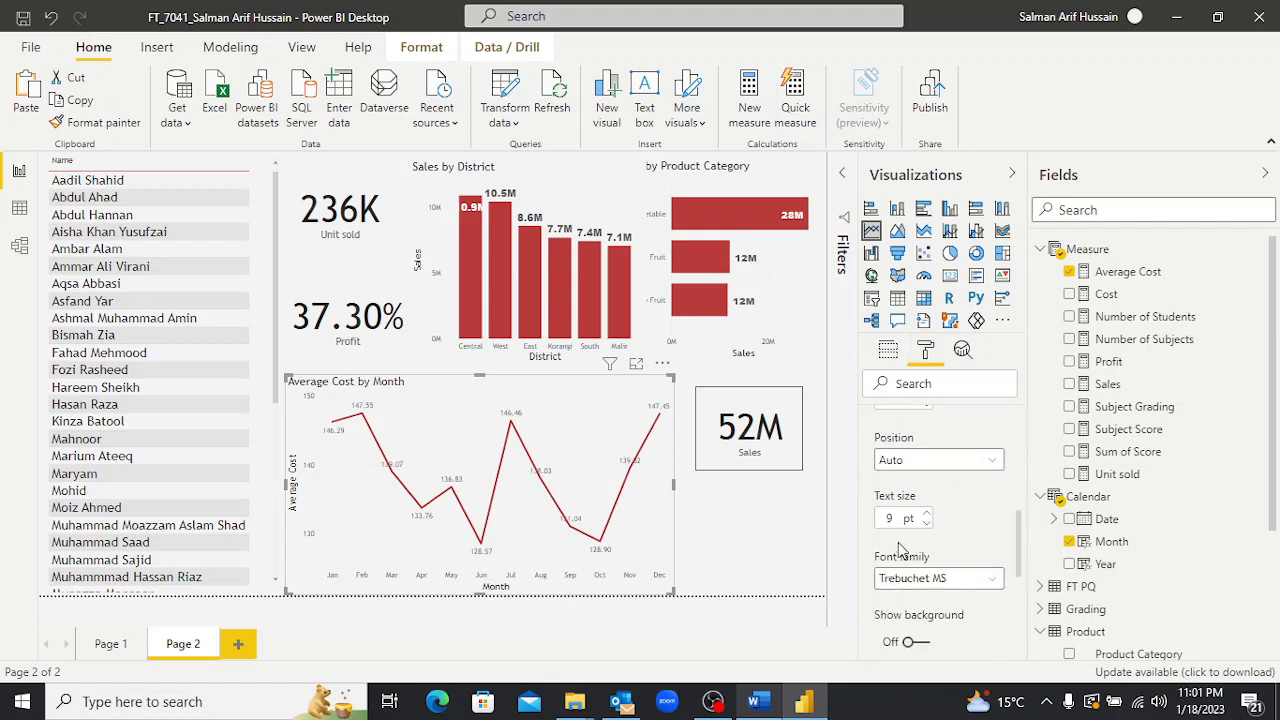
{"action": "left_click", "coordinate": [926, 515]}
{"action": "left_click", "coordinate": [926, 515]}
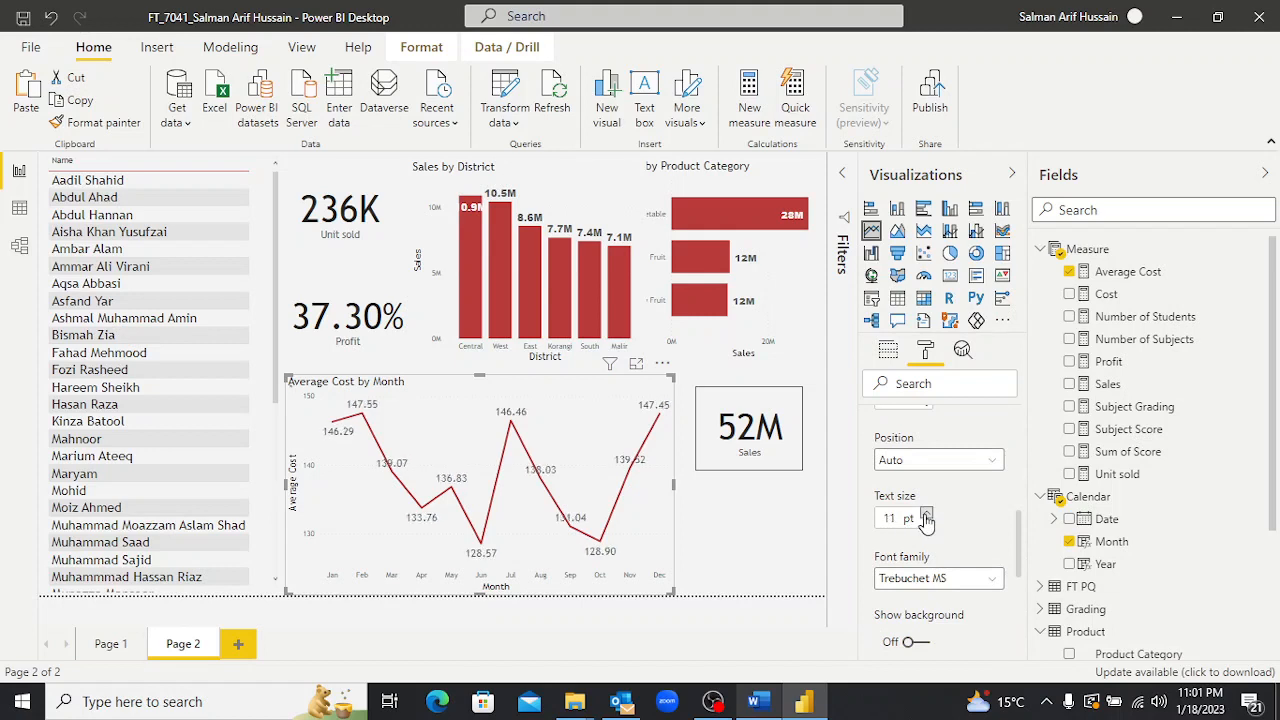
{"action": "left_click", "coordinate": [926, 515]}
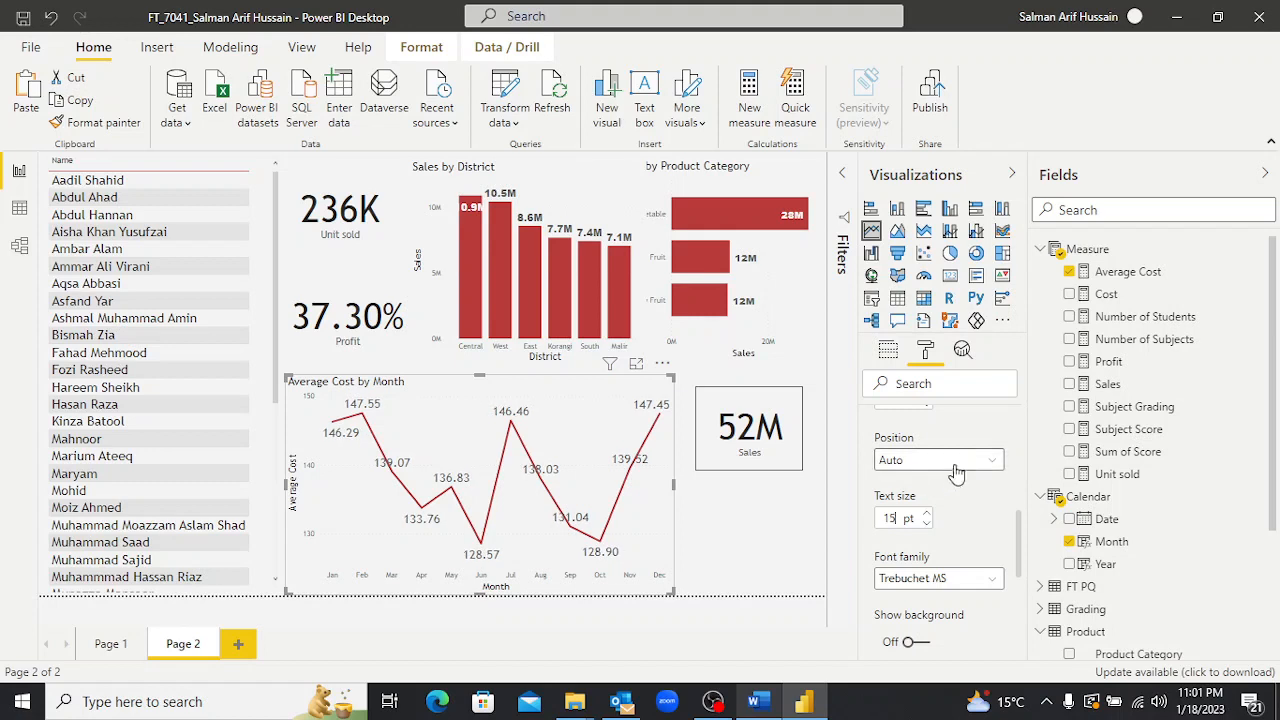
{"action": "scroll", "coordinate": [900, 470], "scroll_direction": "up", "scroll_amount": 5}
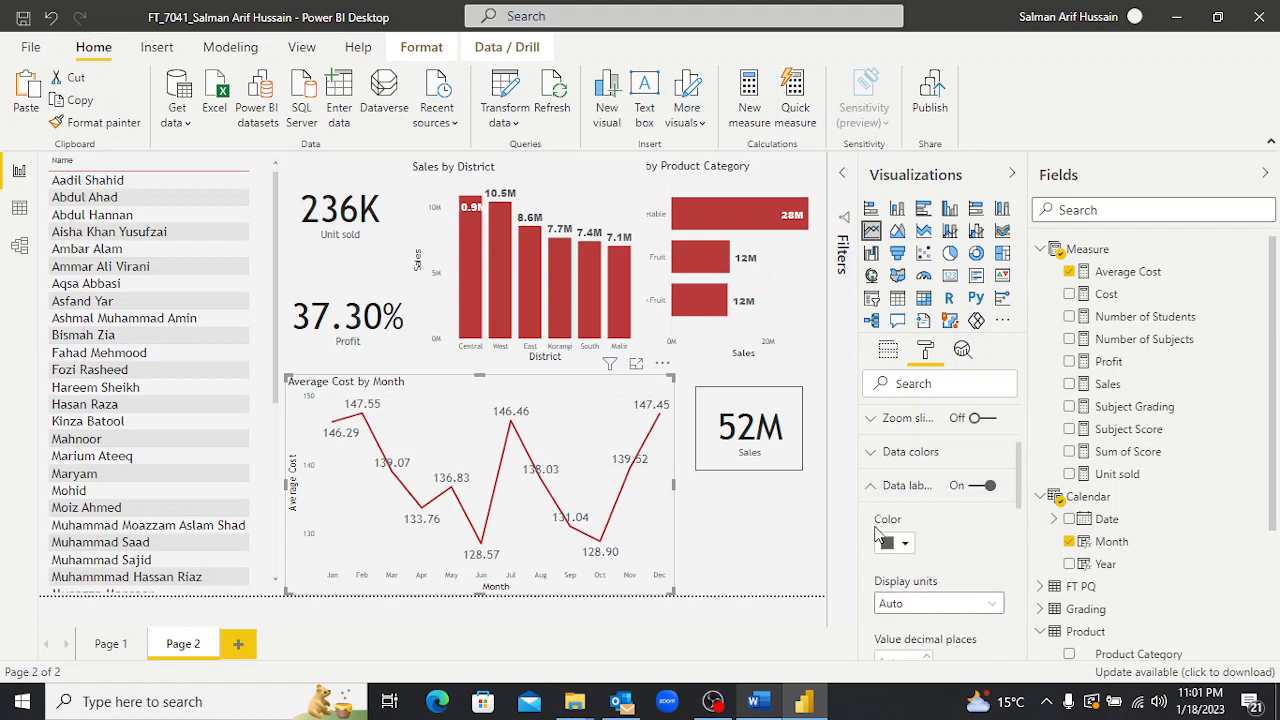
{"action": "left_click", "coordinate": [871, 490]}
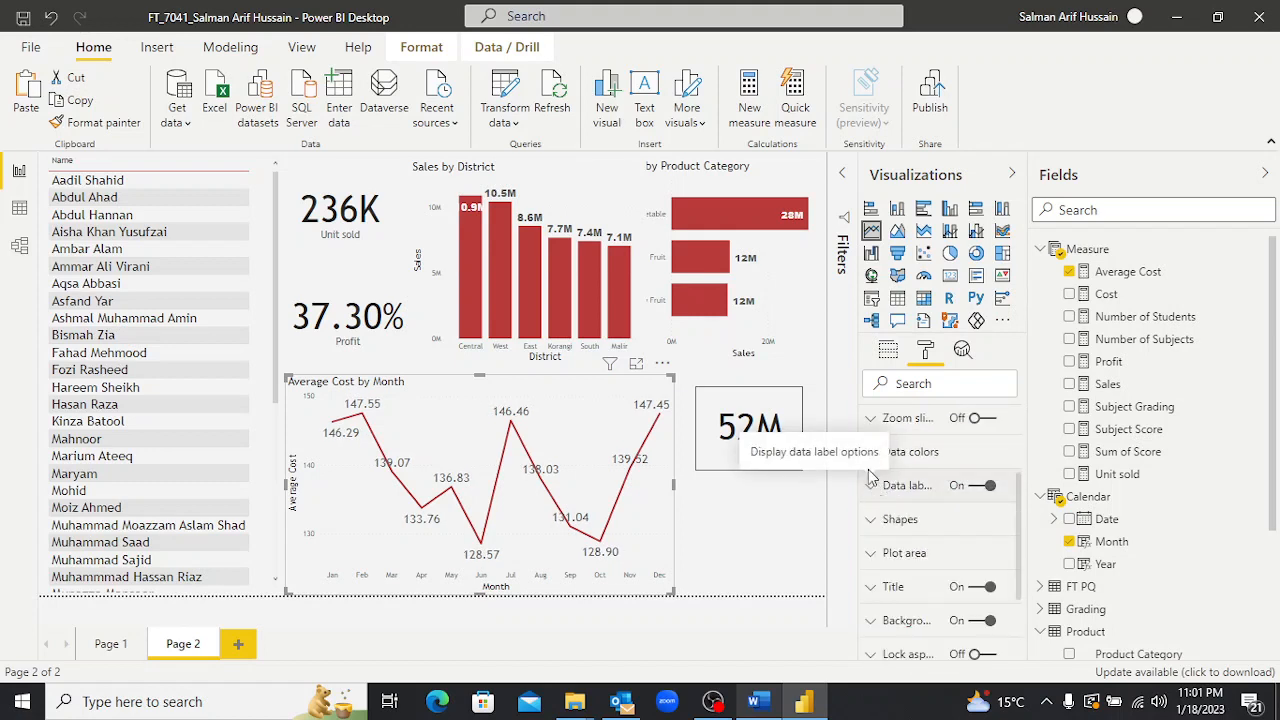
Enlarge the X-axis month labels of the Average Cost by Month chart.
{"action": "scroll", "coordinate": [870, 488], "scroll_direction": "up", "scroll_amount": 3}
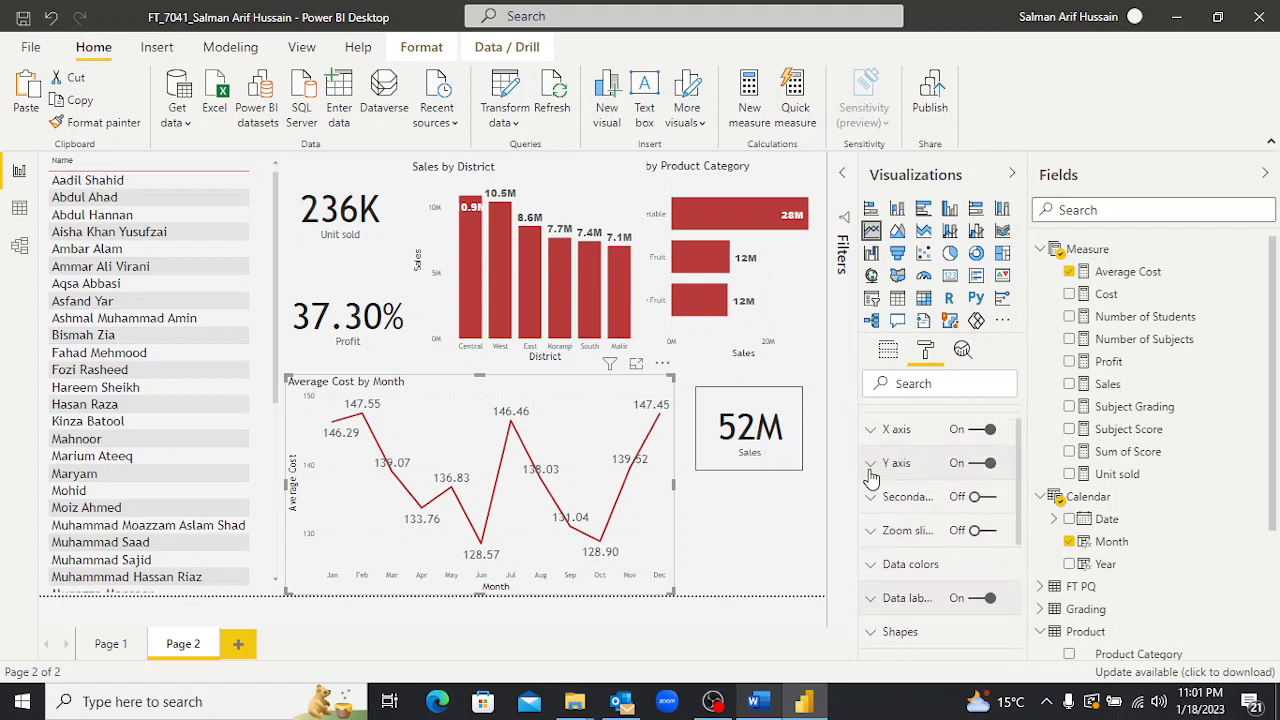
{"action": "left_click", "coordinate": [871, 432]}
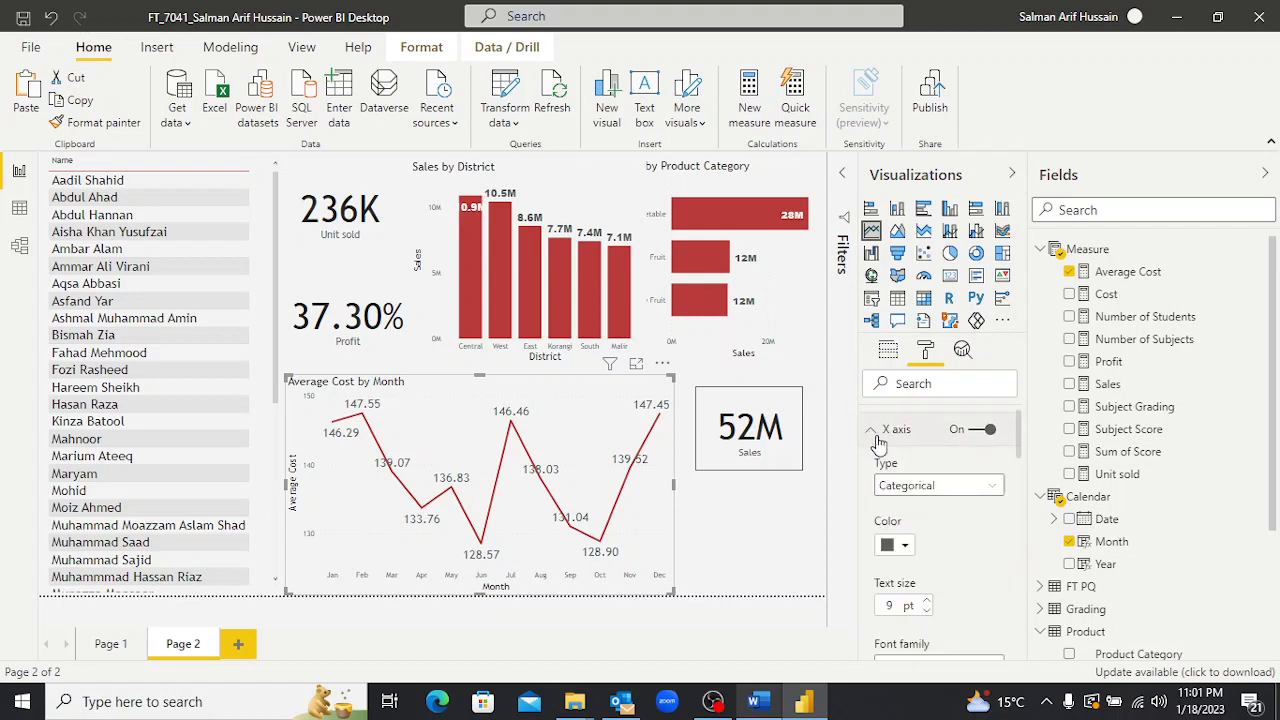
{"action": "scroll", "coordinate": [912, 470], "scroll_direction": "down", "scroll_amount": 3}
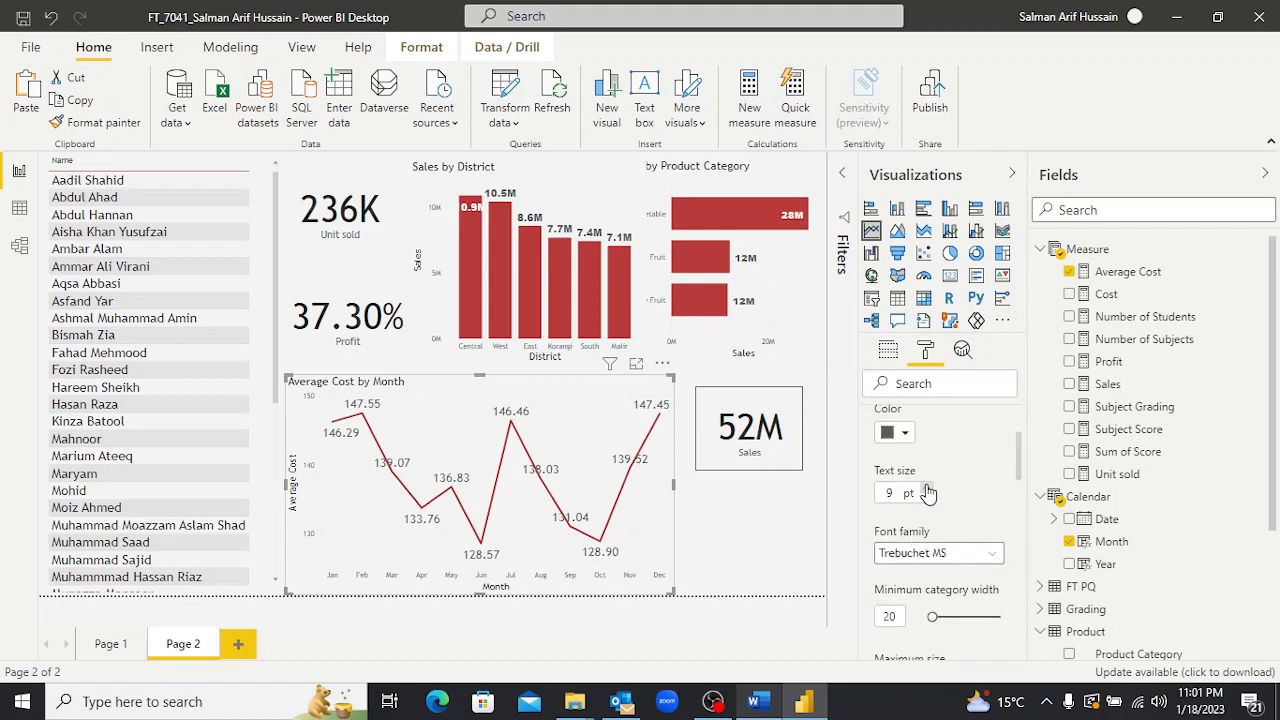
{"action": "left_click", "coordinate": [927, 488]}
{"action": "left_click", "coordinate": [927, 488]}
{"action": "left_click", "coordinate": [927, 488]}
{"action": "left_click", "coordinate": [927, 488]}
{"action": "left_click", "coordinate": [927, 488]}
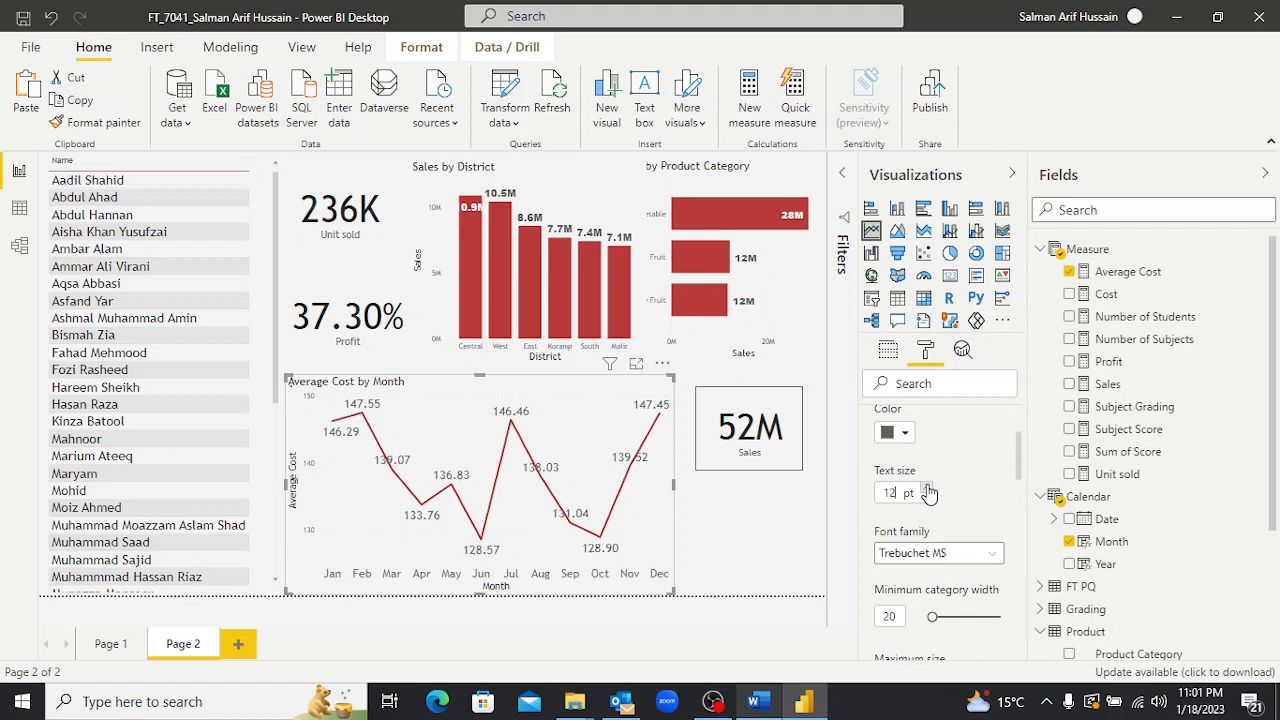
{"action": "left_click", "coordinate": [927, 488]}
{"action": "left_click", "coordinate": [927, 488]}
{"action": "left_click", "coordinate": [754, 530]}
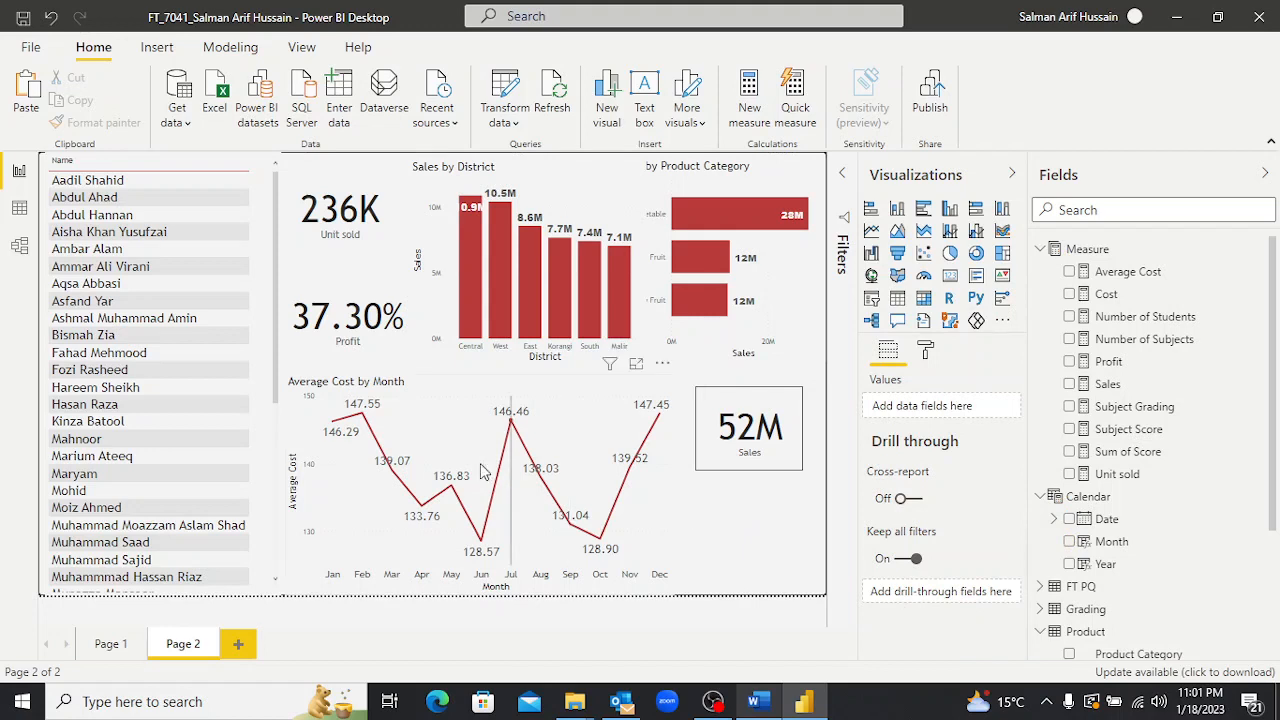
Add an average line for Average Cost to the Average Cost by Month line chart.
{"action": "left_click", "coordinate": [580, 389]}
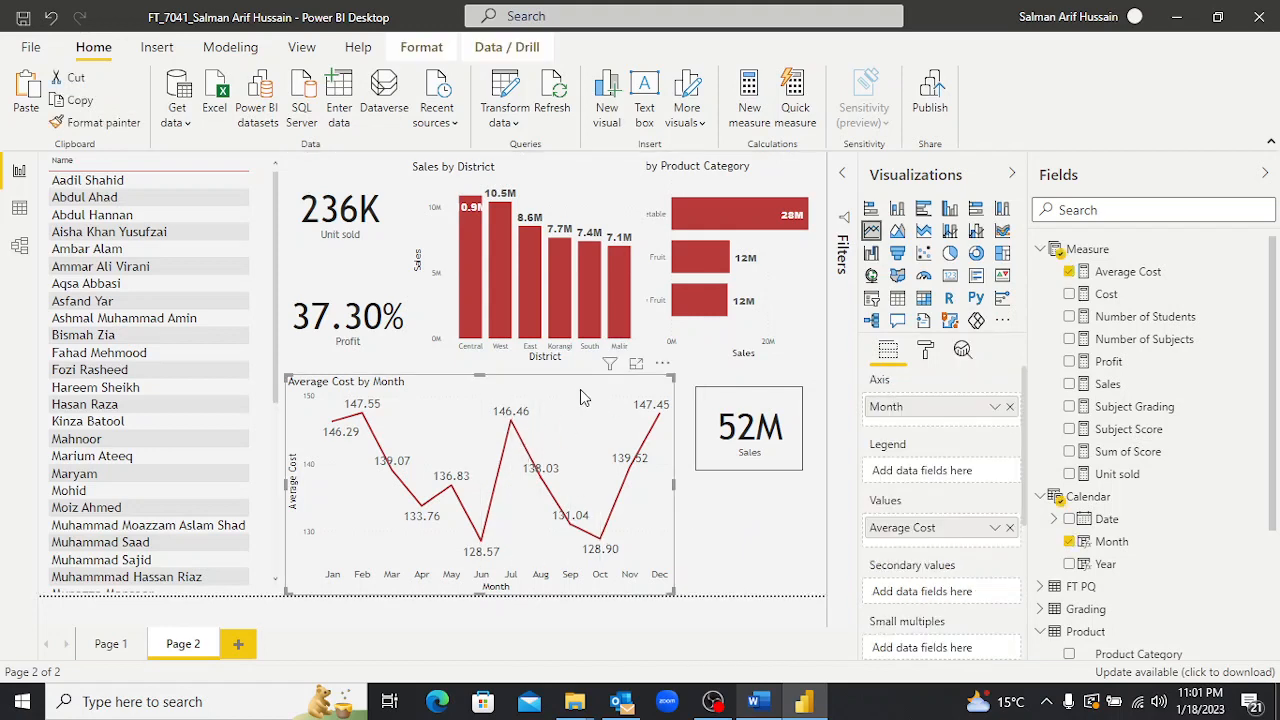
{"action": "left_click", "coordinate": [963, 351]}
{"action": "left_click", "coordinate": [872, 535]}
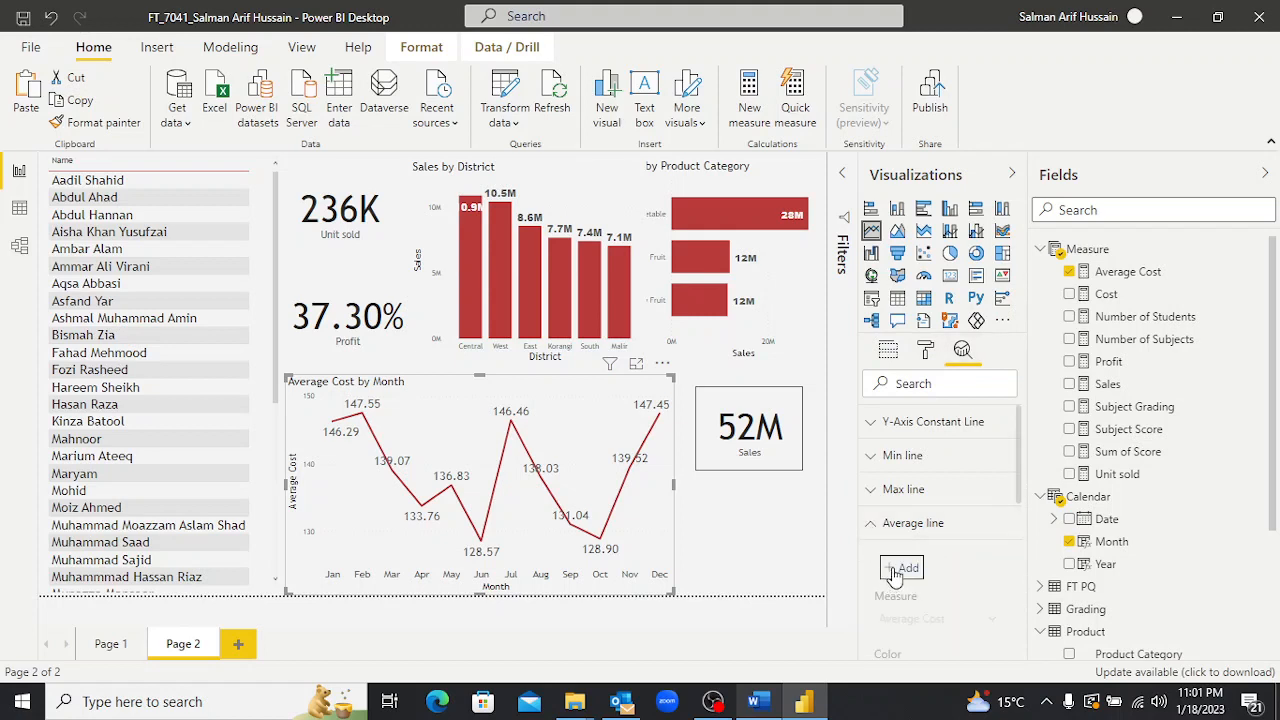
{"action": "left_click", "coordinate": [900, 568]}
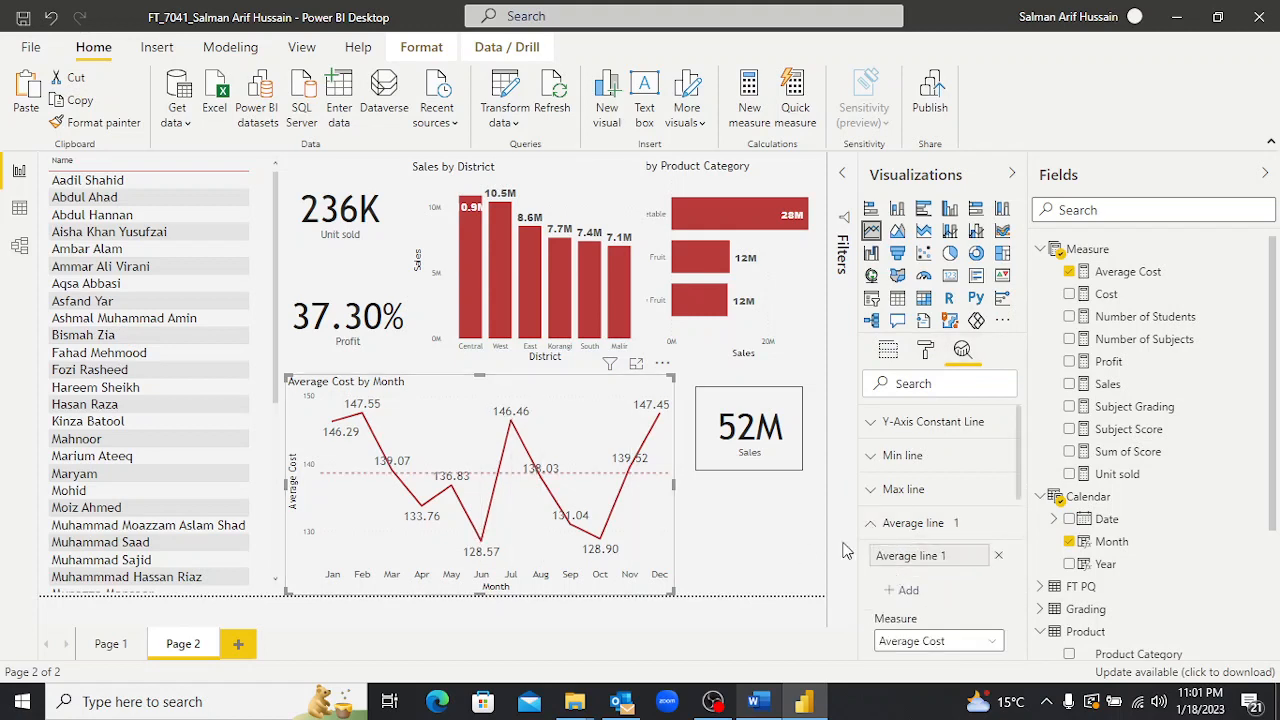
Collapse Visualizations, Fields and the ribbon to give the report canvas more room.
{"action": "left_click", "coordinate": [1012, 175]}
{"action": "left_click", "coordinate": [1262, 176]}
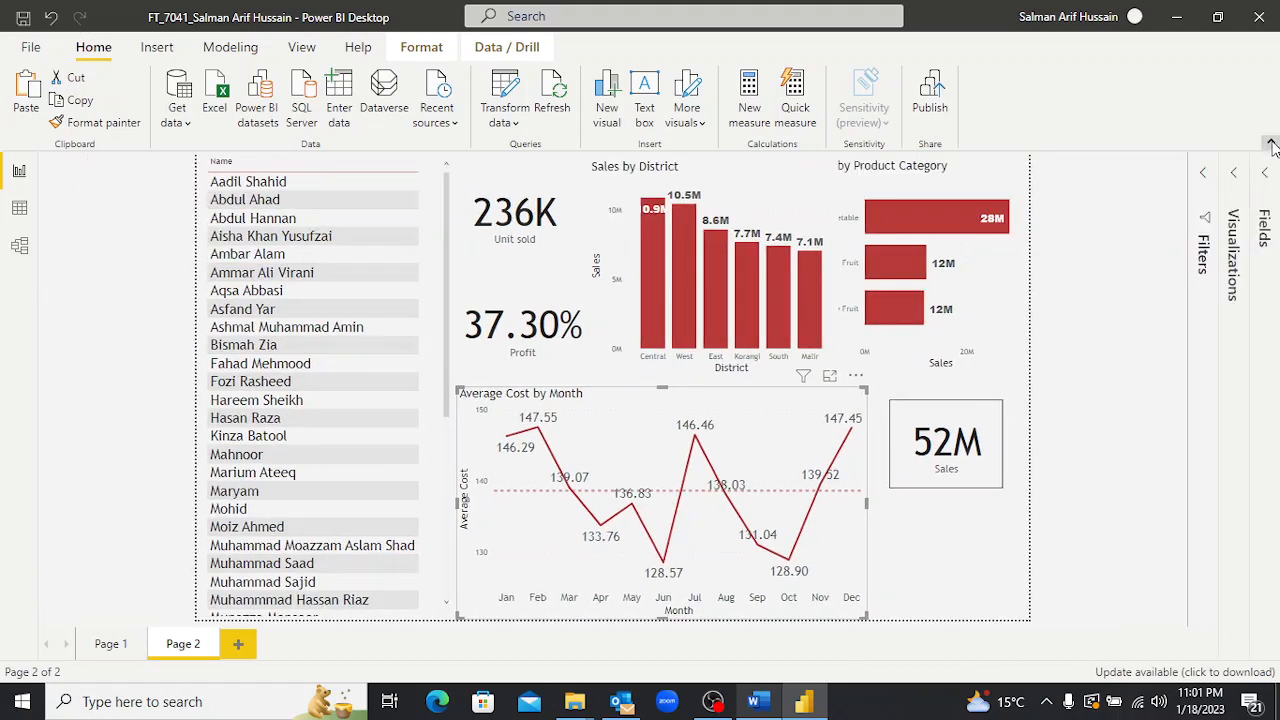
{"action": "left_click", "coordinate": [1271, 146]}
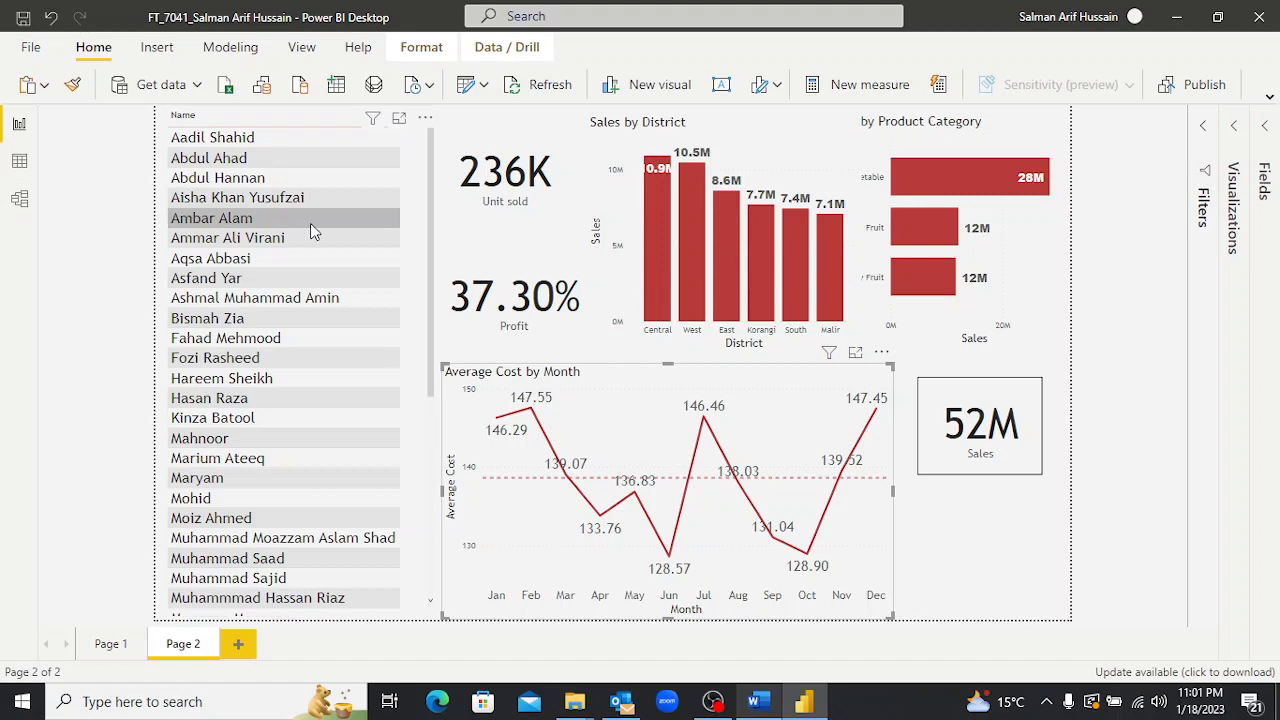
Shrink the Sales by District column chart in width and height so it no longer overlaps the Sales by Product Category chart.
{"action": "left_click", "coordinate": [749, 143]}
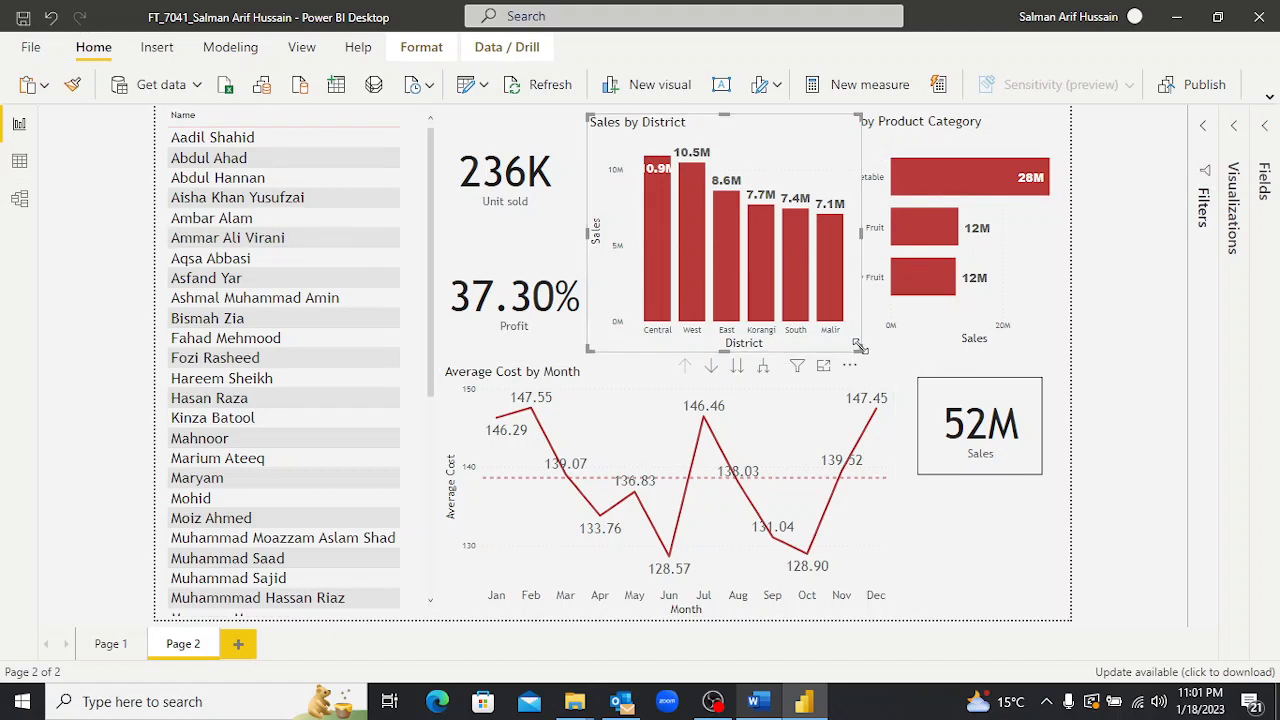
{"action": "left_click_drag", "start_coordinate": [866, 354], "coordinate": [822, 334]}
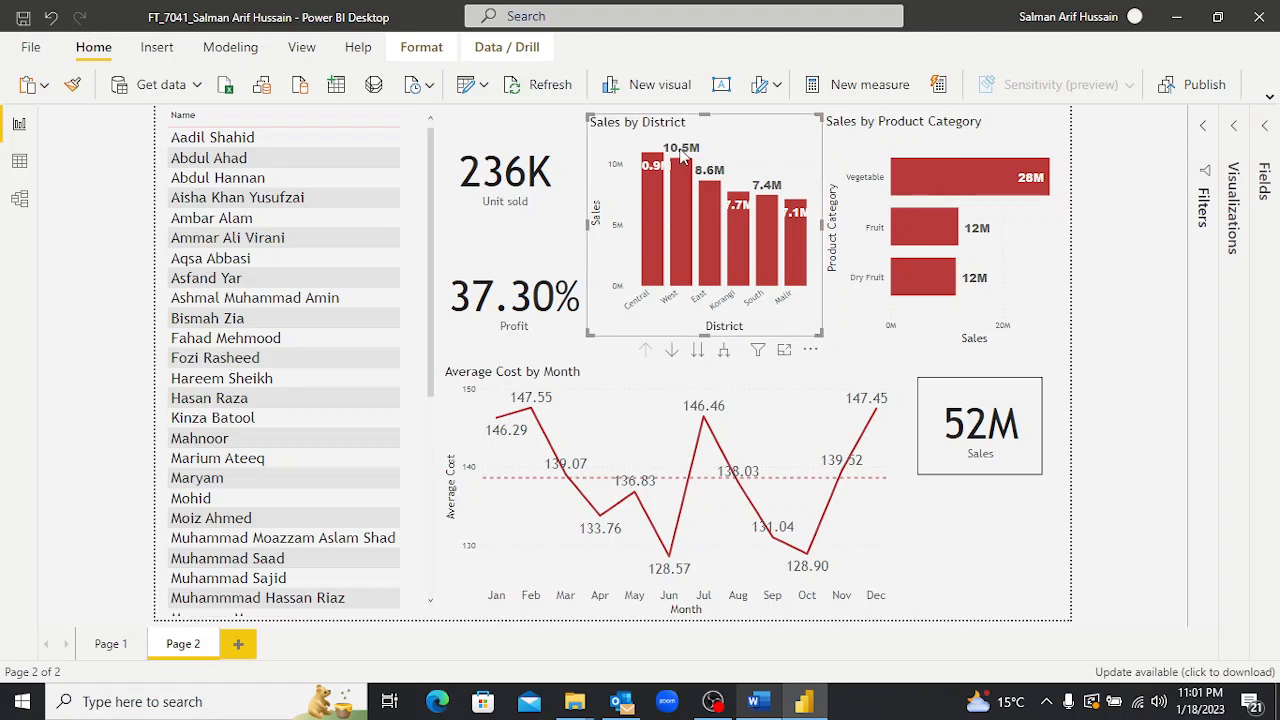
Cross-filter the report by individual people in the Name table and clear the selection.
{"action": "left_click", "coordinate": [203, 225]}
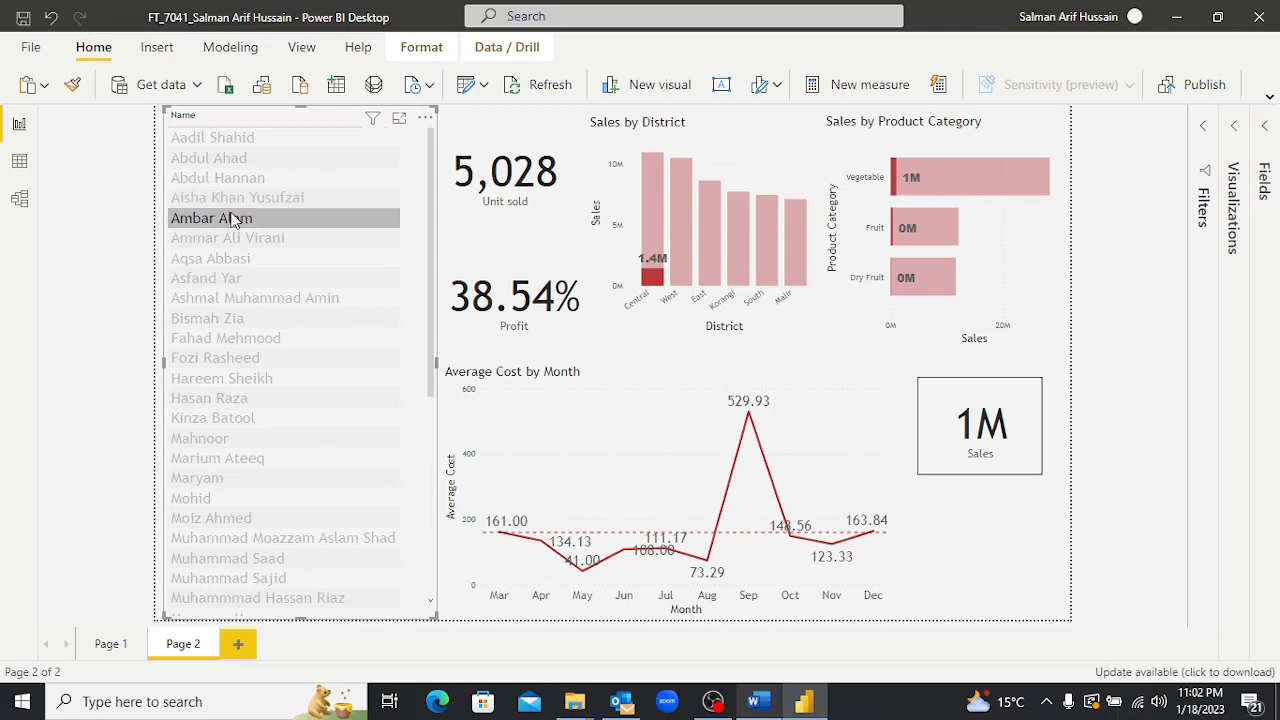
{"action": "left_click", "coordinate": [232, 218]}
{"action": "left_click", "coordinate": [222, 237]}
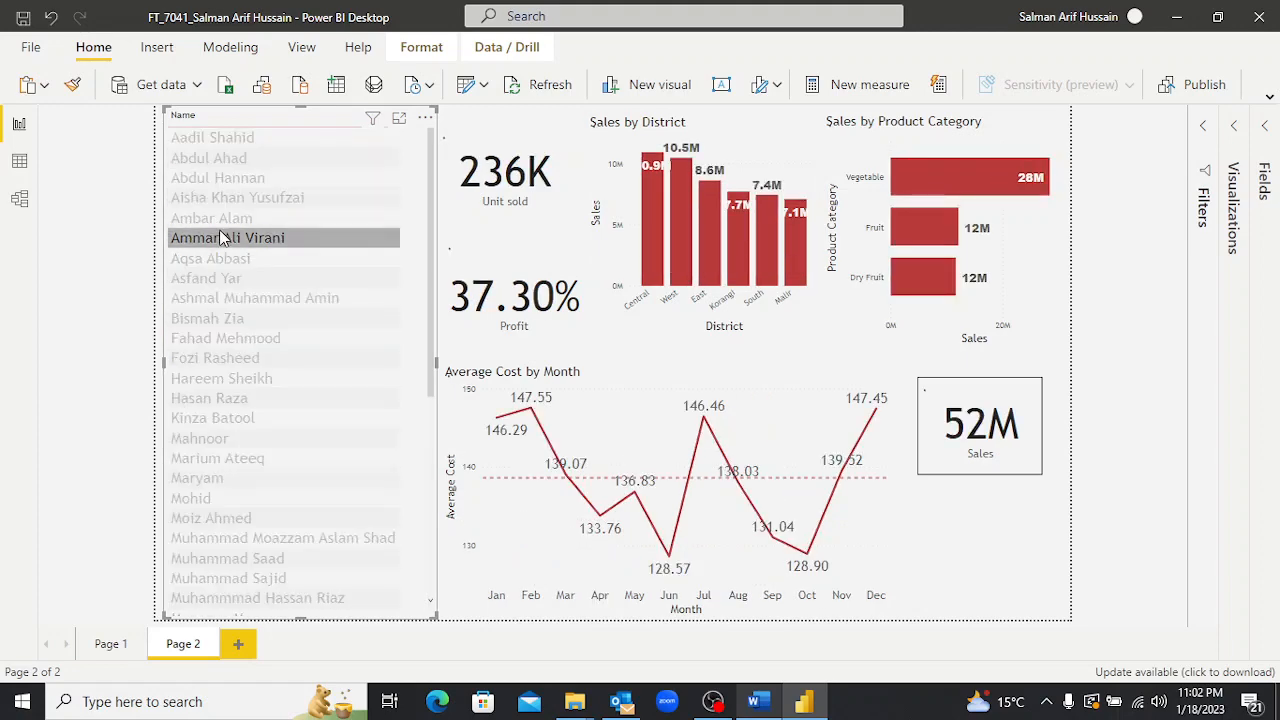
{"action": "left_click", "coordinate": [219, 229]}
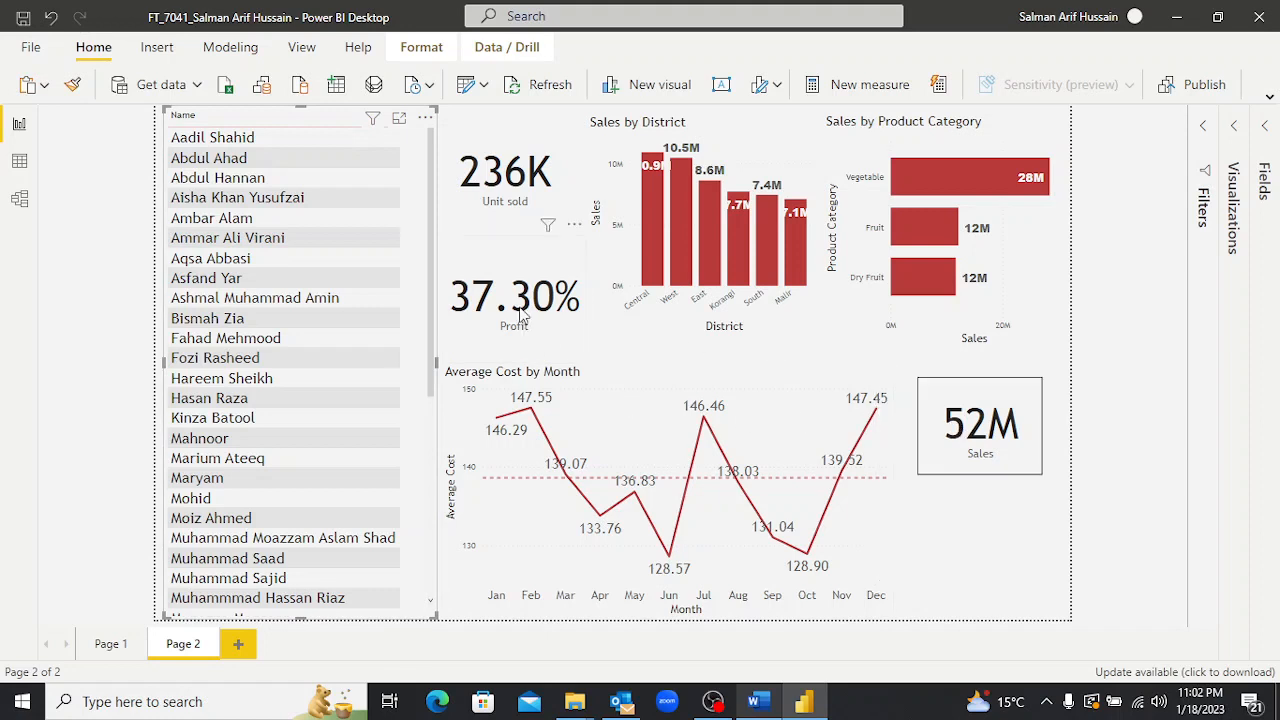
Turn on the border for the Unit sold card and copy its formatting to the Profit card.
{"action": "left_click", "coordinate": [563, 222]}
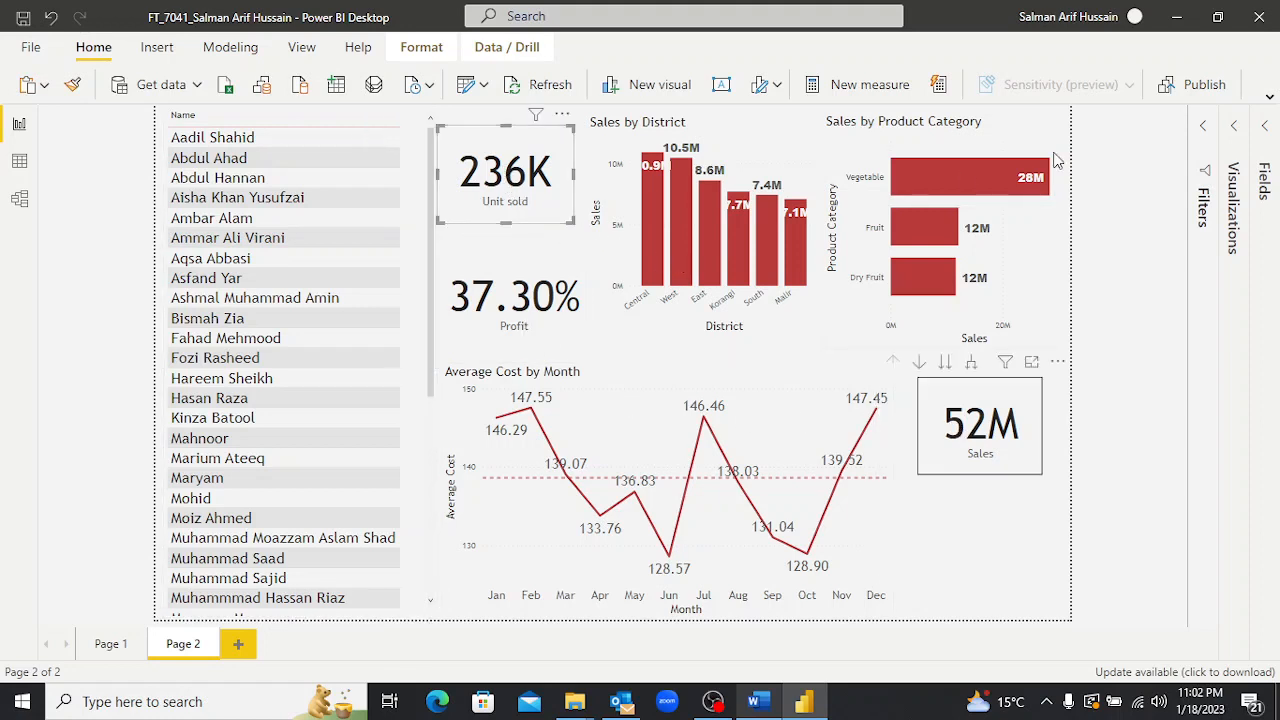
{"action": "left_click", "coordinate": [1236, 138]}
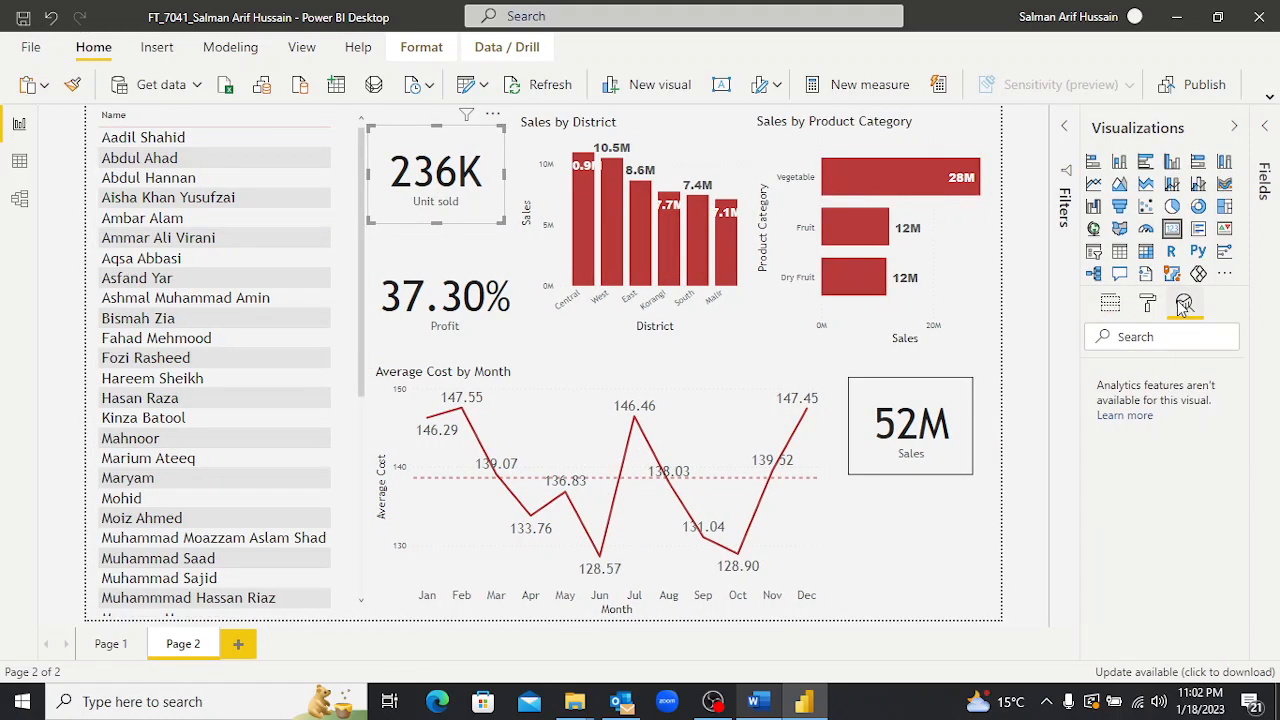
{"action": "left_click", "coordinate": [1149, 303]}
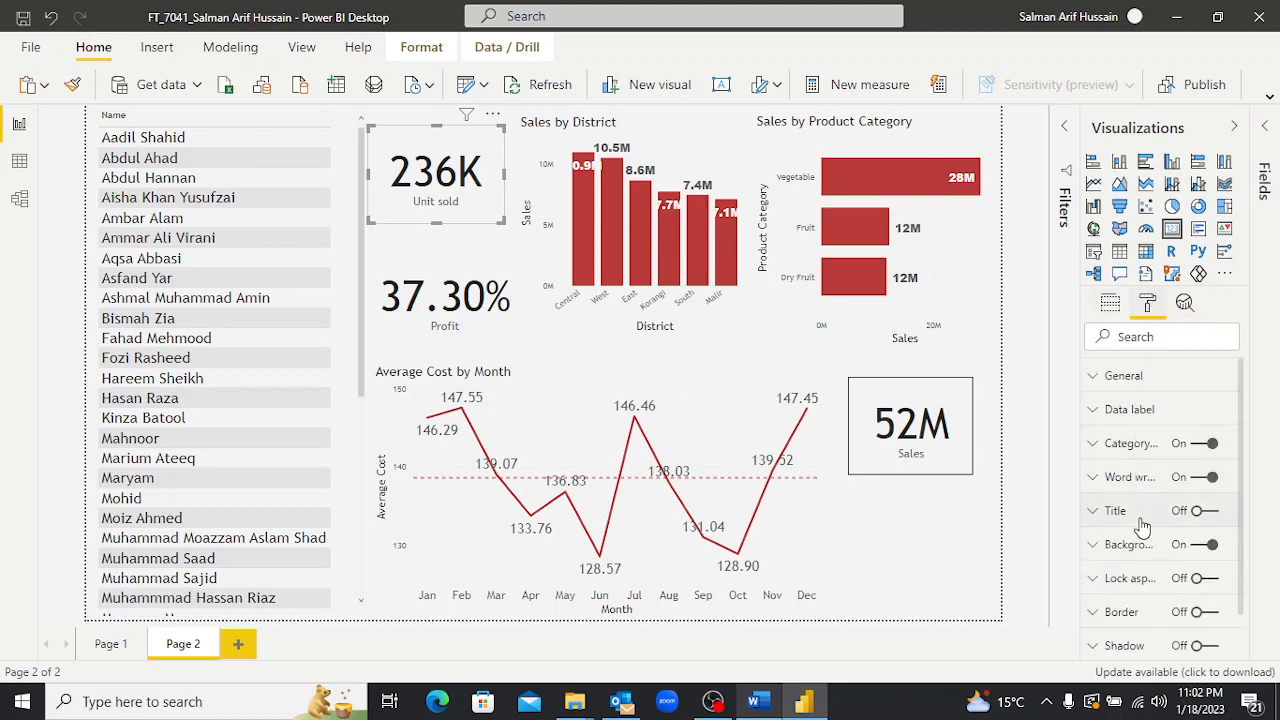
{"action": "left_click", "coordinate": [1207, 611]}
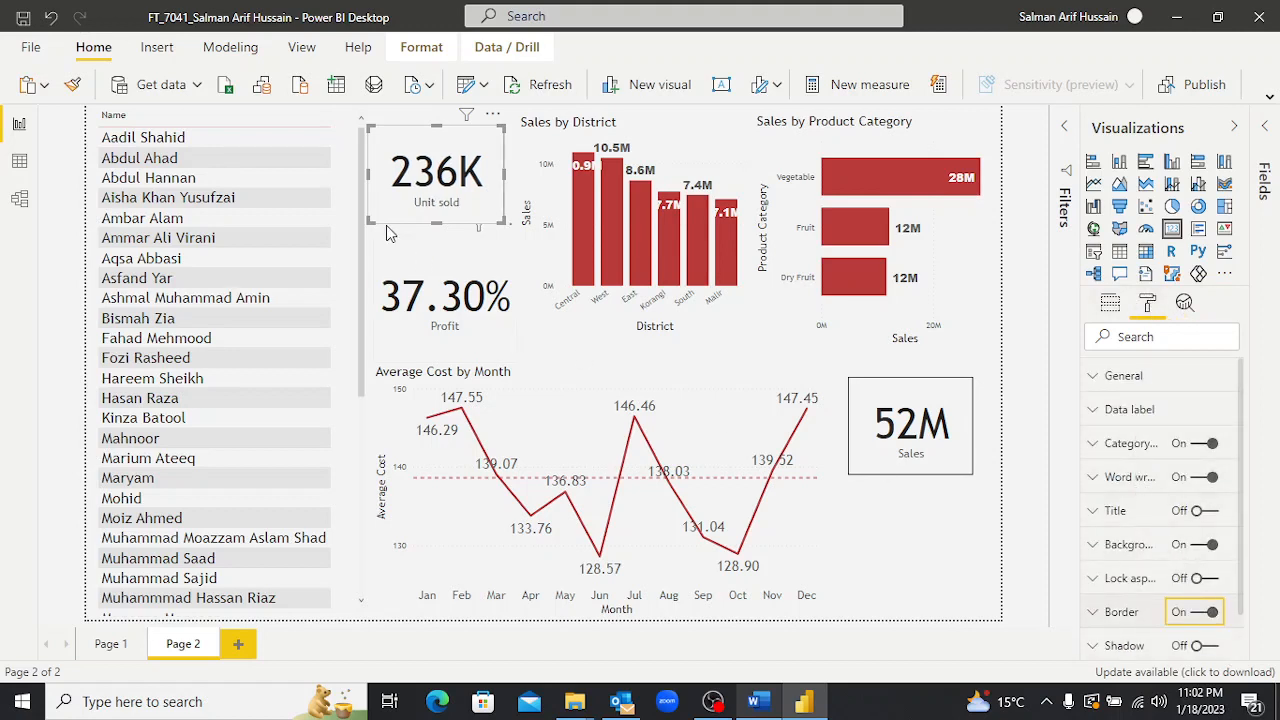
{"action": "left_click", "coordinate": [73, 85]}
{"action": "left_click", "coordinate": [422, 326]}
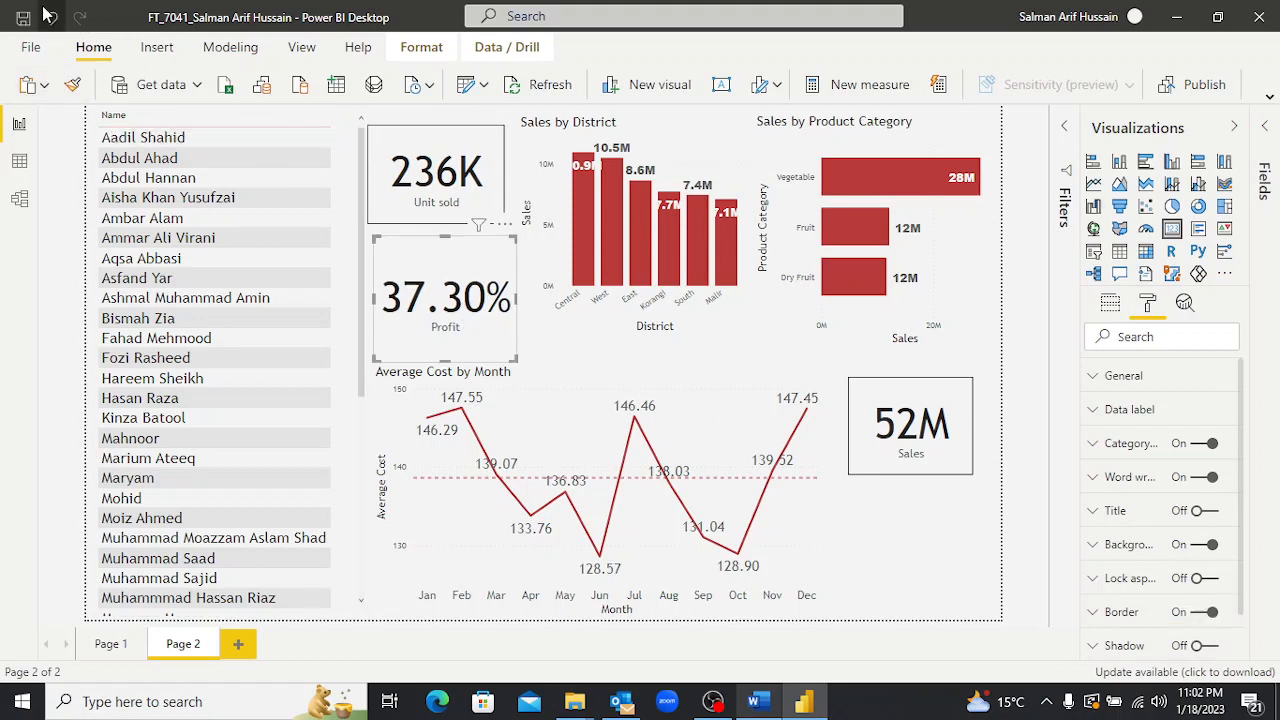
{"action": "left_click", "coordinate": [72, 91]}
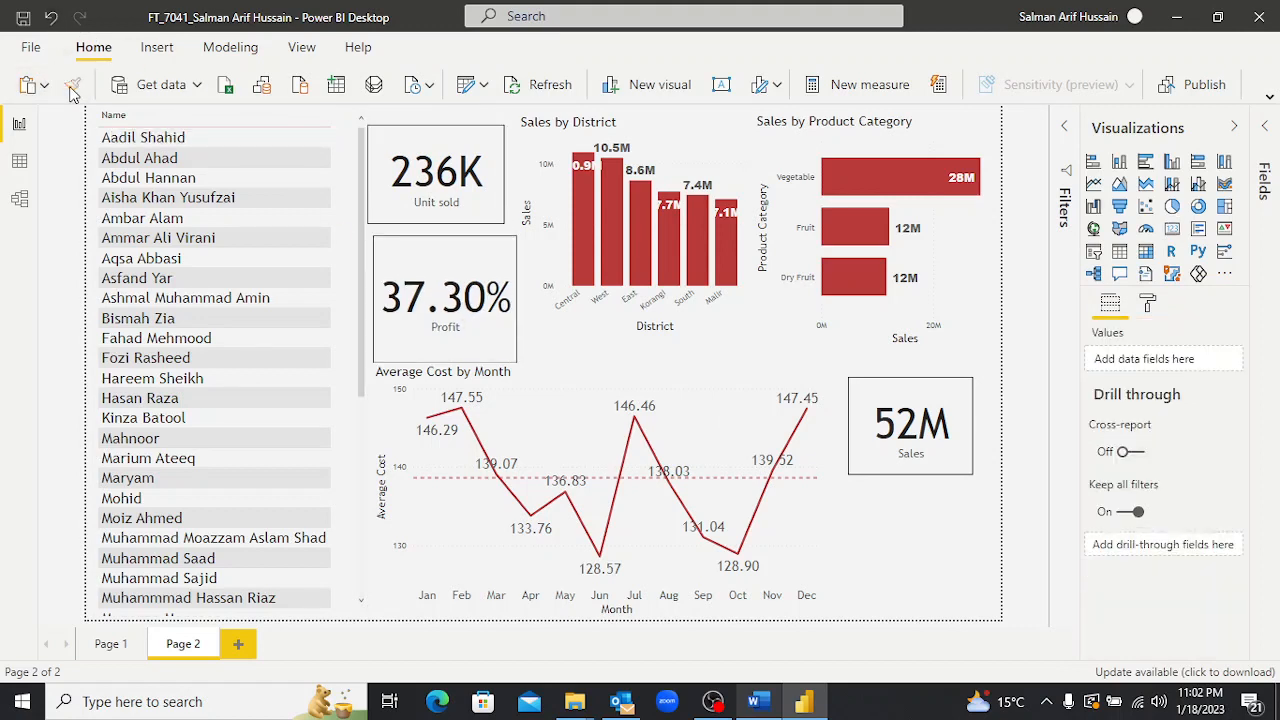
{"action": "left_click", "coordinate": [480, 330]}
Drill down from the Central district to its sub divisions in the Sales by District chart.
{"action": "left_click", "coordinate": [570, 338]}
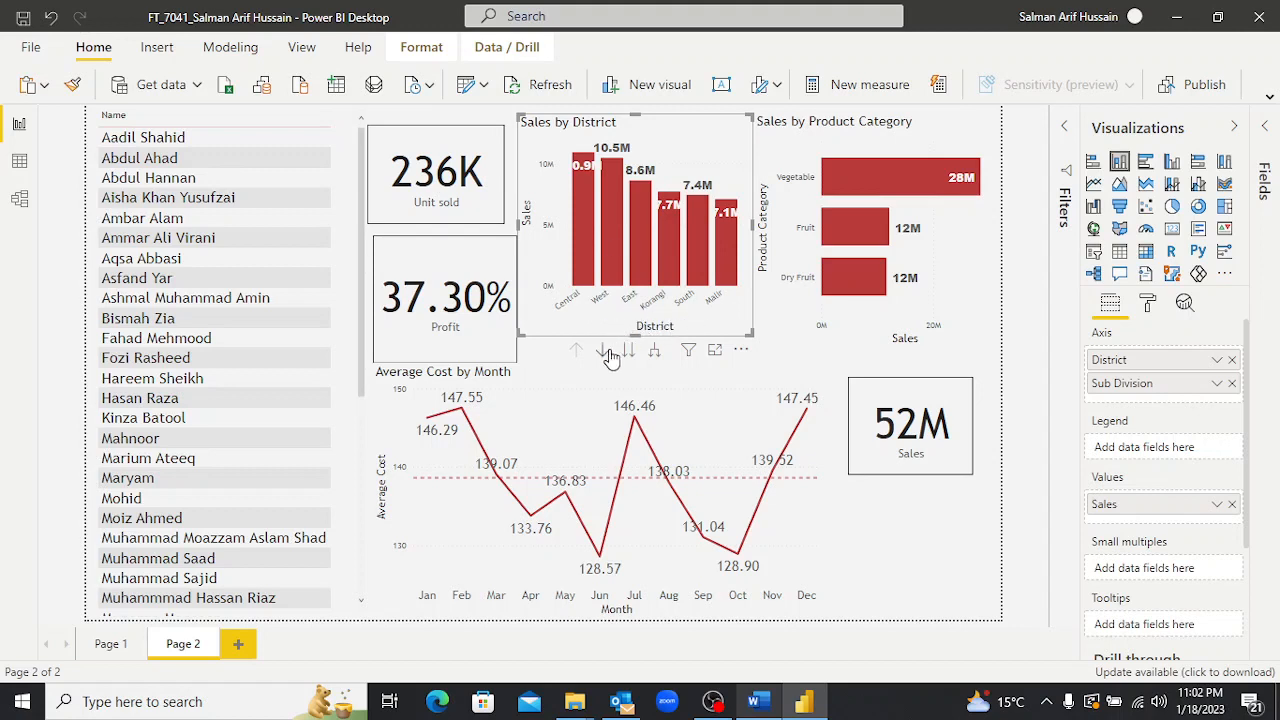
{"action": "left_click", "coordinate": [585, 205]}
{"action": "left_click", "coordinate": [585, 205]}
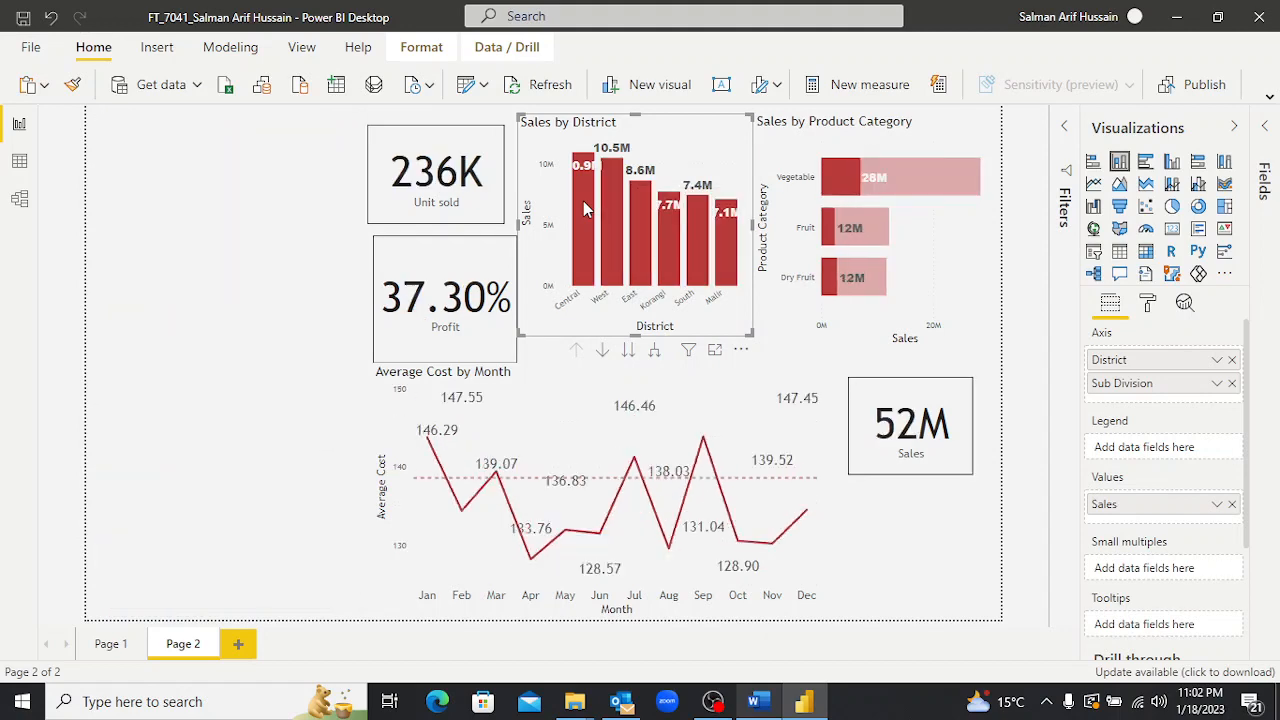
{"action": "right_click", "coordinate": [585, 208]}
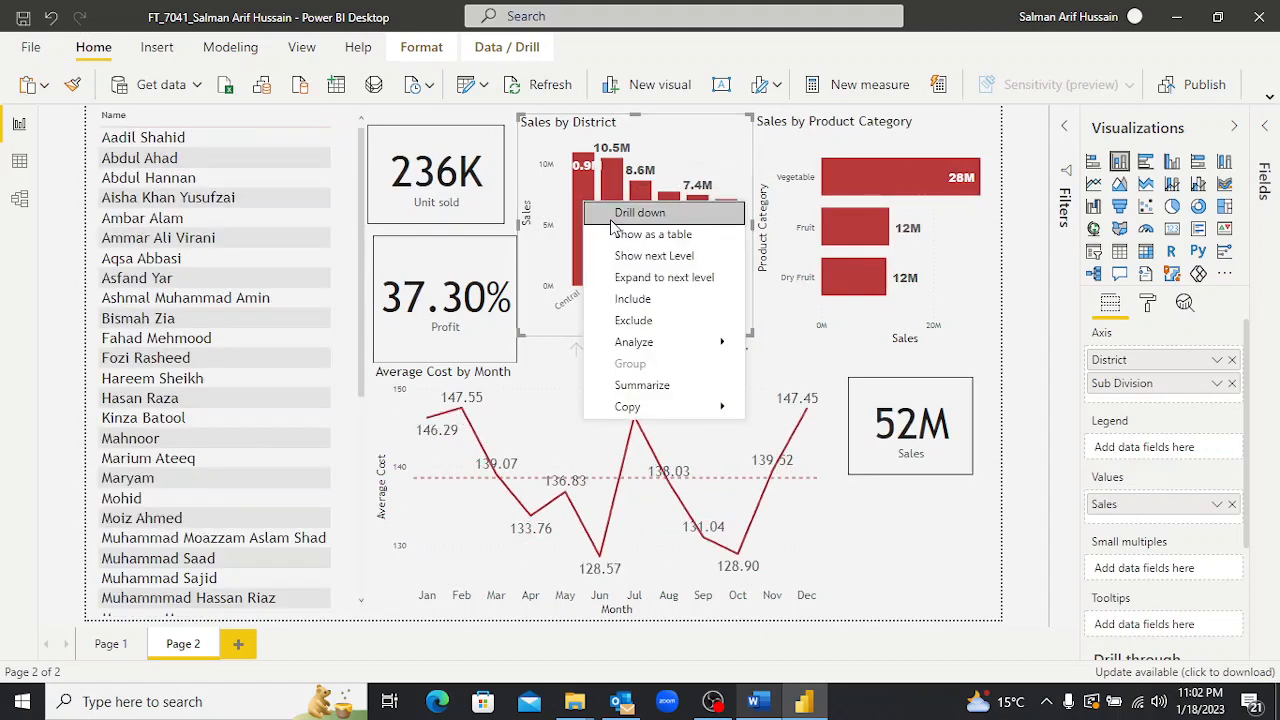
{"action": "left_click", "coordinate": [613, 219]}
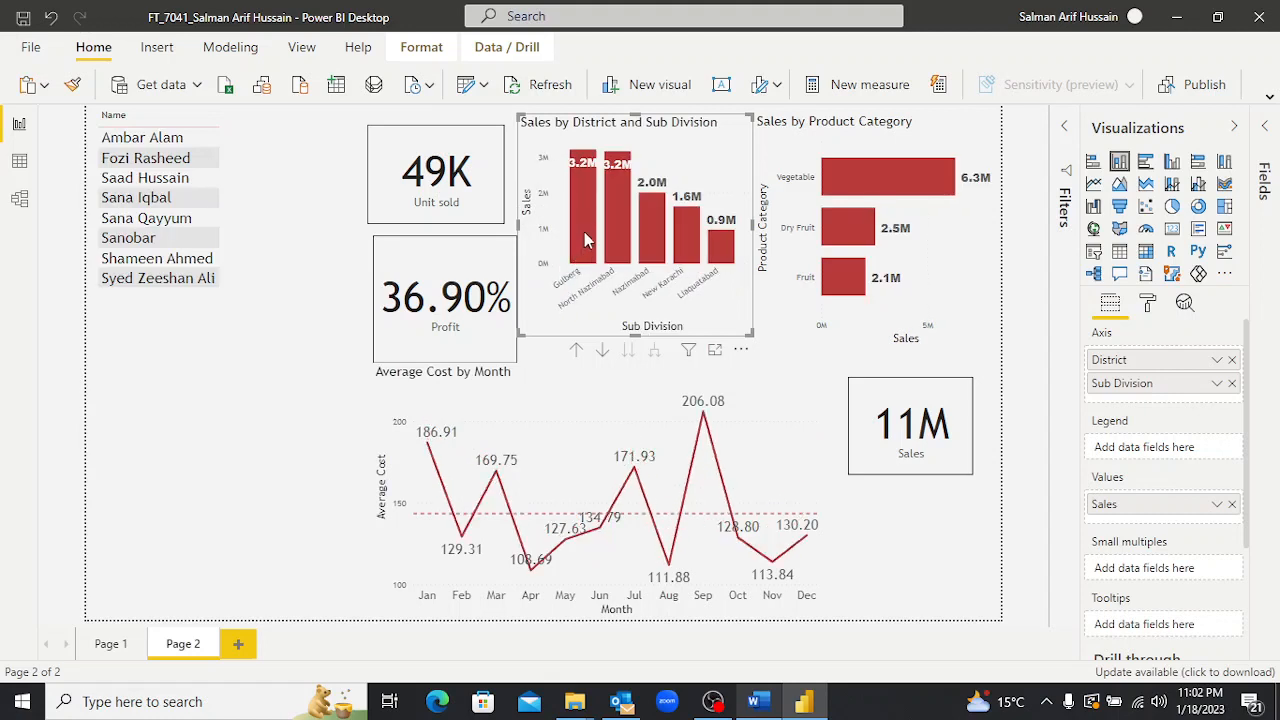
Cross-filter the report by the Gulberg sub division, clear that selection and drill back up to the district level.
{"action": "left_click", "coordinate": [586, 239]}
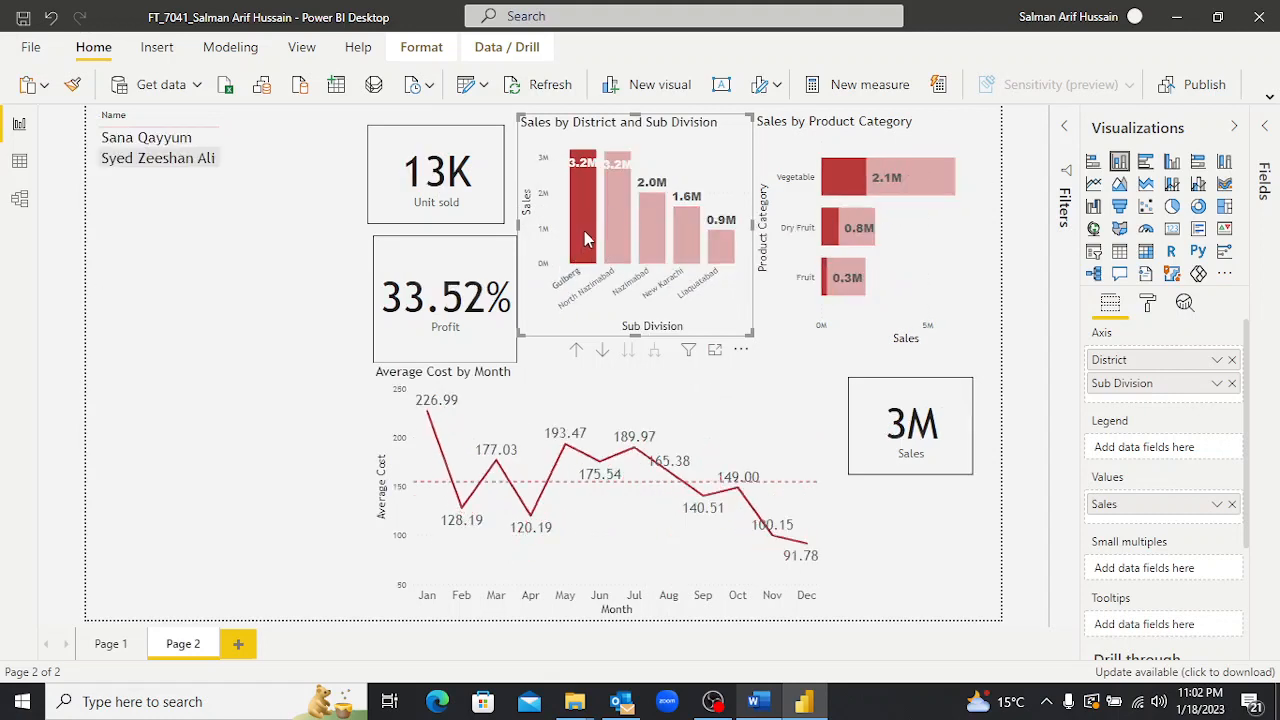
{"action": "left_click", "coordinate": [586, 239]}
{"action": "right_click", "coordinate": [588, 240]}
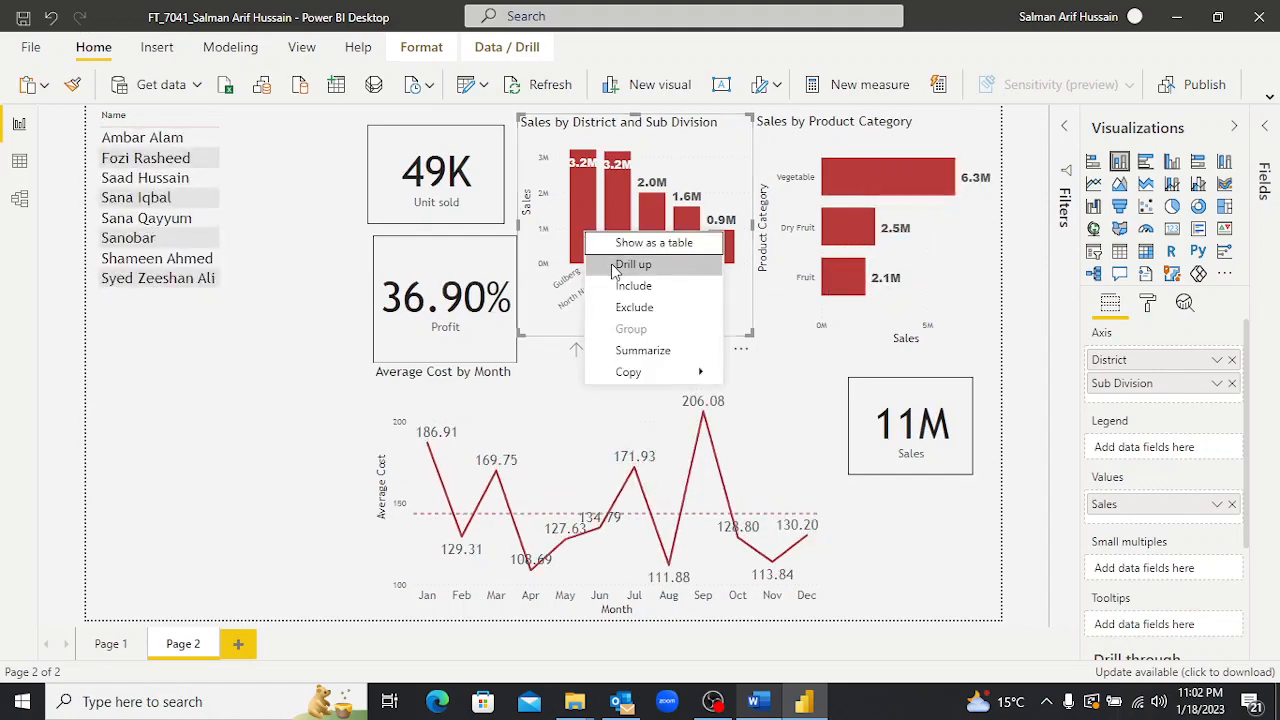
{"action": "left_click", "coordinate": [615, 264]}
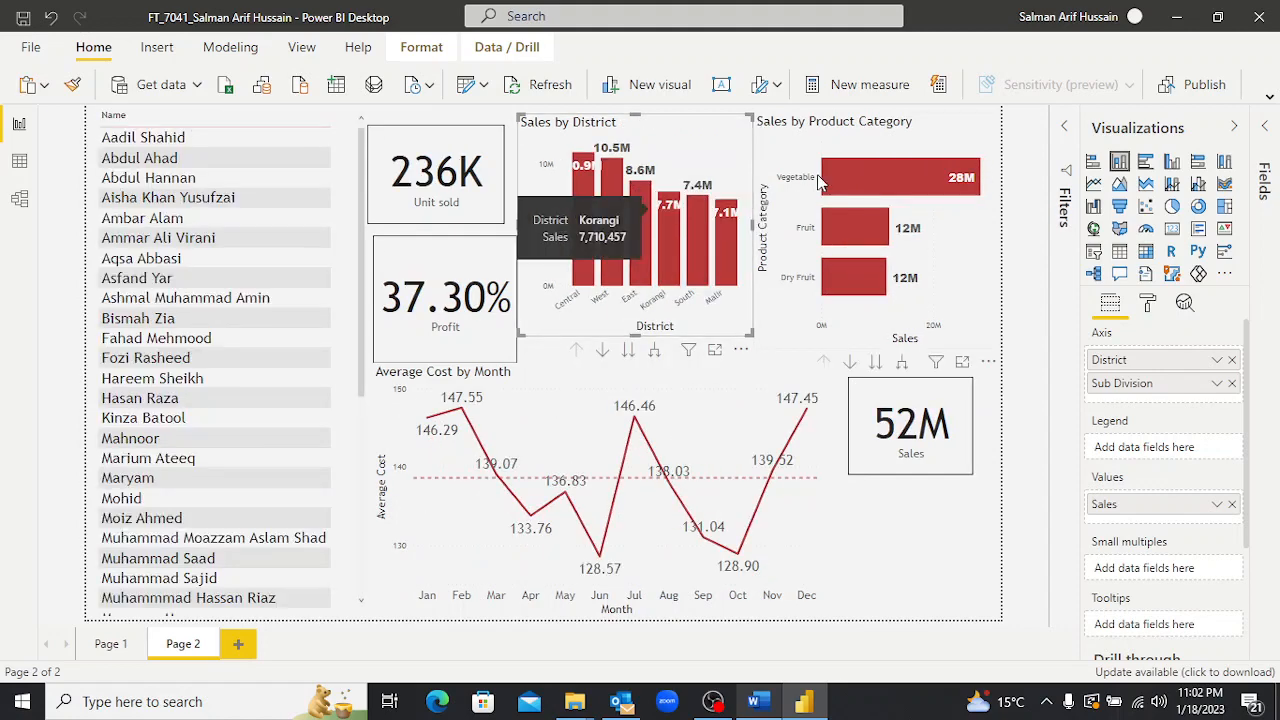
Set the Y-axis text size of the Sales by Product Category chart to 11 pt.
{"action": "mouse_move", "coordinate": [838, 181]}
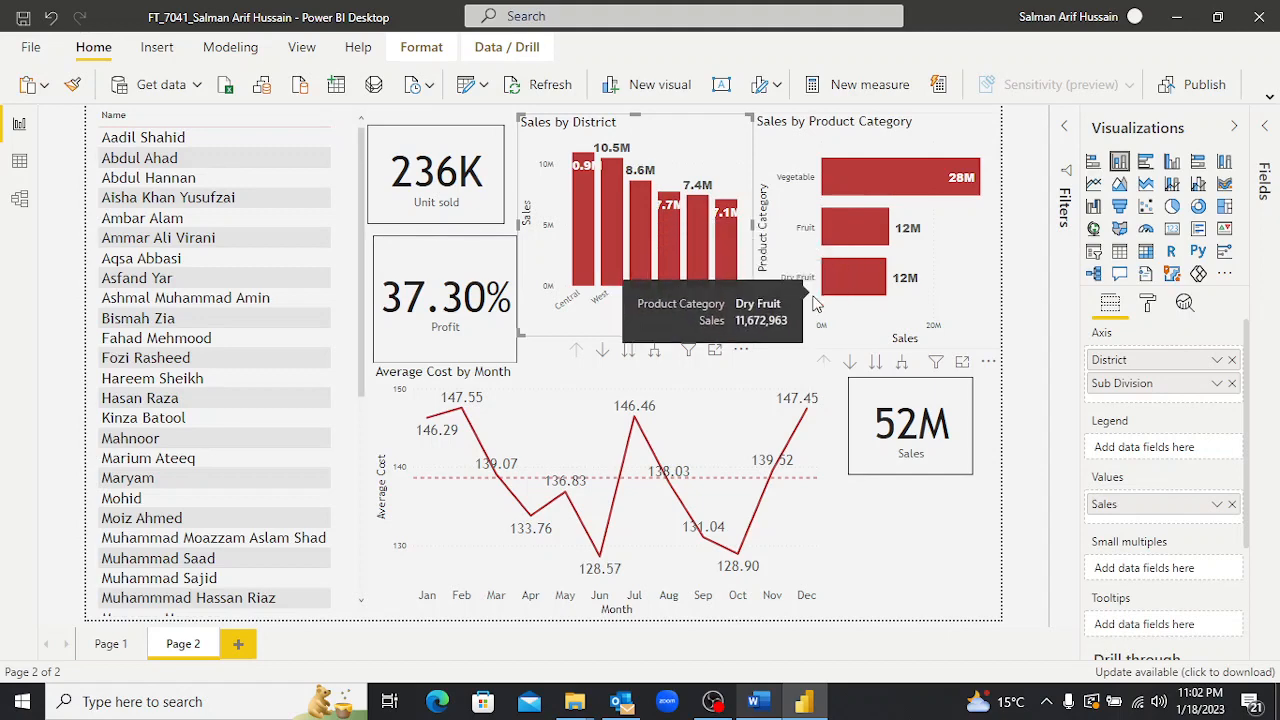
{"action": "left_click", "coordinate": [881, 141]}
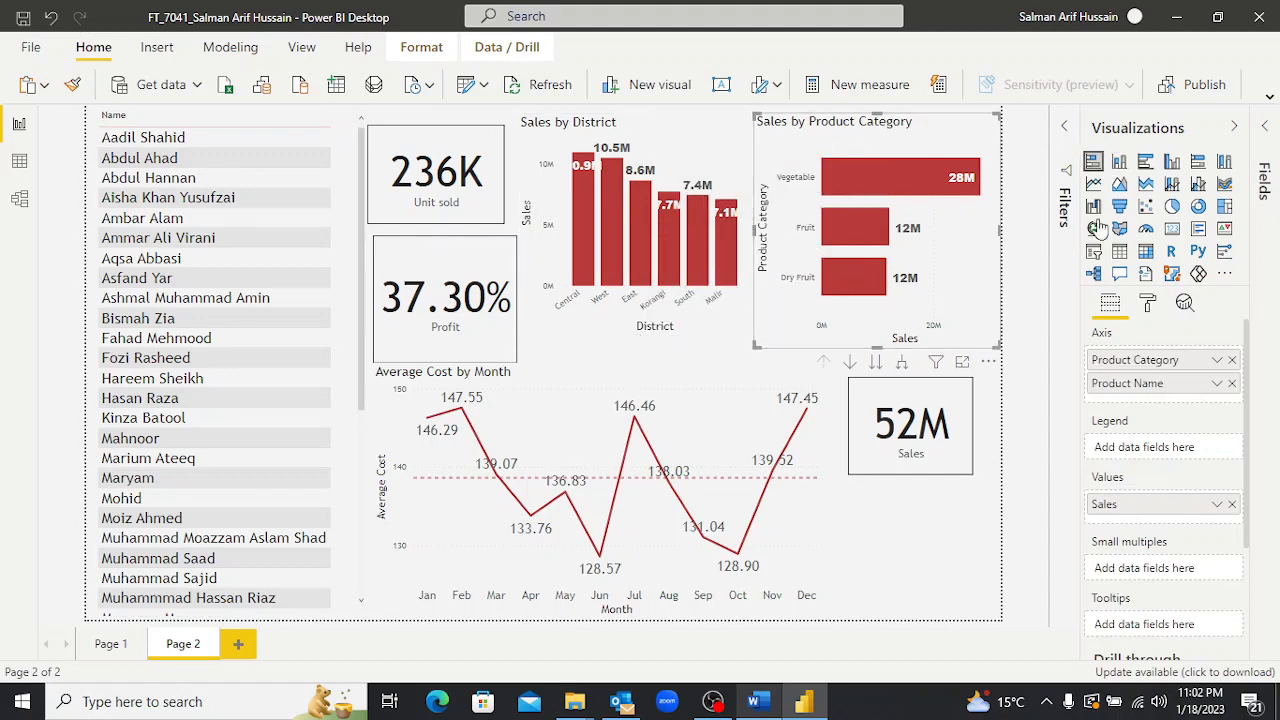
{"action": "left_click", "coordinate": [1149, 304]}
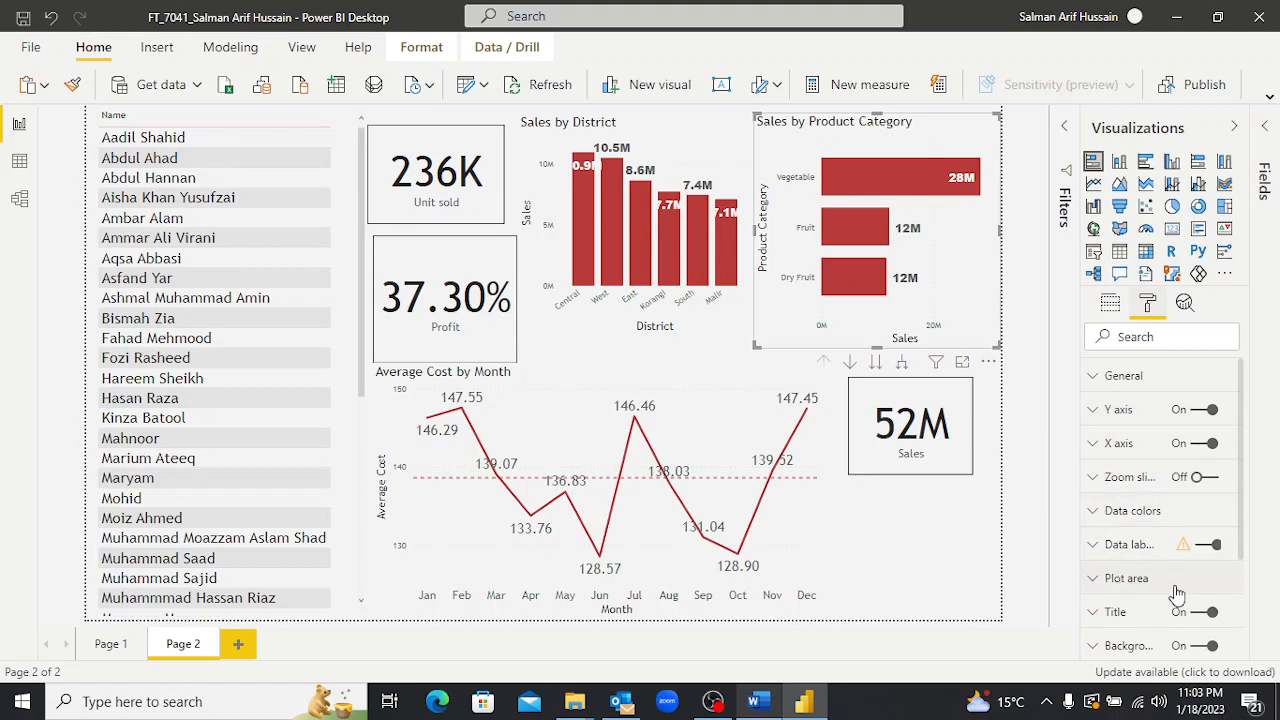
{"action": "left_click", "coordinate": [1096, 545]}
{"action": "left_click", "coordinate": [1098, 545]}
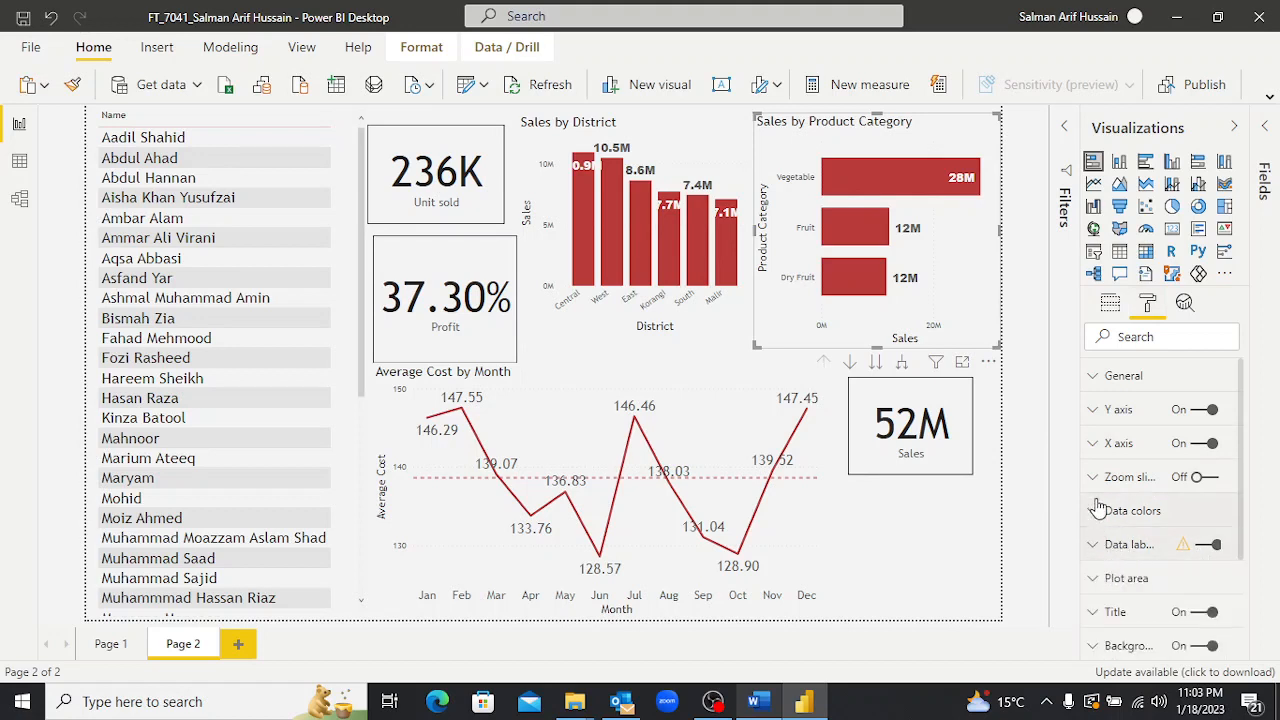
{"action": "left_click", "coordinate": [1094, 410]}
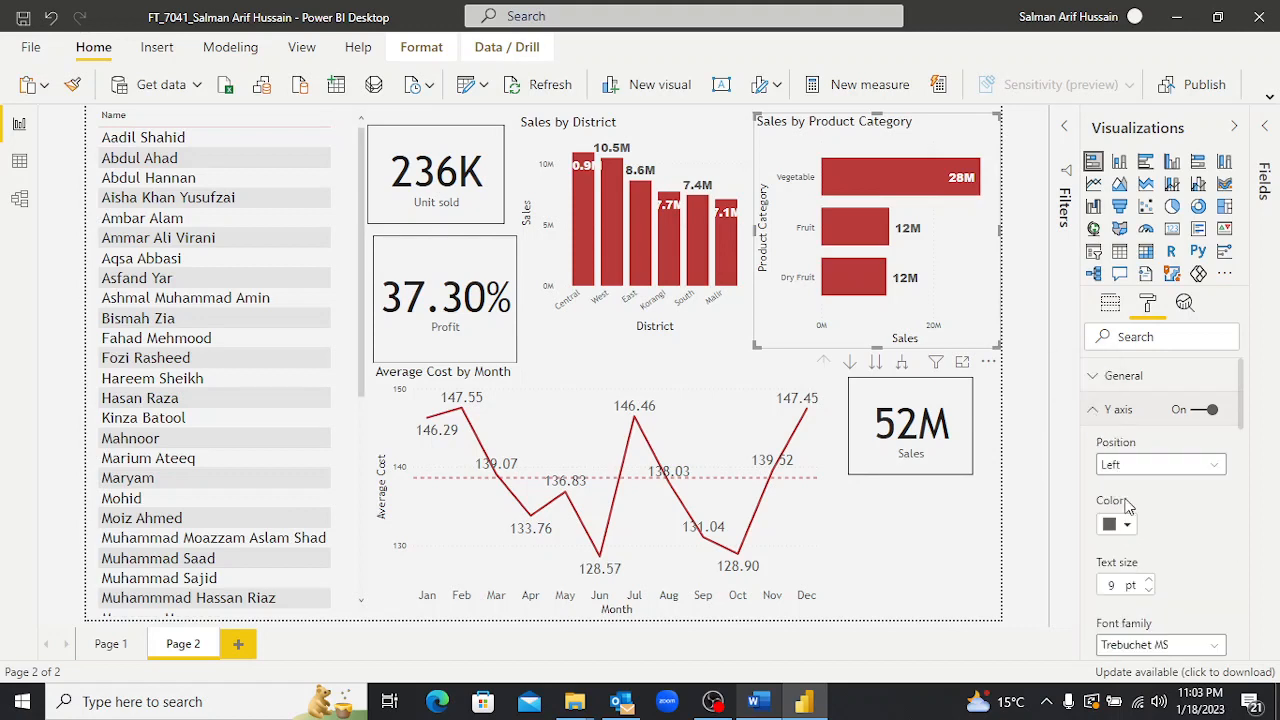
{"action": "left_click", "coordinate": [1151, 580]}
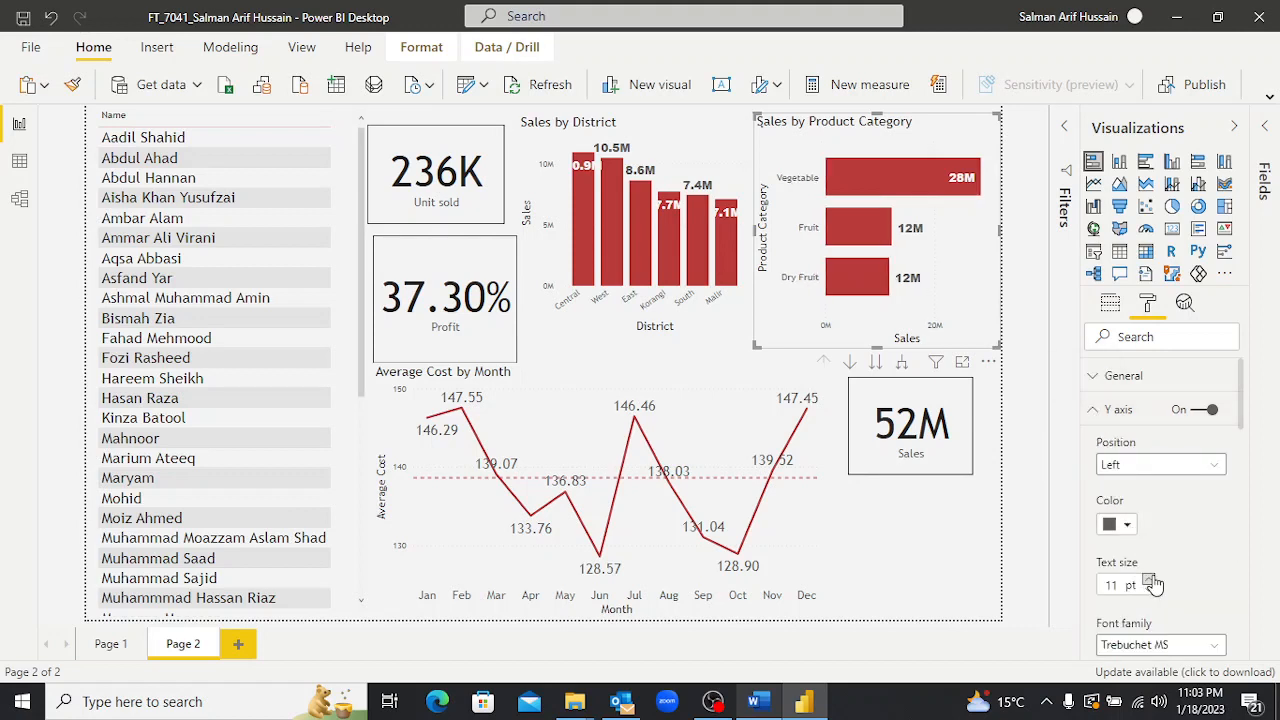
{"action": "left_click", "coordinate": [1151, 580]}
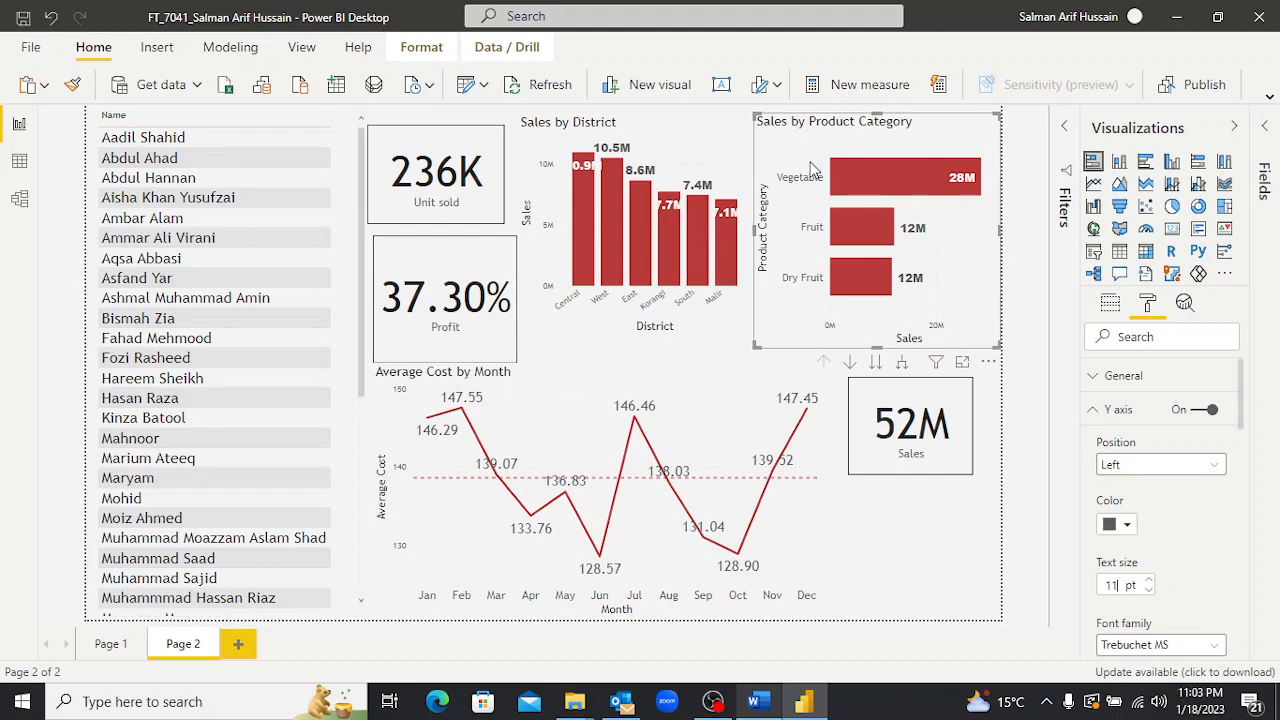
Drill down from Vegetable to its product names in the Sales by Product Category chart.
{"action": "left_click", "coordinate": [864, 172]}
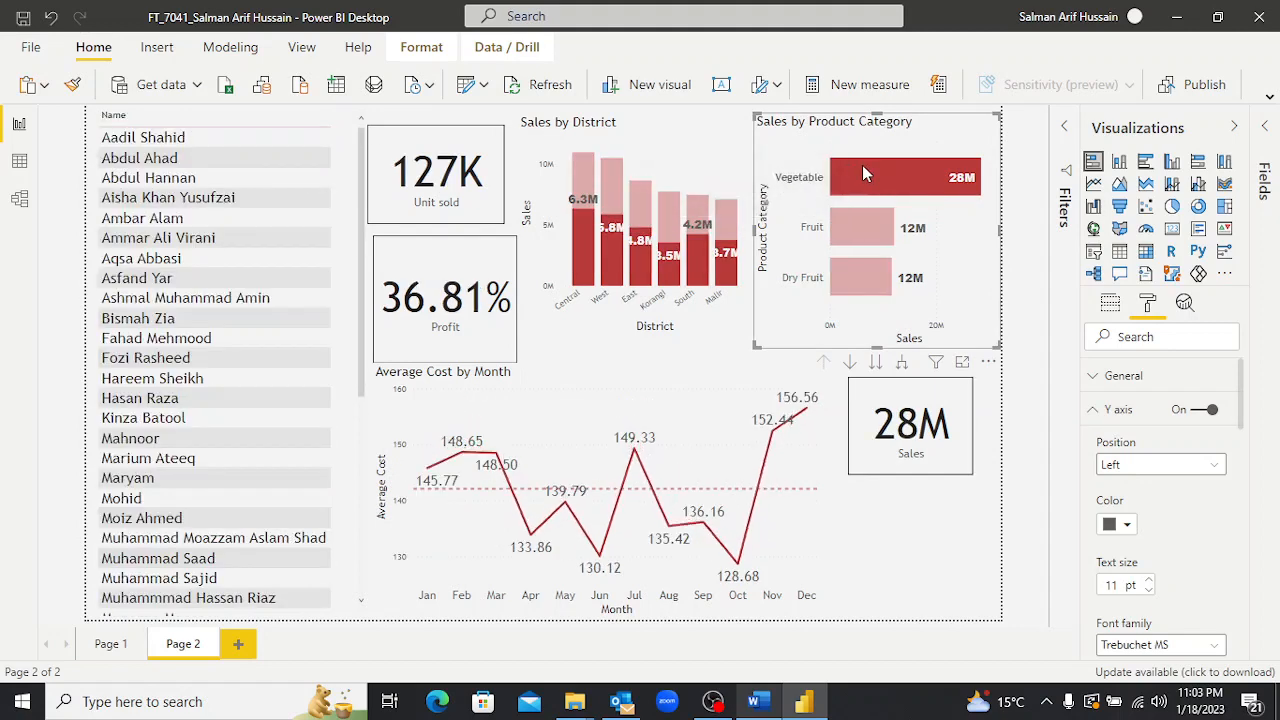
{"action": "right_click", "coordinate": [863, 167]}
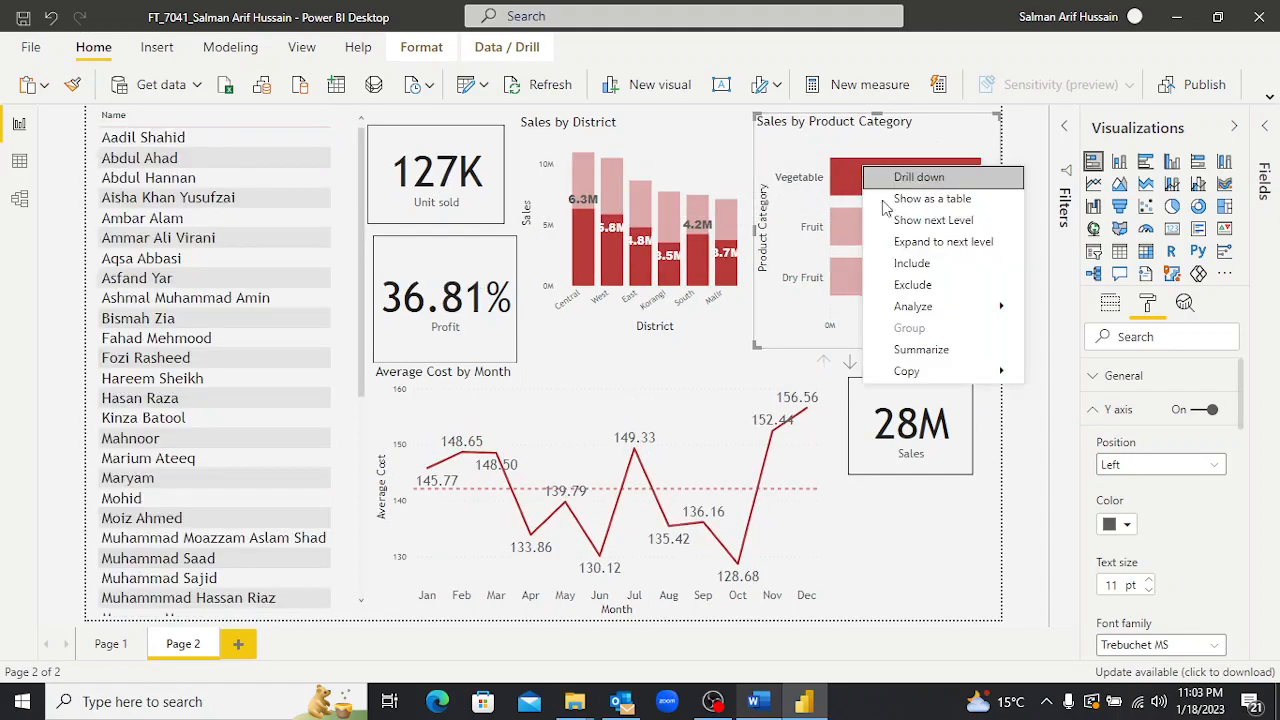
{"action": "left_click", "coordinate": [905, 180]}
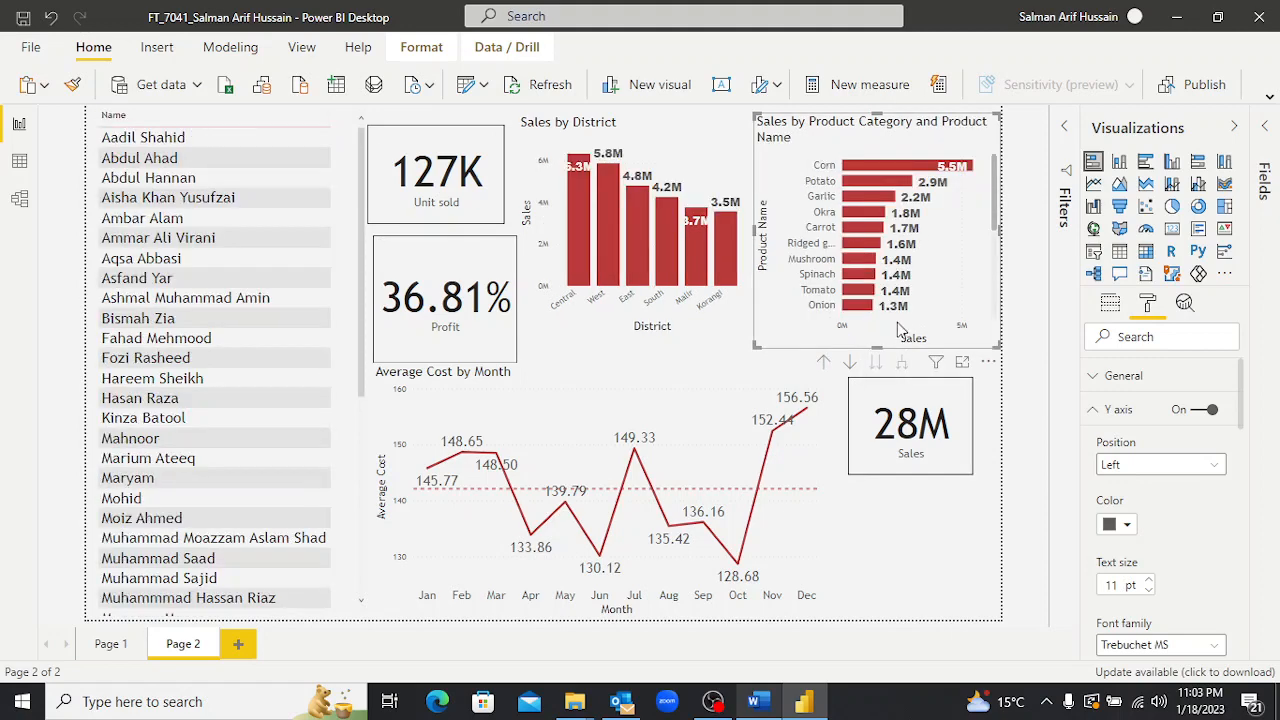
View the product-level sales chart in focus mode, select Potato and return to the report page.
{"action": "left_click", "coordinate": [961, 364]}
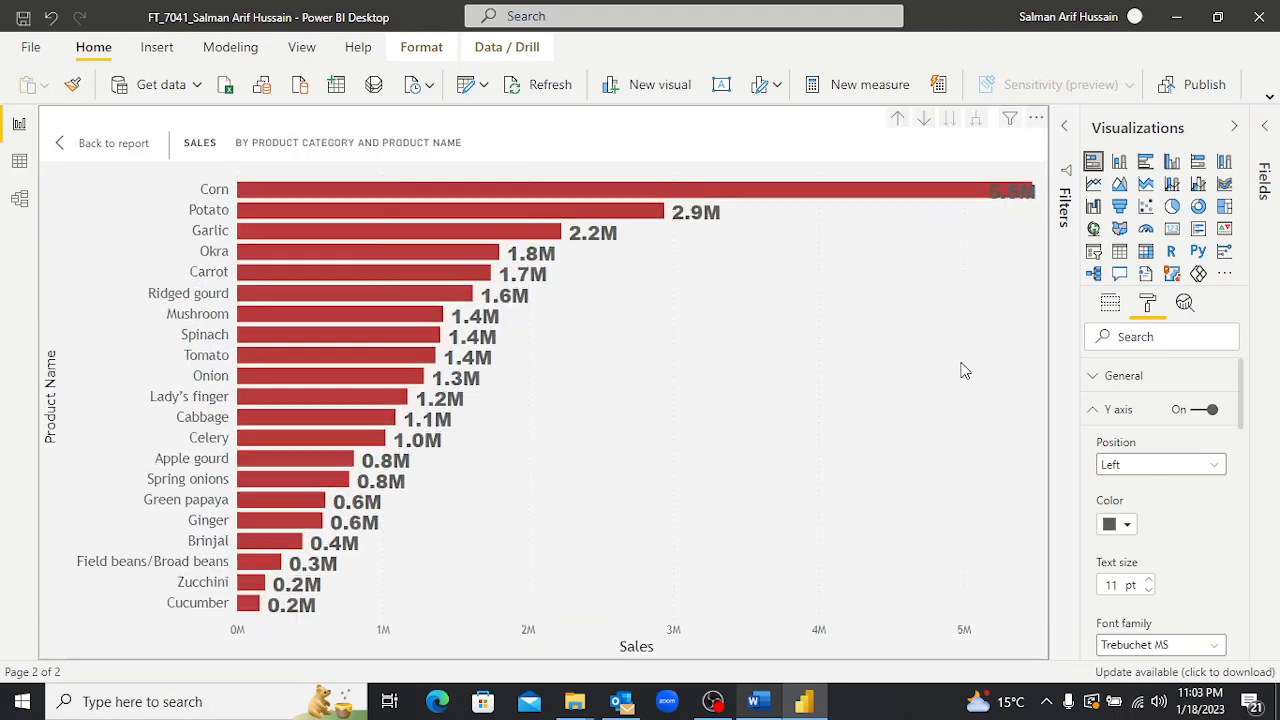
{"action": "left_click", "coordinate": [258, 209]}
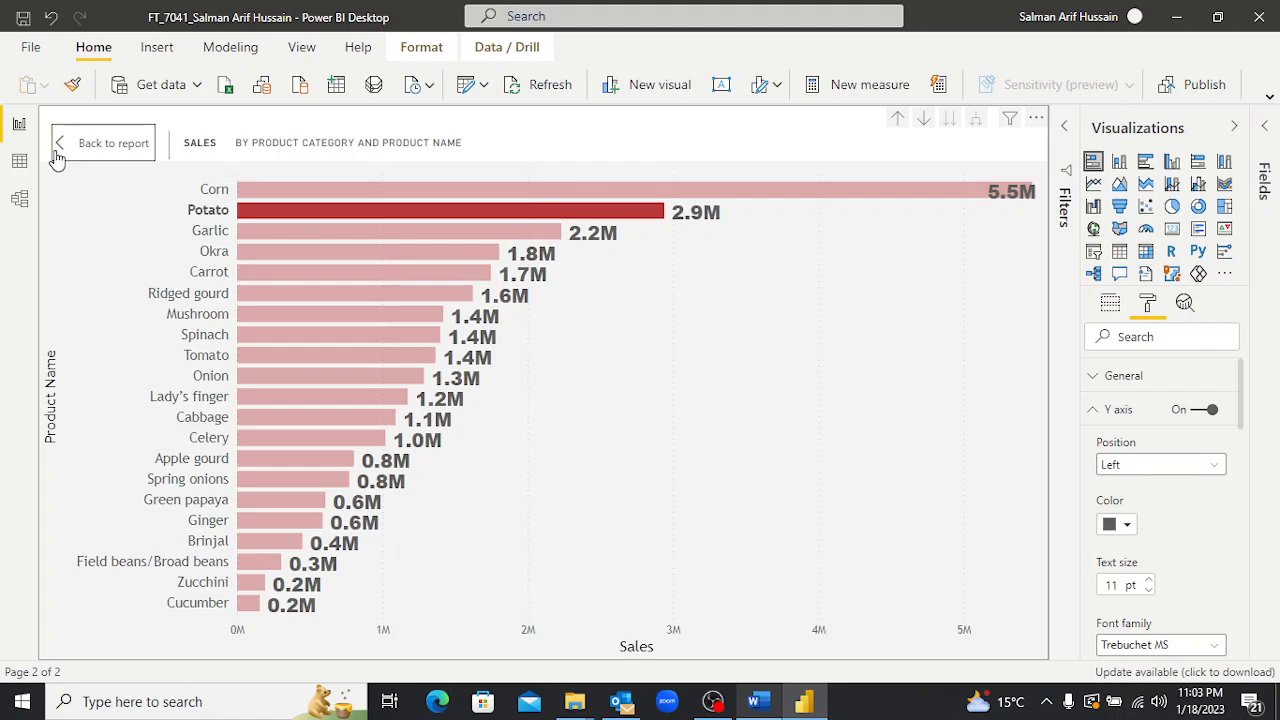
{"action": "left_click", "coordinate": [60, 150]}
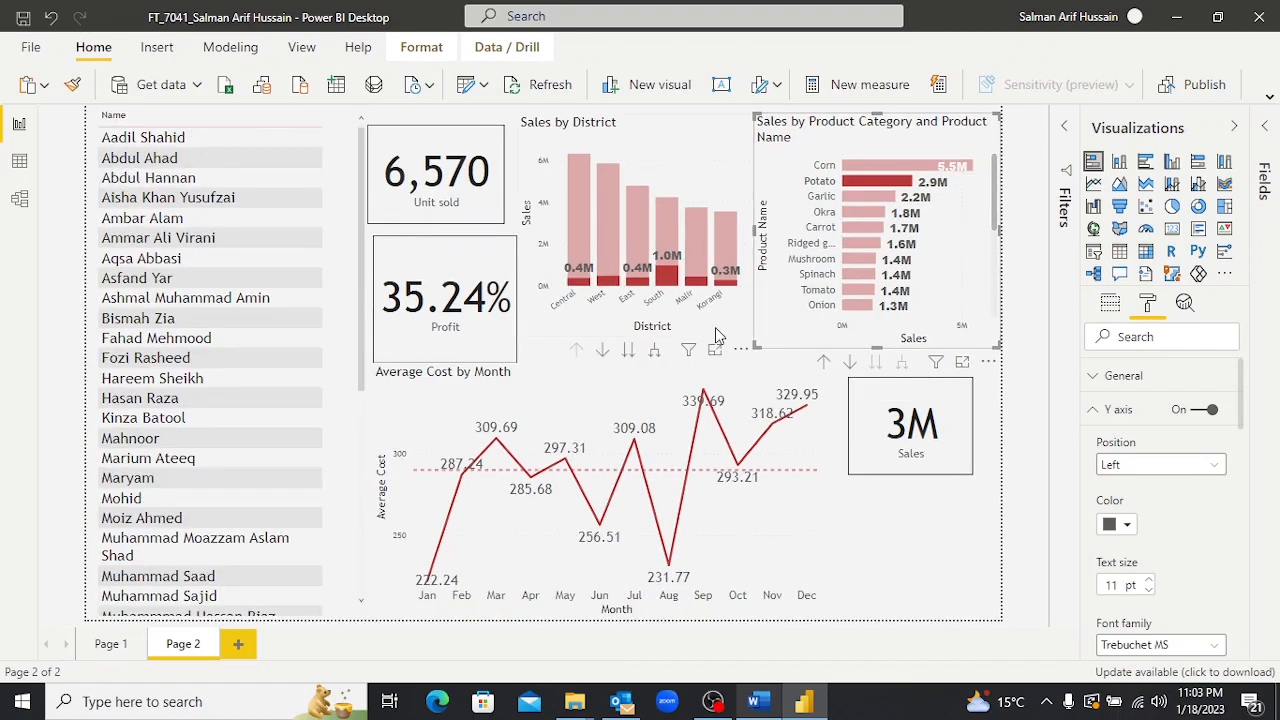
Cross-filter the vegetable sales by individual people in the Name table and by the Potato product to compare the visuals.
{"action": "left_click", "coordinate": [136, 278]}
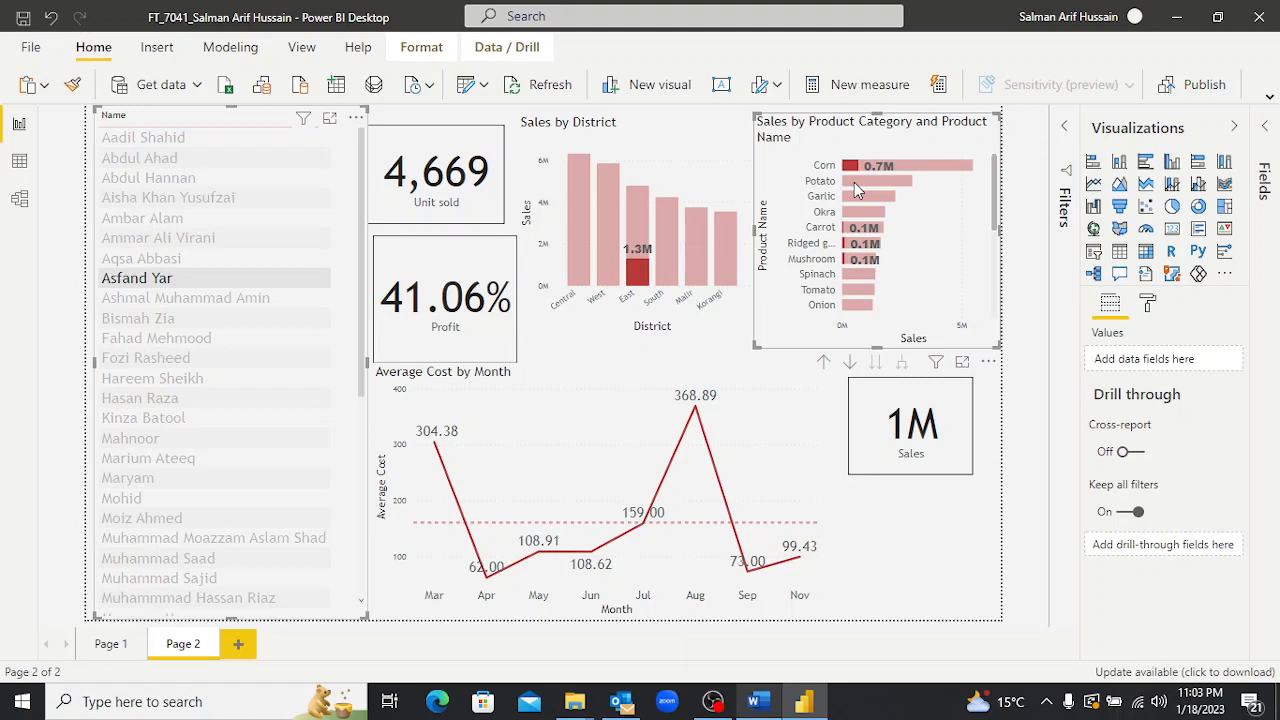
{"action": "left_click", "coordinate": [854, 182]}
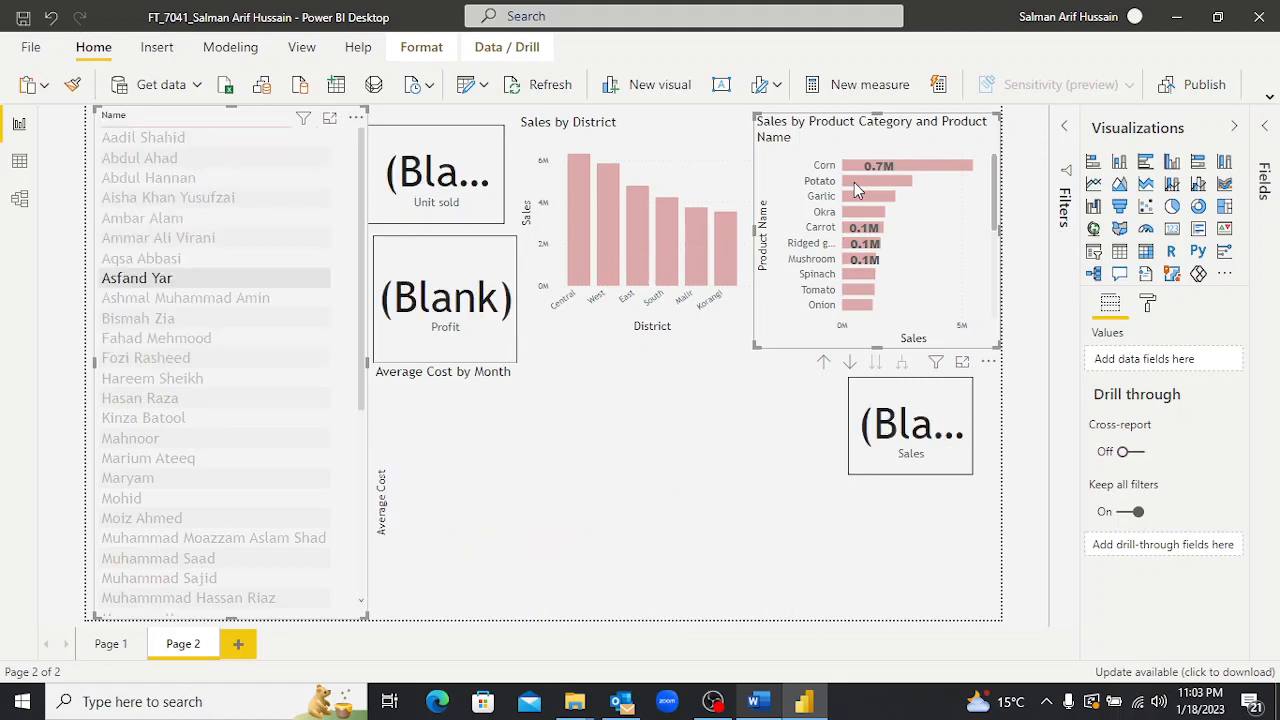
{"action": "left_click", "coordinate": [155, 283]}
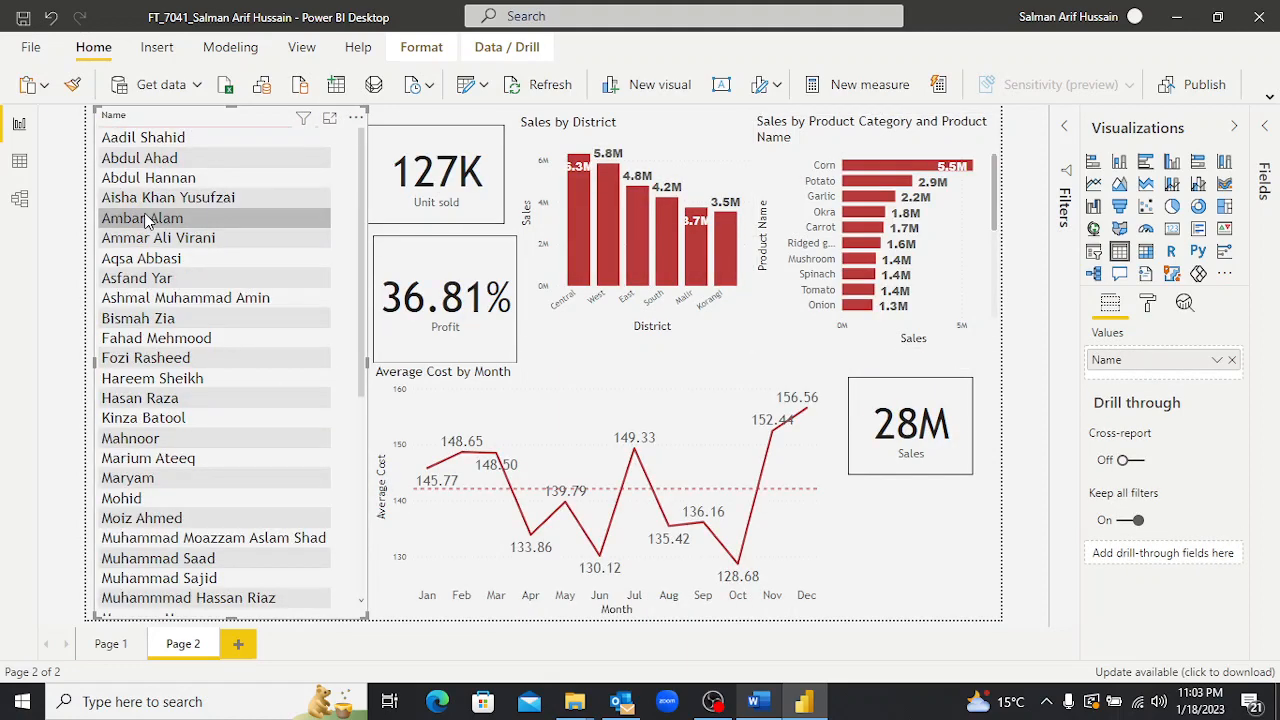
{"action": "left_click", "coordinate": [147, 218]}
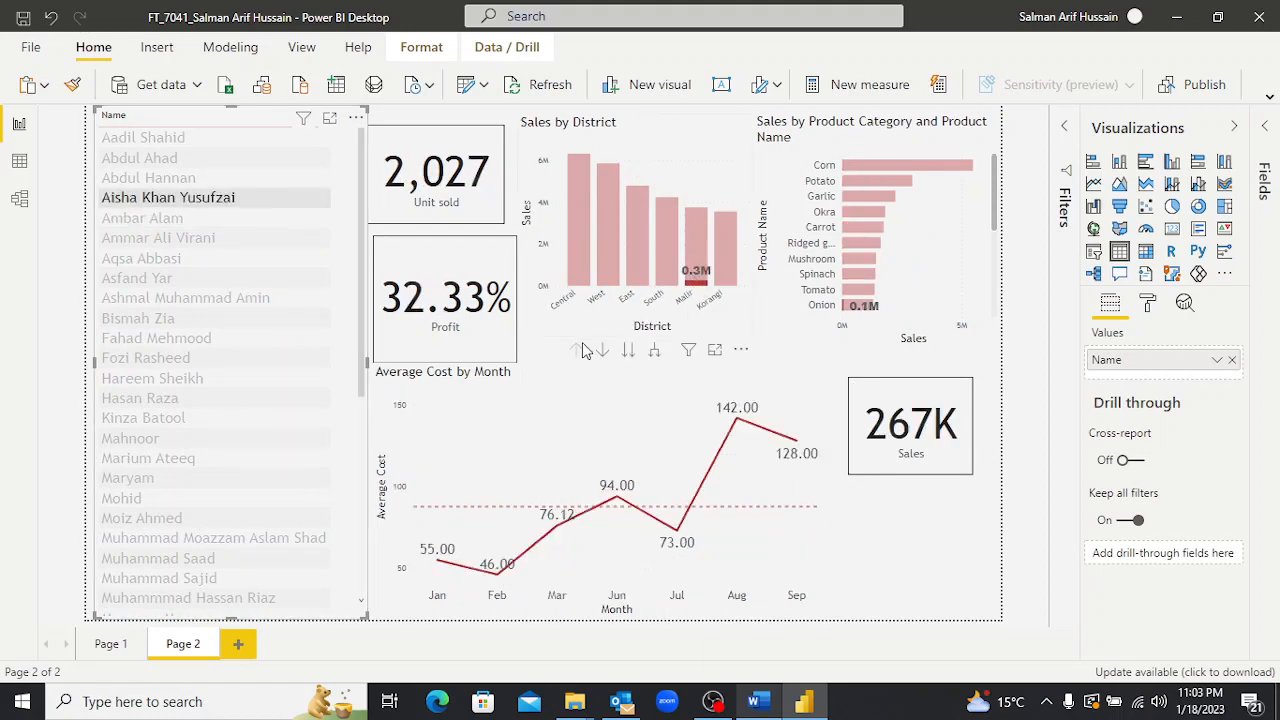
Cross-filter the visuals by the West district and clear the selection again.
{"action": "left_click", "coordinate": [607, 214]}
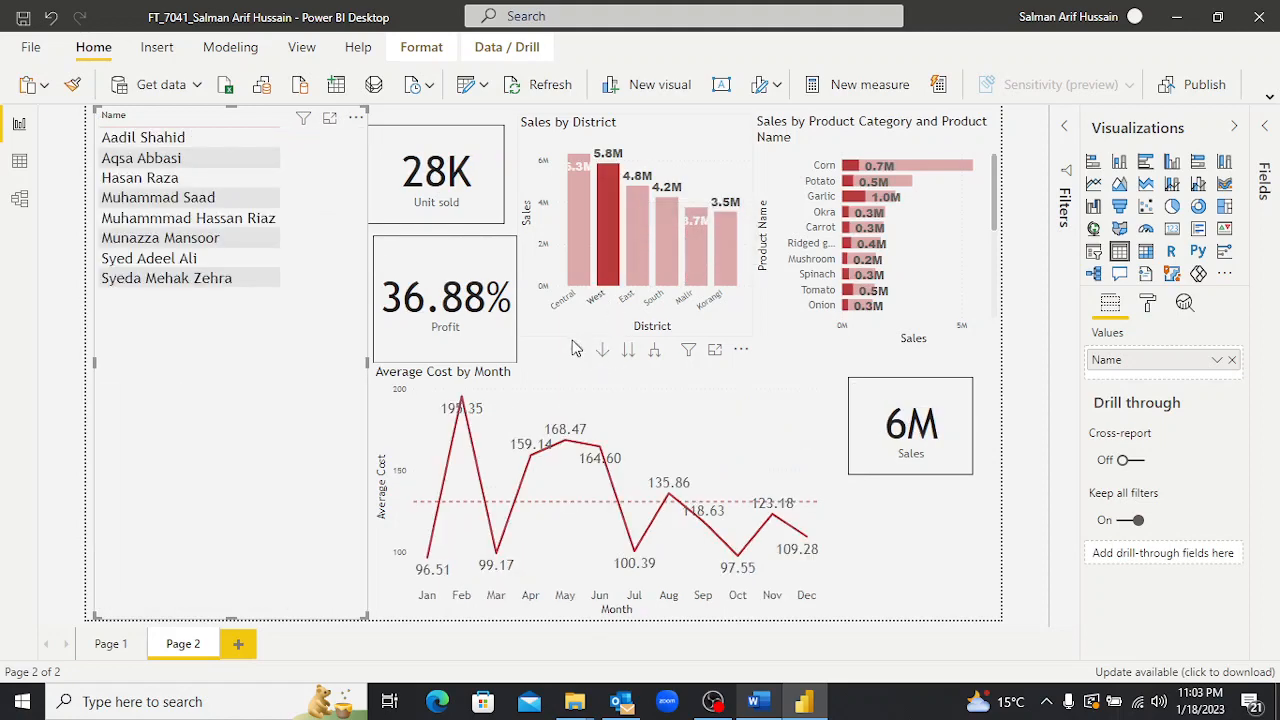
{"action": "left_click", "coordinate": [609, 232]}
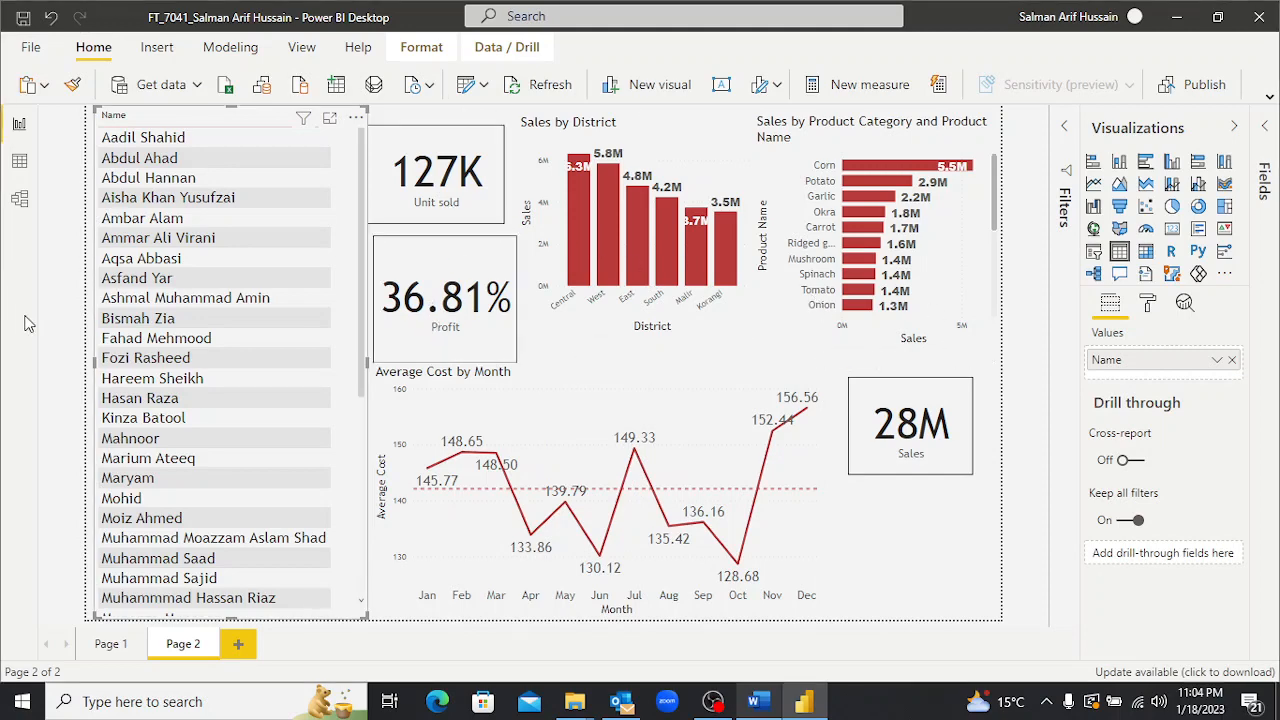
Switch to the Word brief and read the Task 11 measures and filters, comparing them with the Power BI report.
{"action": "key", "text": "alt+Tab"}
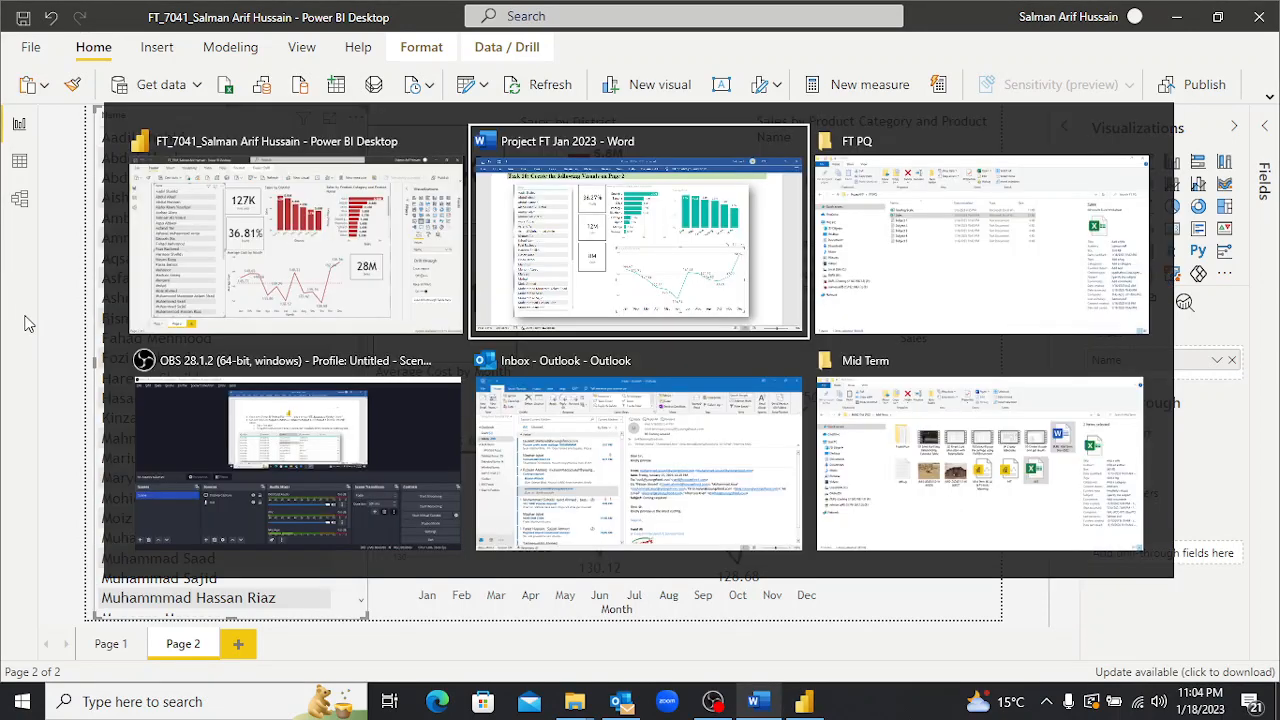
{"action": "key", "text": "alt+shift+Tab"}
{"action": "key", "text": "alt+Tab"}
{"action": "scroll", "coordinate": [25, 323], "scroll_direction": "down", "scroll_amount": 5}
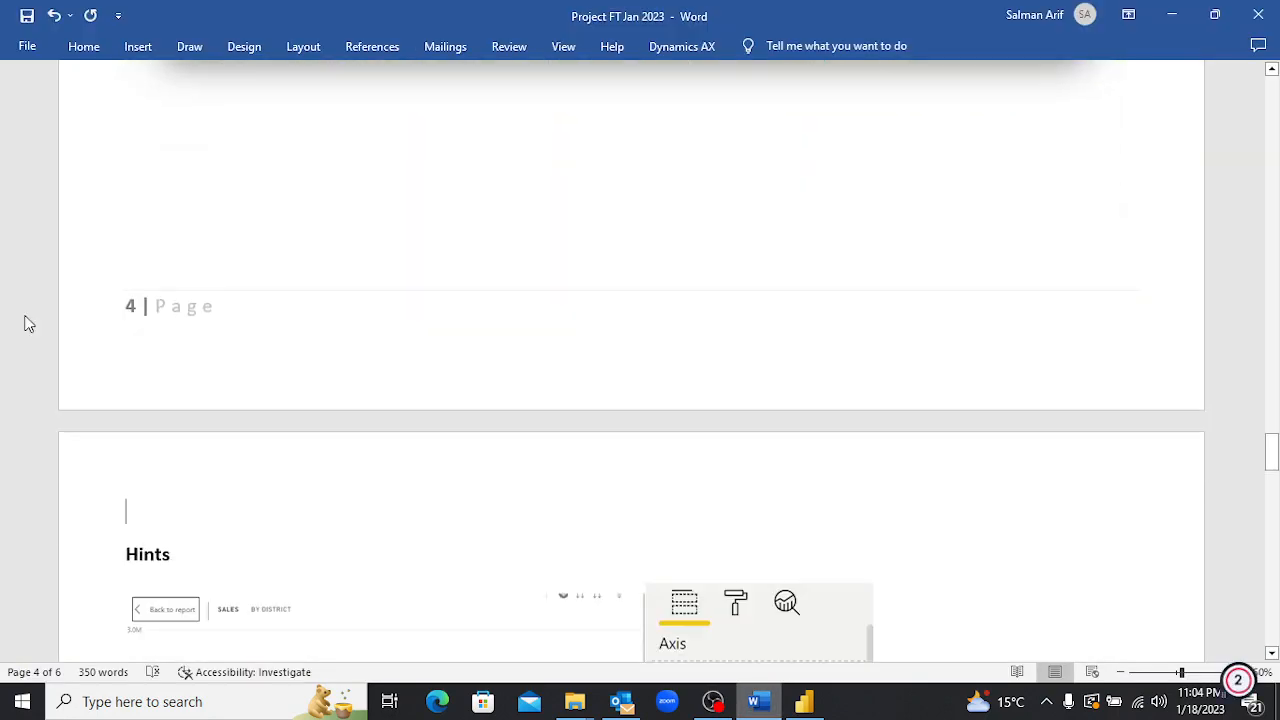
{"action": "scroll", "coordinate": [25, 323], "scroll_direction": "down", "scroll_amount": 15}
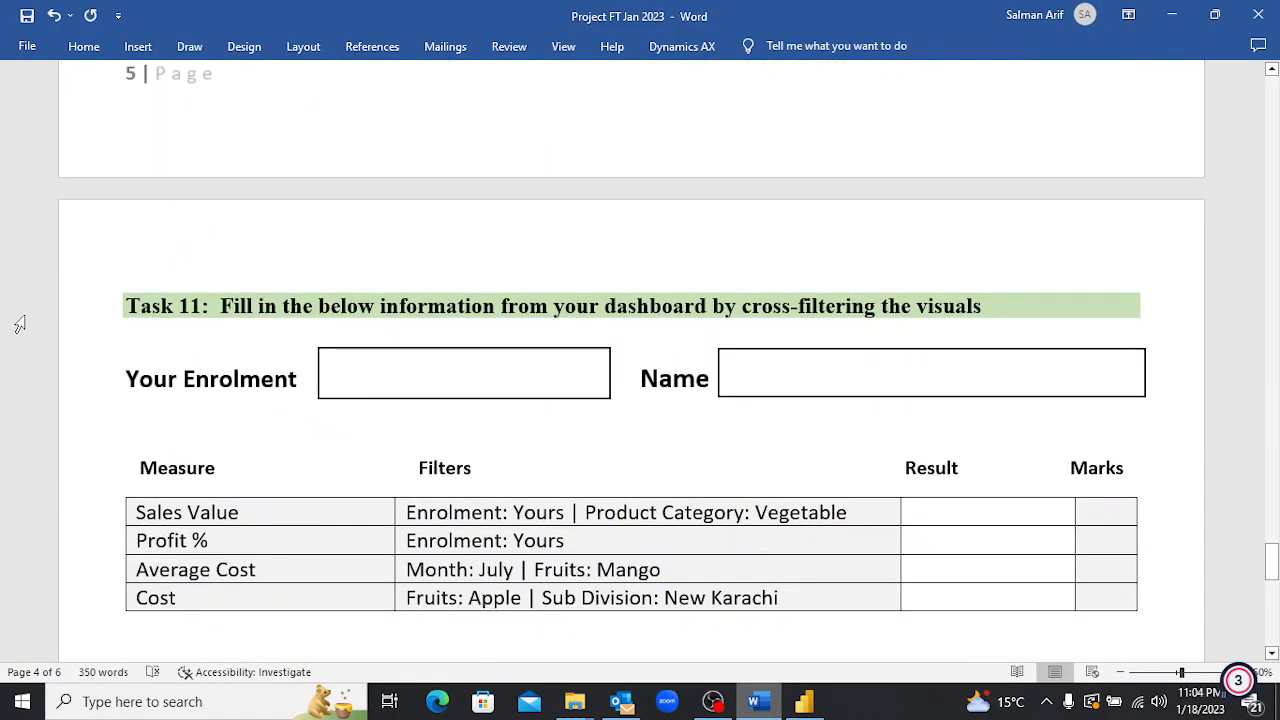
{"action": "scroll", "coordinate": [20, 323], "scroll_direction": "up", "scroll_amount": 5}
{"action": "key", "text": "Page_Down"}
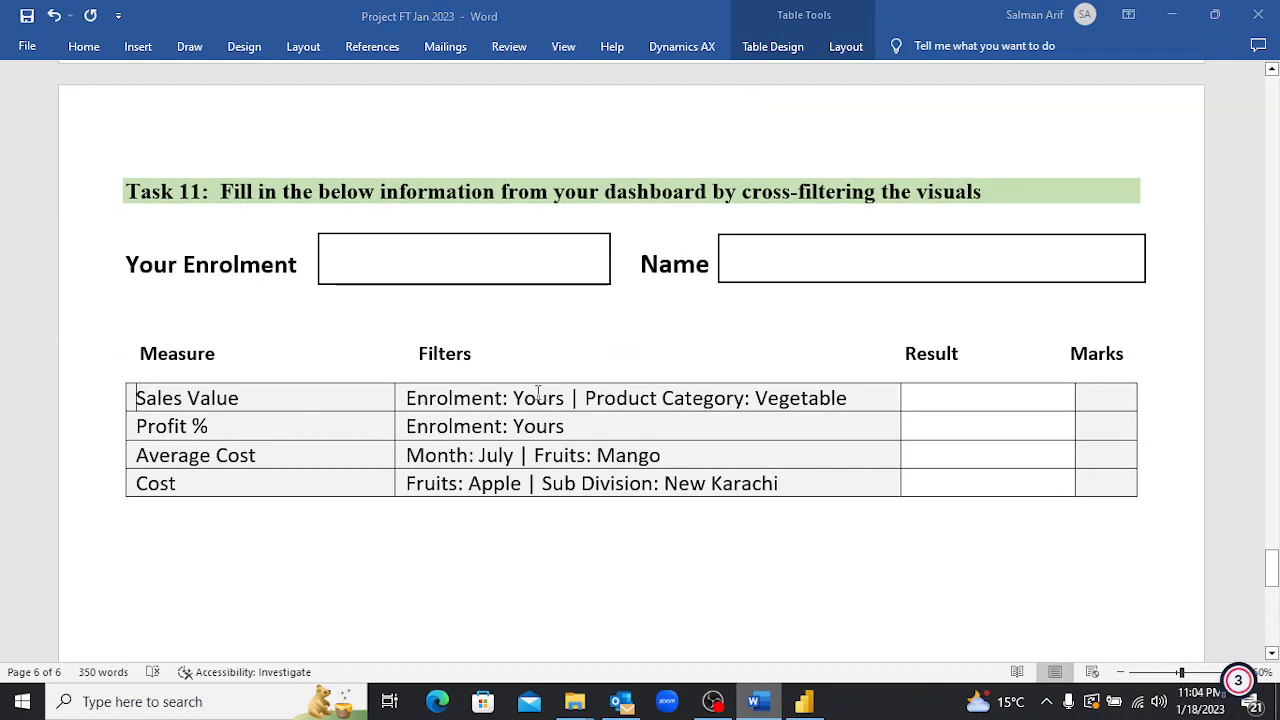
{"action": "key", "text": "alt+Tab"}
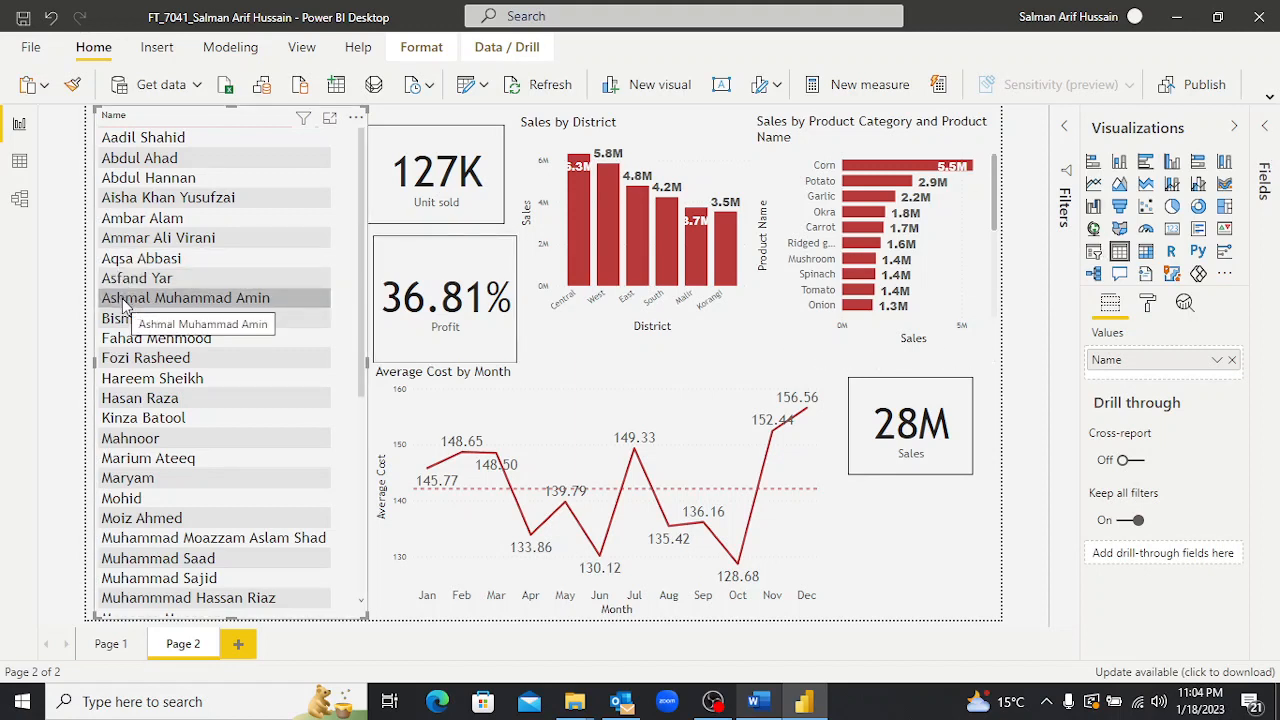
{"action": "key", "text": "alt+Tab"}
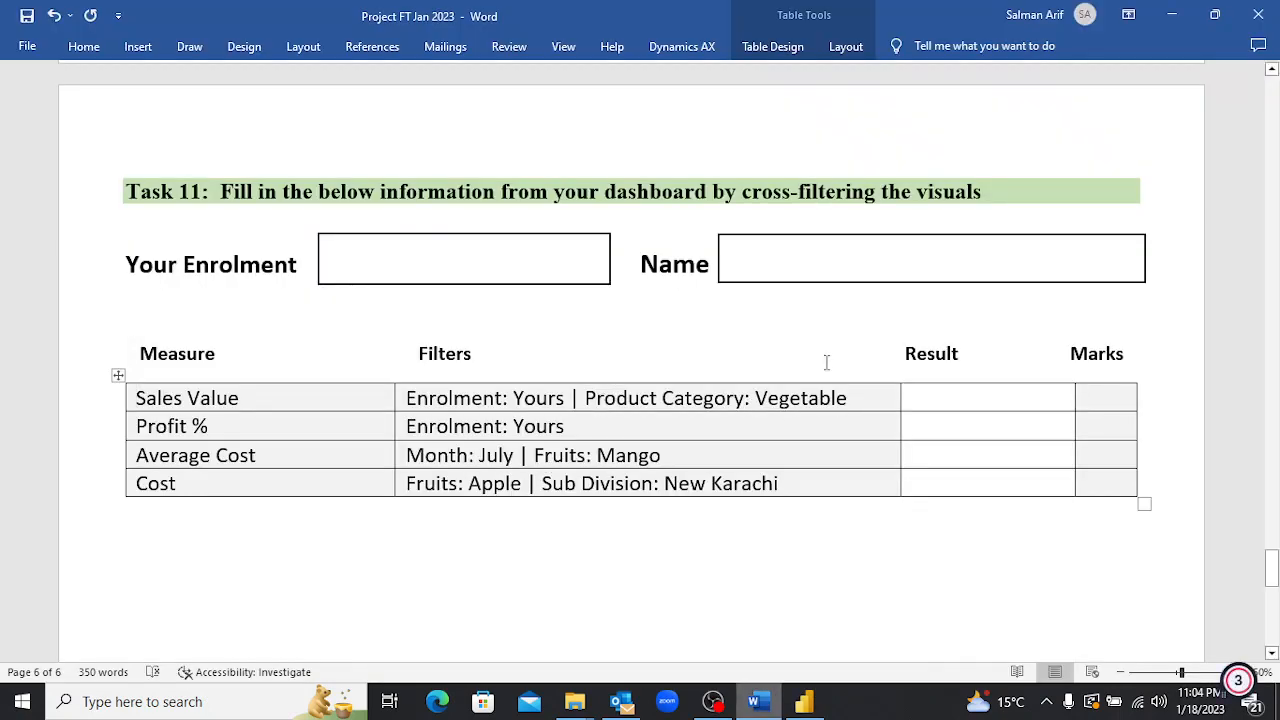
Switch to Power BI, drill the product sales chart up to category level and cross-filter the visuals by Vegetable.
{"action": "key", "text": "alt+Tab"}
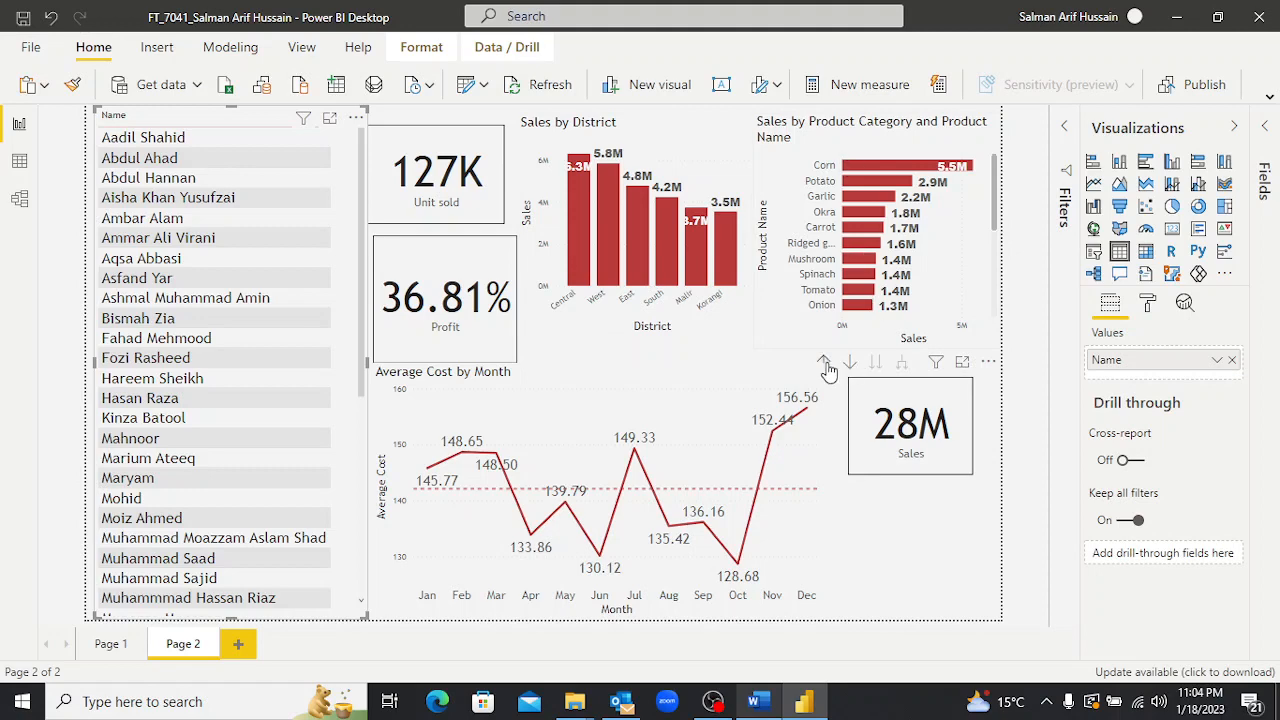
{"action": "left_click", "coordinate": [824, 364]}
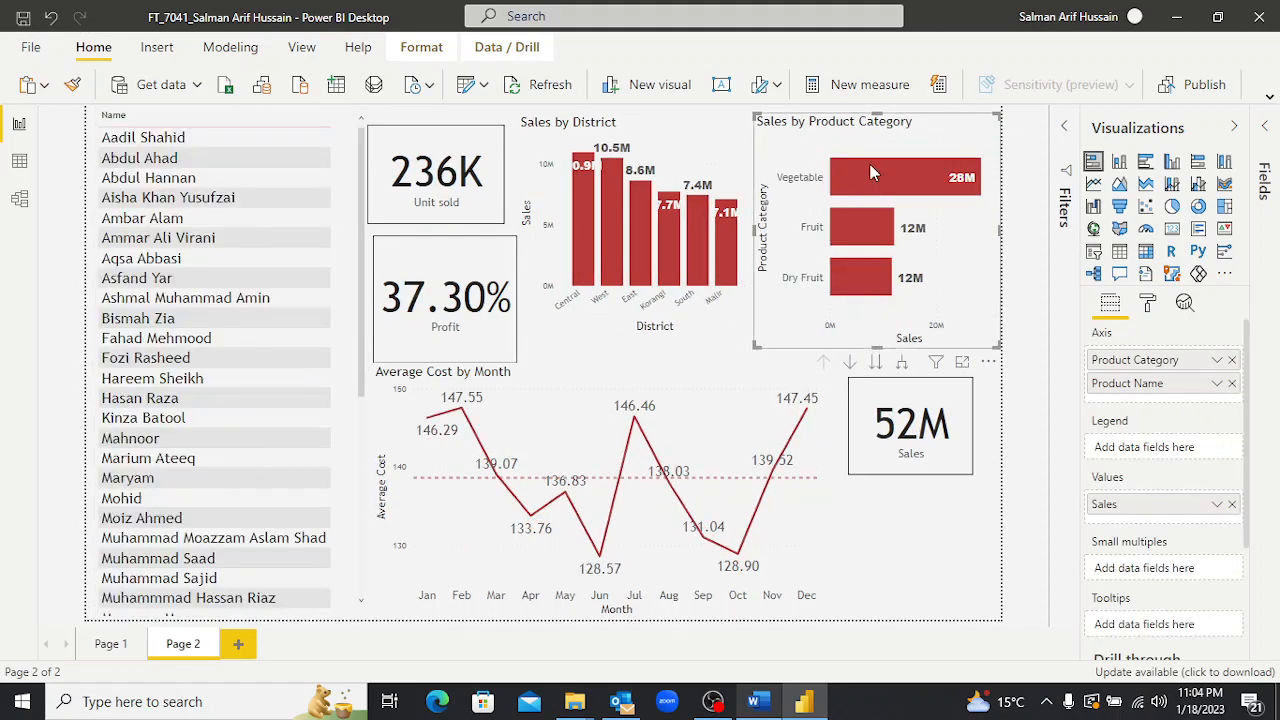
{"action": "left_click", "coordinate": [870, 172]}
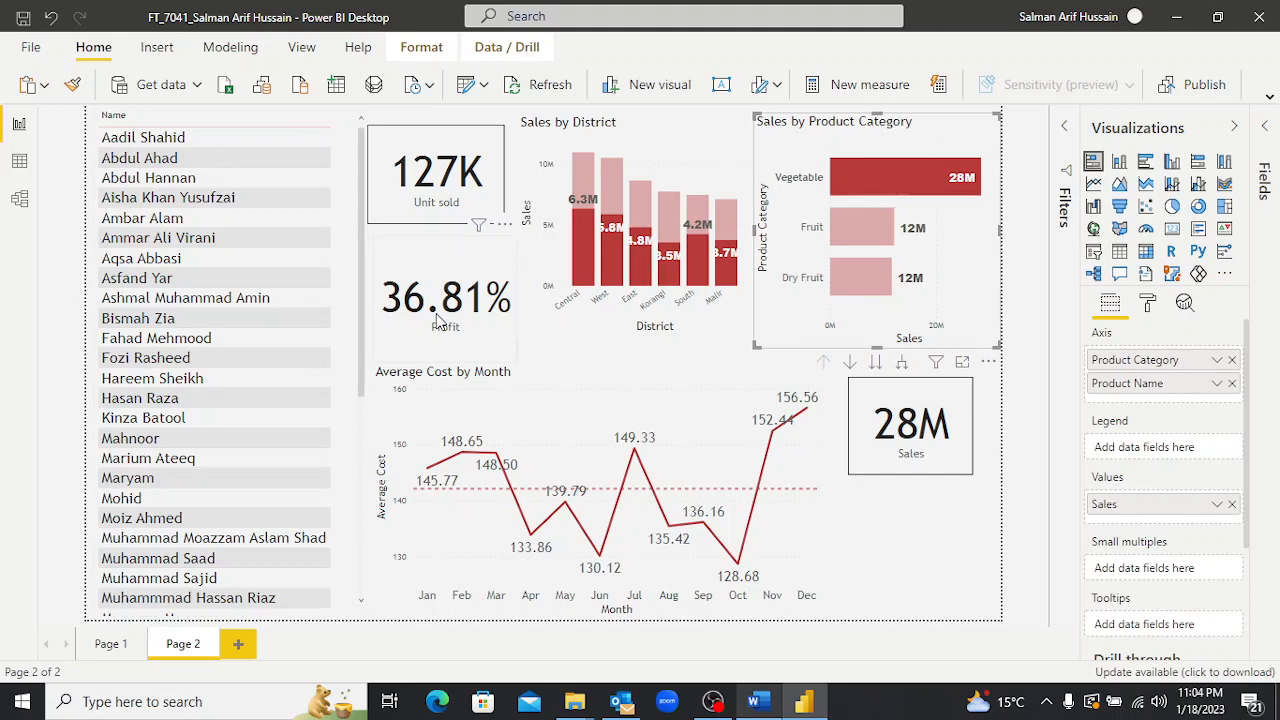
{"action": "key", "text": "alt+Tab"}
{"action": "key", "text": "alt+Tab"}
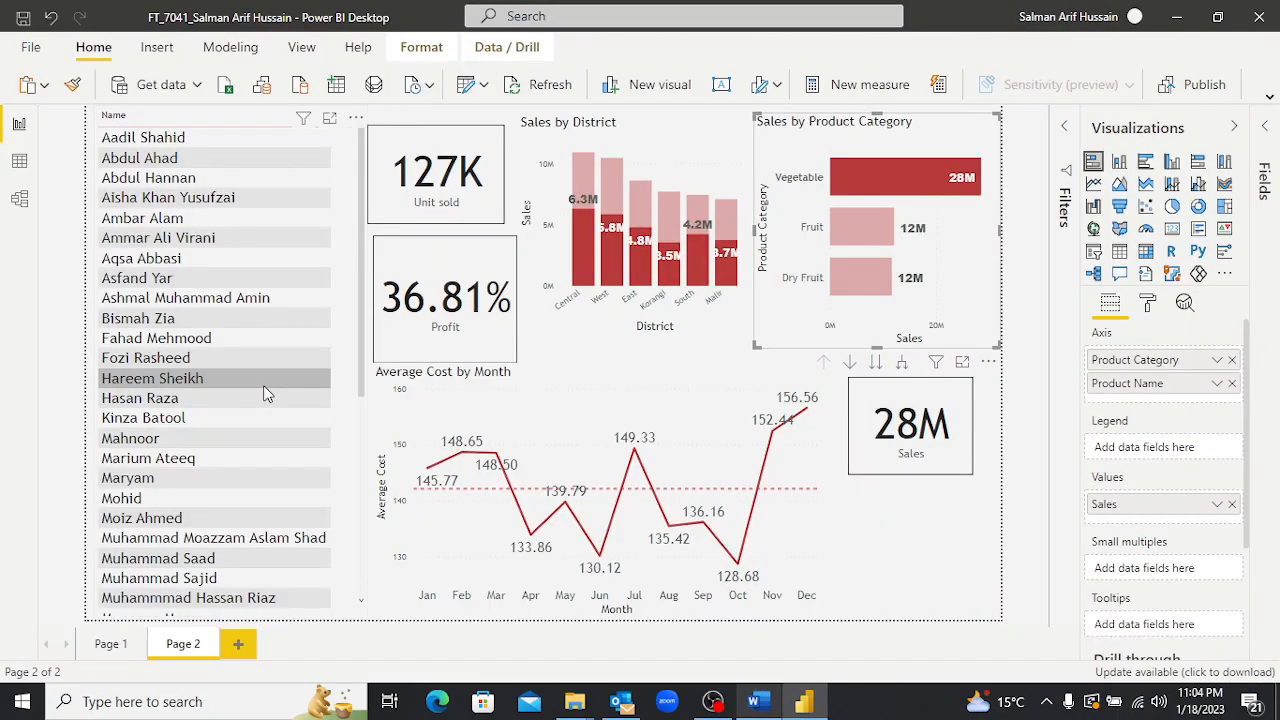
Check the Average Cost filters in Word, drill down from Fruit in the Power BI product sales chart and select Mango.
{"action": "key", "text": "alt+Tab"}
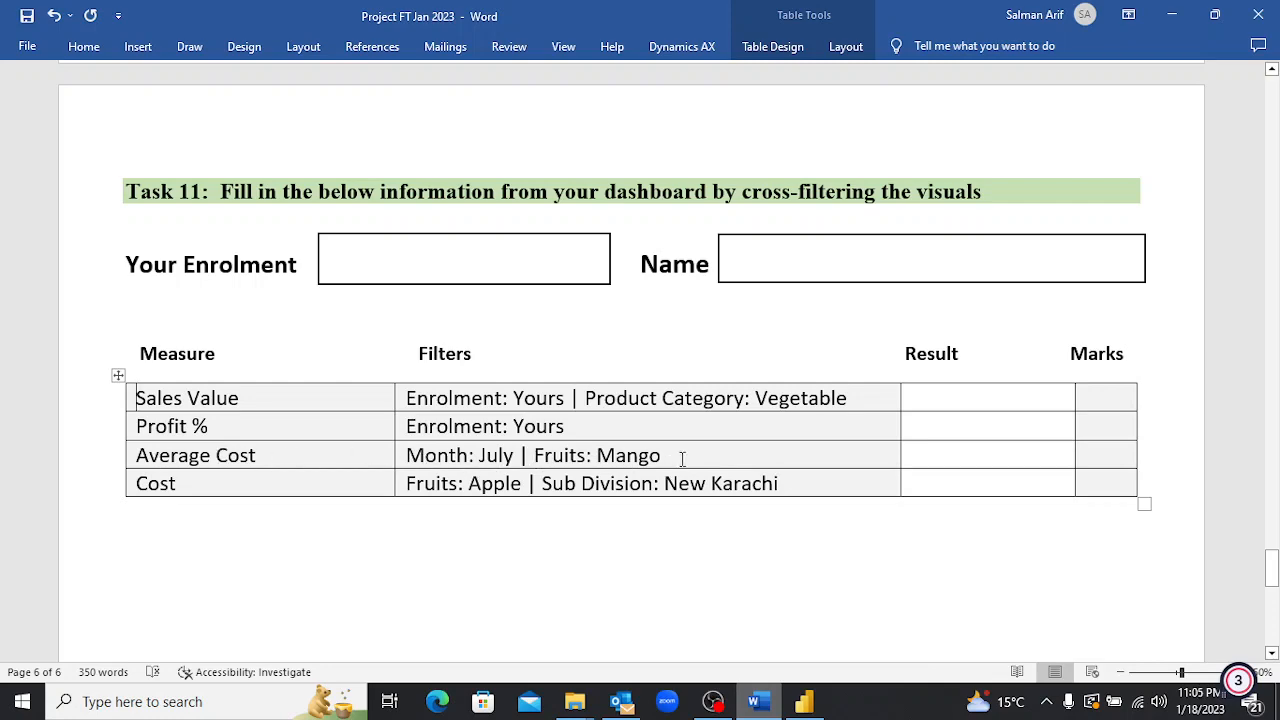
{"action": "key", "text": "alt+Tab"}
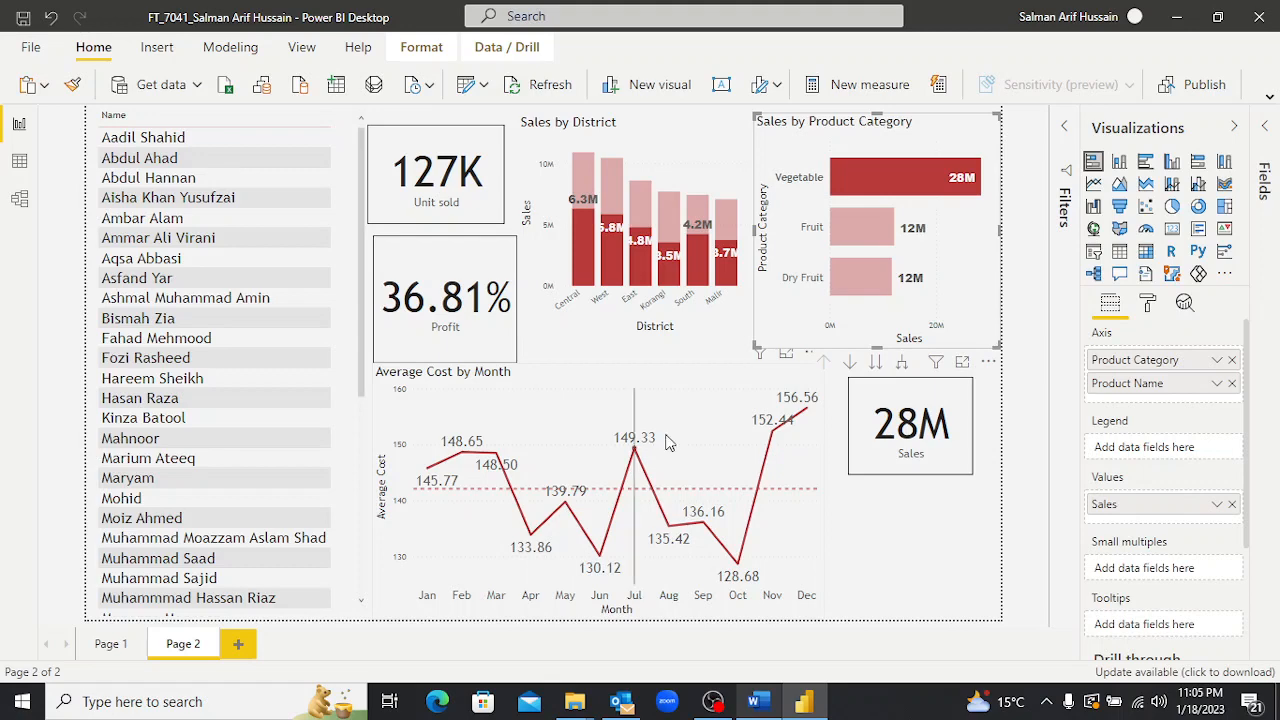
{"action": "left_click", "coordinate": [852, 235]}
{"action": "right_click", "coordinate": [855, 243]}
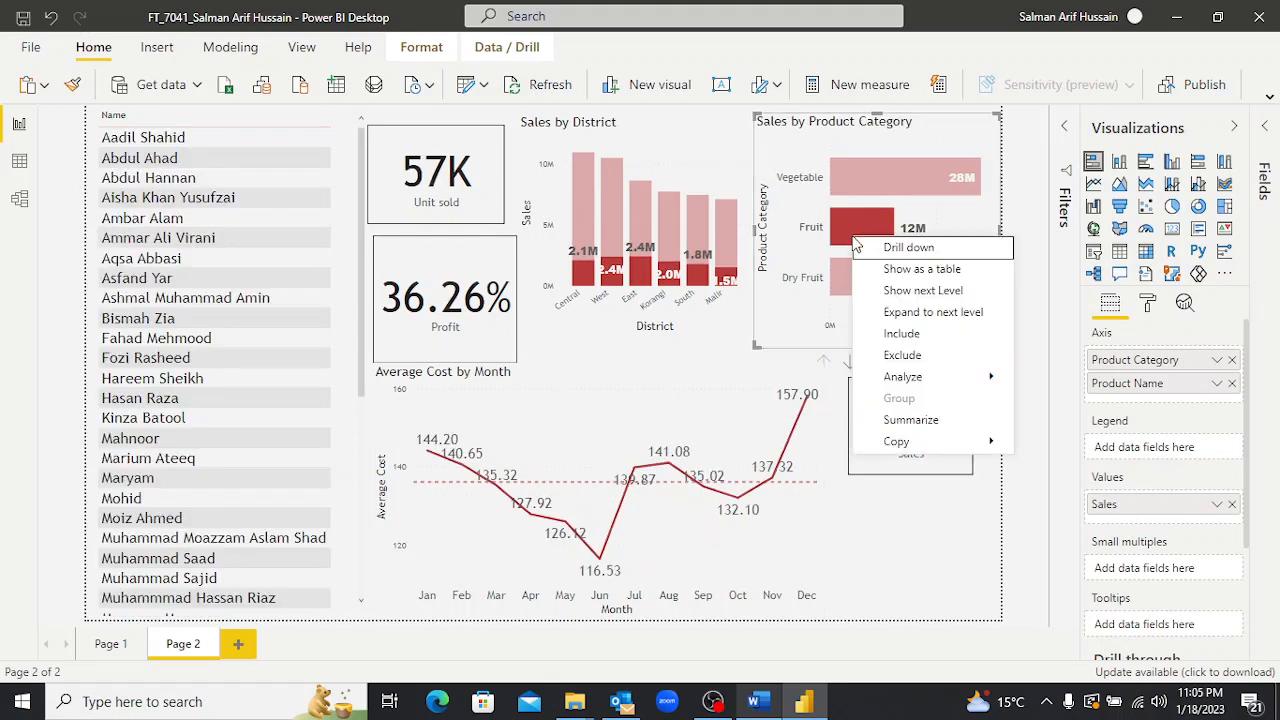
{"action": "left_click", "coordinate": [884, 251]}
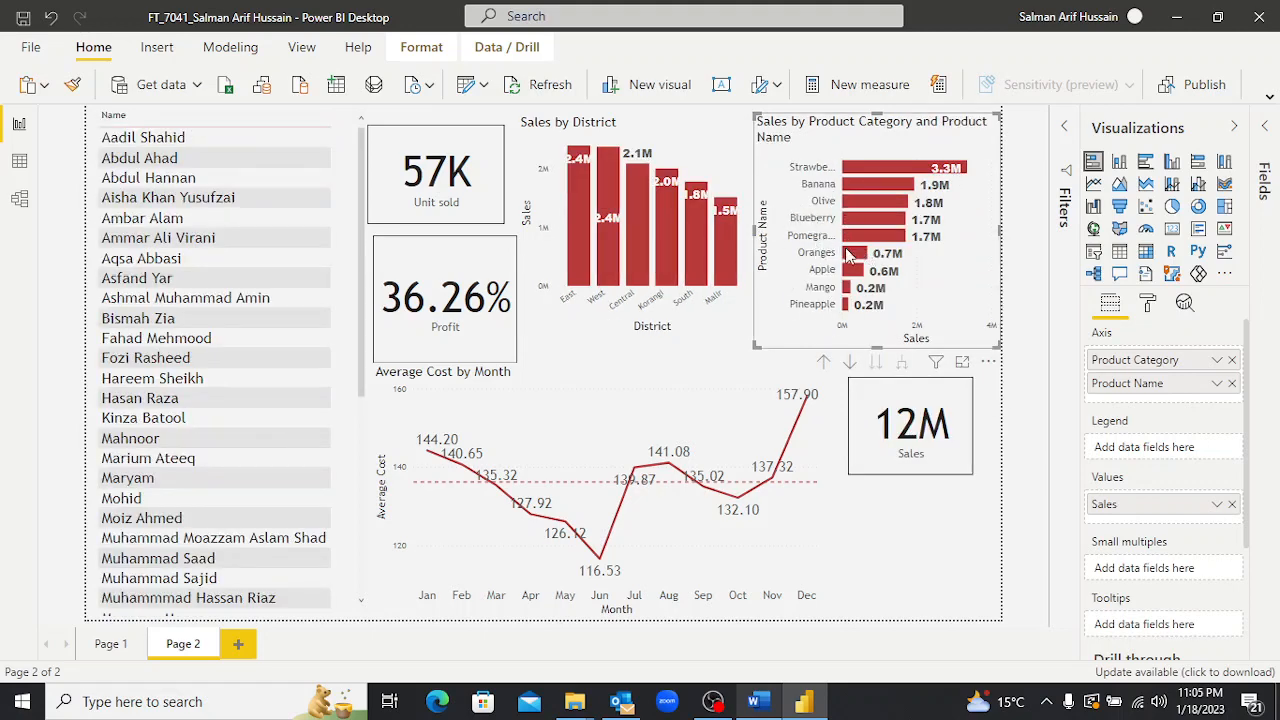
{"action": "left_click", "coordinate": [847, 288]}
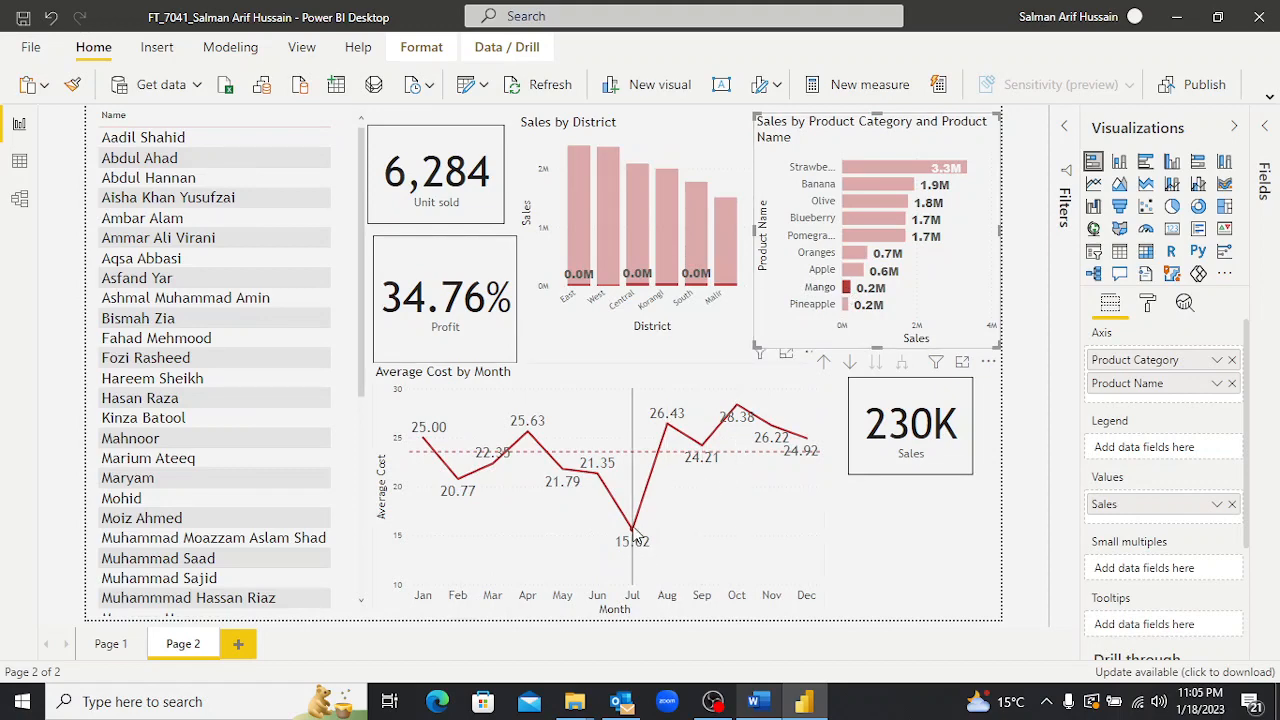
Check the Cost filters in the Word brief and cross-filter the Power BI visuals by Apple.
{"action": "key", "text": "alt+Tab"}
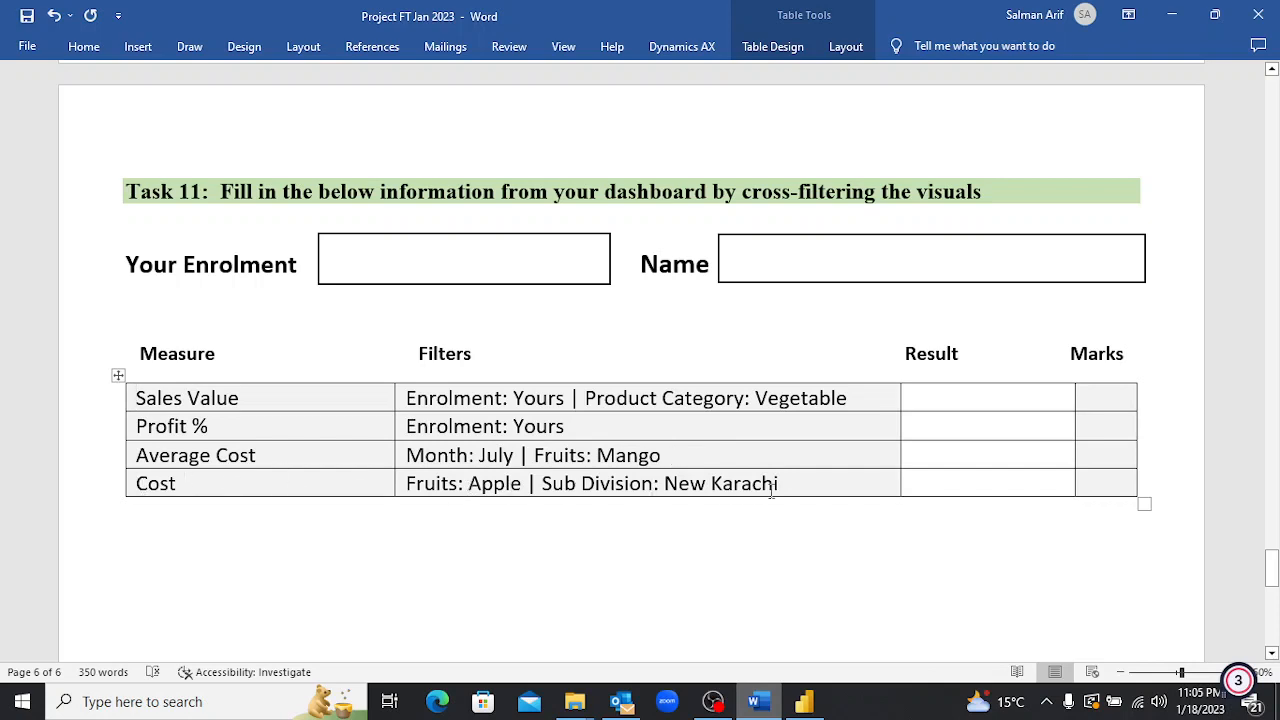
{"action": "key", "text": "alt+Tab"}
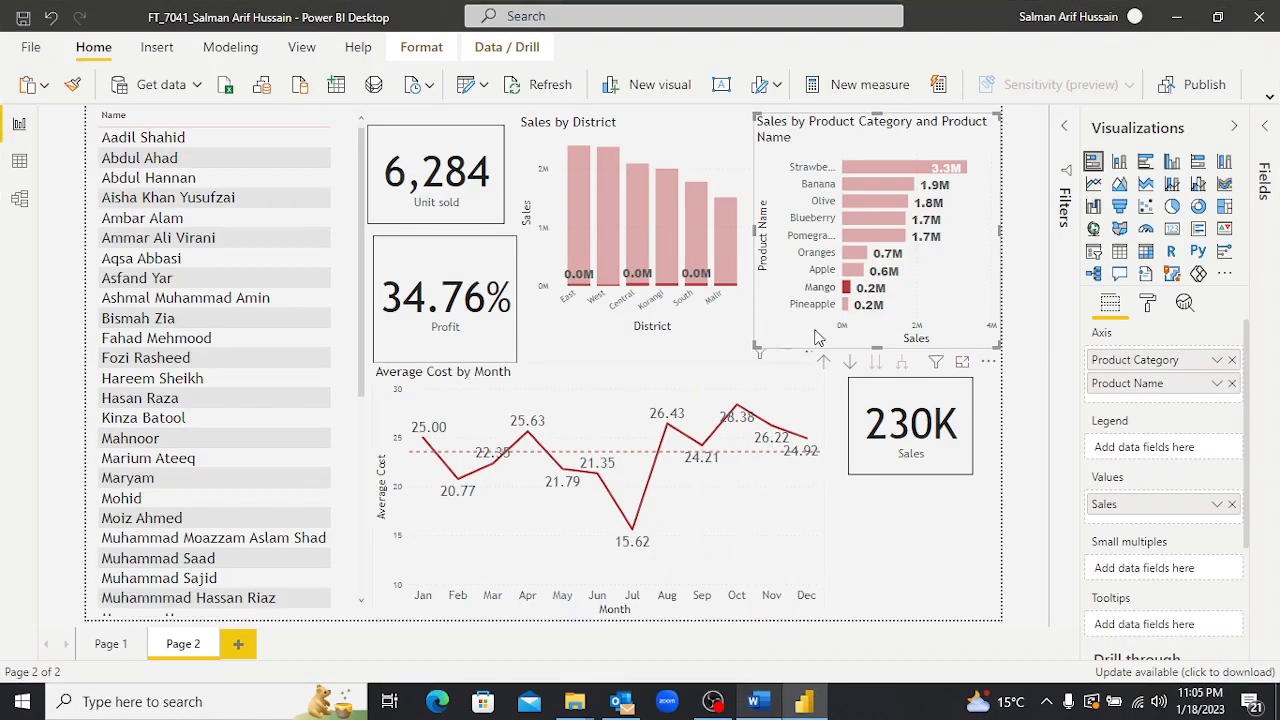
{"action": "key", "text": "alt+Tab"}
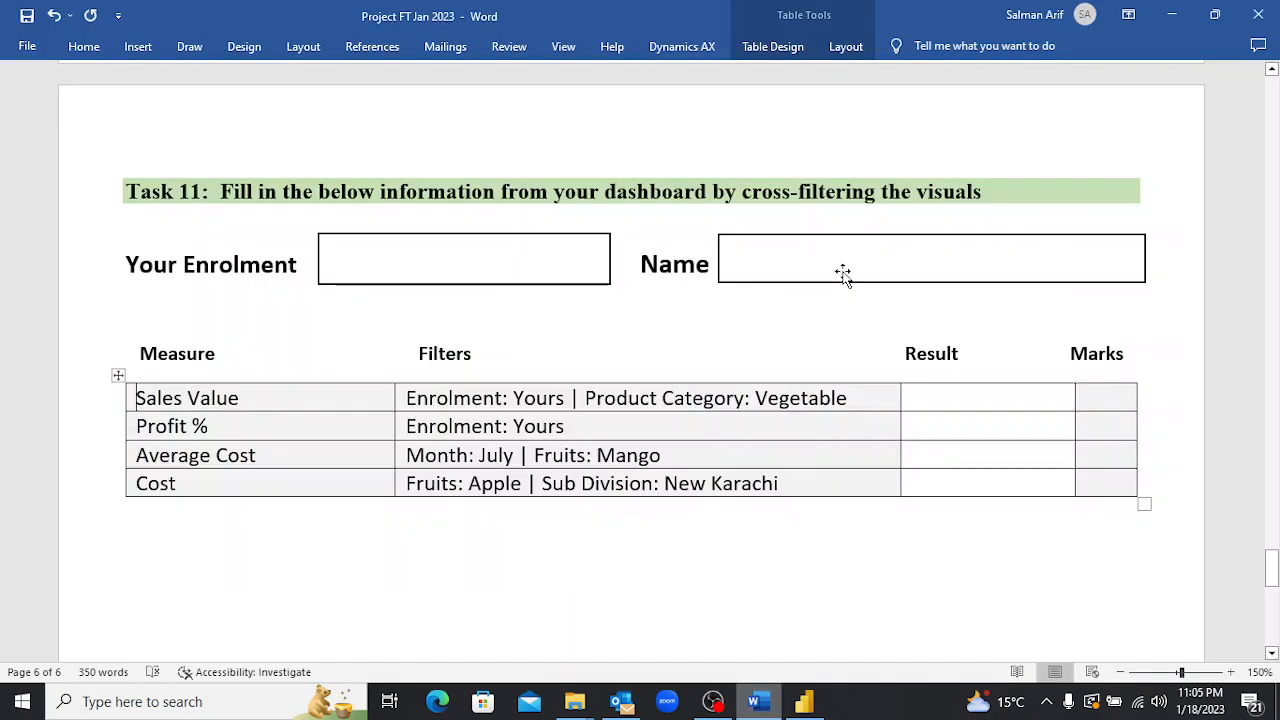
{"action": "key", "text": "alt+Tab"}
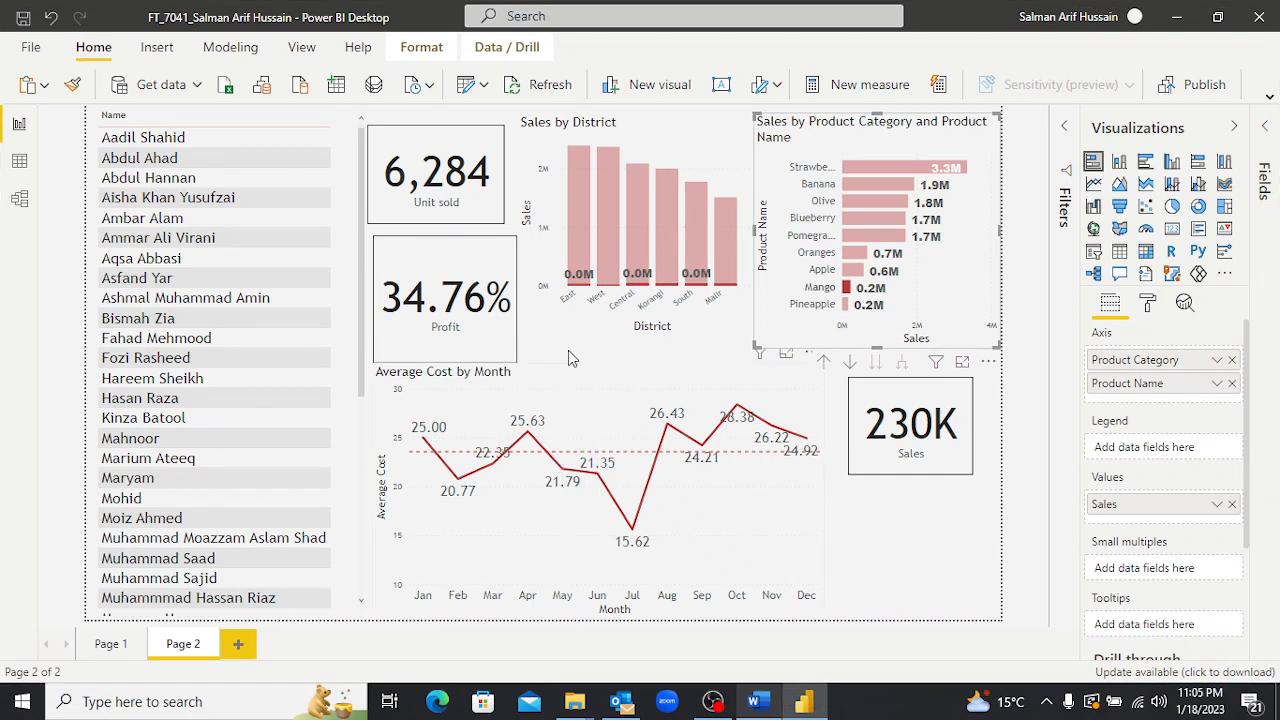
{"action": "left_click", "coordinate": [853, 270]}
{"action": "key", "text": "alt+Tab"}
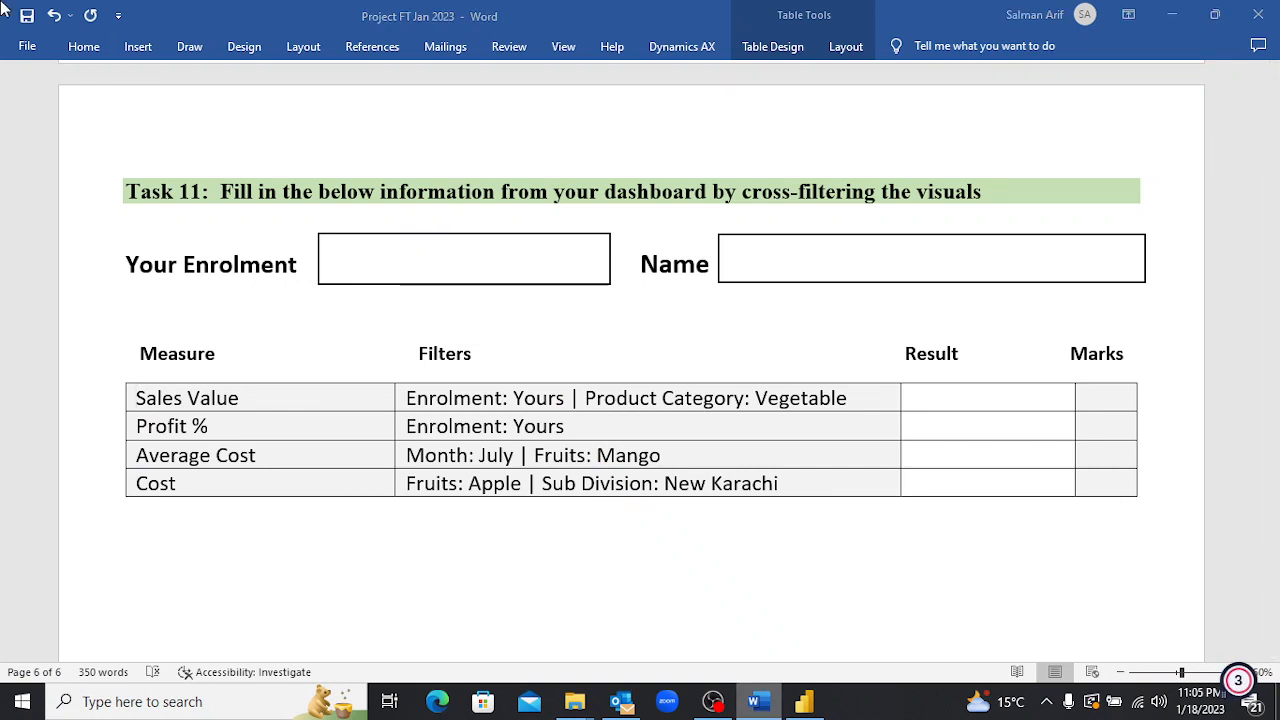
{"action": "key", "text": "alt+Tab"}
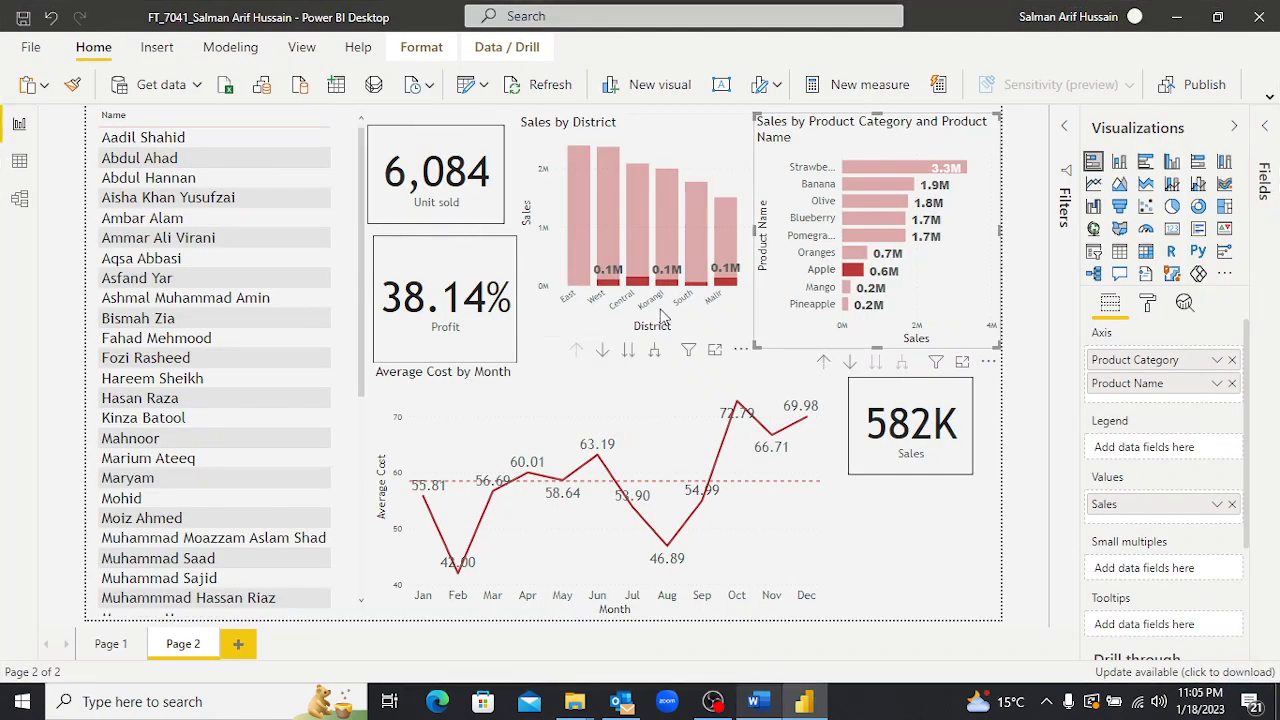
Try drilling down from the East district to its sub divisions and drill the chart back up to district level.
{"action": "left_click", "coordinate": [603, 352]}
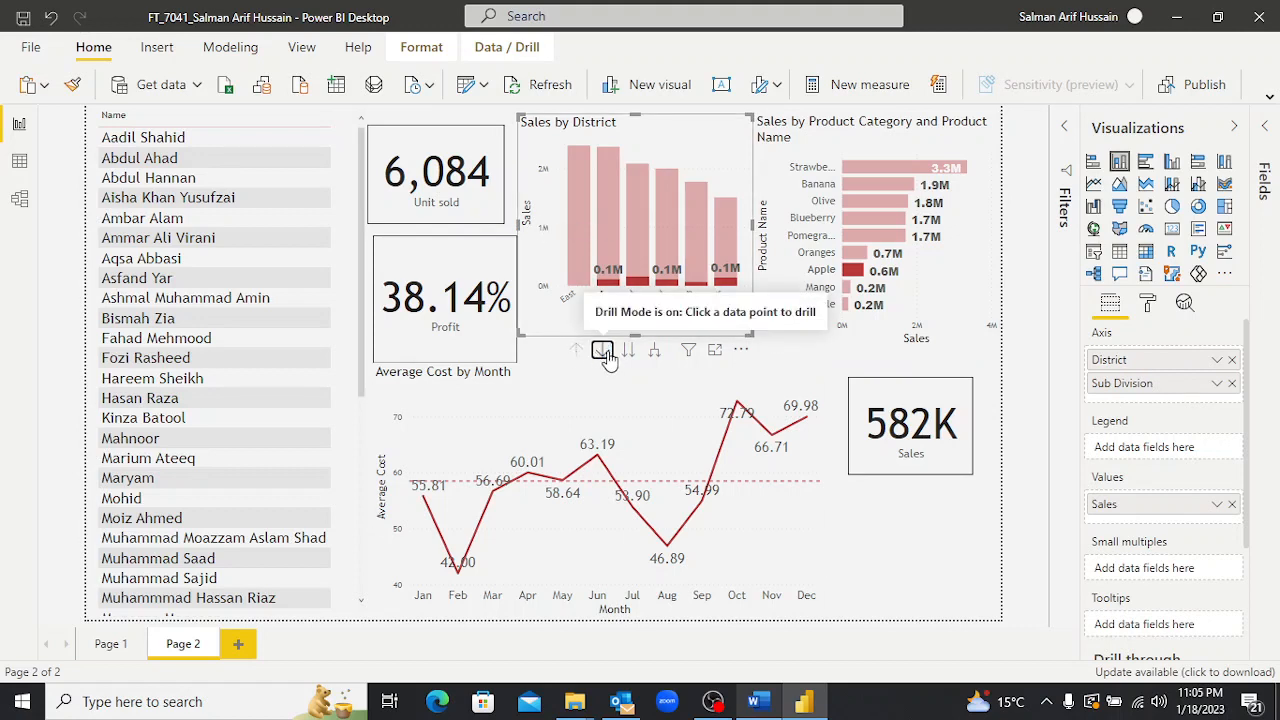
{"action": "left_click", "coordinate": [586, 254]}
{"action": "left_click", "coordinate": [586, 254]}
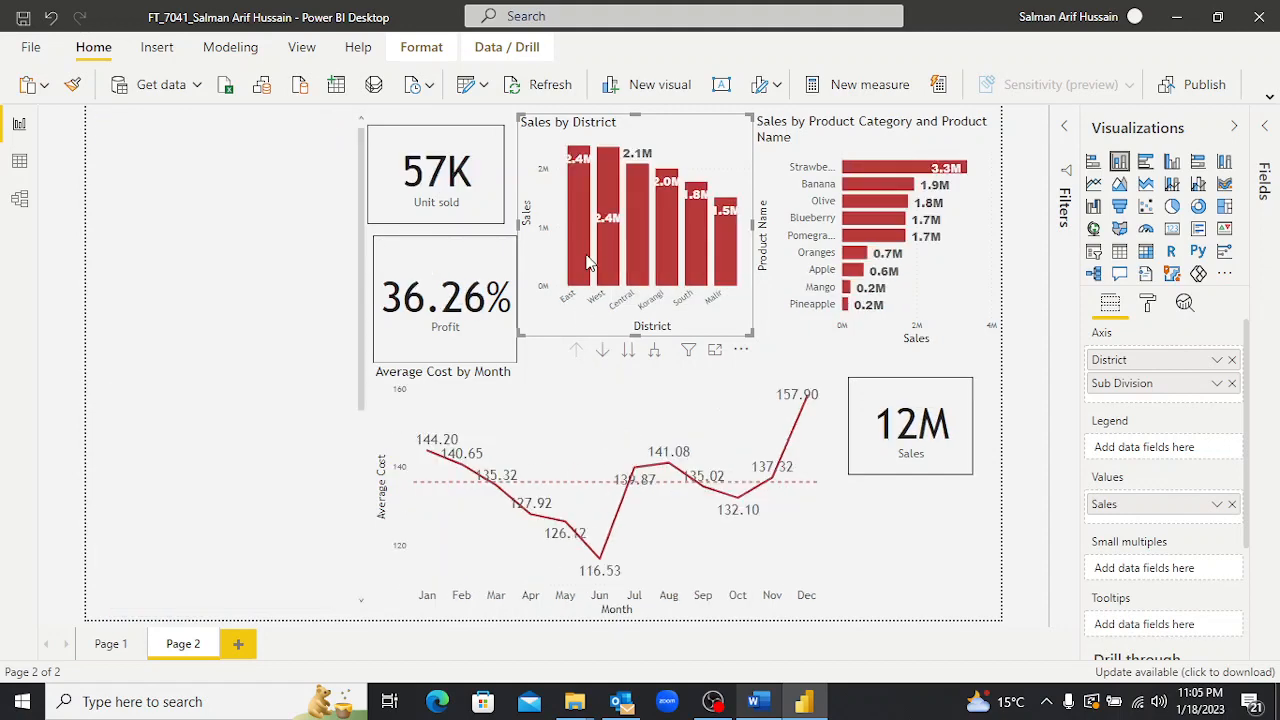
{"action": "left_click", "coordinate": [602, 349]}
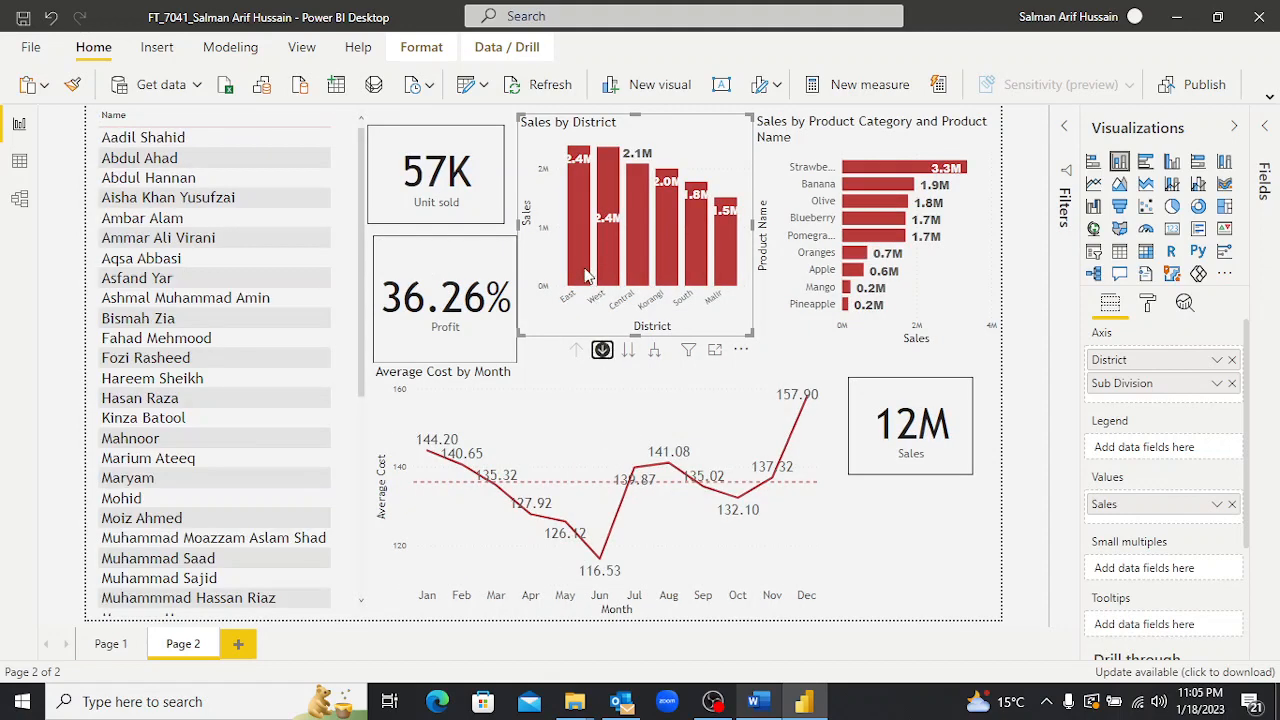
{"action": "left_click", "coordinate": [578, 250]}
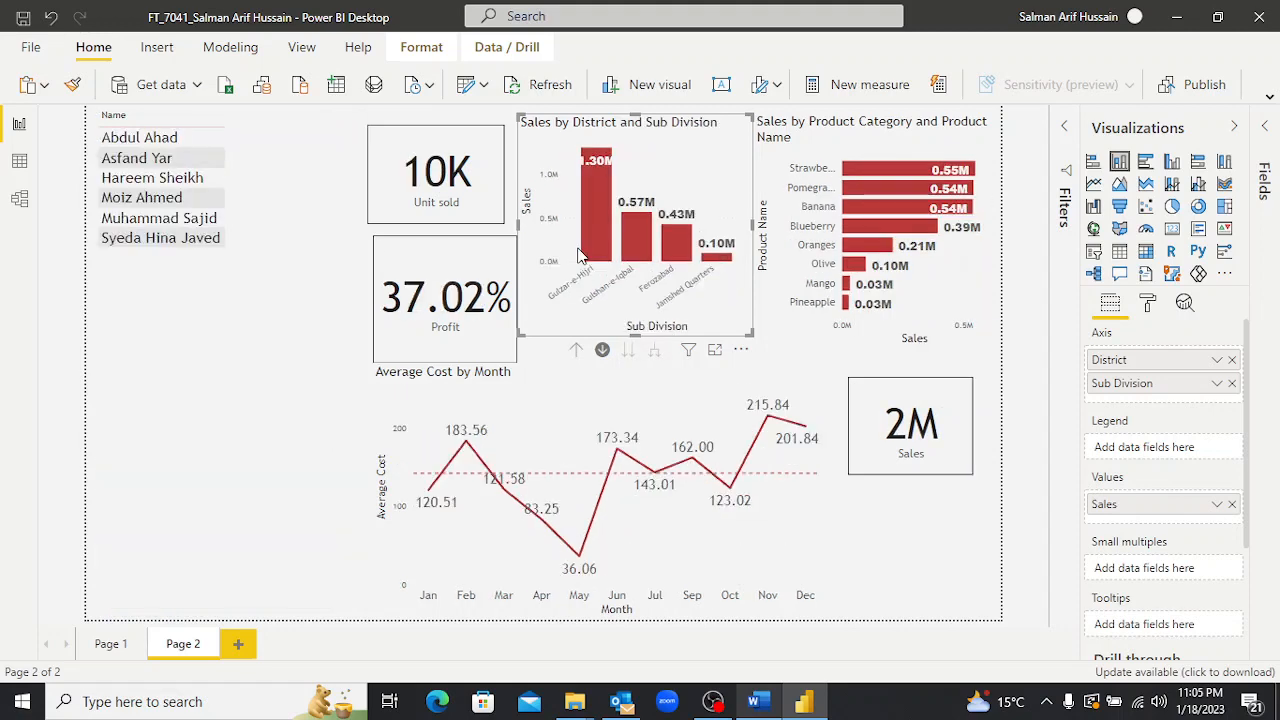
{"action": "left_click", "coordinate": [575, 350]}
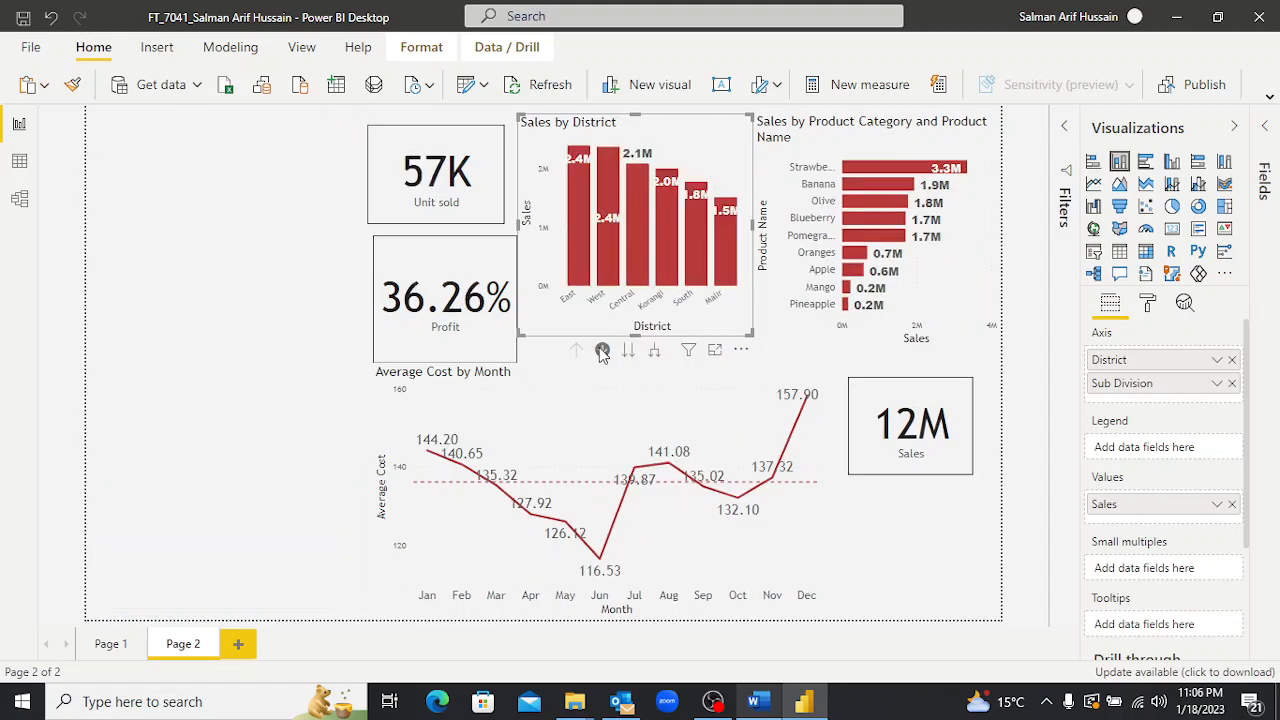
Show all sub divisions in the Sales by District chart, select New Karachi in focus mode and return to the report page.
{"action": "left_click", "coordinate": [628, 350]}
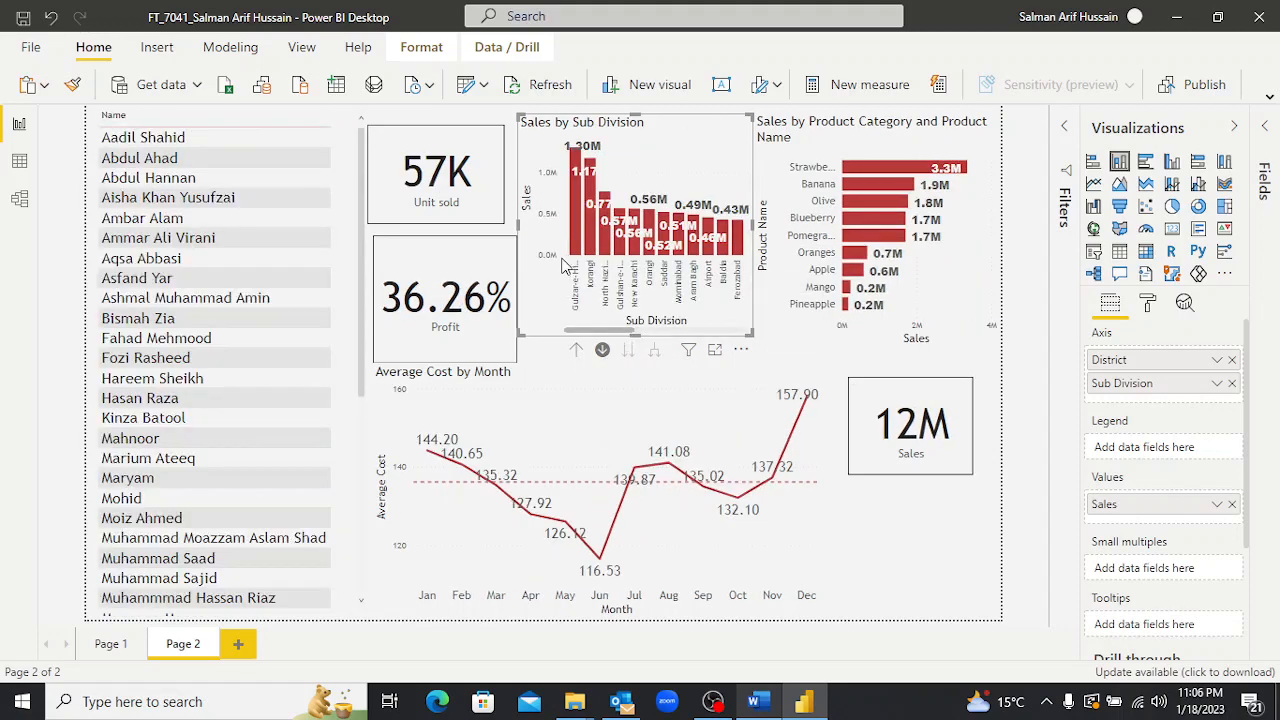
{"action": "left_click", "coordinate": [714, 351]}
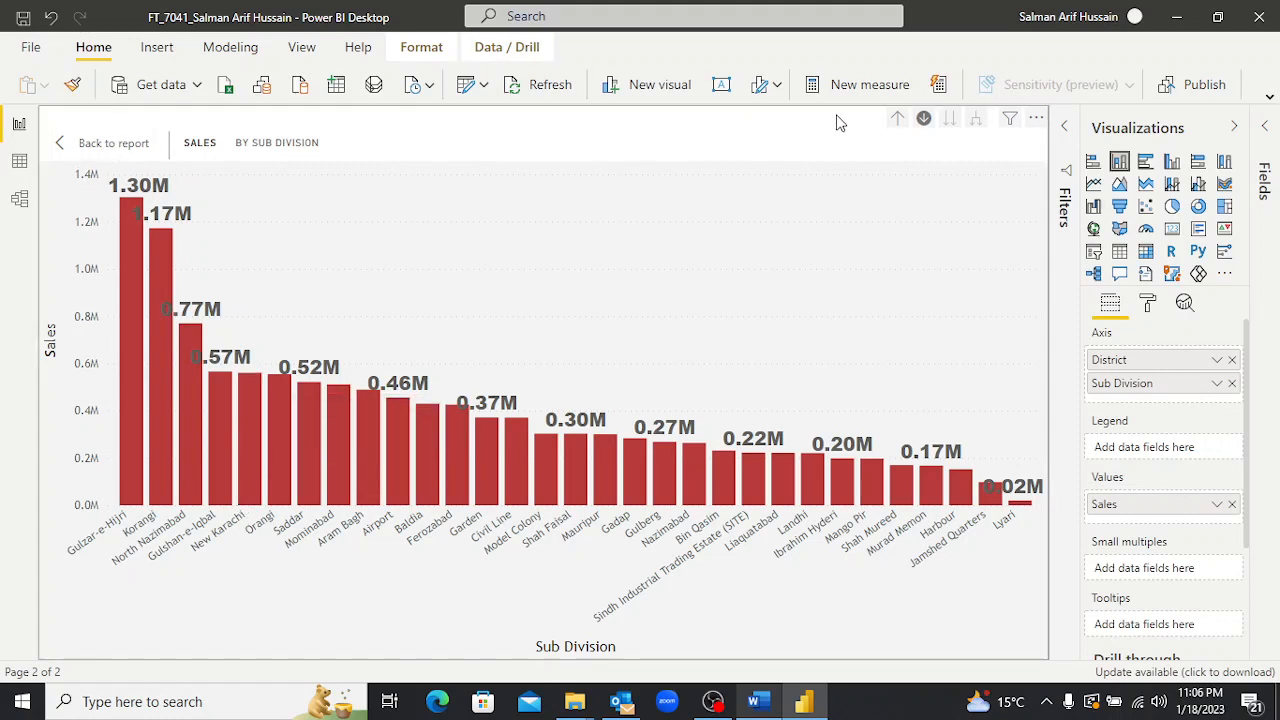
{"action": "left_click", "coordinate": [923, 118]}
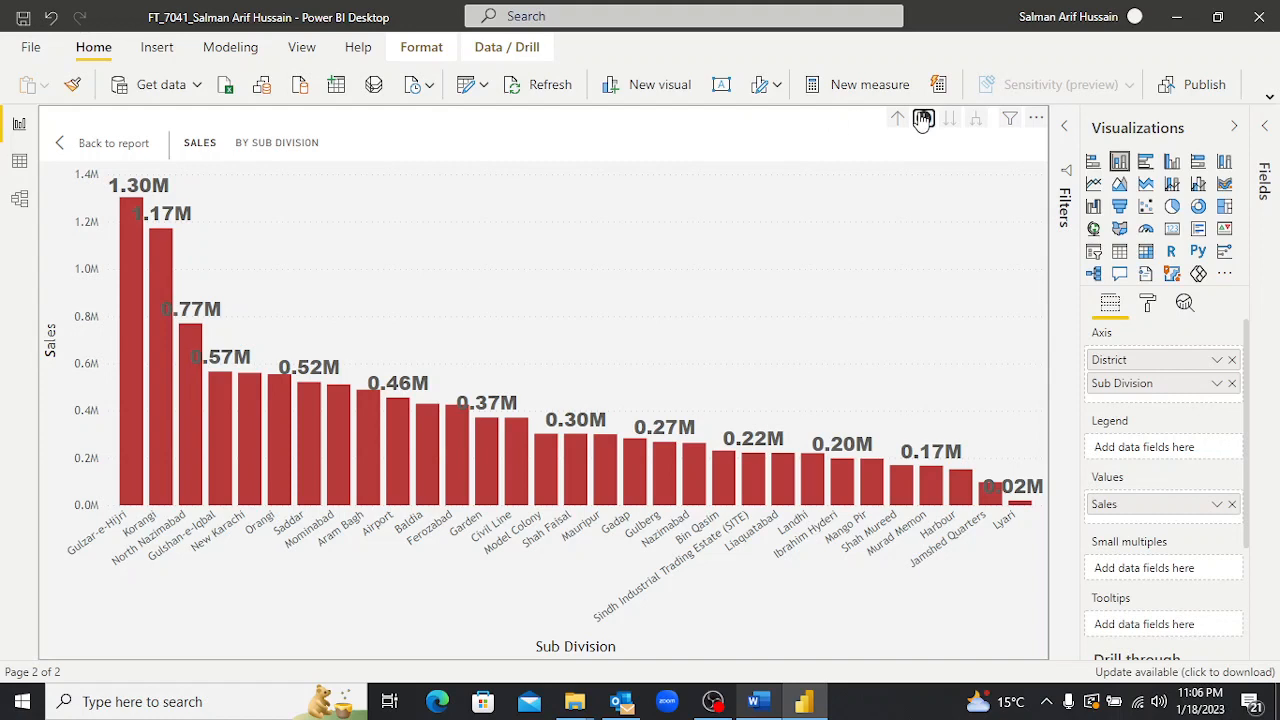
{"action": "left_click", "coordinate": [248, 453]}
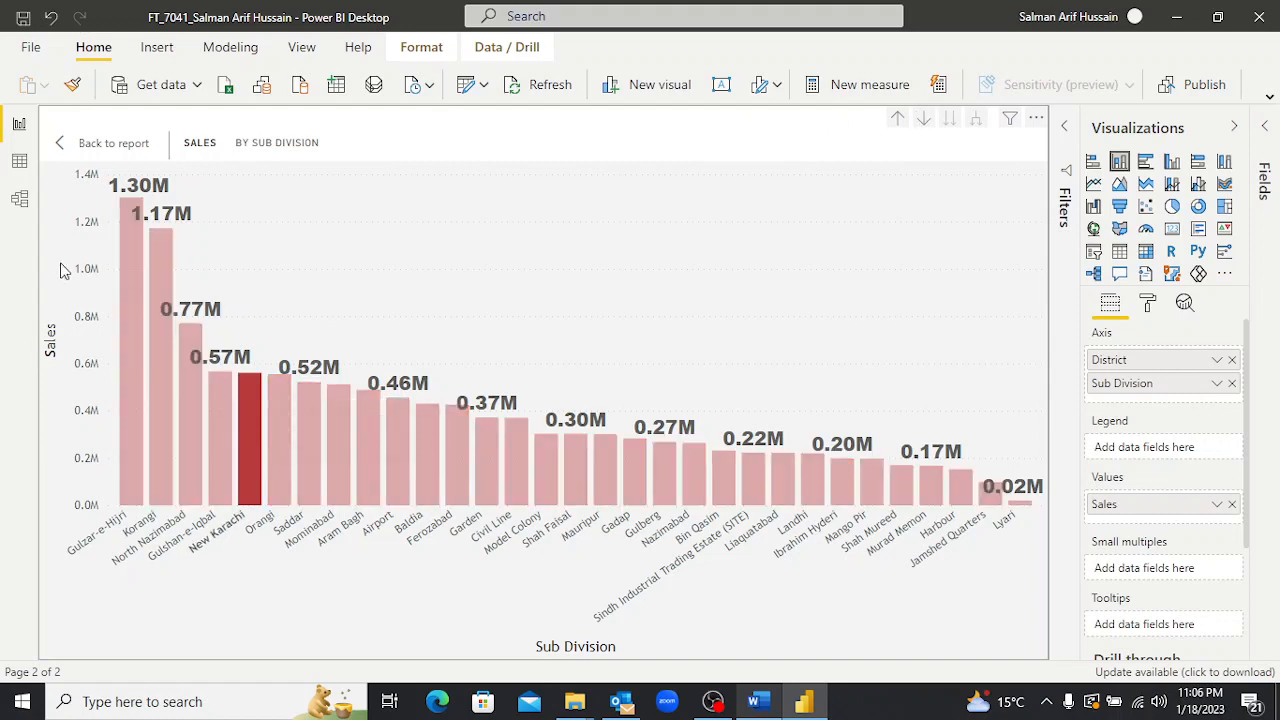
{"action": "left_click", "coordinate": [58, 146]}
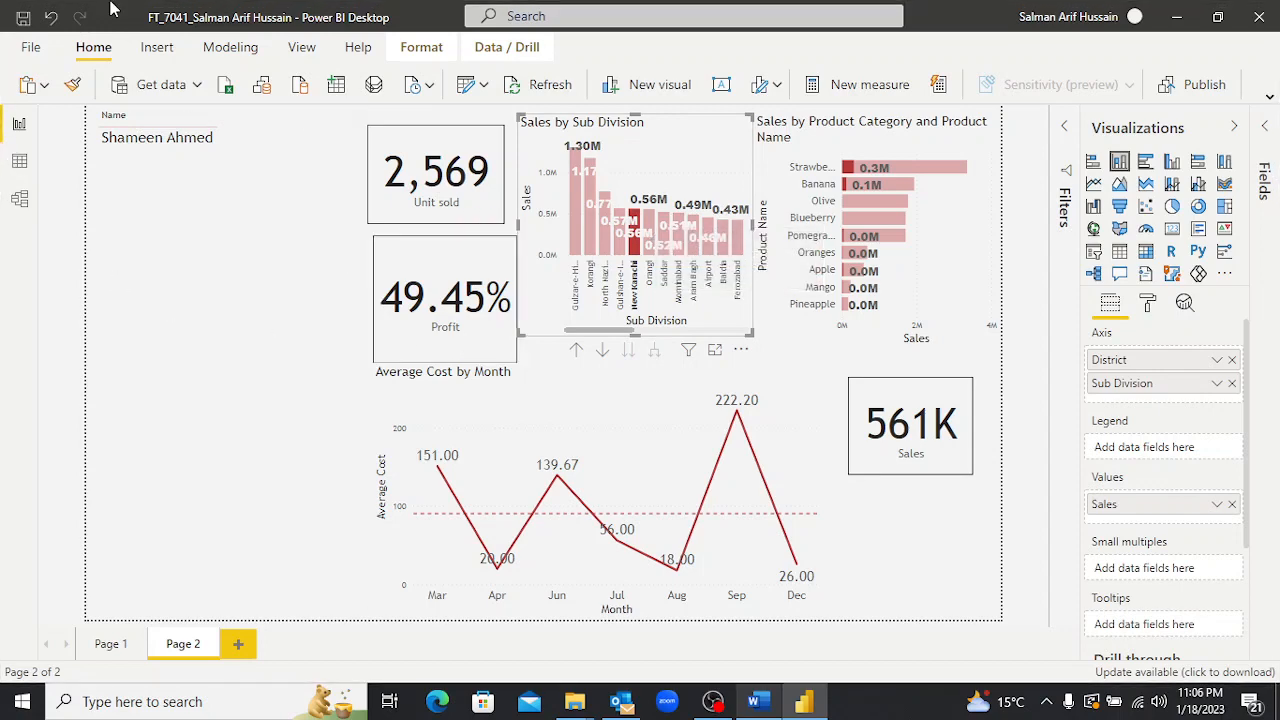
Recheck the Task 11 filter table in the Word brief and return to the Power BI report.
{"action": "key", "text": "alt+Tab"}
{"action": "left_click", "coordinate": [476, 190]}
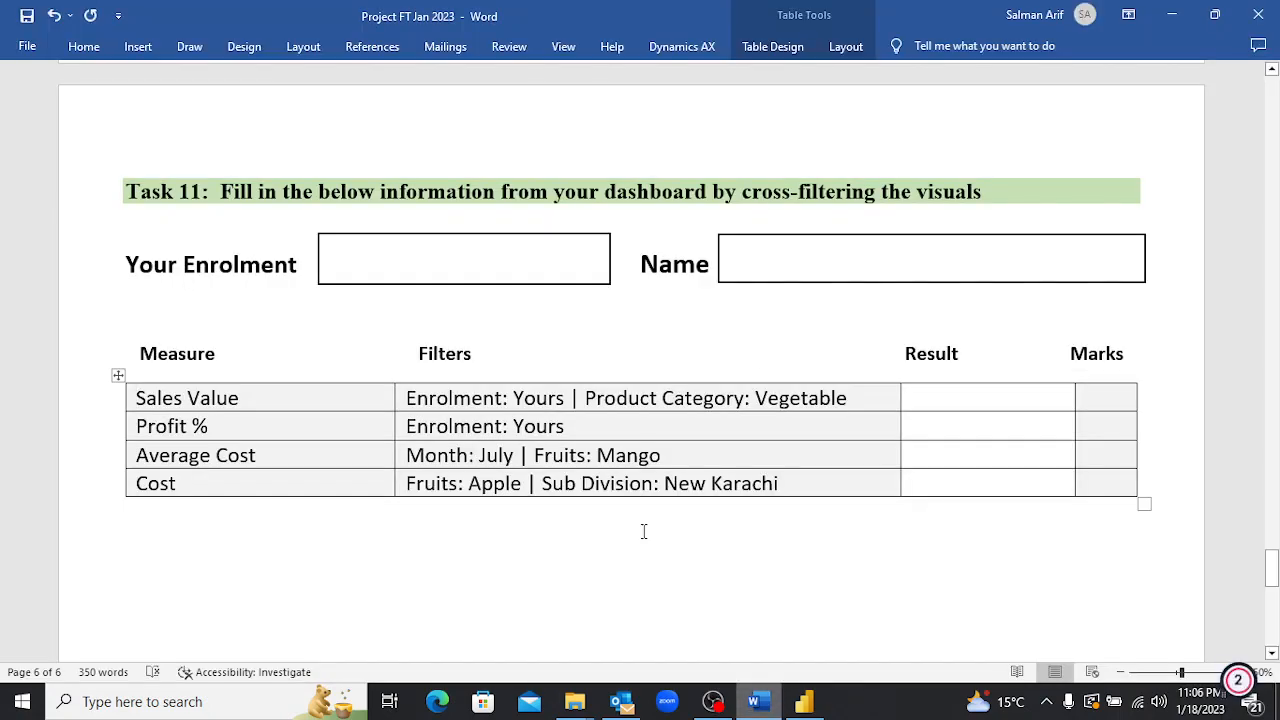
{"action": "key", "text": "alt+Tab"}
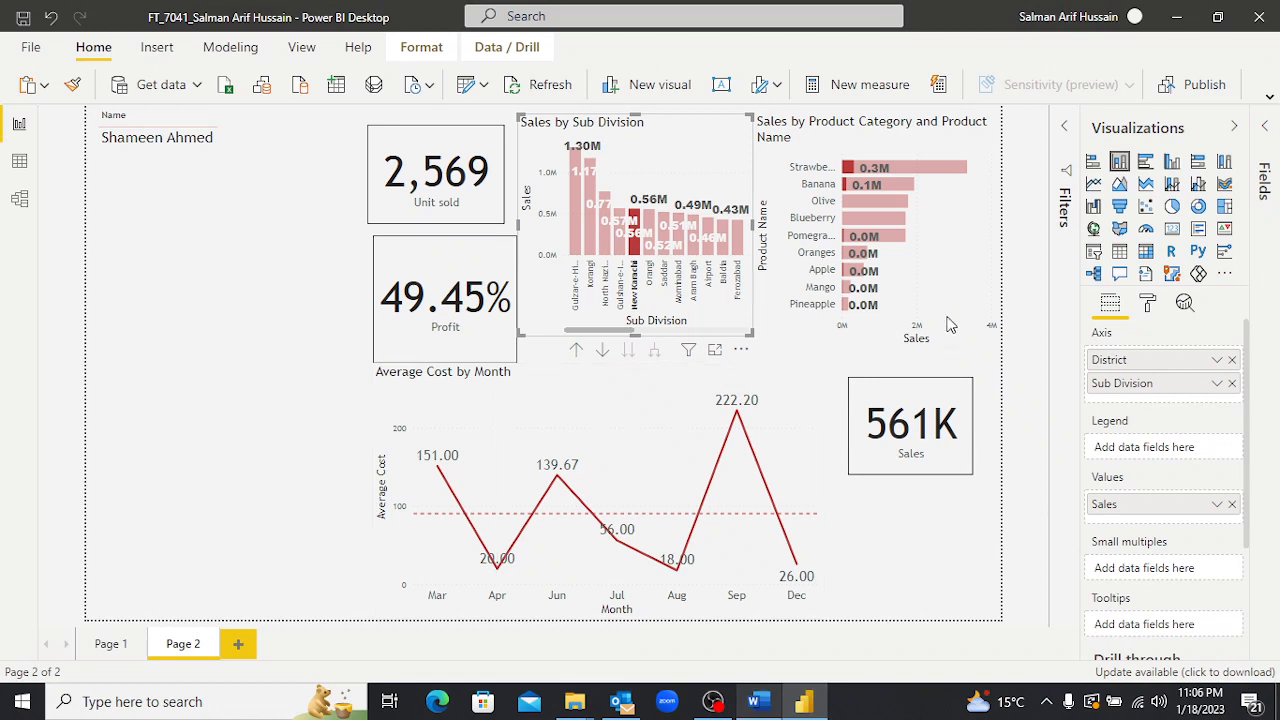
Add Apple to the New Karachi cross-filter and inspect the July data point in the Average Cost by Month chart.
{"action": "left_click", "coordinate": [857, 272]}
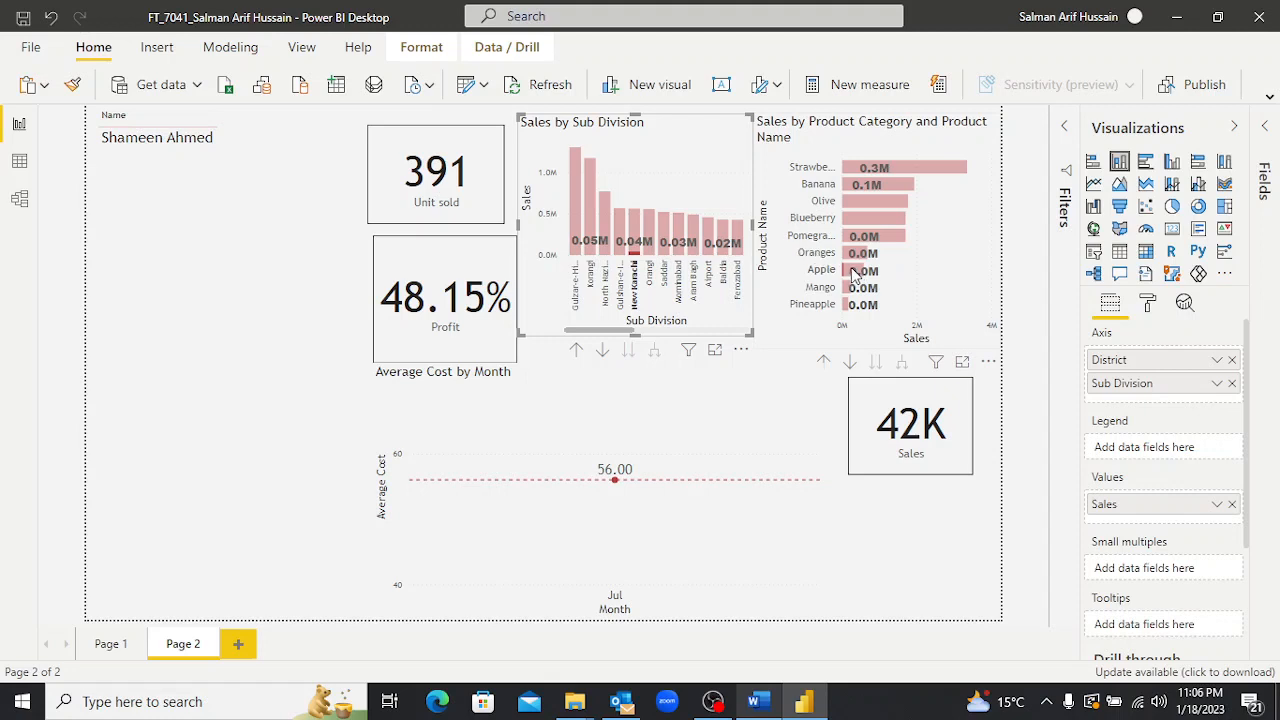
{"action": "mouse_move", "coordinate": [854, 274]}
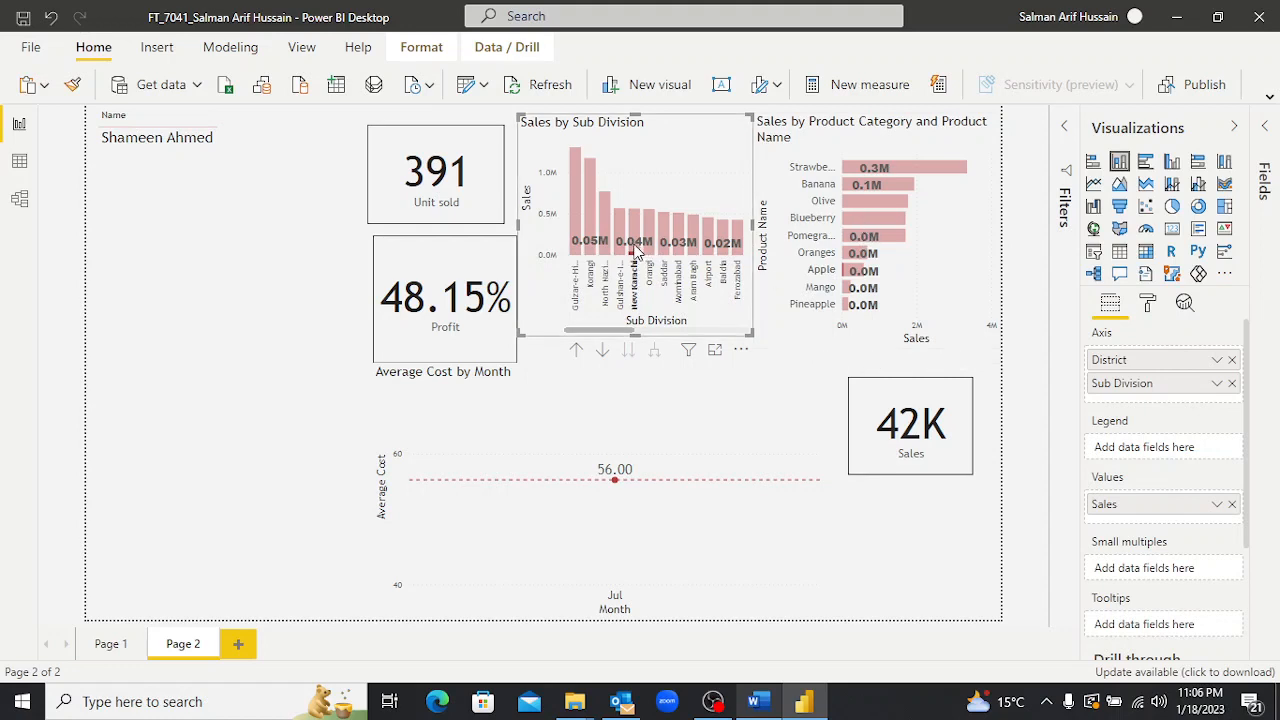
{"action": "mouse_move", "coordinate": [636, 252]}
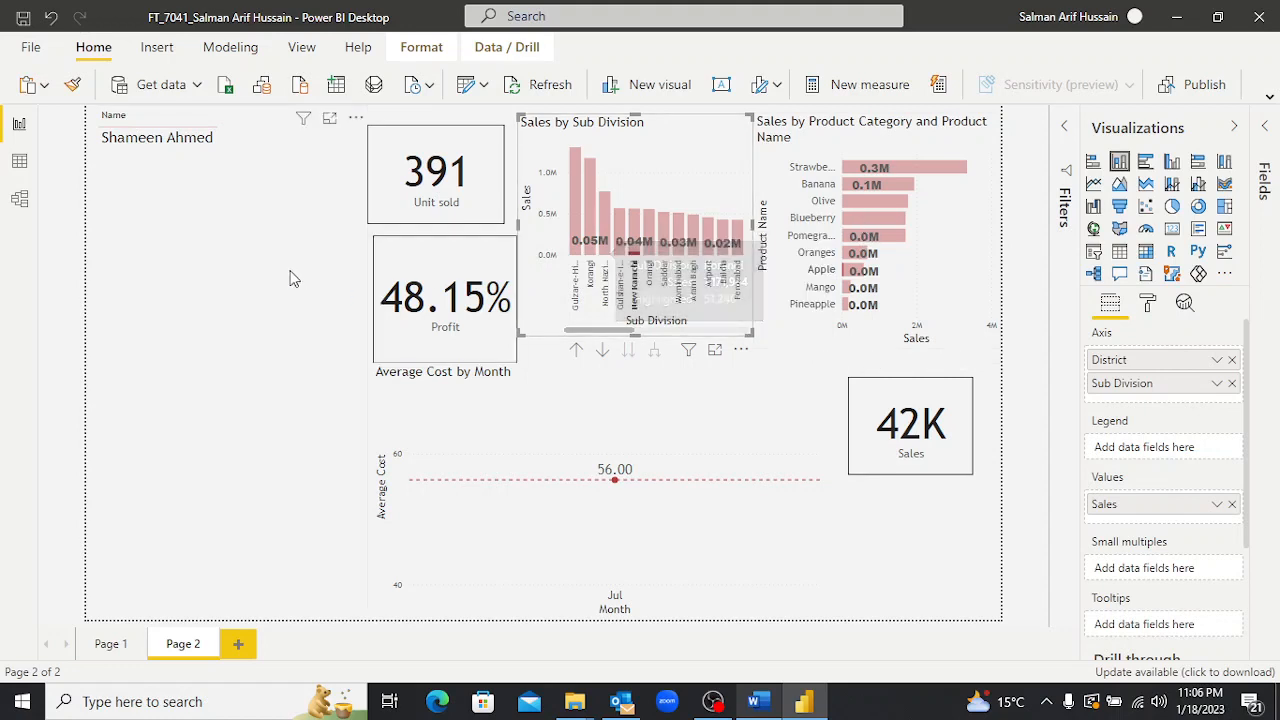
{"action": "mouse_move", "coordinate": [617, 483]}
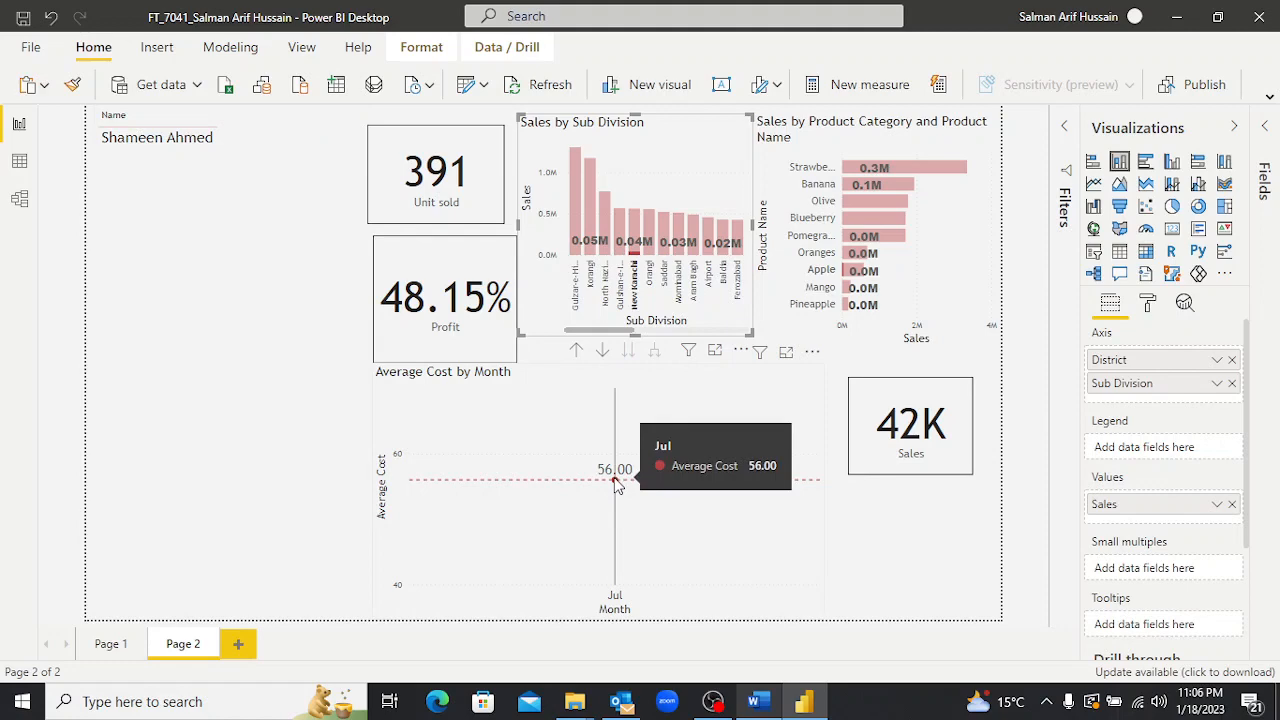
Recheck the Task 11 filters in the Word brief, return to Power BI and cross-filter the visuals by the Orangi sub division.
{"action": "key", "text": "alt+Tab"}
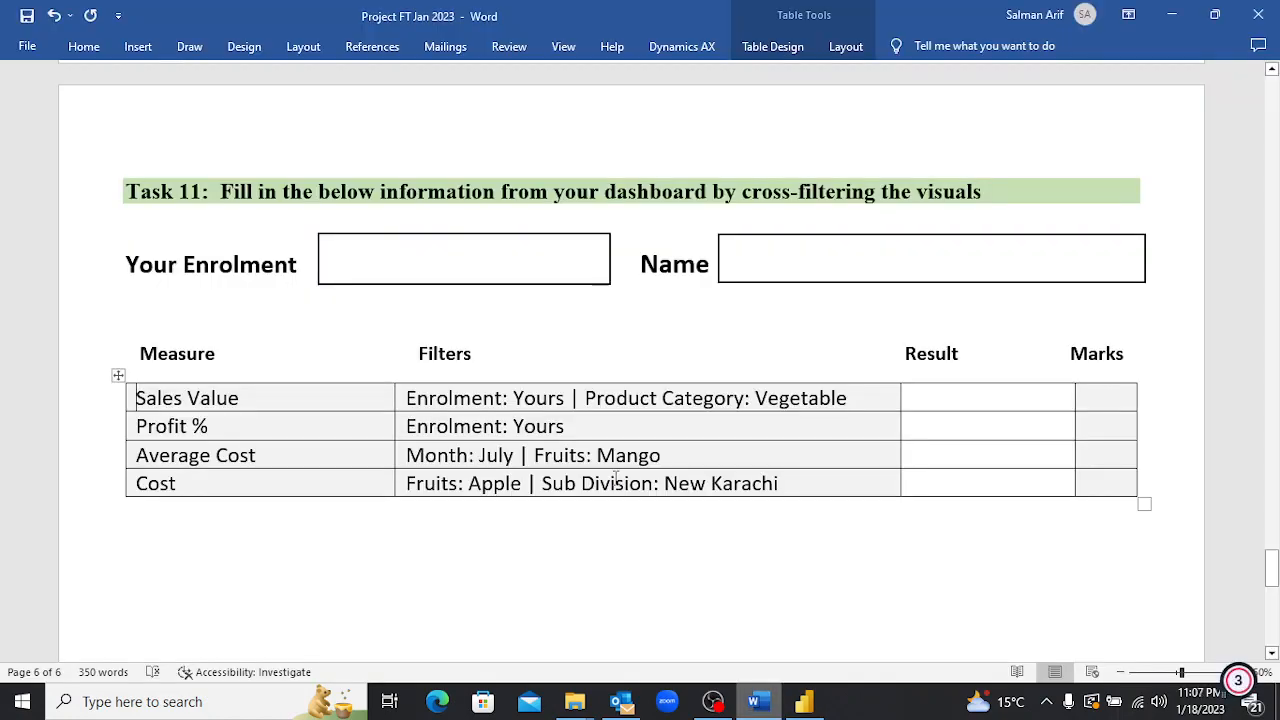
{"action": "key", "text": "alt+Tab"}
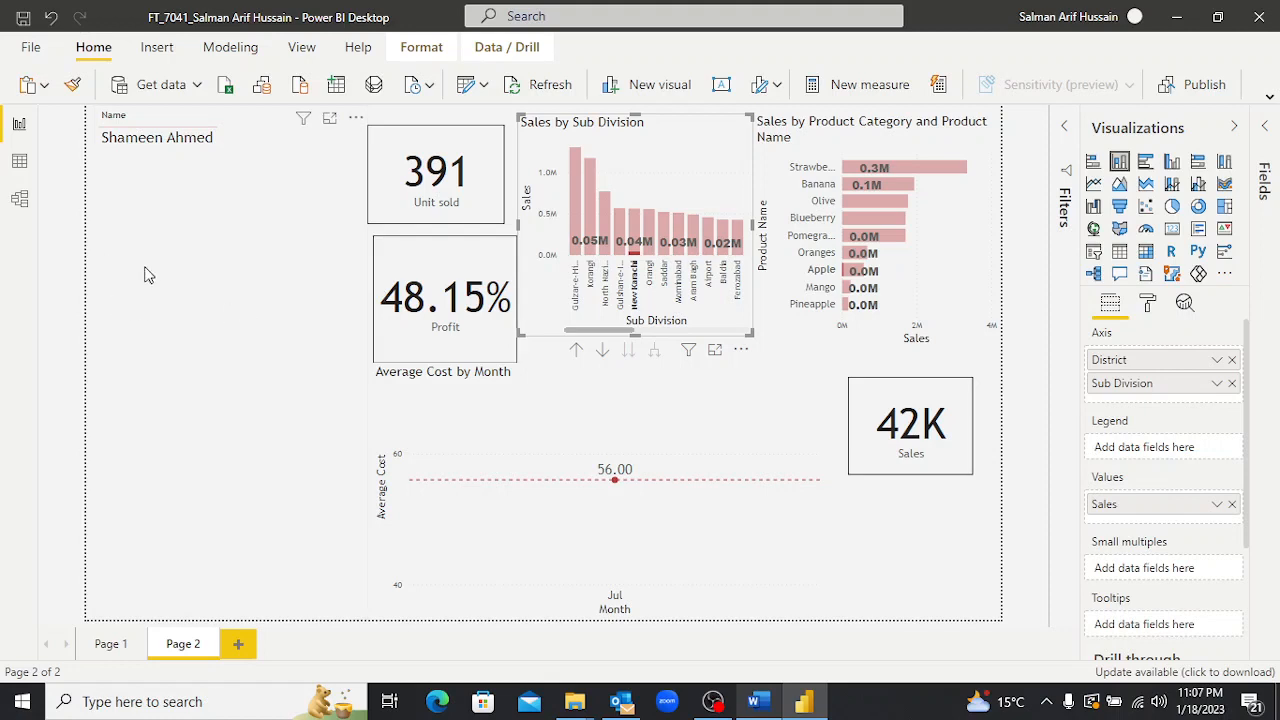
{"action": "left_click", "coordinate": [650, 218]}
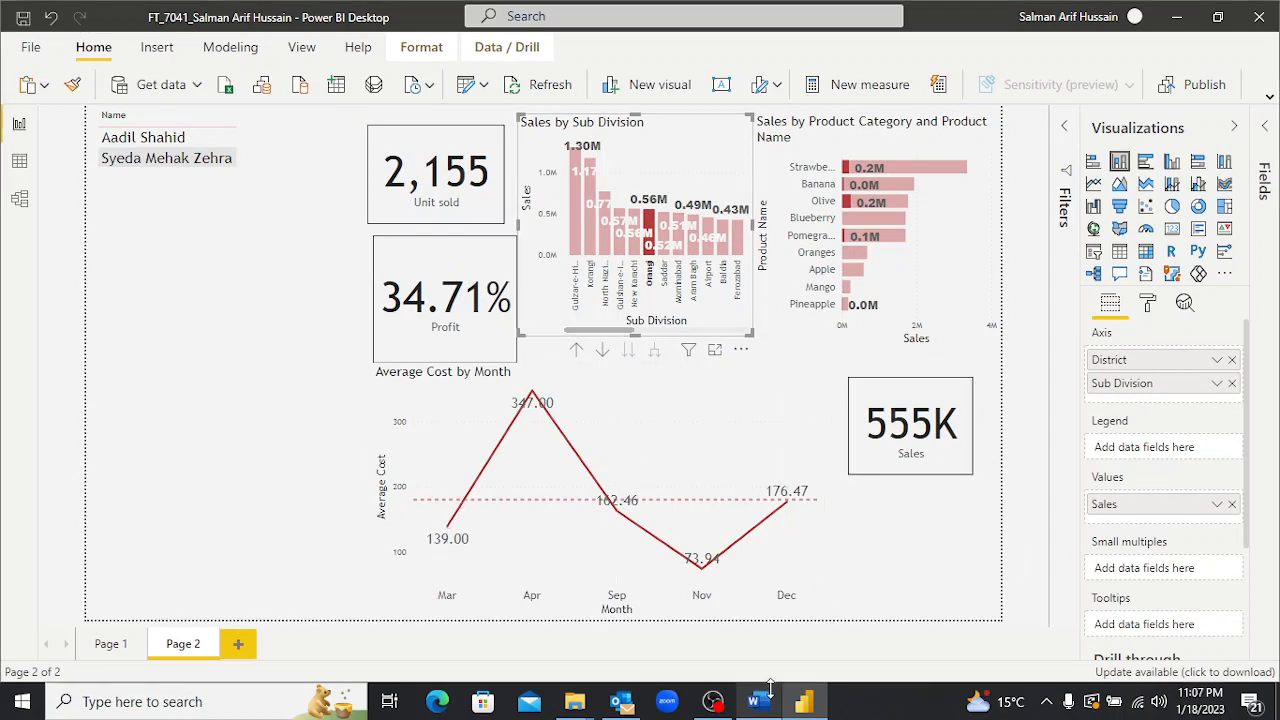
{"action": "mouse_move", "coordinate": [715, 707]}
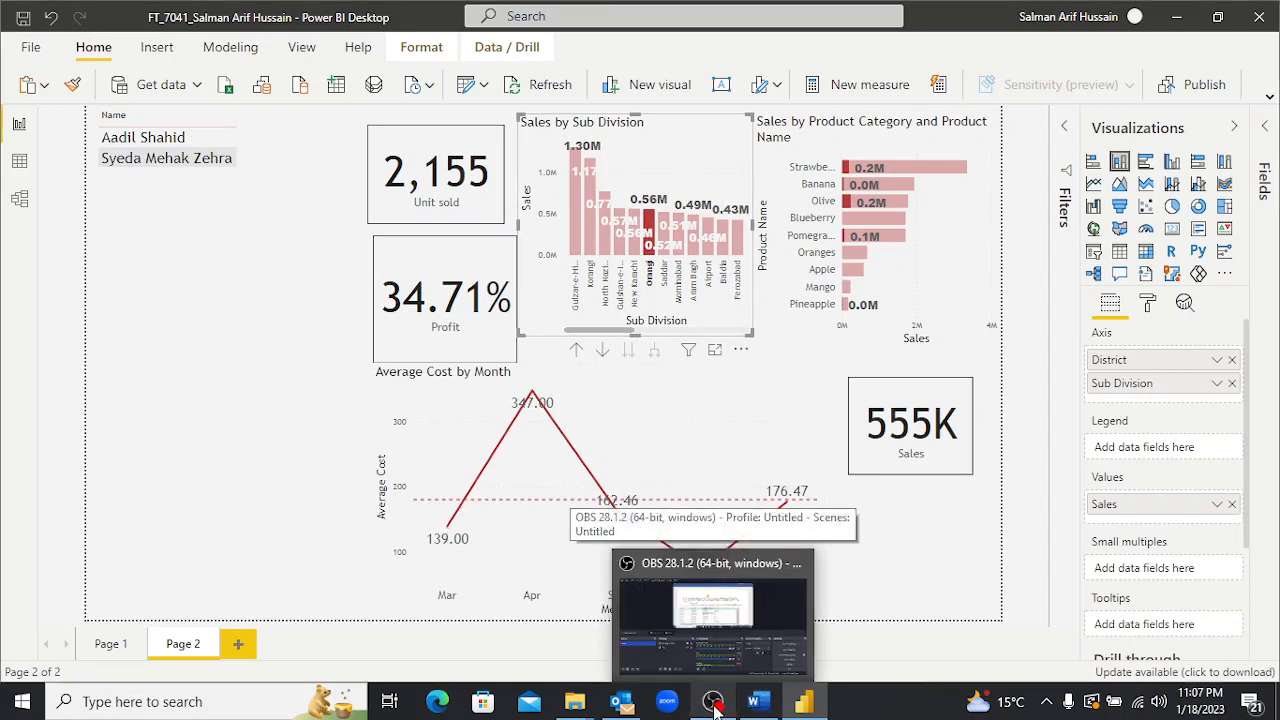